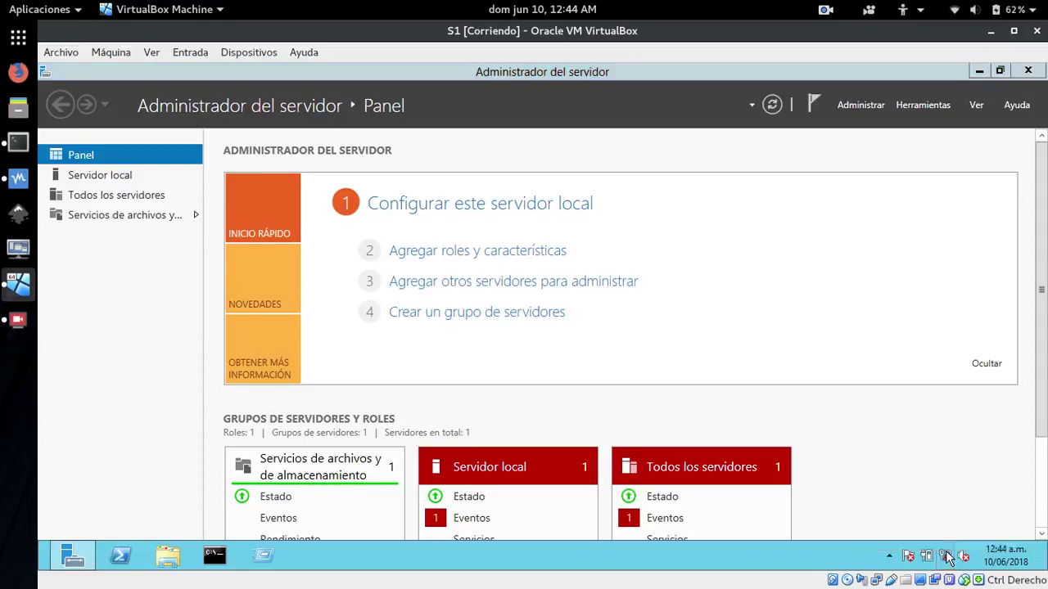
Bring up the TCP/IPv4 properties of the Ethernet adapter from Network and Sharing Center
click(849, 541)
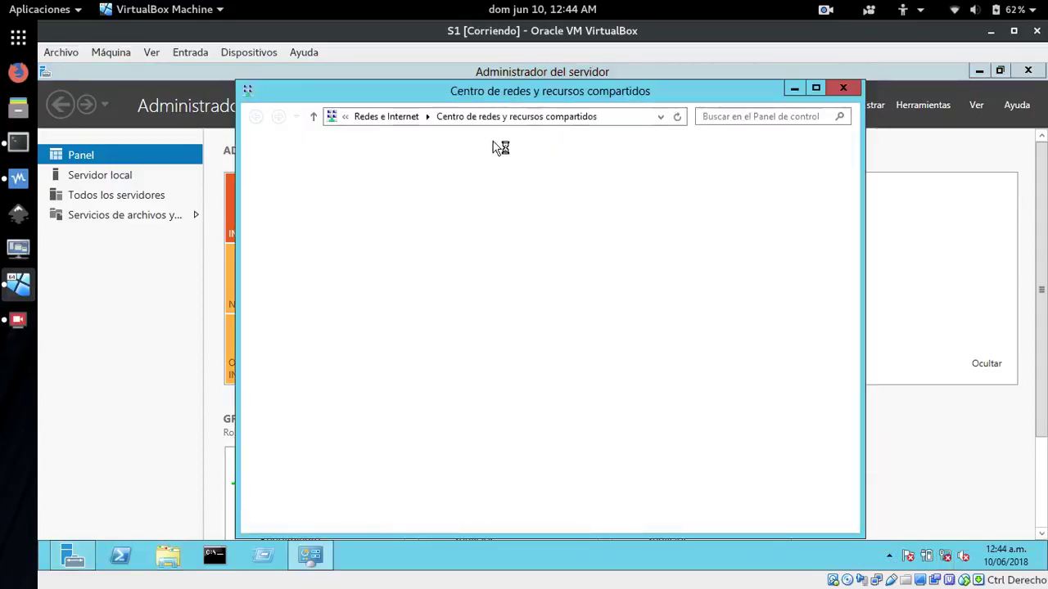
click(272, 185)
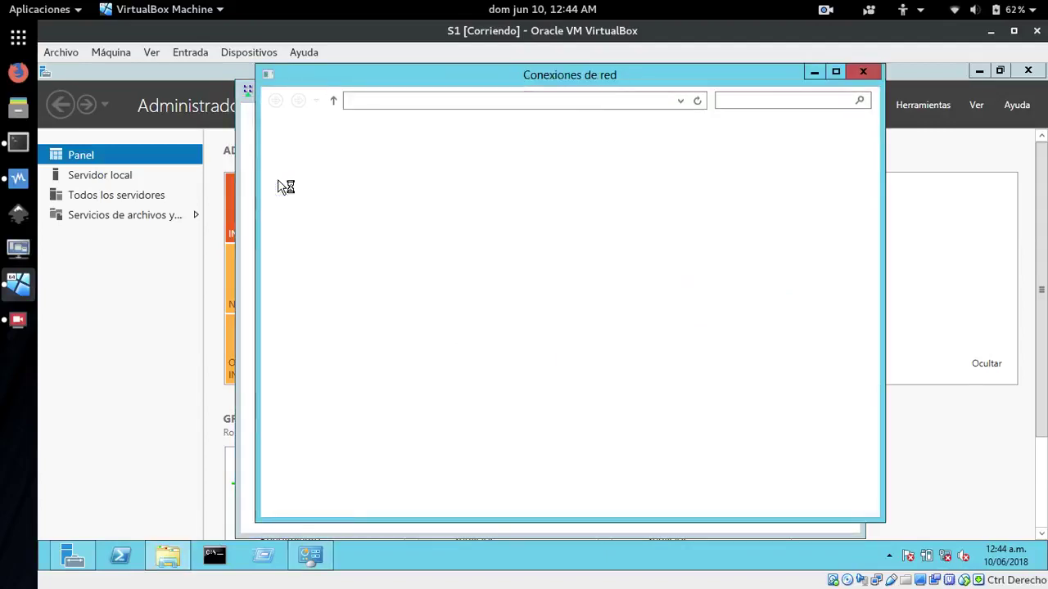
right_click(348, 169)
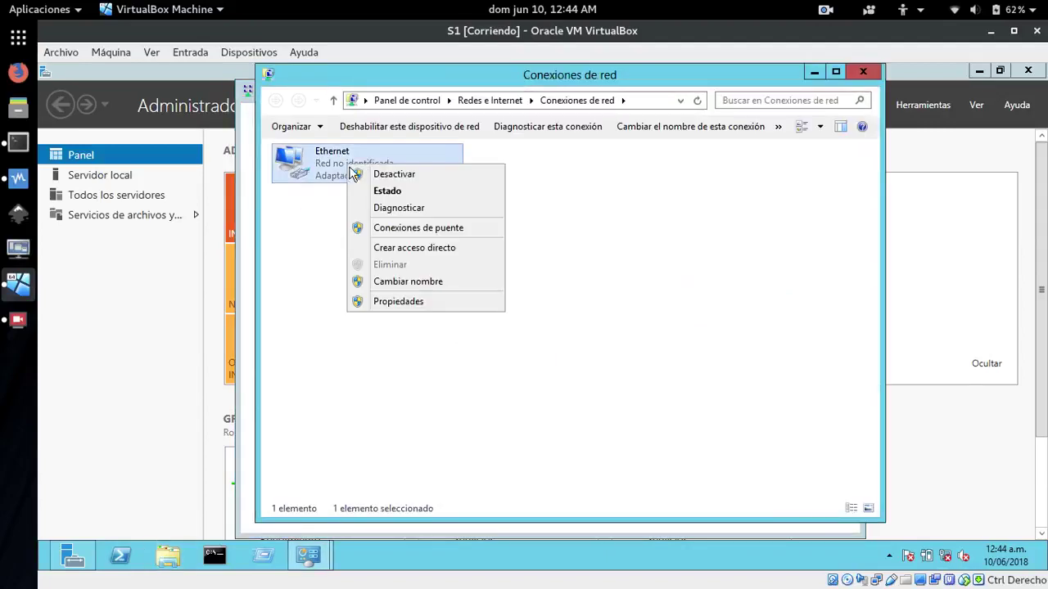
click(391, 301)
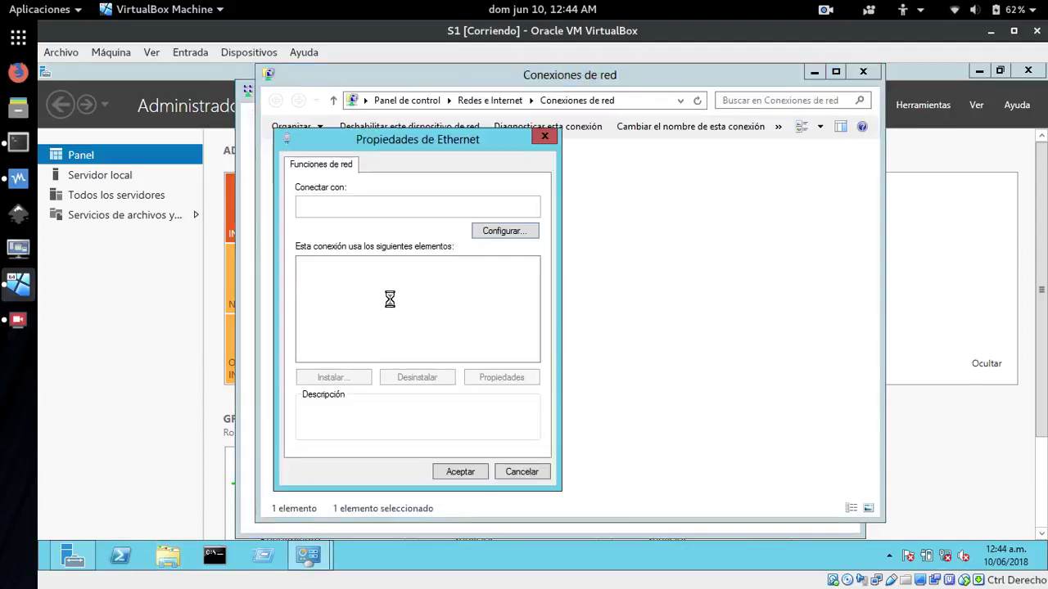
click(444, 355)
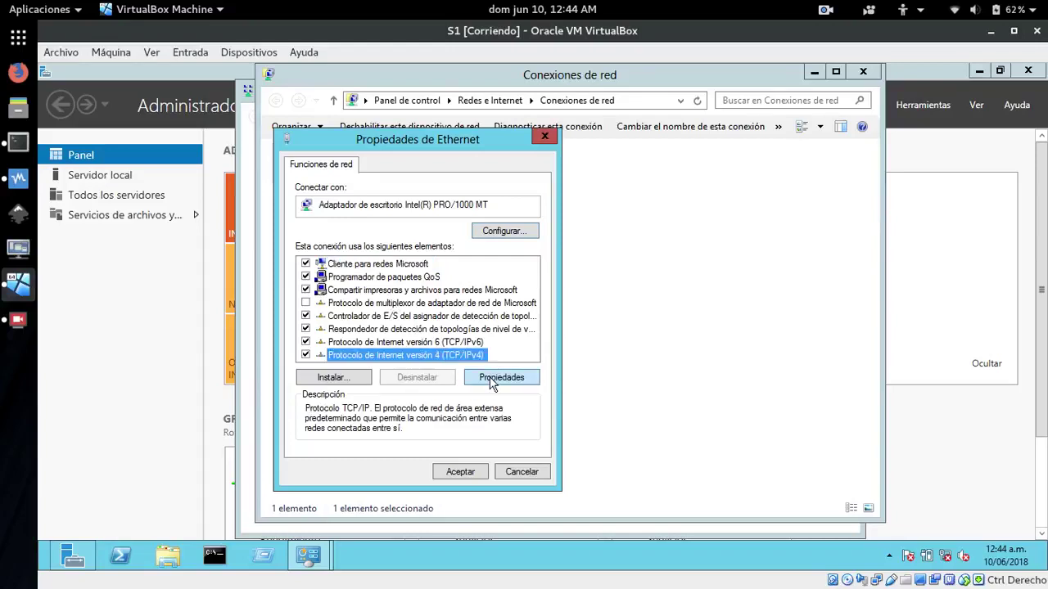
click(501, 377)
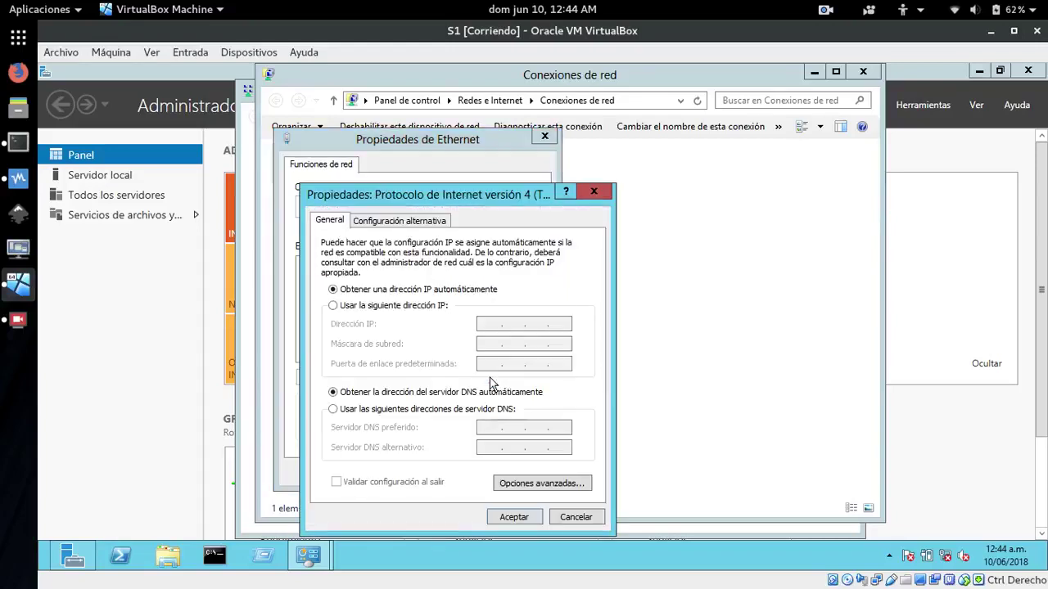
Set static IP 172.29.102.2, mask 255.255.0.0, preferred DNS 172.29.102.2, and close the dialogs
click(338, 307)
click(487, 323)
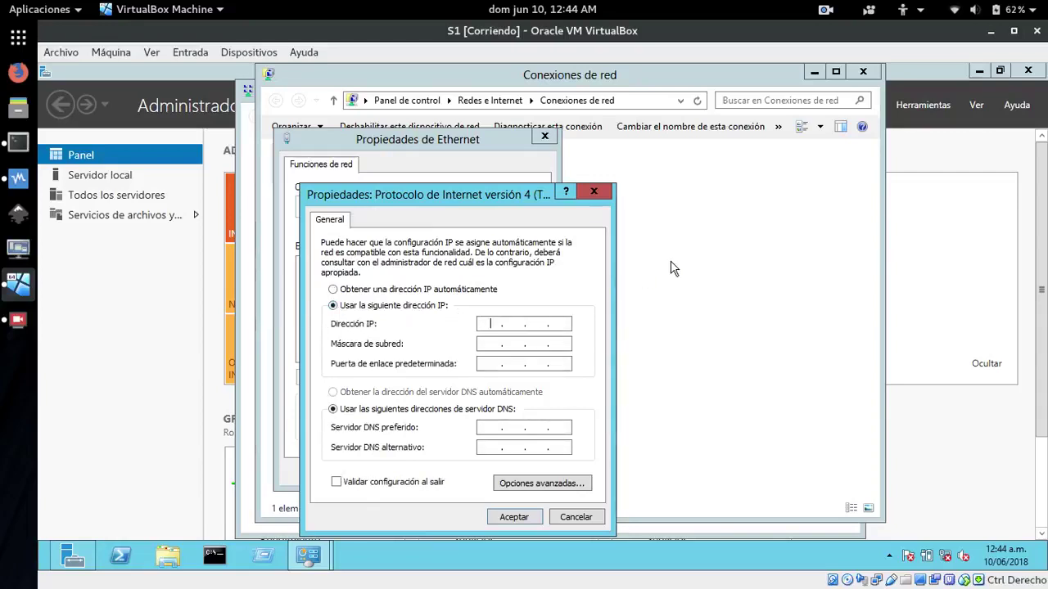
text(172 . 29 . 102 .)
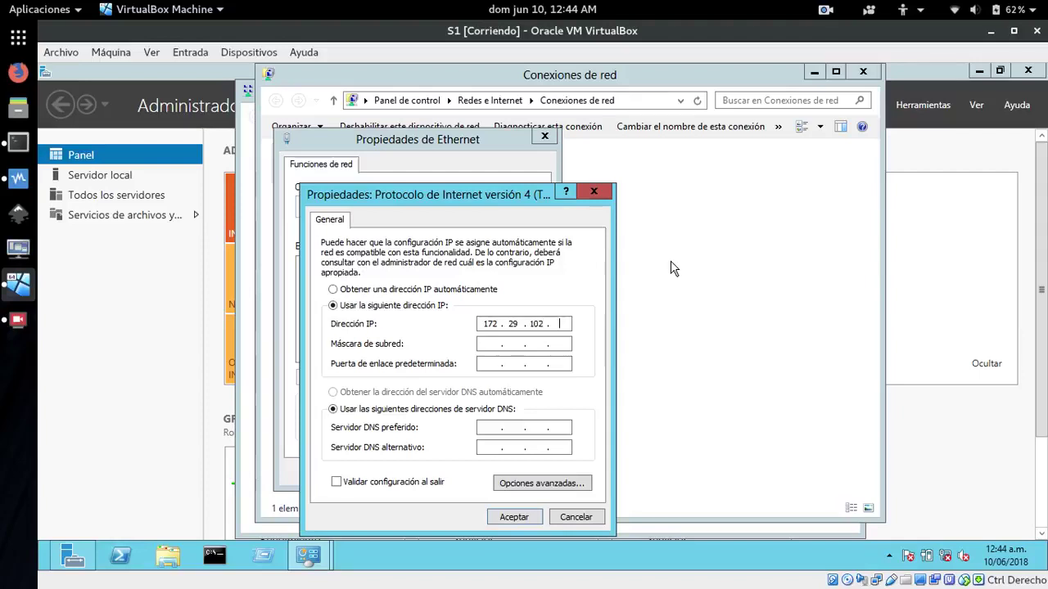
key(Tab)
key(Tab)
key(Tab)
key(Tab)
text(2)
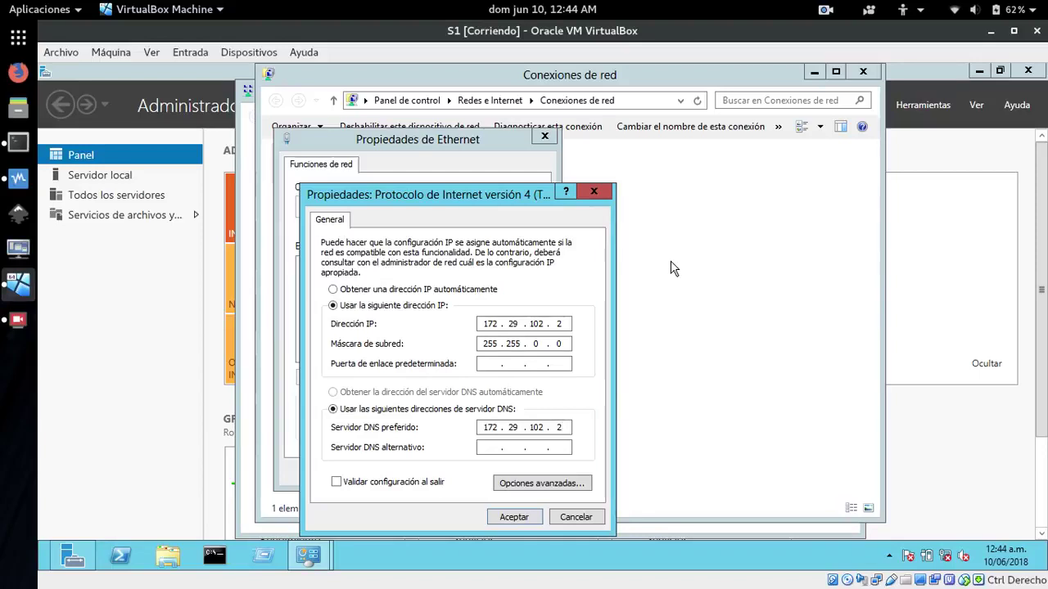
click(501, 521)
click(460, 473)
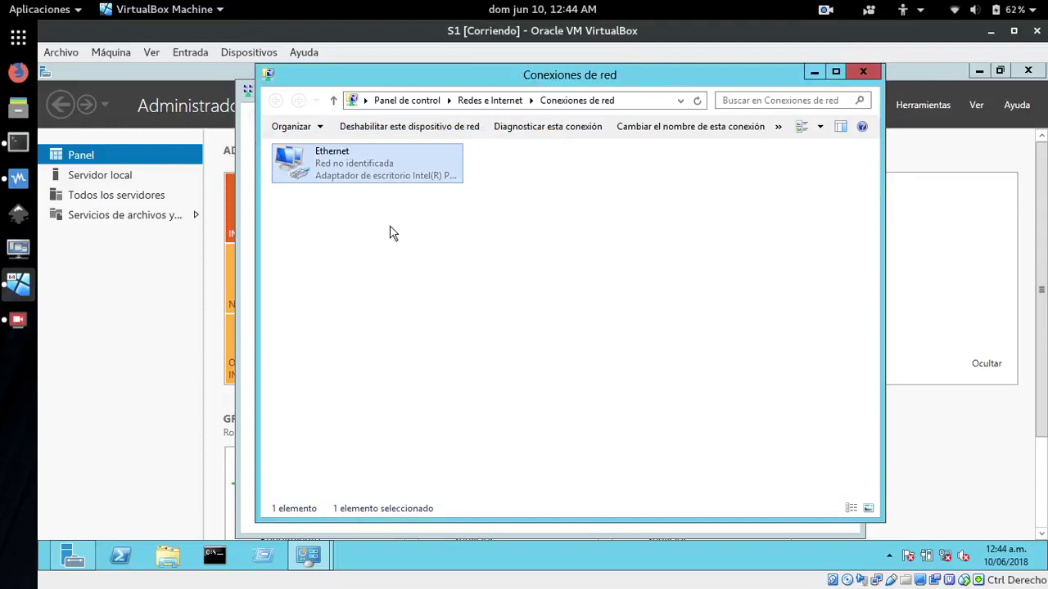
Close the network windows and open the computer's System properties
click(863, 70)
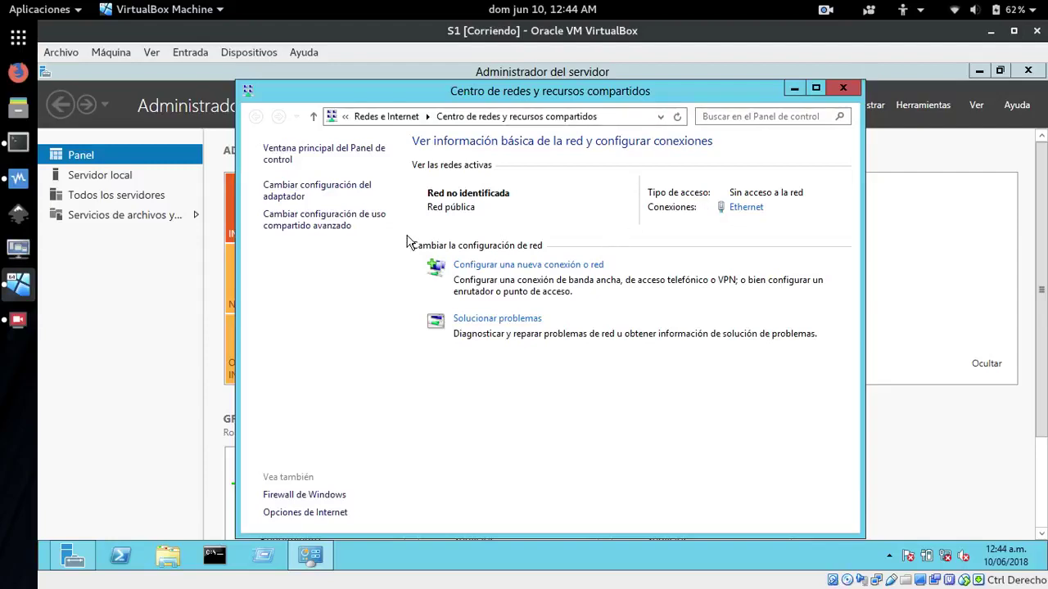
click(842, 87)
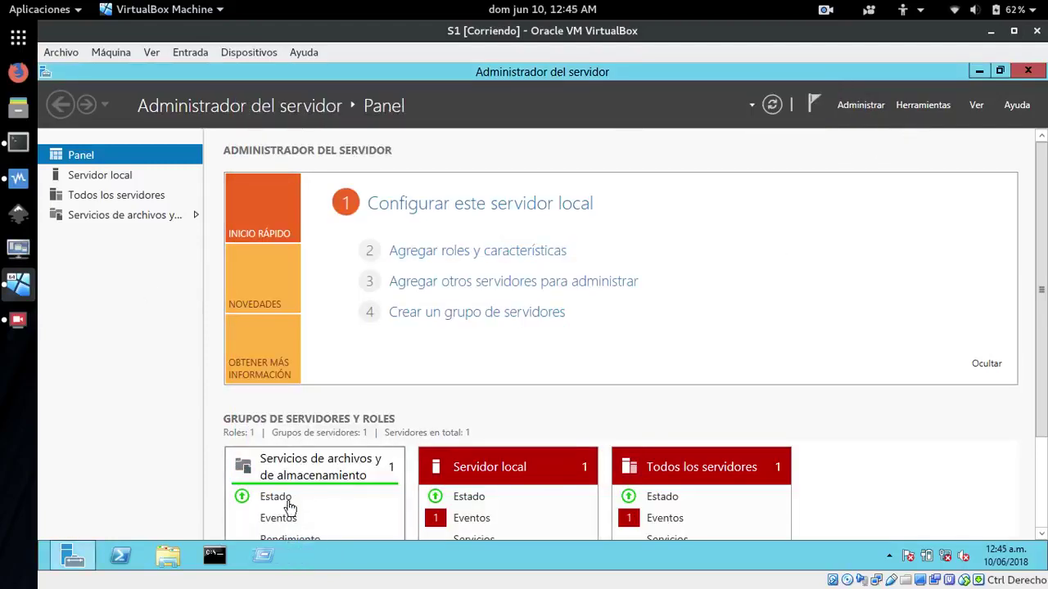
click(166, 559)
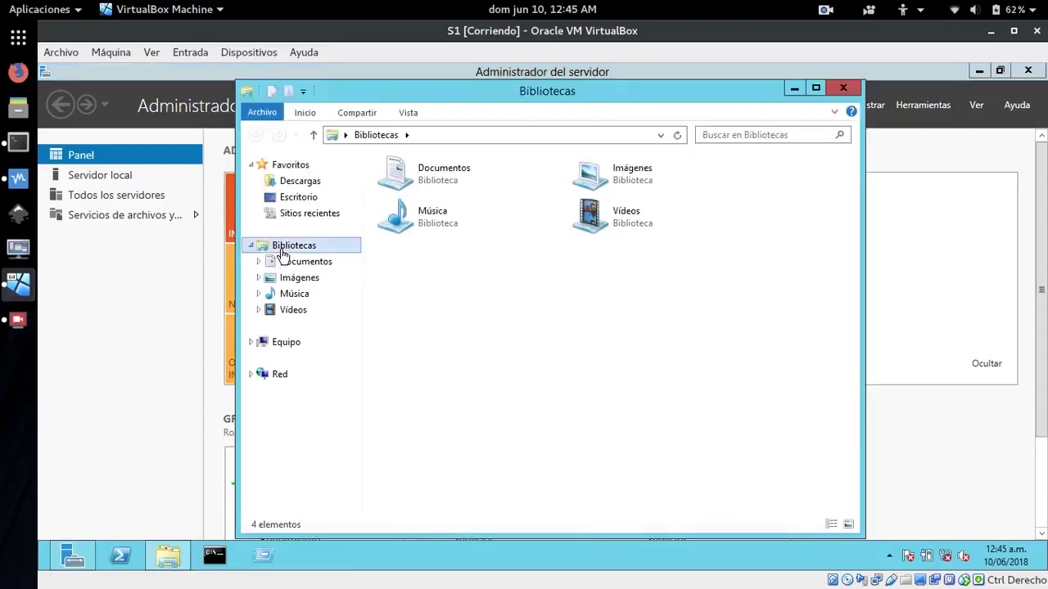
right_click(286, 347)
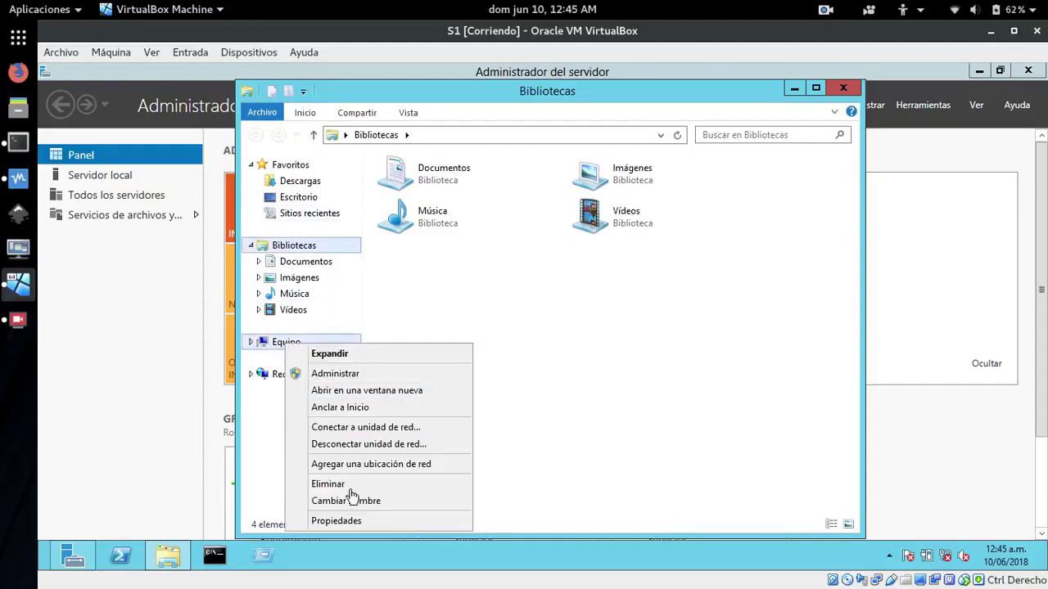
click(342, 525)
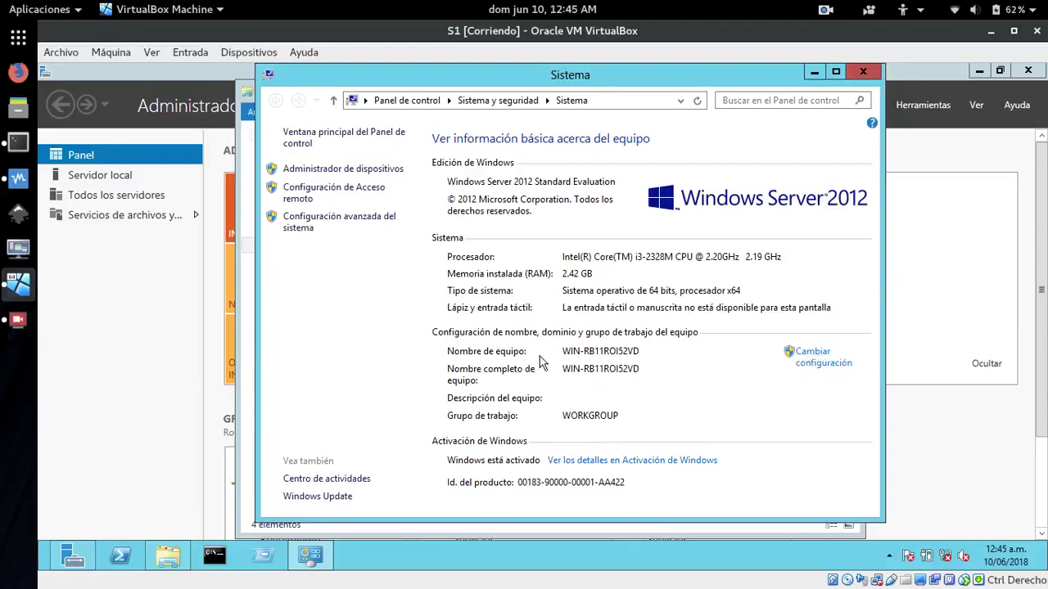
Change the computer name to S1 and restart the server now
click(821, 354)
click(396, 351)
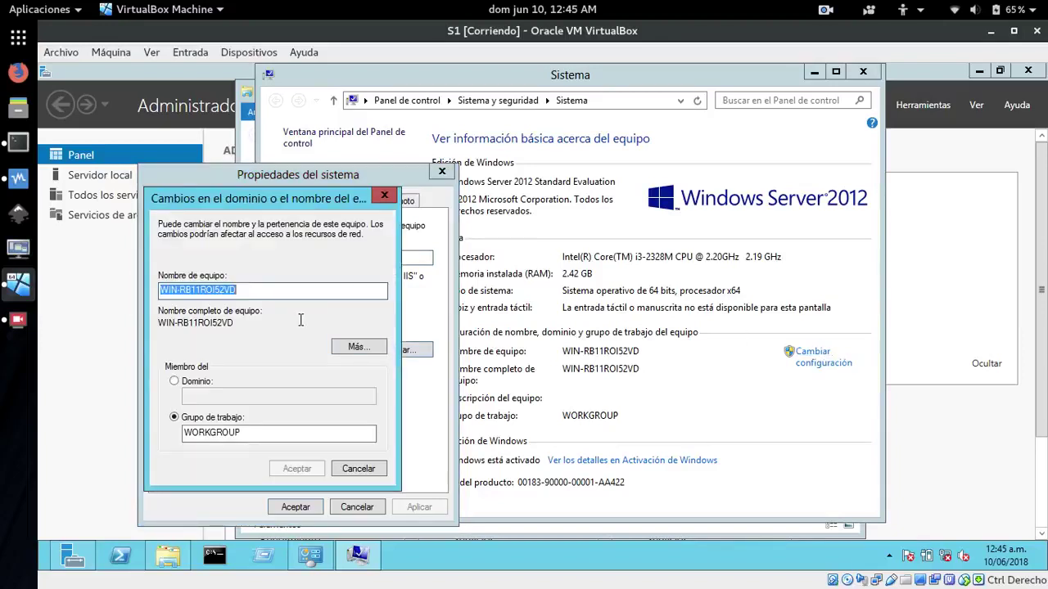
key(BackSpace)
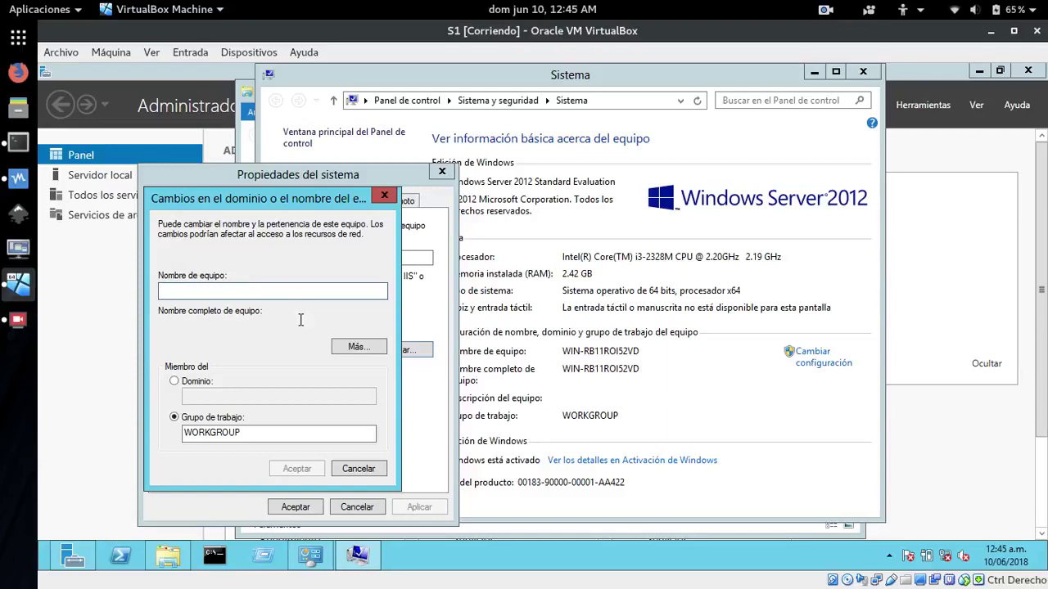
text(S1)
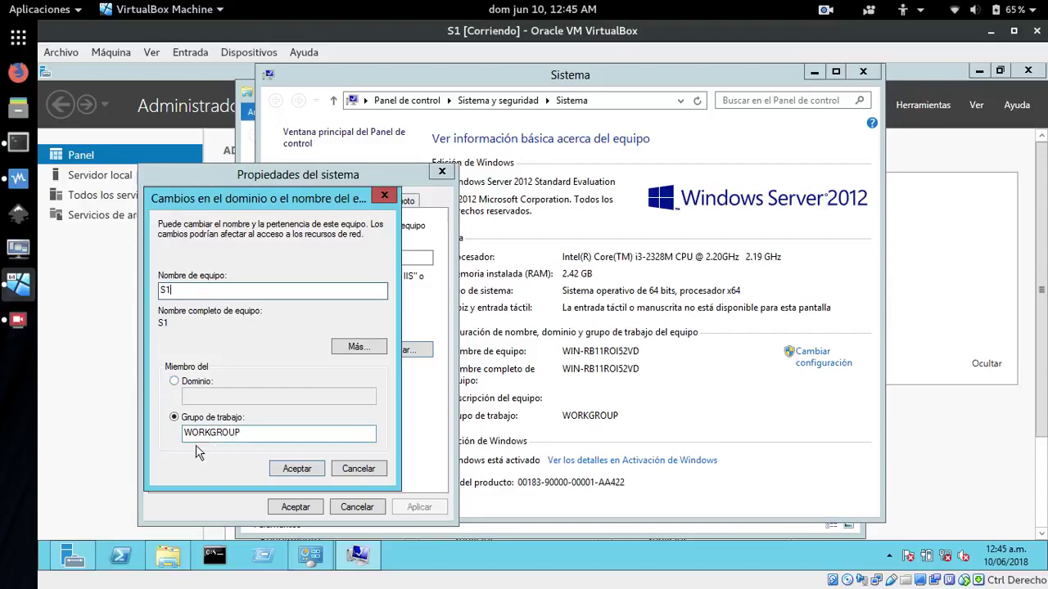
click(283, 473)
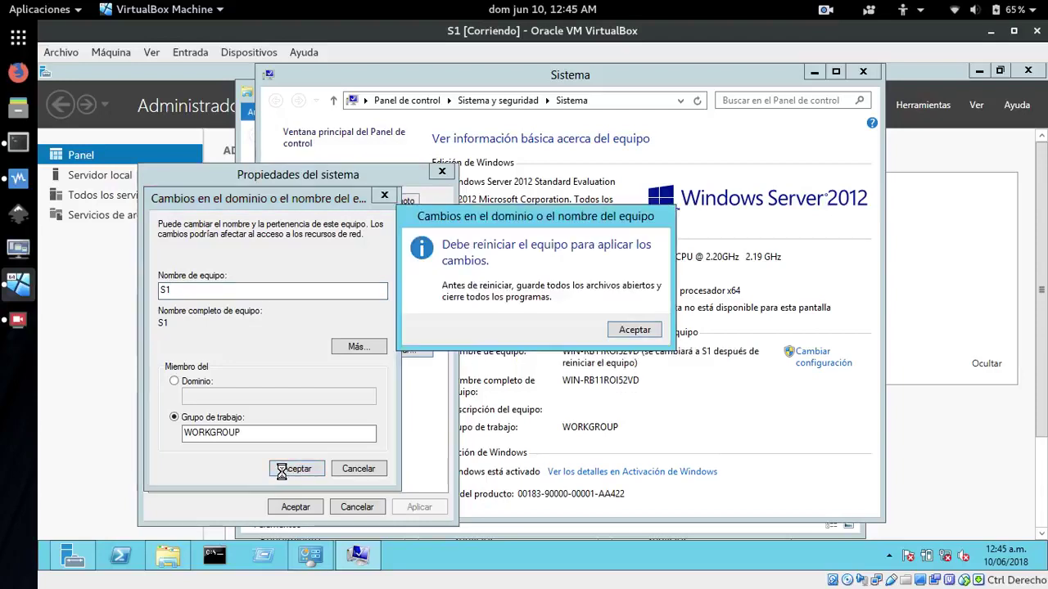
click(642, 332)
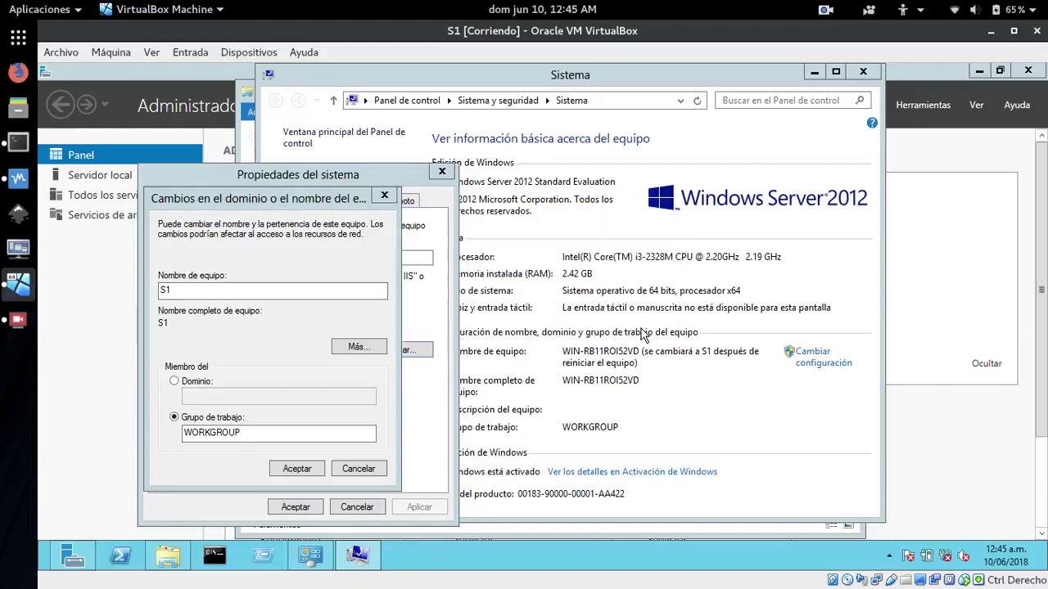
click(295, 508)
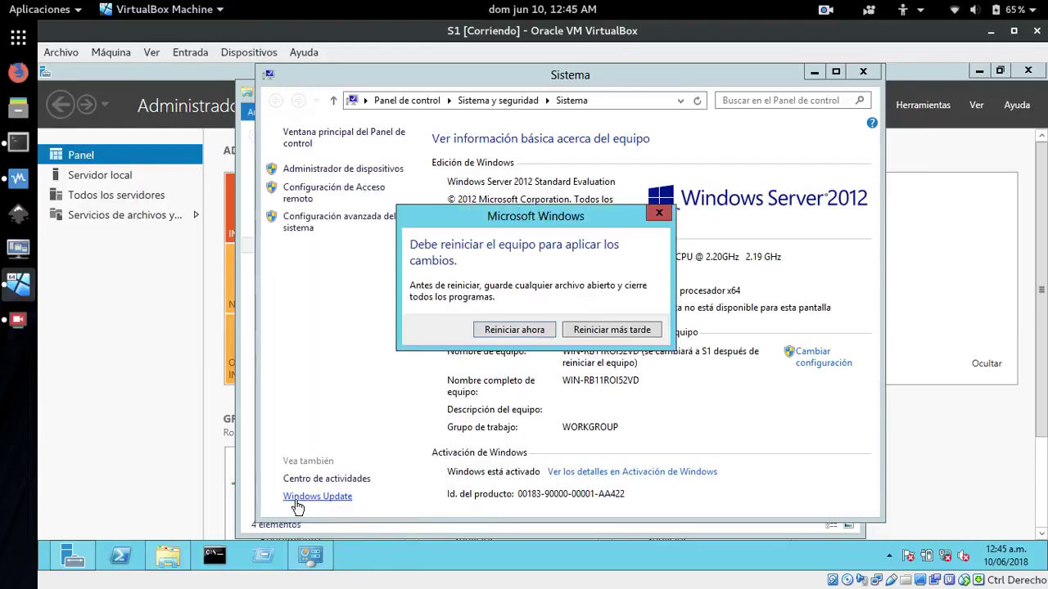
click(518, 331)
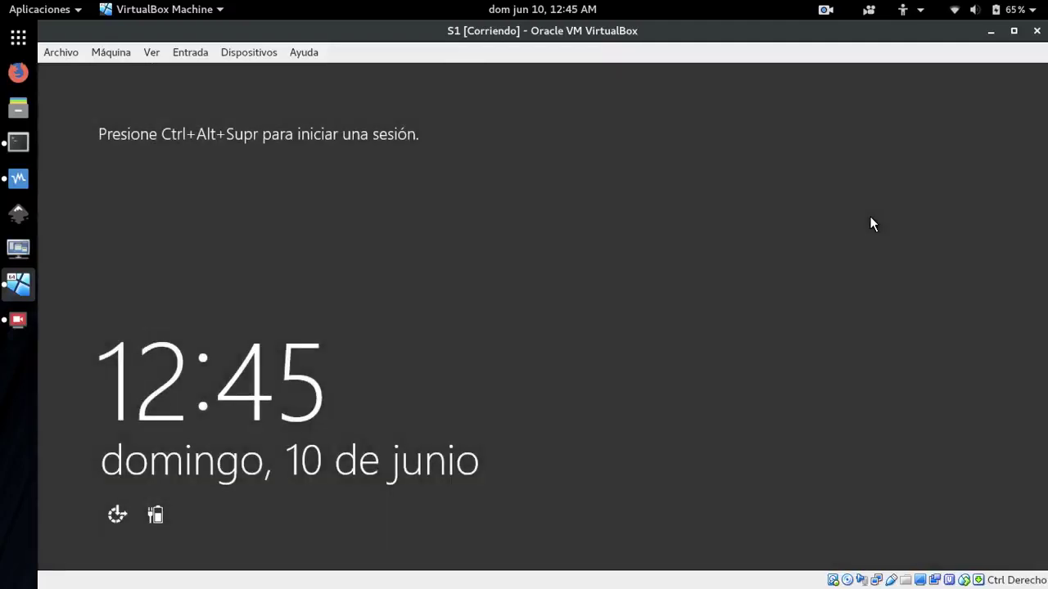
Sign in as Administrator with the account password after Ctrl+Alt+Del
key(ctrl+alt+Delete)
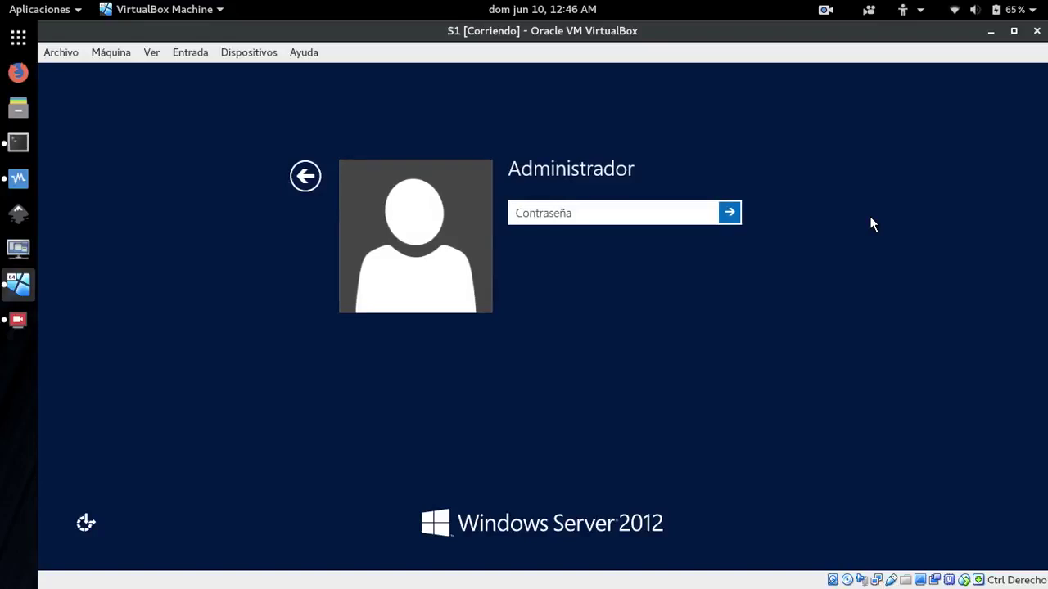
text(•••••••••)
key(Return)
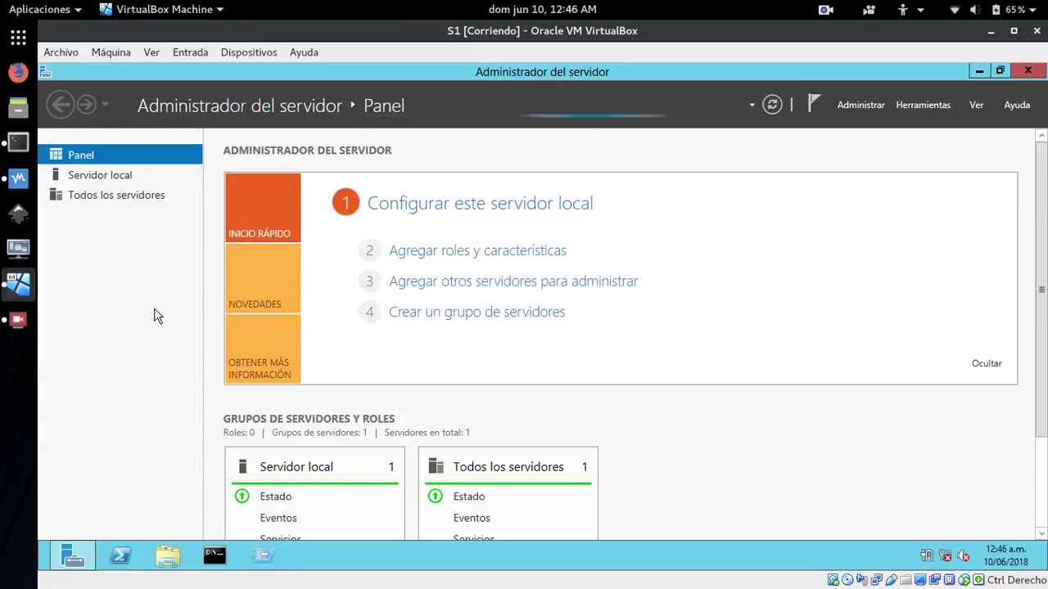
Run ipconfig to confirm 172.29.102.2 with mask 255.255.0.0, then minimize Command Prompt
click(215, 555)
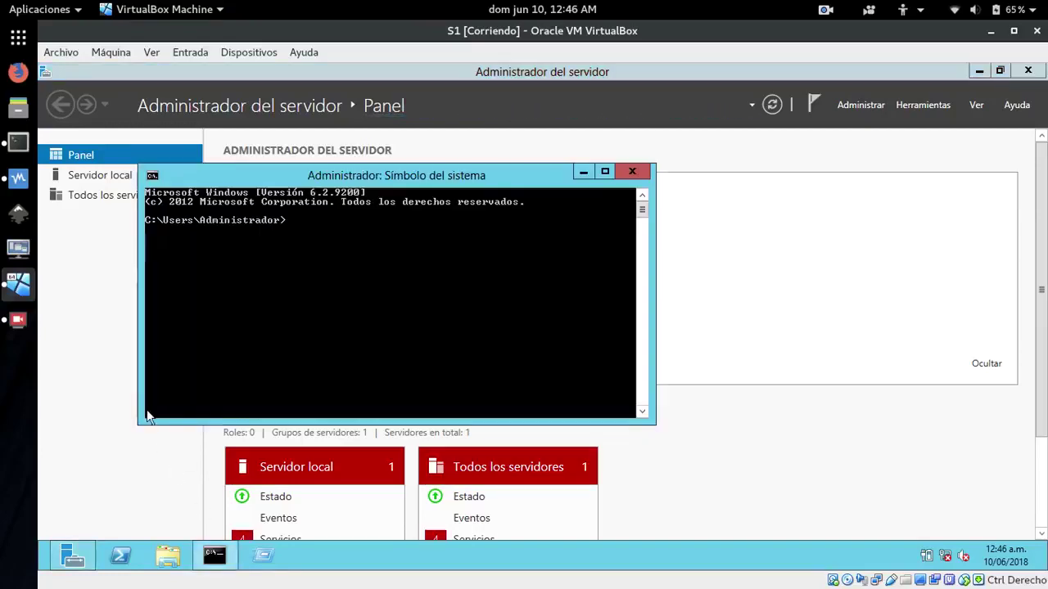
text(ipconf)
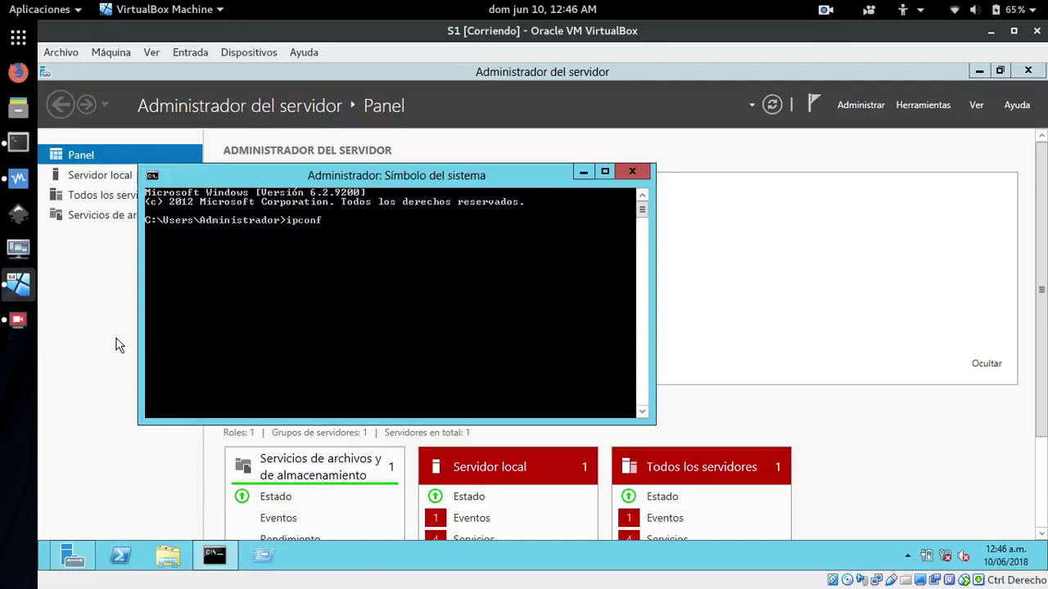
text(ig)
key(Return)
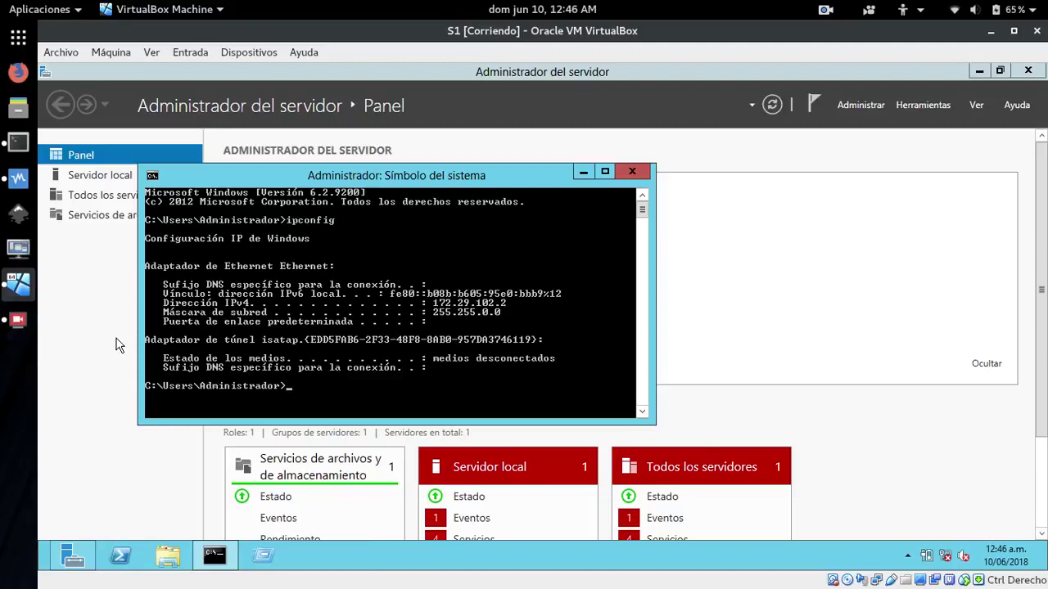
click(582, 172)
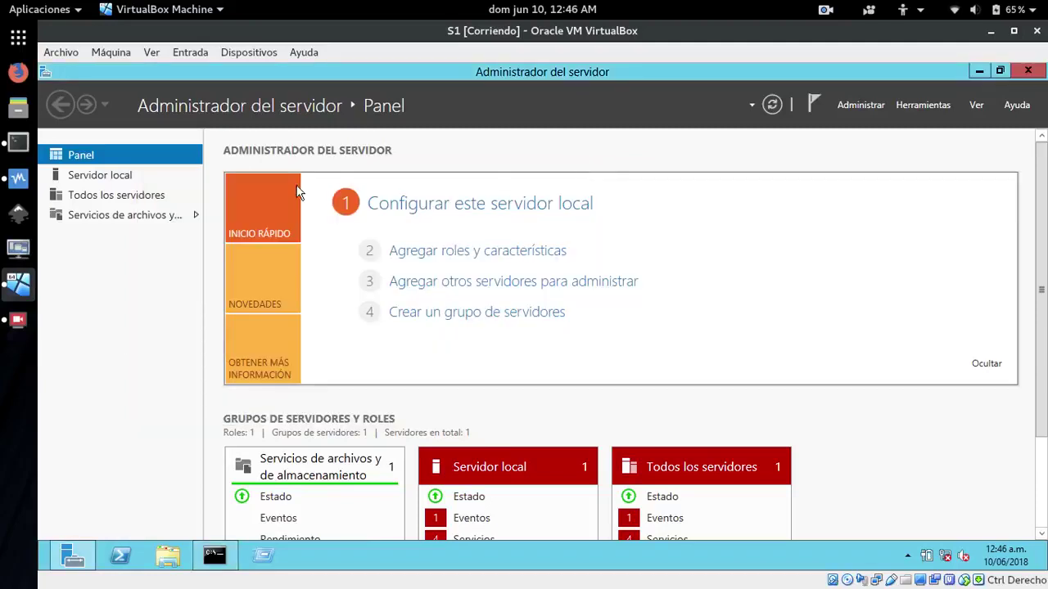
Start Add Roles and Features and choose S1 as the destination server
click(434, 252)
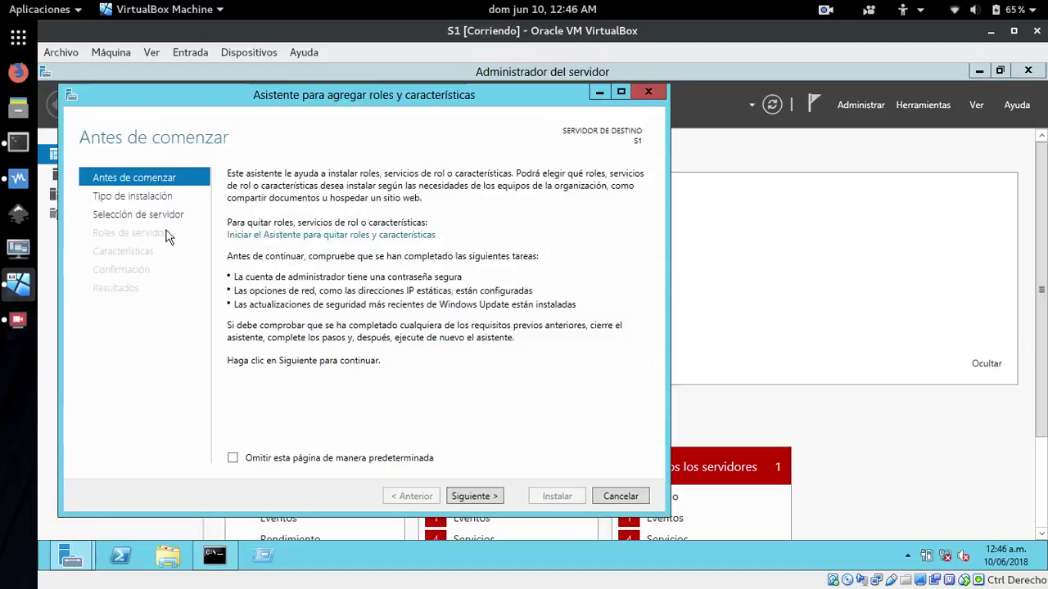
click(474, 501)
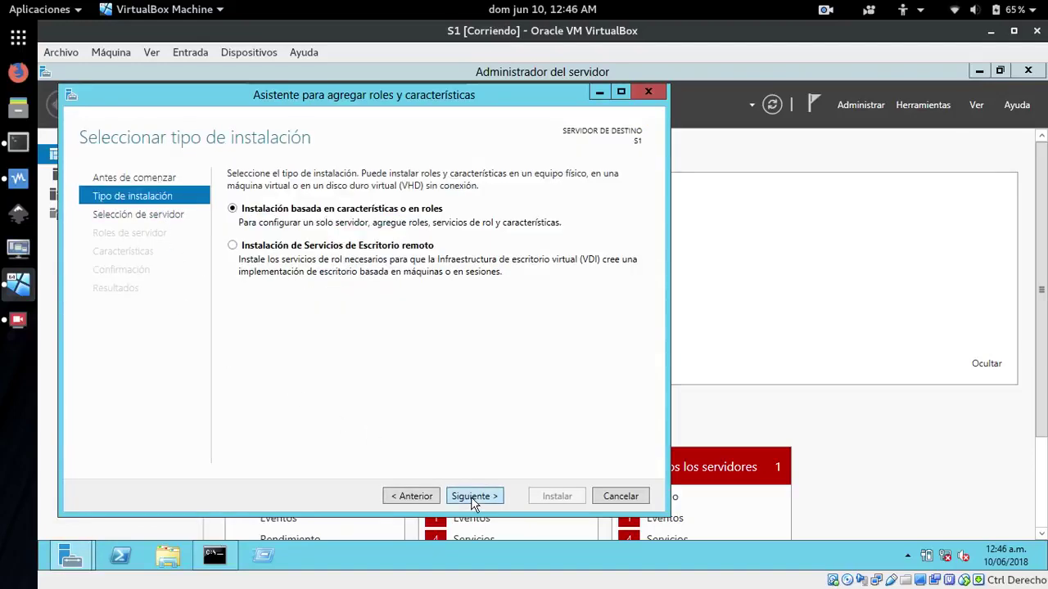
click(472, 501)
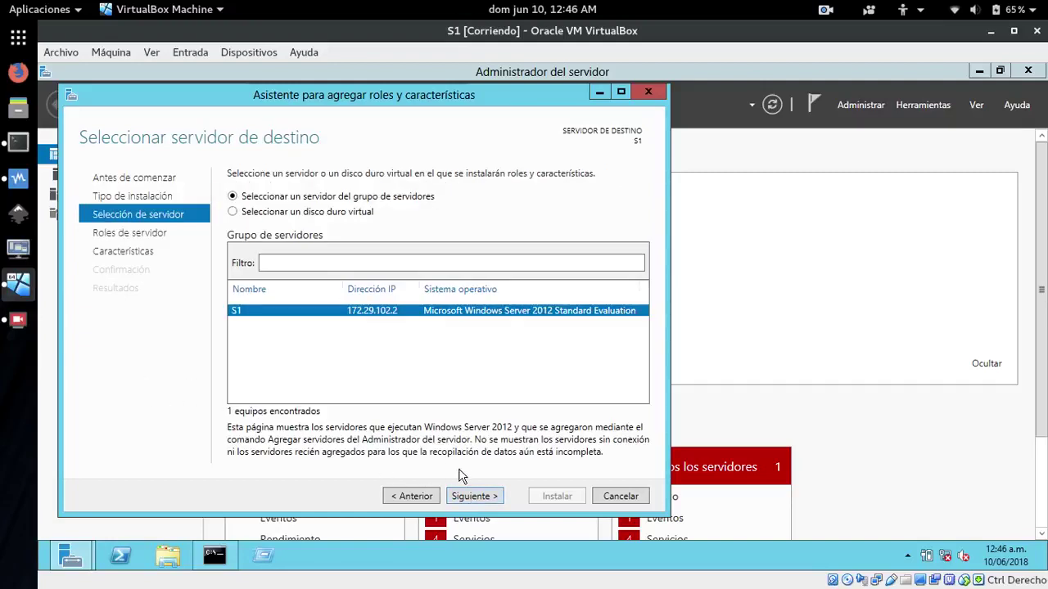
click(473, 499)
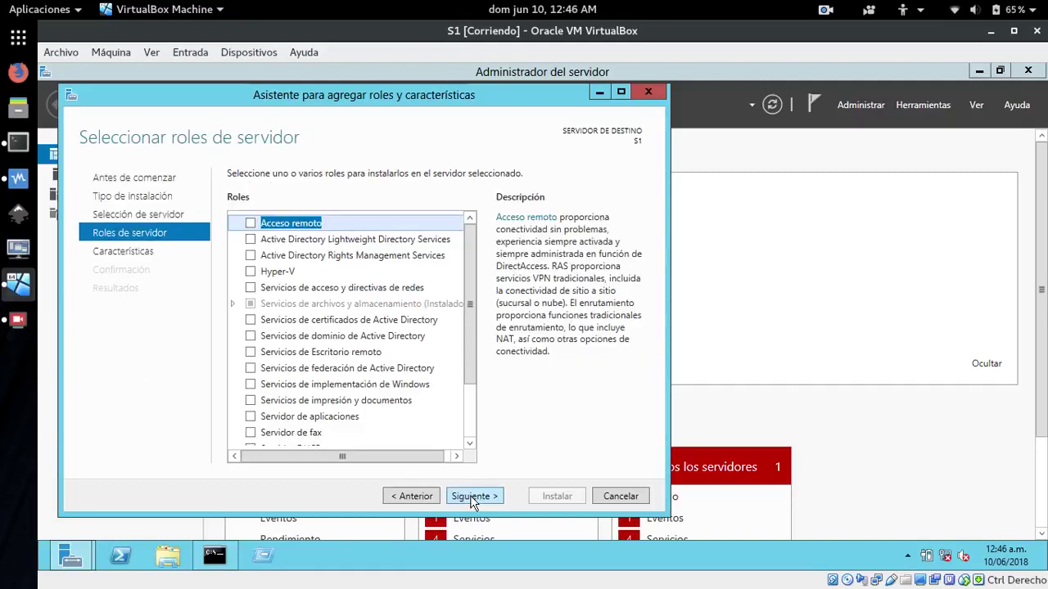
drag(467, 330, 482, 403)
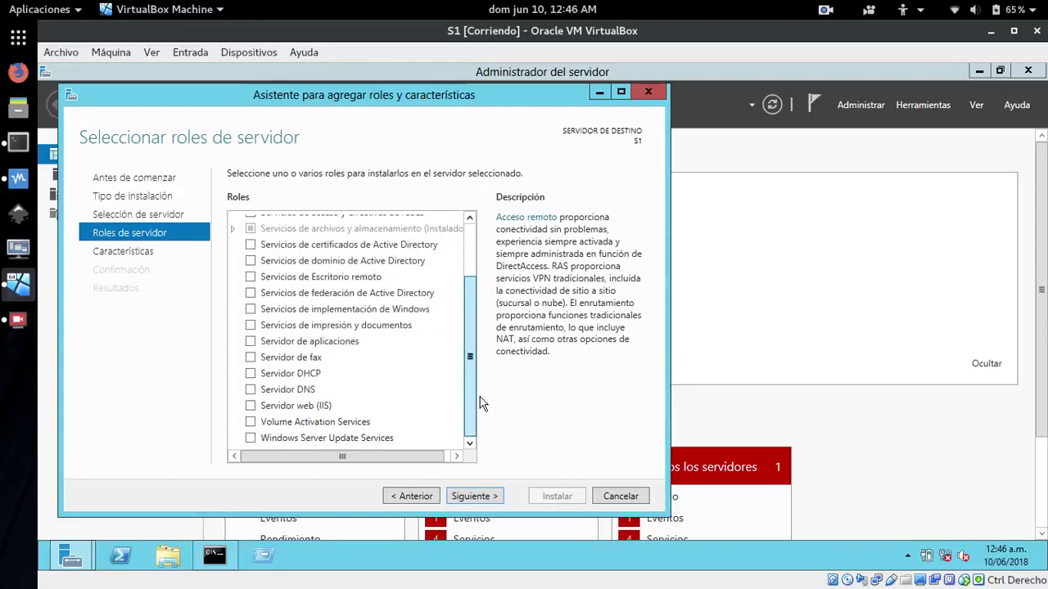
drag(471, 361, 484, 259)
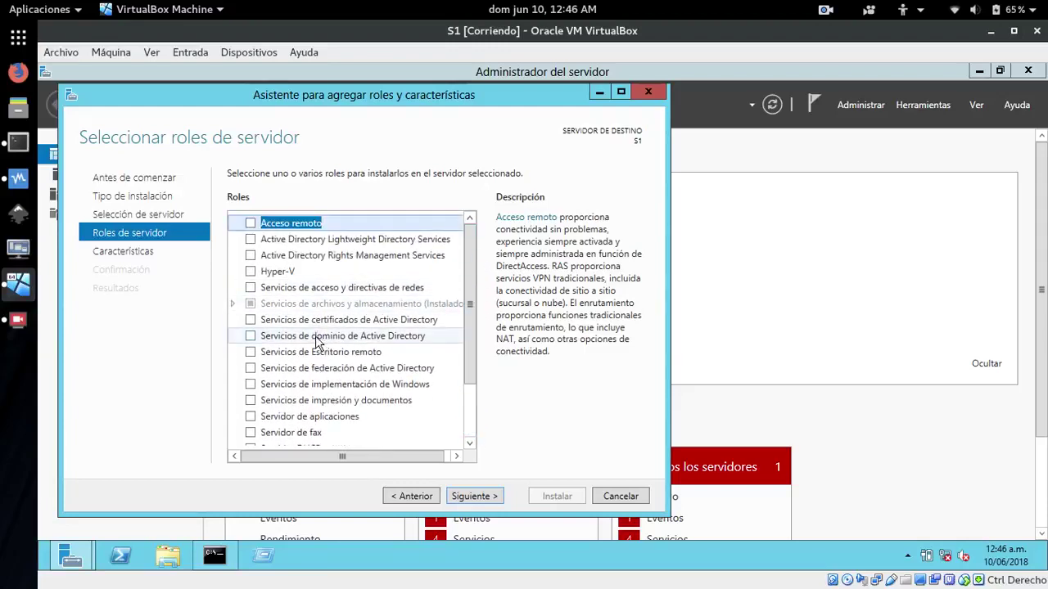
Select Active Directory Domain Services with its management features and install
click(250, 337)
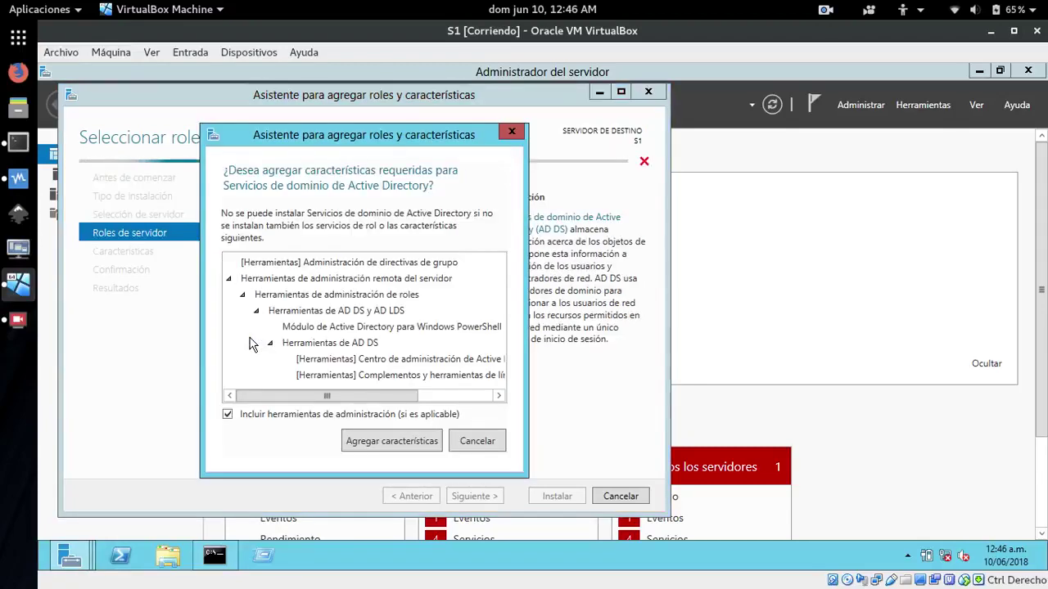
click(364, 440)
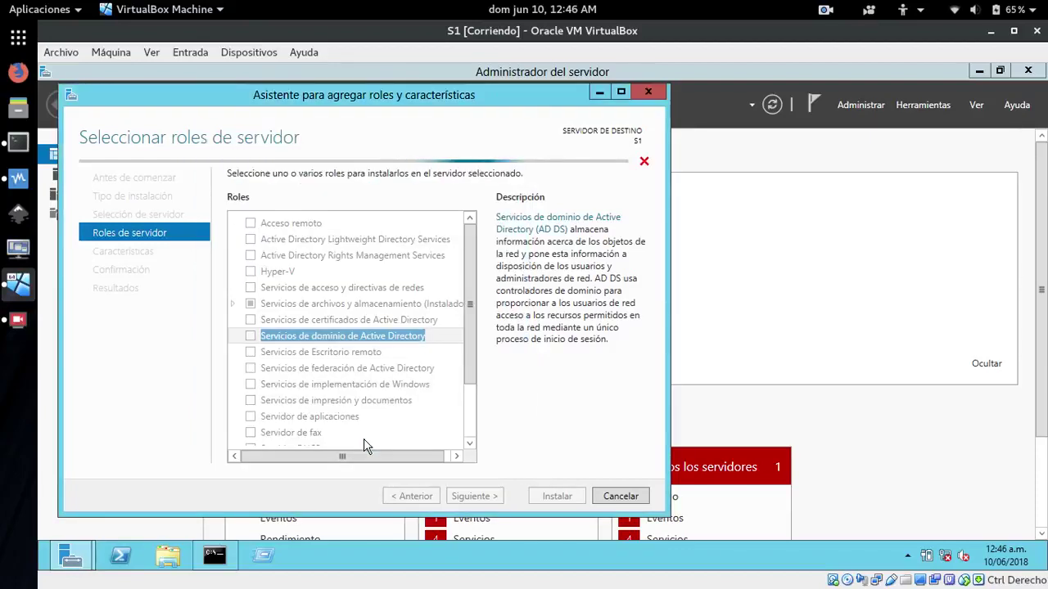
click(473, 497)
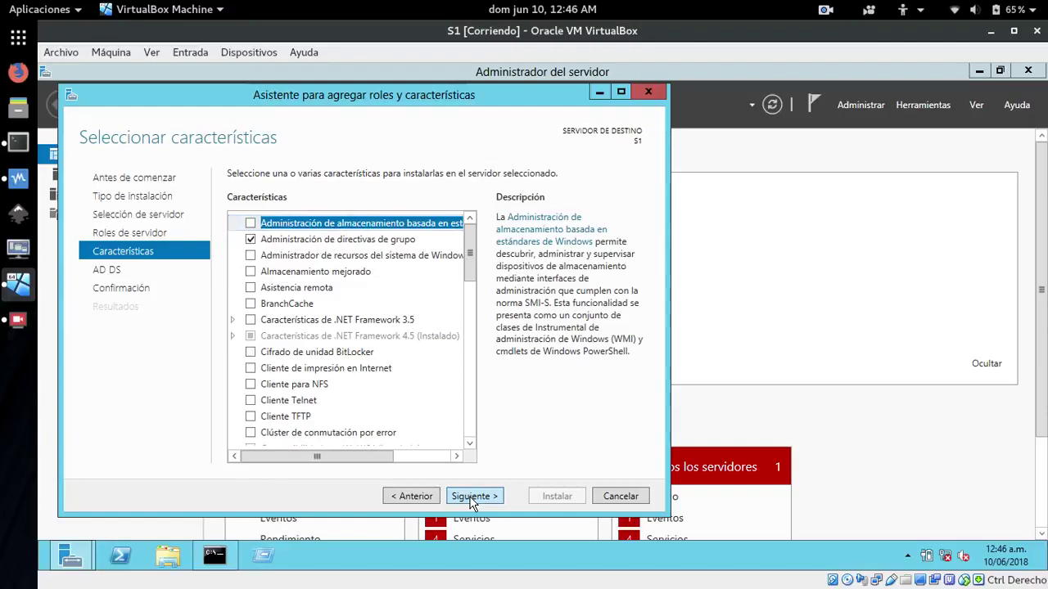
click(472, 497)
click(473, 497)
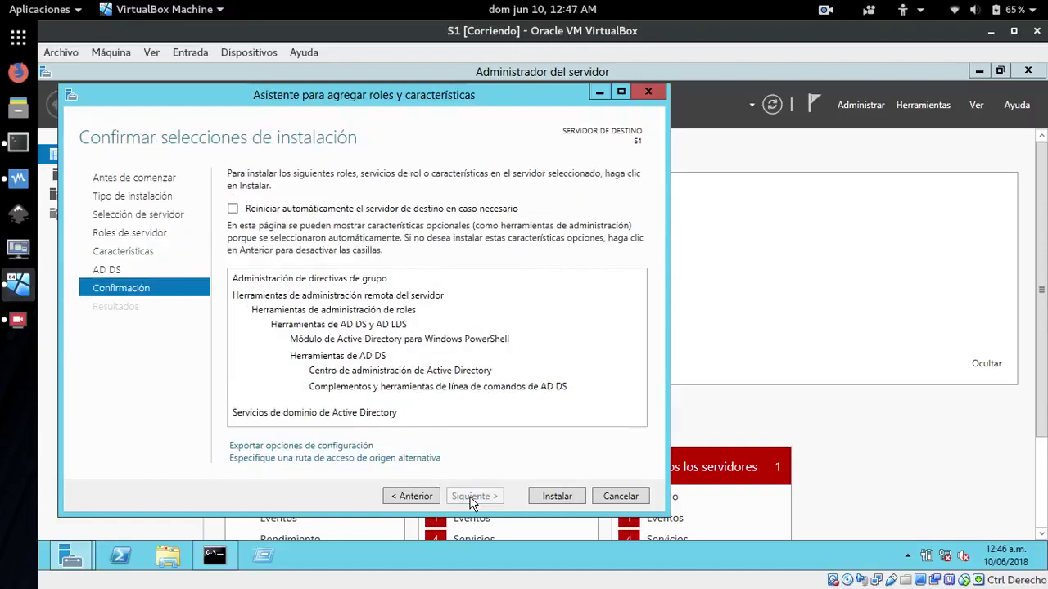
click(557, 497)
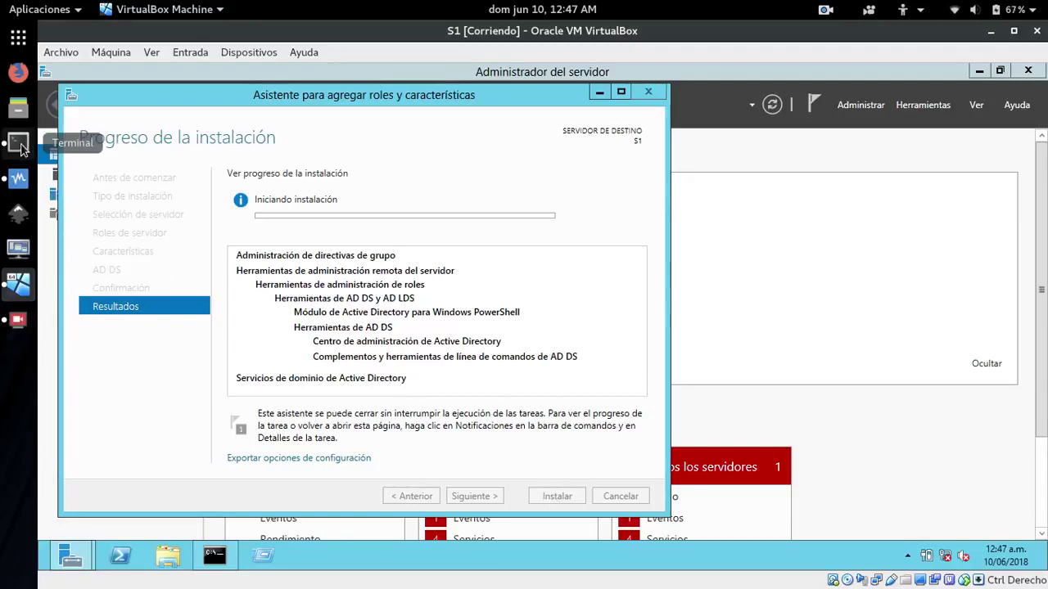
Close the host terminal window covering the AD DS installation progress
click(21, 146)
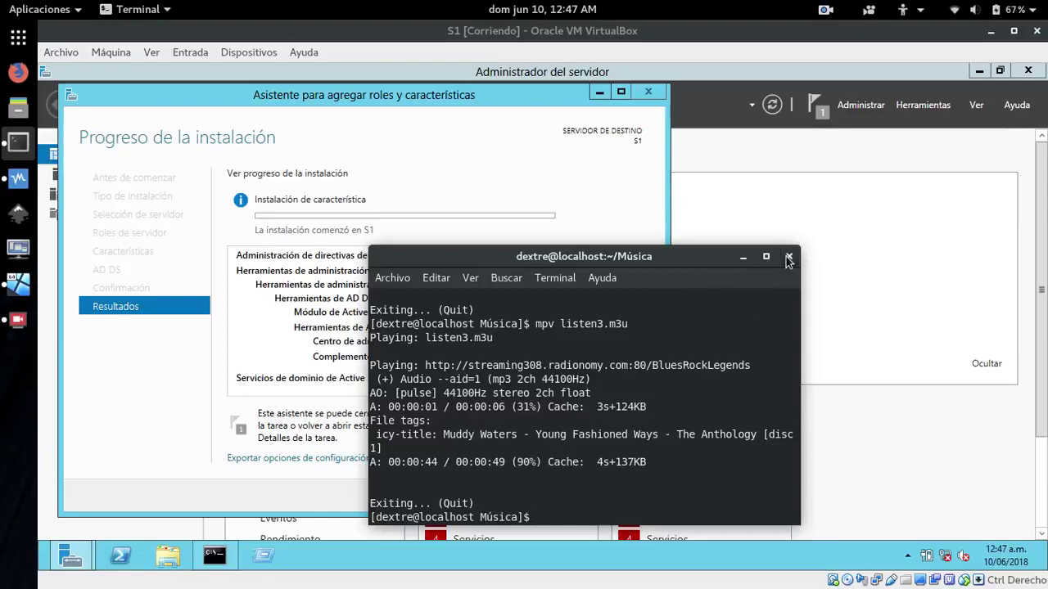
click(789, 258)
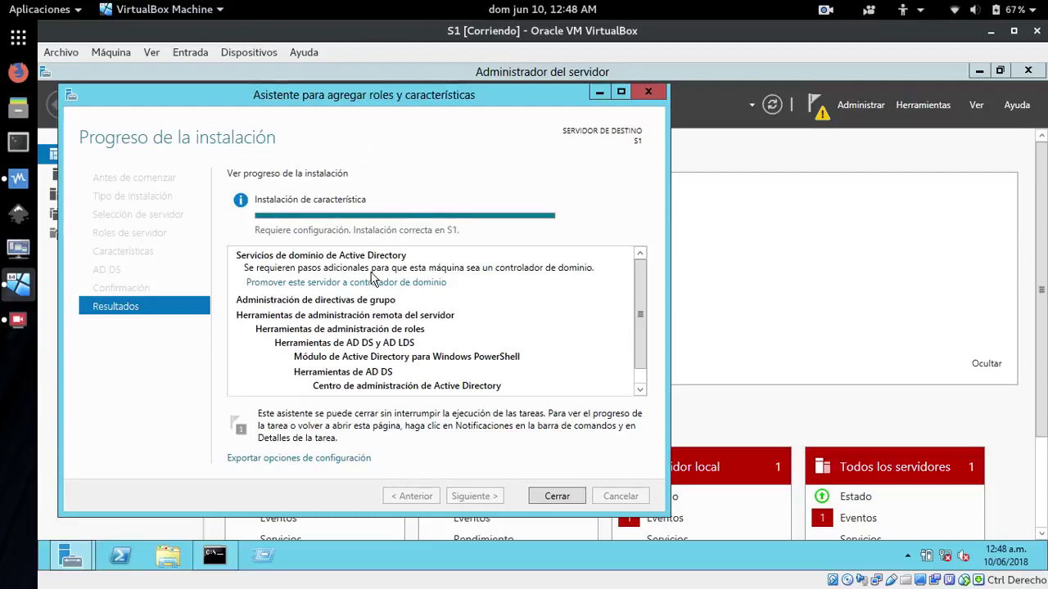
Promote S1 to a domain controller in a new forest with root domain asadextre.com
click(324, 286)
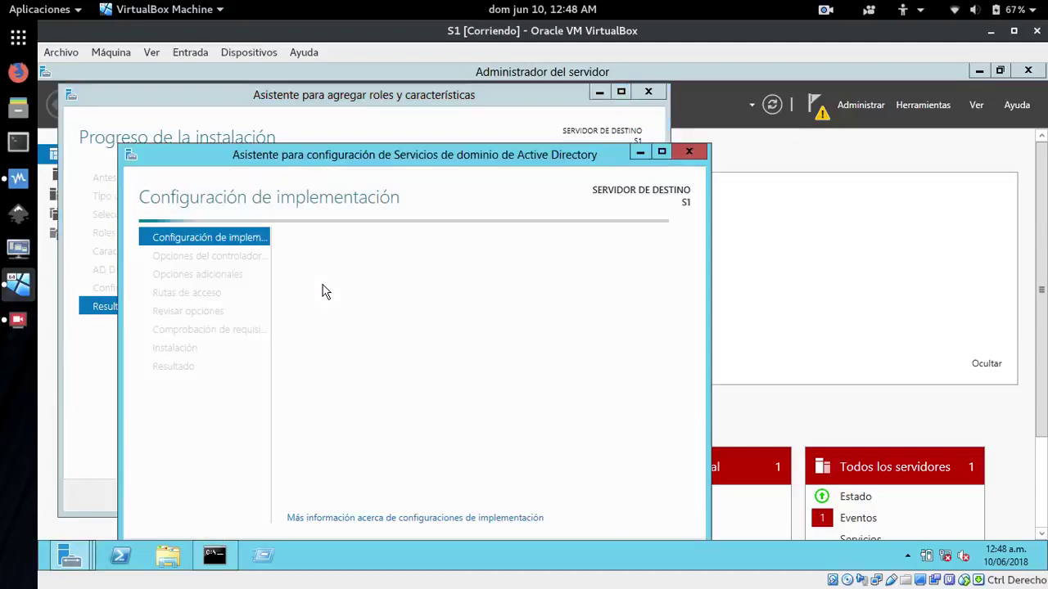
drag(400, 159, 464, 115)
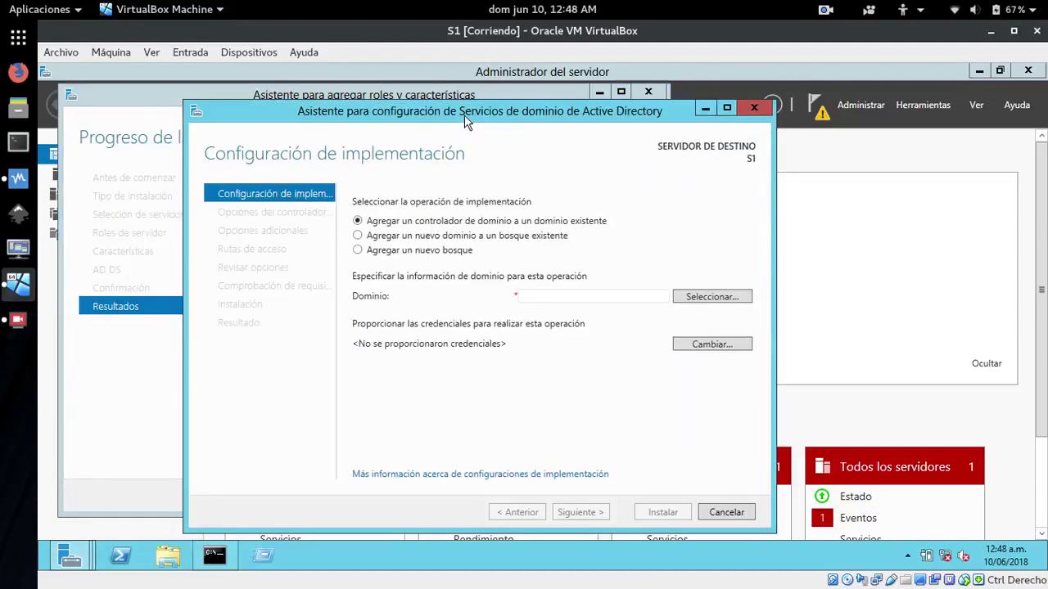
click(358, 250)
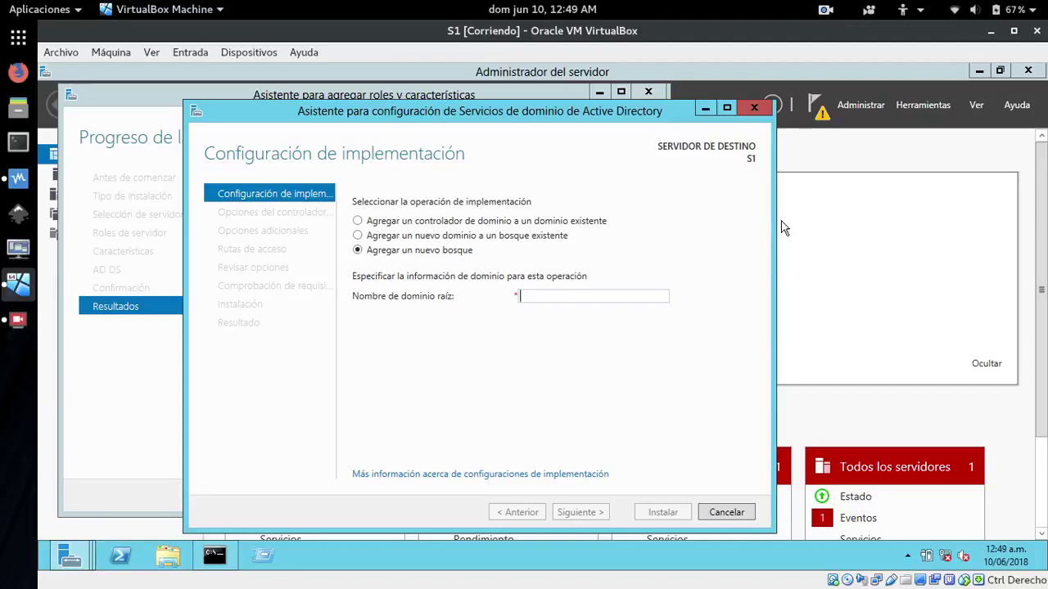
text(asadex)
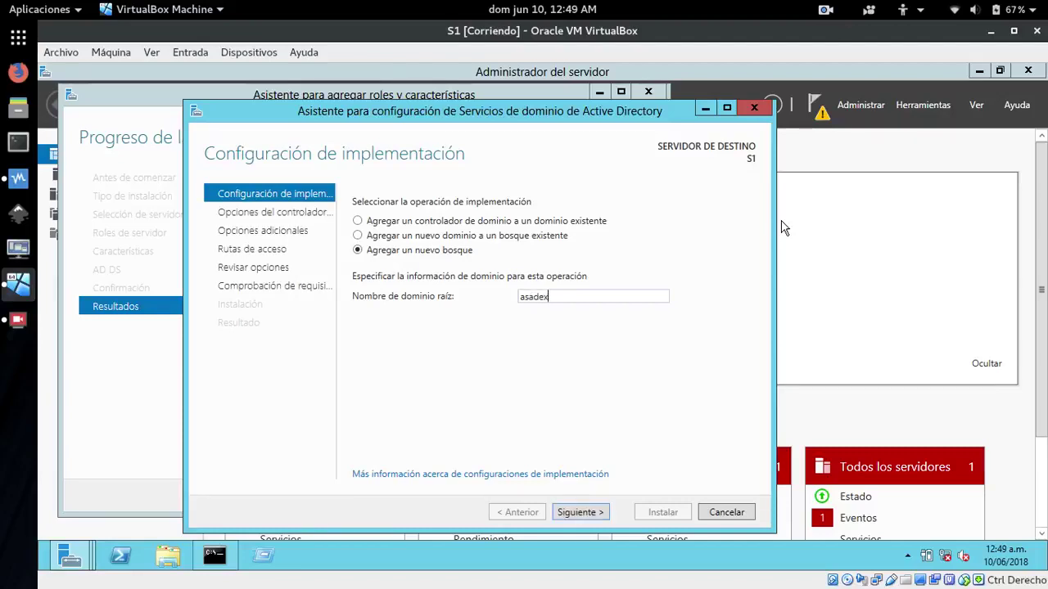
text(tre.com)
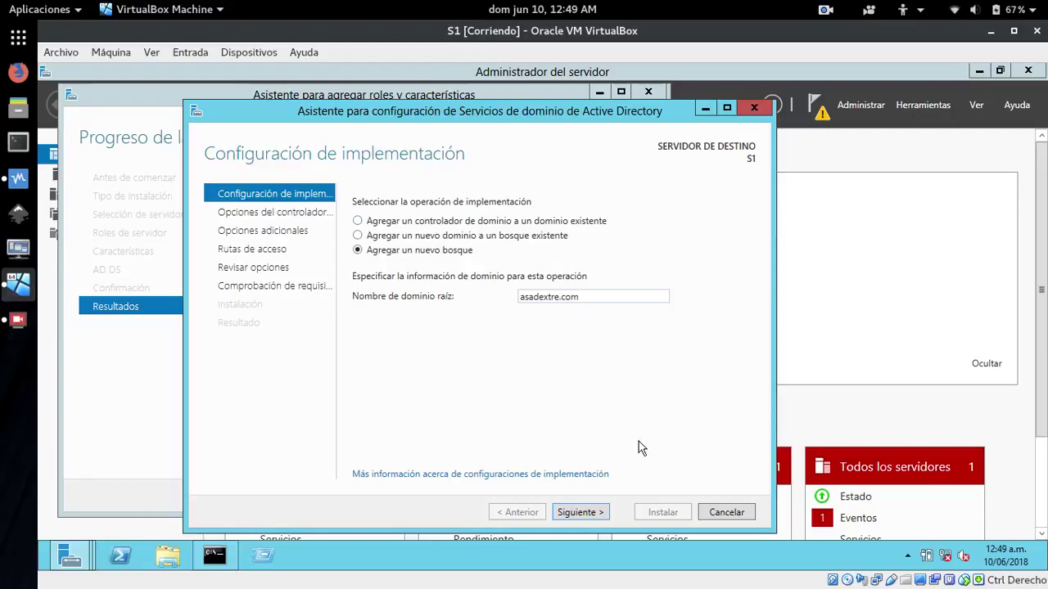
click(578, 514)
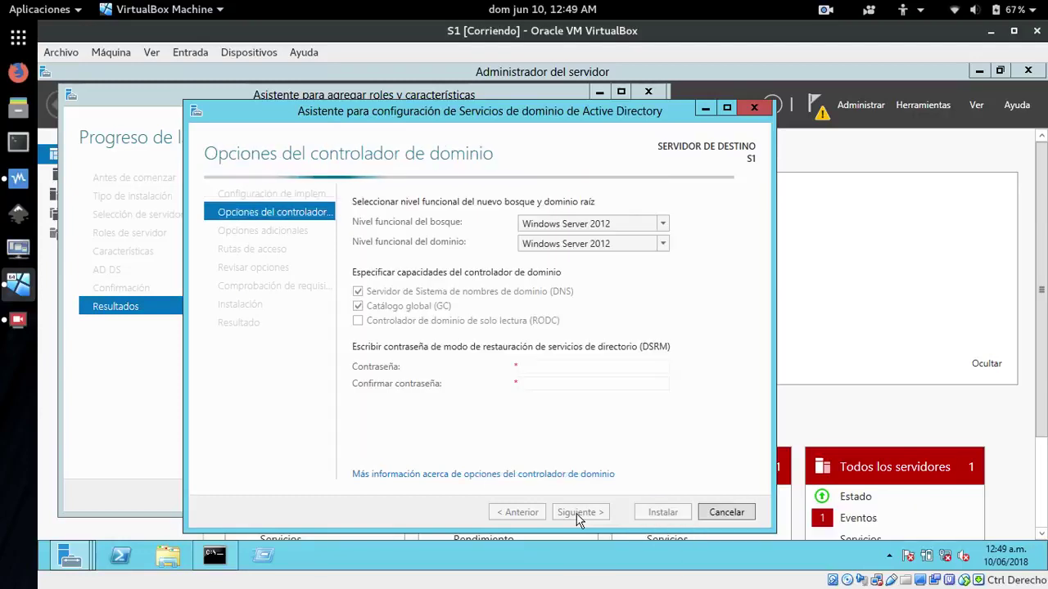
Enter and confirm the DSRM password for the new domain controller
click(538, 367)
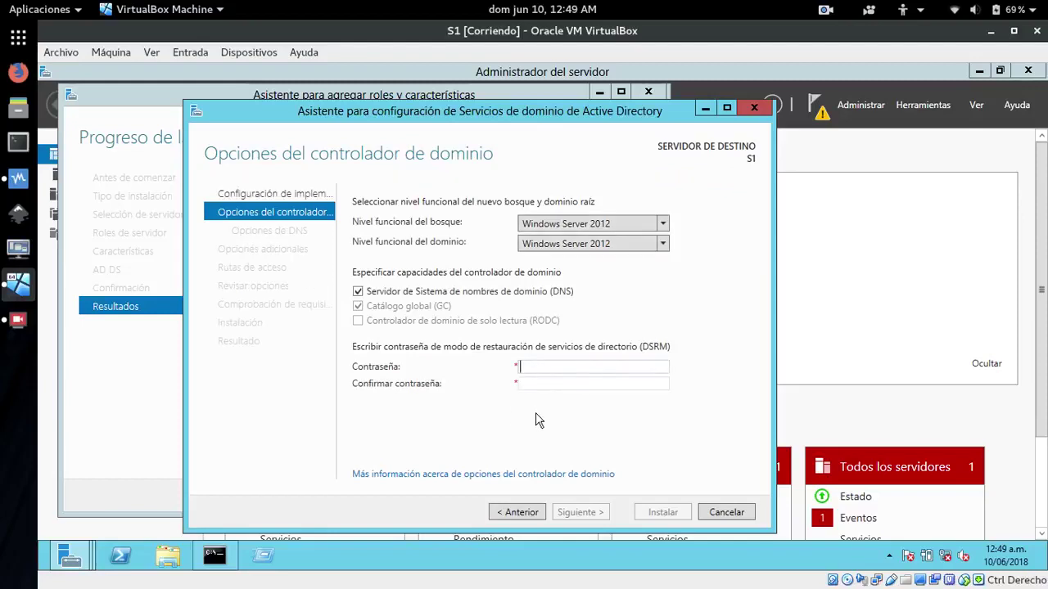
text(********)
key(Tab)
text(***)
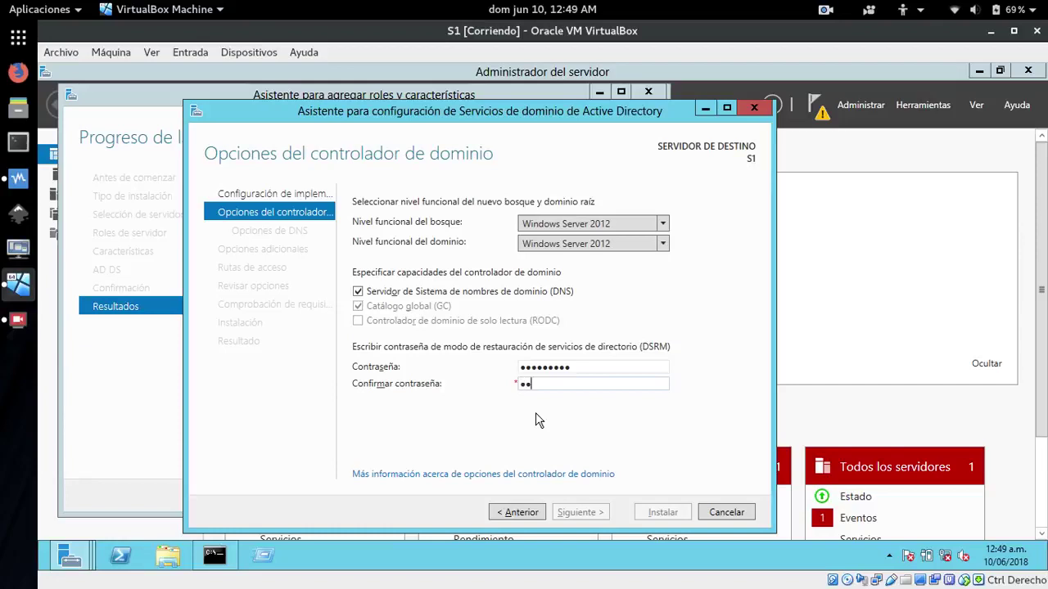
text(******)
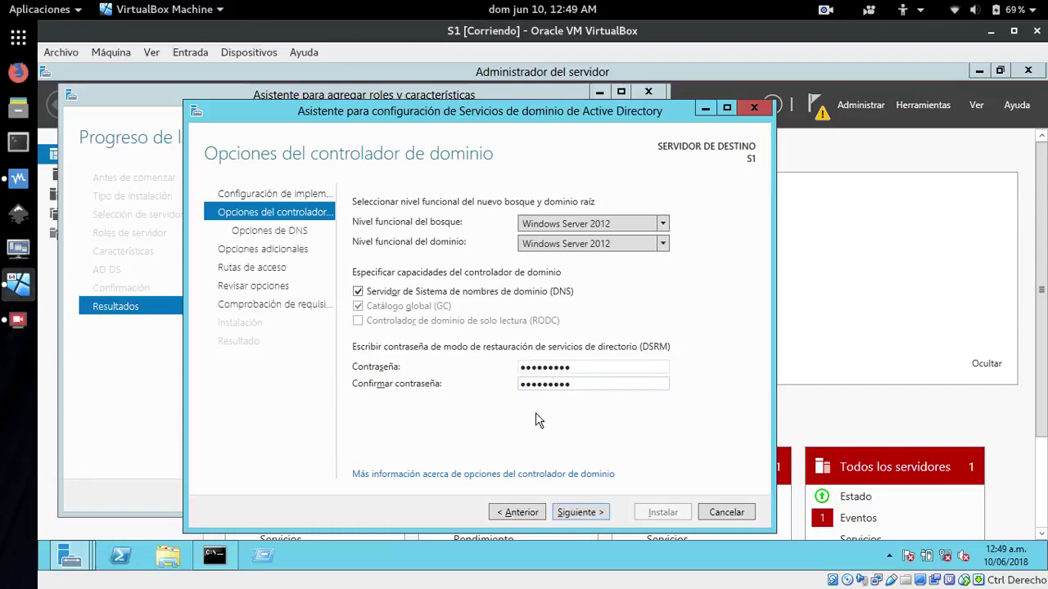
click(570, 515)
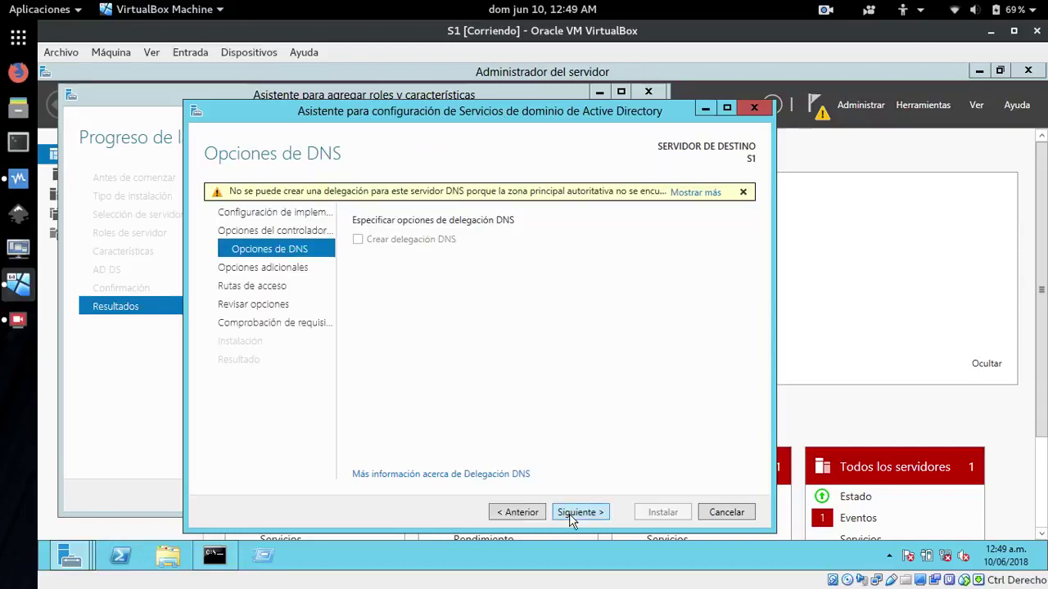
Accept DNS defaults, NetBIOS name ASADEXTRE and default folders through to prerequisite checks
click(570, 513)
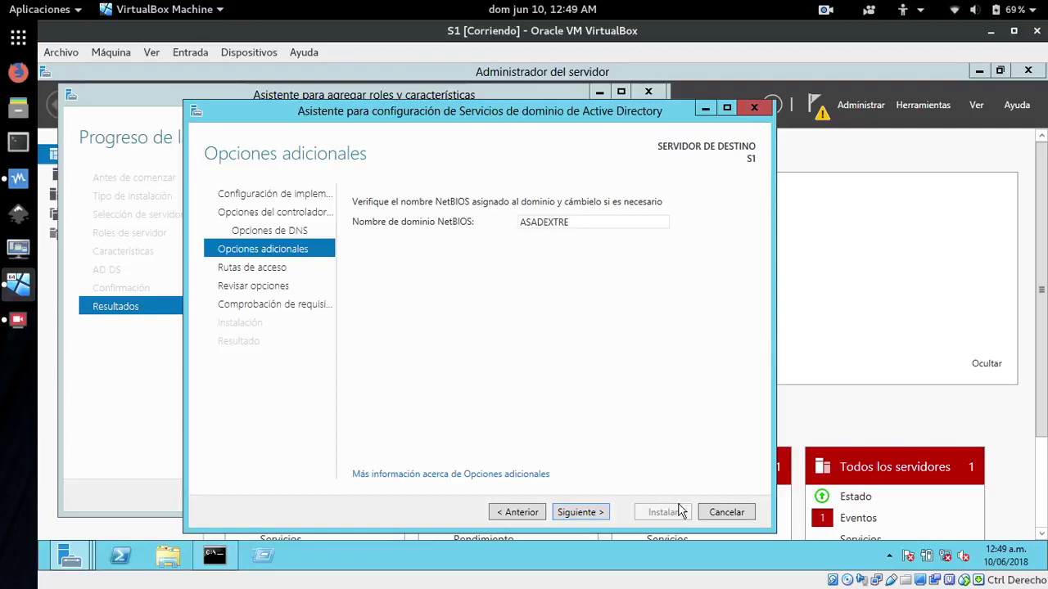
click(580, 513)
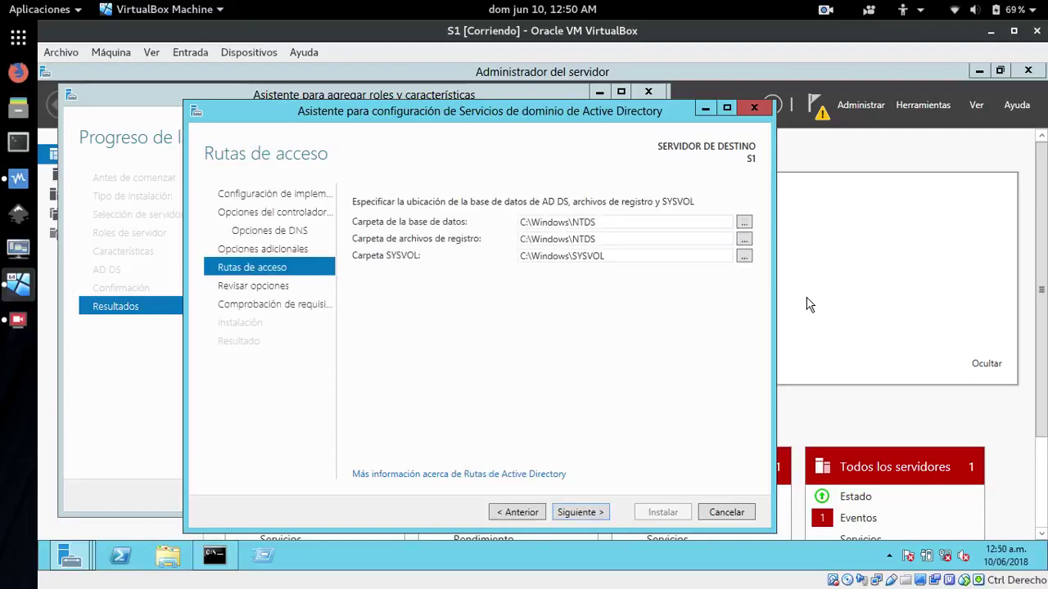
click(580, 514)
click(579, 514)
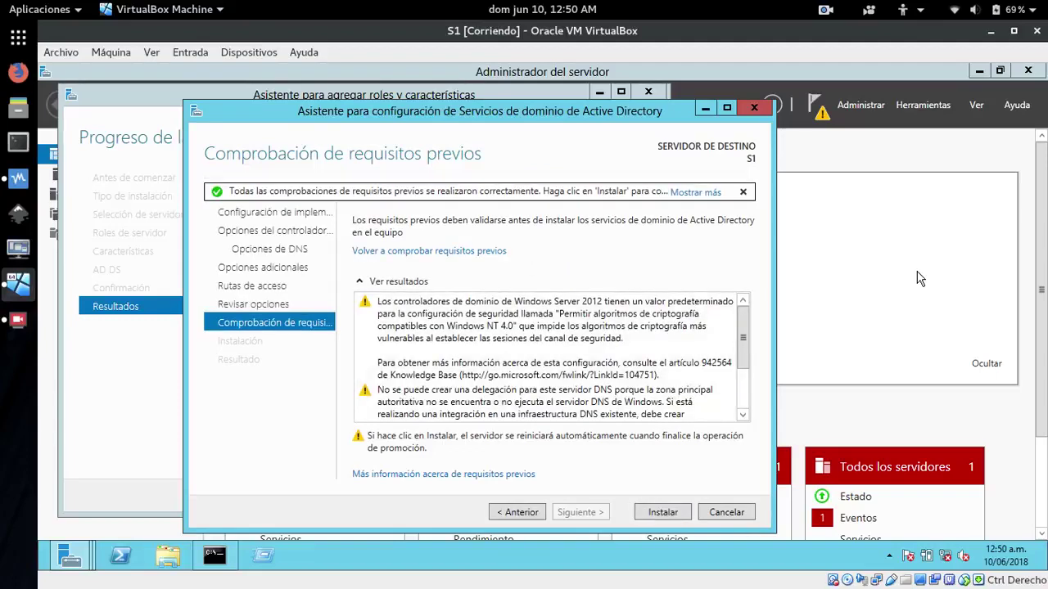
Install the domain controller promotion, dismiss the sign-out notice, and raise the host volume
click(663, 516)
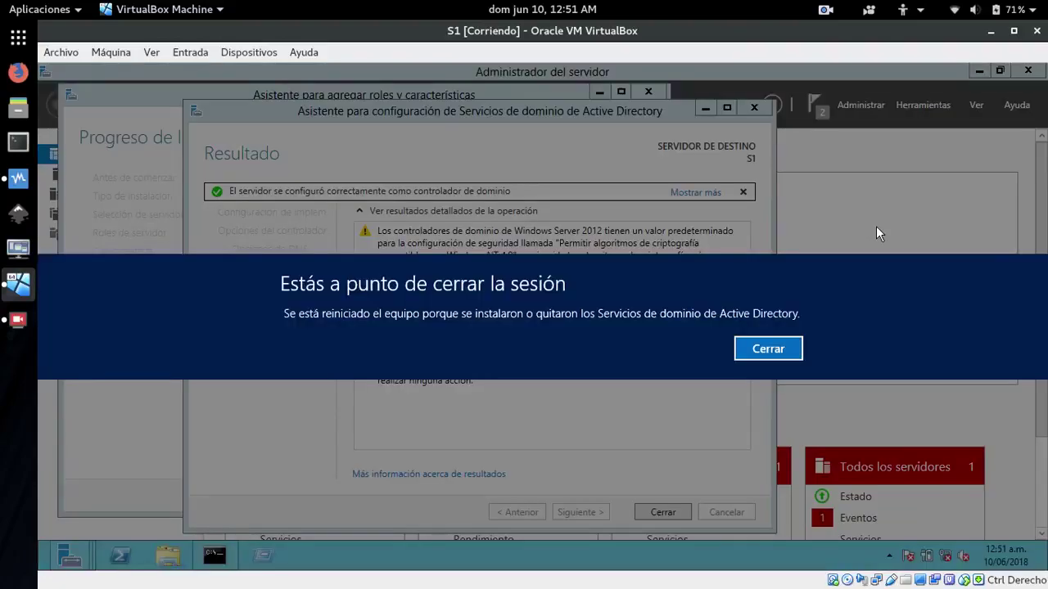
click(755, 350)
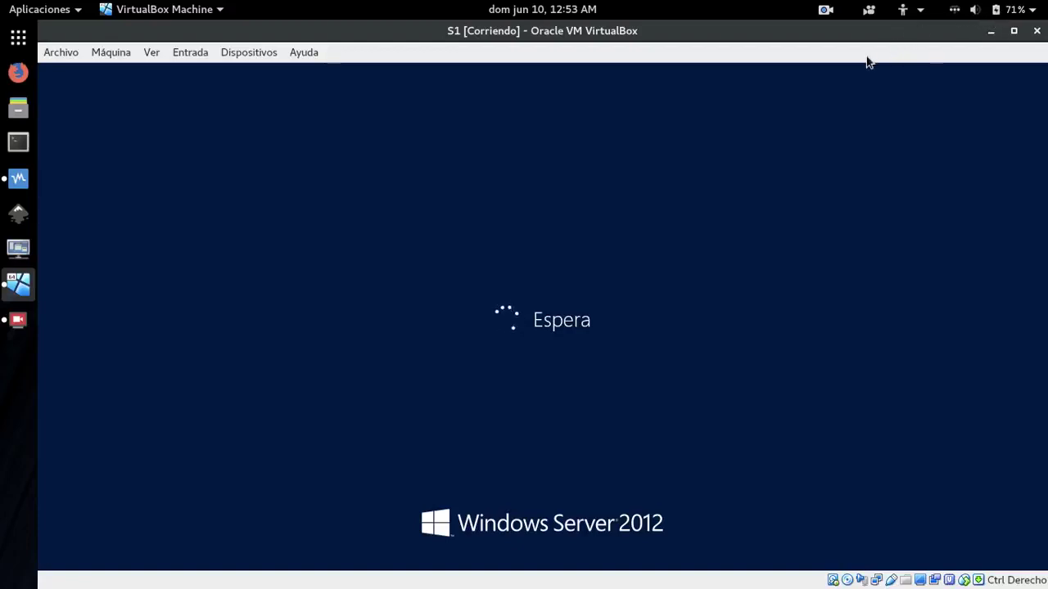
click(998, 12)
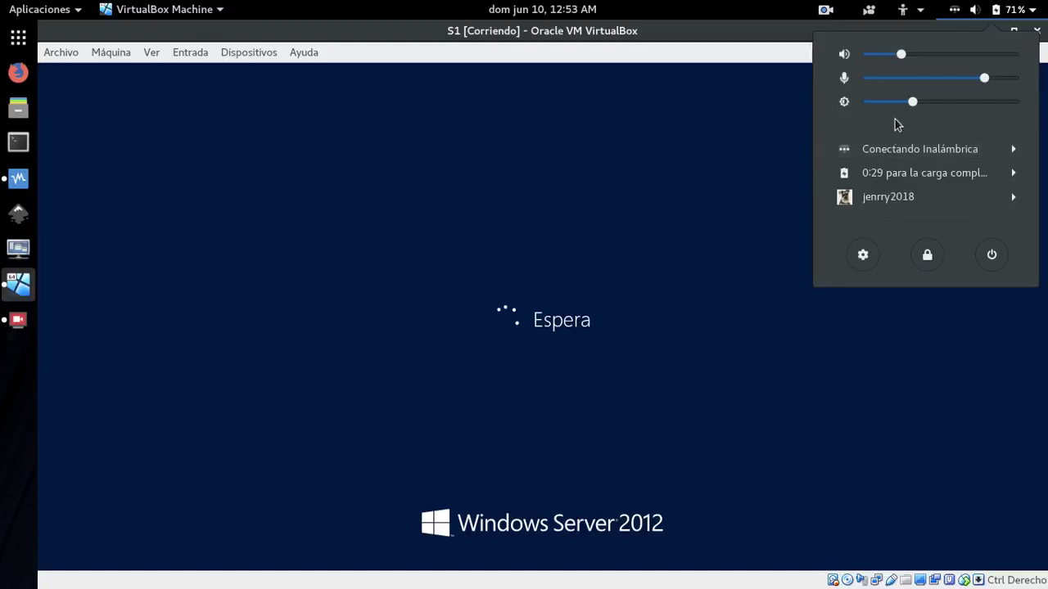
click(917, 54)
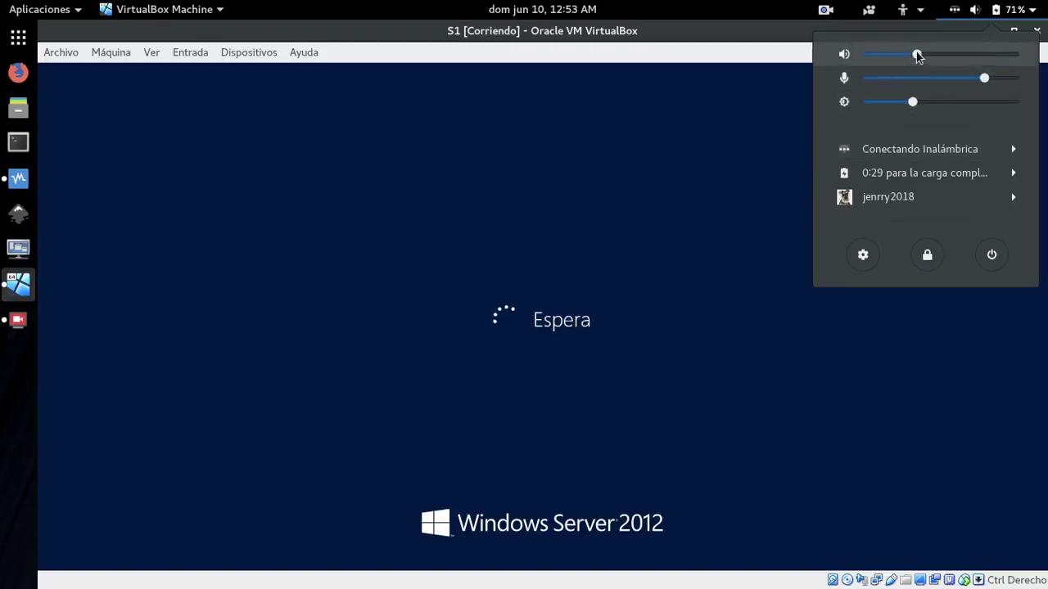
click(1013, 12)
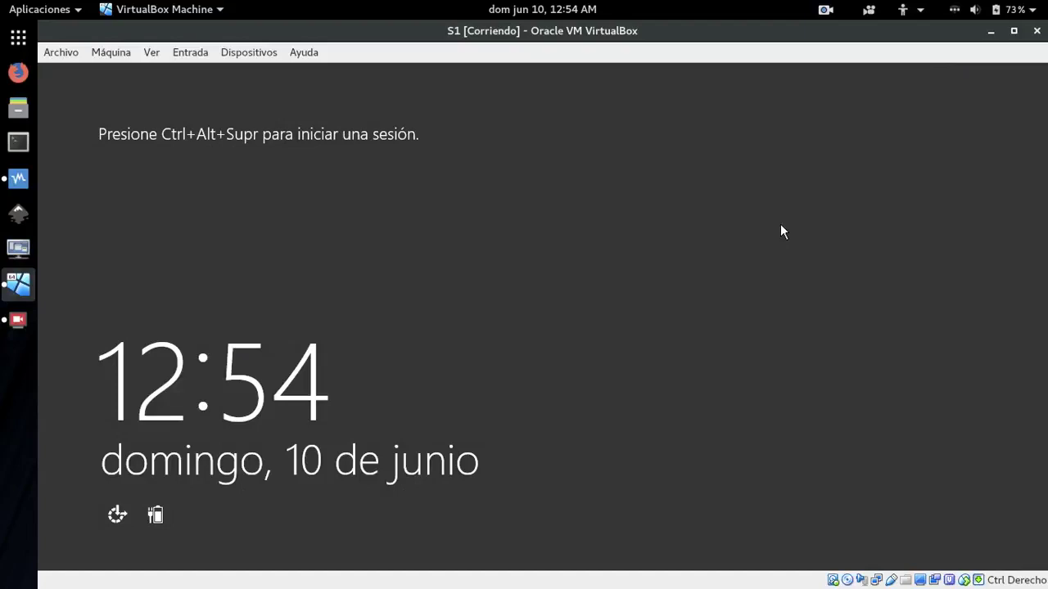
Sign in to the S1 server as Administrador with the account password
key(ctrl+alt+Delete)
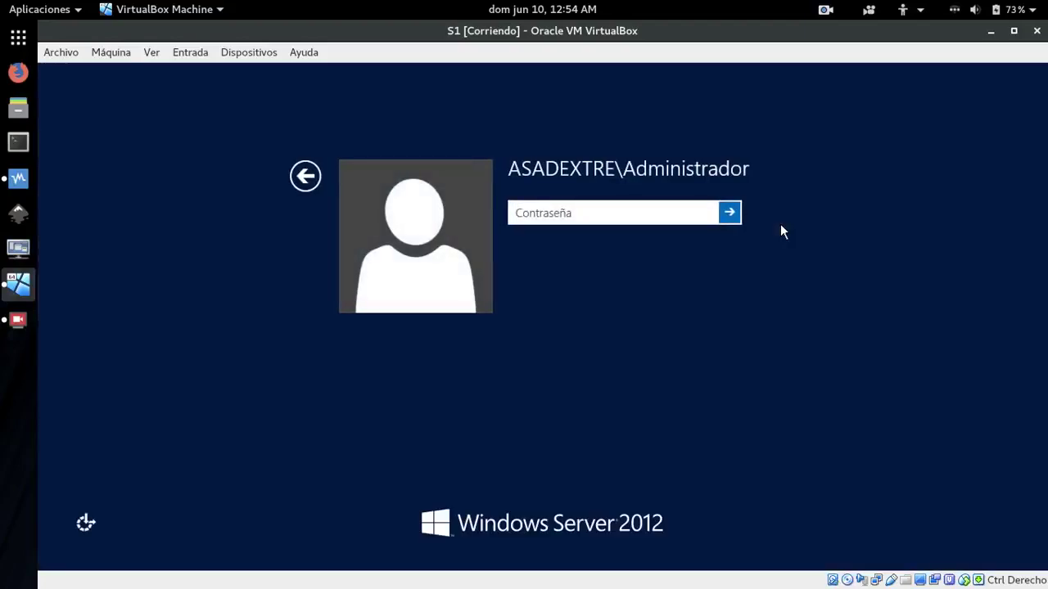
text(••••••)
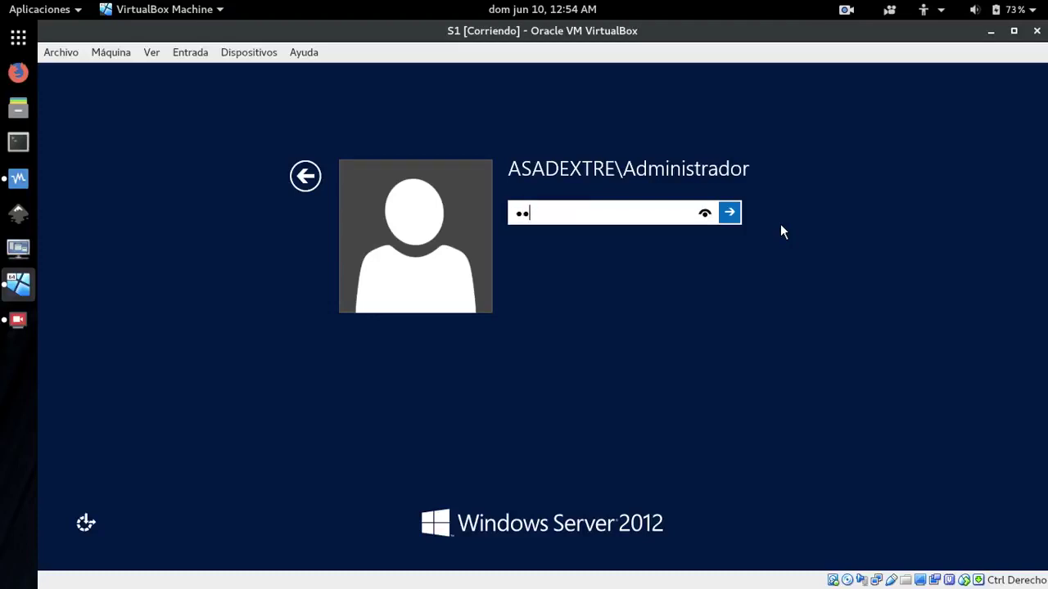
text(•••)
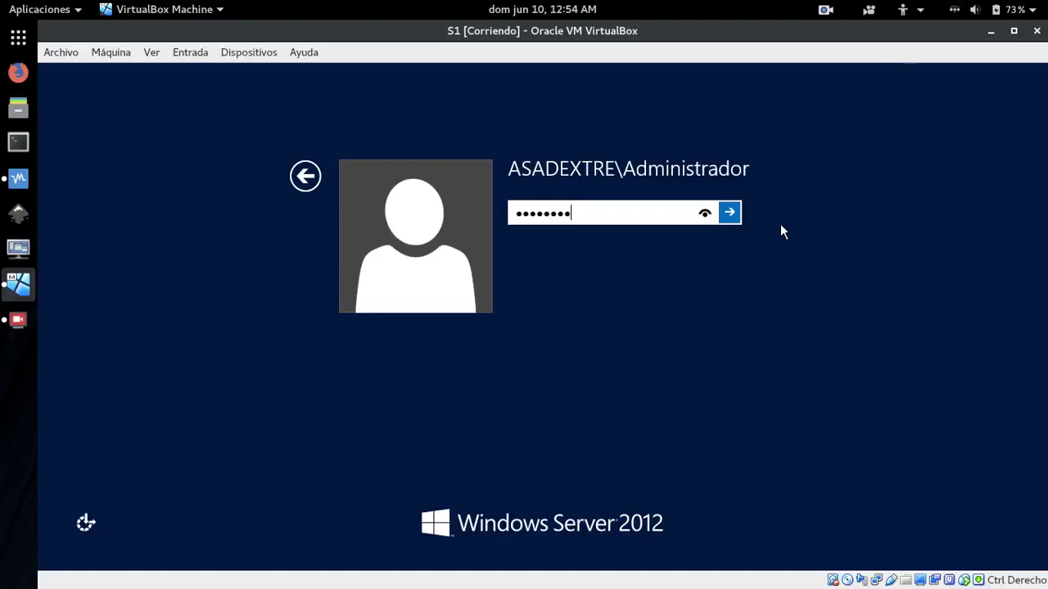
key(Return)
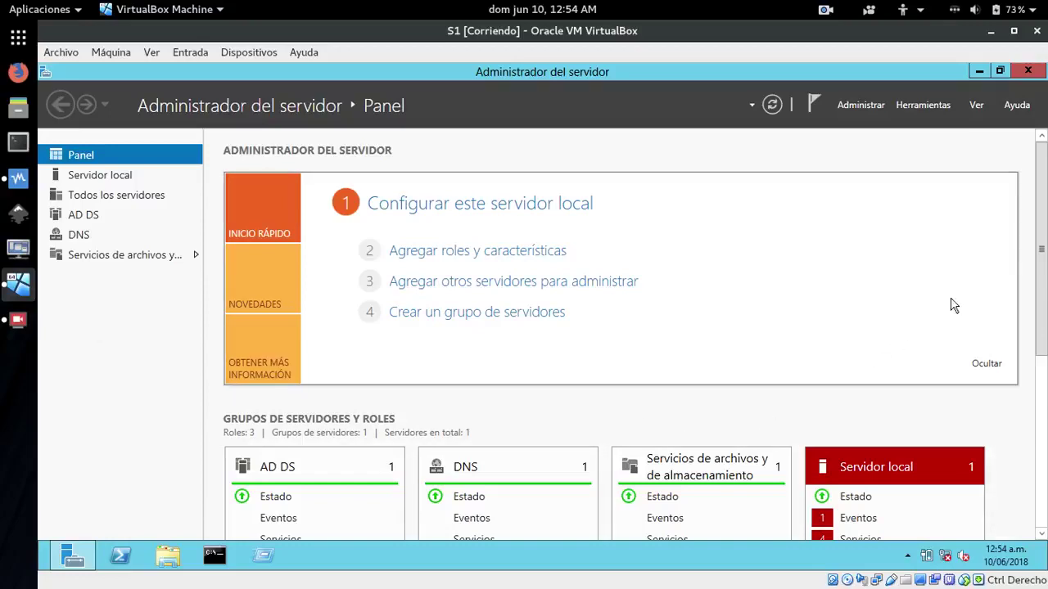
Check Servidor local shows domain asadextre.com and Ethernet 172.29.102.2, then minimize the S1 window
drag(1040, 252, 1042, 397)
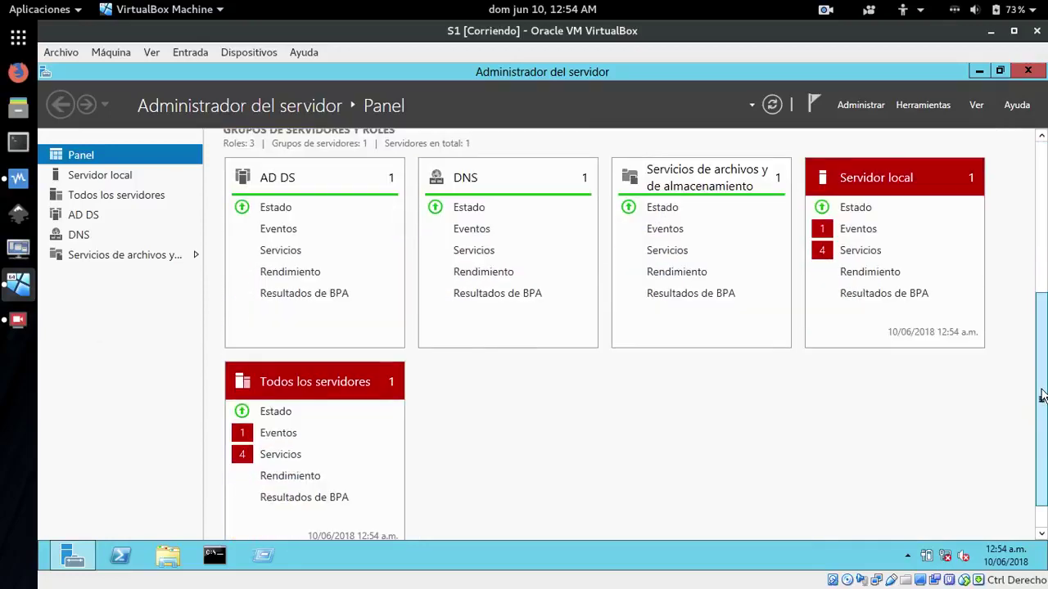
scroll(1042, 396, up, 5)
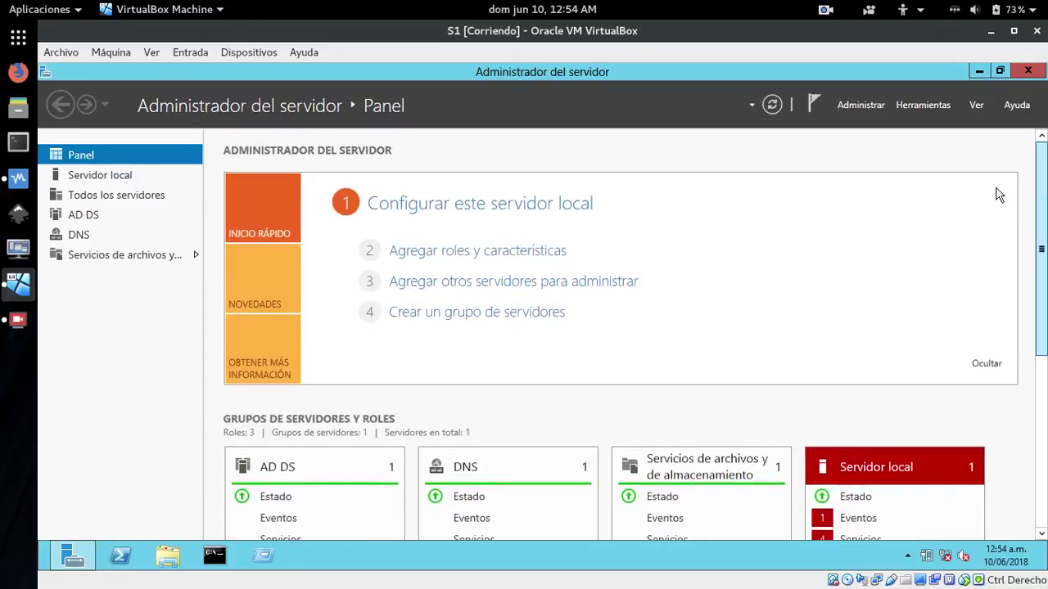
click(95, 178)
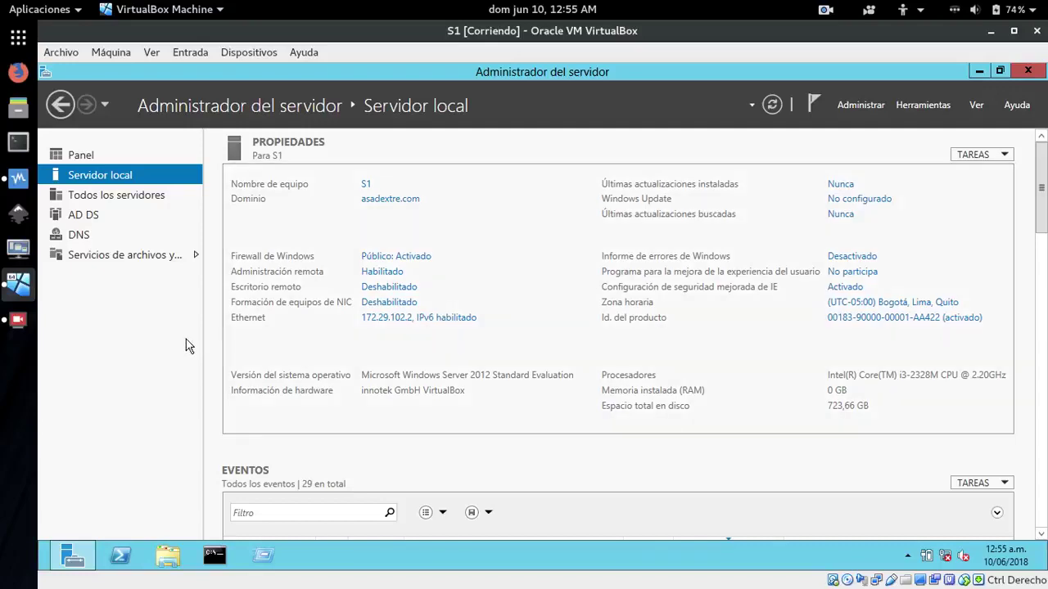
click(989, 33)
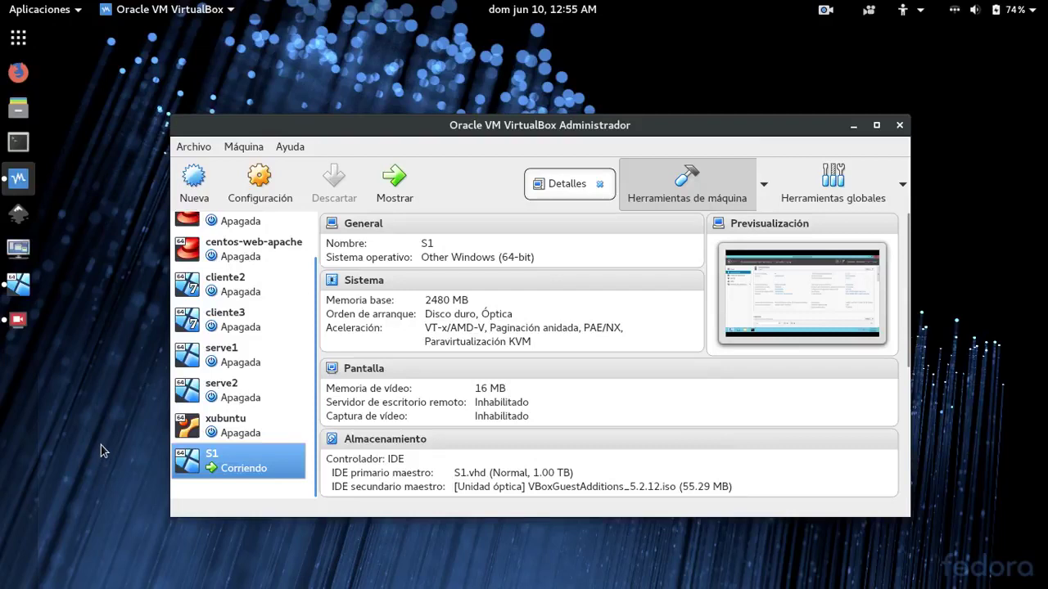
Start the serve2 virtual machine with Inicio desacoplado (detached start)
click(234, 390)
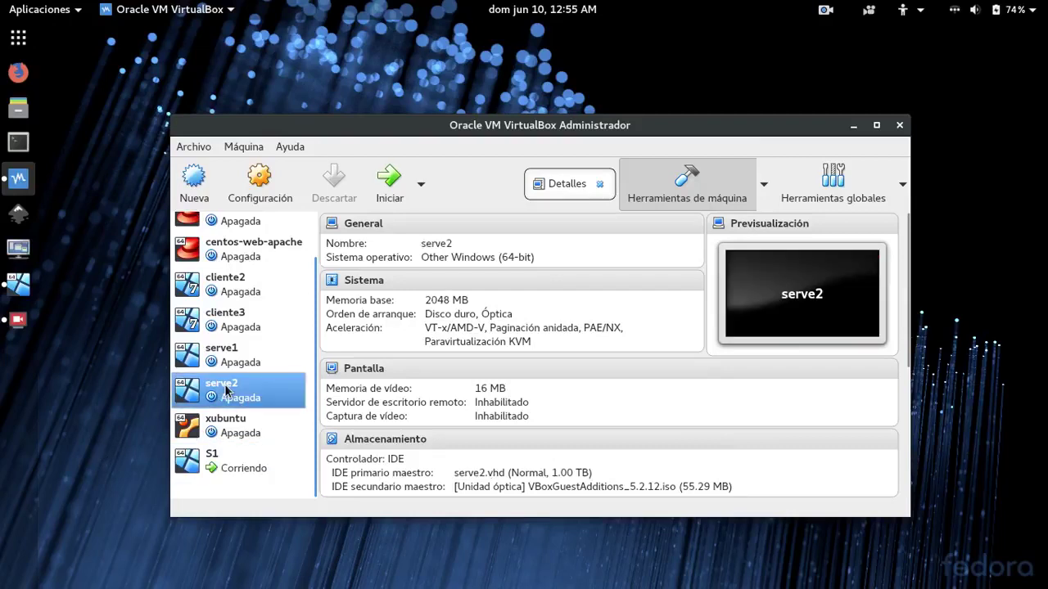
click(421, 183)
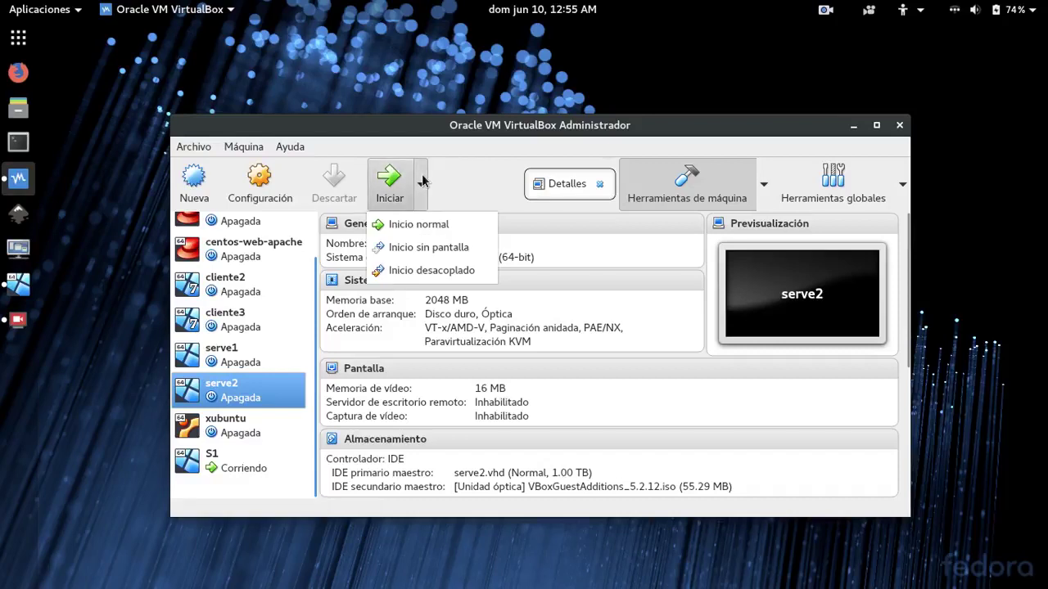
click(397, 271)
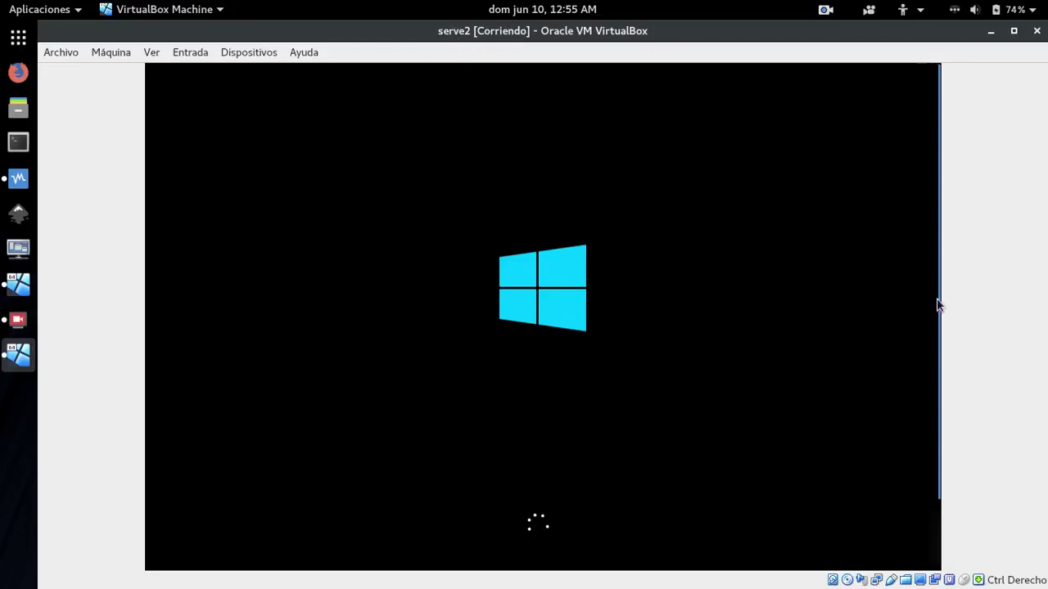
Wait while serve2 boots, then show the host's calendar and notifications panel
drag(937, 316, 942, 357)
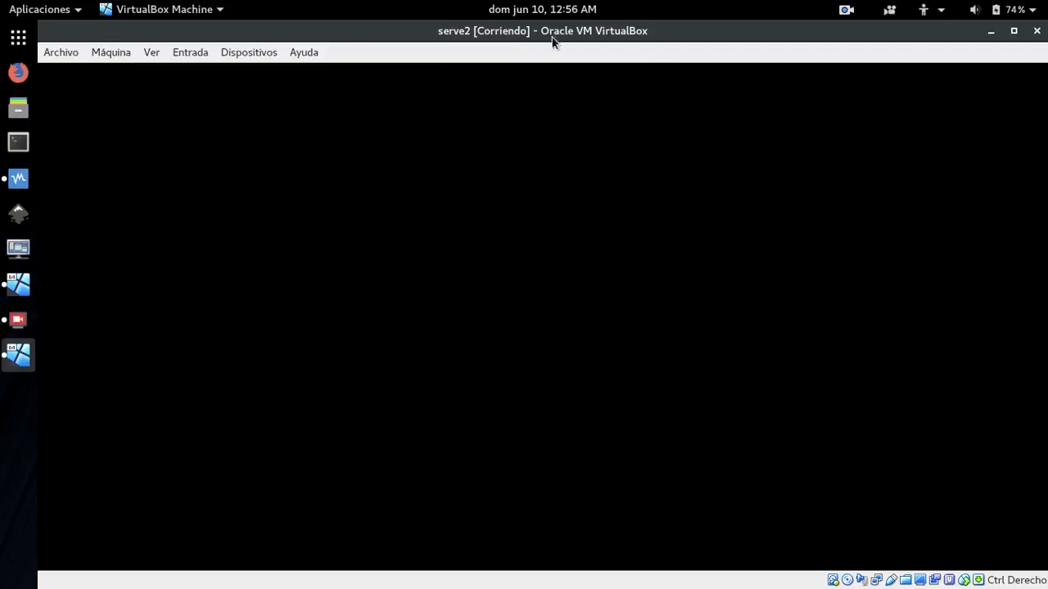
click(542, 18)
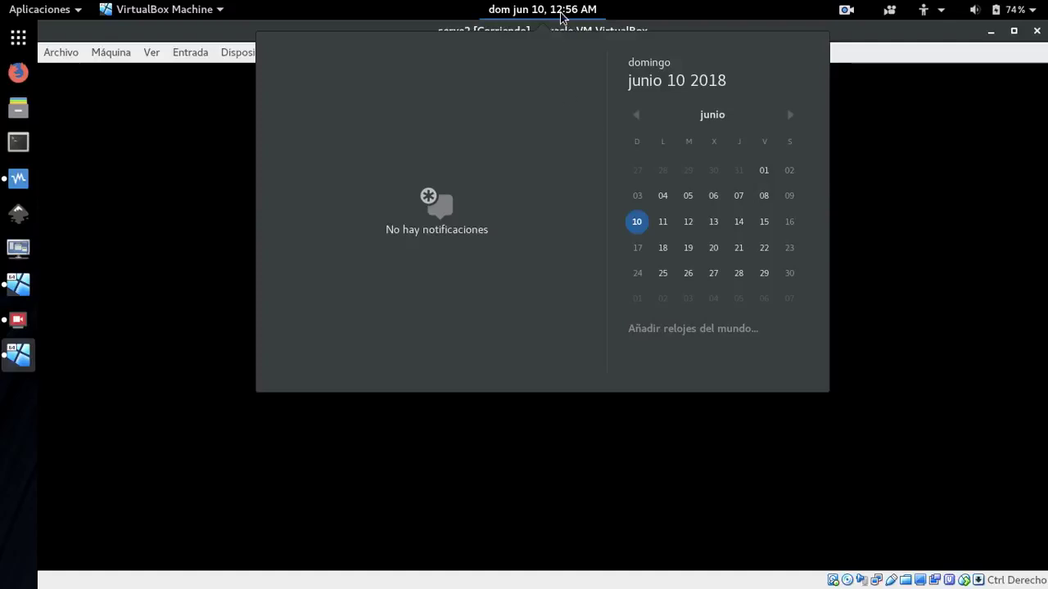
Close the calendar panel and wait for serve2's lock screen
click(561, 16)
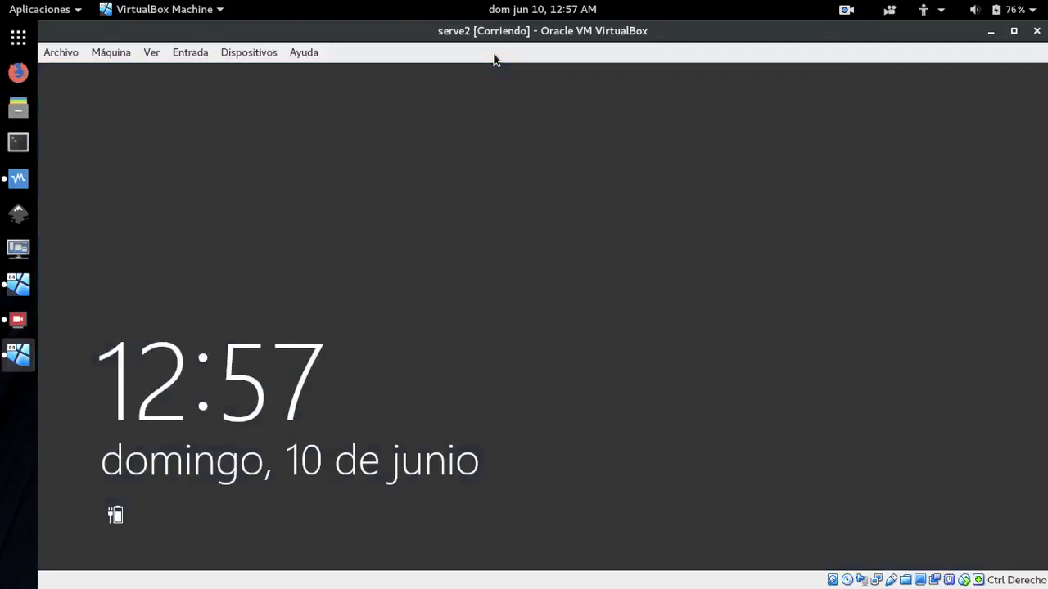
Sign in to serve2 as Administrador with the account password
click(747, 230)
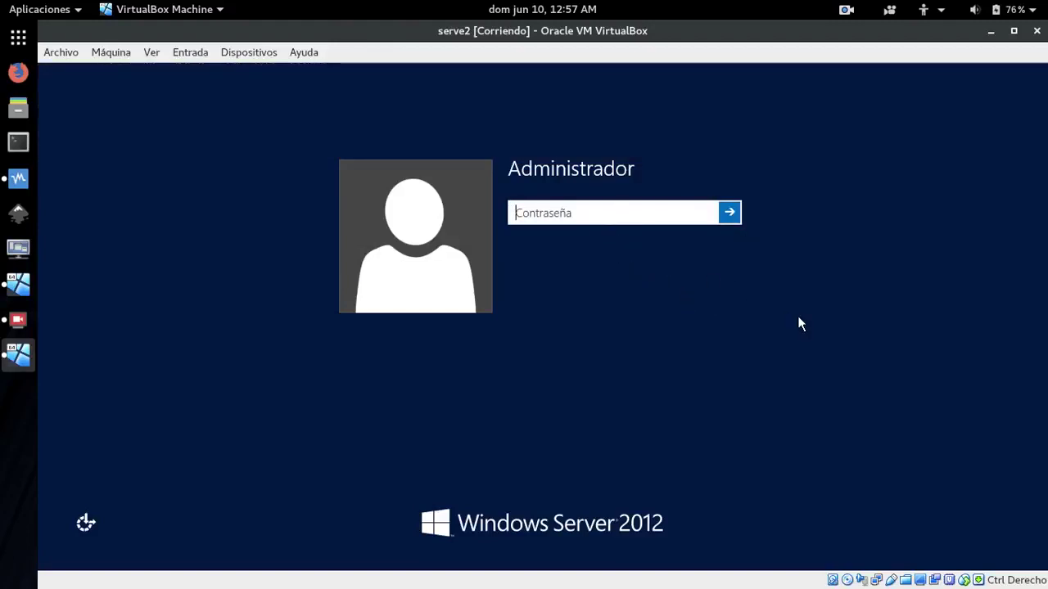
text(••••••••)
key(Return)
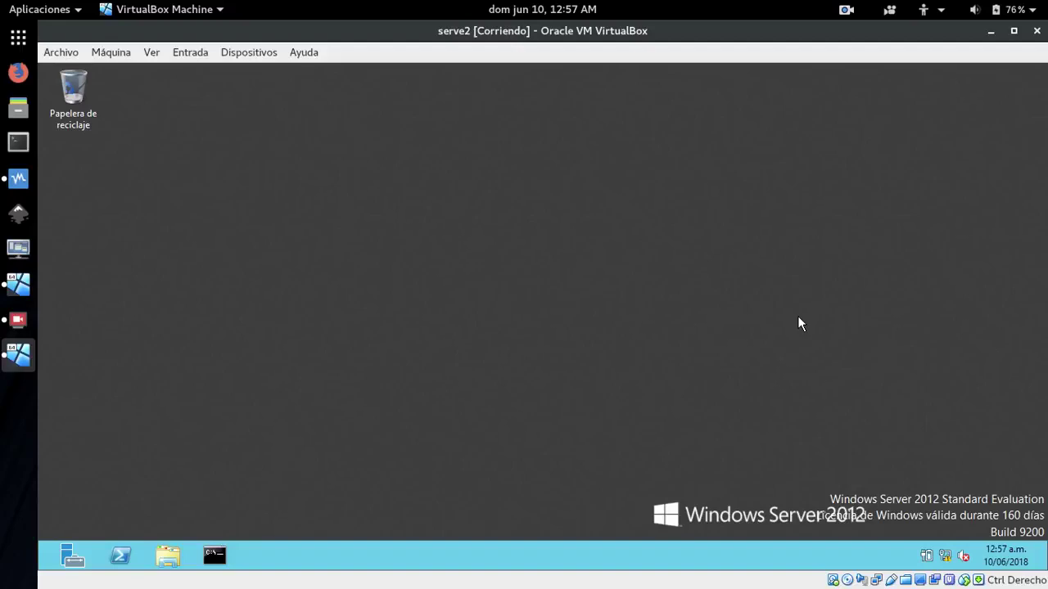
View Equipo's system properties confirming serve2 is in WORKGROUP, then minimize Sistema and close Bibliotecas
right_click(167, 557)
click(168, 554)
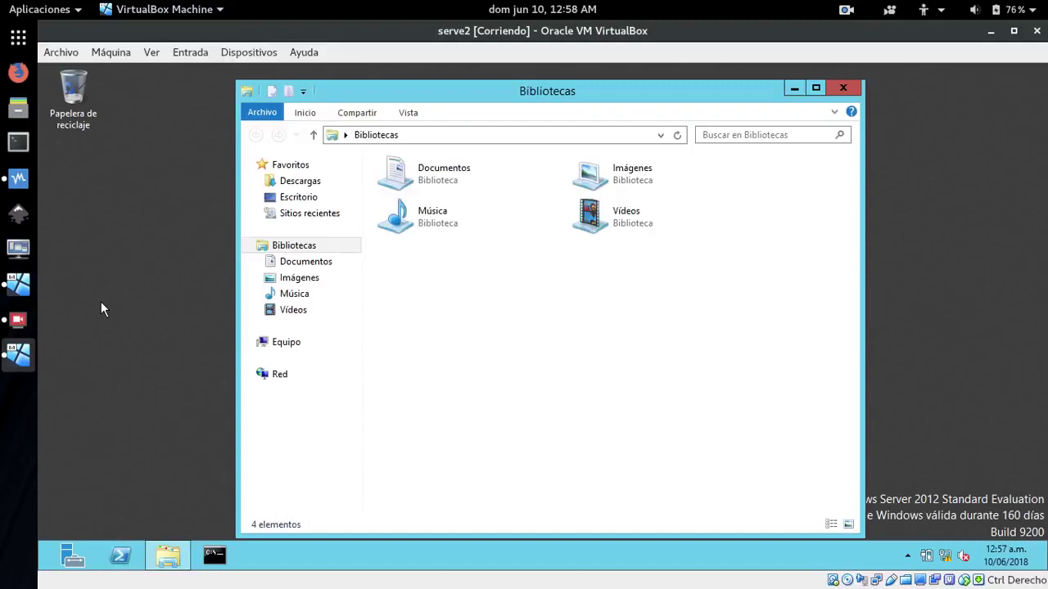
right_click(275, 349)
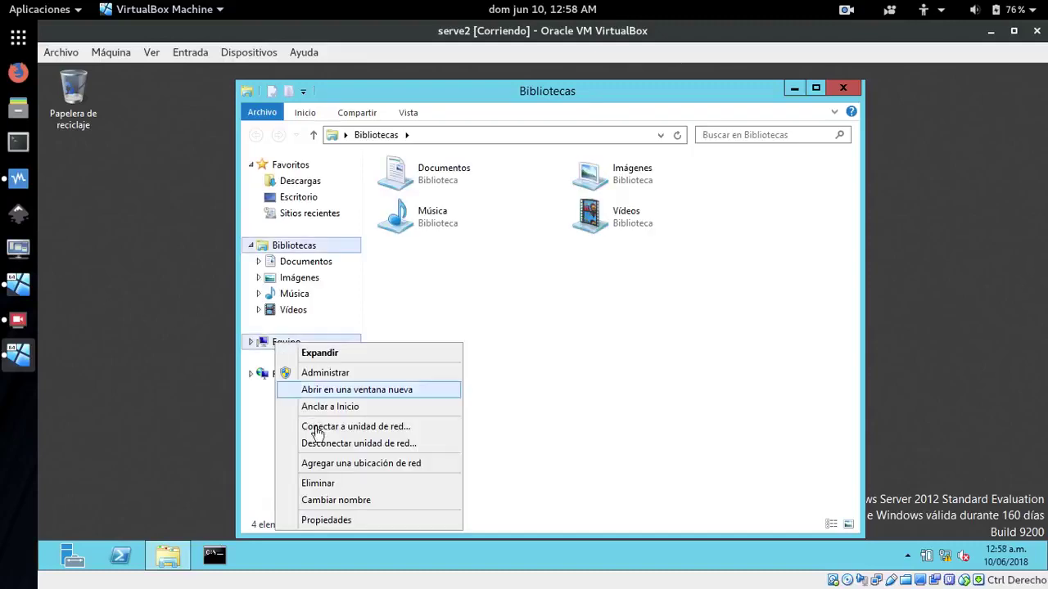
click(330, 522)
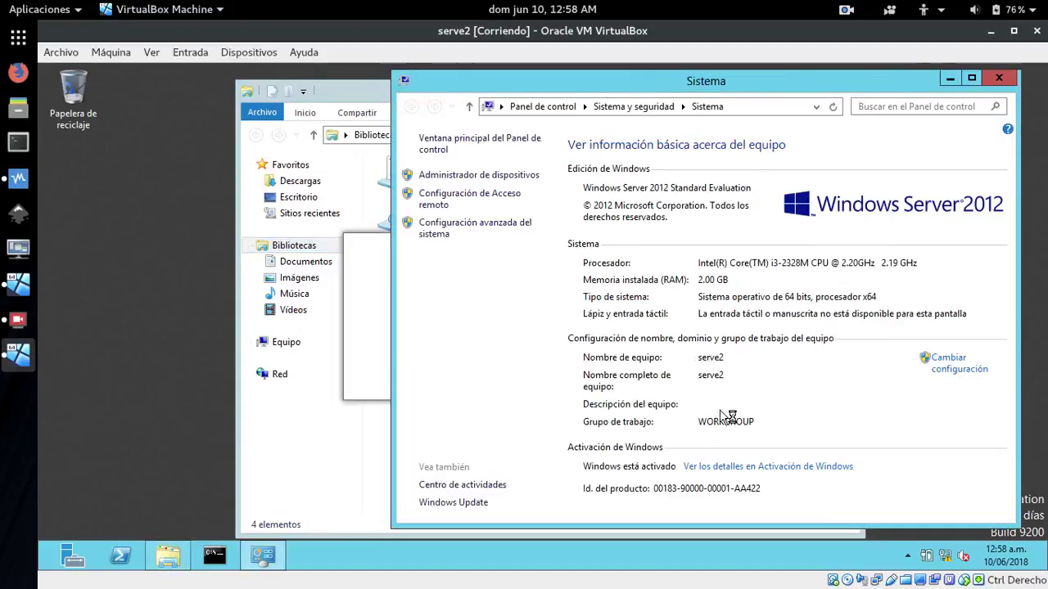
click(948, 79)
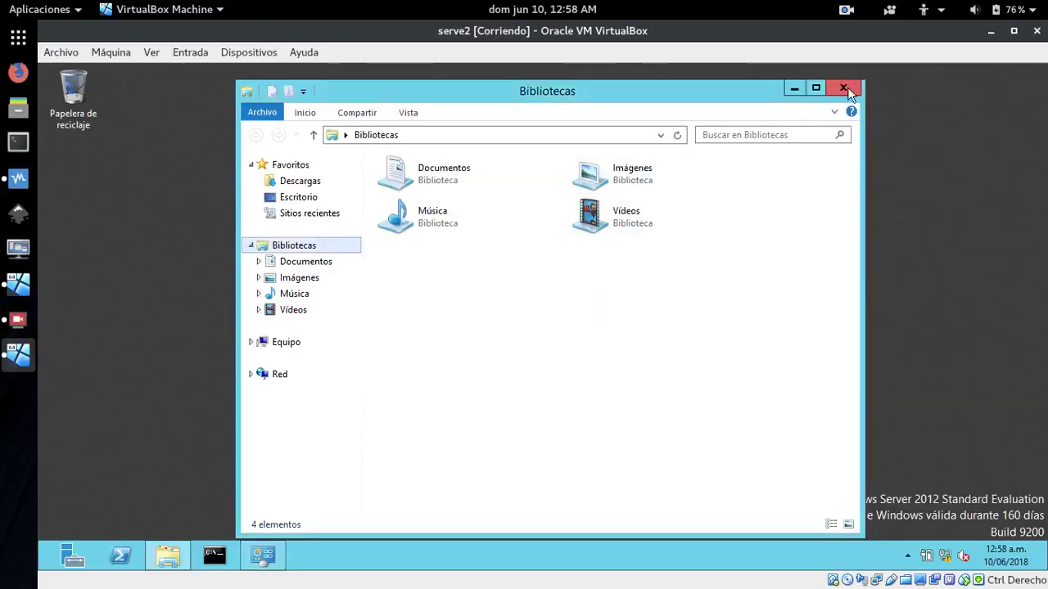
click(843, 87)
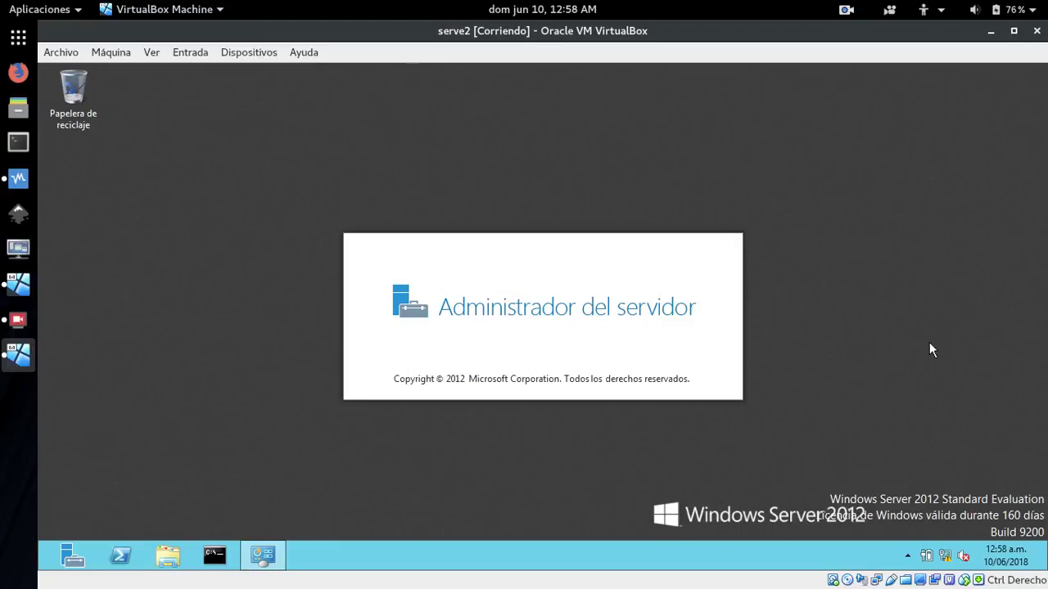
Open the Ethernet adapter's properties from the Network and Sharing Center
right_click(945, 556)
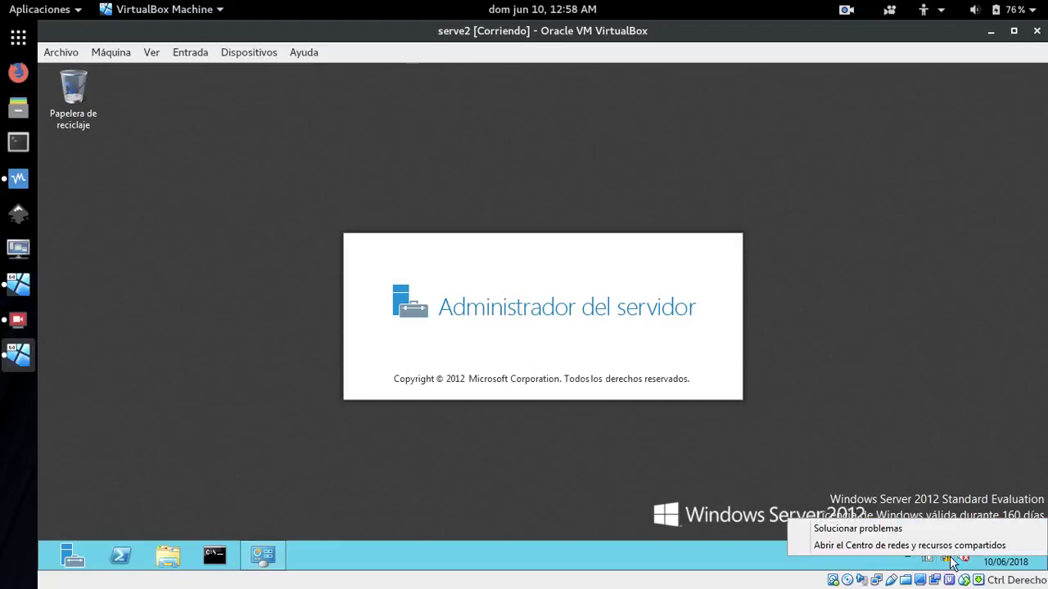
click(842, 546)
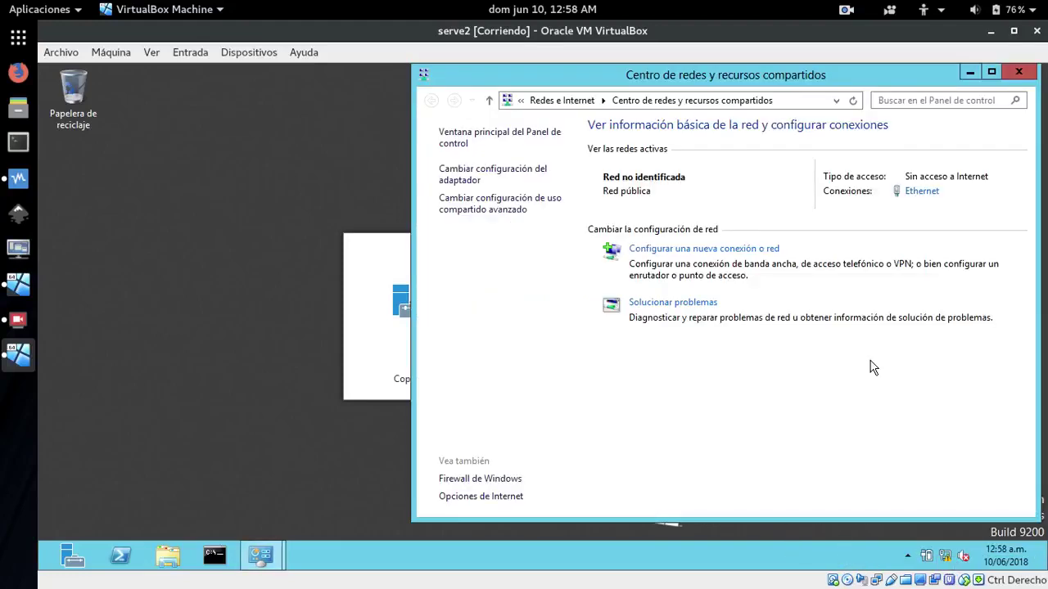
click(467, 169)
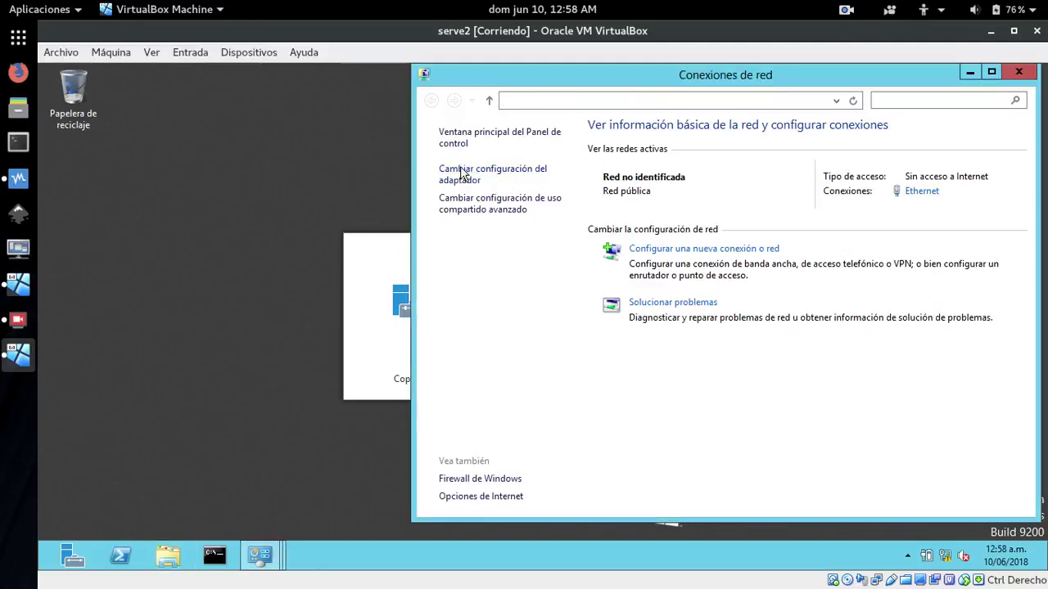
right_click(510, 175)
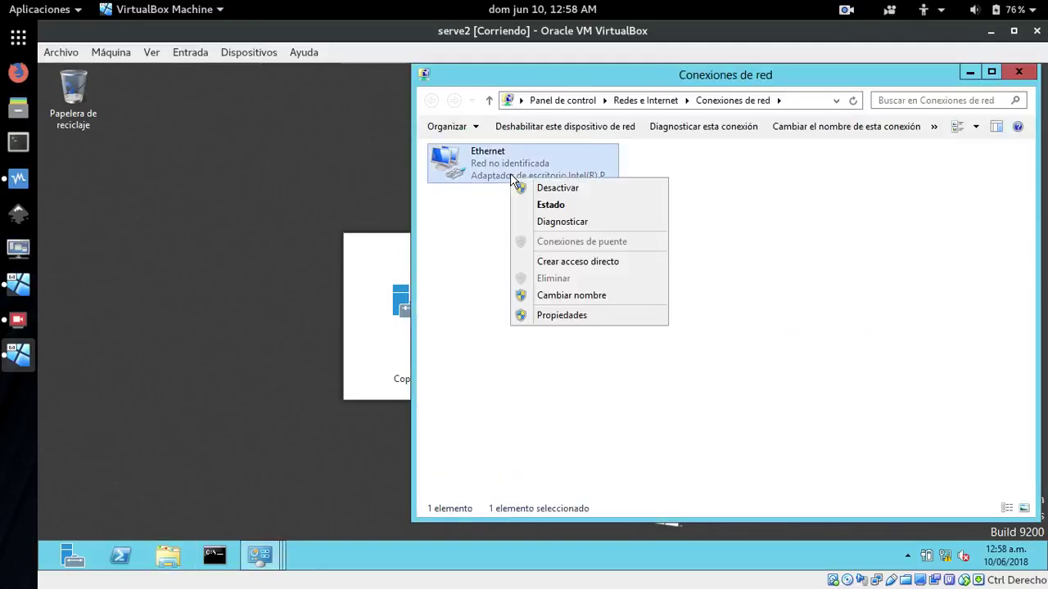
click(564, 311)
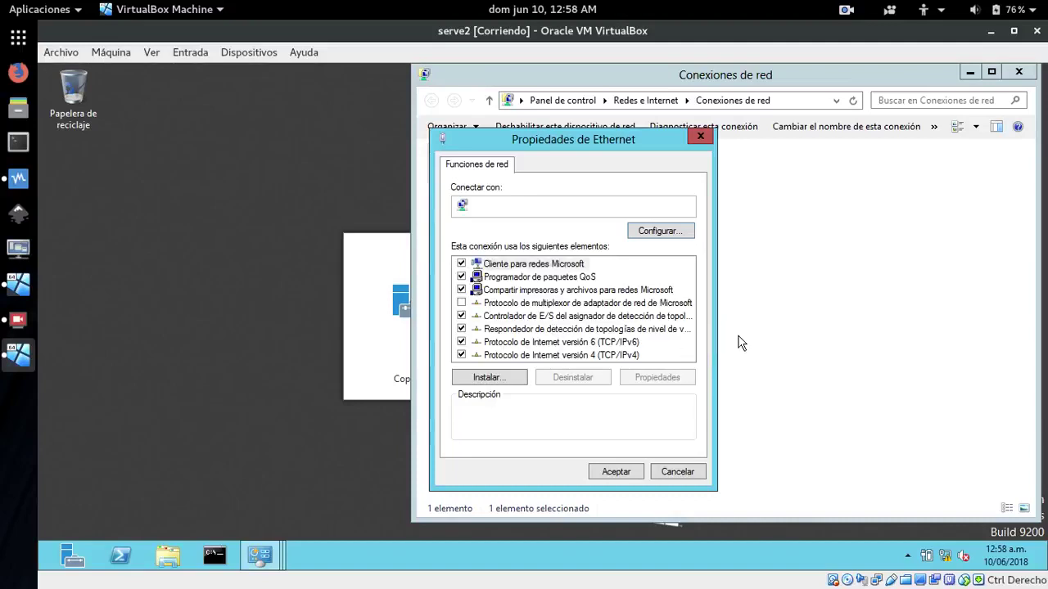
Disable IPv6, then clear the IPv4 IP and DNS fields and switch back to manual entry
click(585, 353)
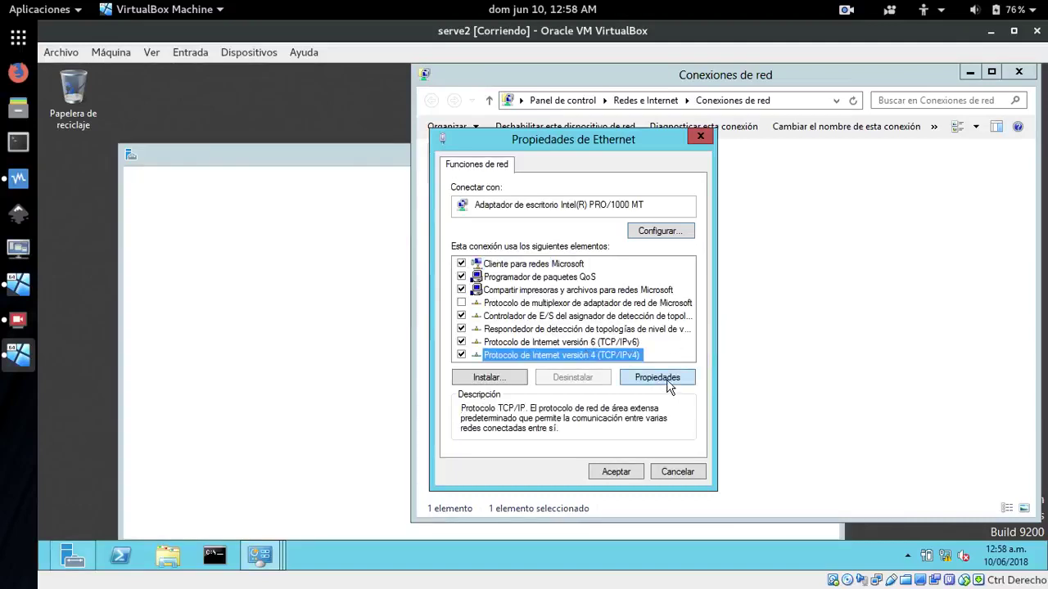
click(461, 342)
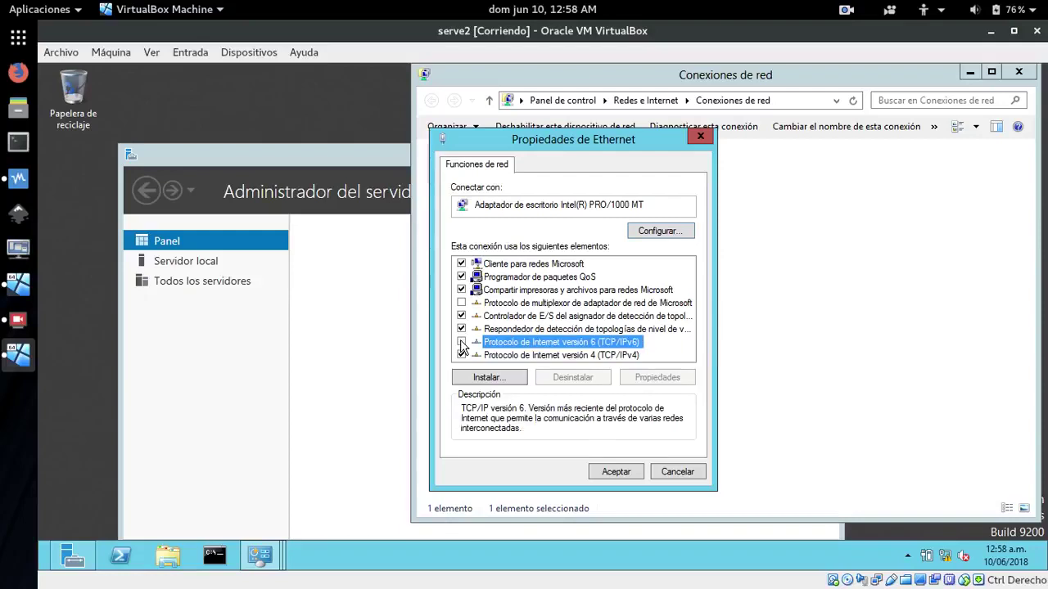
click(576, 358)
click(678, 378)
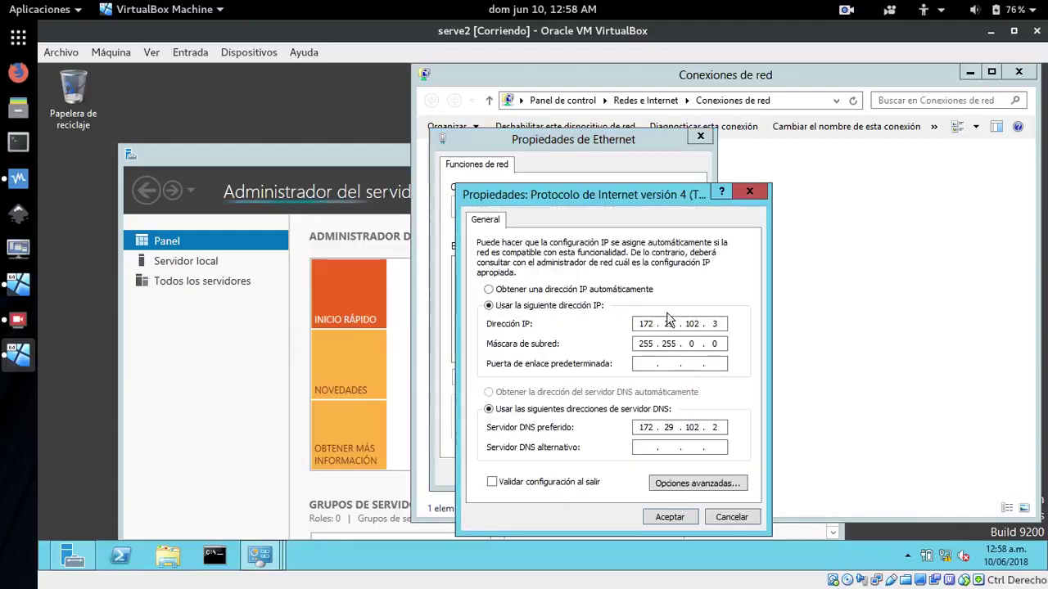
click(654, 325)
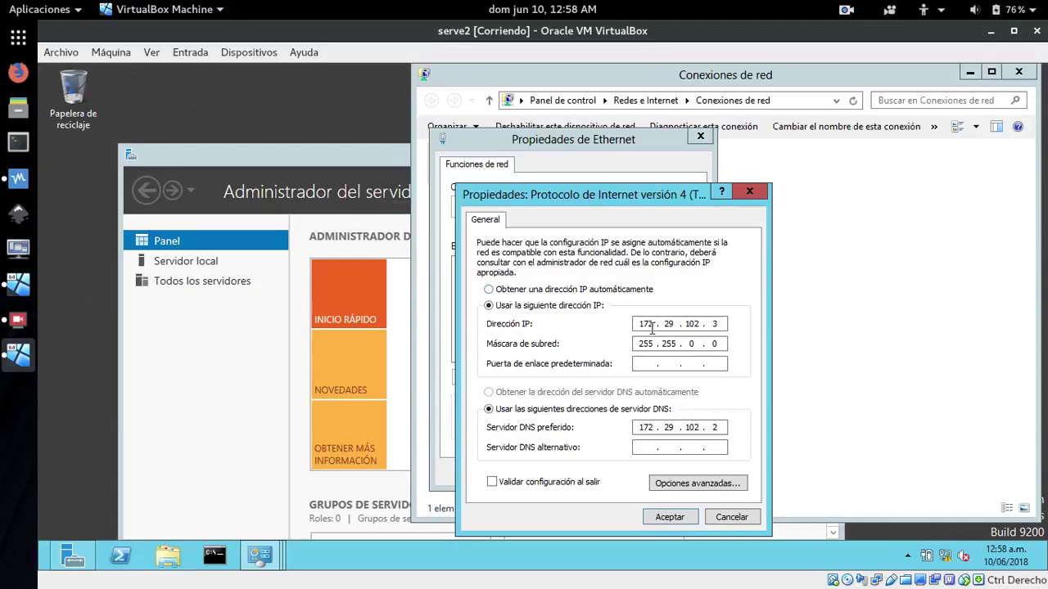
click(488, 291)
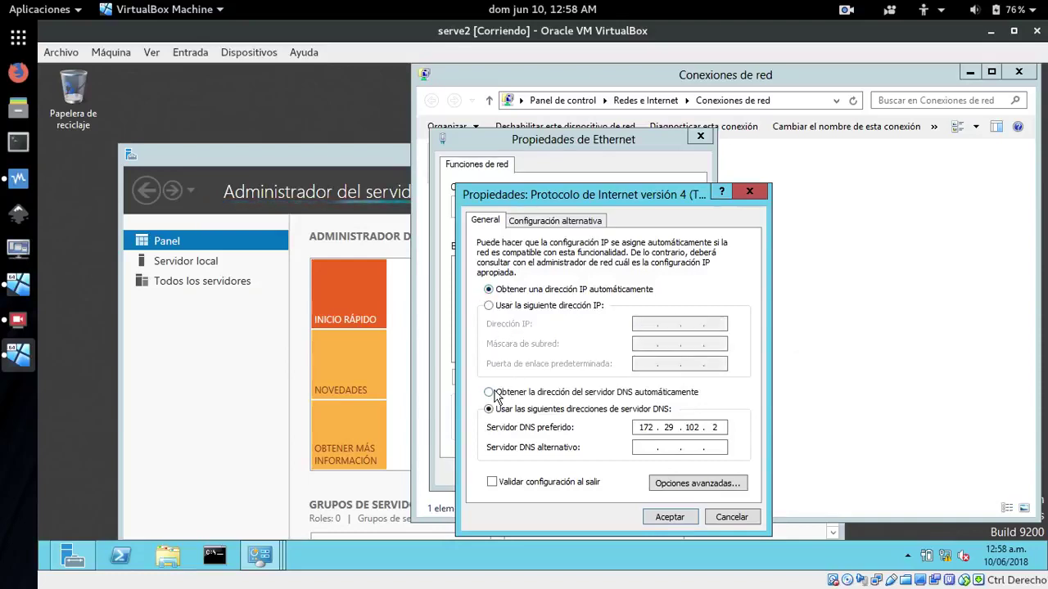
click(489, 393)
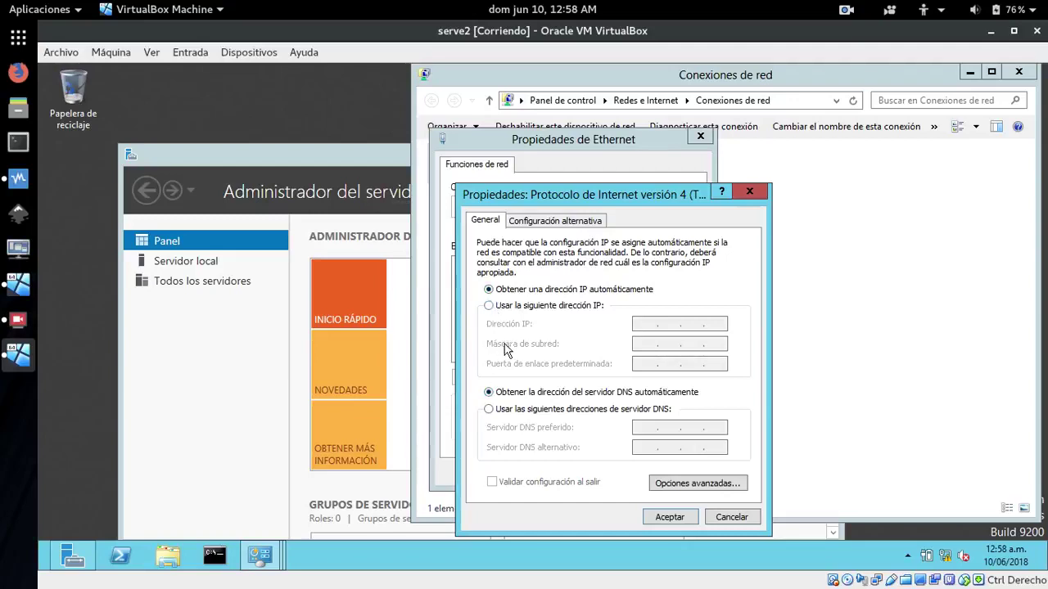
click(491, 307)
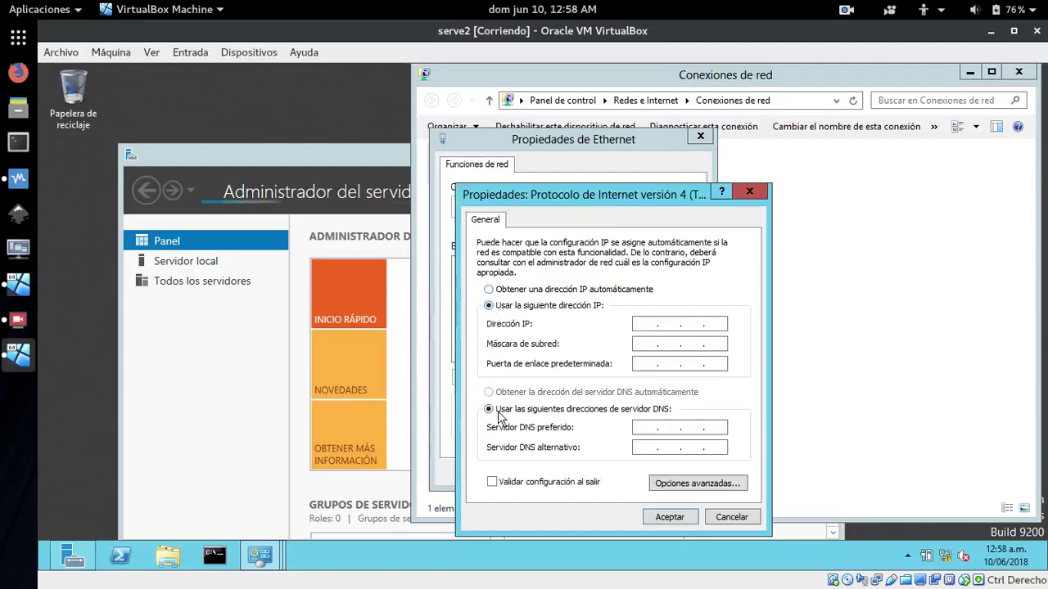
click(636, 326)
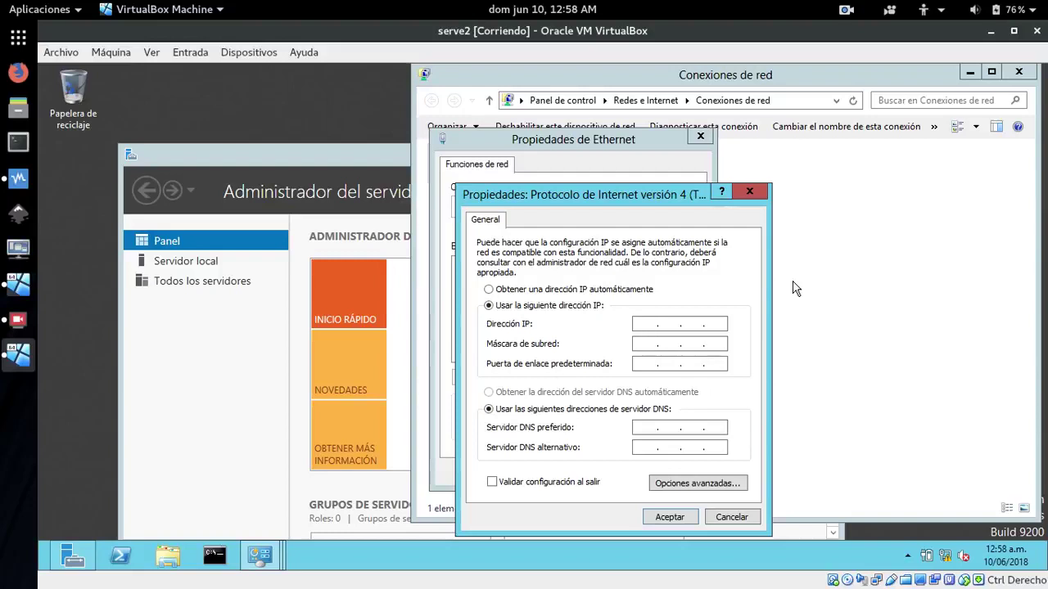
Enter IP 172.29.102.3, mask 255.255.0.0, DNS 172.29.102.2, and close both property dialogs
text(172 . )
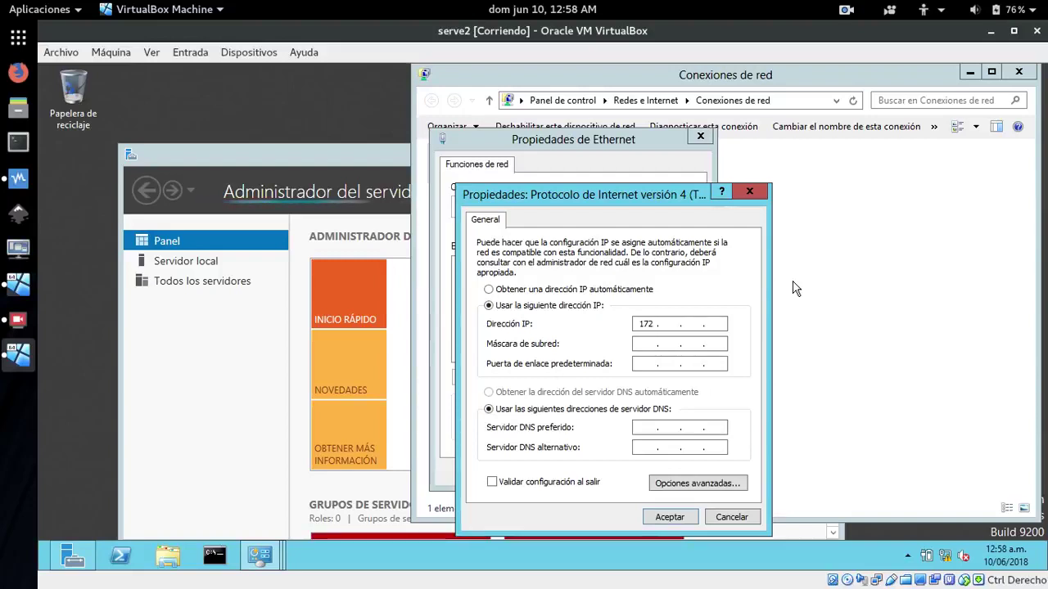
text(29 . )
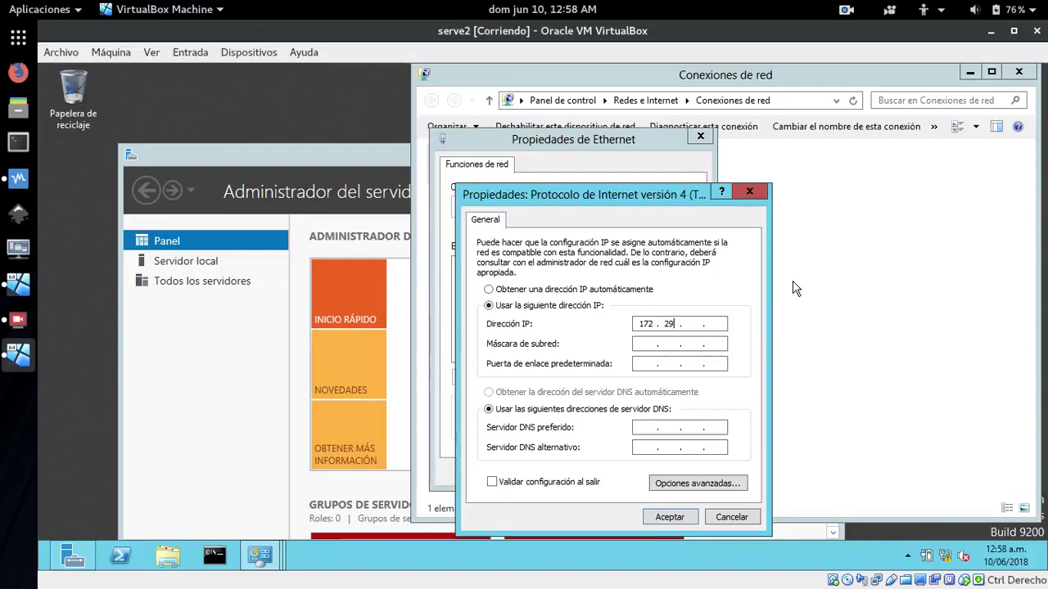
text(102)
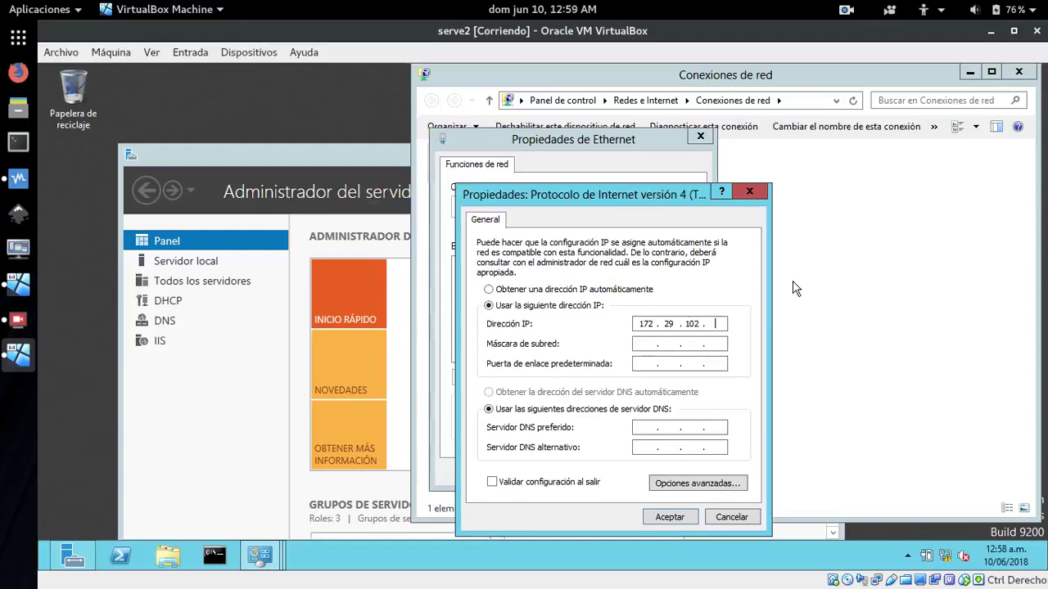
key(Tab)
key(Tab)
key(Tab)
key(Tab)
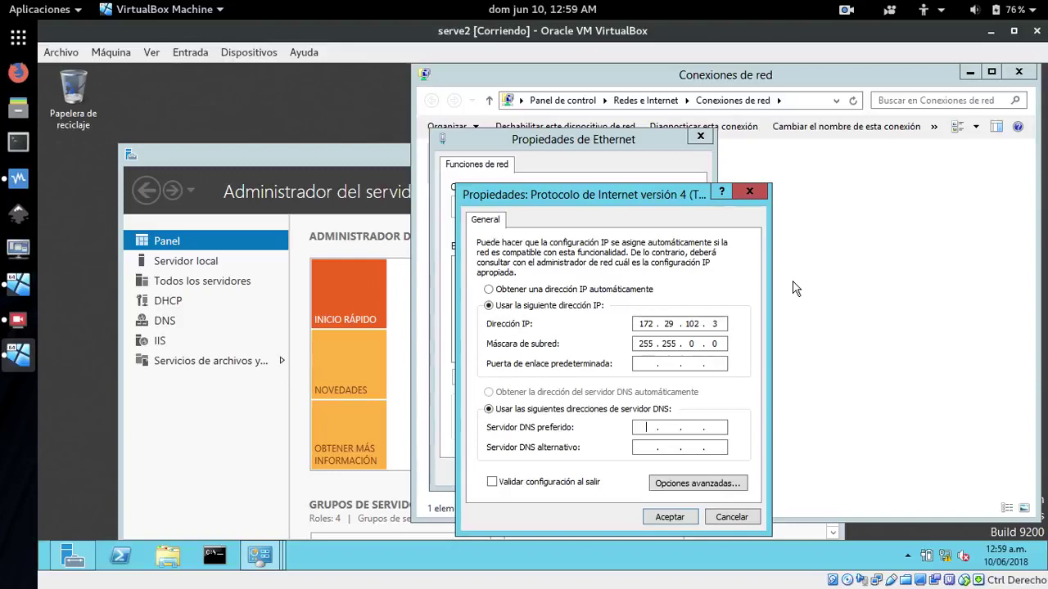
text(172 . 29 . 102 . 2)
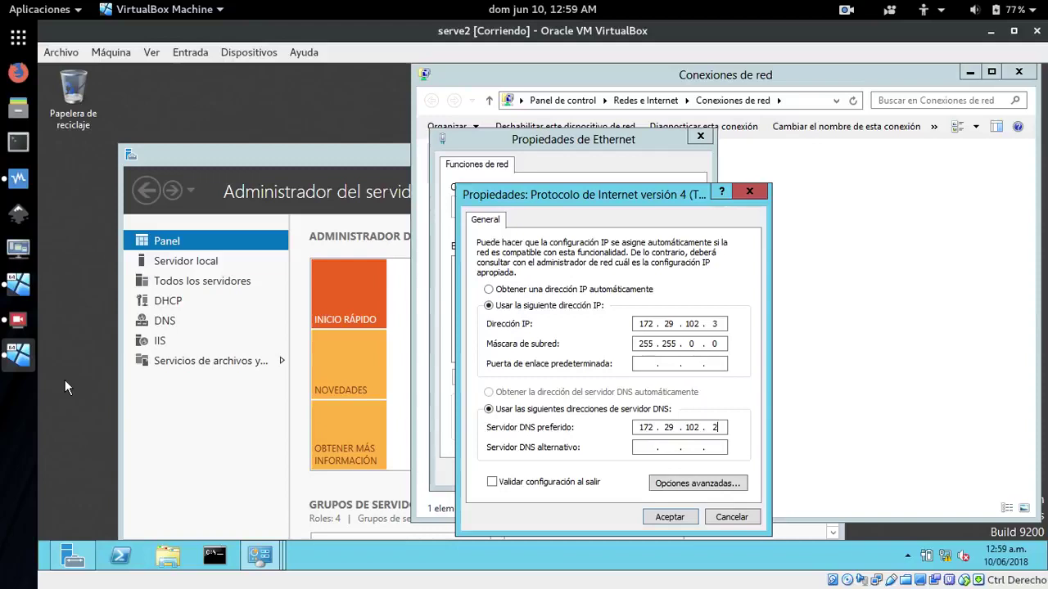
click(669, 516)
click(614, 473)
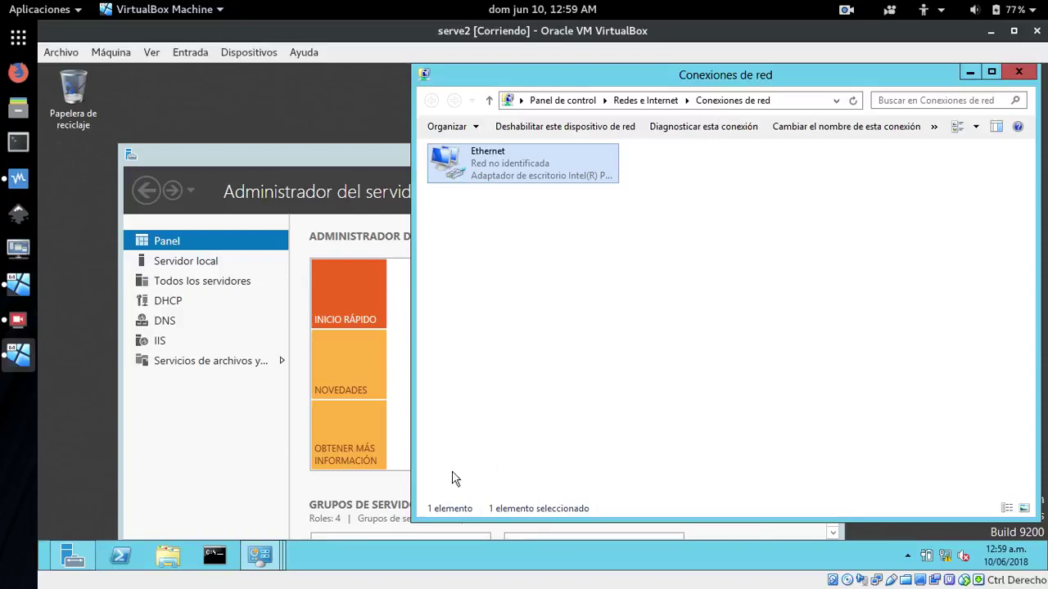
Run 'ping 172.29.102.2' in Command Prompt, getting four replies, then minimize it
click(214, 556)
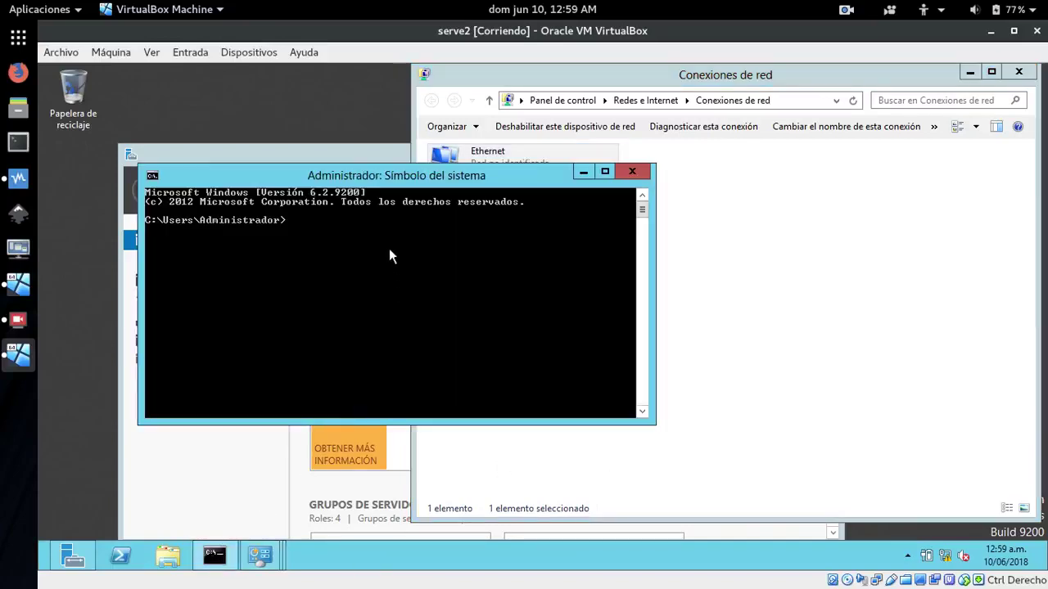
drag(388, 182, 739, 250)
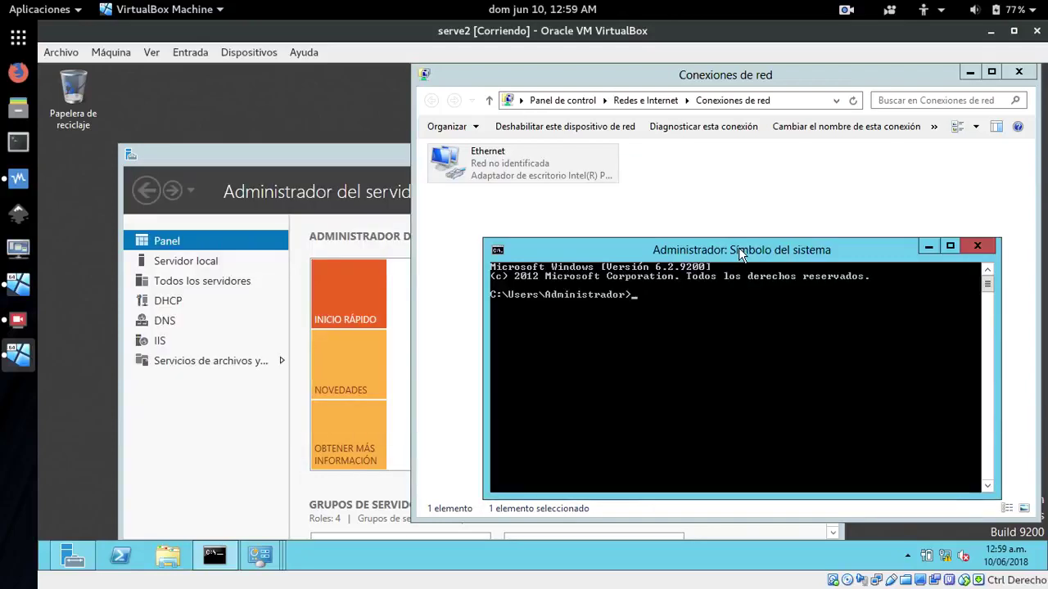
text(ping 172.29.102.2)
key(Return)
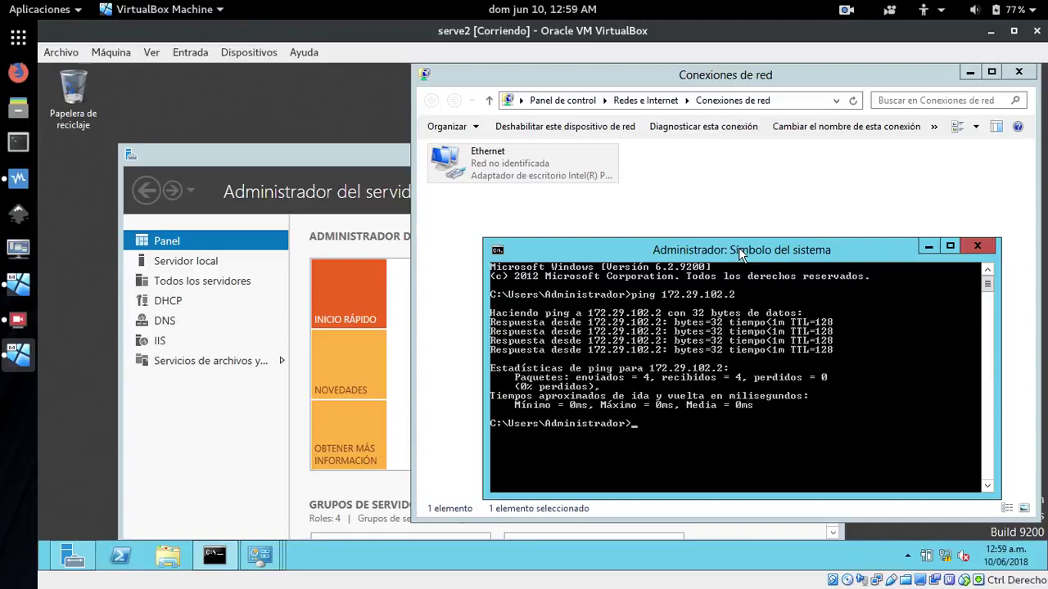
click(928, 246)
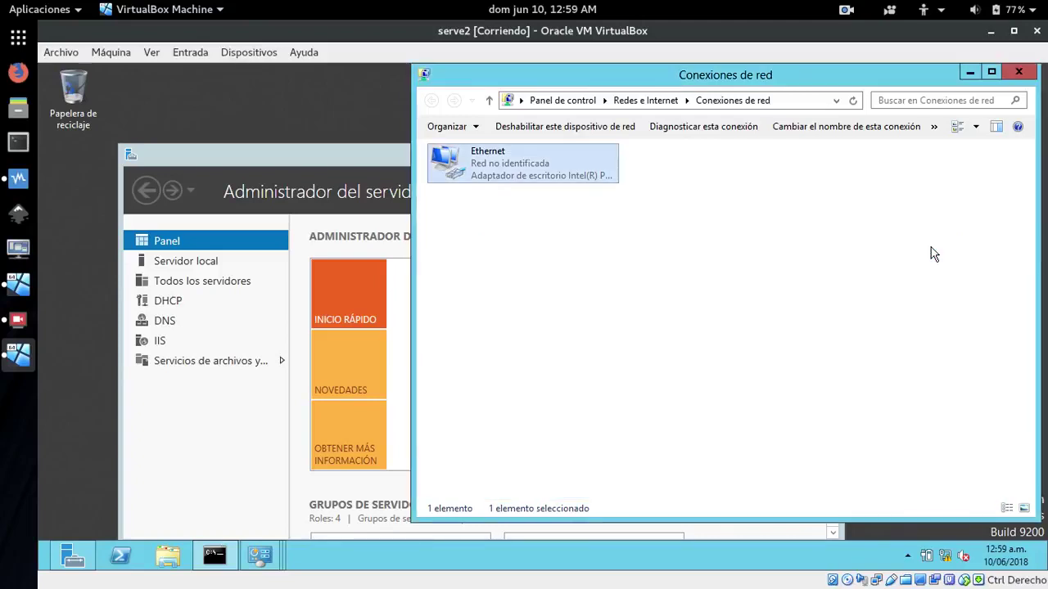
Close Conexiones de red and Centro de redes, and move the Server Manager window aside
click(1016, 74)
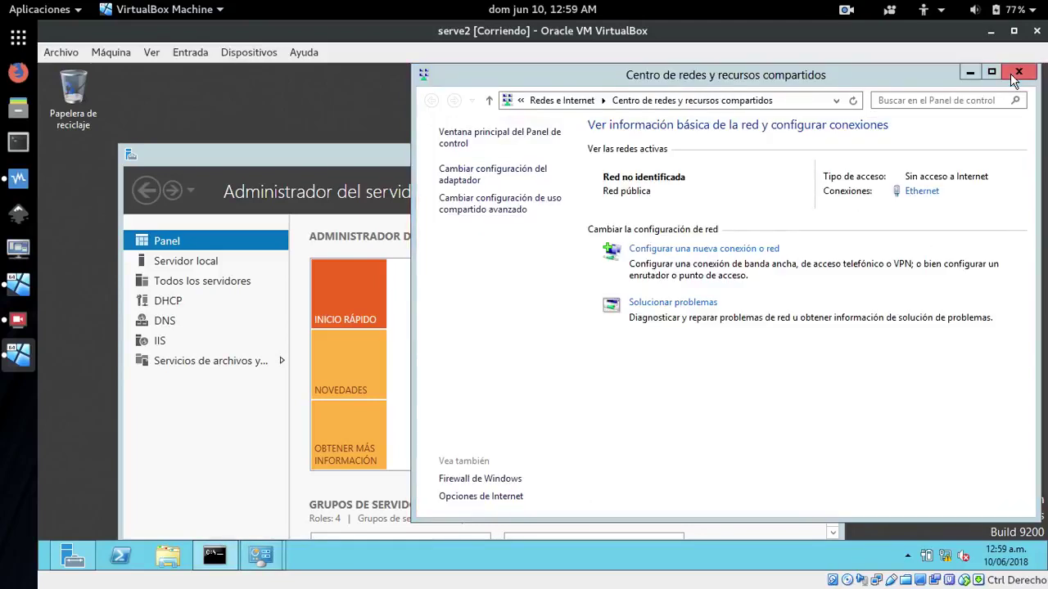
click(1017, 74)
drag(576, 158, 599, 120)
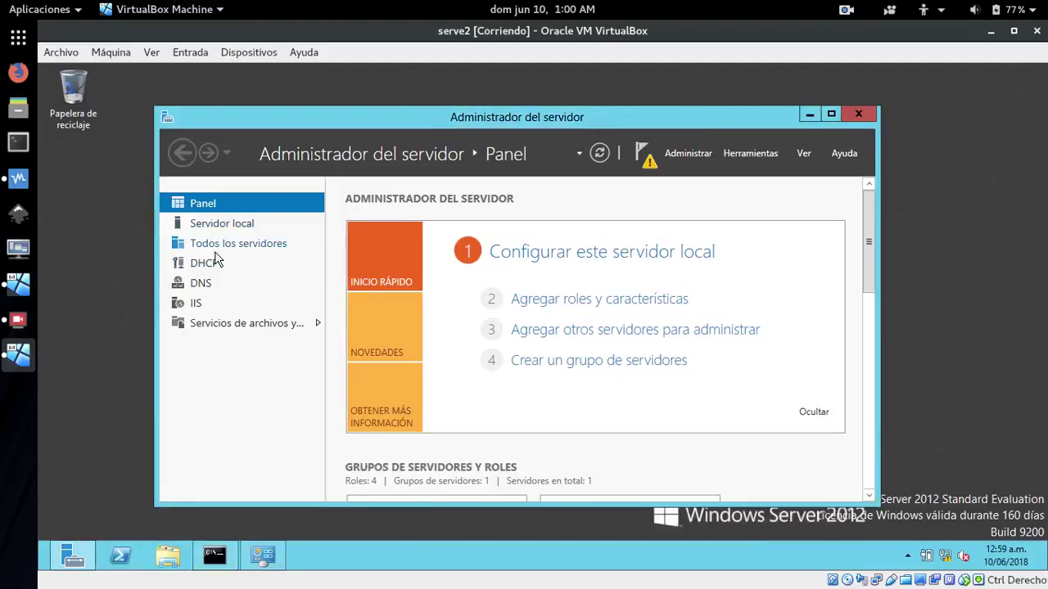
Open File Explorer on Bibliotecas and bring up the context menu for Equipo
right_click(168, 560)
click(90, 455)
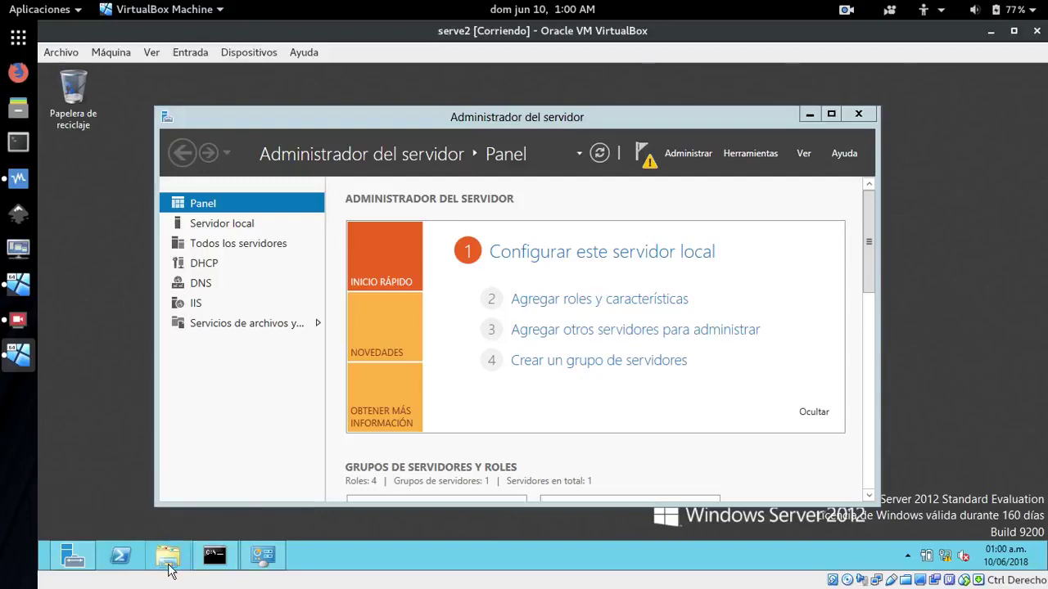
click(166, 556)
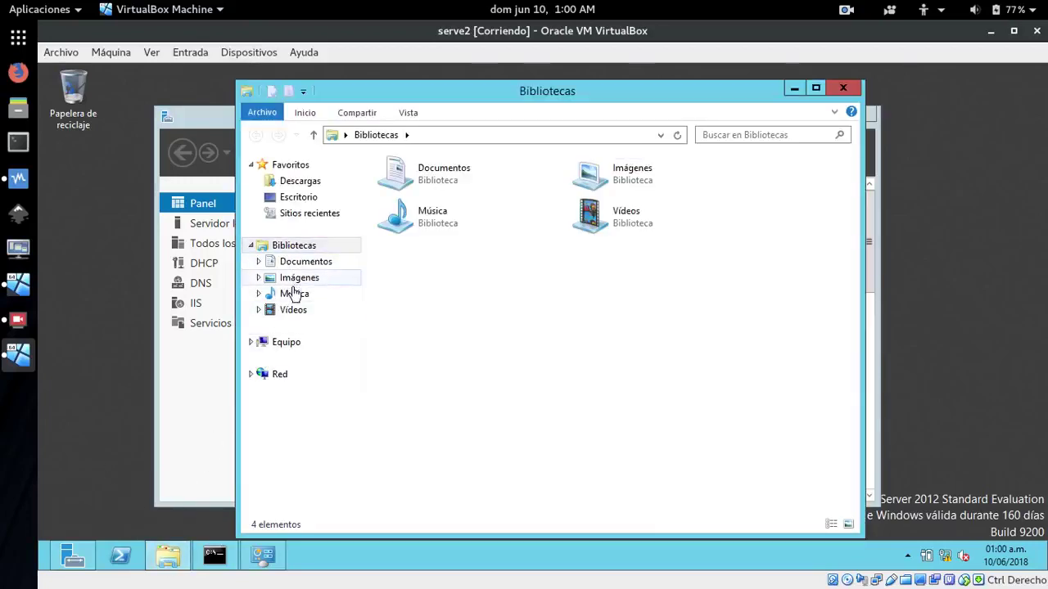
right_click(286, 346)
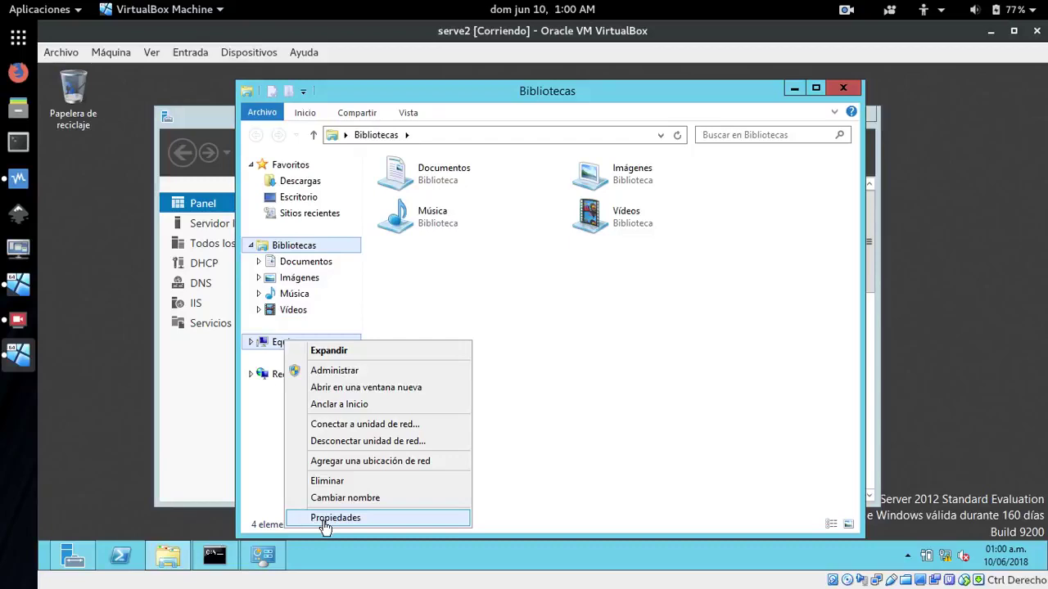
In Equipo's system properties, change the computer's membership to the domain asadextre.com
click(324, 521)
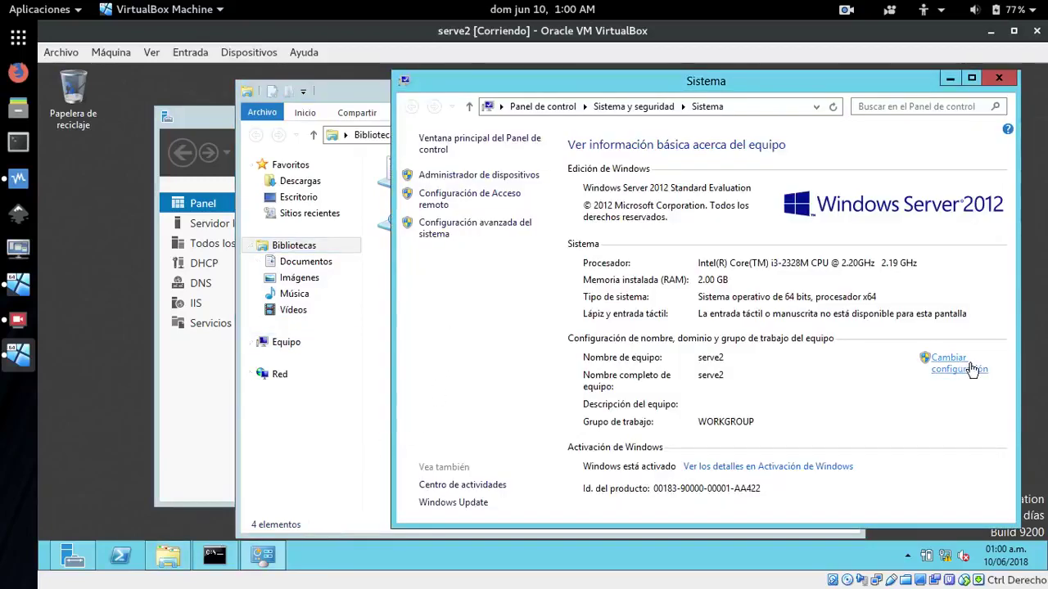
click(964, 367)
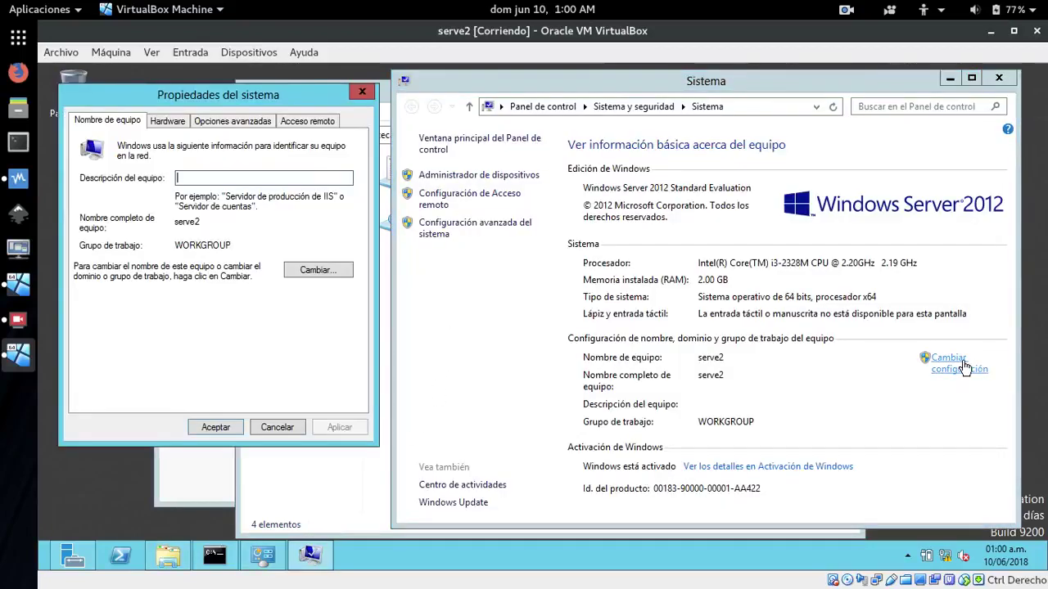
click(329, 272)
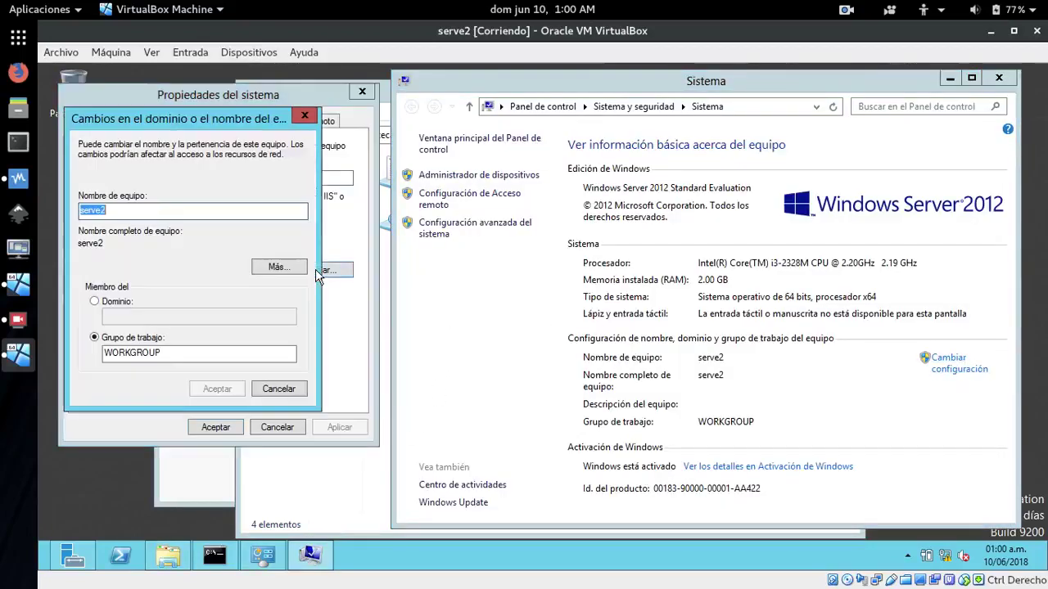
click(96, 303)
click(116, 317)
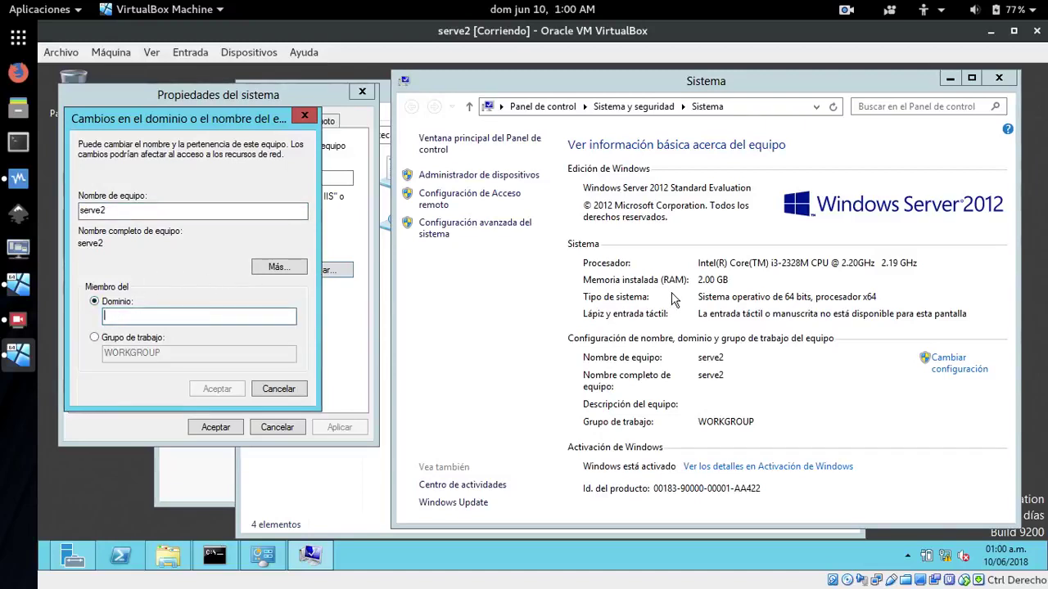
text(asadextre.com)
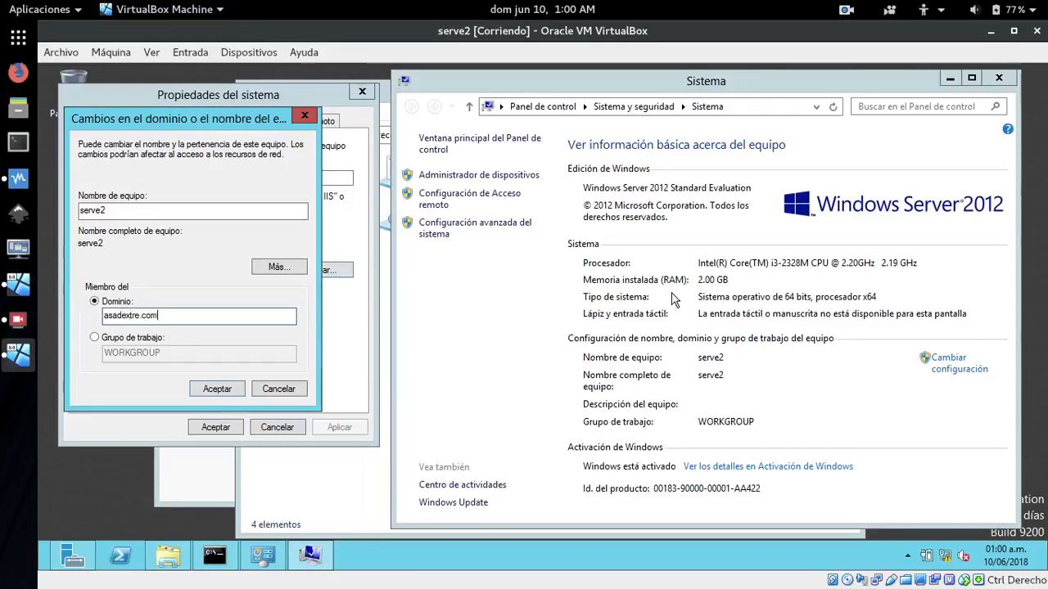
click(215, 389)
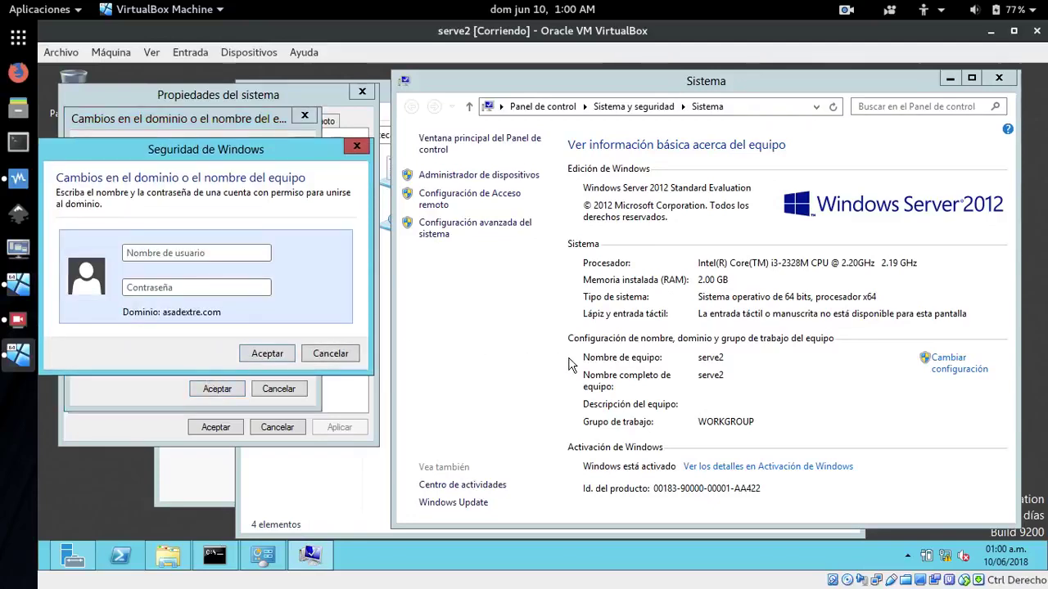
Enter the administrator user name and password to complete the domain join
text(Adn)
key(BackSpace)
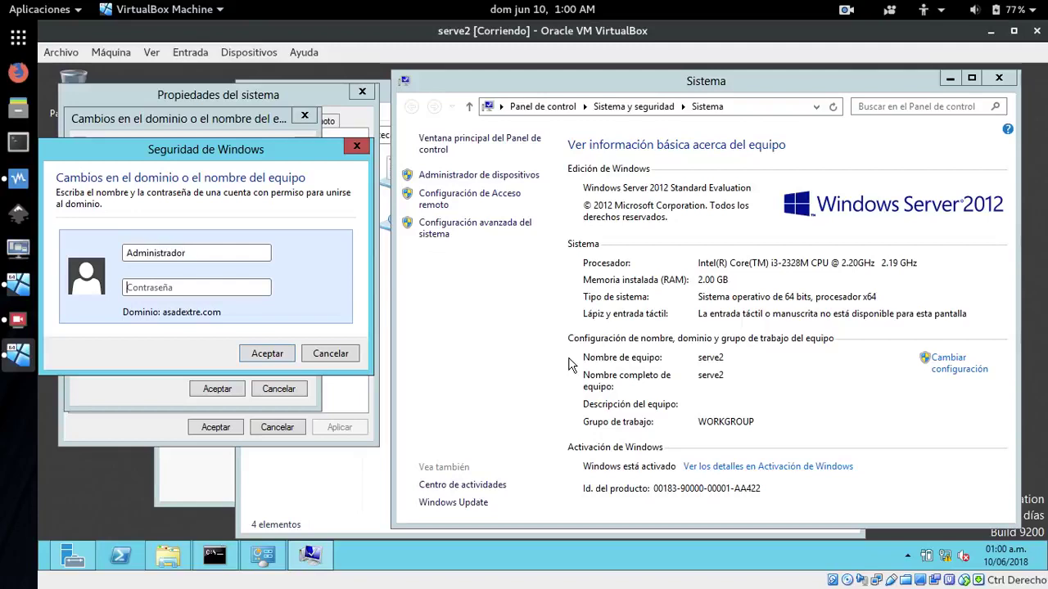
text(•)
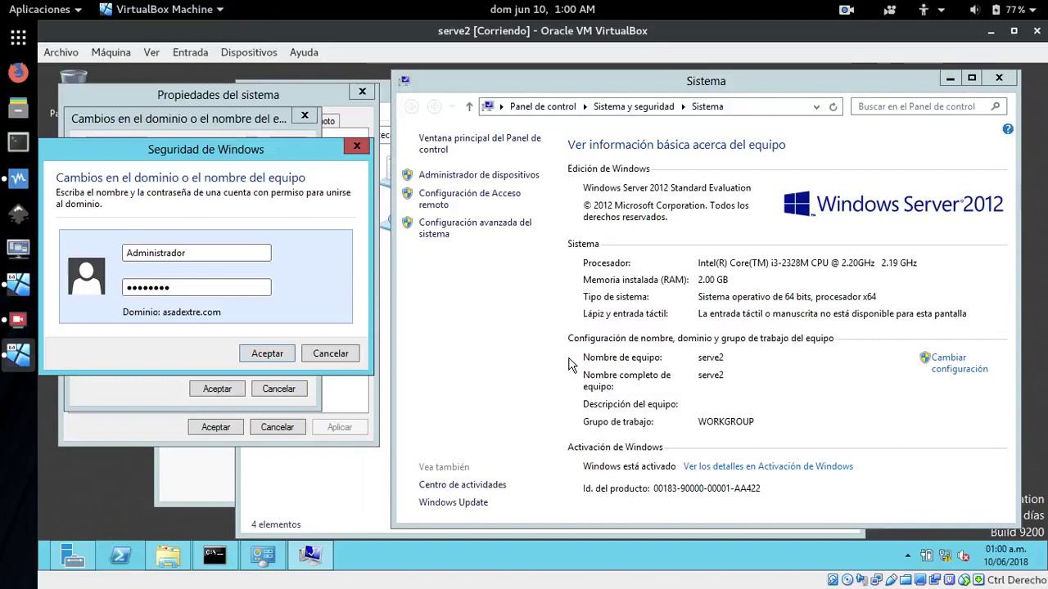
key(Return)
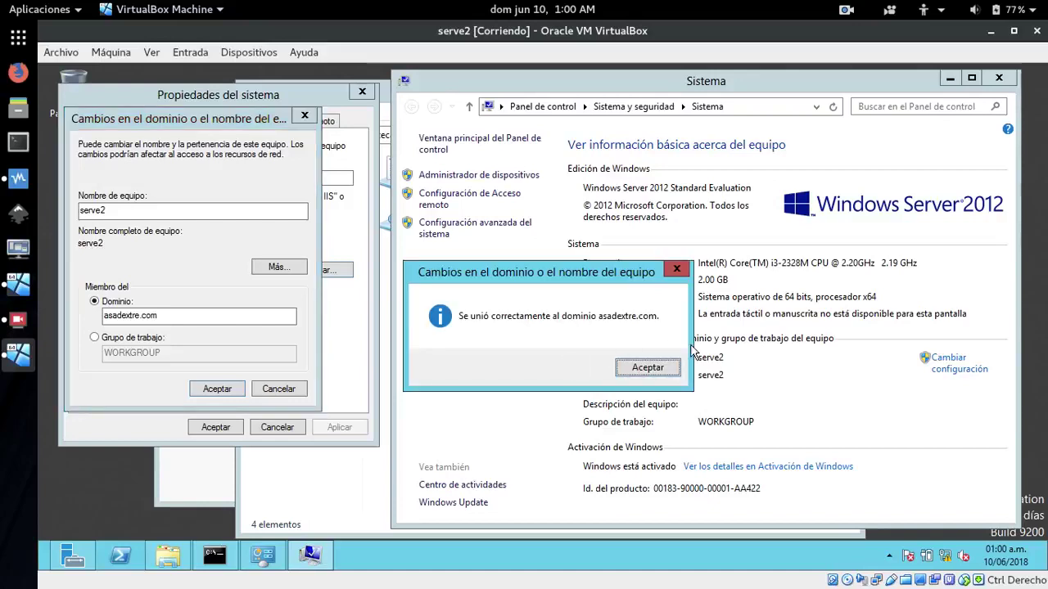
Acknowledge the domain welcome and restart notices, close System Properties, and choose 'Reiniciar ahora'
click(648, 368)
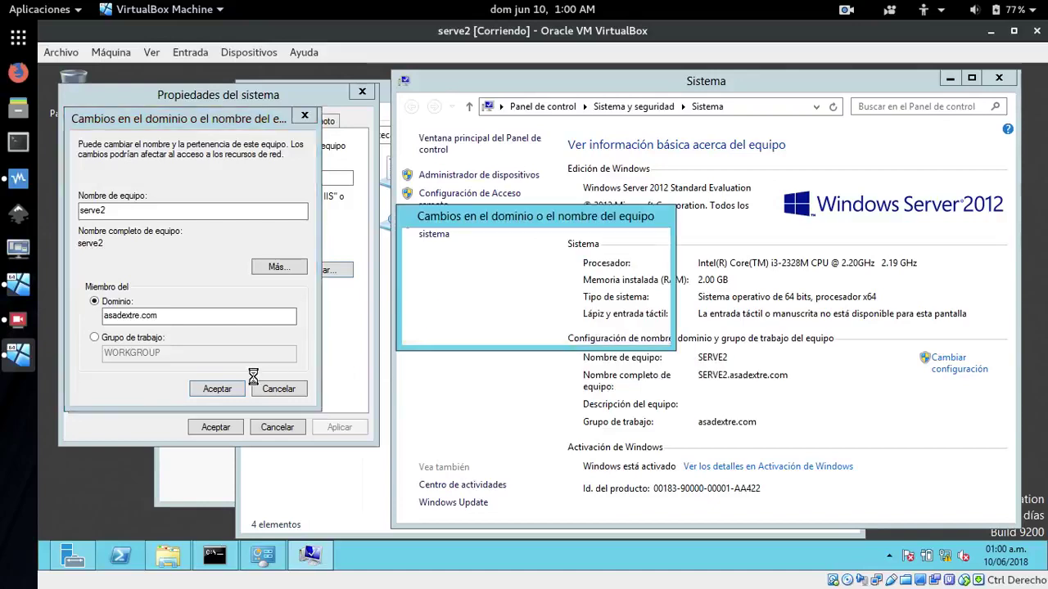
click(631, 330)
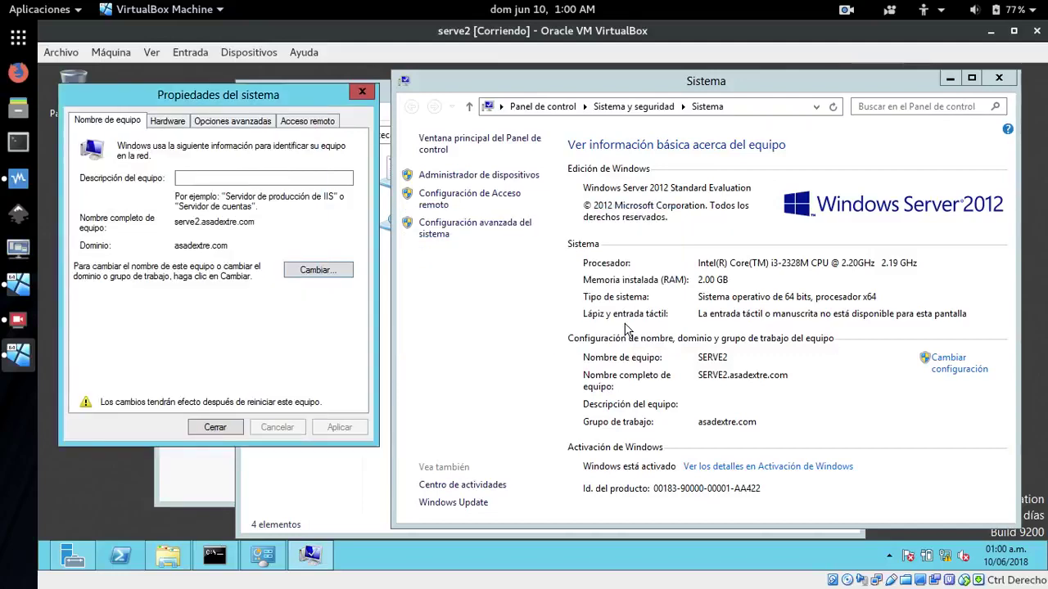
click(230, 431)
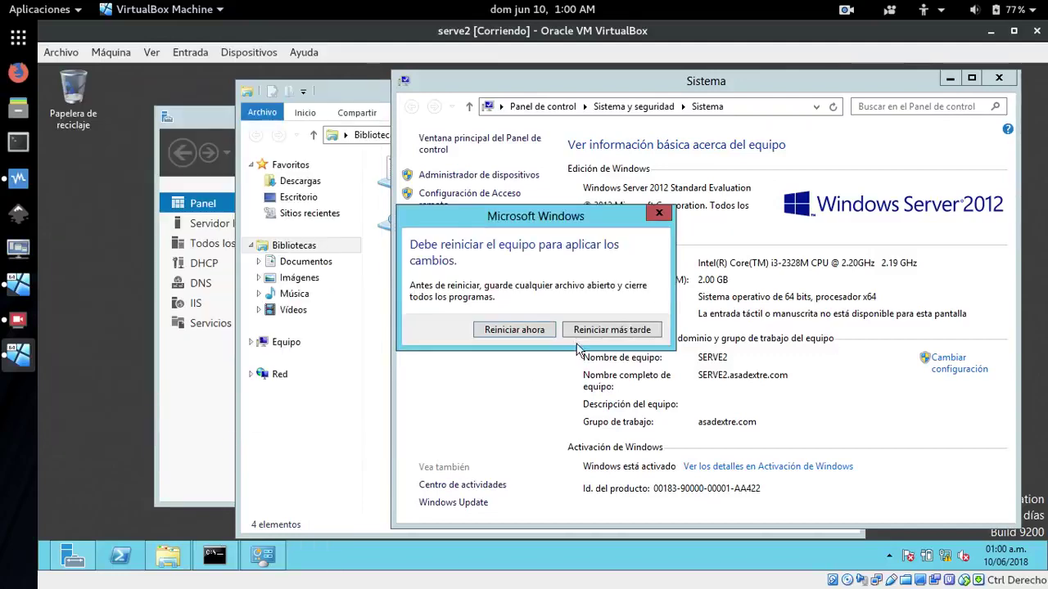
click(515, 330)
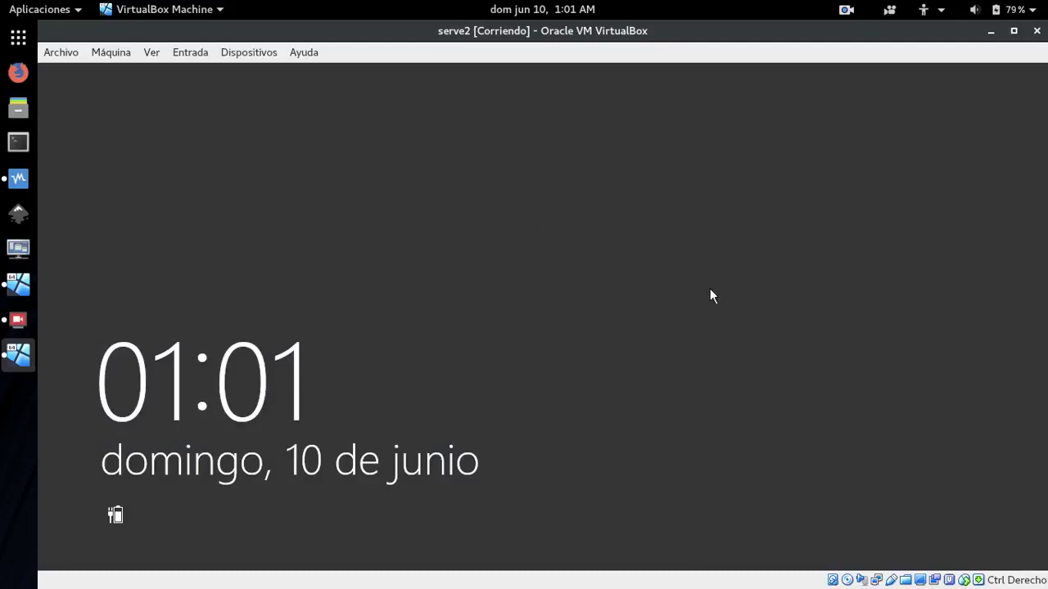
Sign in to serve2 as Administrador with the account password
click(724, 338)
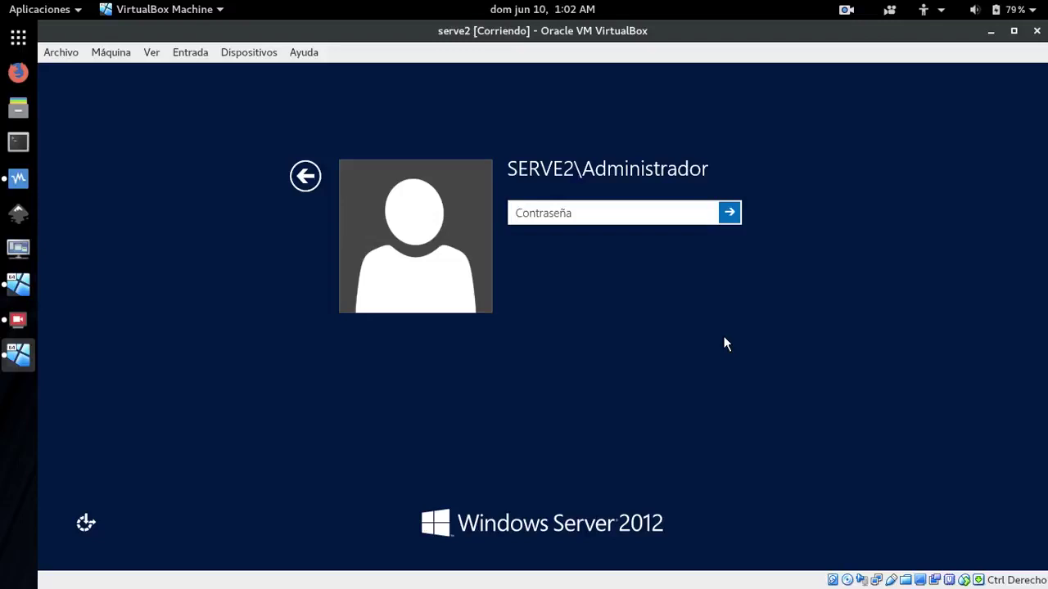
text(•••••••••)
key(Return)
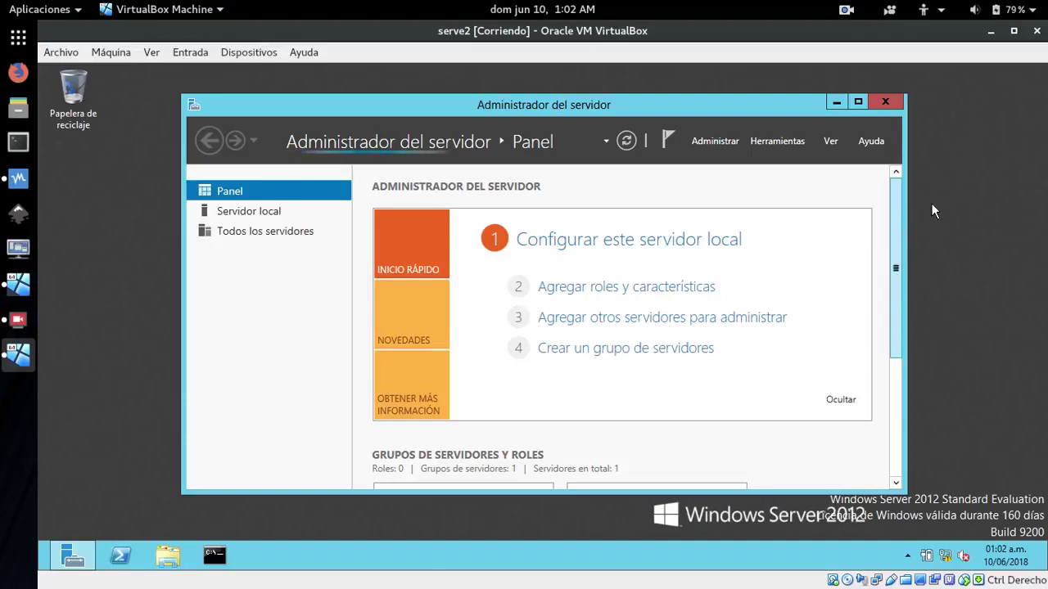
Check that the Servidor local page shows domain asadextre.com, then minimize Server Manager
scroll(945, 208, down, 3)
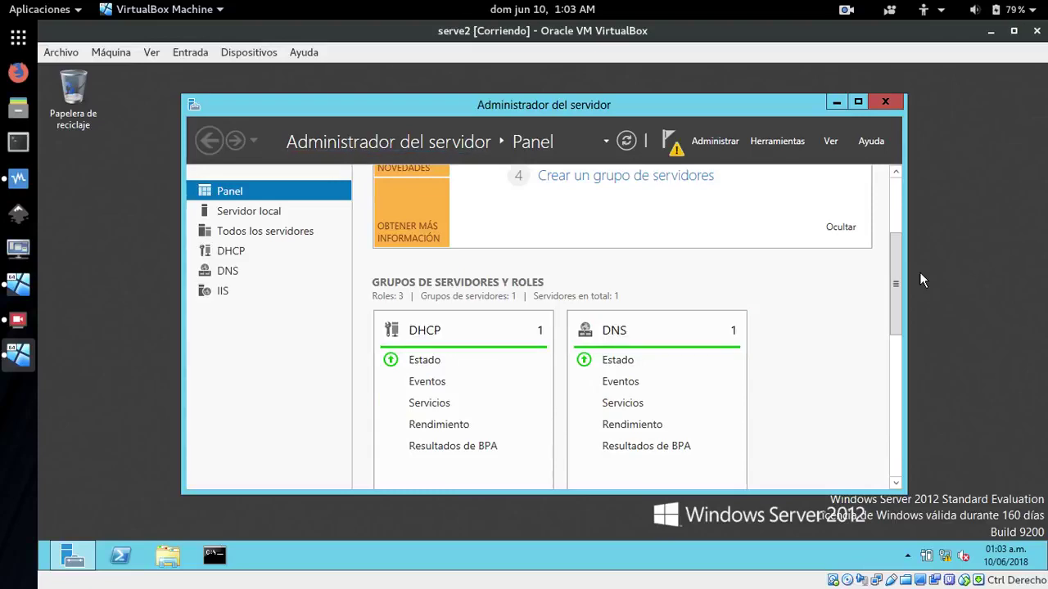
drag(895, 286, 888, 174)
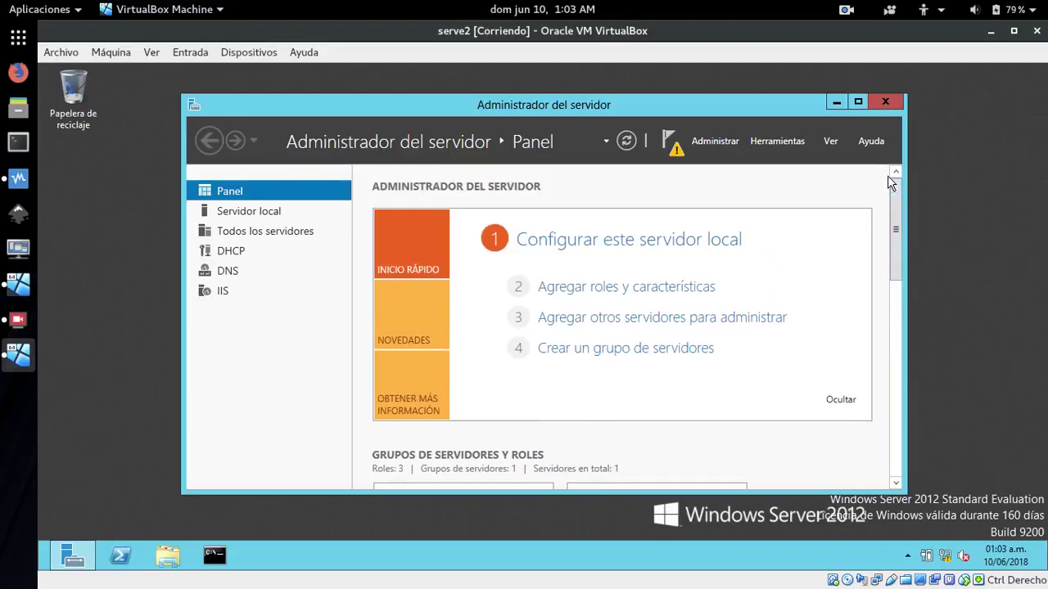
click(243, 214)
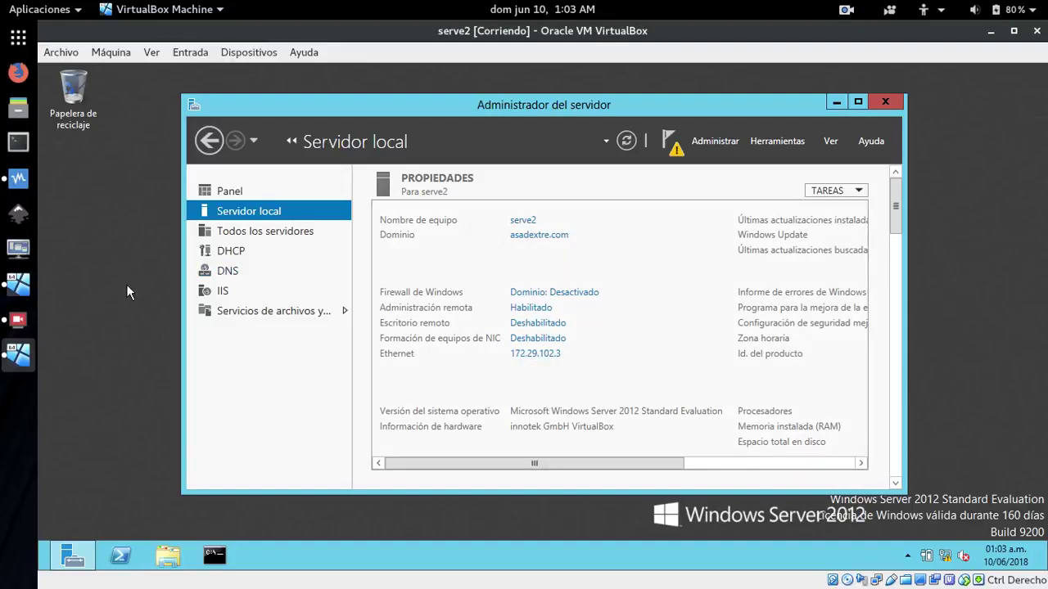
mouse_move(72, 562)
click(72, 562)
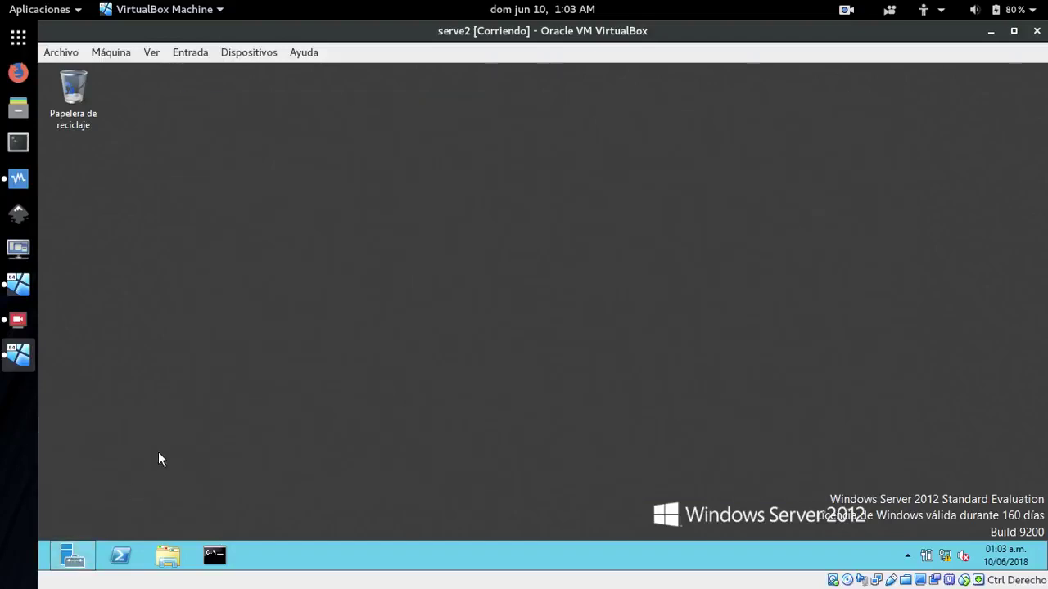
On S1, open Administración de equipos from Herramientas and close it again
click(18, 284)
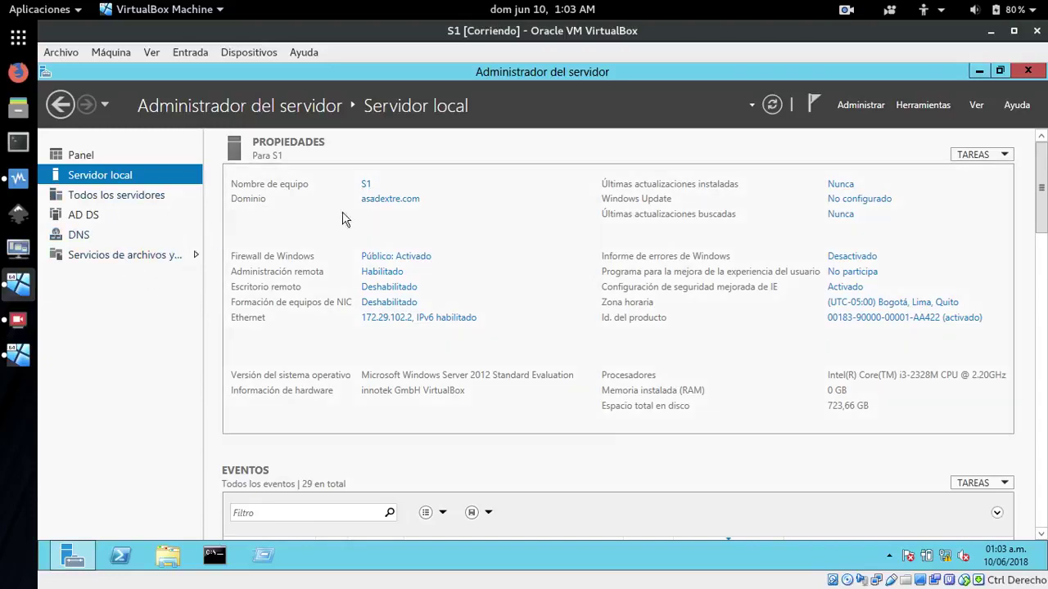
click(914, 105)
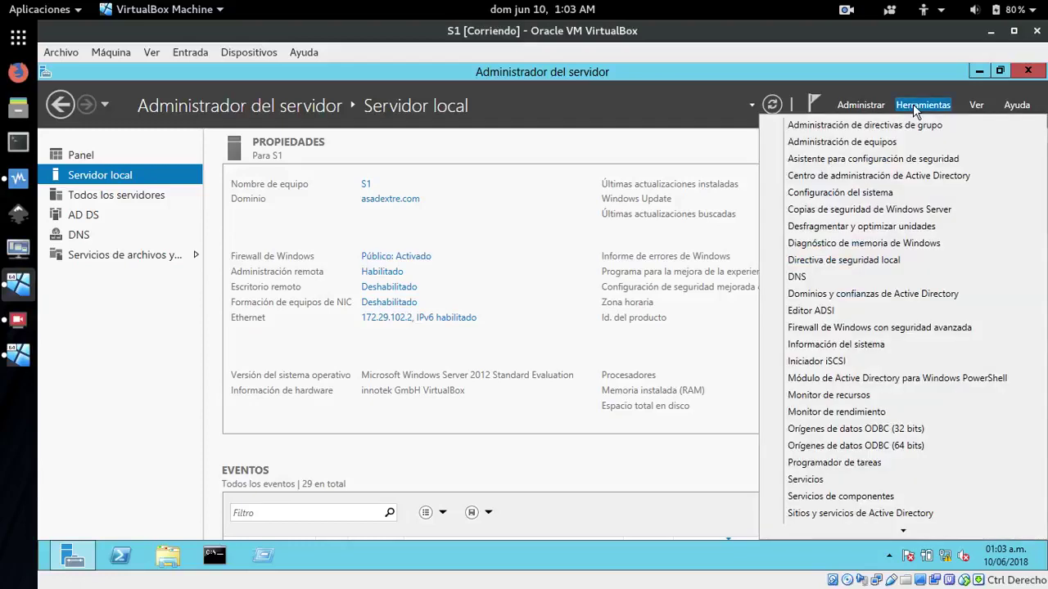
click(890, 143)
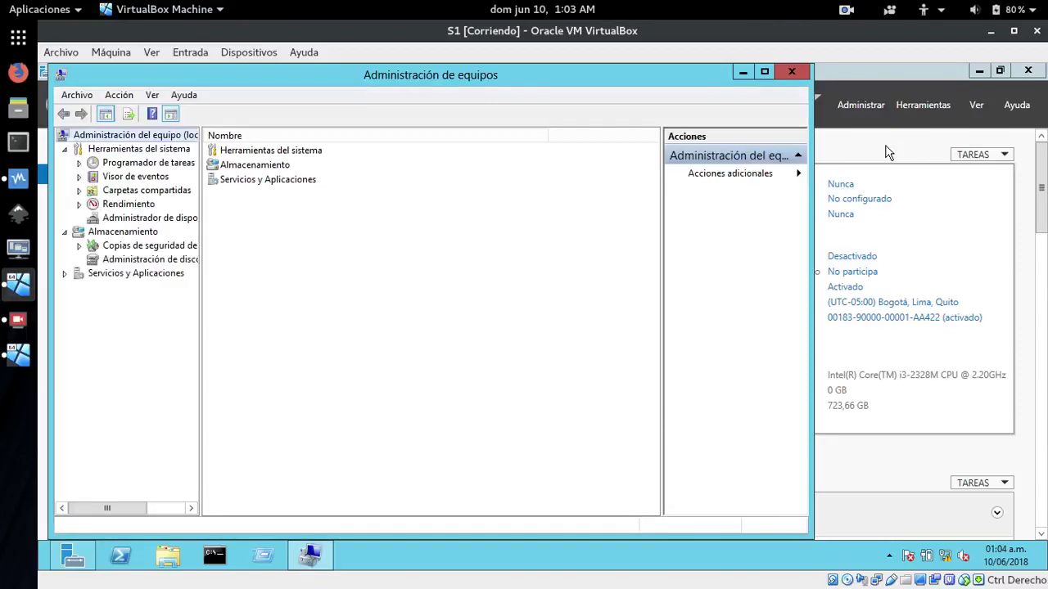
click(791, 72)
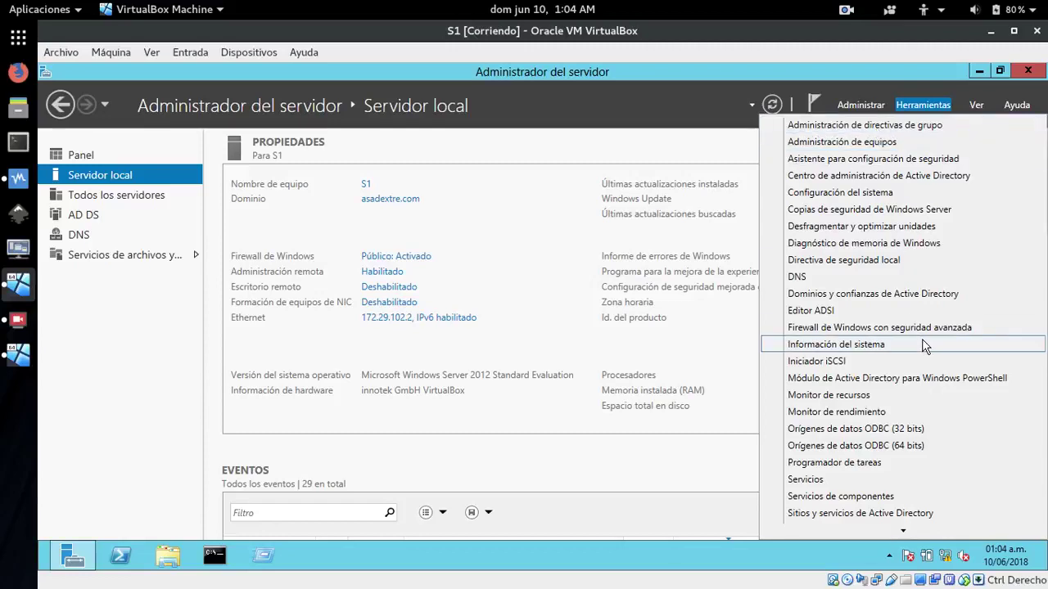
In Usuarios y equipos de Active Directory, view asadextre.com's Computers listing SERVE2, then return to serve2
scroll(859, 344, down, 2)
click(854, 452)
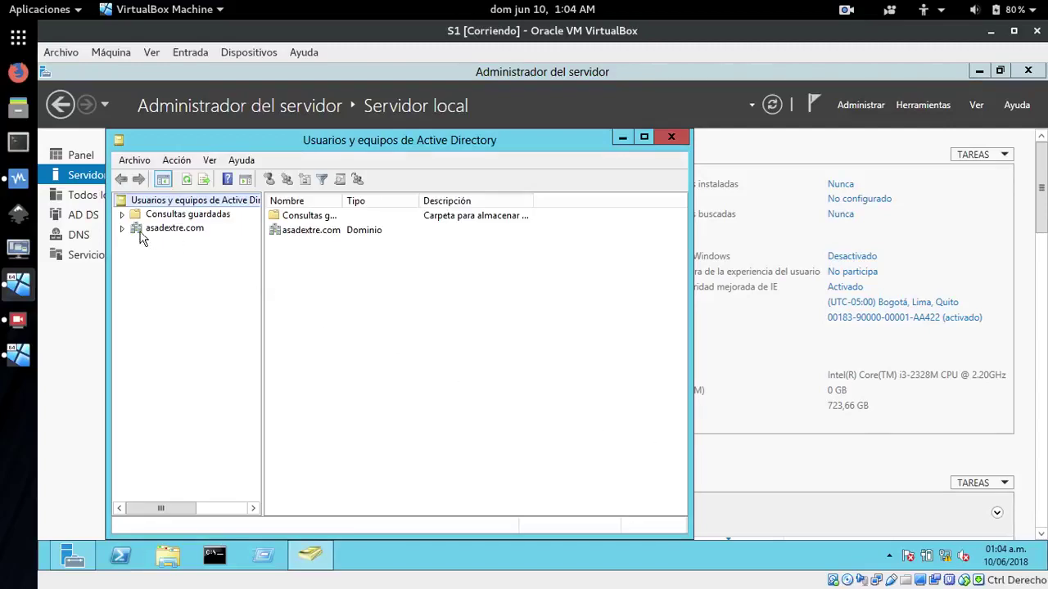
click(122, 229)
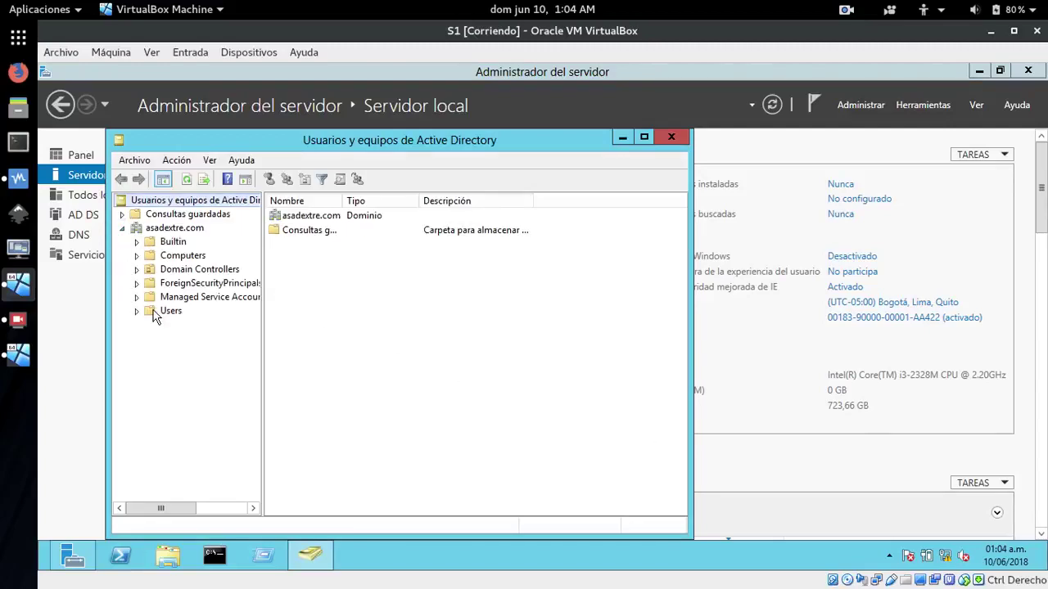
click(168, 256)
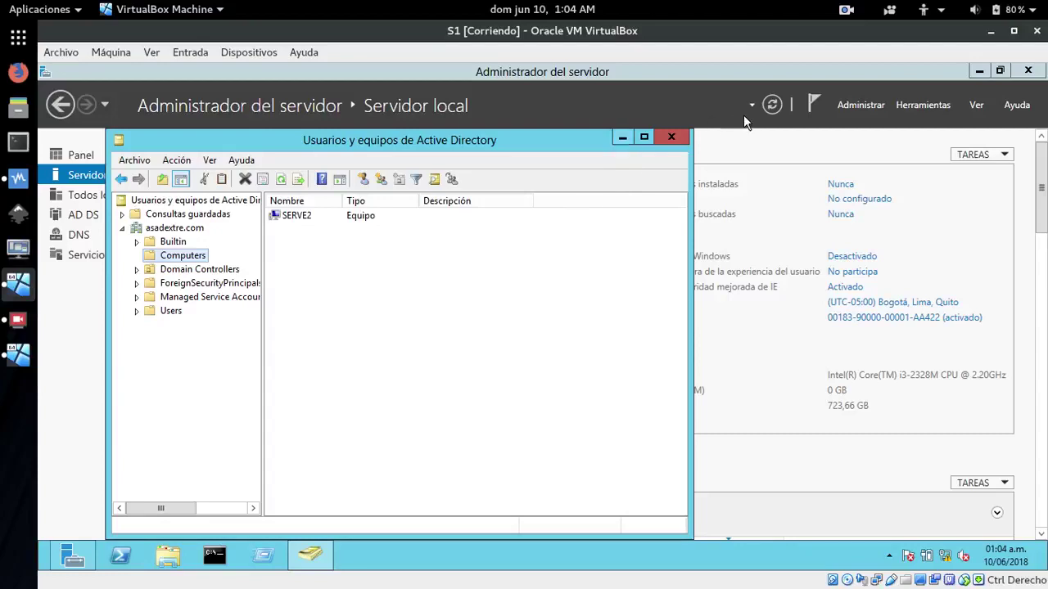
click(20, 359)
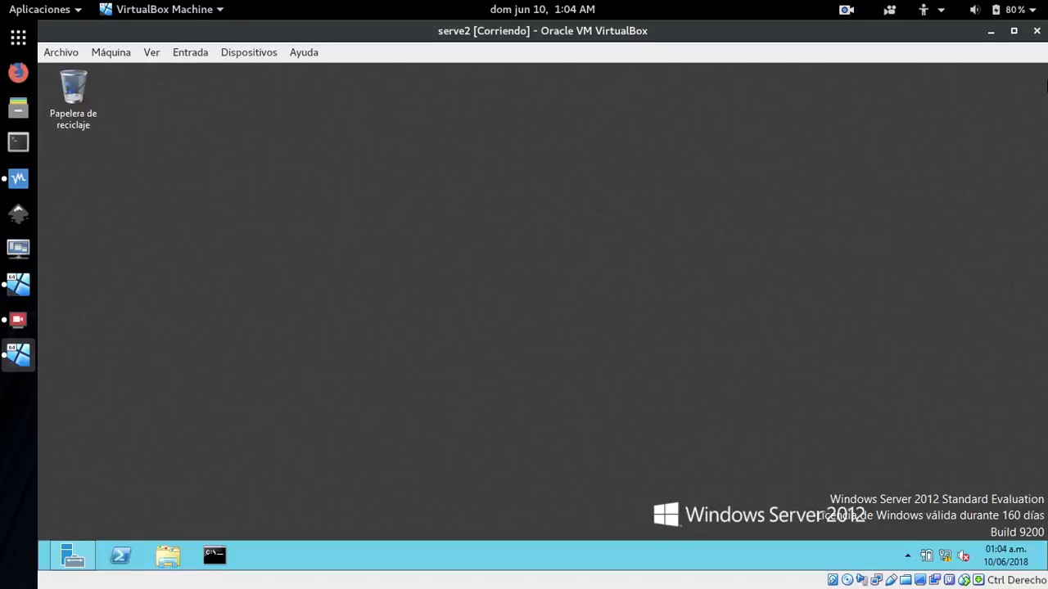
Shut down serve2 from the charms Configuración power menu, confirming the reason dialog with Continuar
mouse_move(1041, 67)
click(1011, 395)
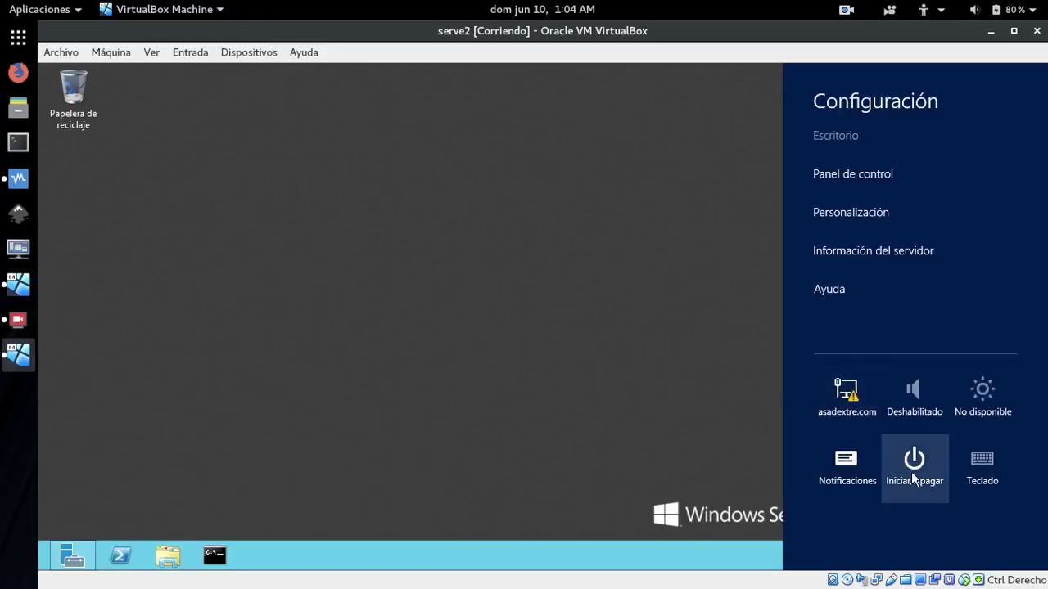
click(913, 471)
click(900, 385)
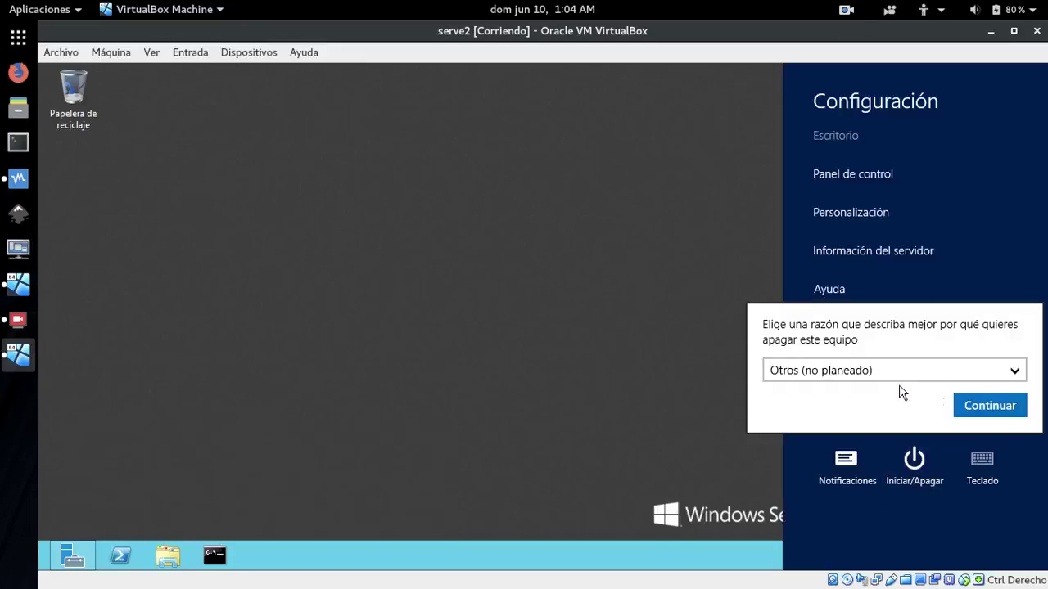
click(988, 406)
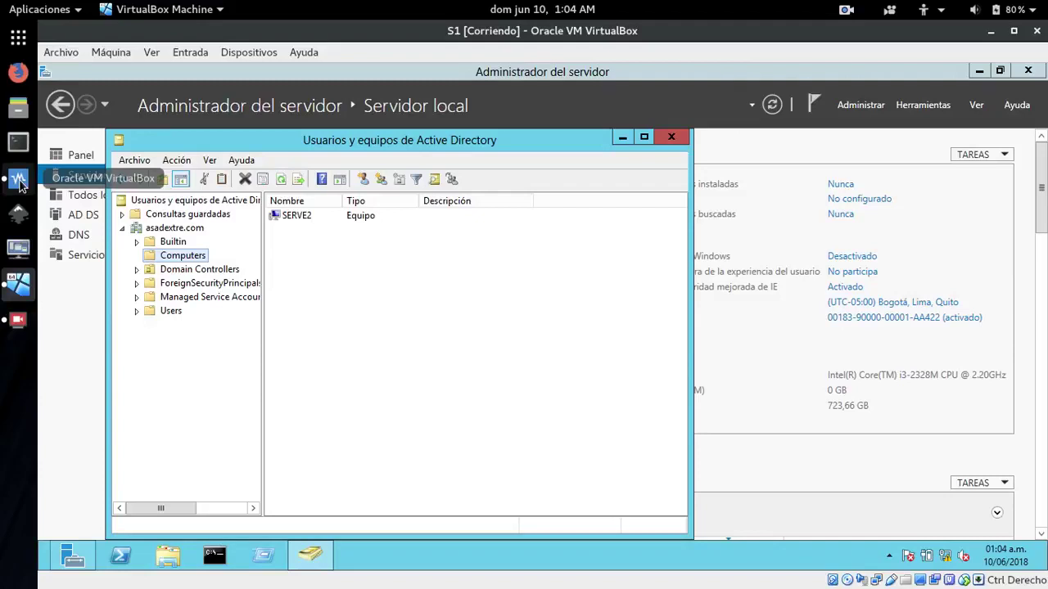
Start the cliente2 machine in 'Inicio desacoplado' mode from VirtualBox Manager
click(20, 183)
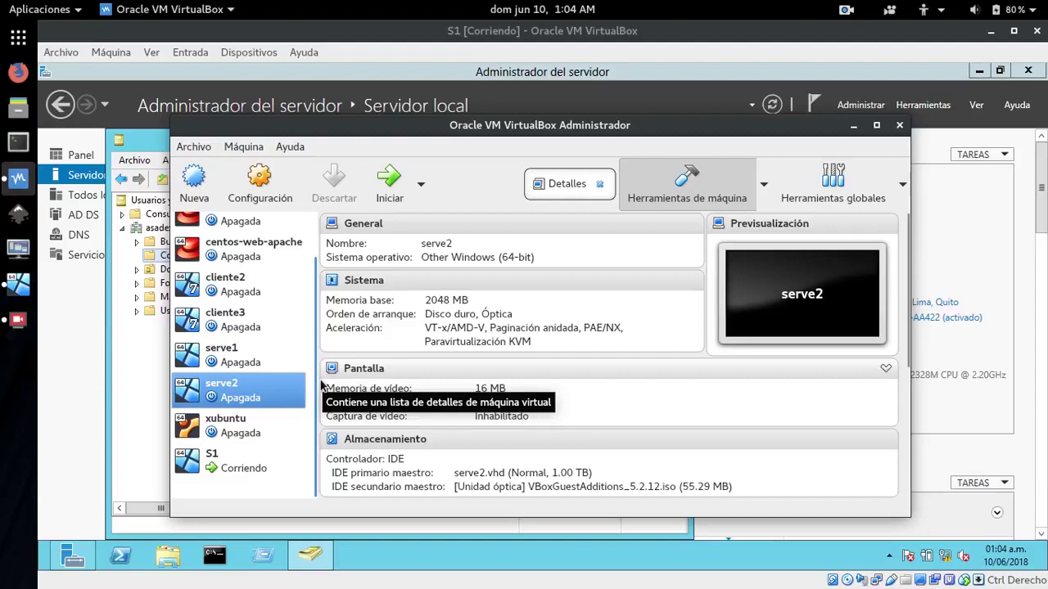
click(242, 295)
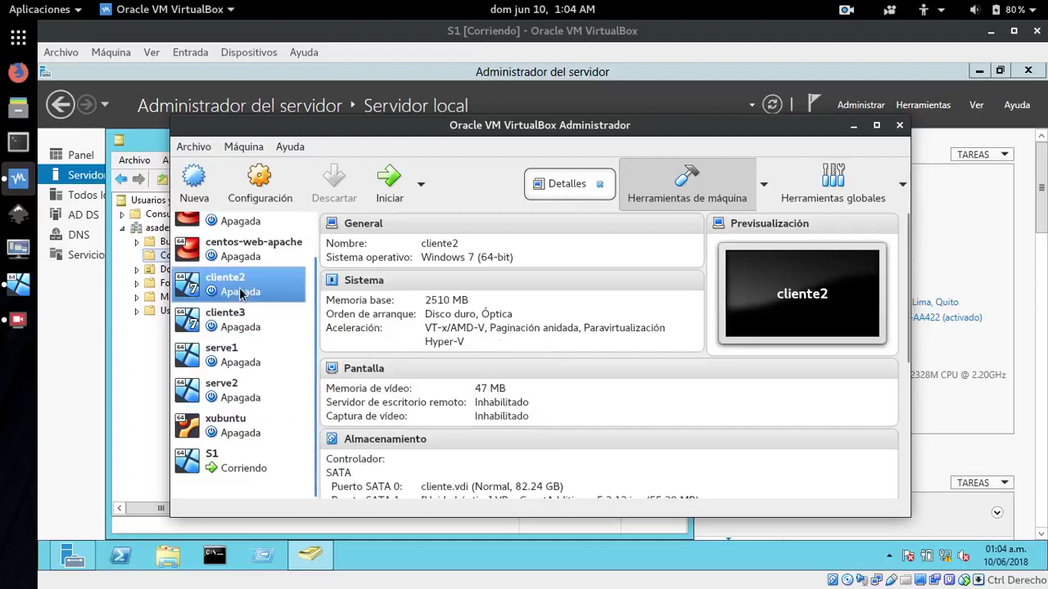
click(420, 187)
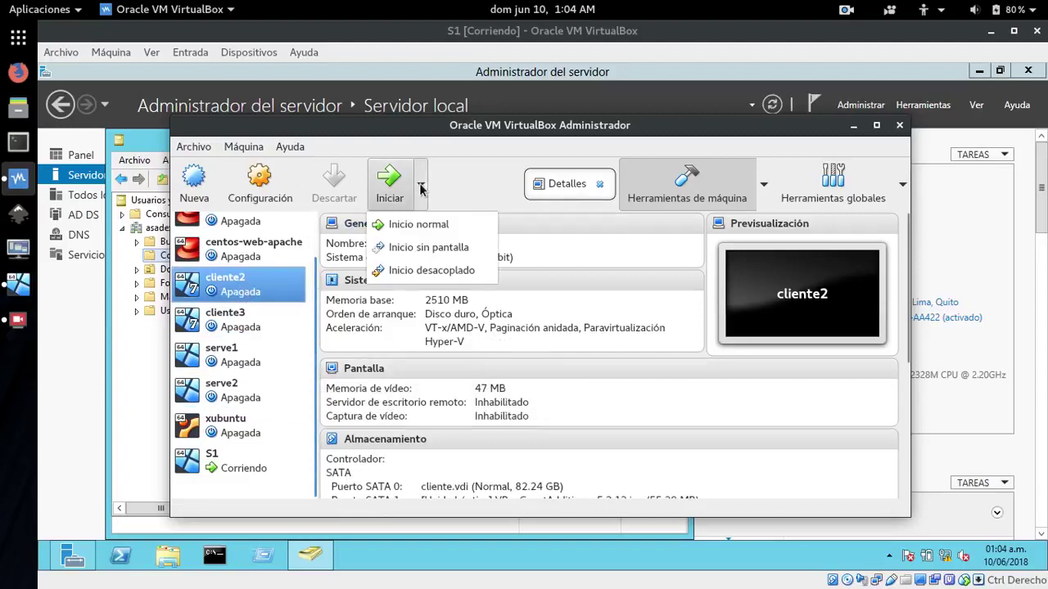
click(421, 272)
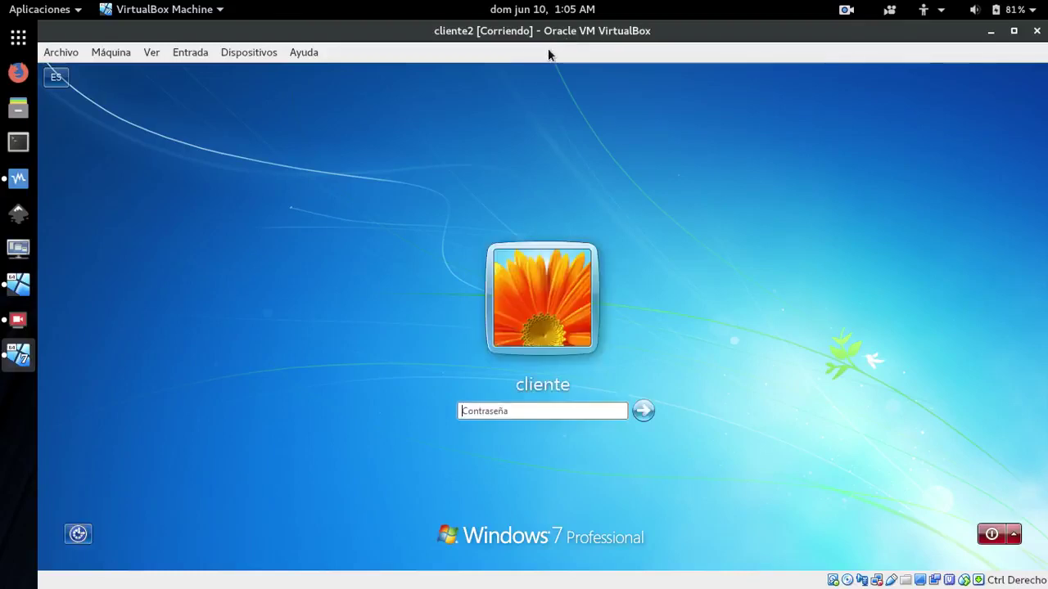
Sign in to cliente2 with the account password and cancel the Activar Windows prompt
click(499, 411)
text(123)
click(643, 413)
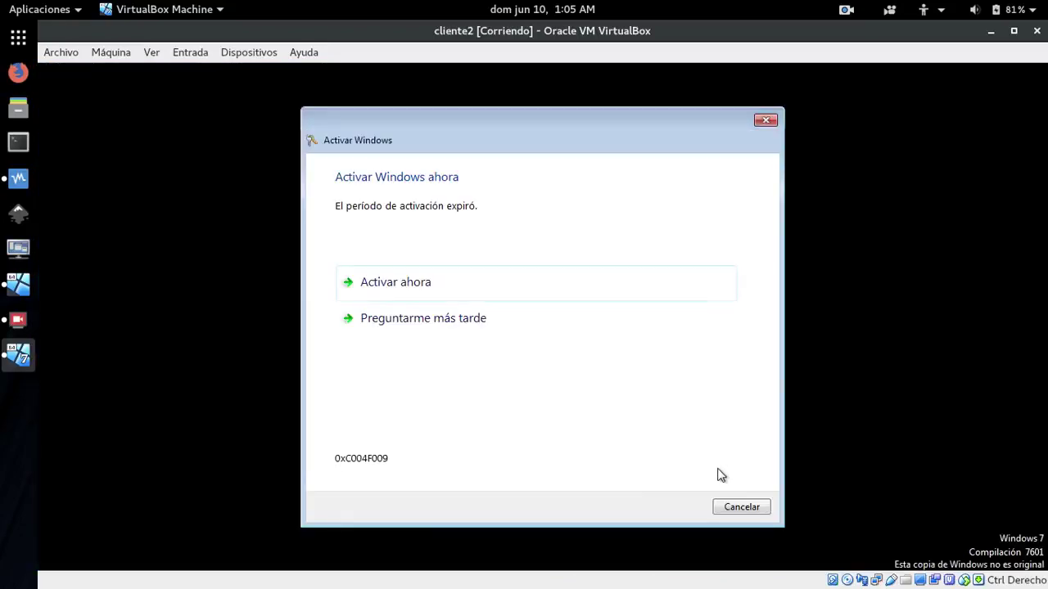
click(736, 503)
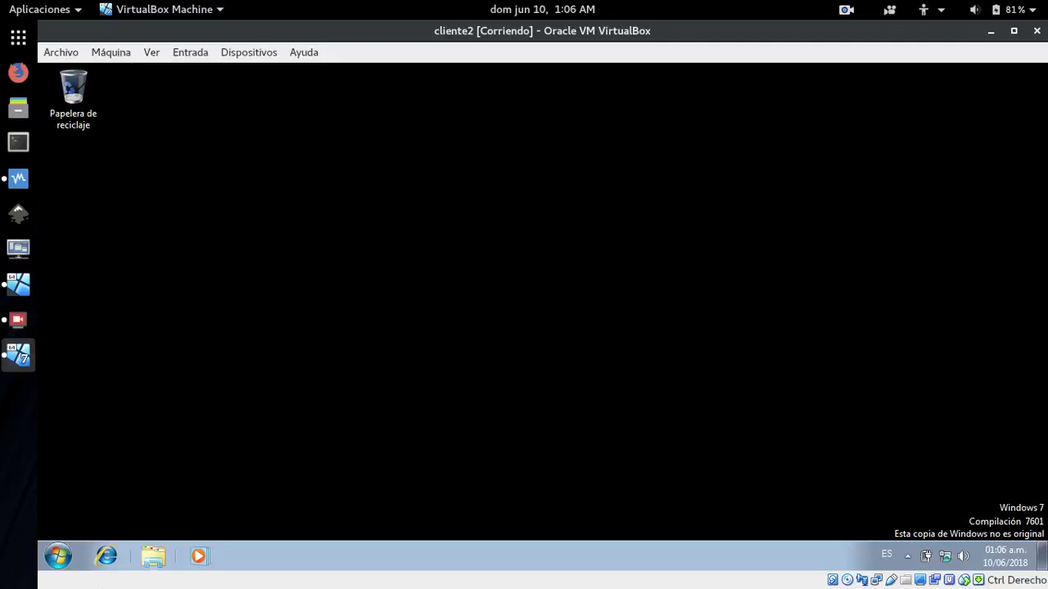
click(153, 557)
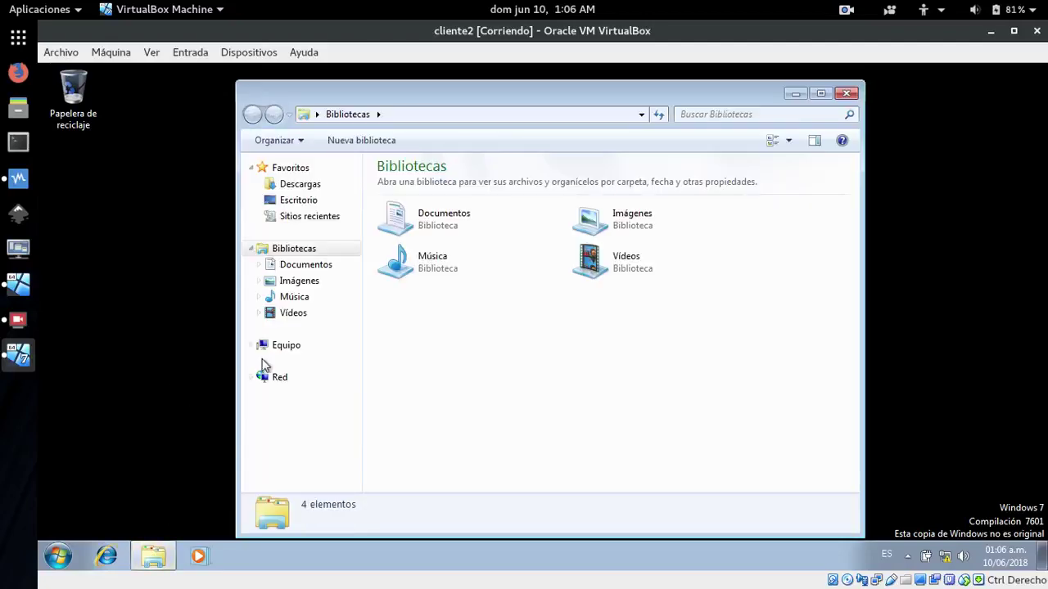
right_click(277, 347)
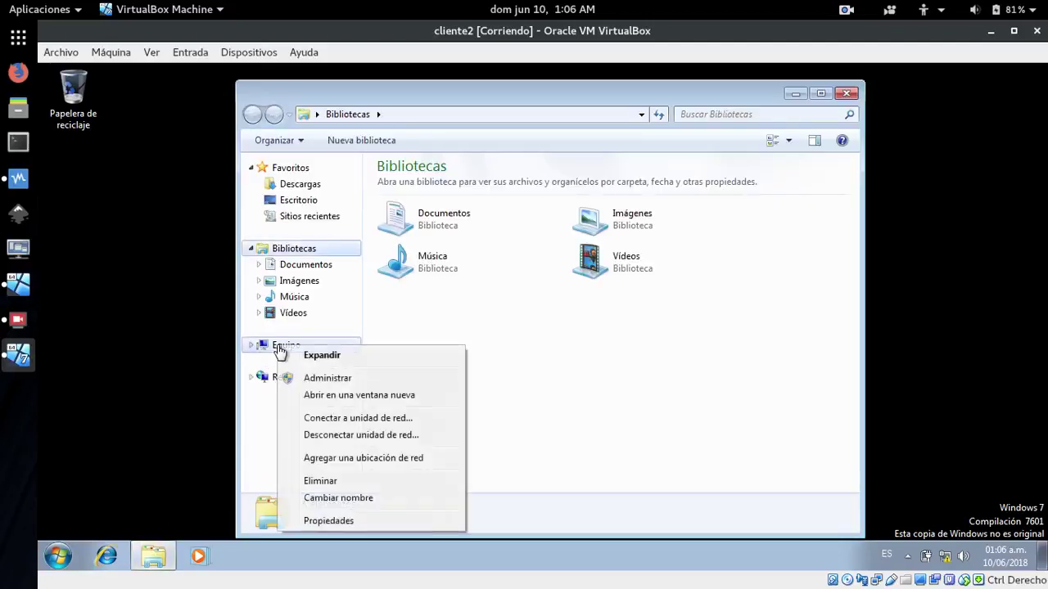
click(328, 521)
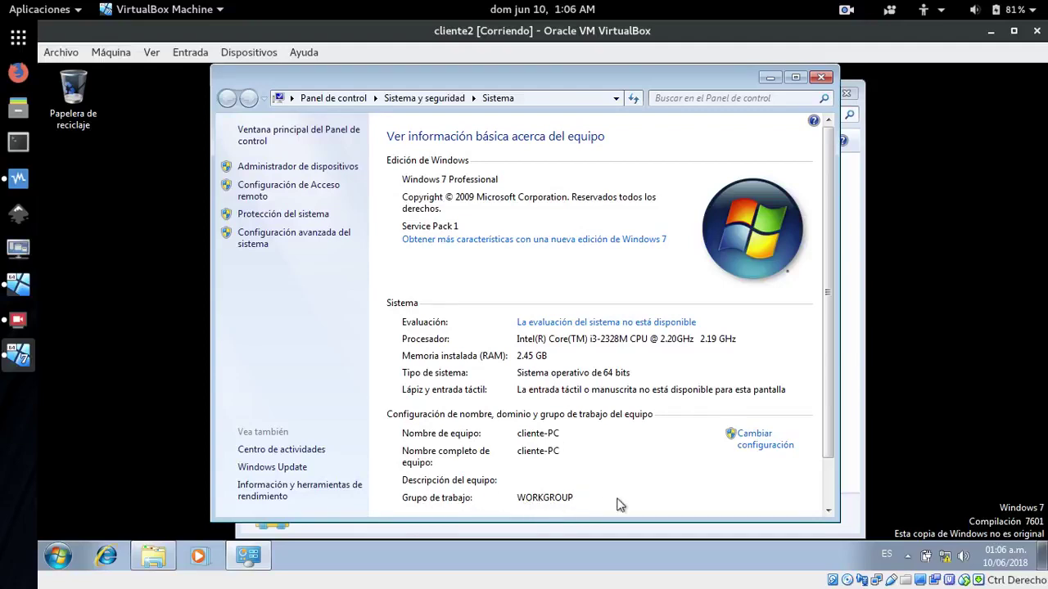
click(816, 82)
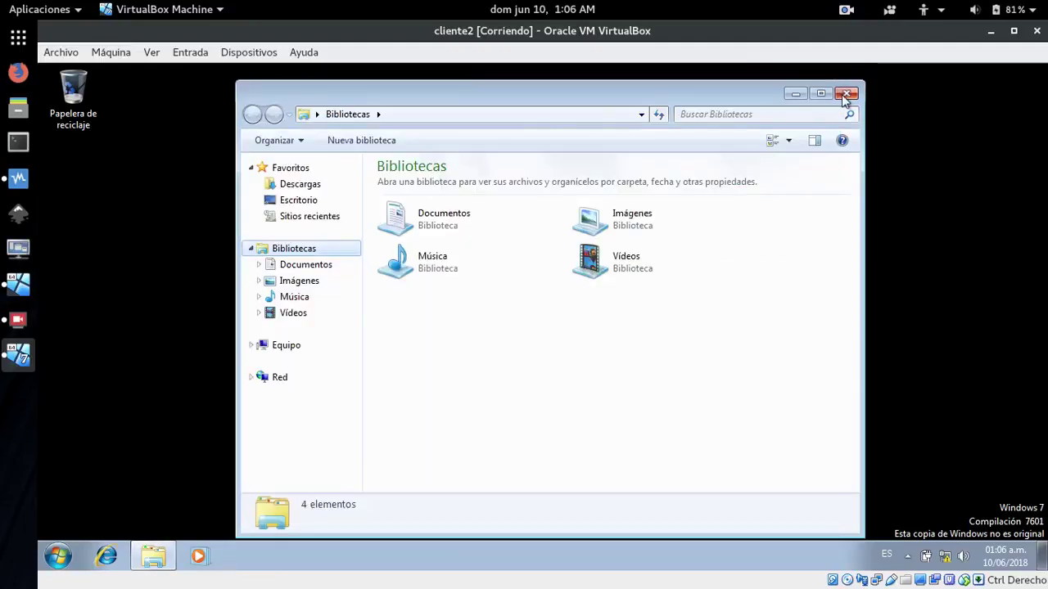
click(845, 93)
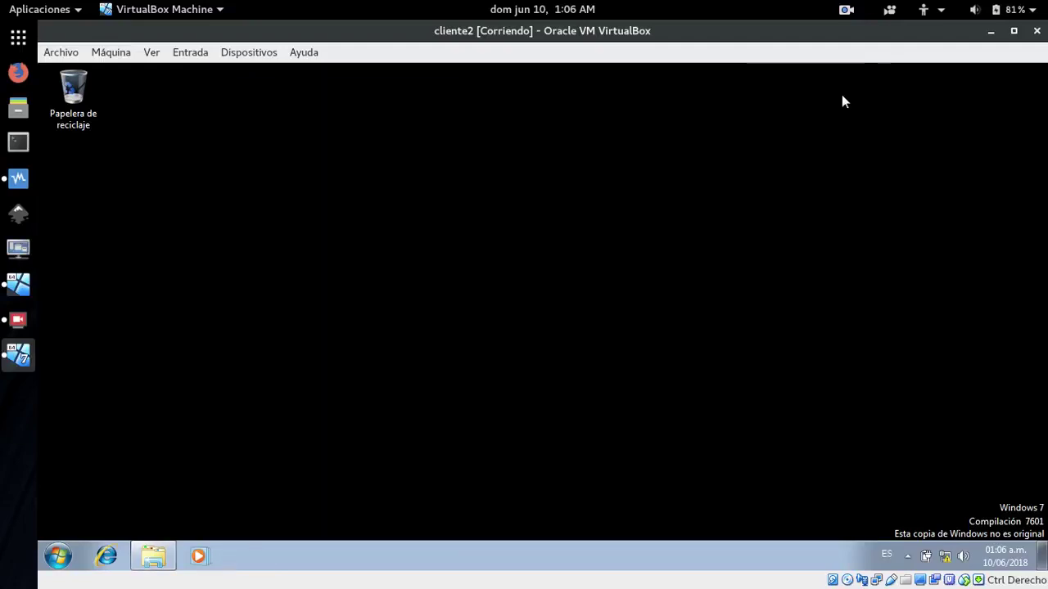
Open the Conexión de área local properties via the Network and Sharing Center adapter settings
right_click(945, 559)
click(844, 548)
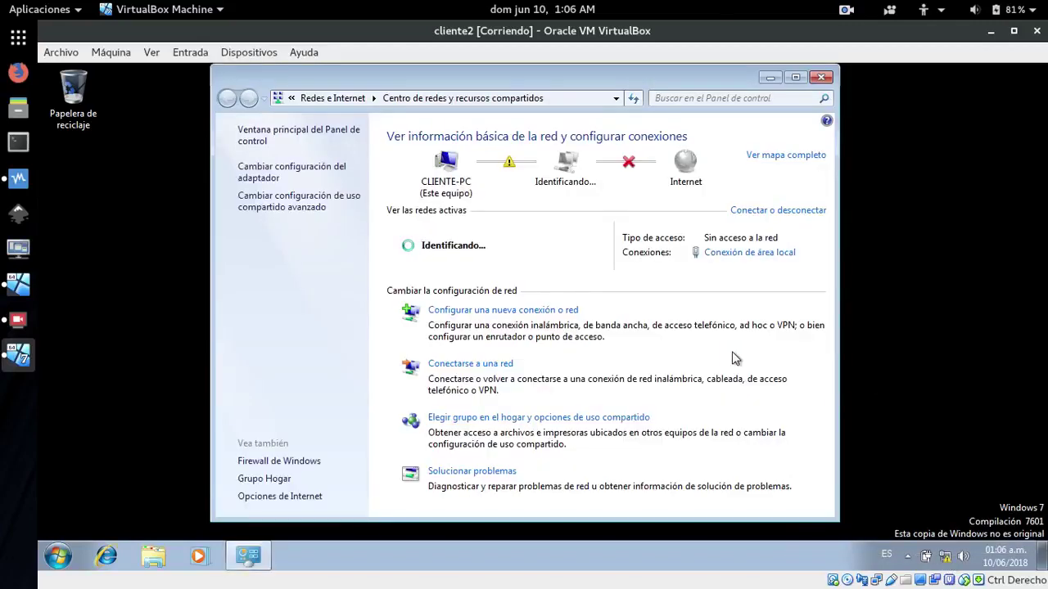
click(273, 174)
right_click(310, 154)
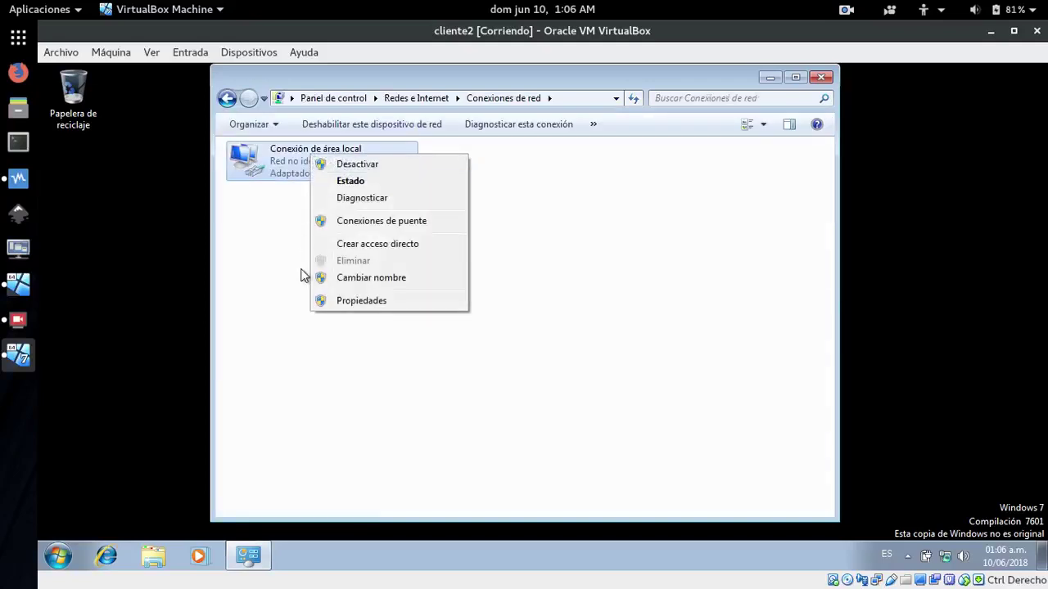
click(363, 301)
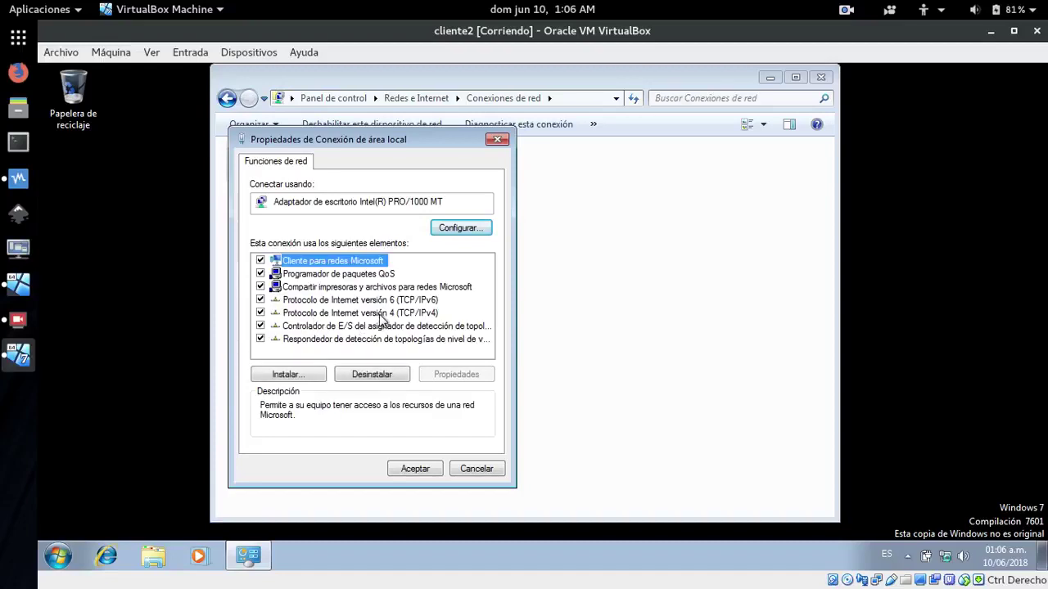
Untick IPv6 and open the Protocolo de Internet versión 4 properties
click(260, 300)
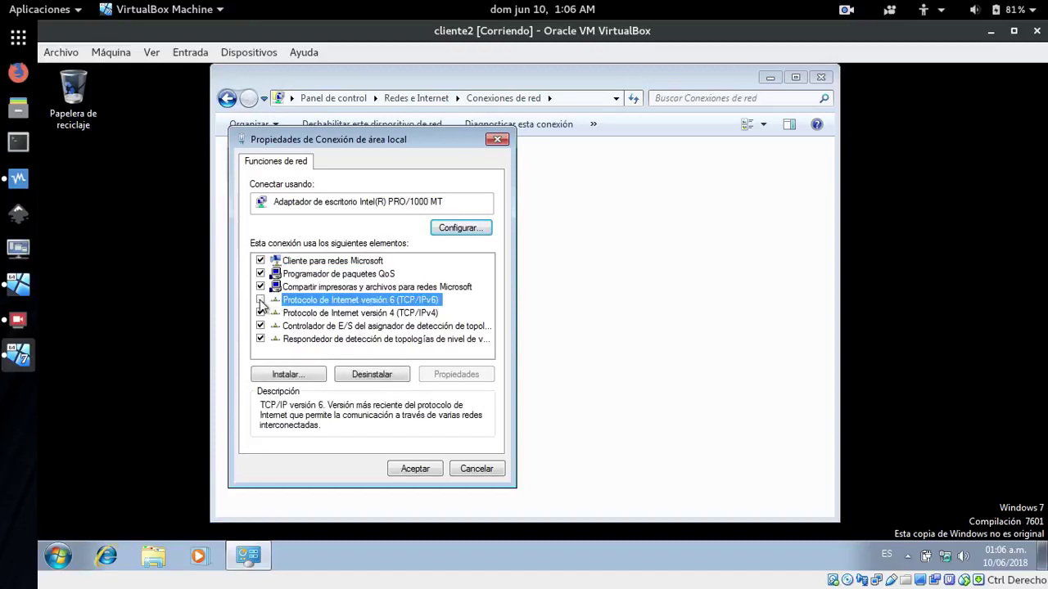
click(354, 316)
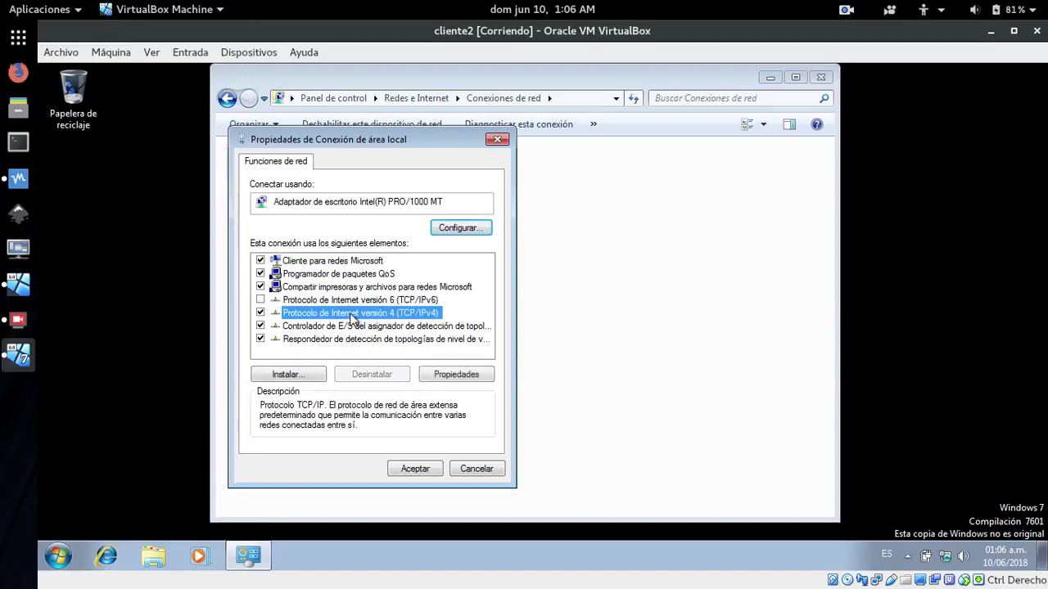
click(457, 378)
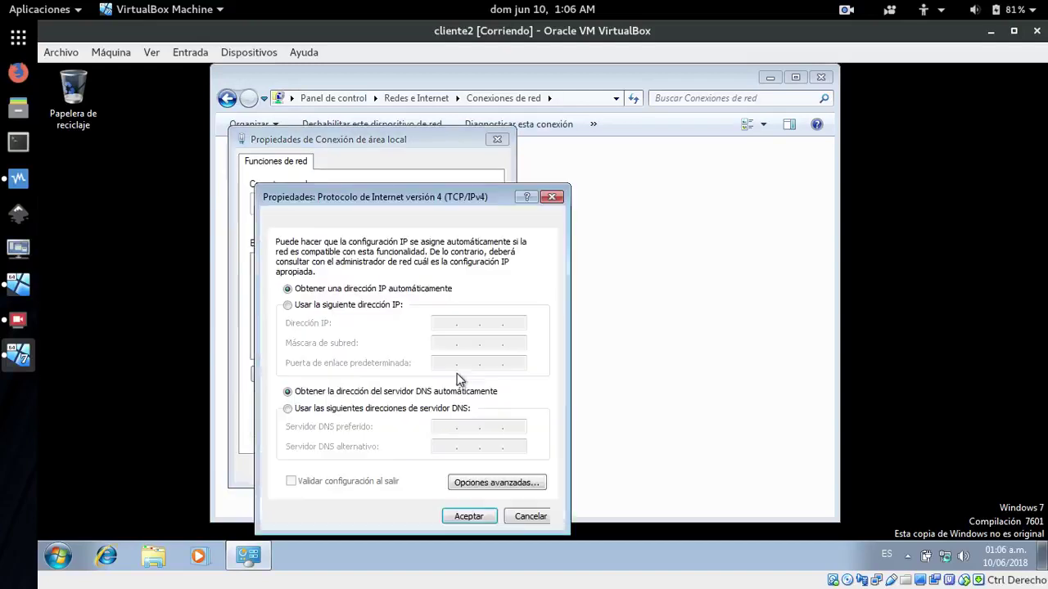
Assign static IP 172.29.102.4, mask 255.255.0.0, preferred DNS 172.29.102.2, then close Network Connections
click(316, 305)
click(444, 323)
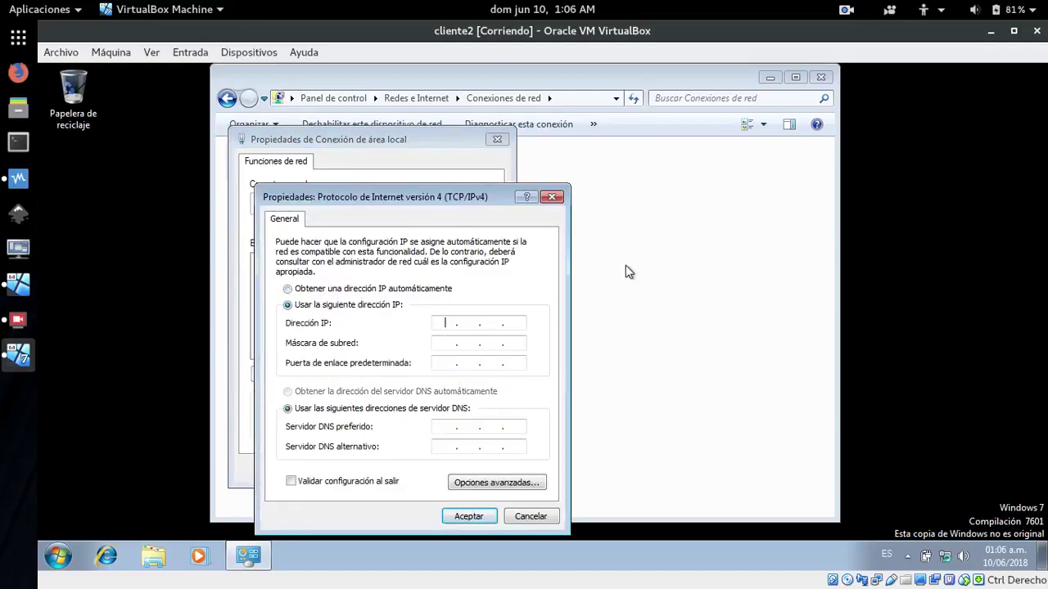
text(172 . 29 . 102 . 4)
key(Tab)
key(Tab)
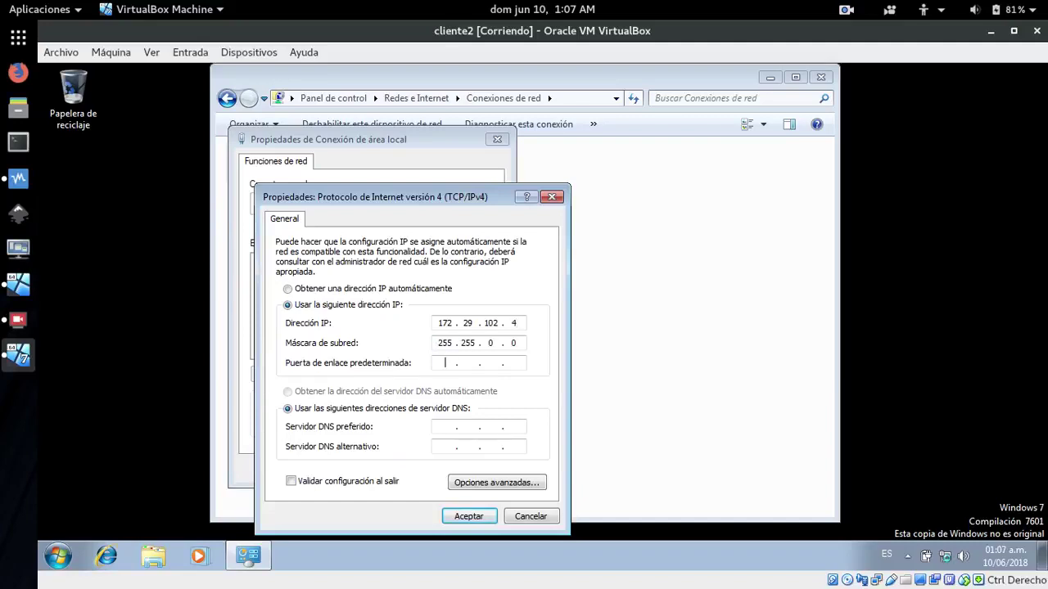
key(Tab)
key(Tab)
text(172 . 29 . 102)
click(462, 517)
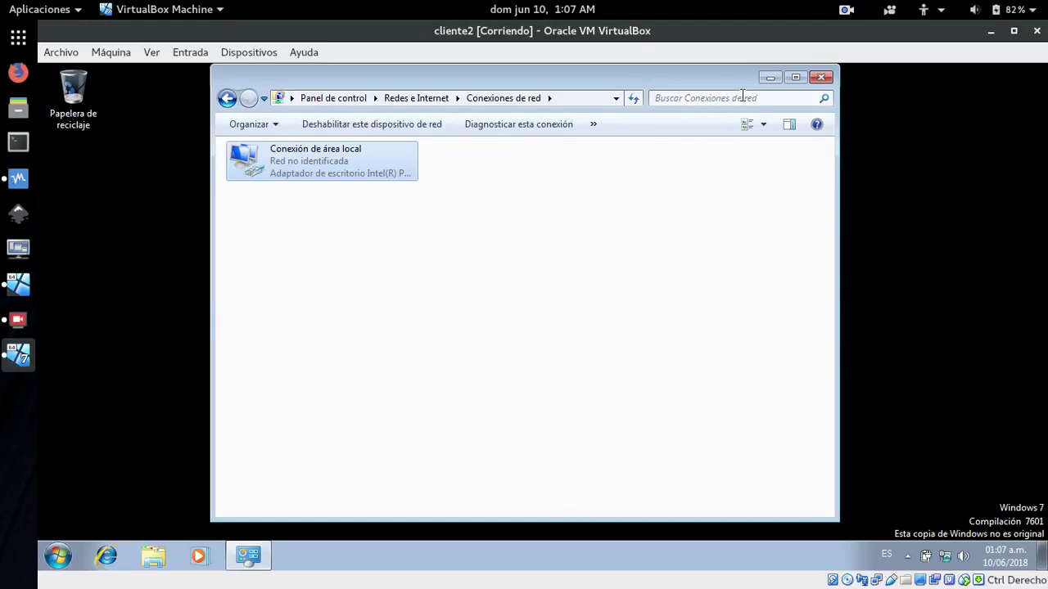
click(823, 78)
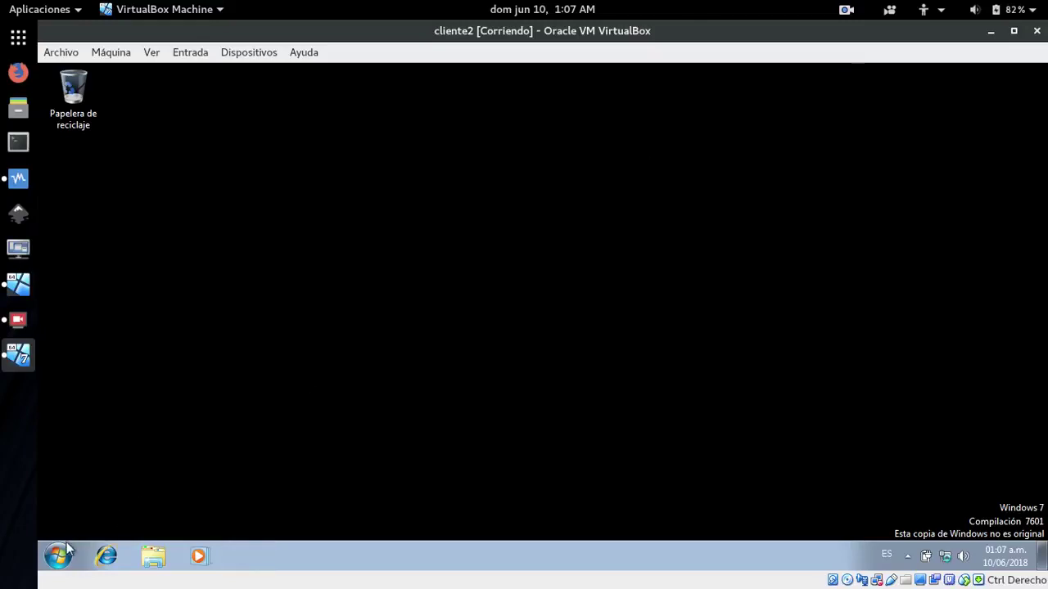
Launch the command prompt by searching cmd from the Start menu
click(57, 556)
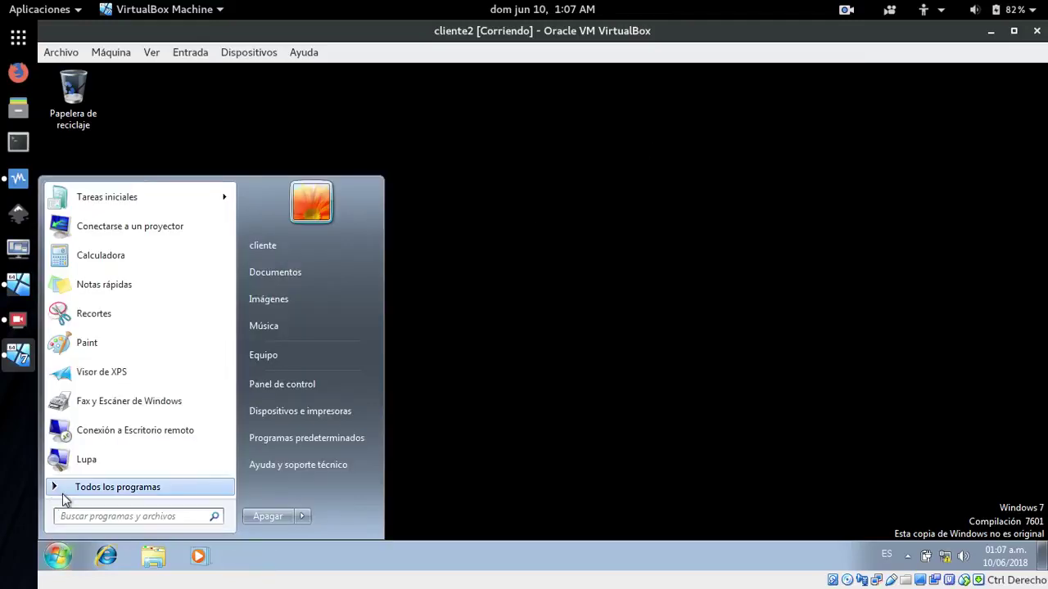
click(64, 491)
text(cmd)
key(Return)
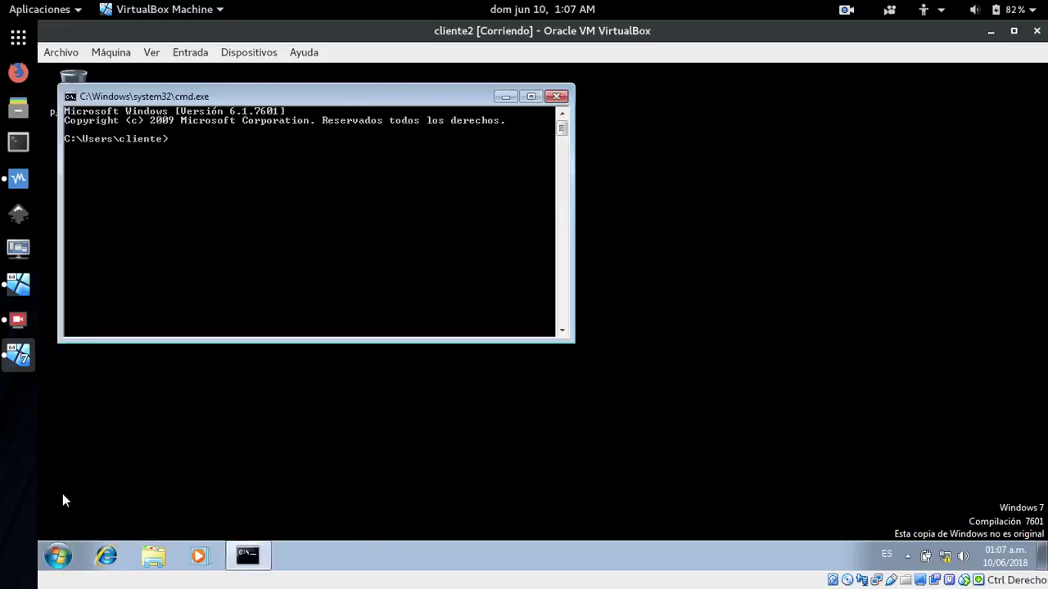
Move the command prompt to the centre and ping the server 172.29.102.2
right_click(253, 558)
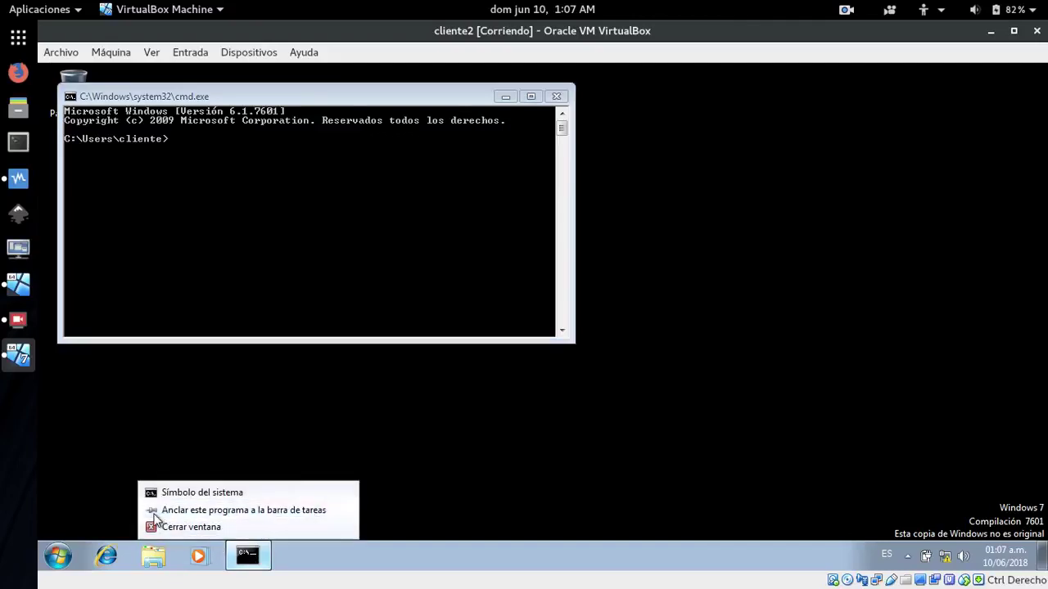
click(205, 230)
drag(253, 98, 414, 248)
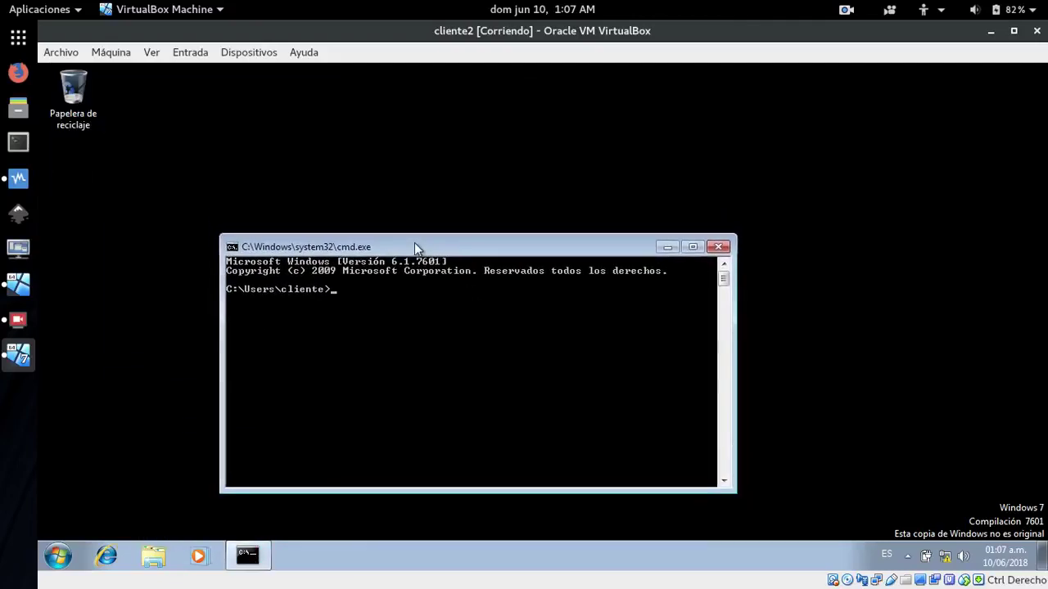
text(ping )
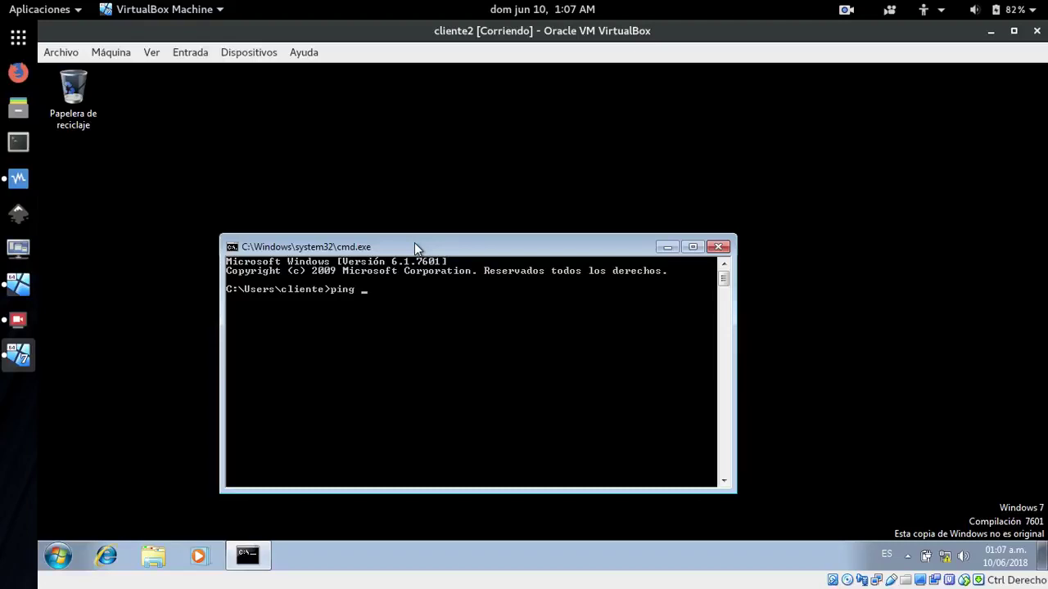
text(172.29.102.2)
key(Return)
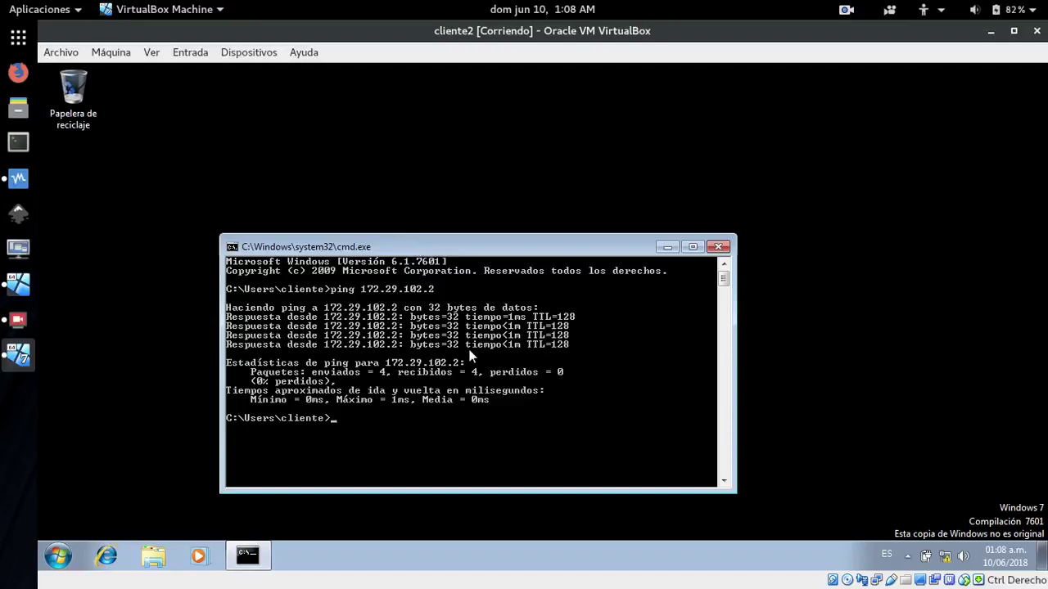
Open the Windows Explorer Libraries window from the taskbar
right_click(145, 560)
click(123, 325)
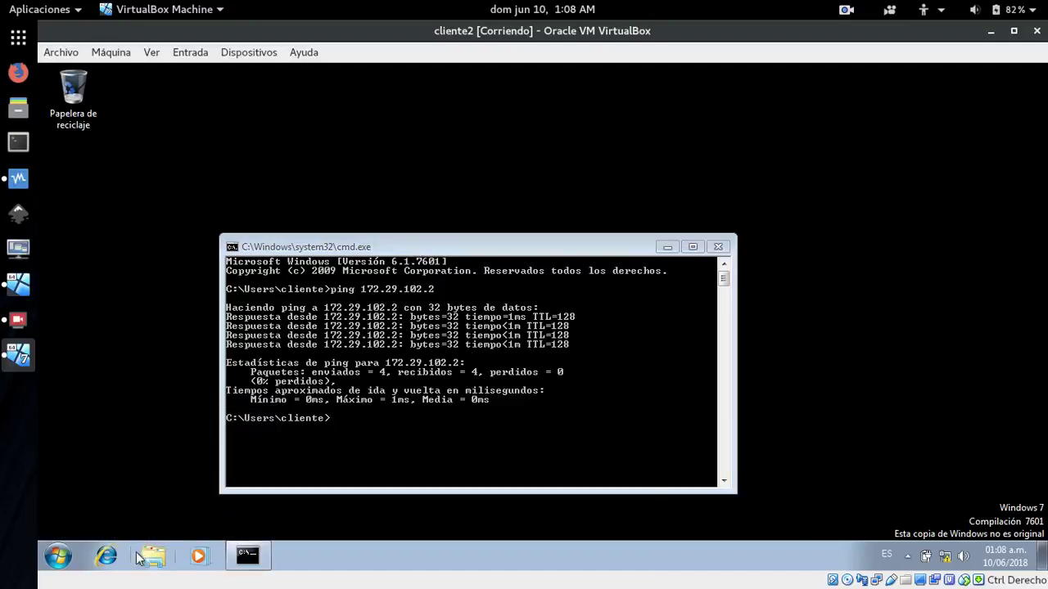
click(147, 556)
From Equipo's system properties, change membership to the domain asadextre.com
right_click(274, 352)
click(320, 523)
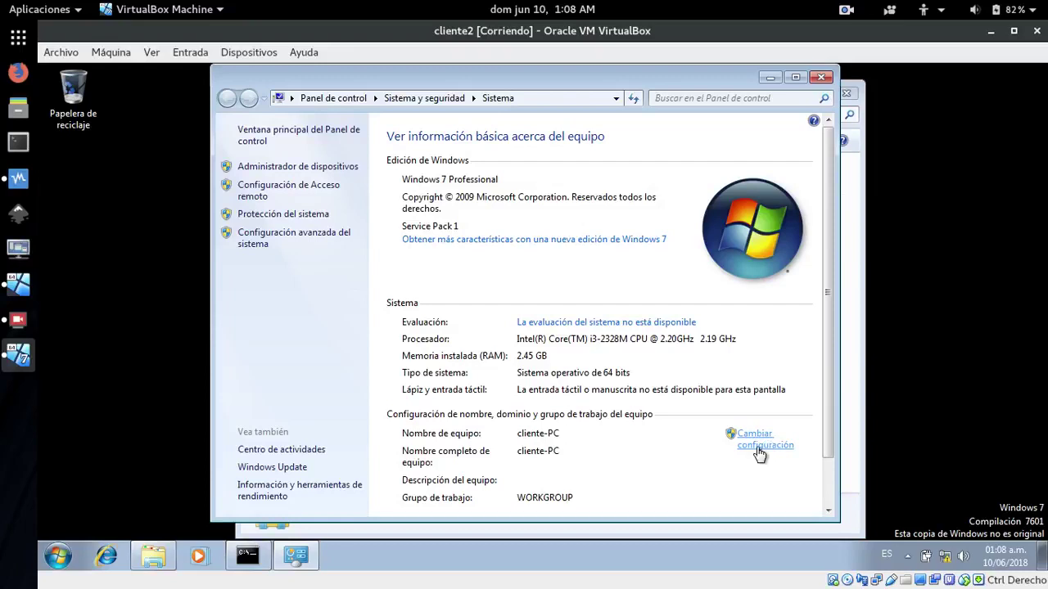
click(759, 449)
click(327, 342)
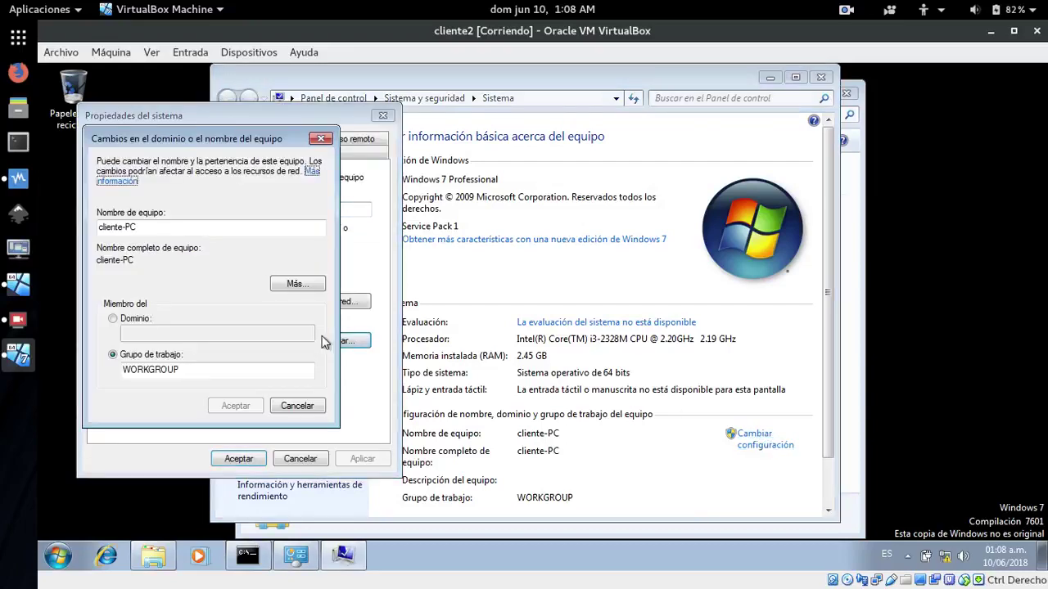
click(113, 318)
click(136, 338)
text(a)
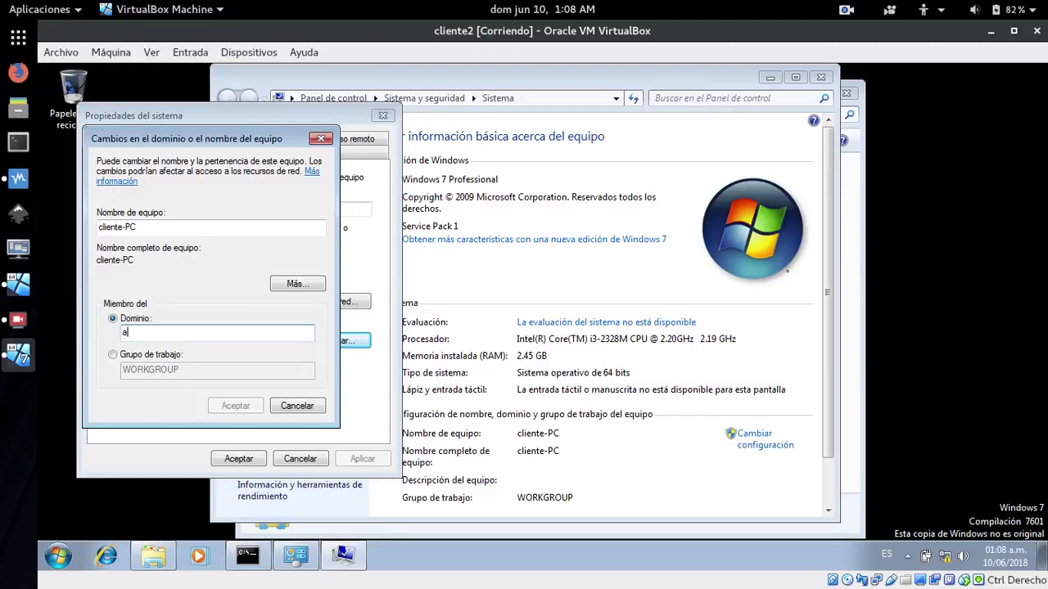
text(sadextre)
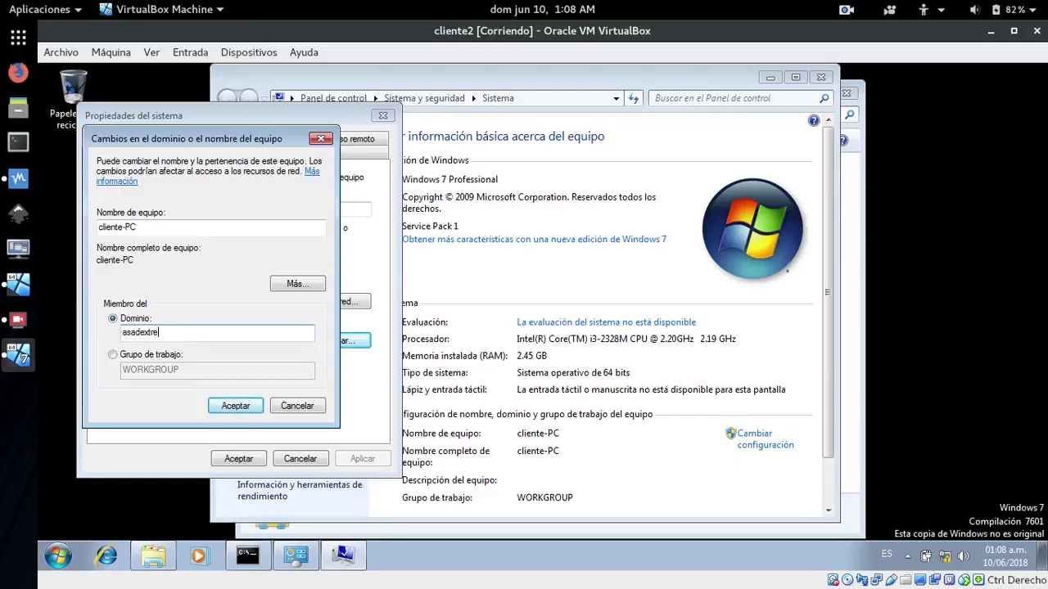
text(.com)
key(Return)
Authenticate the domain join as Administrador with the administrator password
text(A)
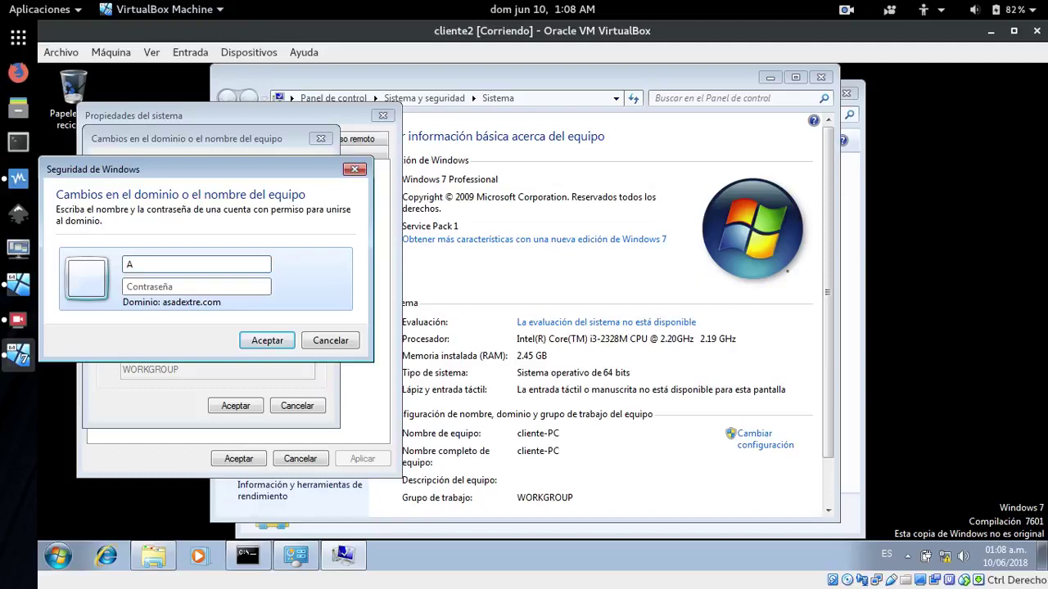
text(dministrador)
key(Tab)
text(•••••••••)
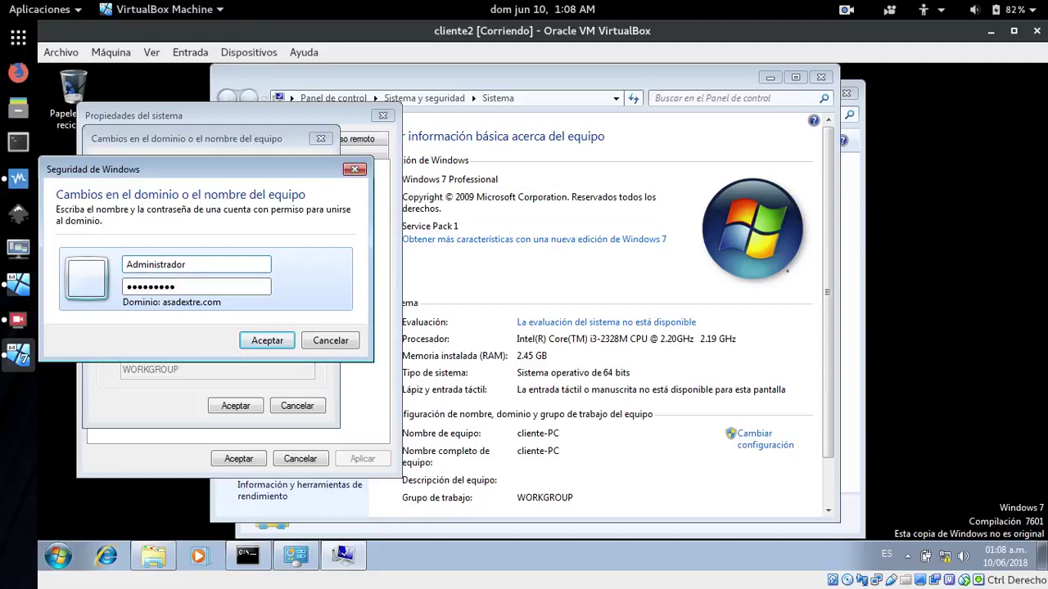
key(Return)
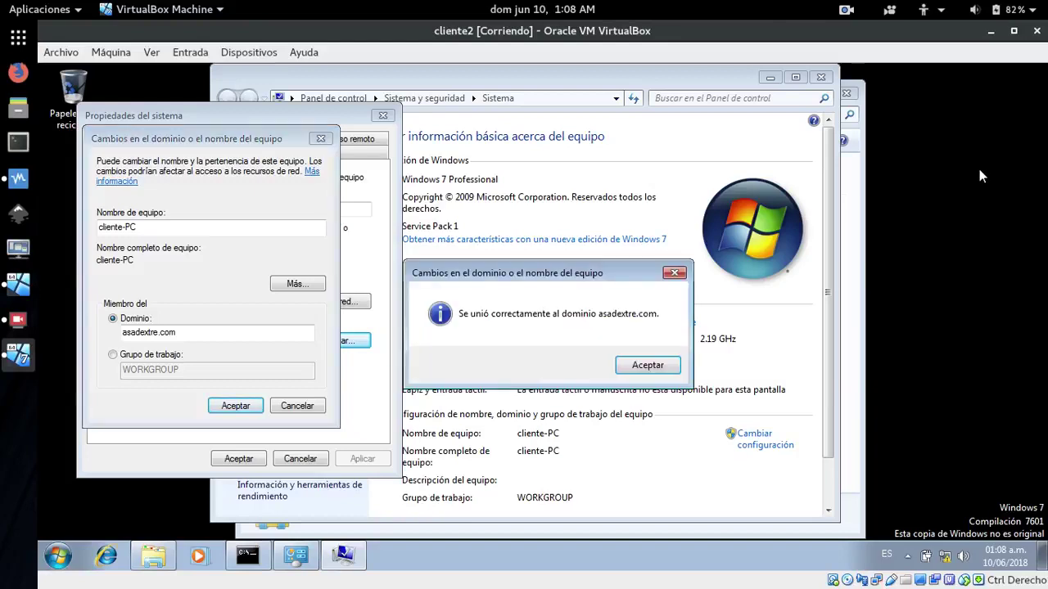
Acknowledge the asadextre.com welcome and restart notices, close System Properties, and restart now
click(646, 366)
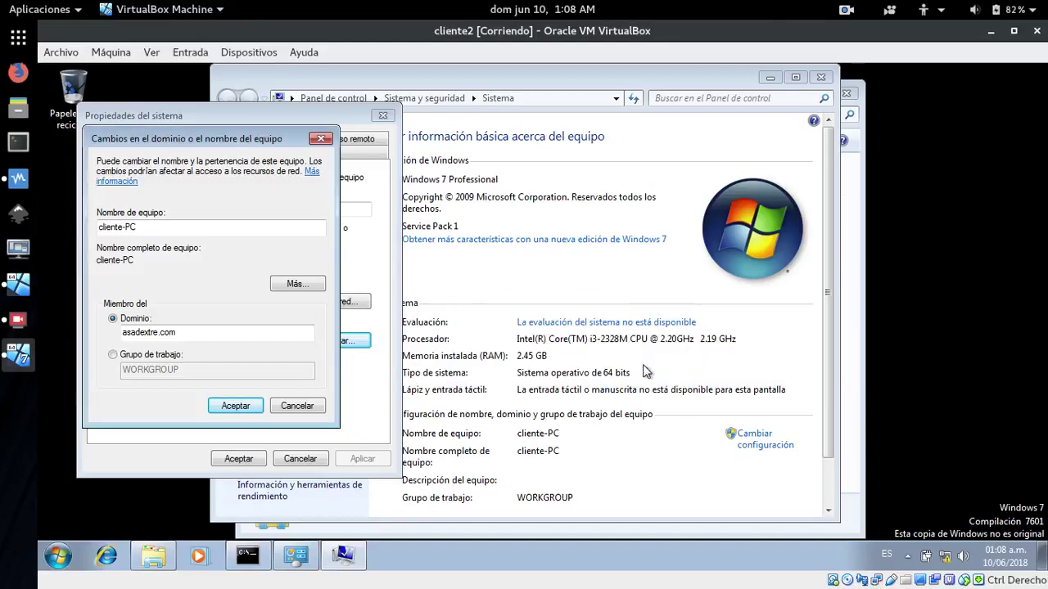
click(235, 406)
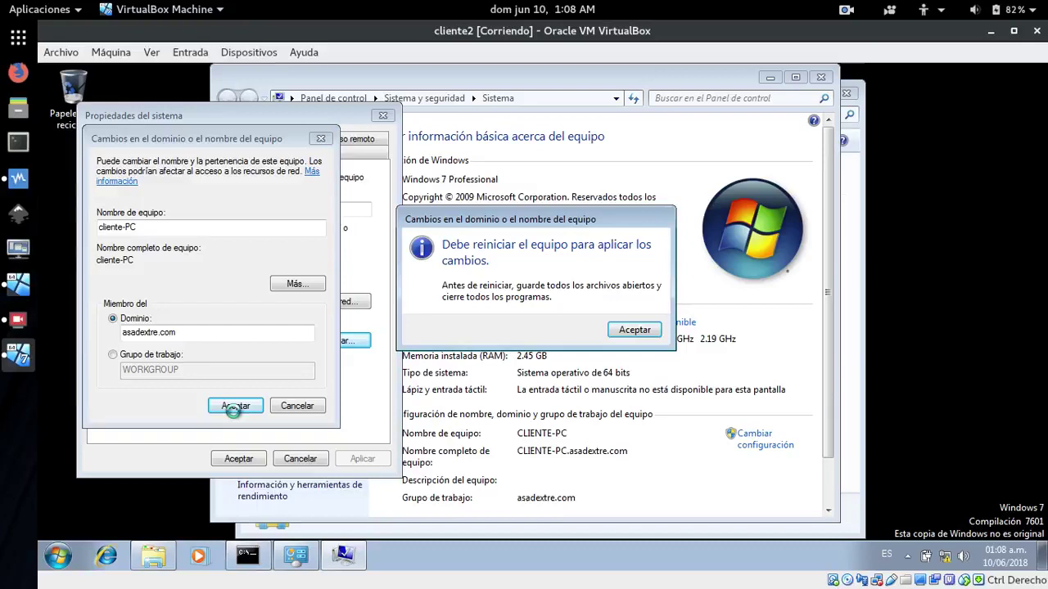
click(643, 332)
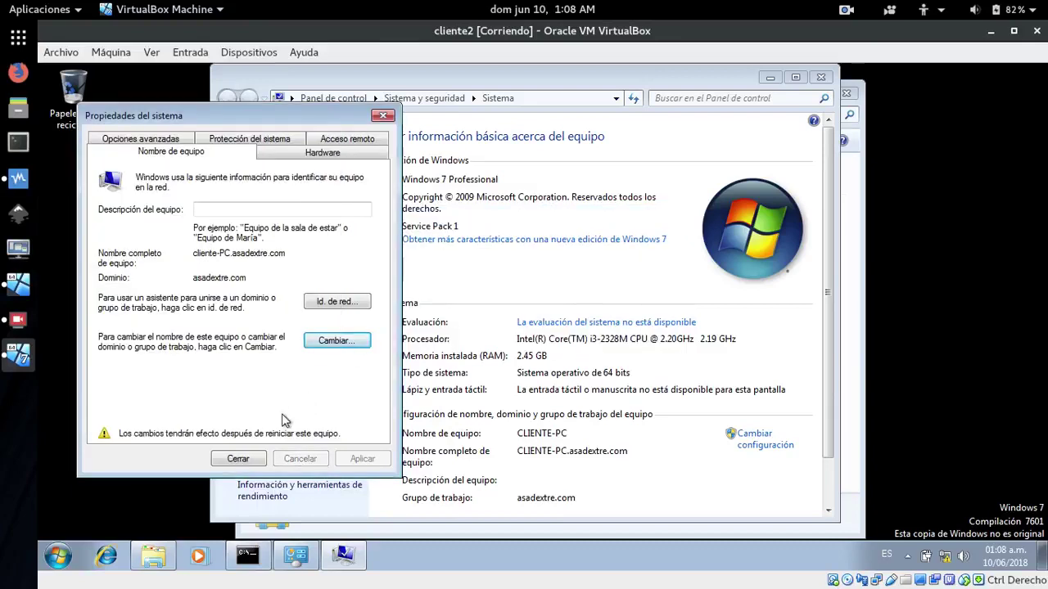
click(239, 459)
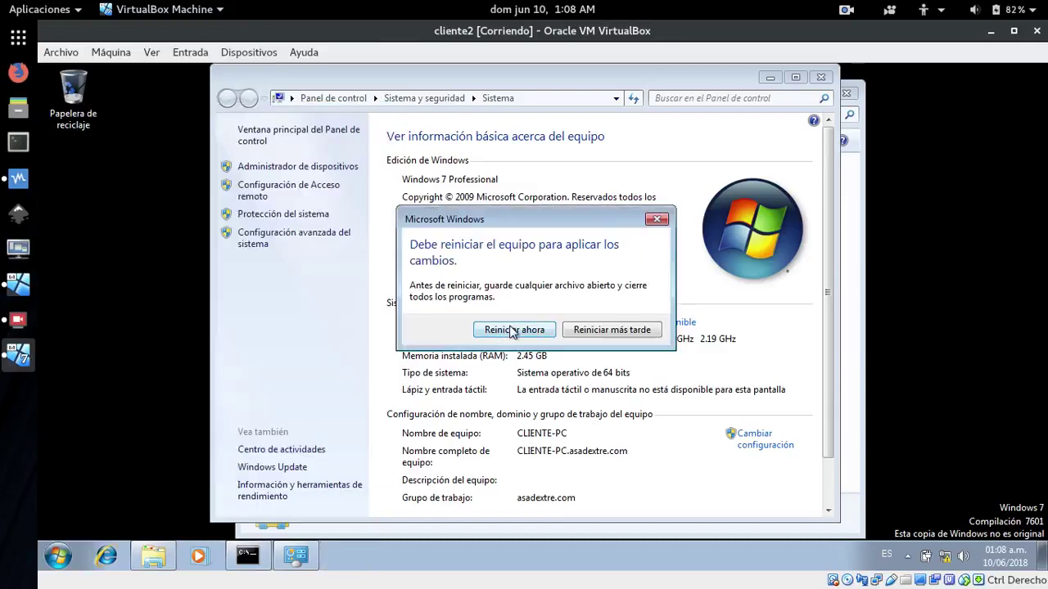
click(513, 330)
key(super+e)
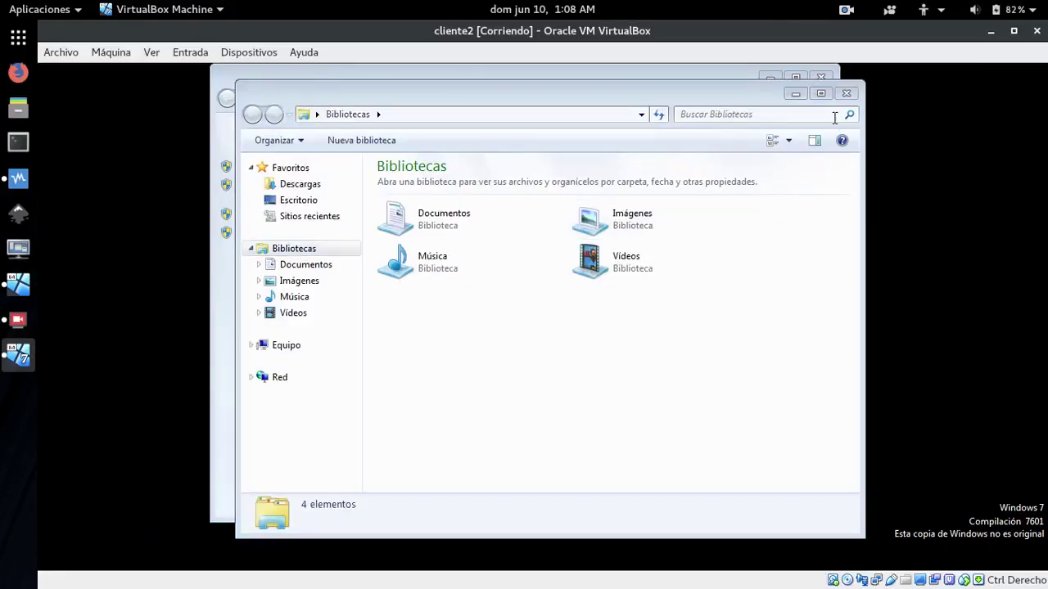
click(846, 93)
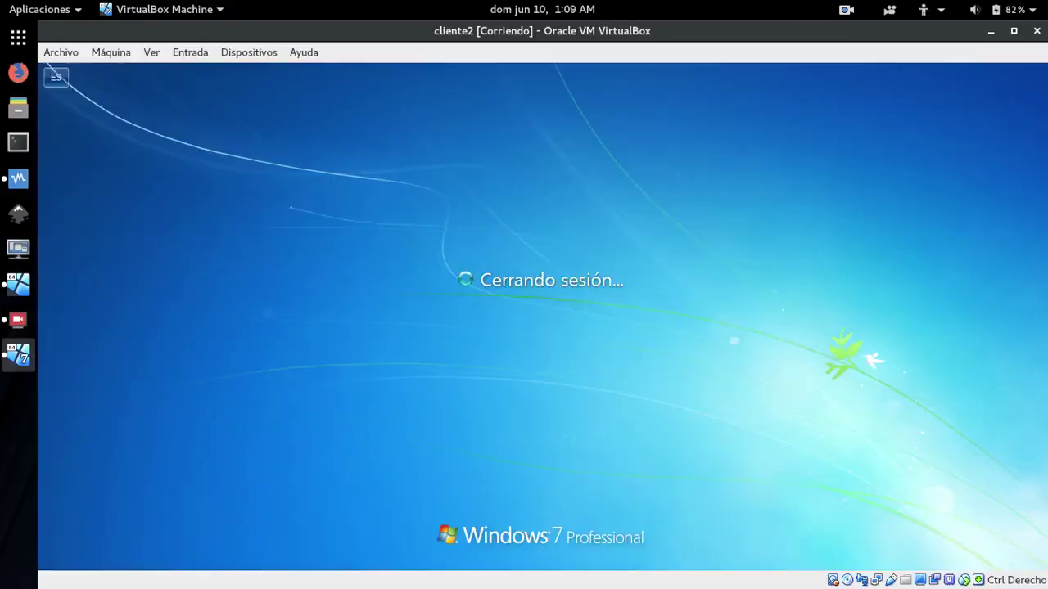
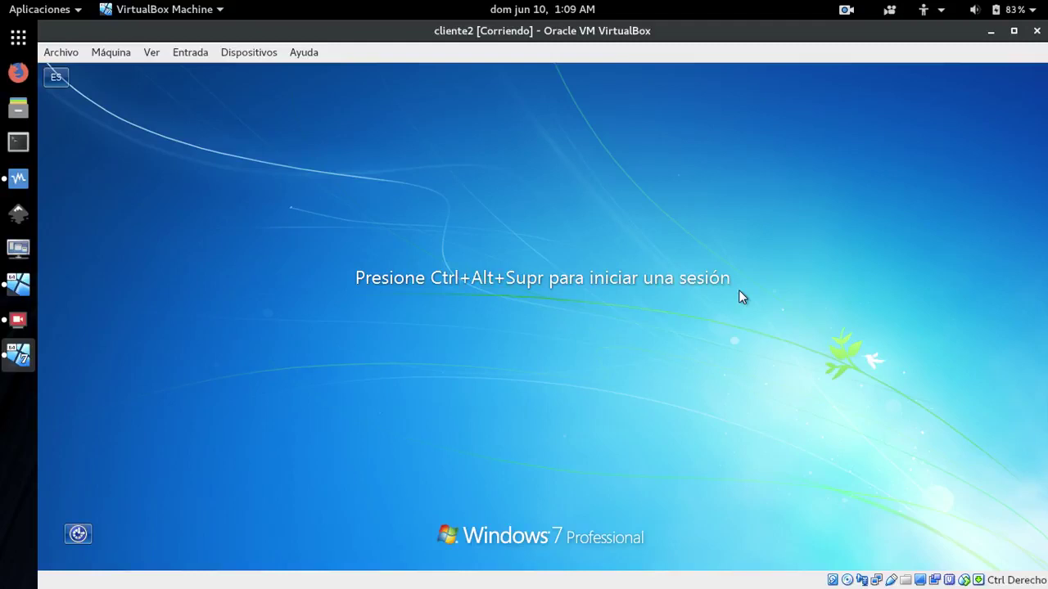
Sign in to cliente2 with the account password and dismiss the Windows activation prompt
key(ctrl+alt+Delete)
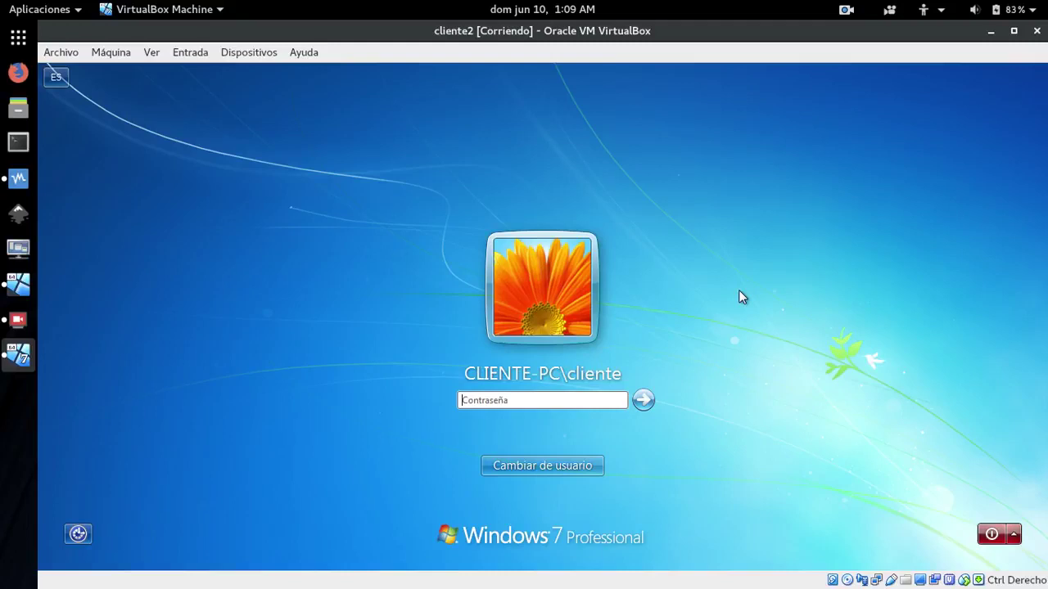
text(1234)
key(Return)
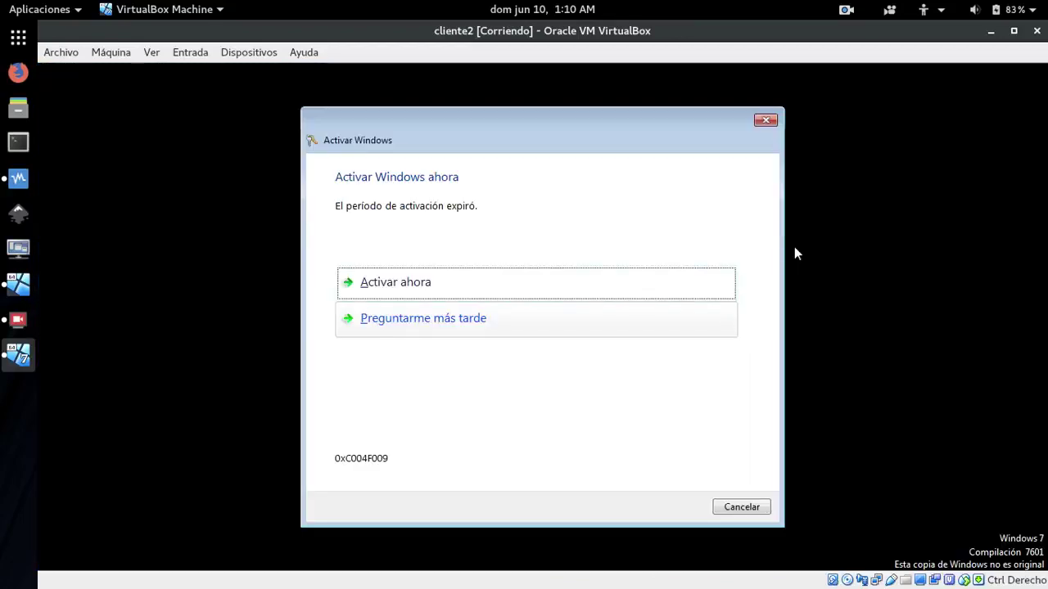
click(751, 508)
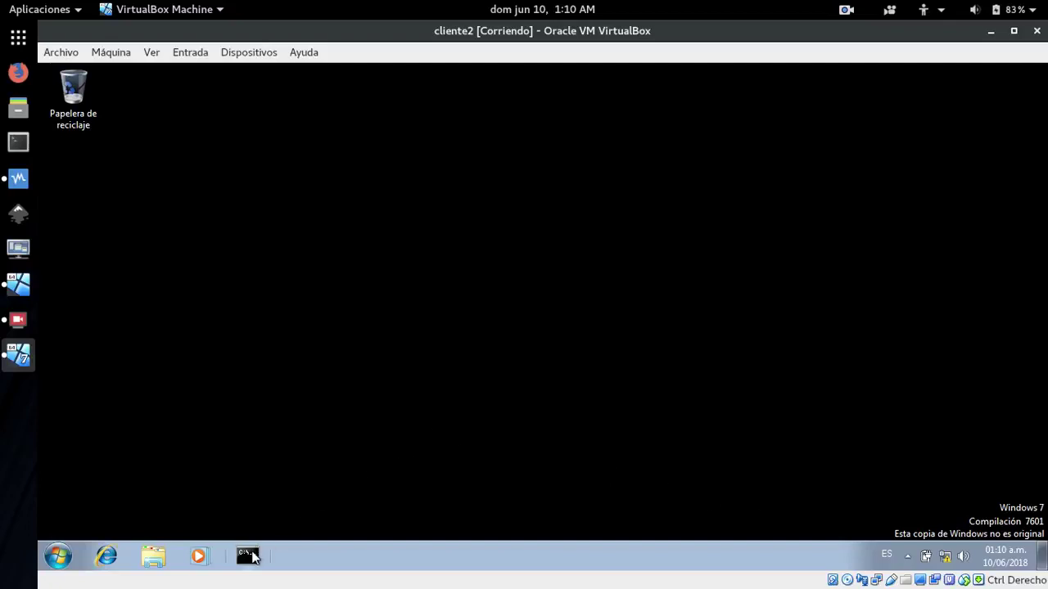
Check in Equipo's properties that the client belongs to asadextre.com, then switch to S1
click(149, 561)
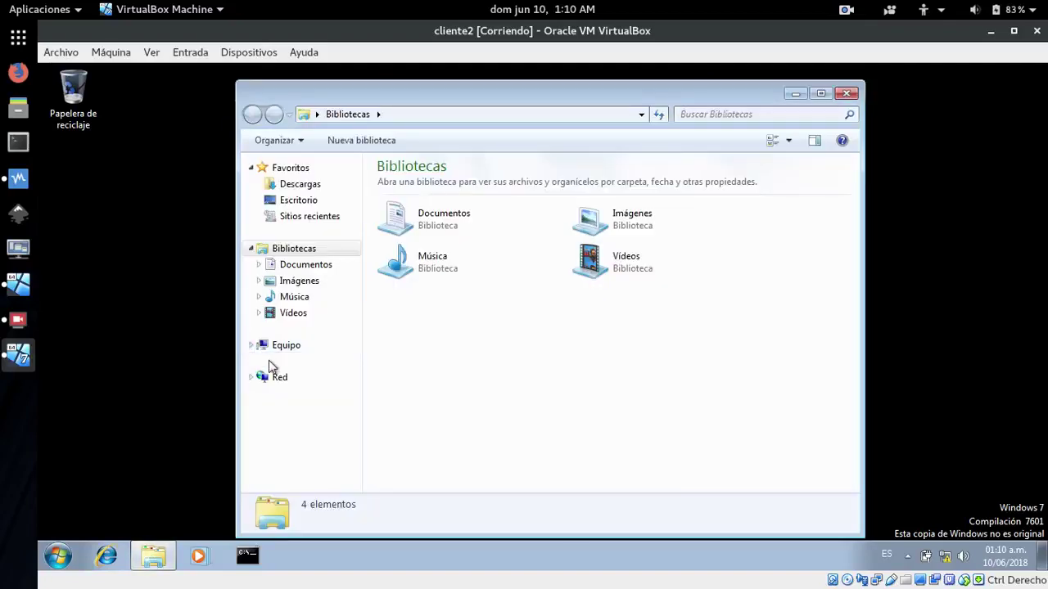
right_click(286, 350)
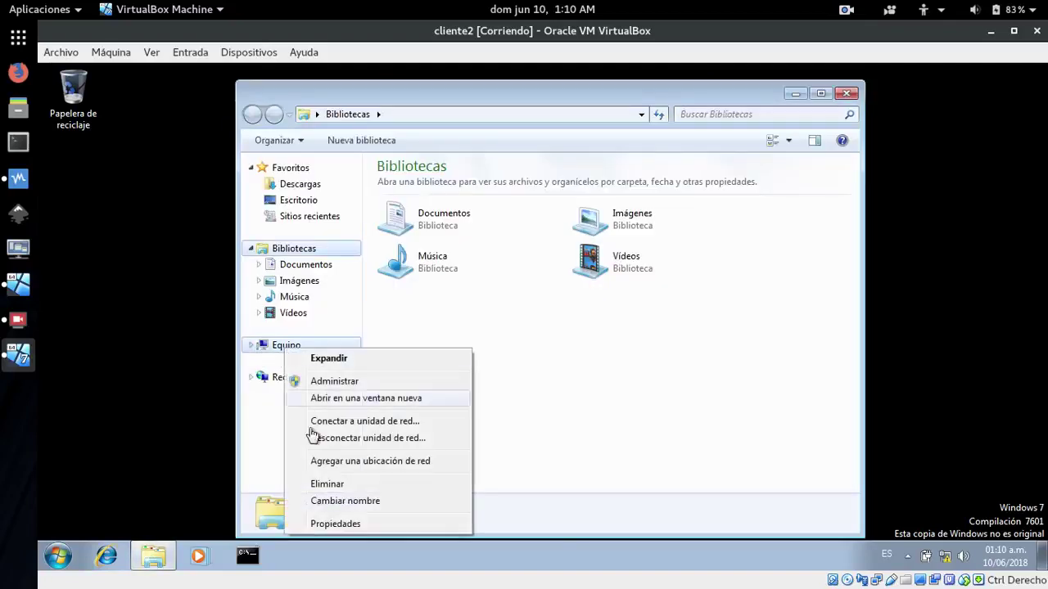
click(332, 522)
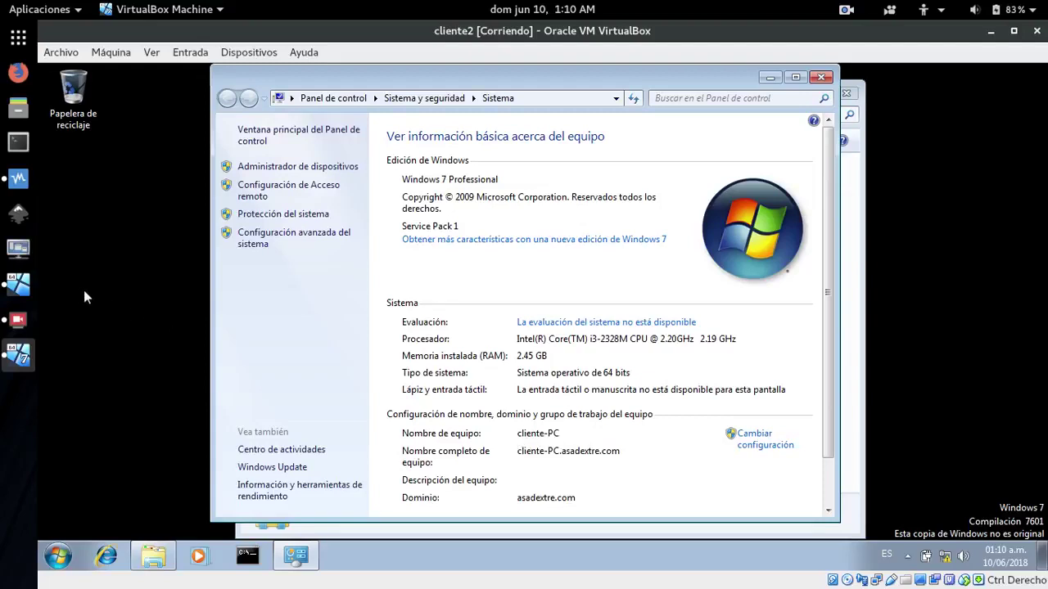
click(18, 288)
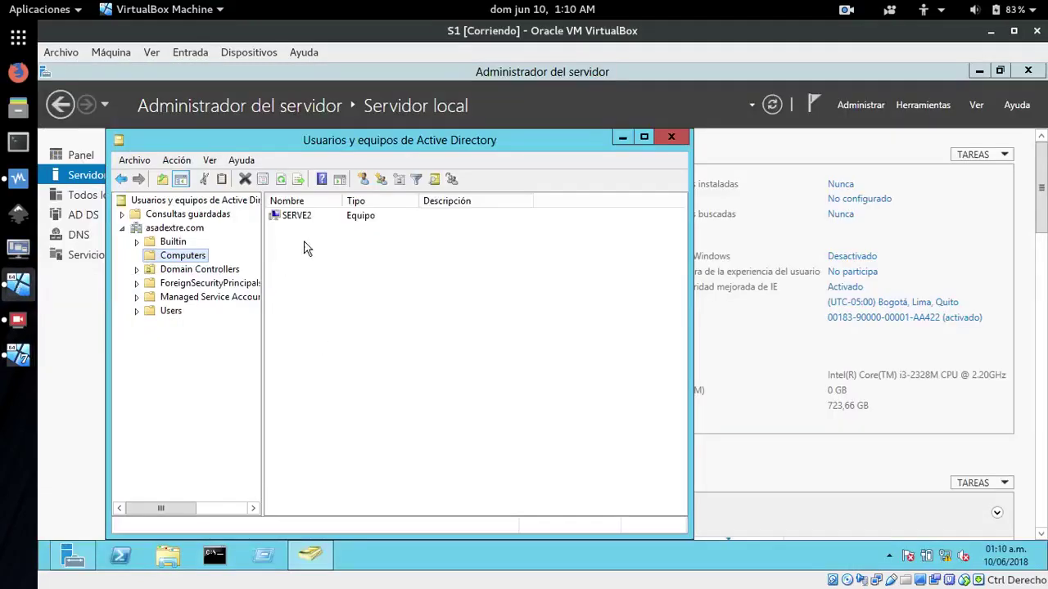
Refresh Computers to show CLIENTE-PC, then ping 172.29.102.4 from a server command prompt
click(280, 180)
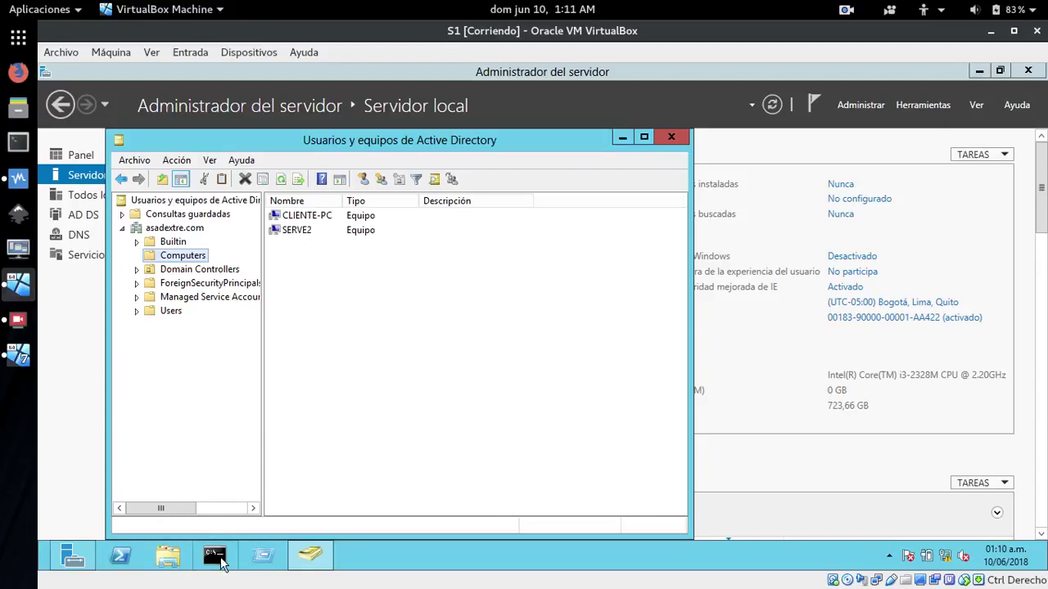
click(216, 557)
drag(361, 164, 604, 278)
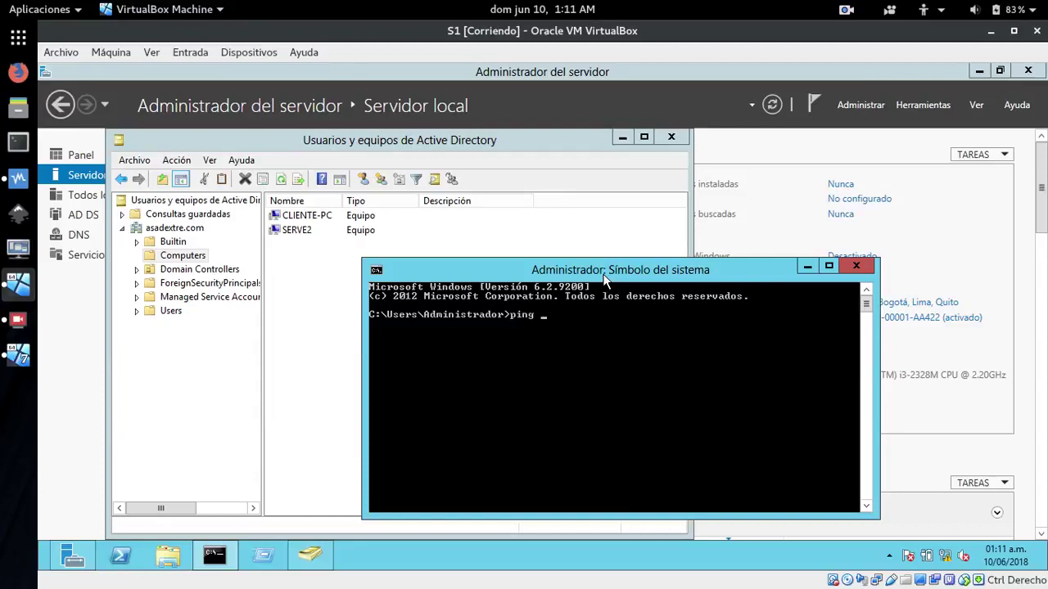
text(ping 172.29.102.4)
key(Return)
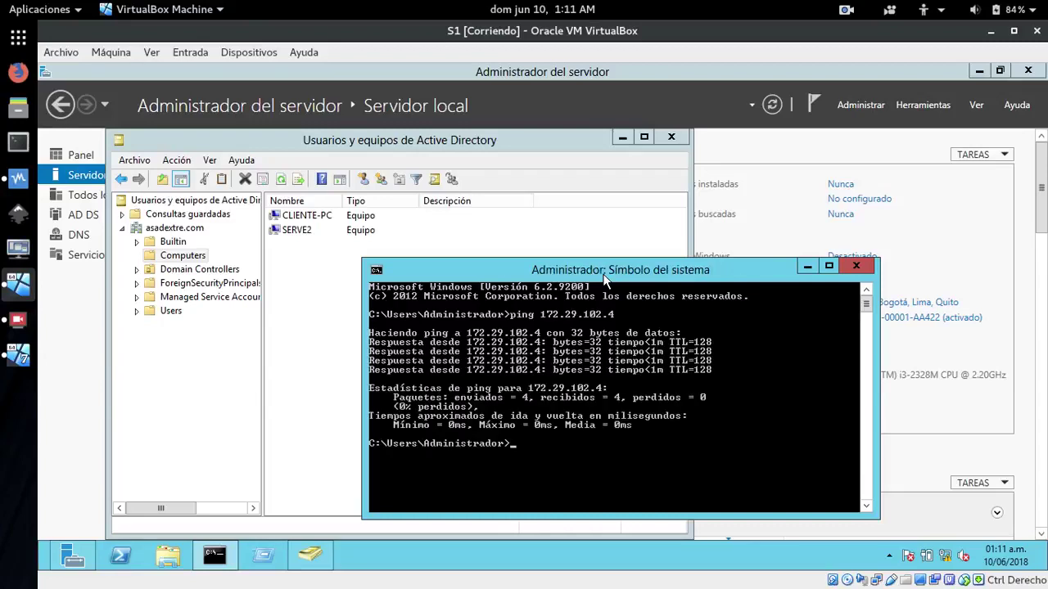
click(807, 266)
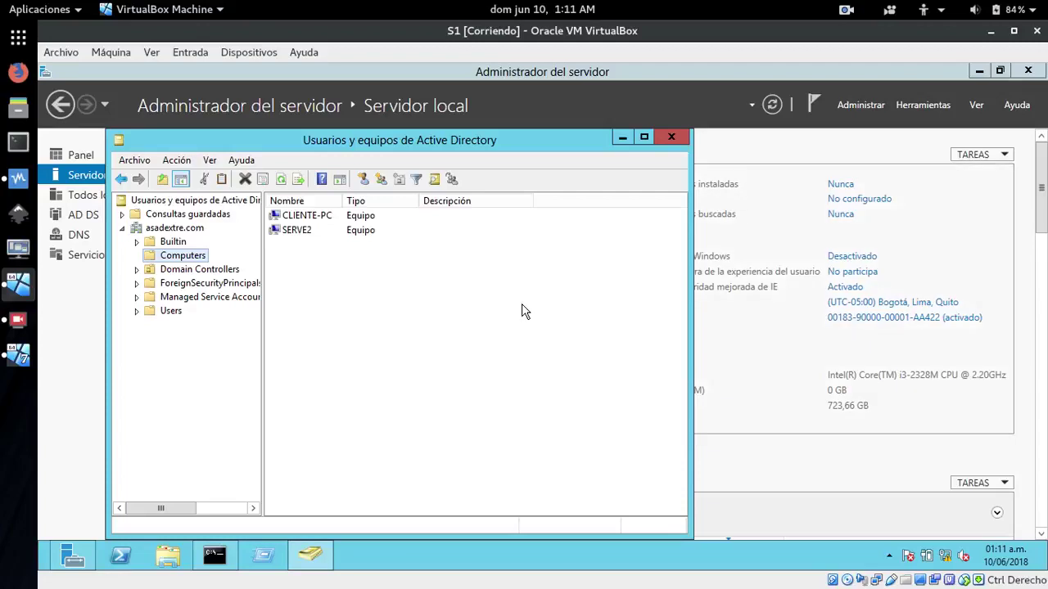
On cliente2, close the System and Bibliotecas windows and shut the client down with Apagar
click(24, 362)
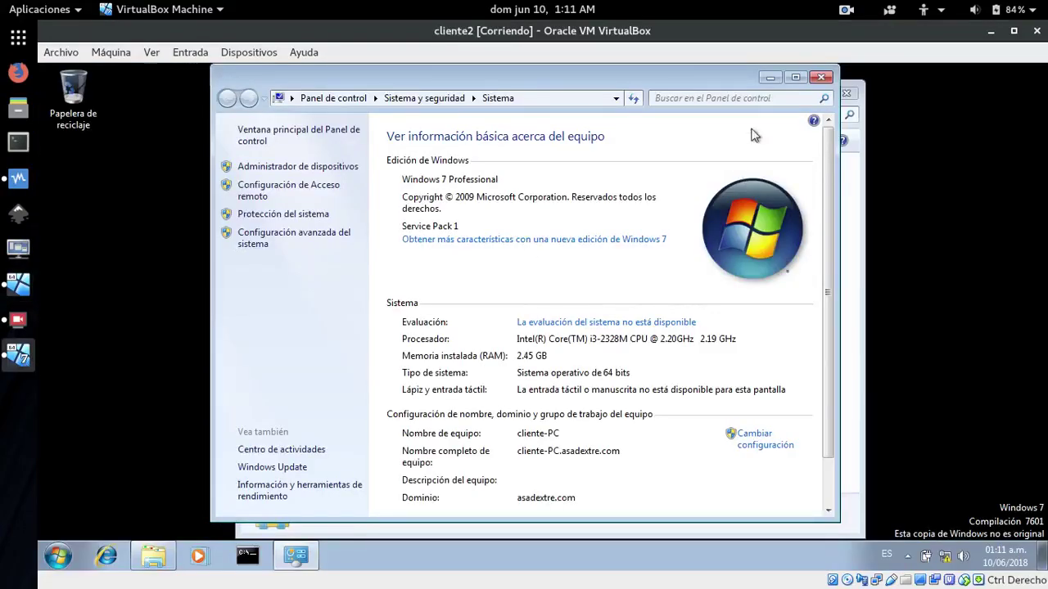
click(820, 77)
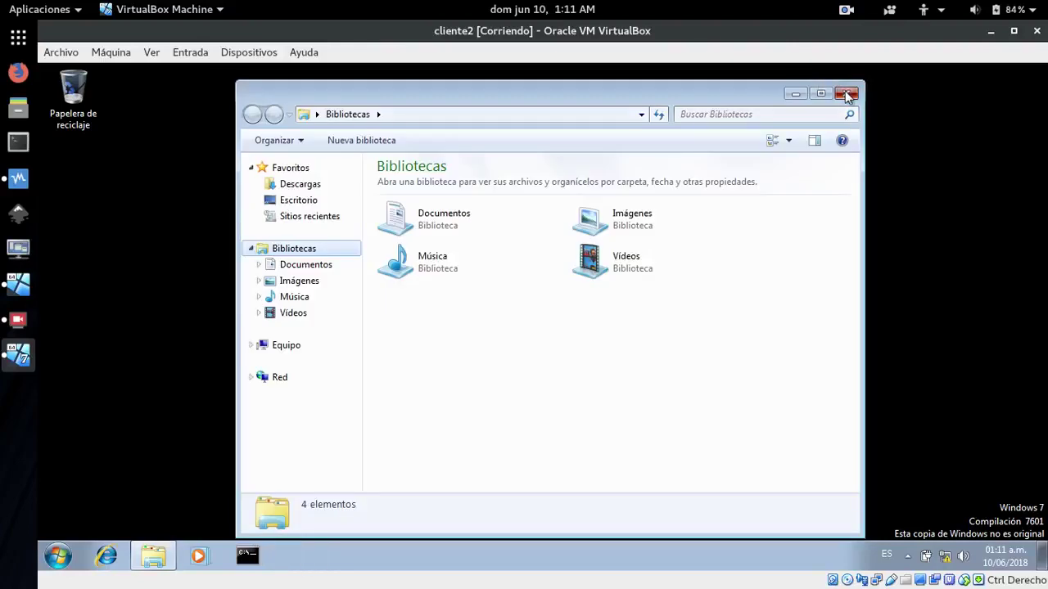
click(848, 95)
click(57, 557)
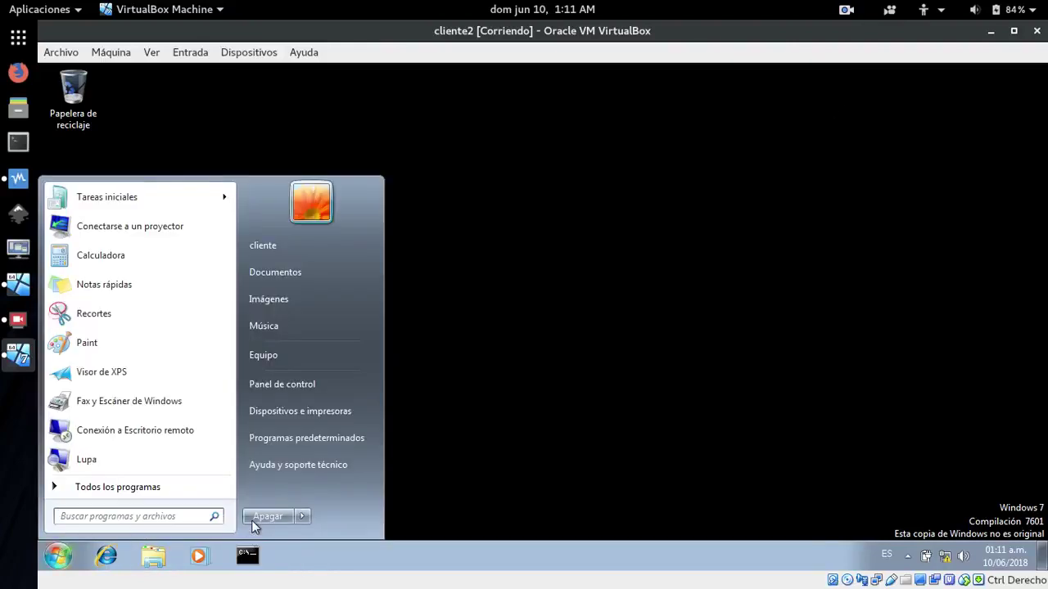
click(259, 517)
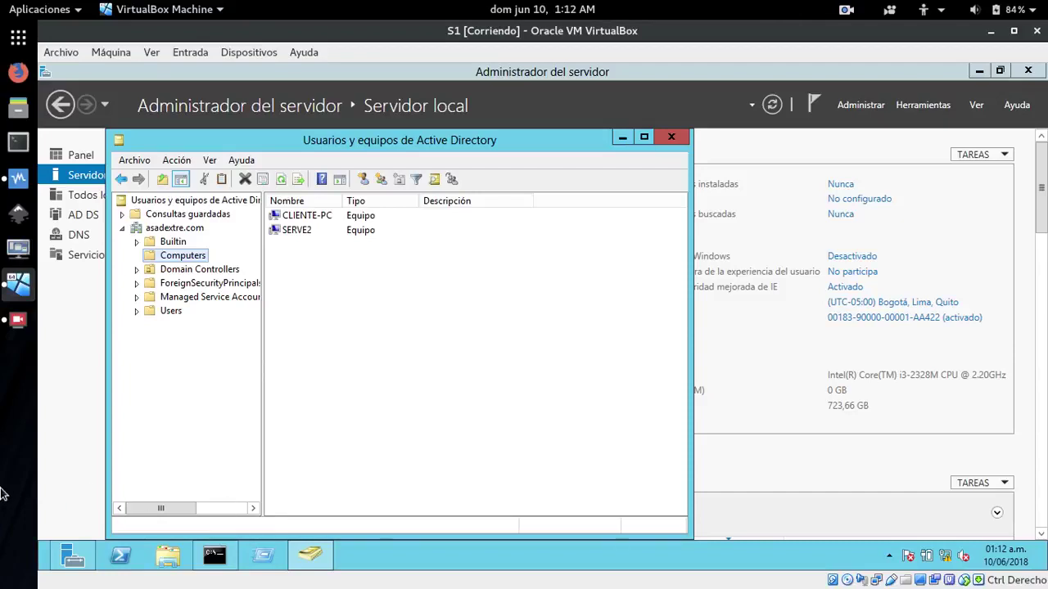
From Server Manager's DNS page, open DNS Manager, expand S1 to view its zones, then close it
click(622, 137)
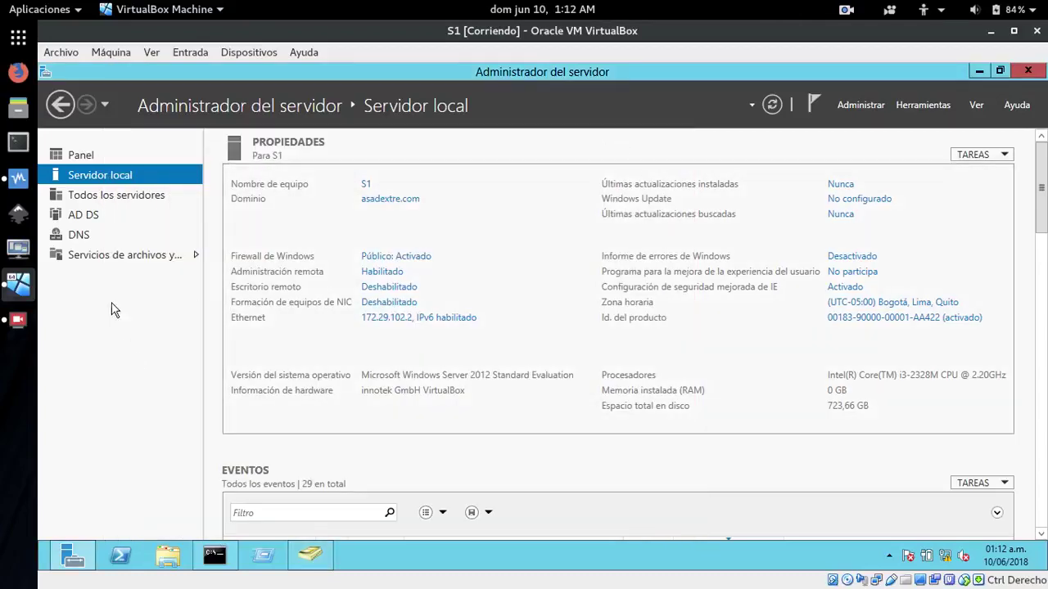
click(80, 237)
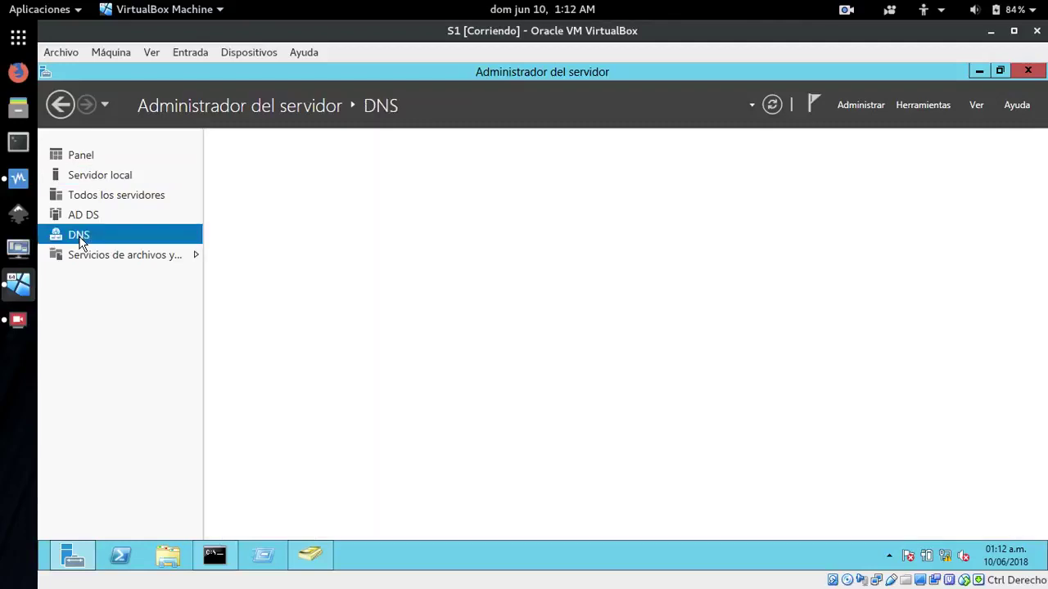
click(905, 105)
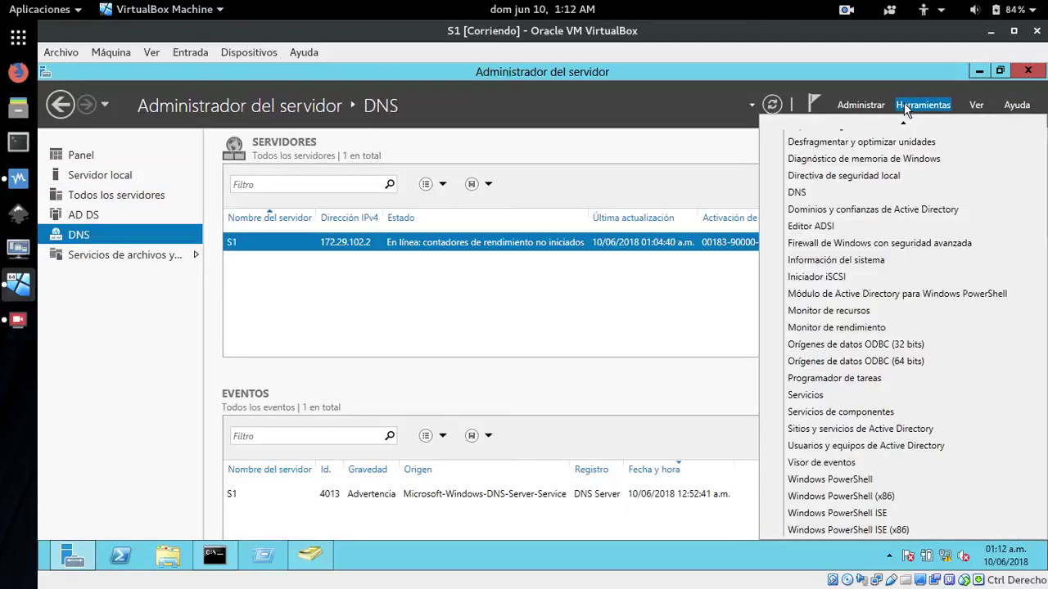
scroll(917, 164, up, 5)
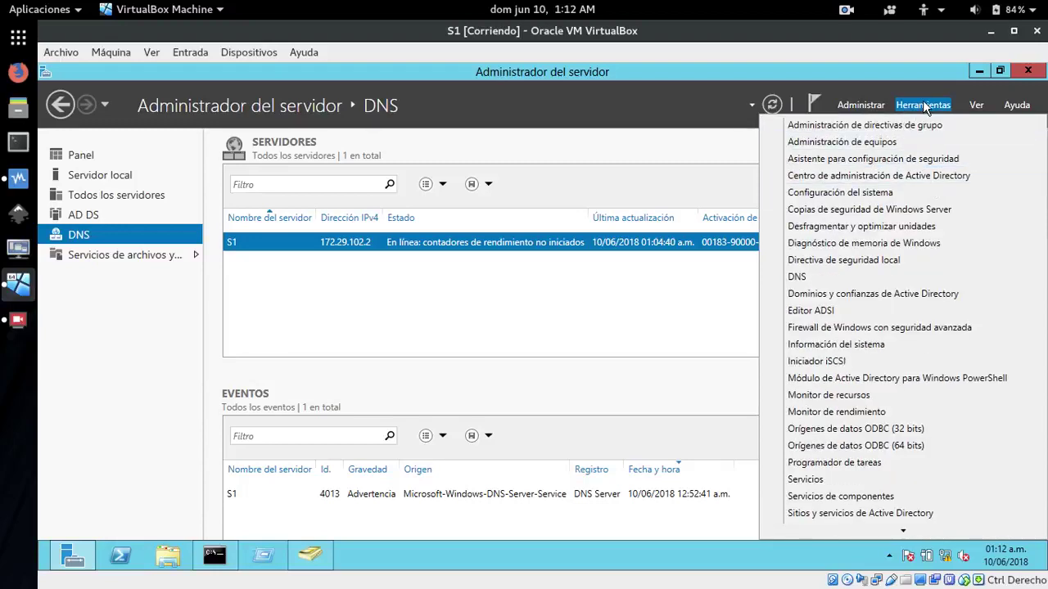
click(798, 278)
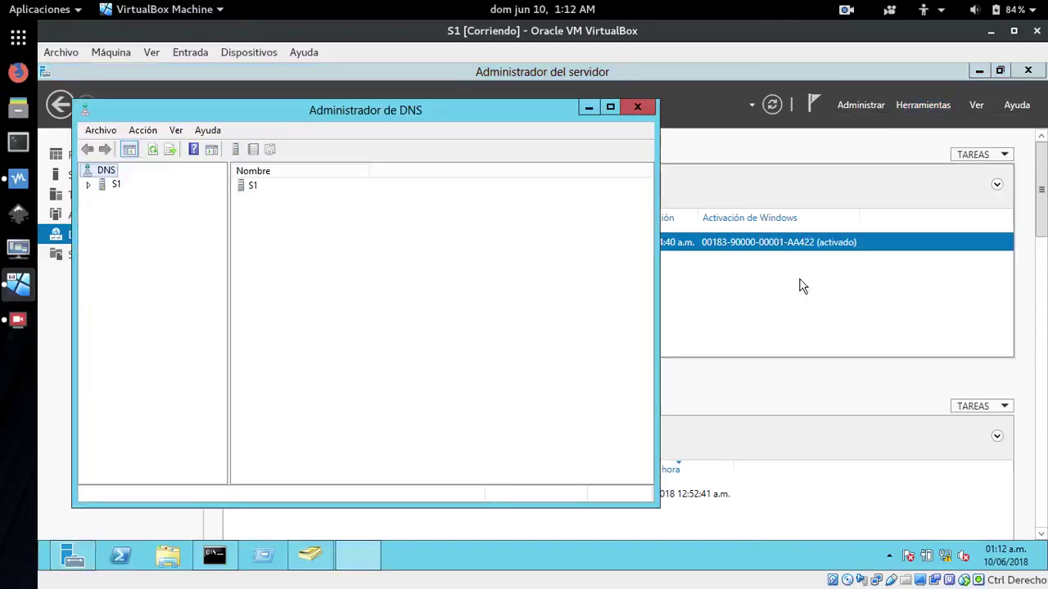
click(89, 186)
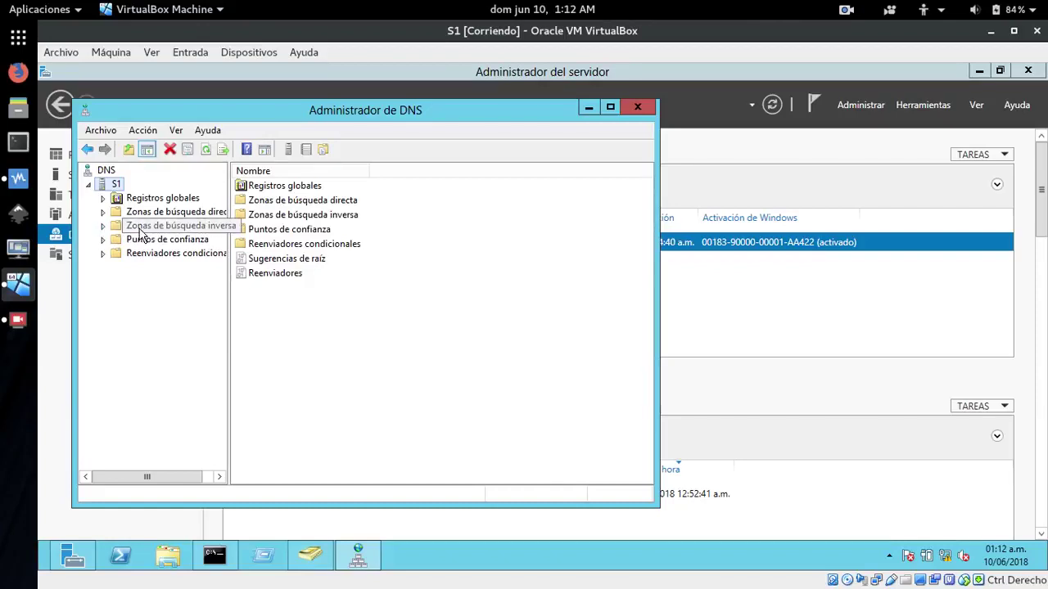
click(639, 107)
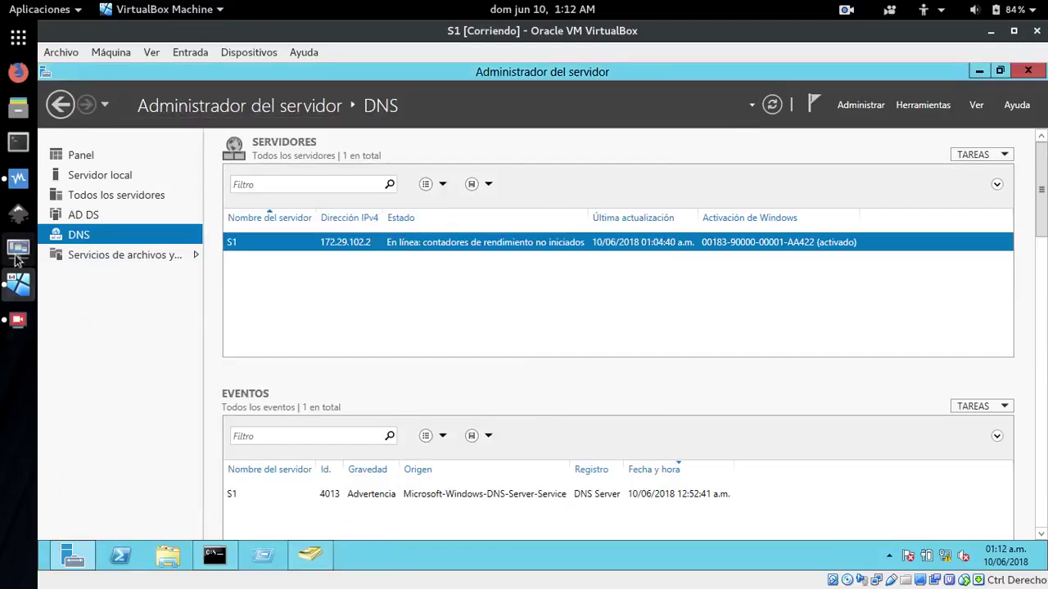
click(17, 180)
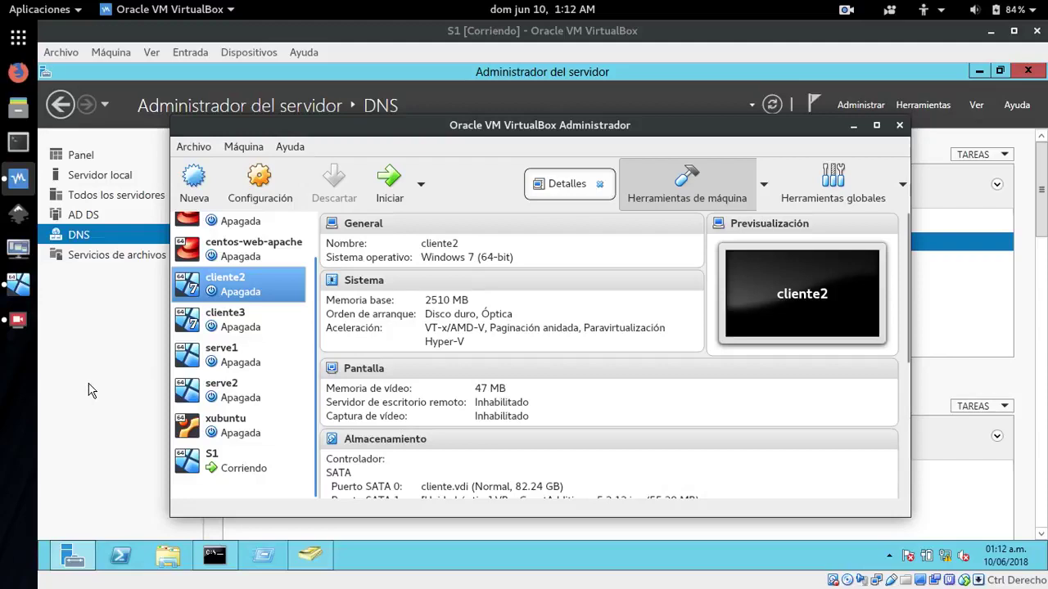
Start serve2 with Inicio desacoplado, then minimize its window and the VirtualBox Manager
click(222, 392)
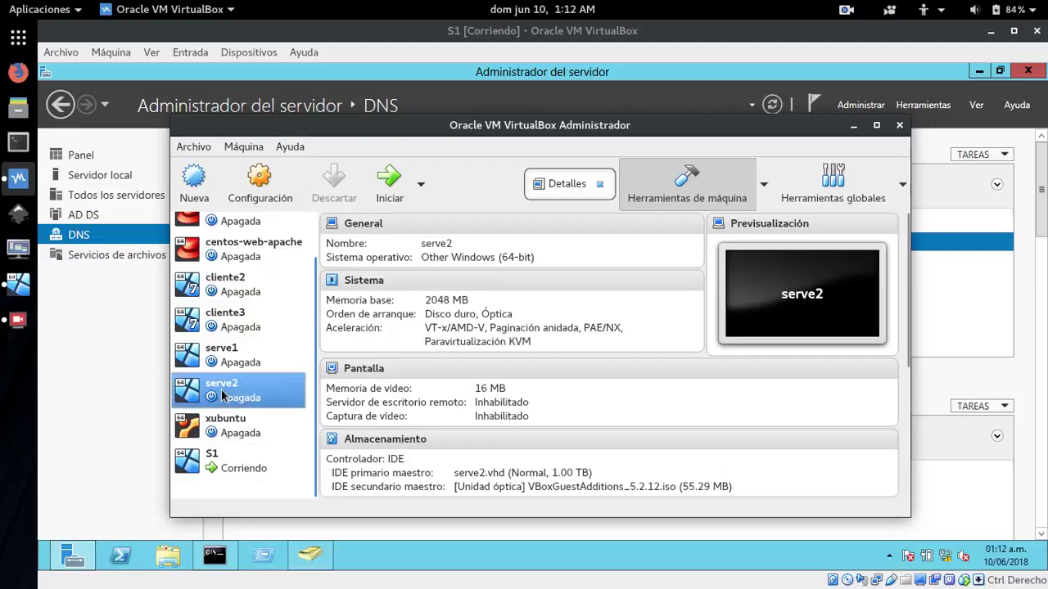
click(421, 183)
click(414, 272)
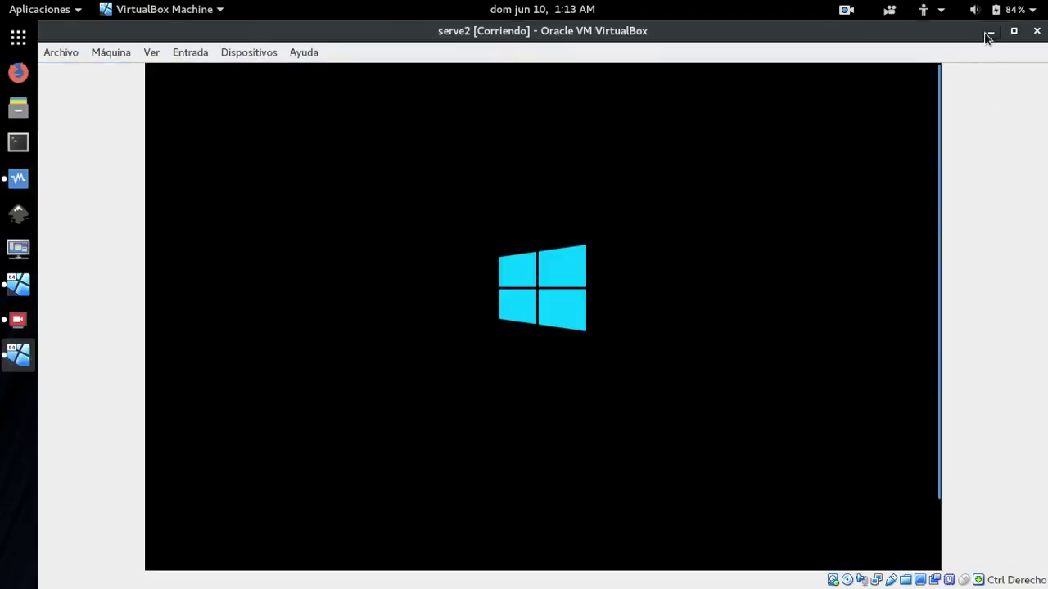
click(991, 31)
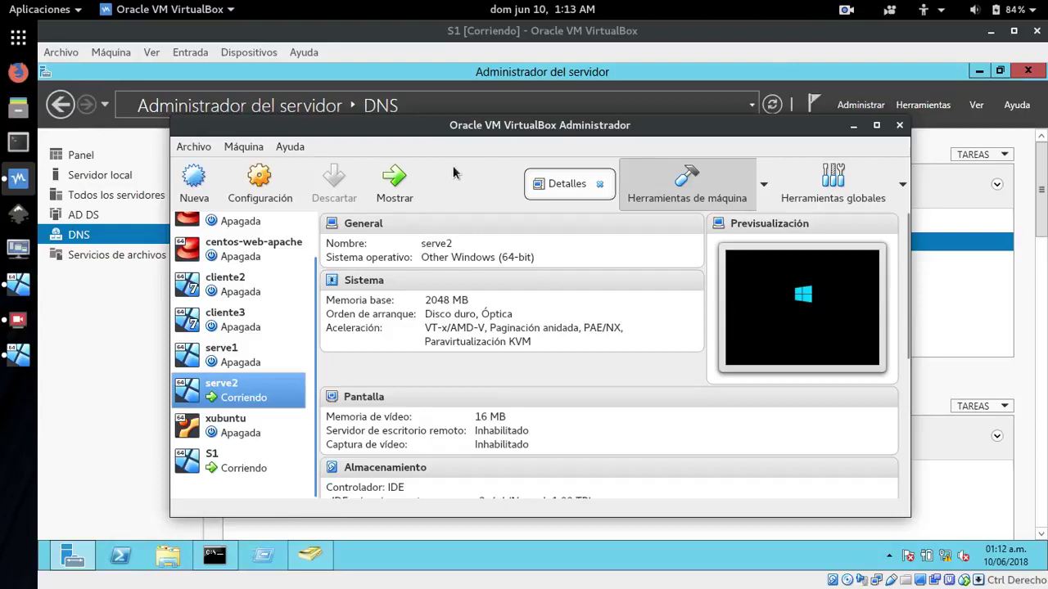
click(850, 127)
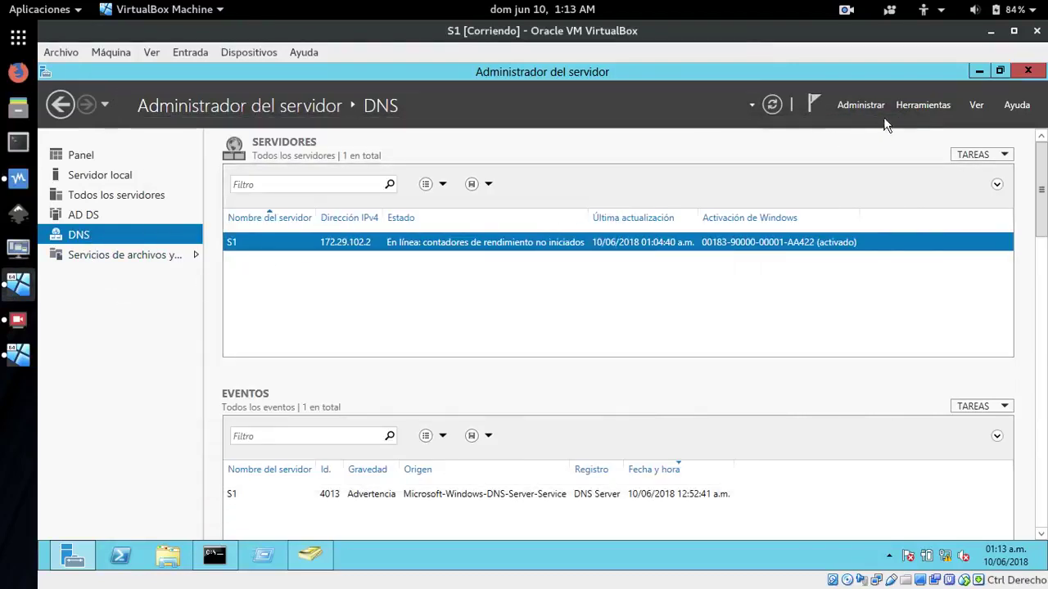
Open DNS Manager and start a new zone under Zonas de búsqueda inversa
click(924, 104)
click(795, 278)
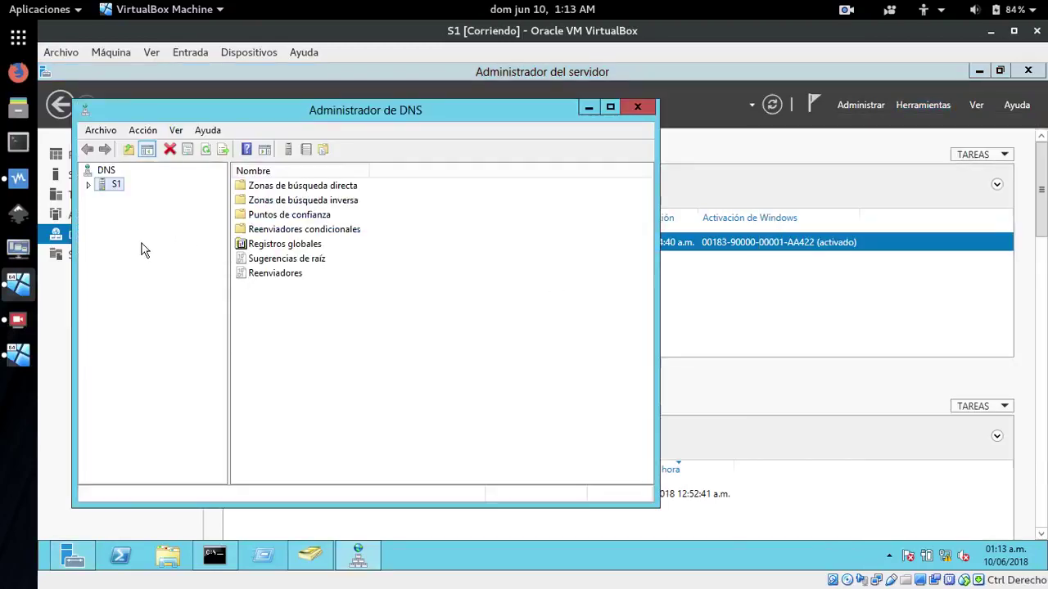
click(88, 185)
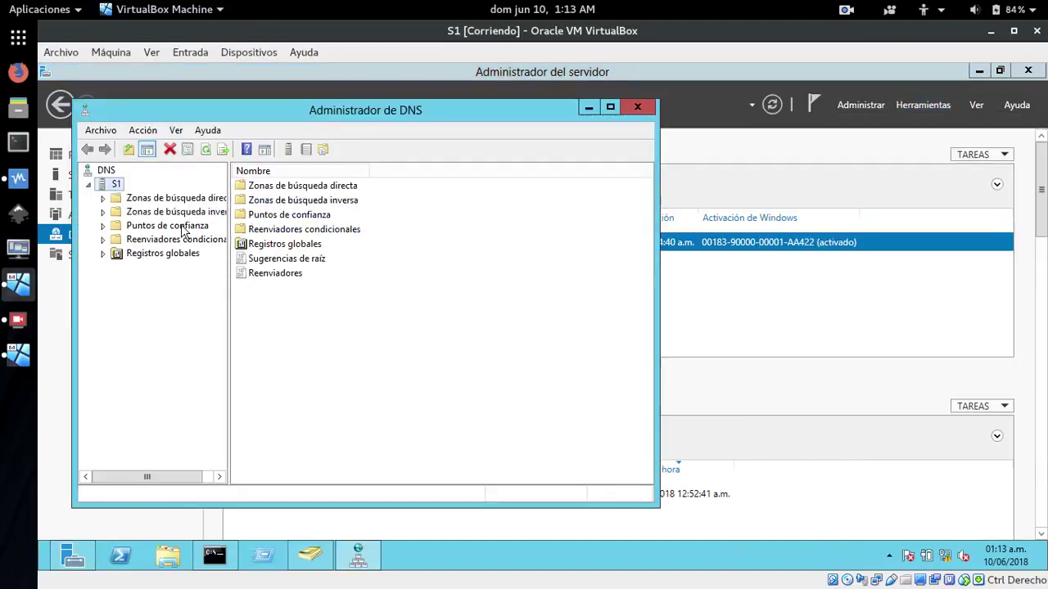
click(115, 216)
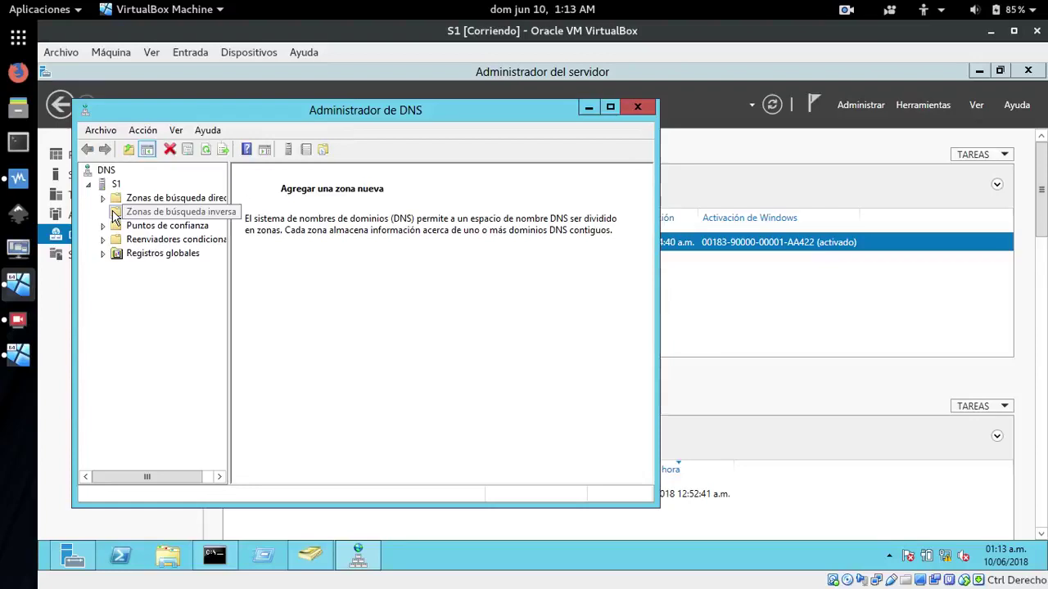
right_click(115, 218)
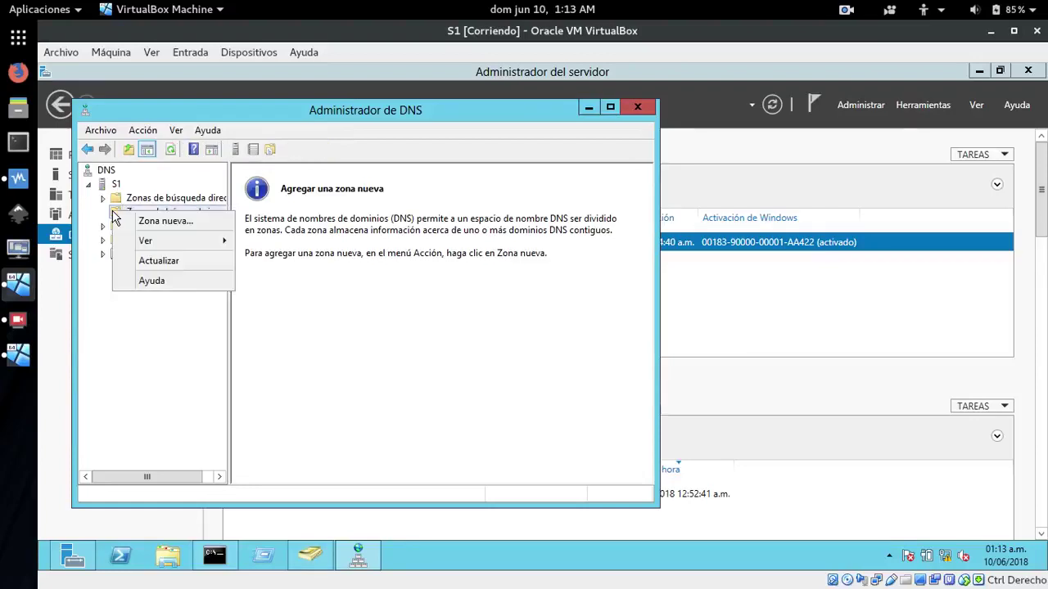
click(160, 221)
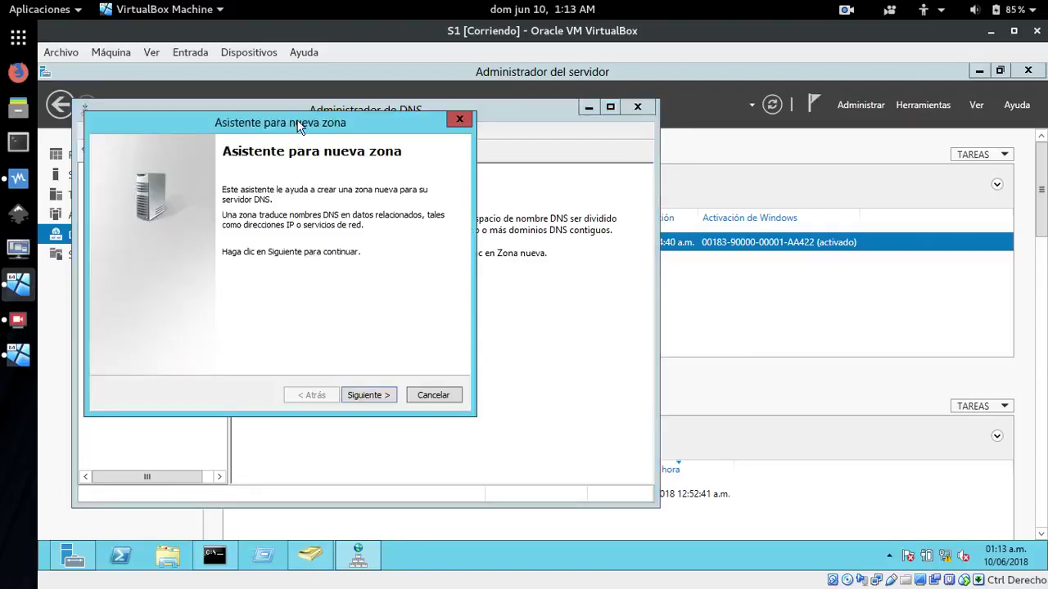
Finish the wizard as an IPv4 zone for network 172.29.102 allowing all dynamic updates
click(433, 455)
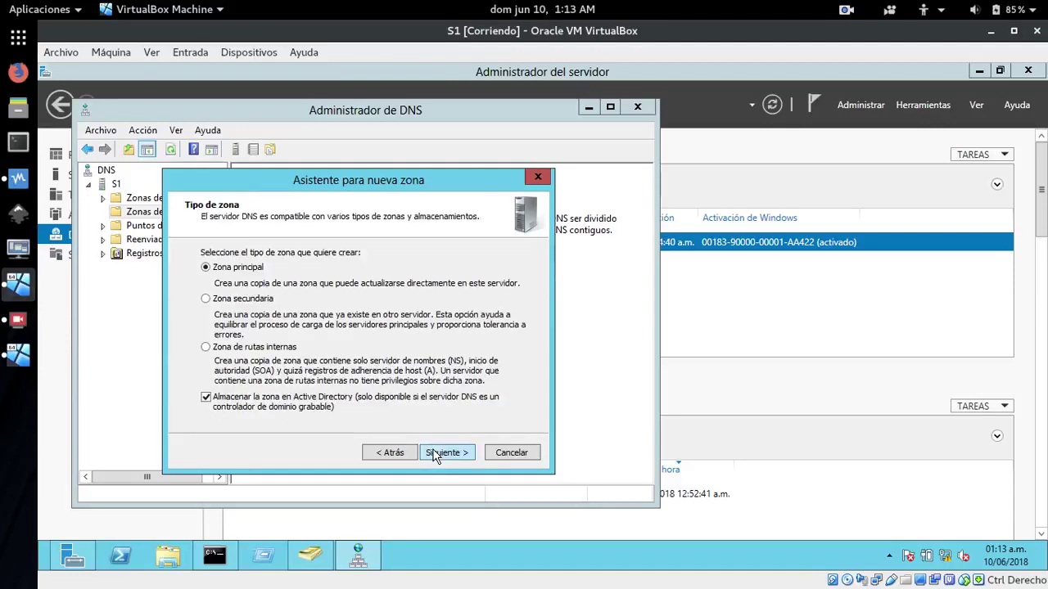
click(435, 455)
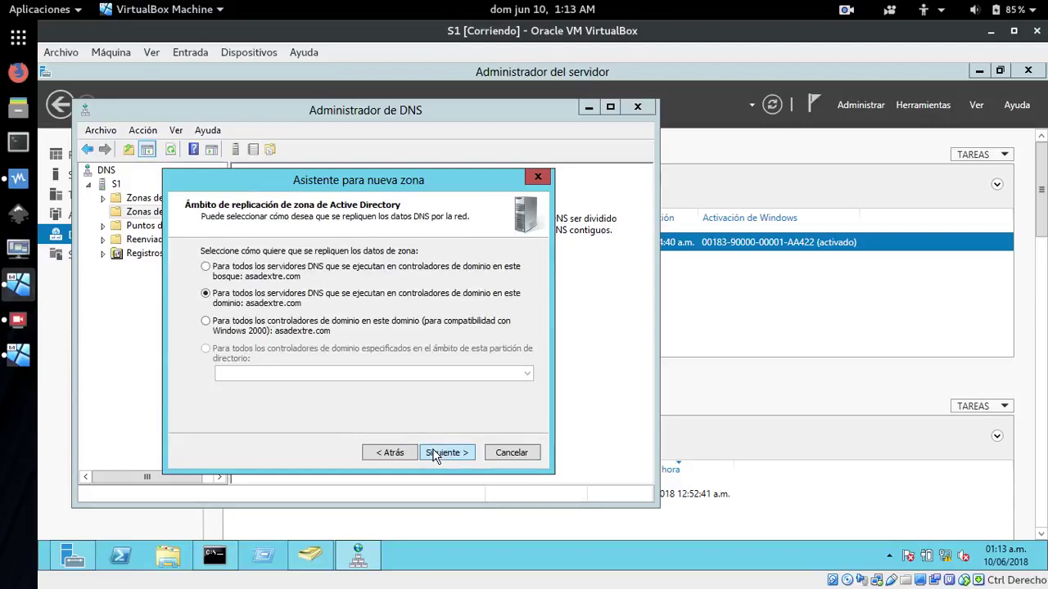
click(435, 455)
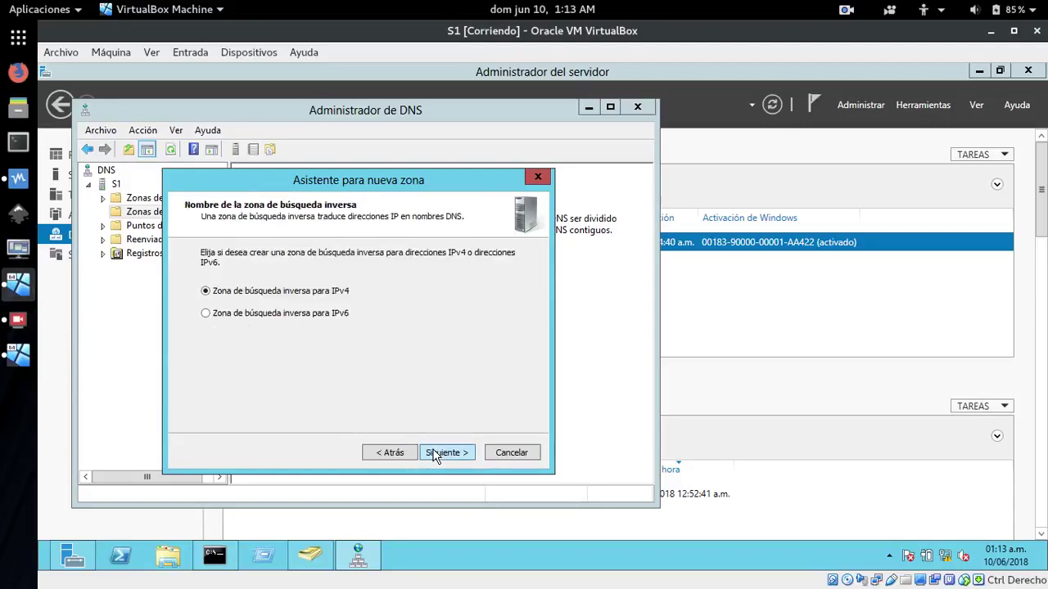
click(433, 455)
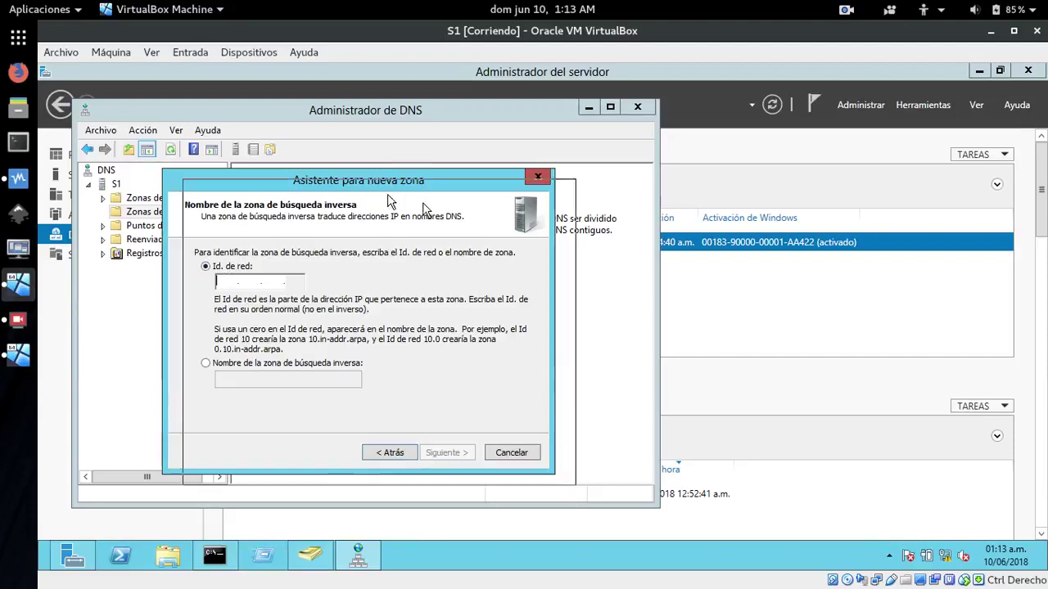
drag(362, 181, 452, 214)
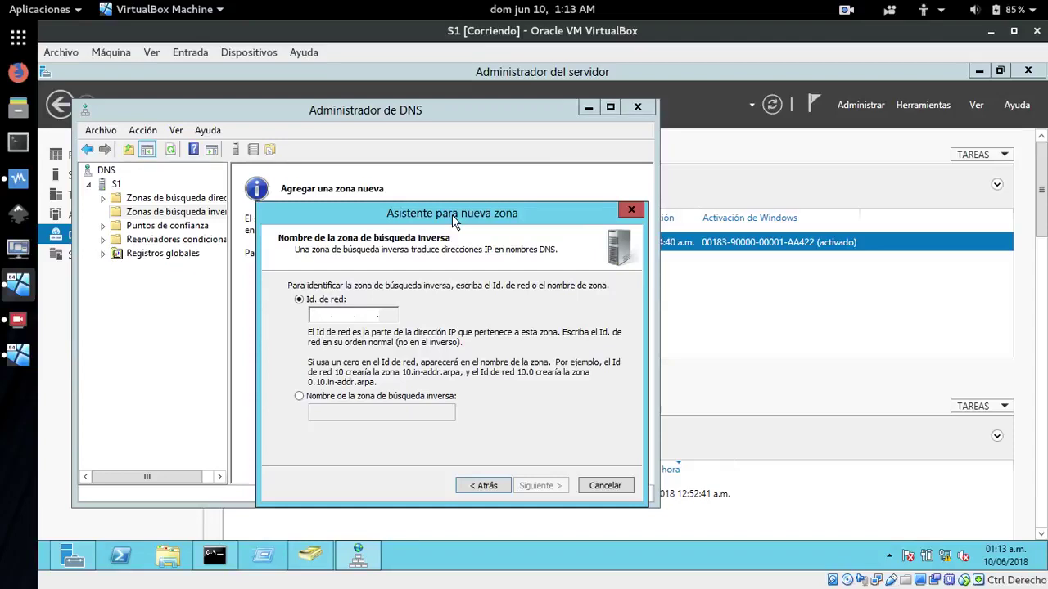
text(172 .)
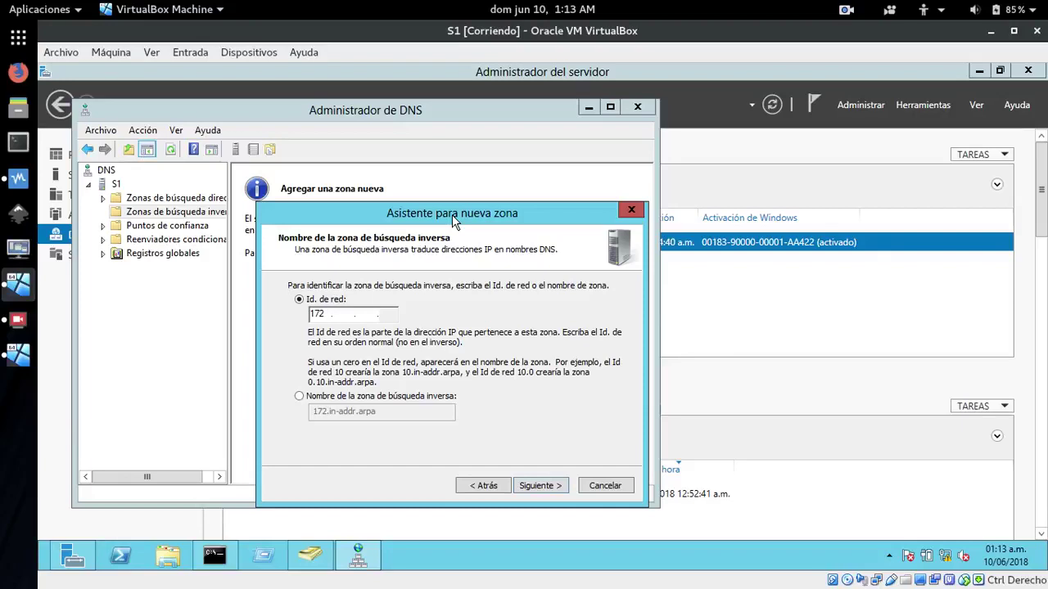
text(29 .102)
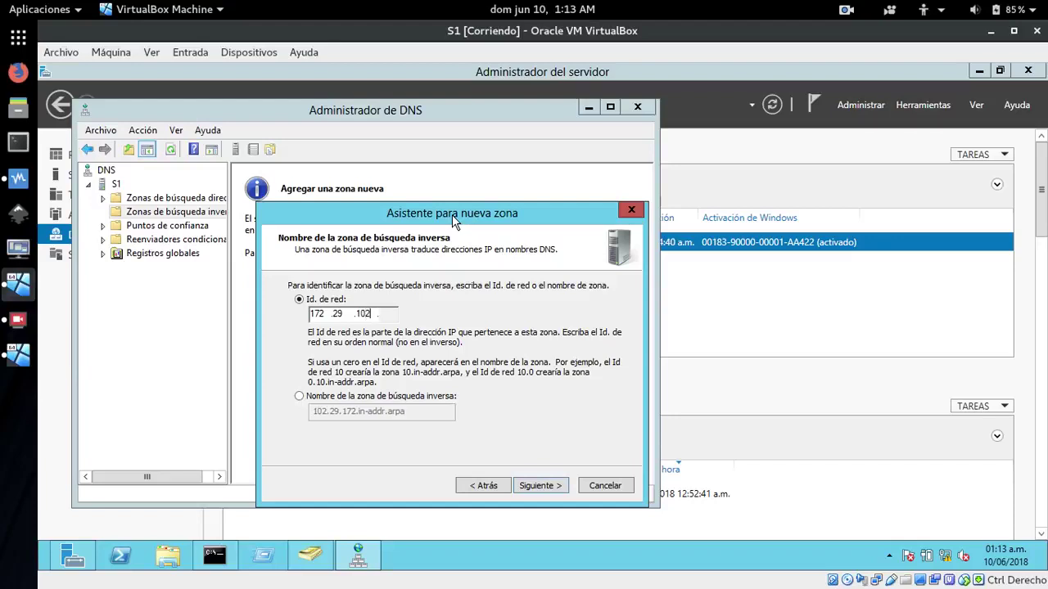
click(538, 488)
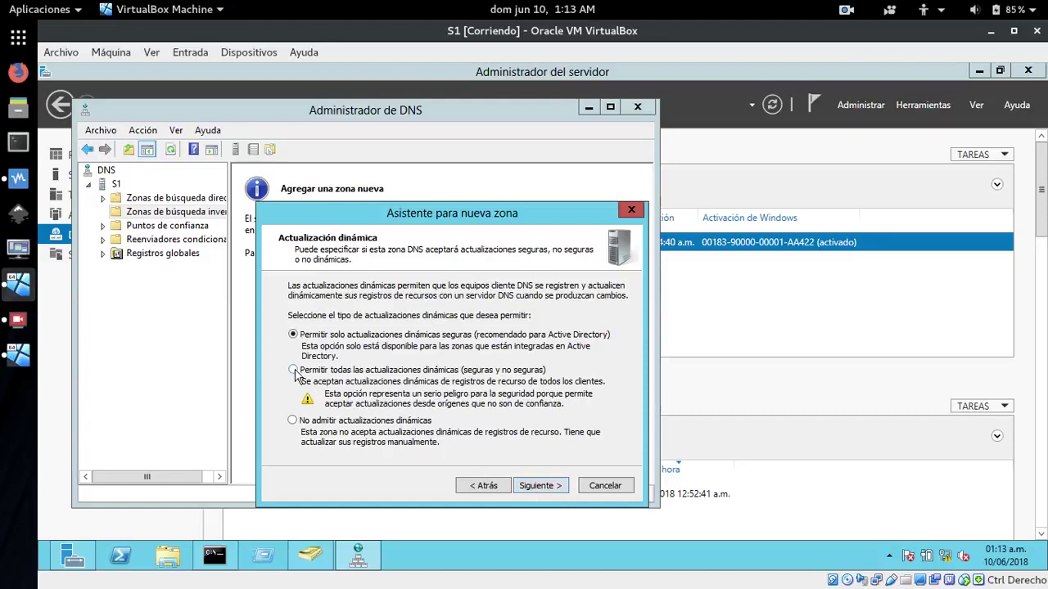
click(294, 370)
click(540, 487)
click(541, 486)
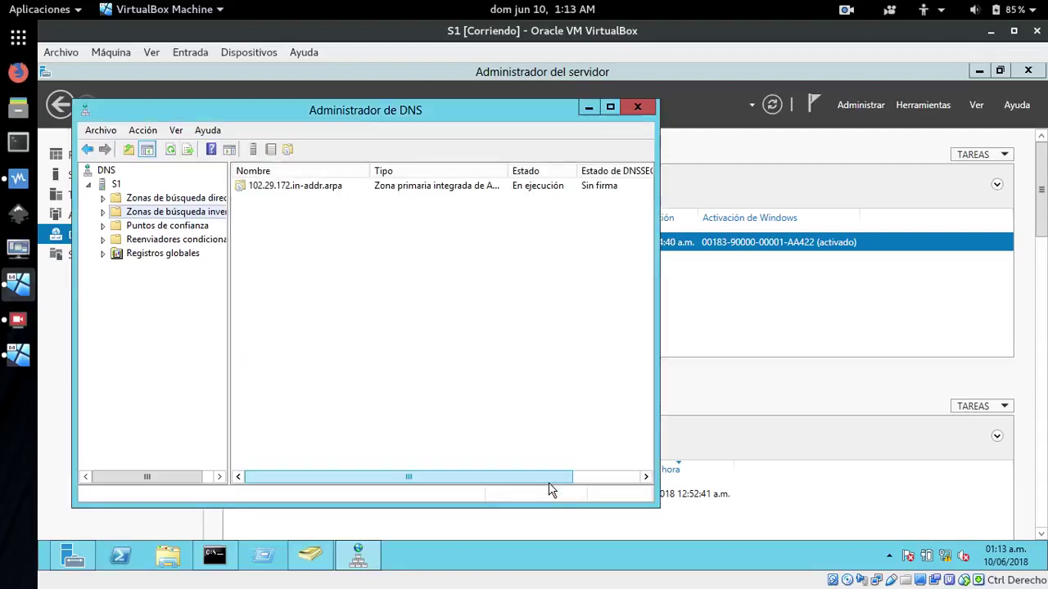
click(115, 201)
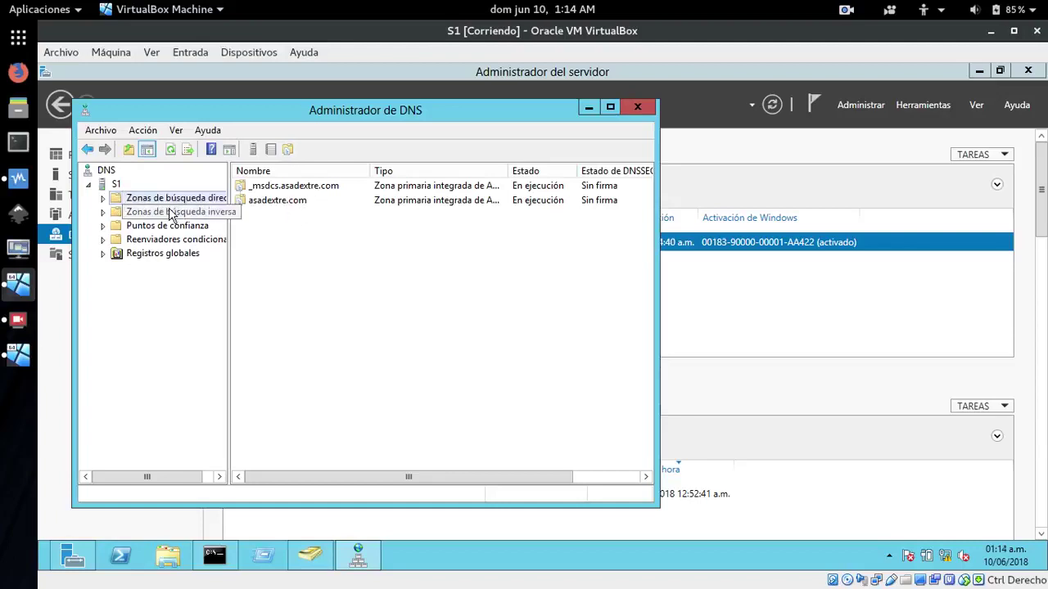
right_click(114, 199)
Create Active Directory primary zone dextre.com allowing all dynamic updates, then expand the forward zones
click(166, 208)
click(366, 397)
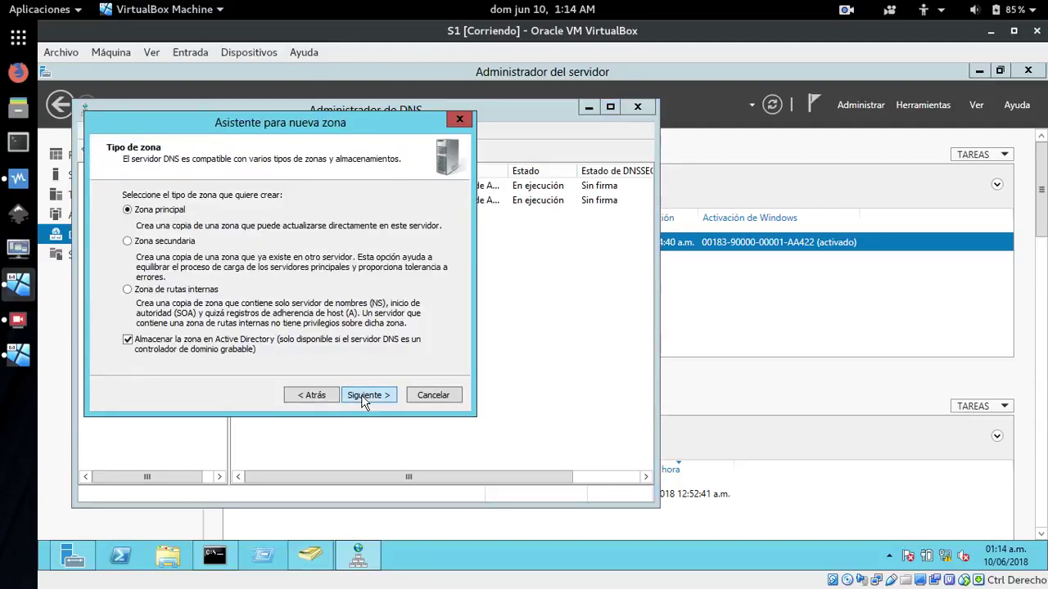
click(365, 396)
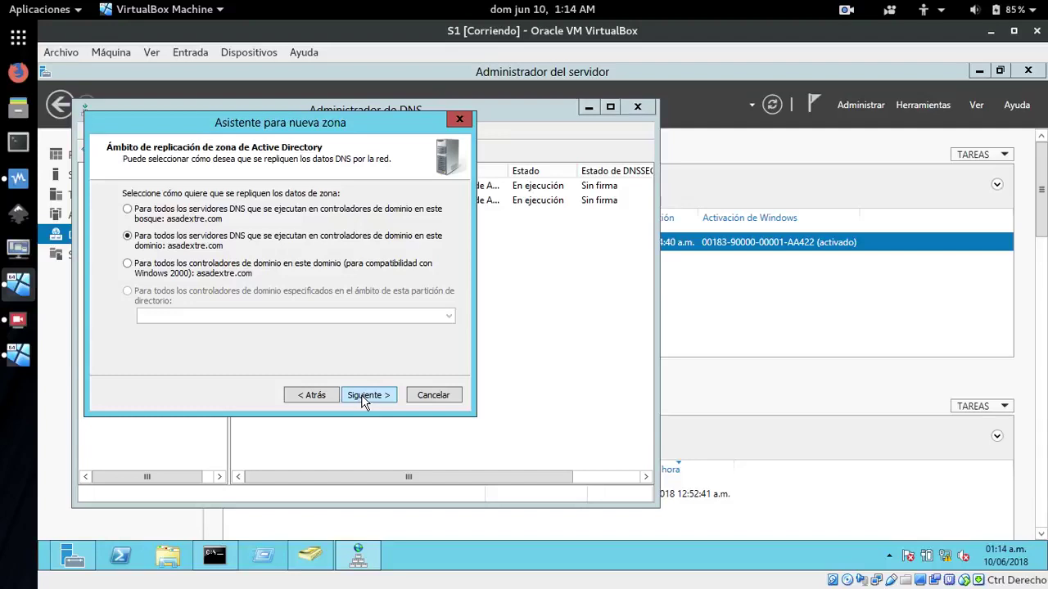
click(364, 396)
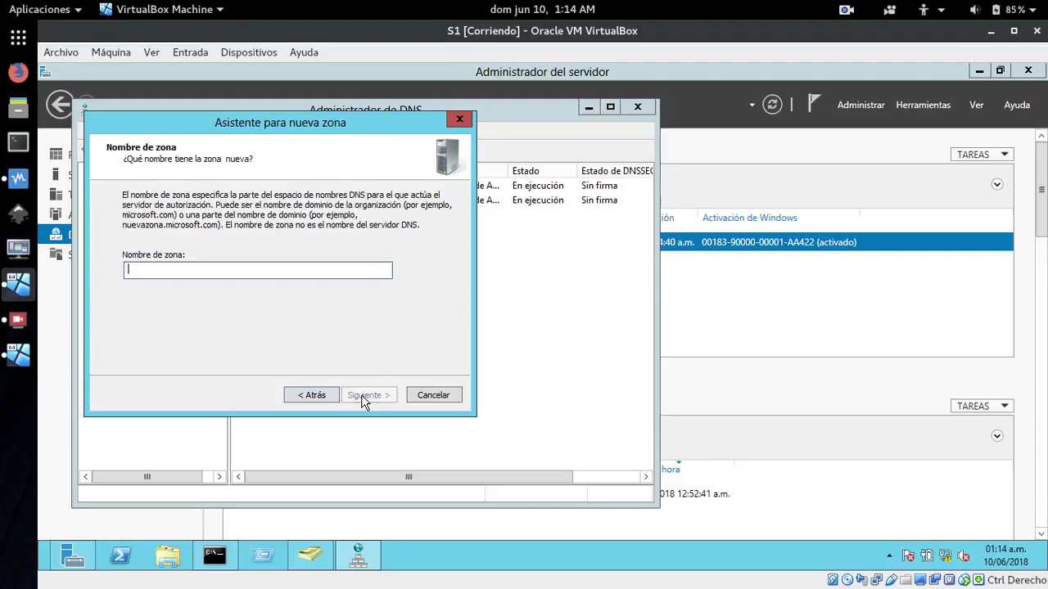
drag(287, 124, 411, 237)
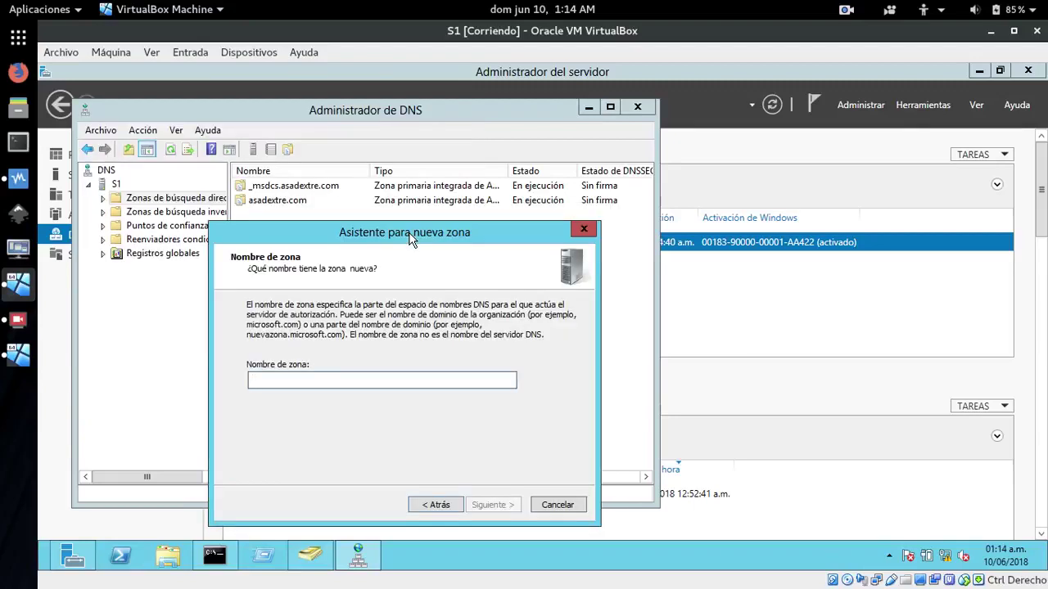
text(dextre)
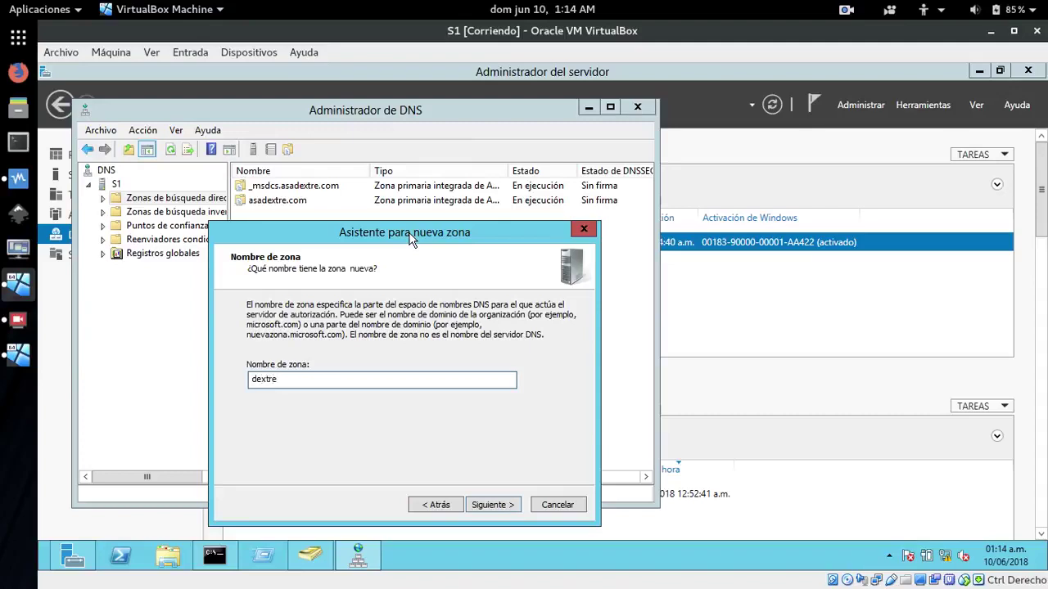
text(.com)
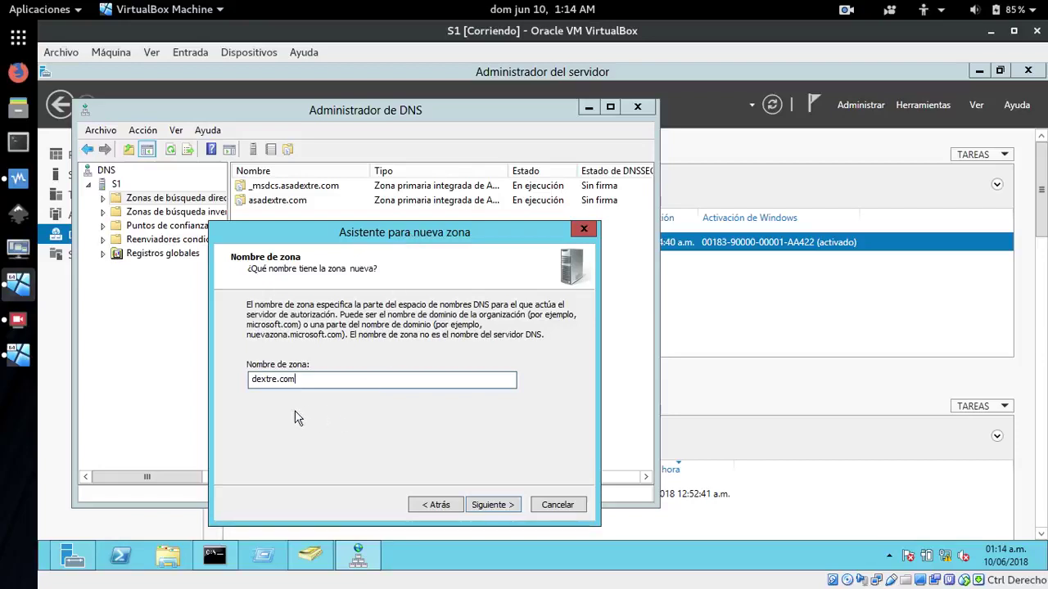
click(492, 506)
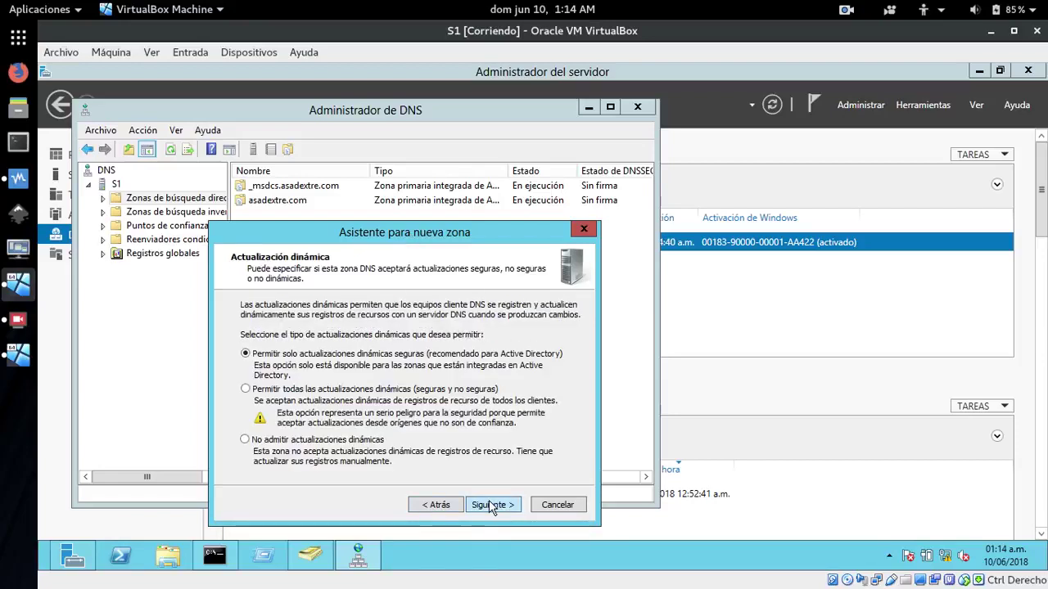
click(252, 390)
click(490, 507)
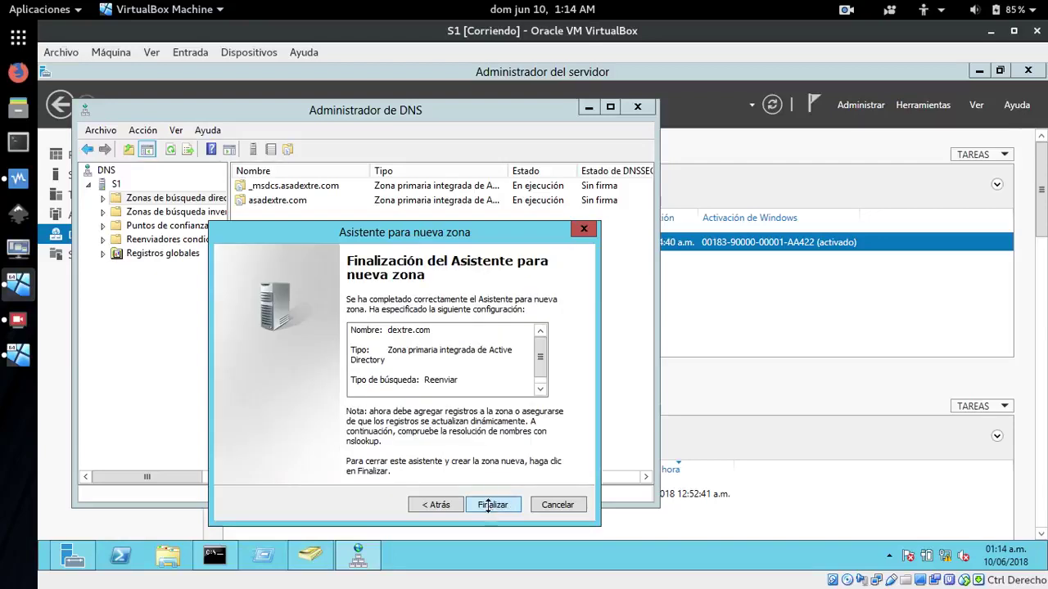
click(491, 505)
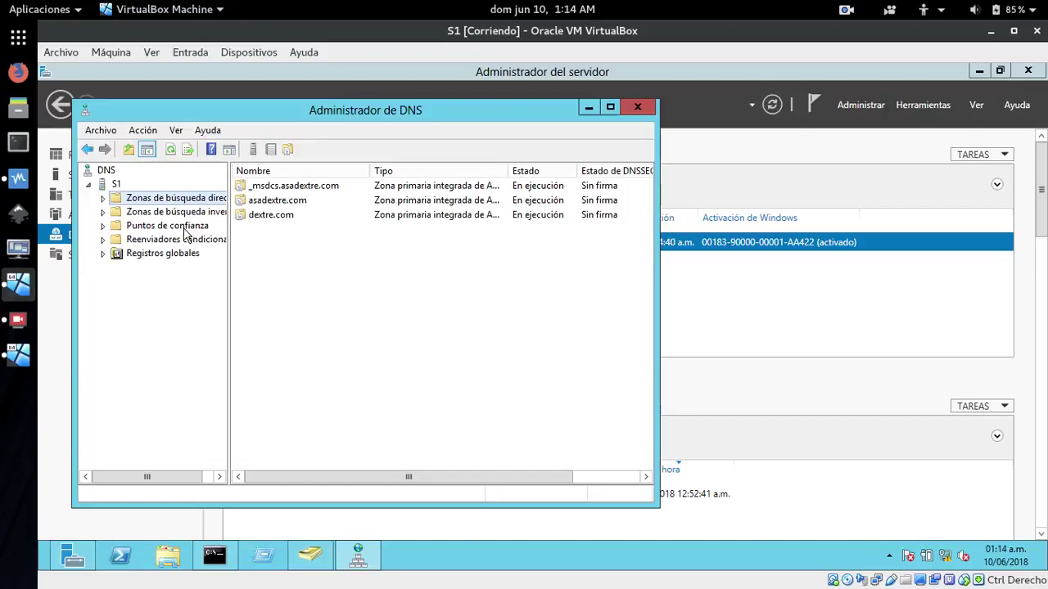
double_click(119, 200)
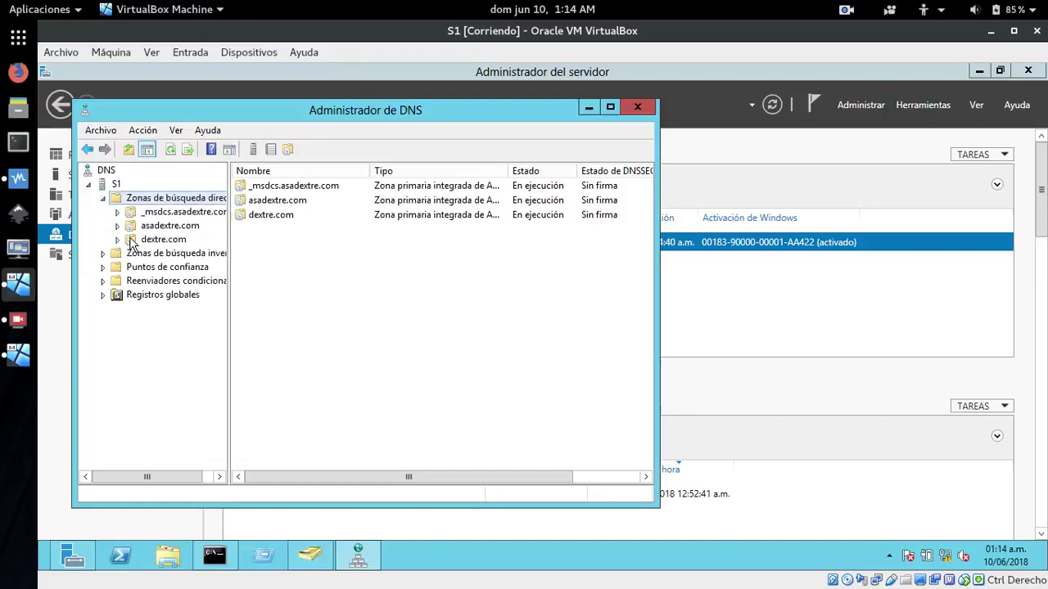
Create forward zone soto.com as an Active Directory primary zone with the chosen dynamic update option
right_click(116, 201)
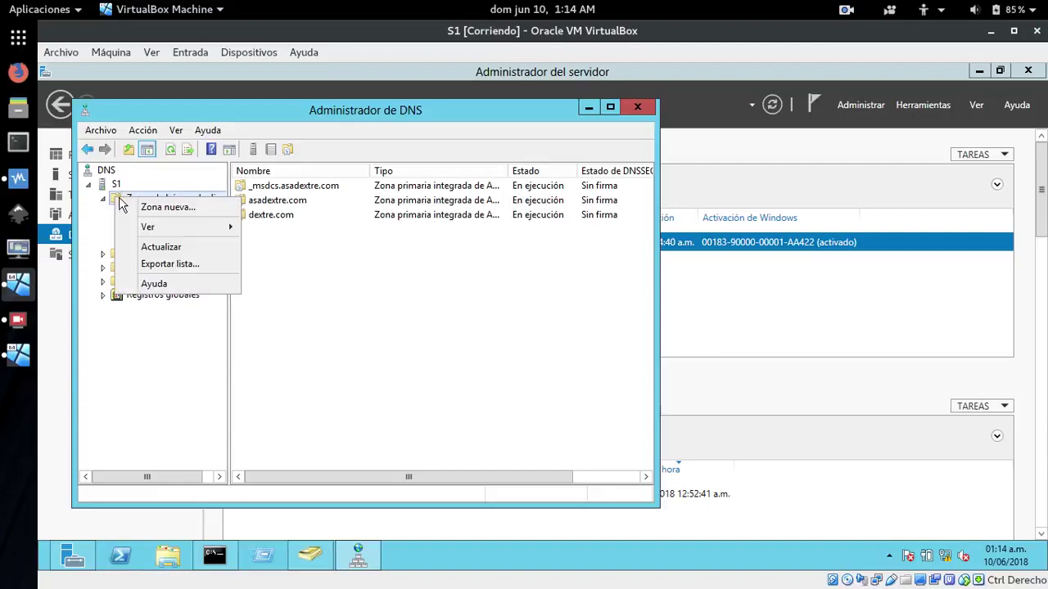
click(168, 206)
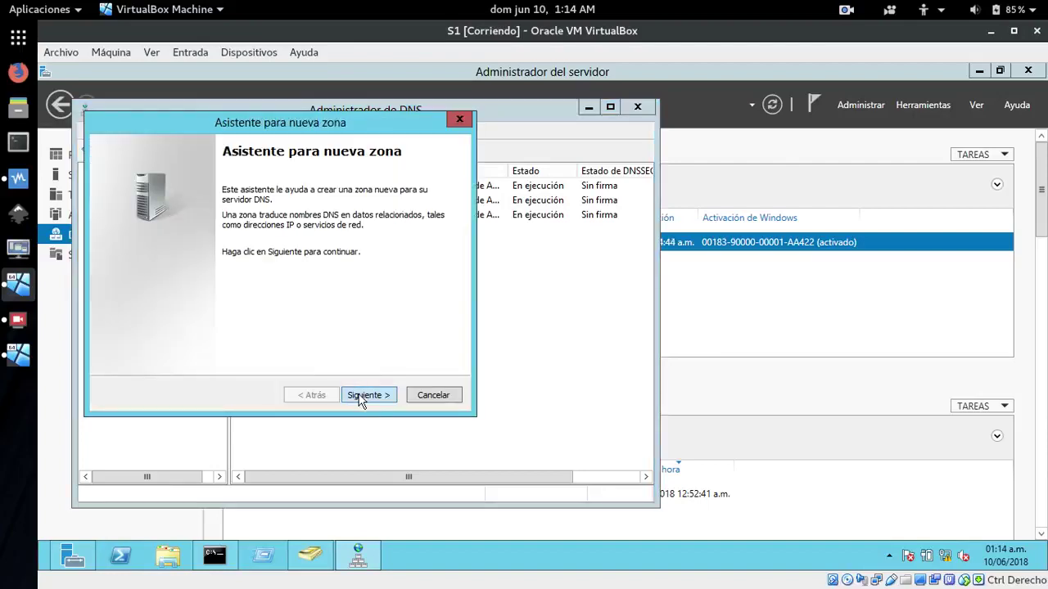
click(363, 397)
click(358, 397)
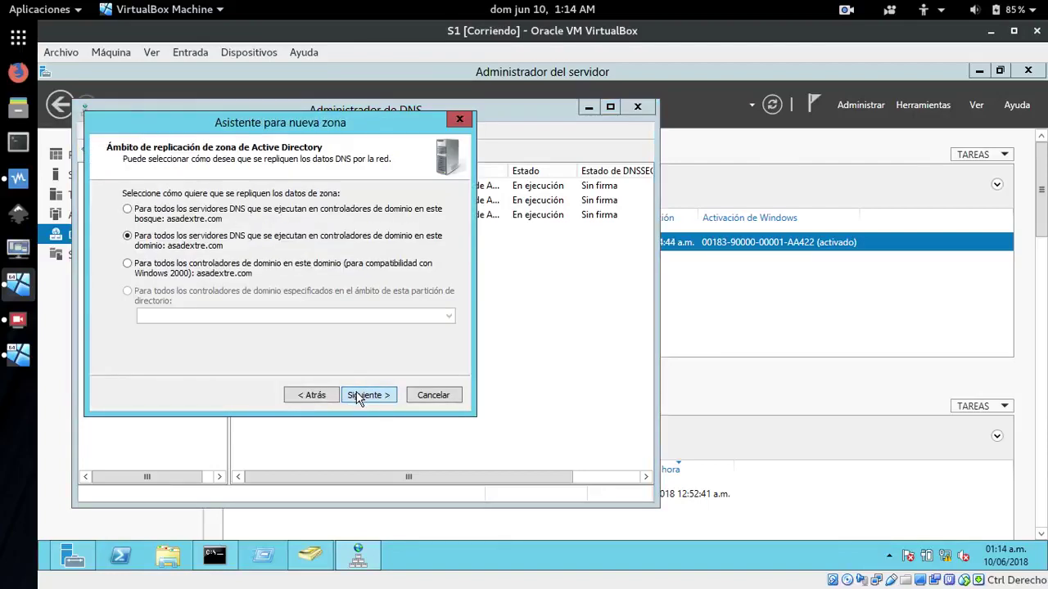
click(358, 397)
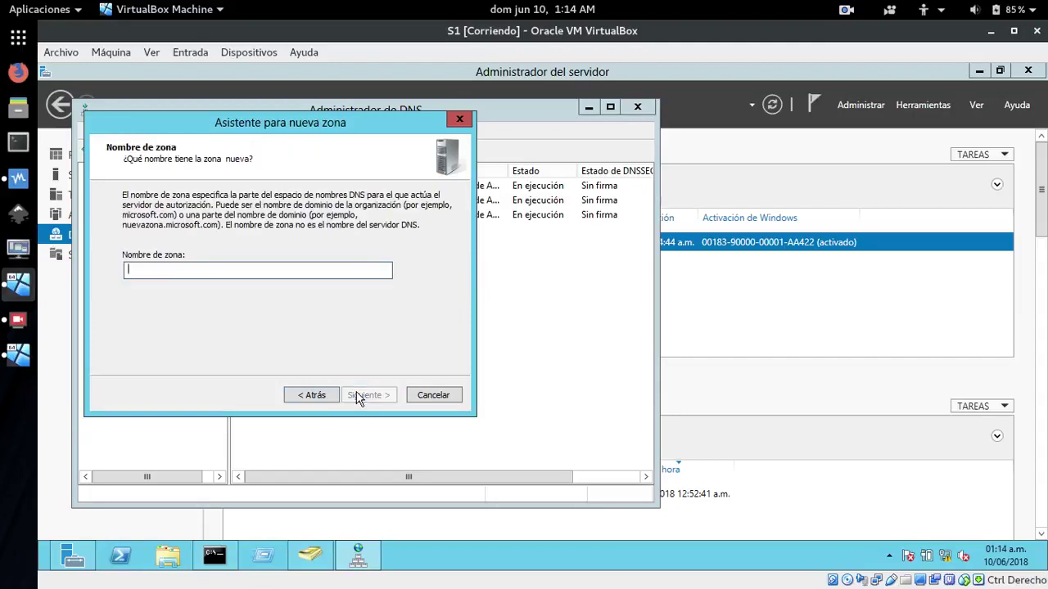
text(soto.com)
click(358, 397)
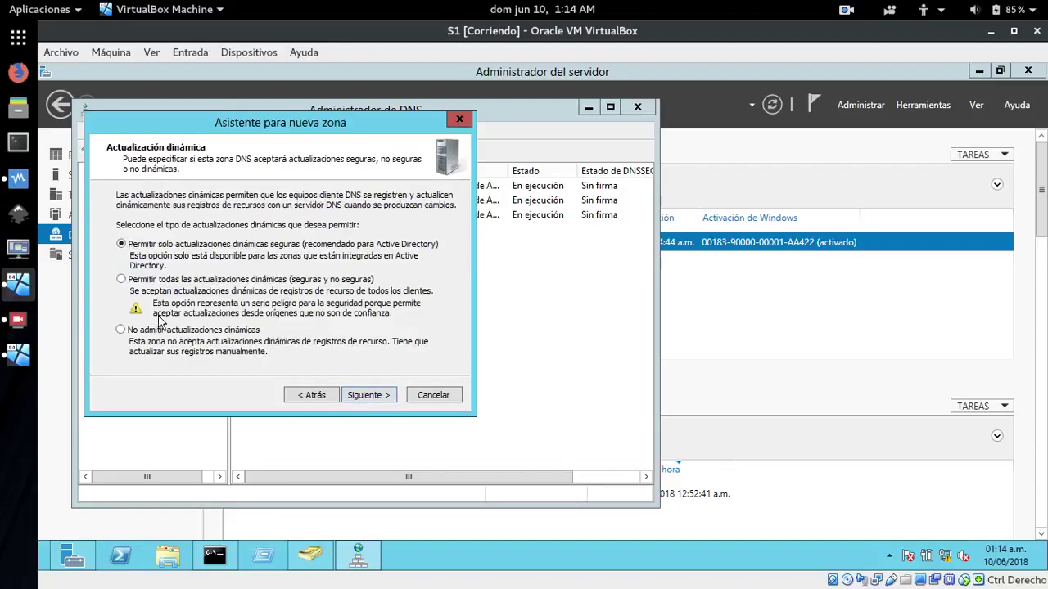
click(122, 279)
click(354, 398)
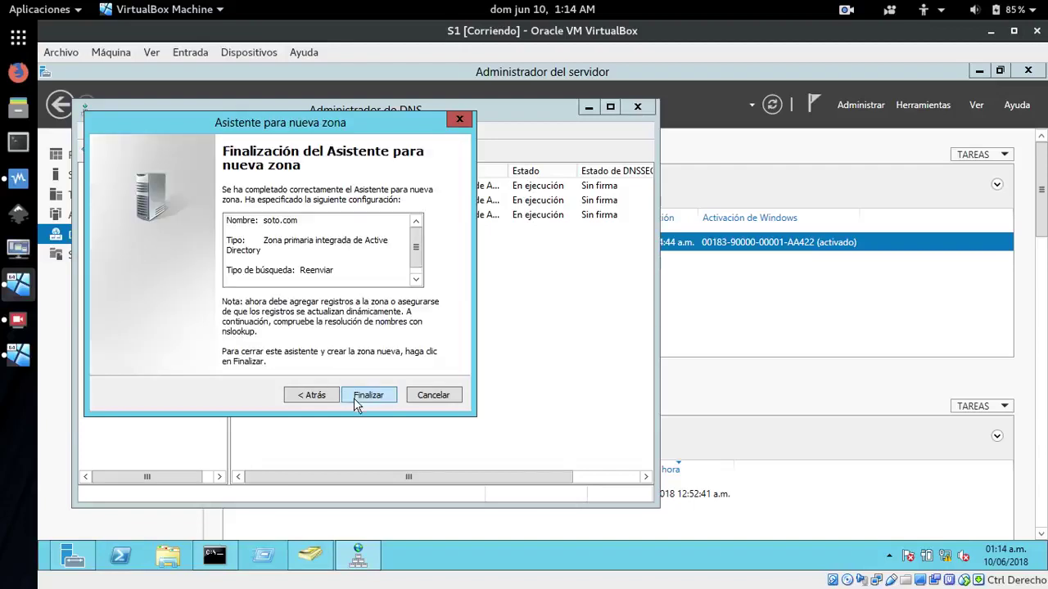
click(354, 398)
Browse the dextre.com, reverse lookup and soto.com zones, ending on dextre.com's records
click(128, 244)
click(131, 268)
click(131, 253)
click(131, 242)
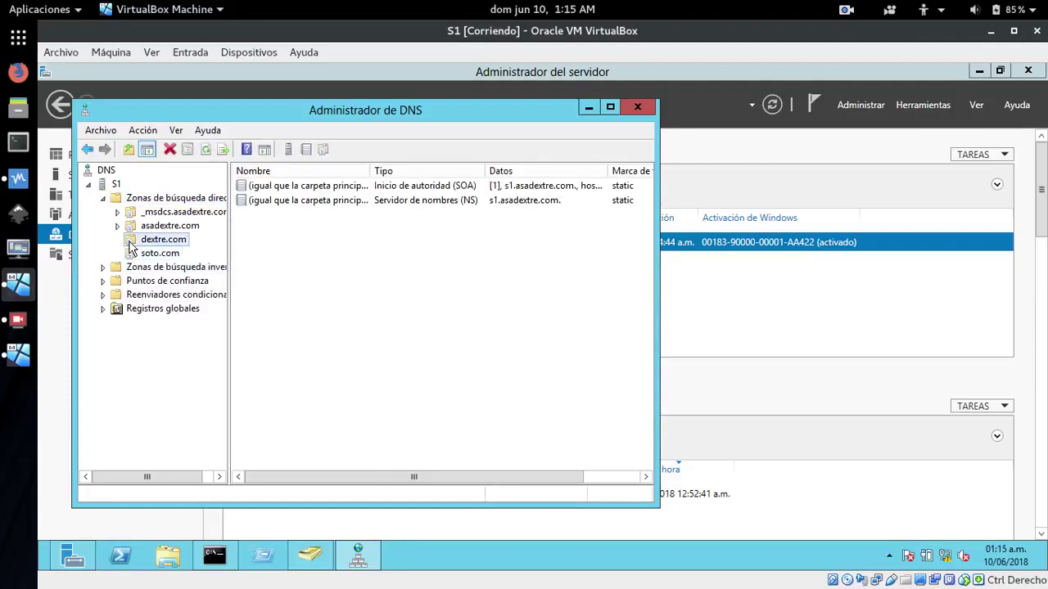
Add host www with IP 172.29.102.2 to dextre.com and close the Host nuevo dialog
right_click(131, 247)
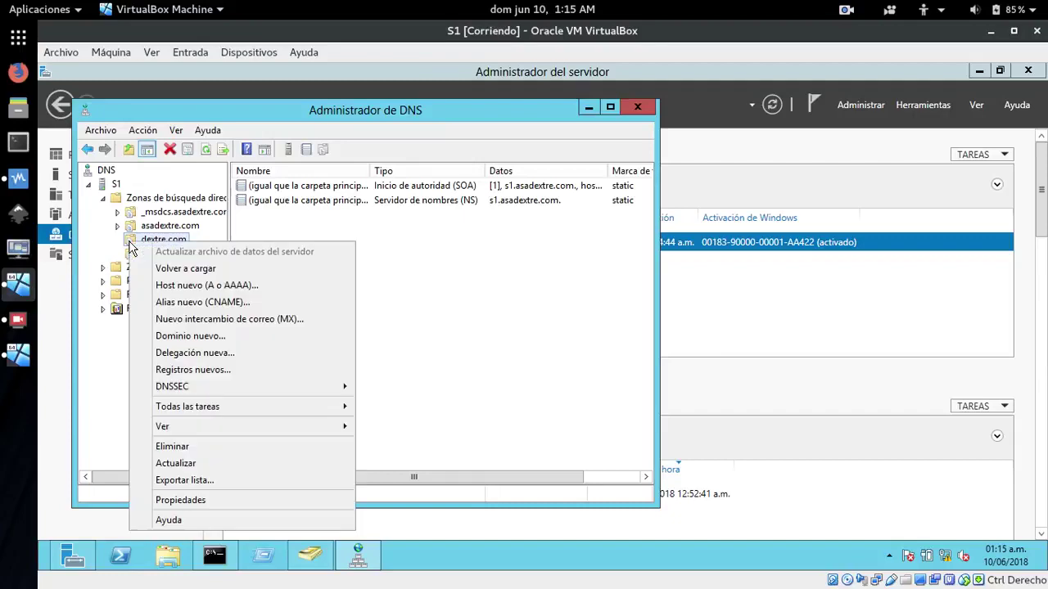
click(203, 286)
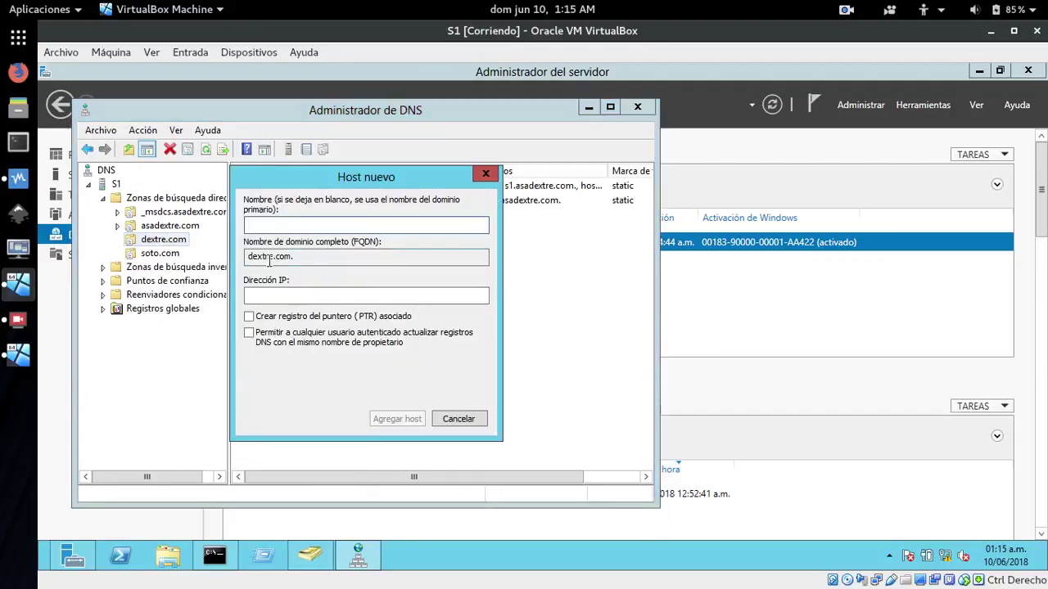
drag(357, 187, 481, 260)
text(www)
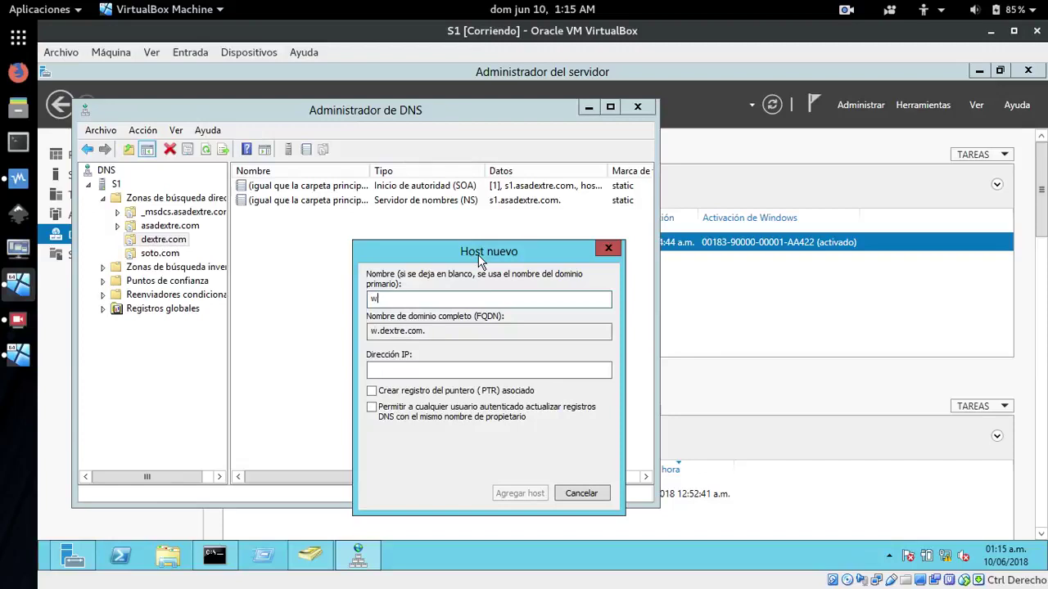
click(426, 369)
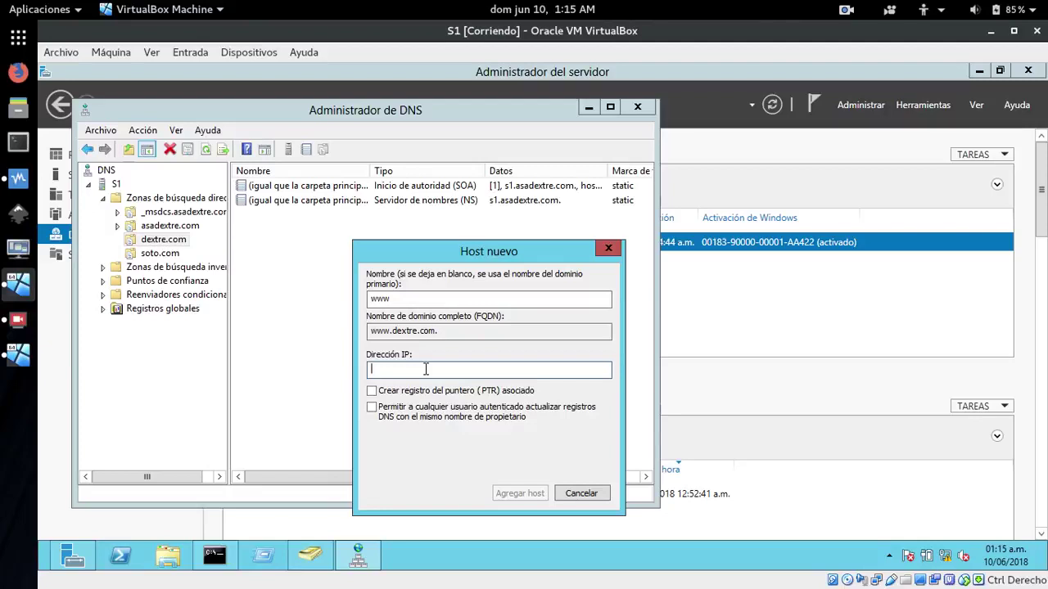
text(172.29.102.2)
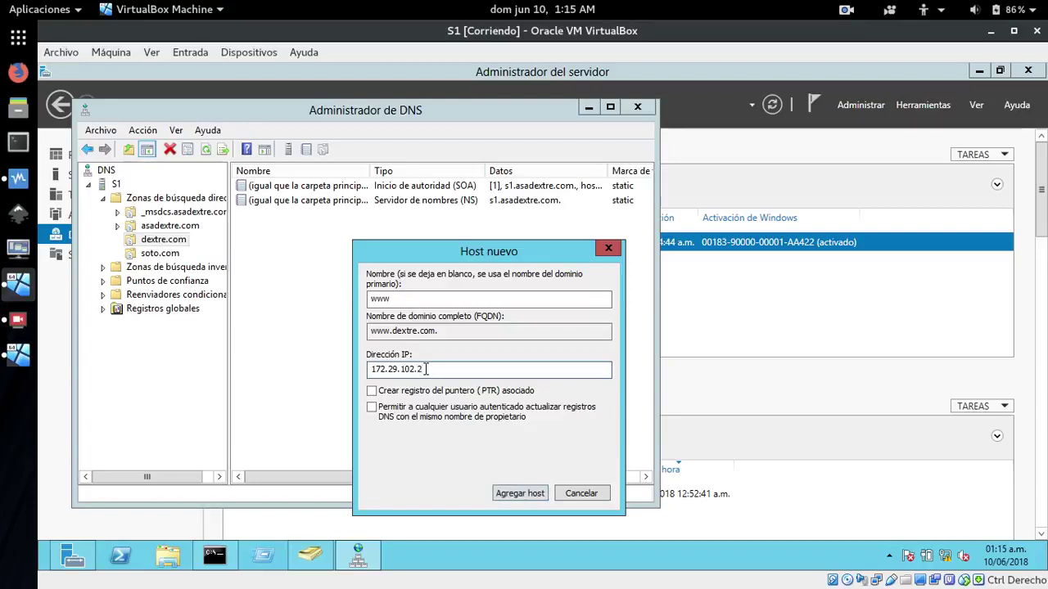
click(509, 496)
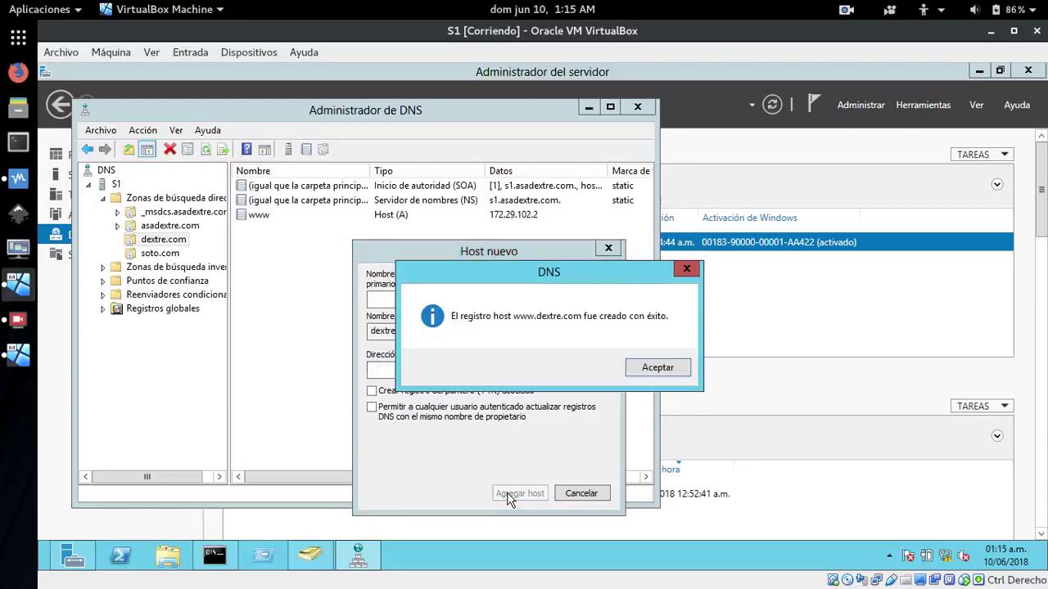
click(646, 368)
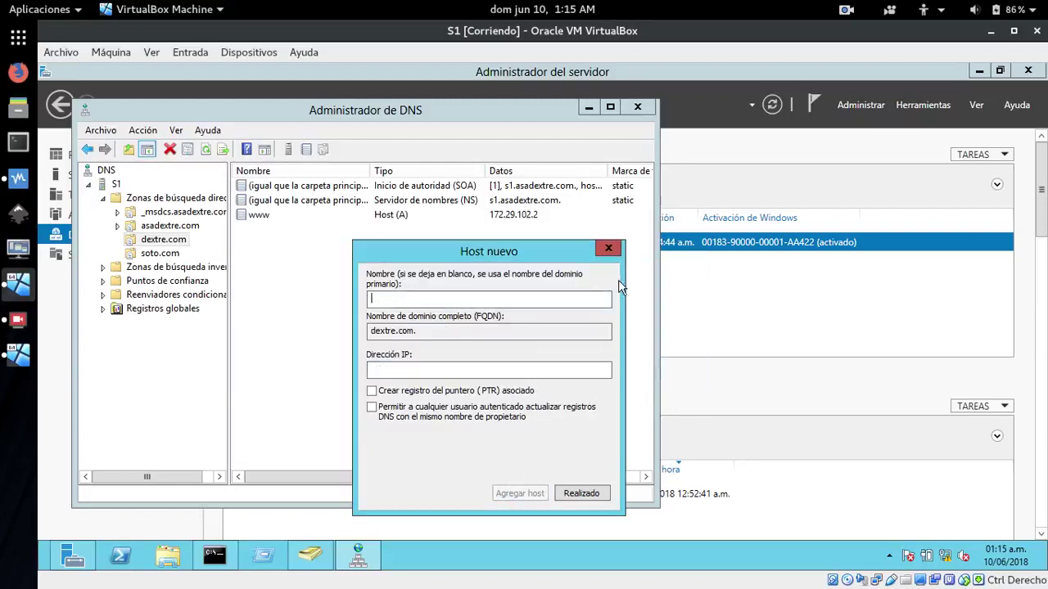
click(610, 249)
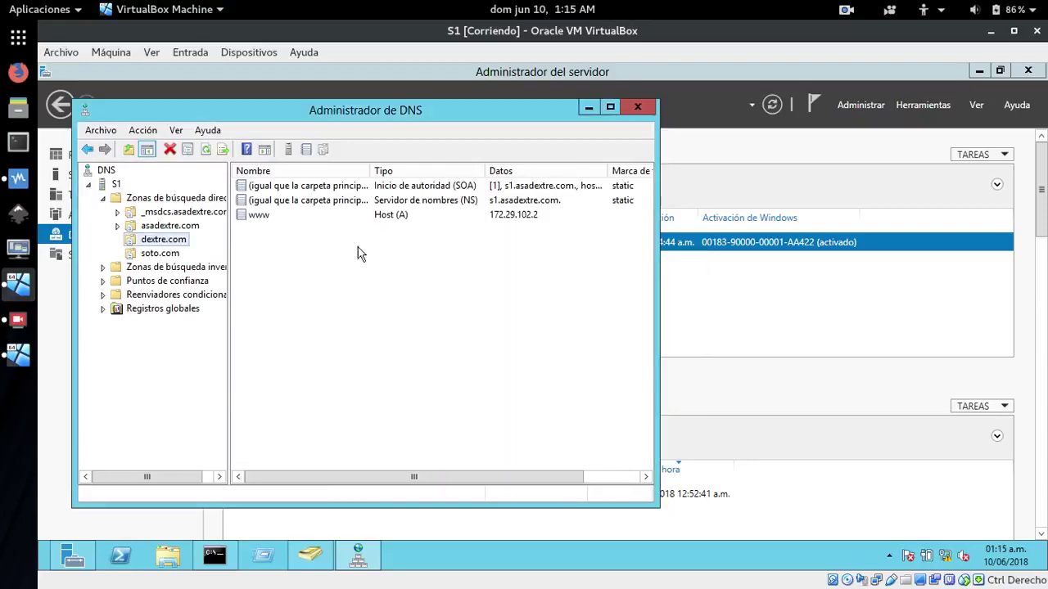
right_click(130, 243)
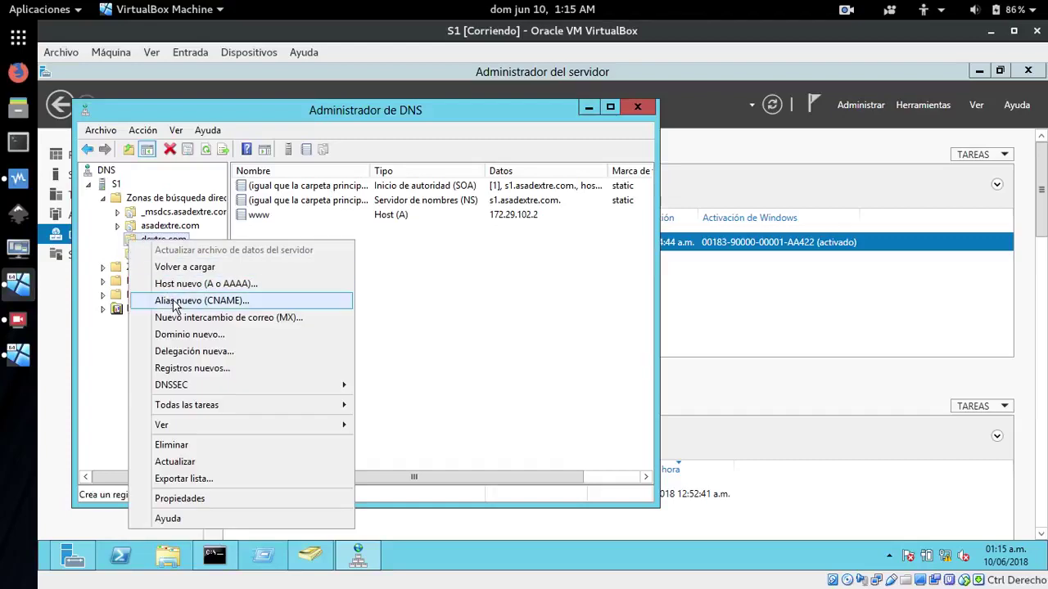
click(176, 301)
drag(351, 146, 709, 170)
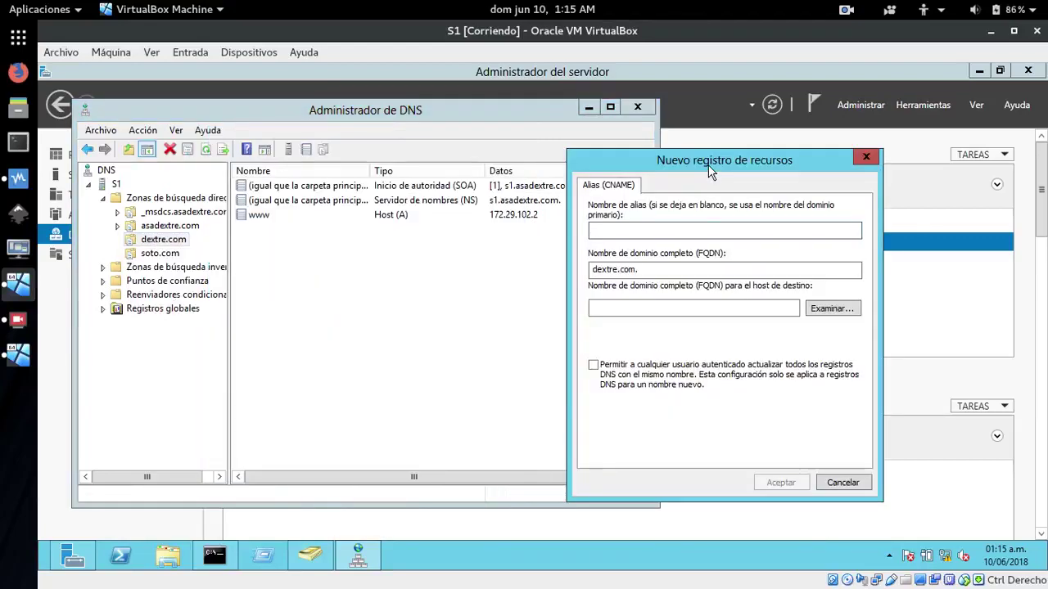
text(dextre)
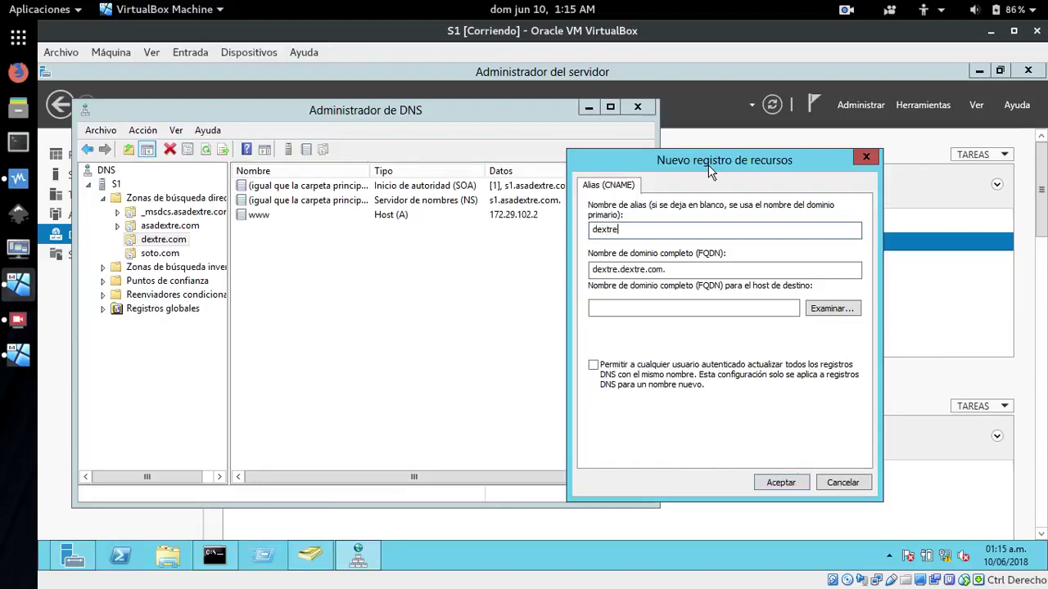
click(831, 312)
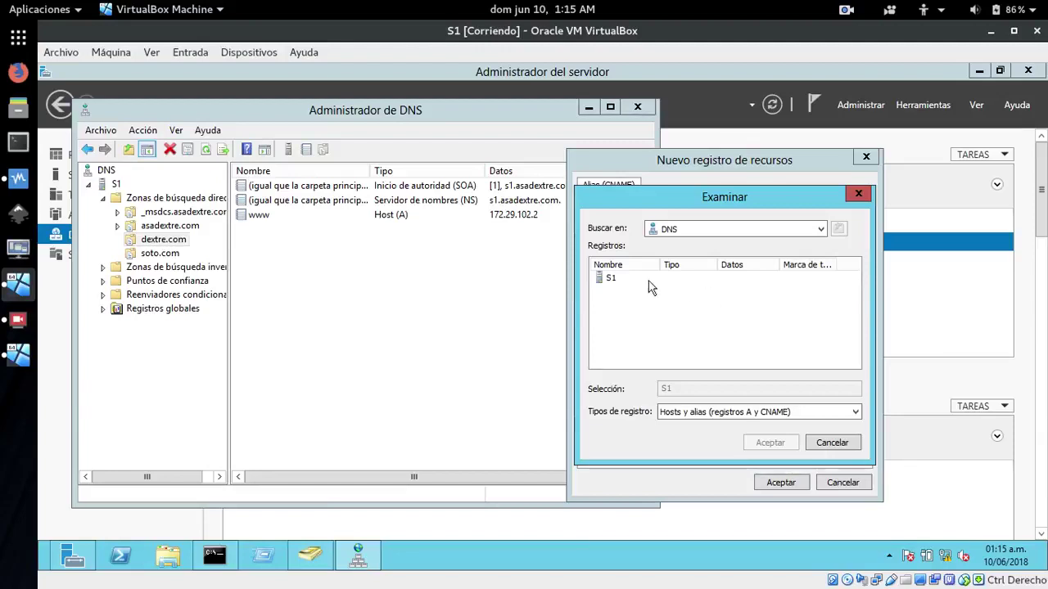
double_click(611, 279)
double_click(610, 280)
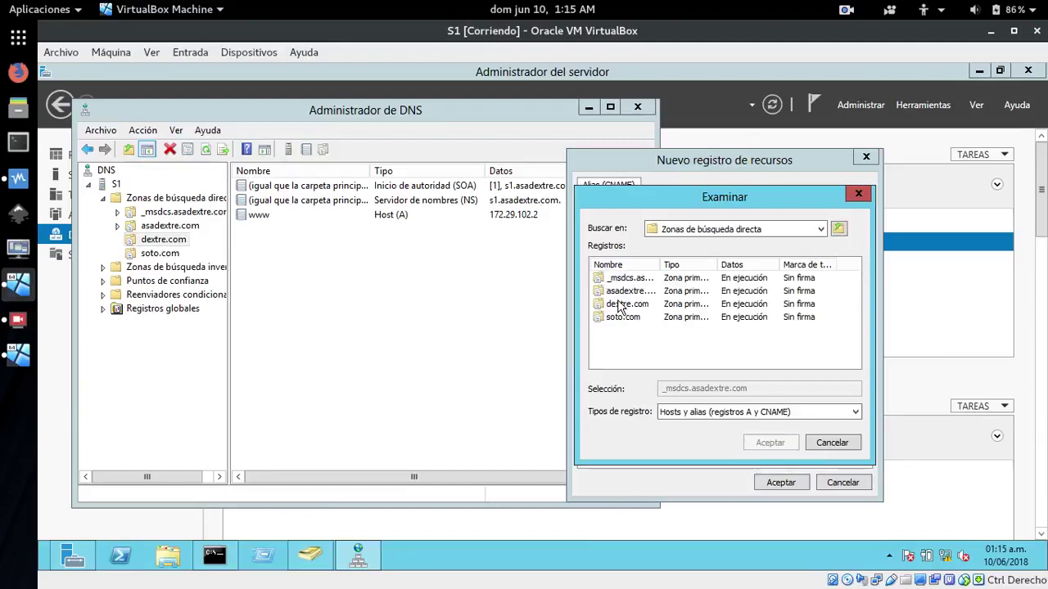
click(620, 306)
double_click(618, 306)
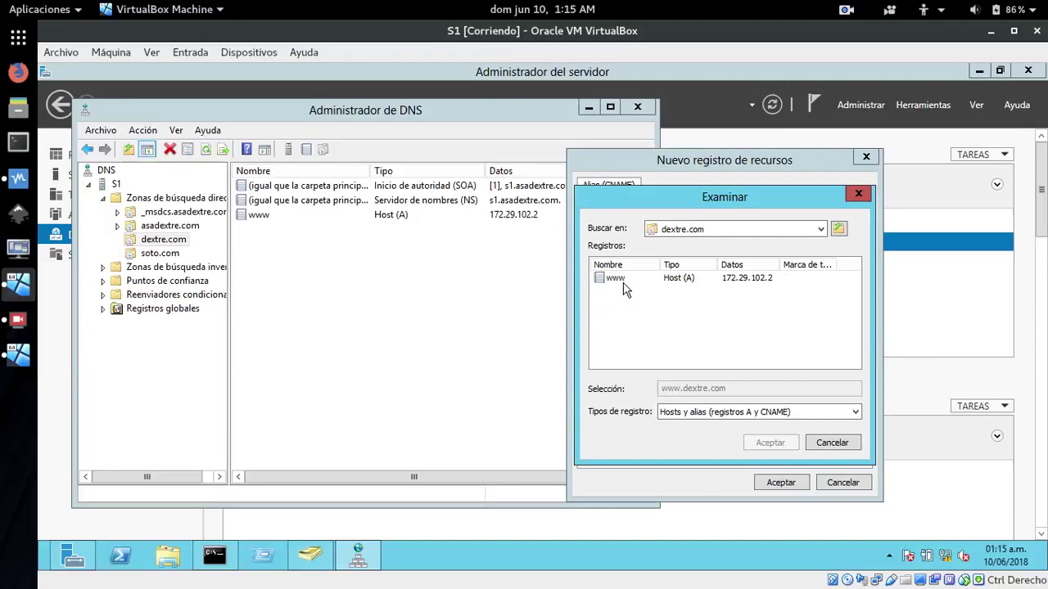
double_click(619, 277)
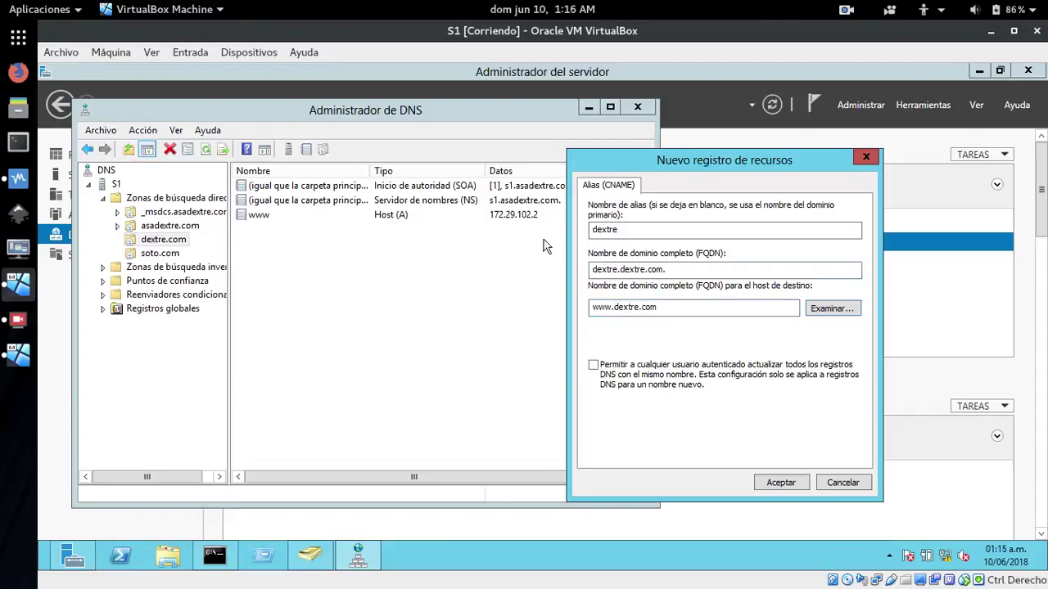
click(778, 482)
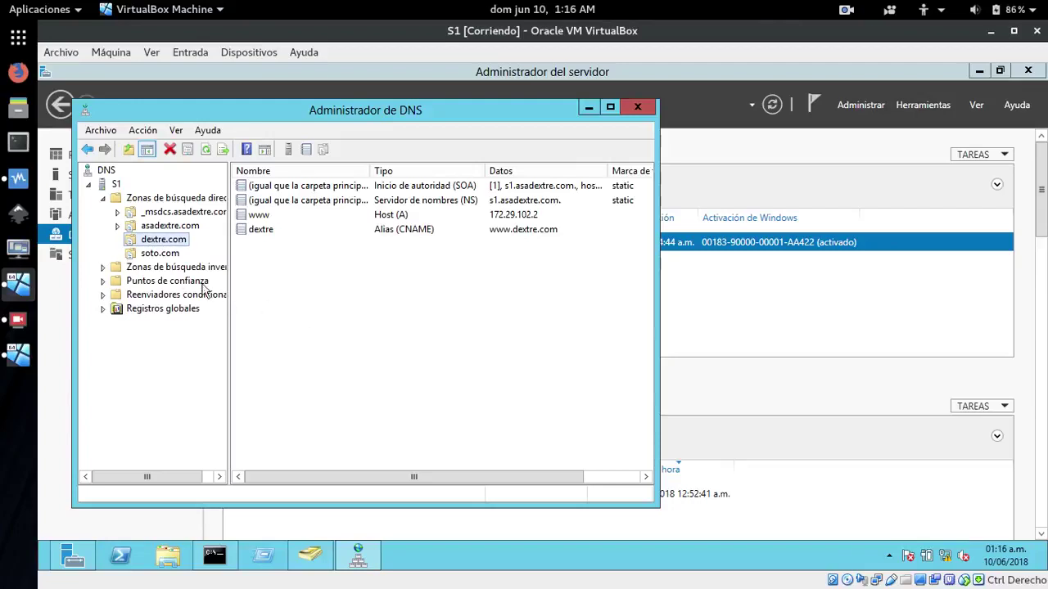
Fill a new soto.com host record with name www and IP 172.29.102.3, then switch to serve2
click(133, 254)
right_click(132, 251)
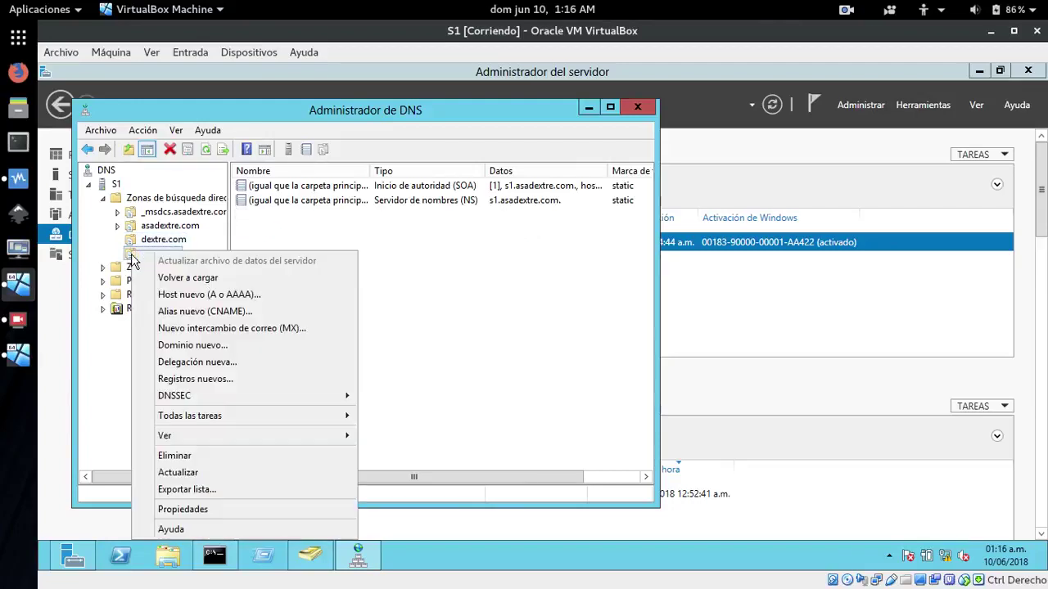
click(185, 300)
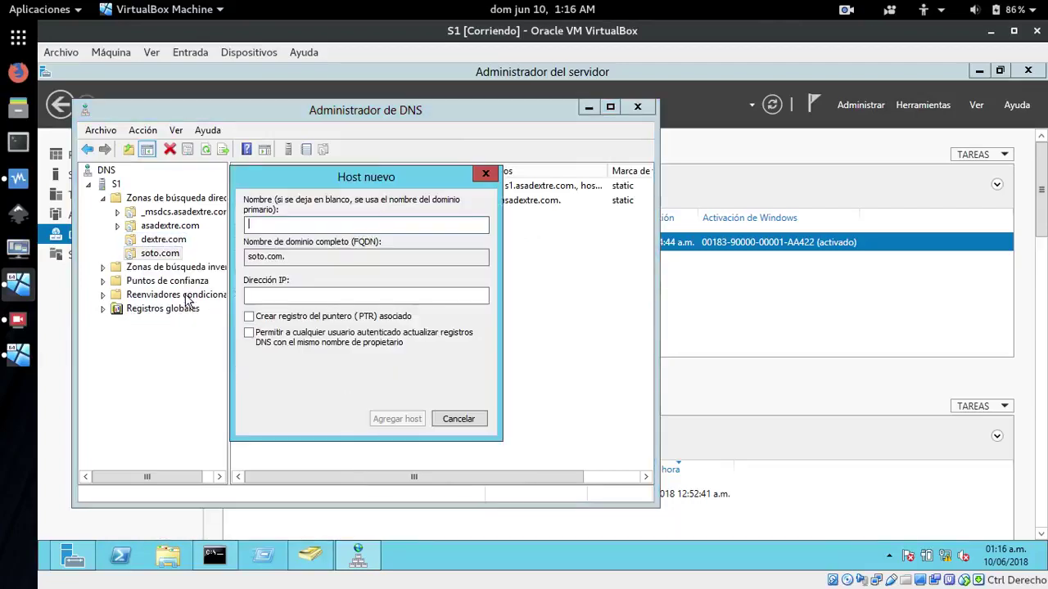
drag(373, 186, 509, 274)
text(www)
click(444, 382)
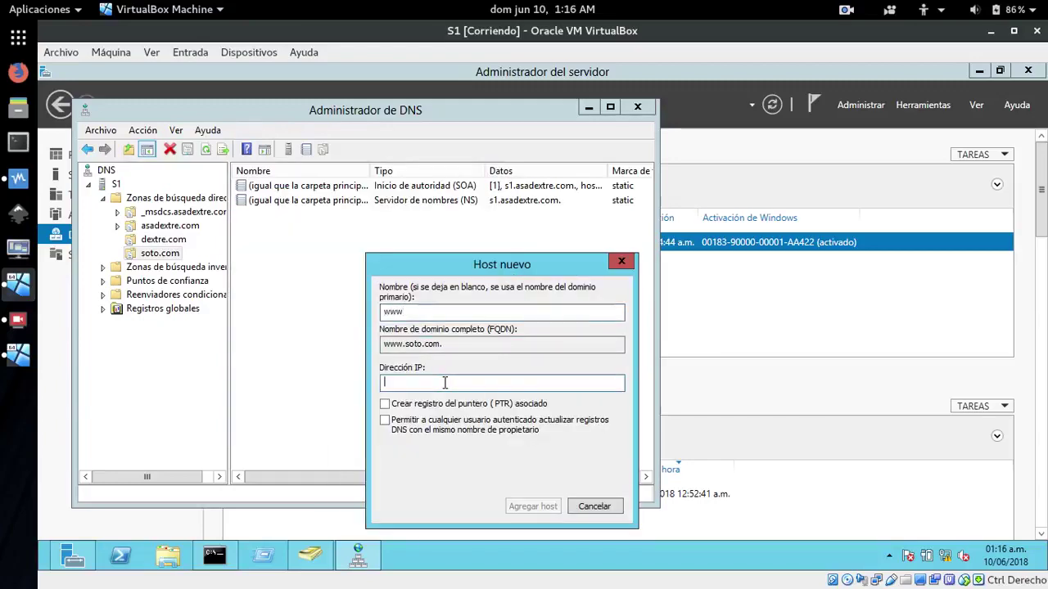
text(1)
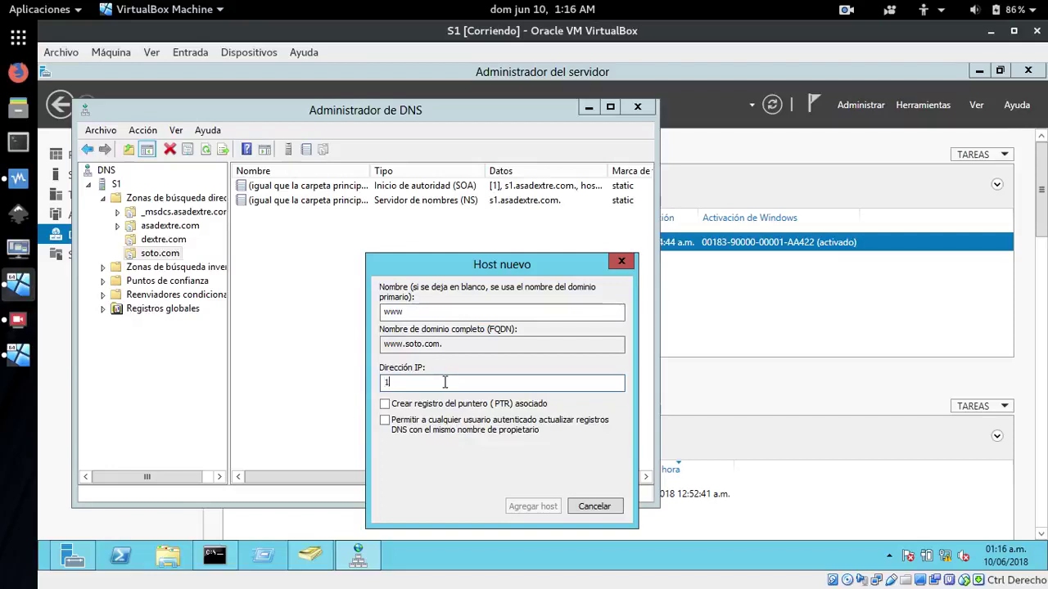
text(72.29.102.3)
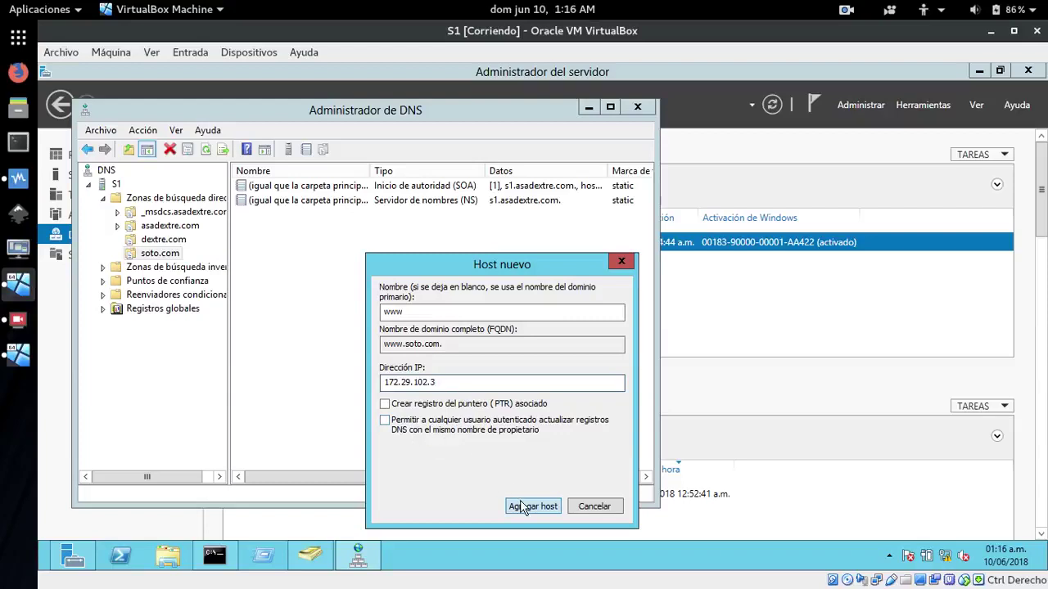
click(18, 354)
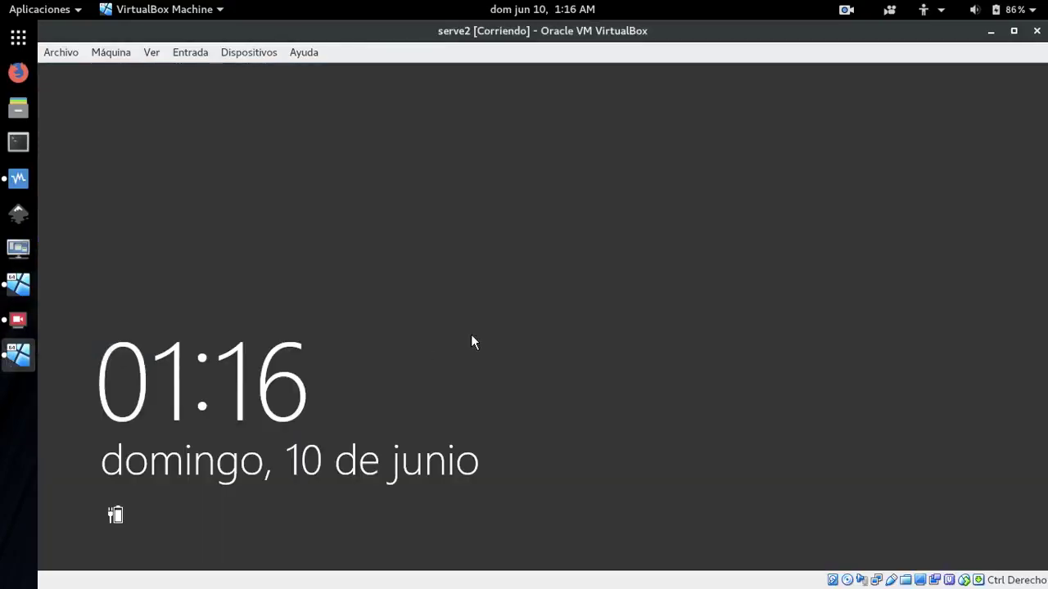
Log in to serve2 as Administrador, confirm its Ethernet IP is 172.29.102.3, then return to S1
click(565, 313)
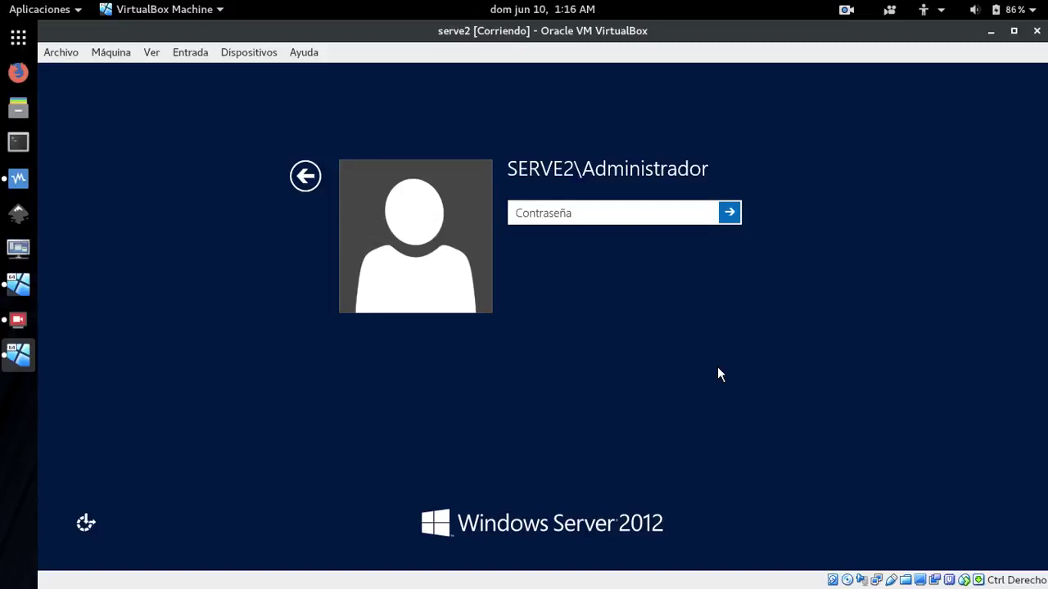
text(•••••••••)
key(Return)
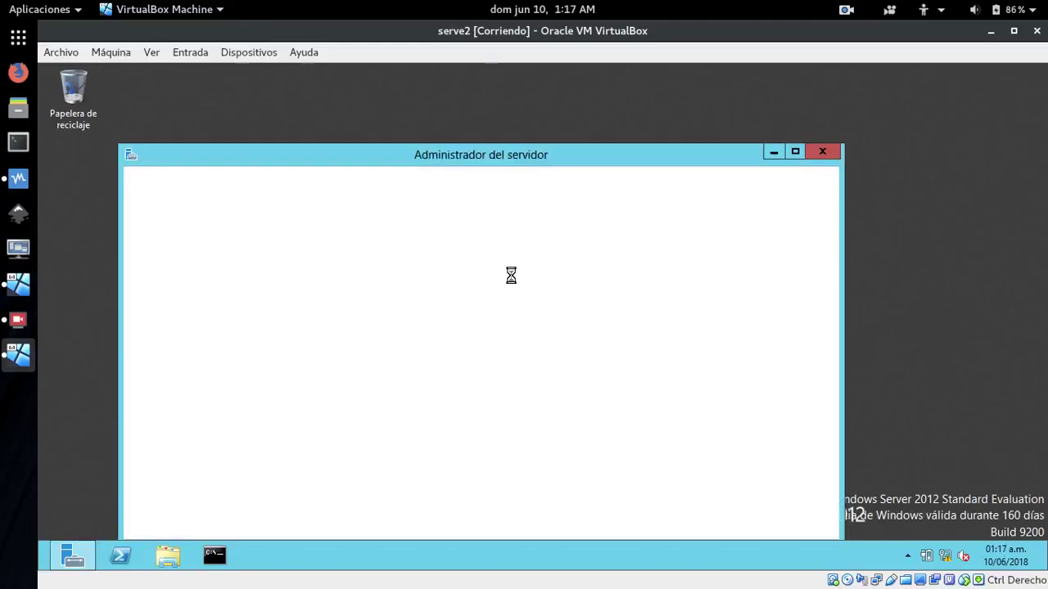
drag(482, 160, 509, 98)
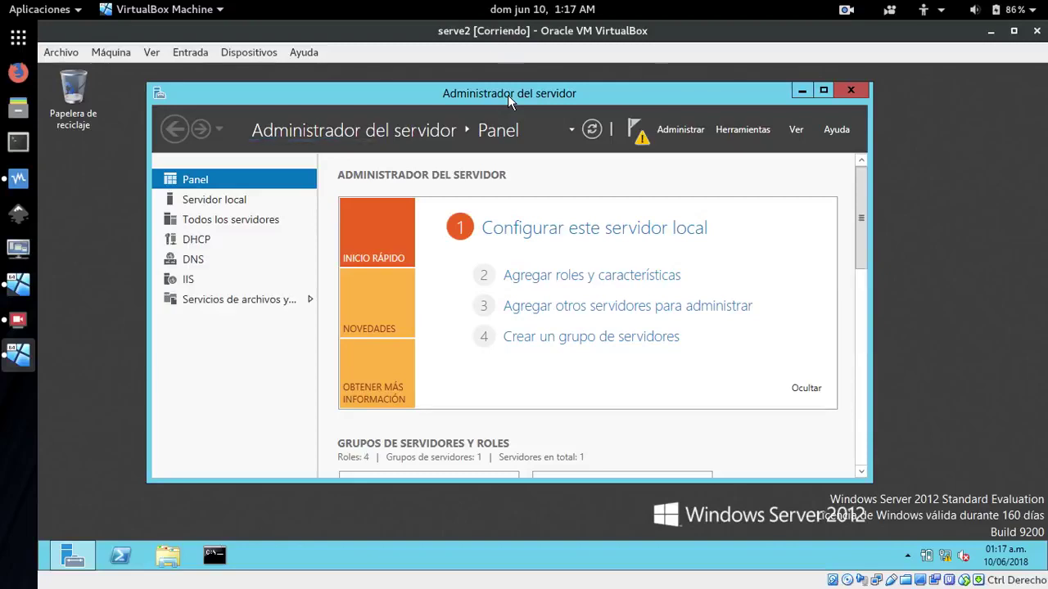
click(208, 203)
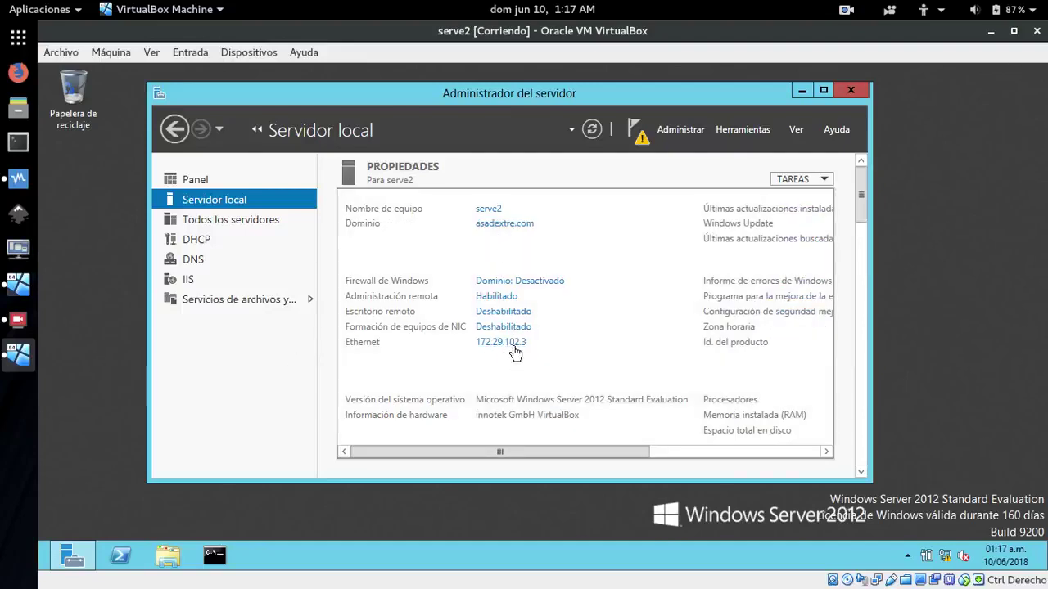
click(16, 359)
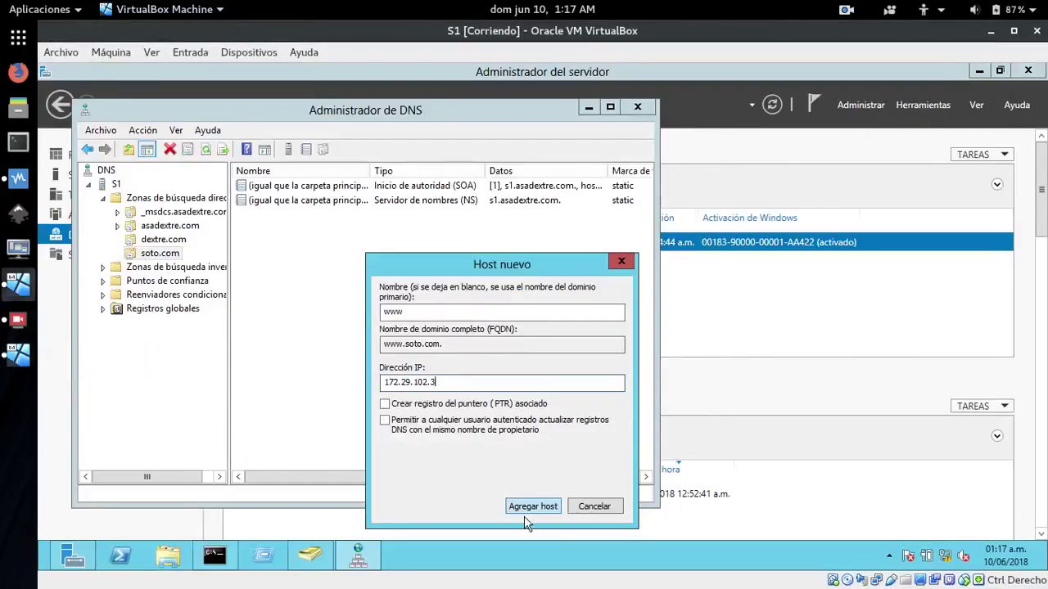
Add the www host record at 172.29.102.3 to soto.com and close the Host nuevo dialog
click(542, 506)
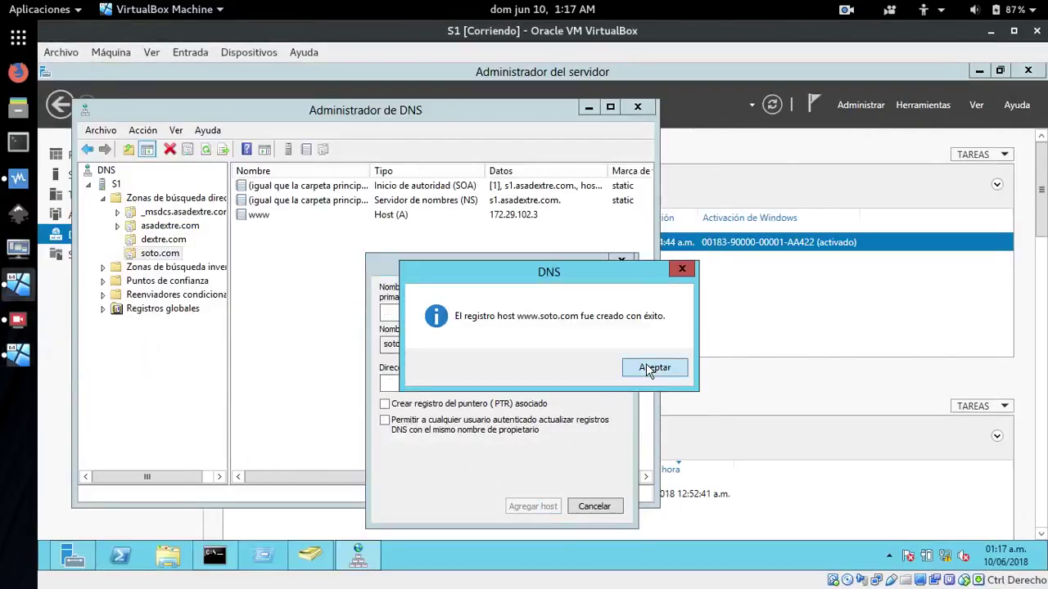
click(647, 368)
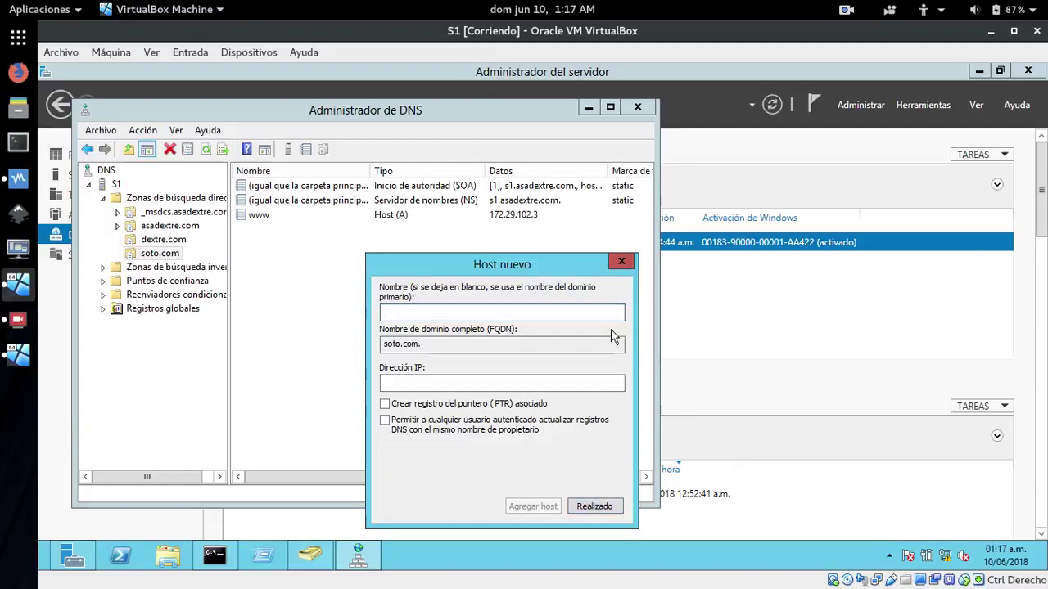
click(621, 262)
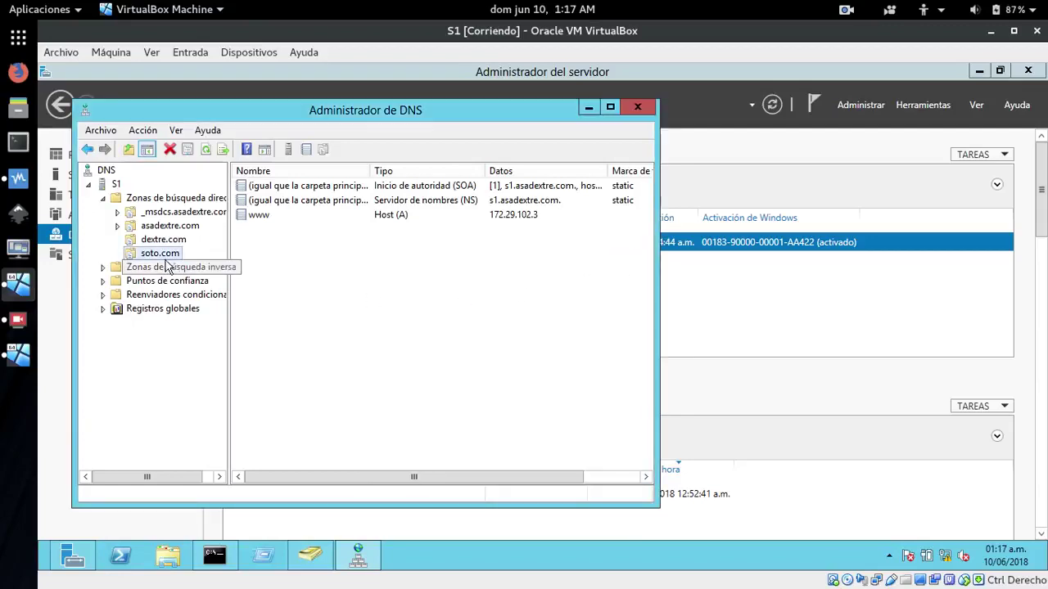
right_click(150, 259)
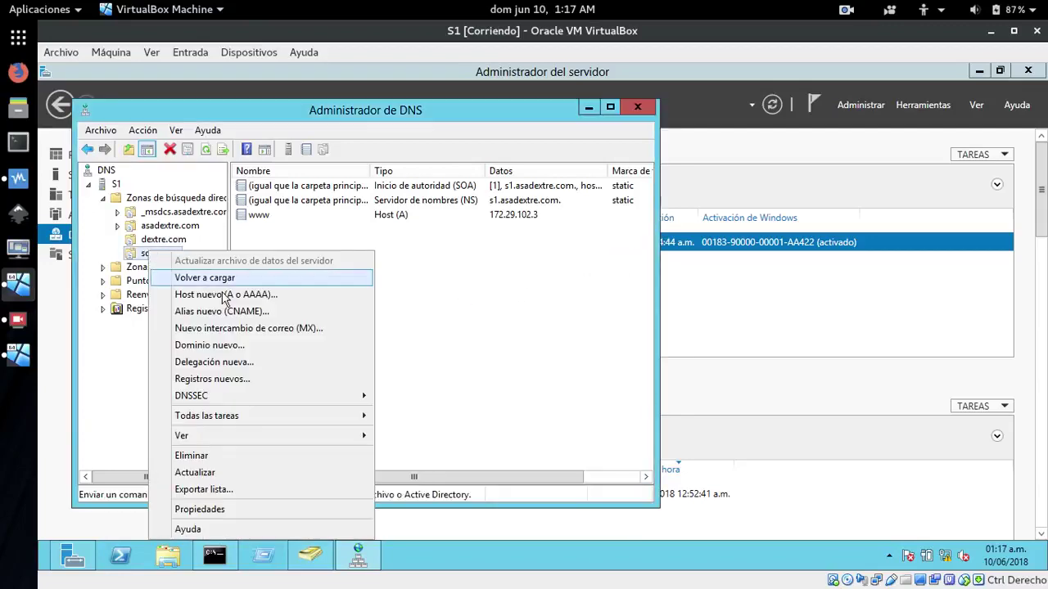
click(240, 314)
drag(326, 135, 498, 184)
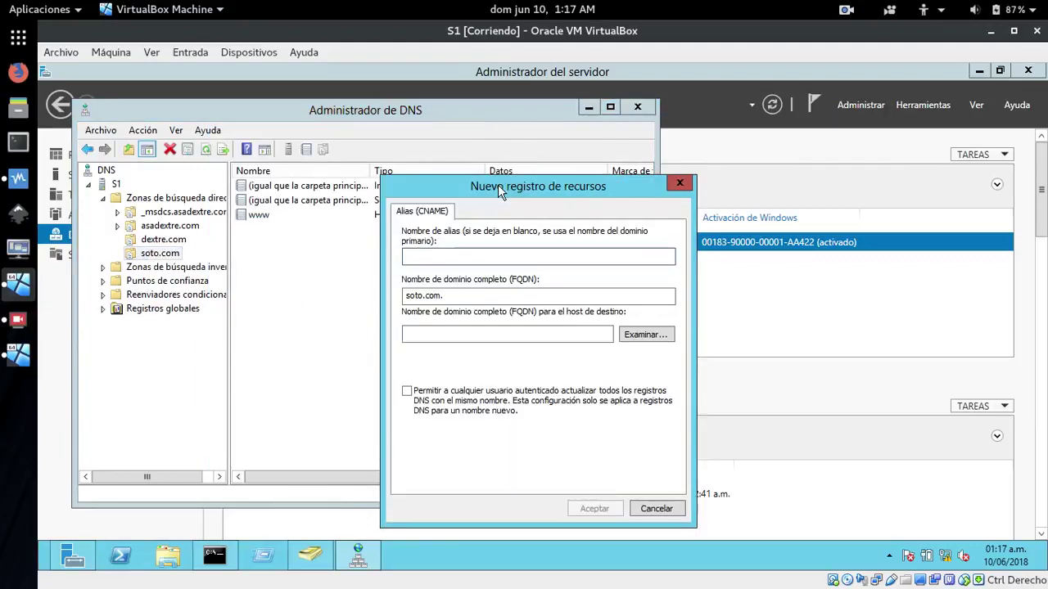
text(soto)
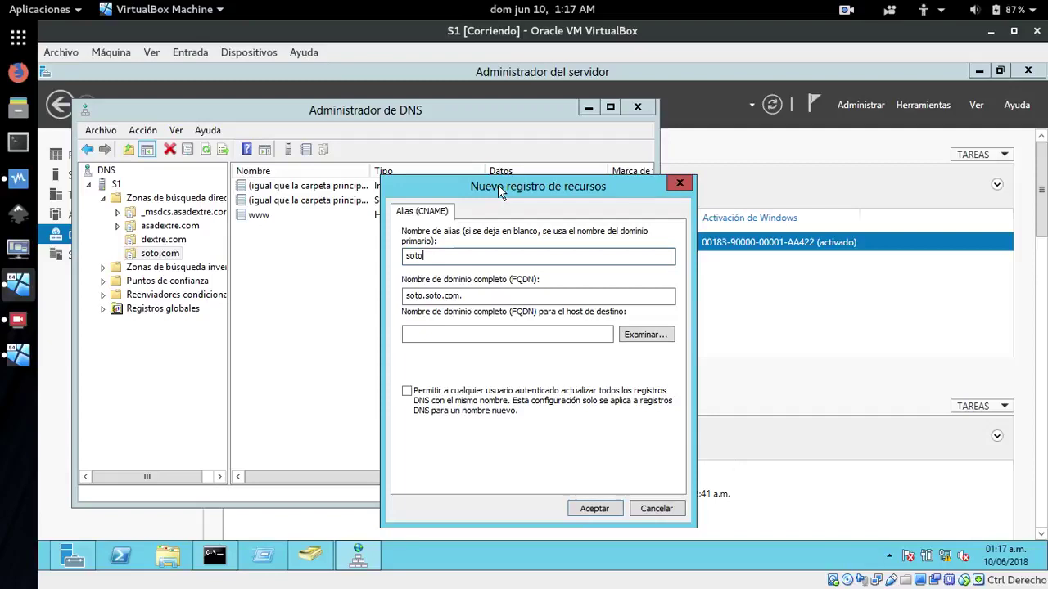
click(635, 335)
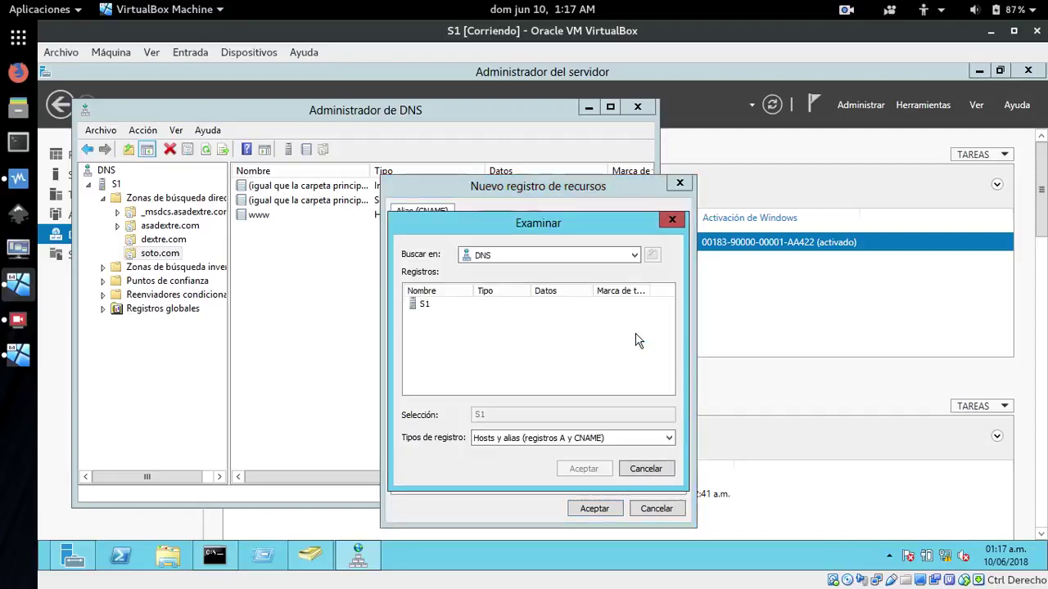
double_click(418, 305)
double_click(421, 305)
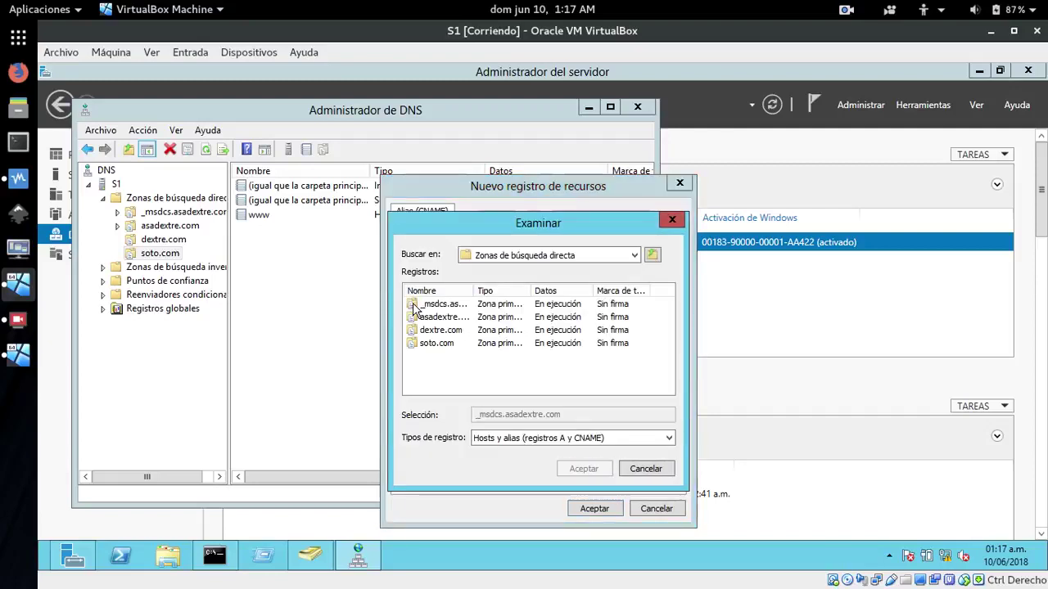
double_click(429, 343)
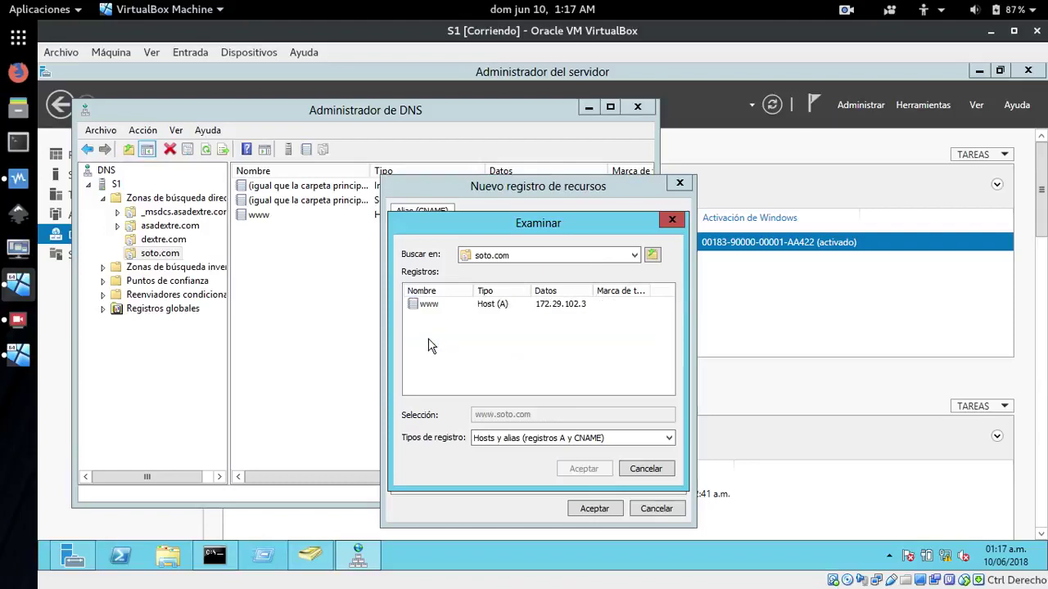
double_click(433, 305)
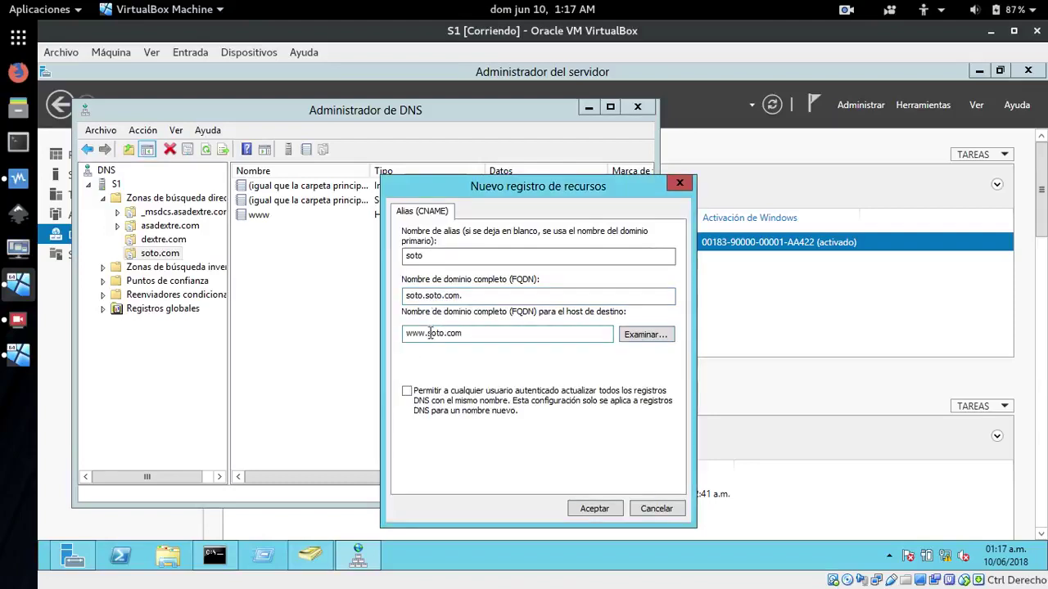
click(591, 509)
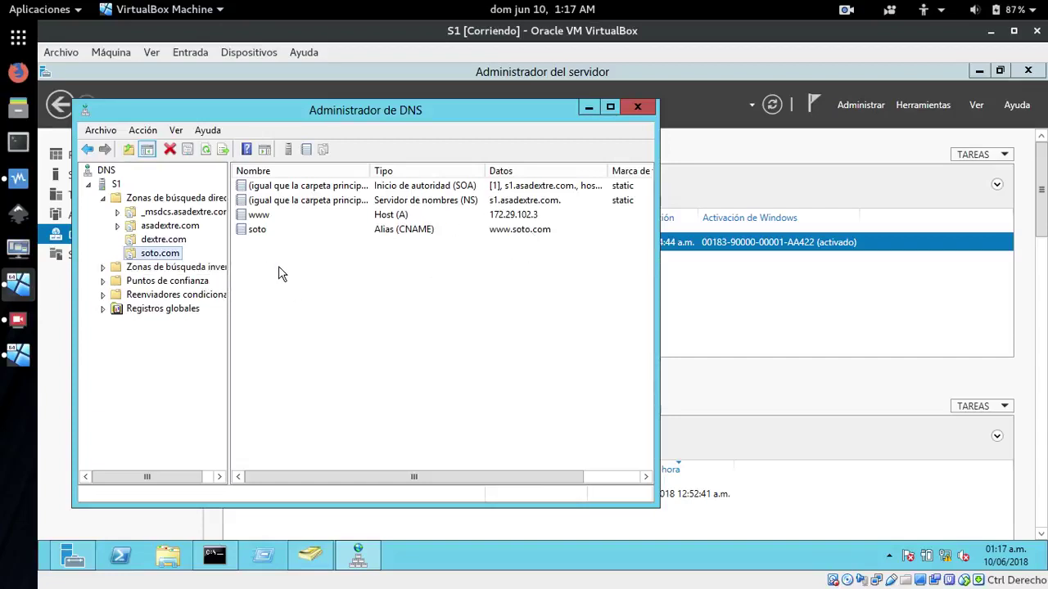
Refresh soto.com, review the refreshed dextre.com records, then minimize DNS Manager
click(205, 152)
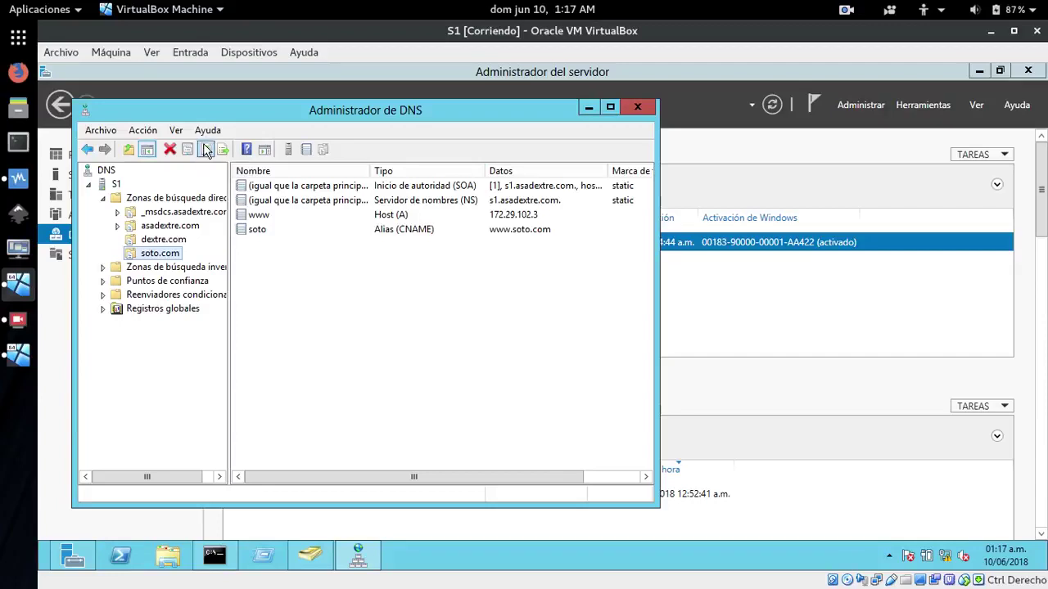
click(131, 246)
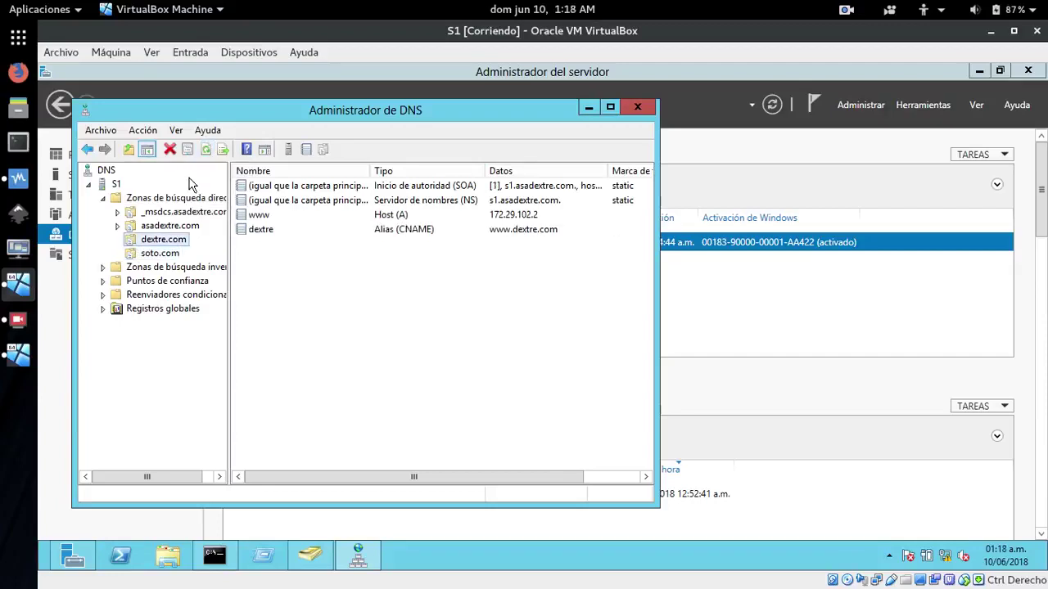
click(209, 150)
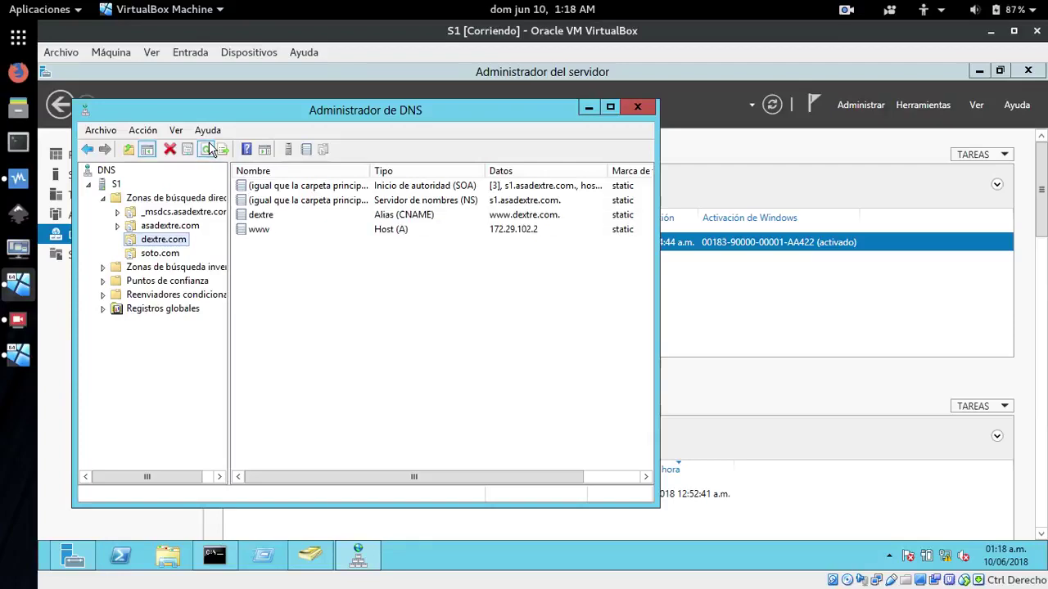
click(305, 278)
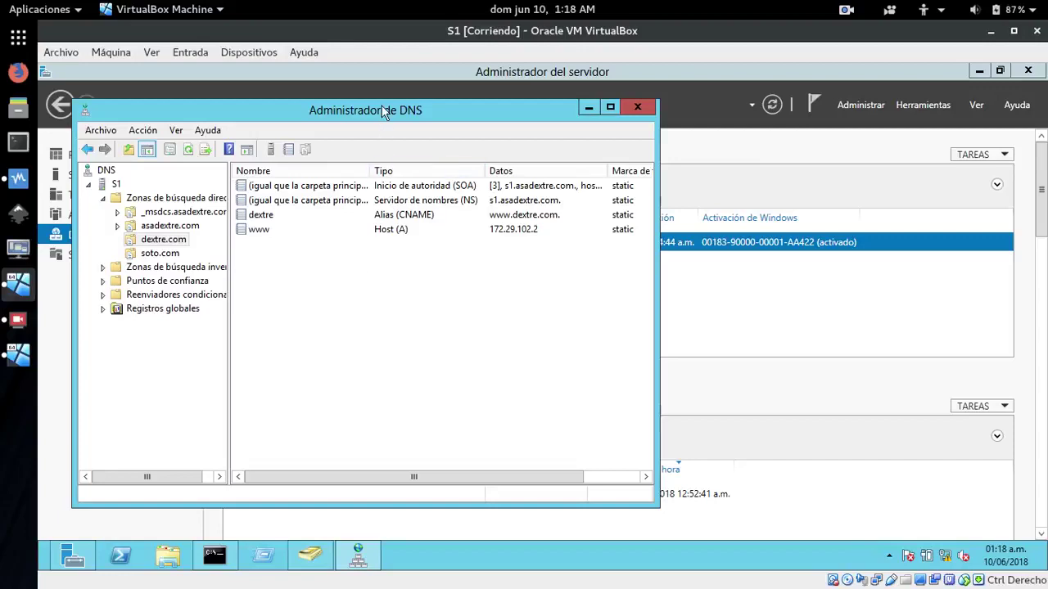
drag(382, 105, 485, 106)
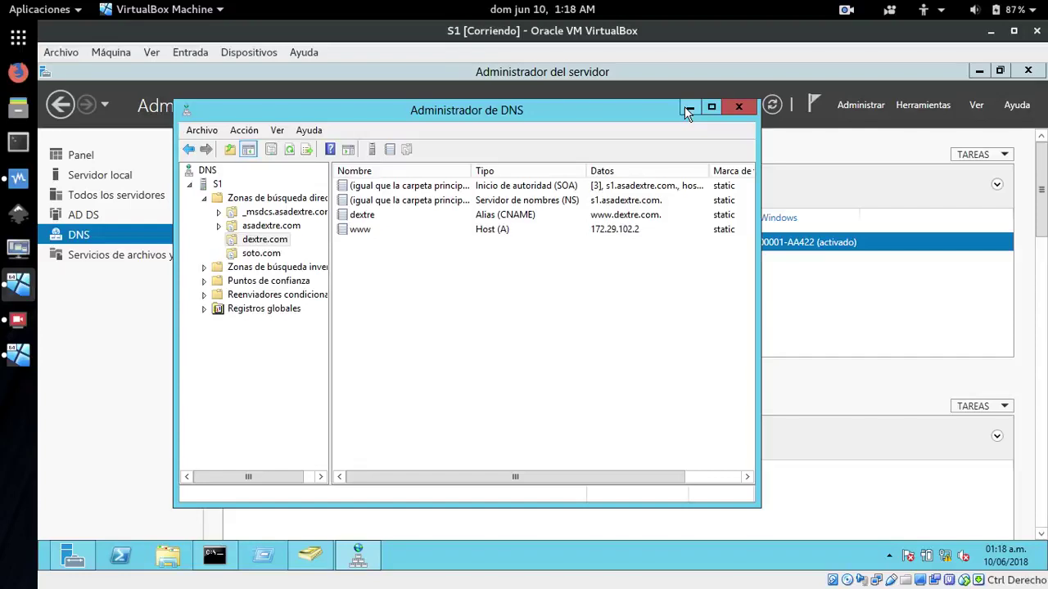
click(687, 107)
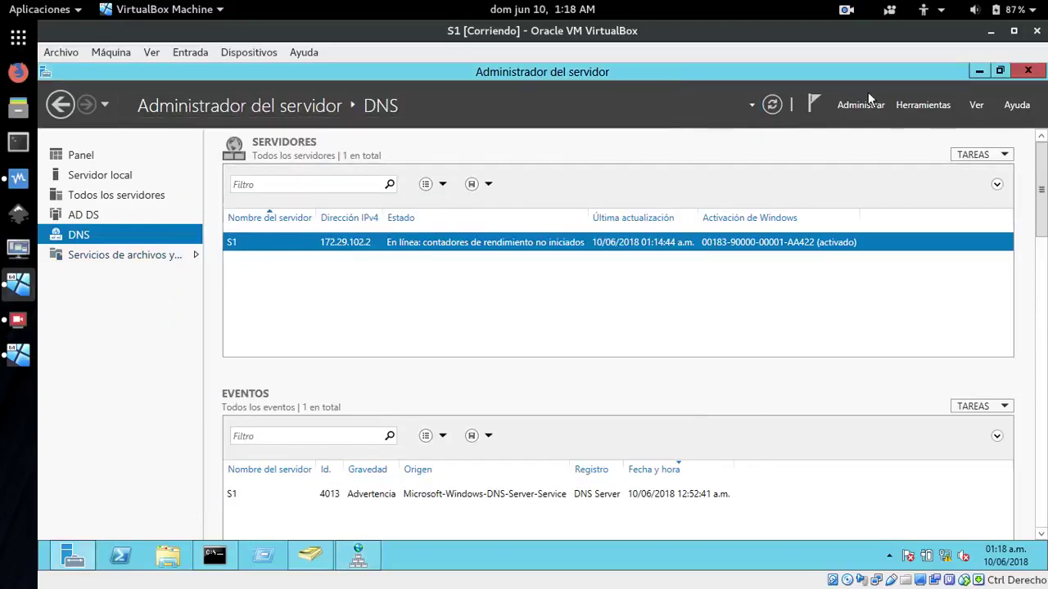
Start the Add Roles and Features wizard with role-based installation targeting S1
click(73, 155)
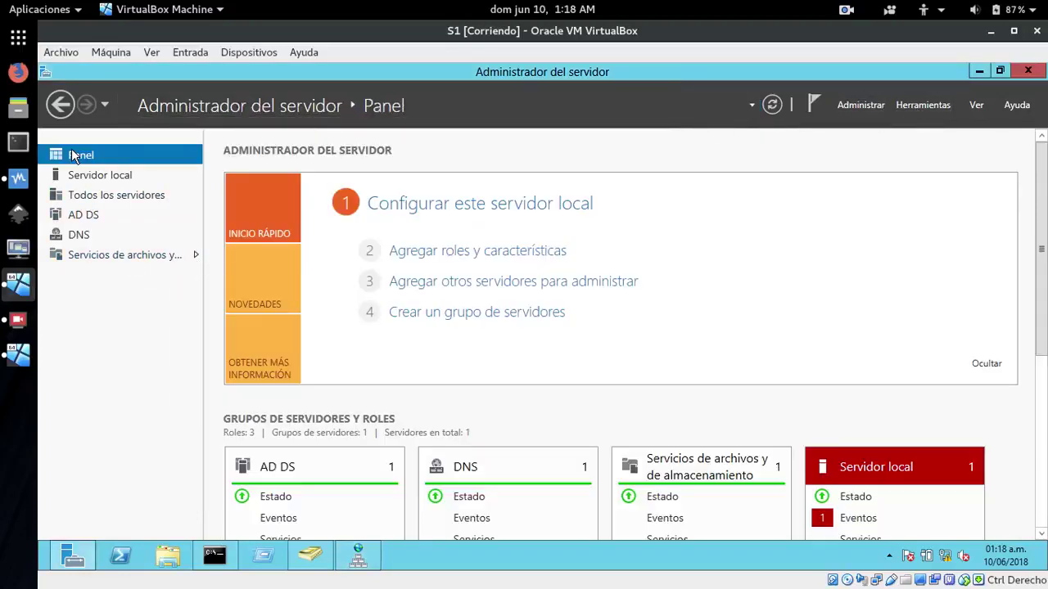
click(451, 252)
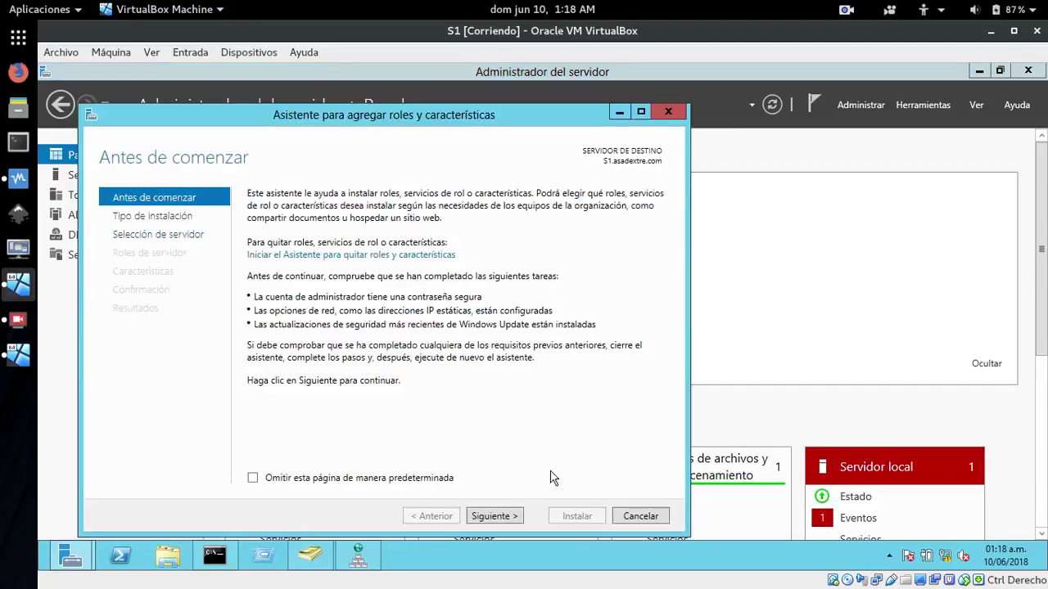
click(494, 516)
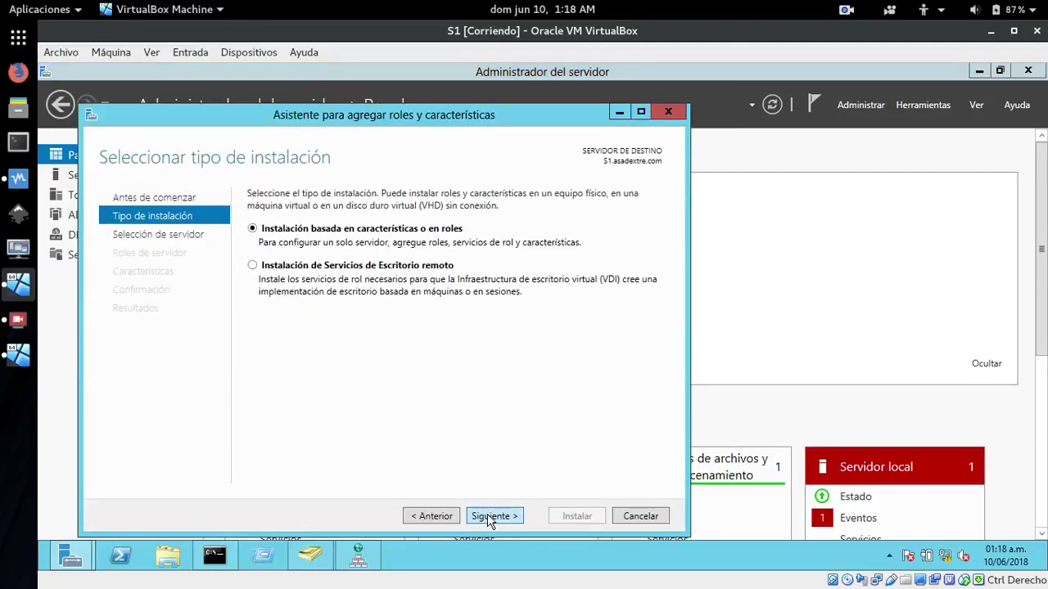
click(494, 516)
click(493, 516)
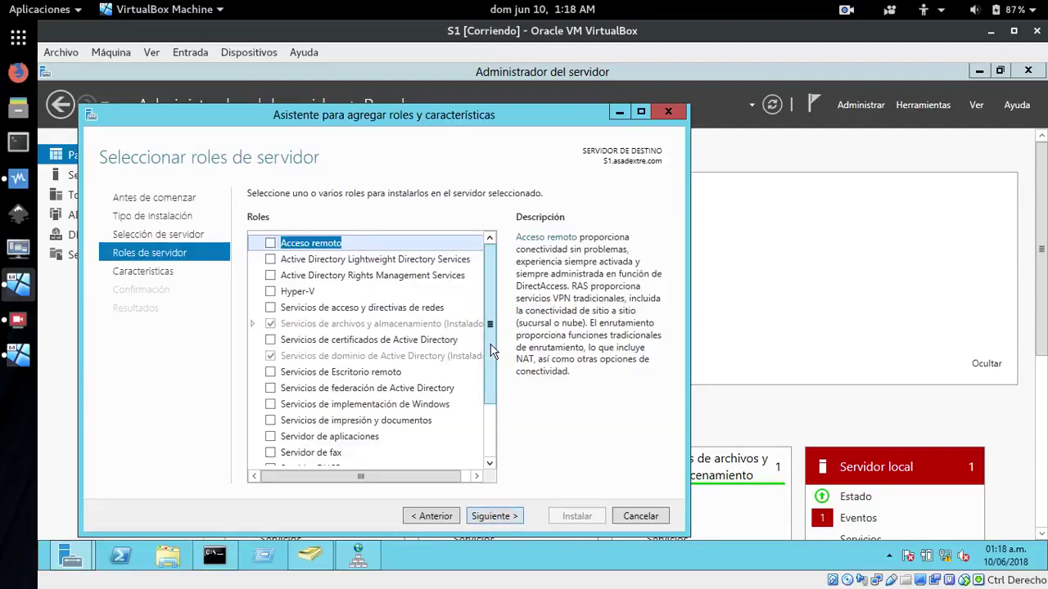
scroll(492, 416, down, 1)
scroll(492, 422, down, 2)
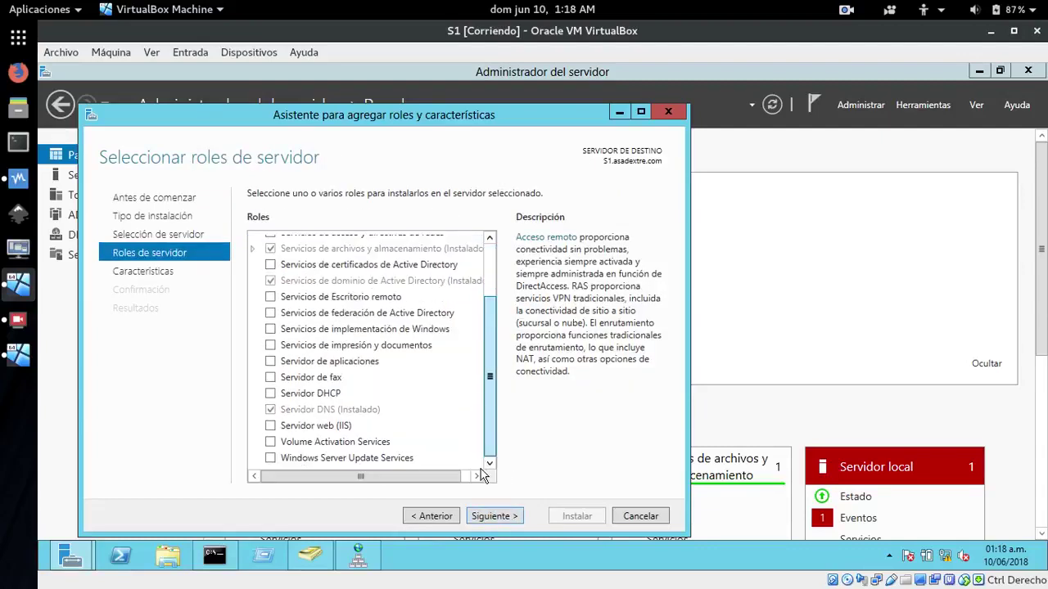
Select Servidor web (IIS) with its management console and advance to Confirmación
click(271, 428)
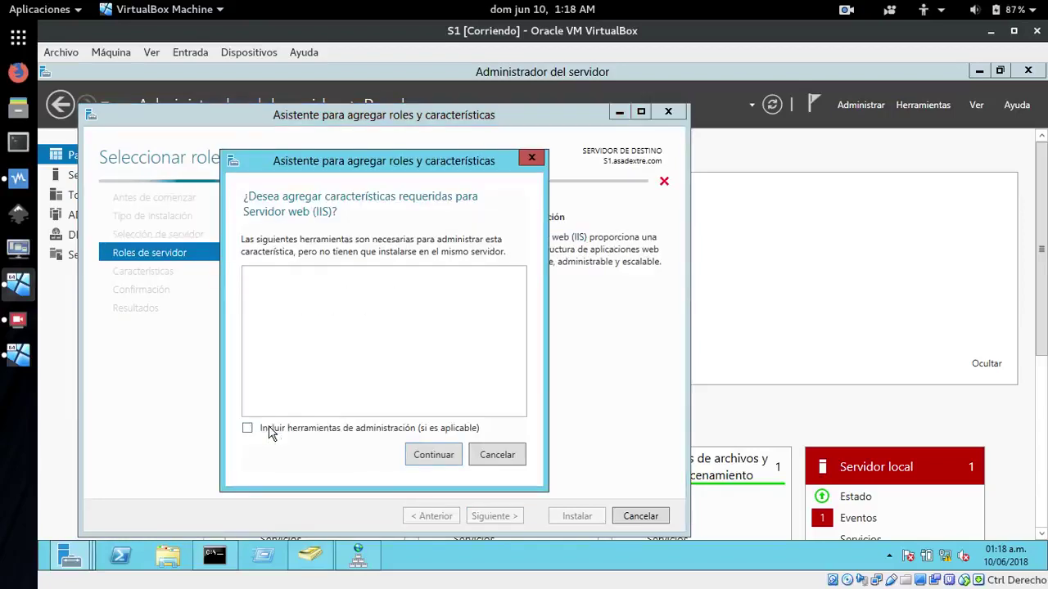
click(506, 460)
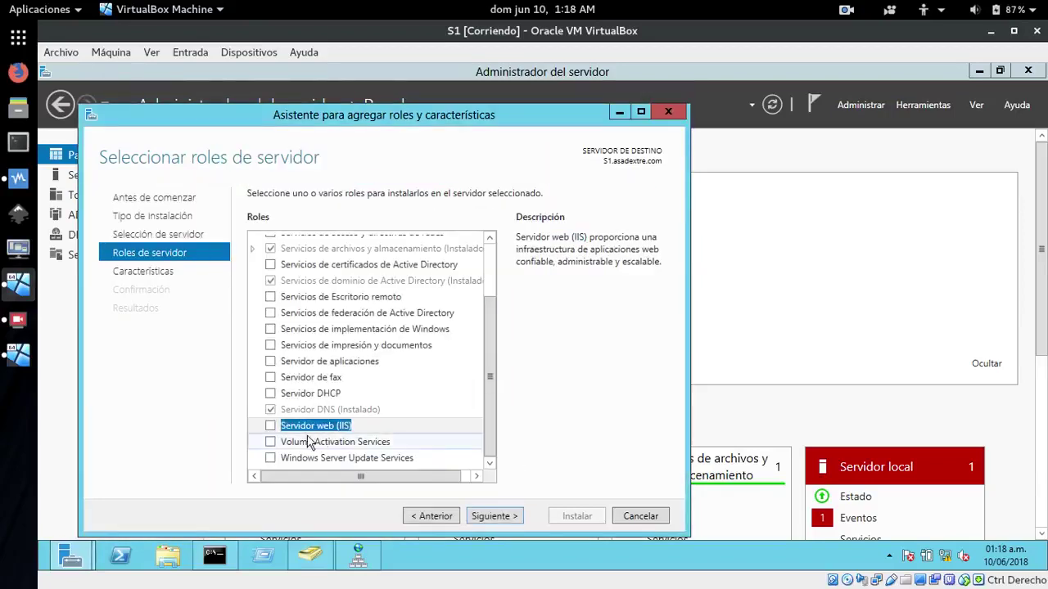
click(271, 428)
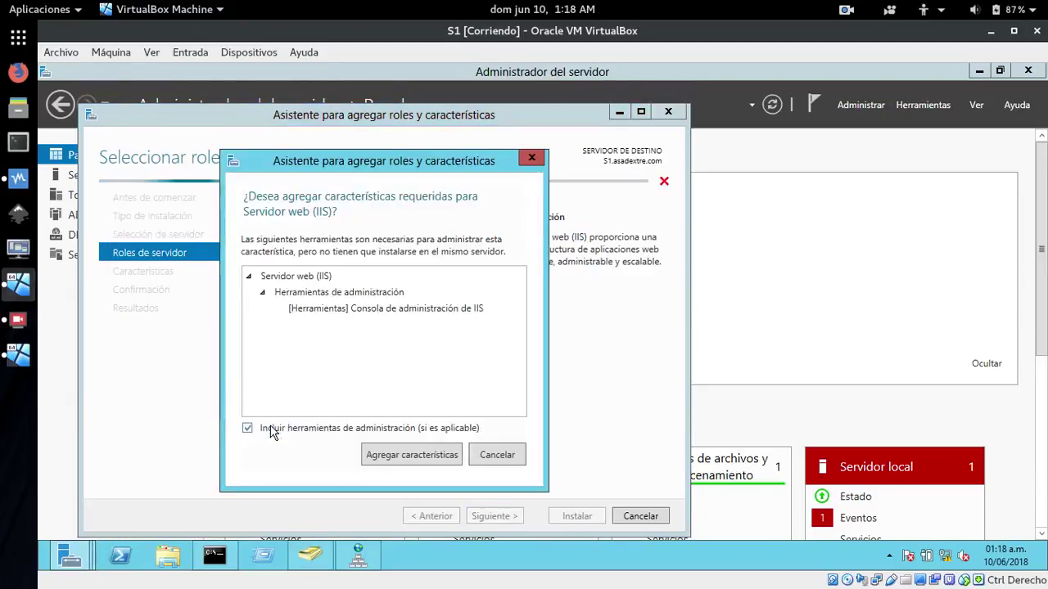
click(401, 460)
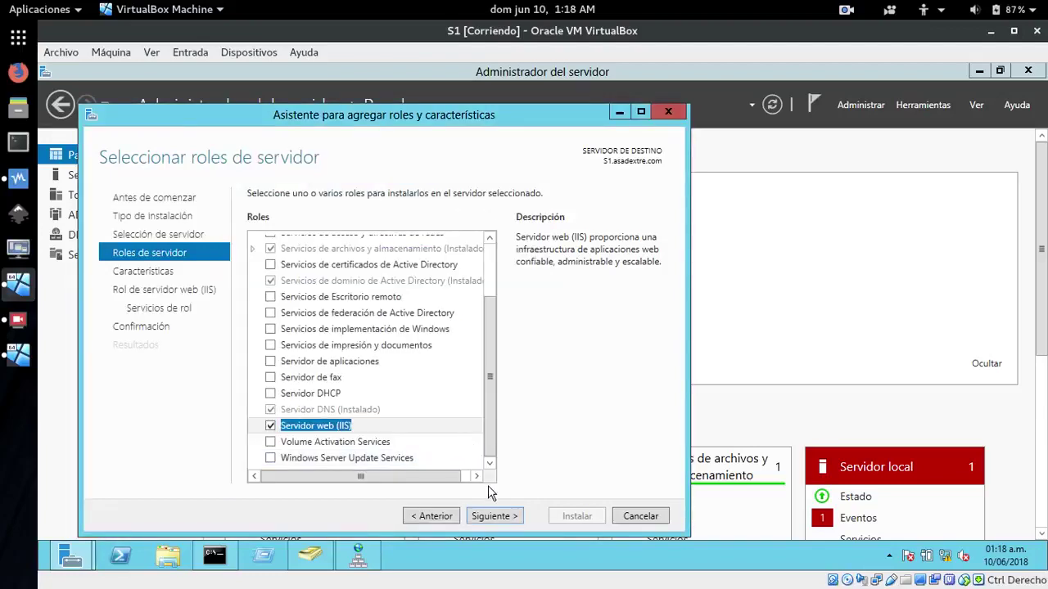
click(495, 518)
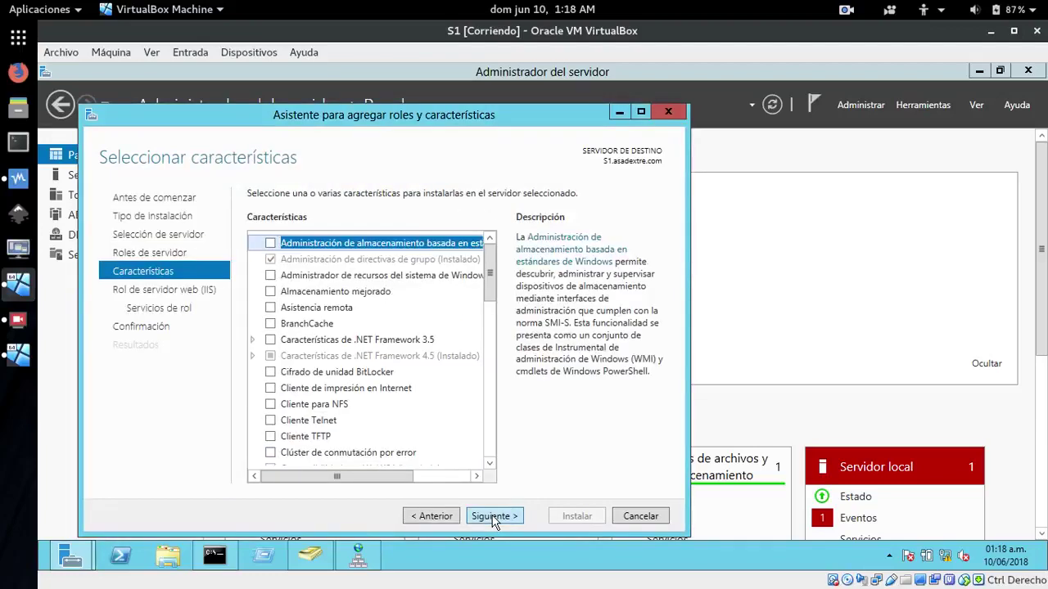
click(495, 517)
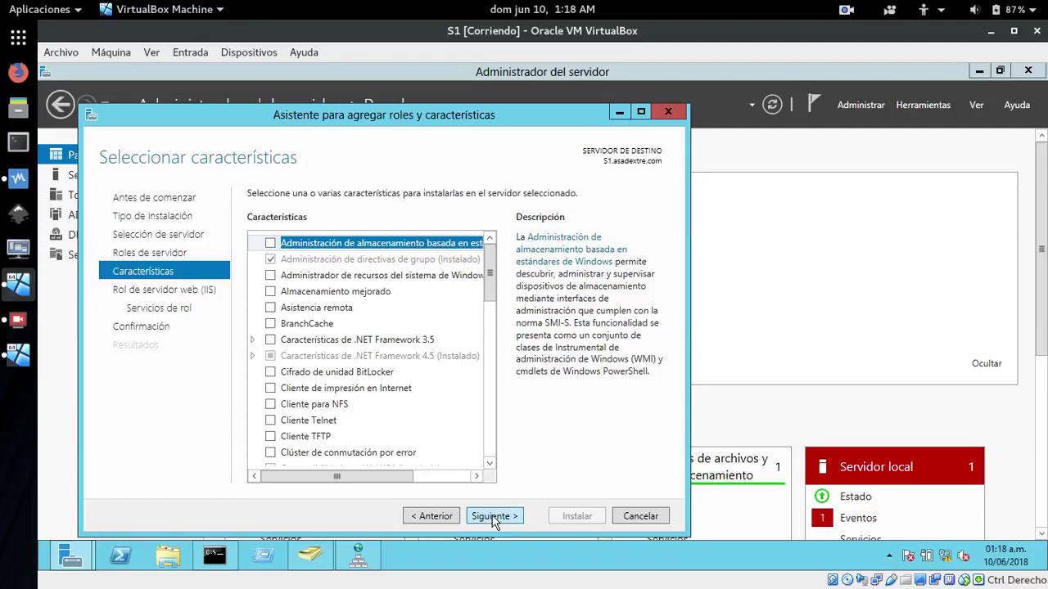
click(494, 518)
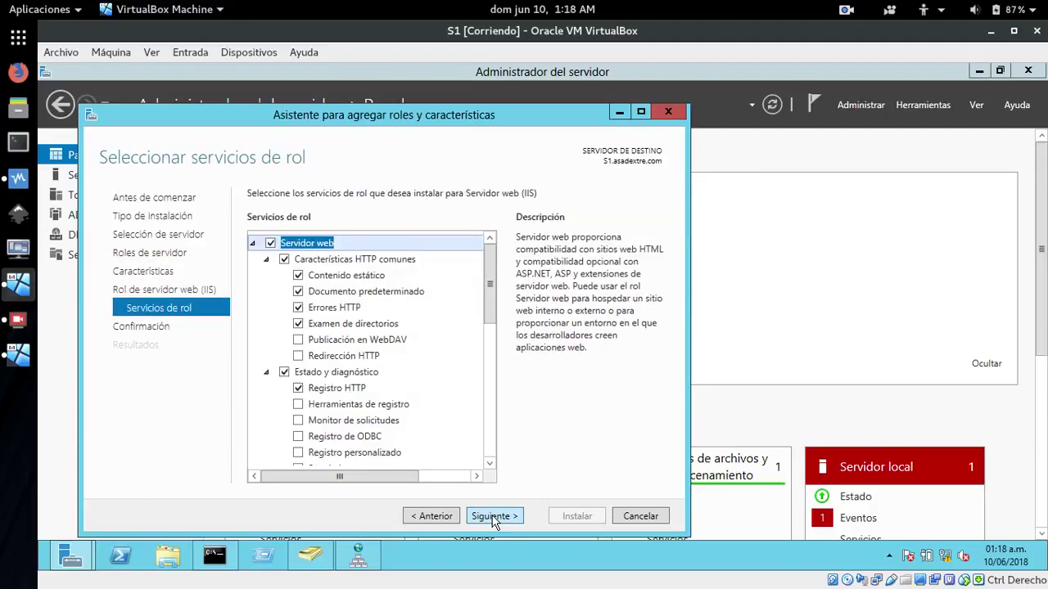
click(494, 517)
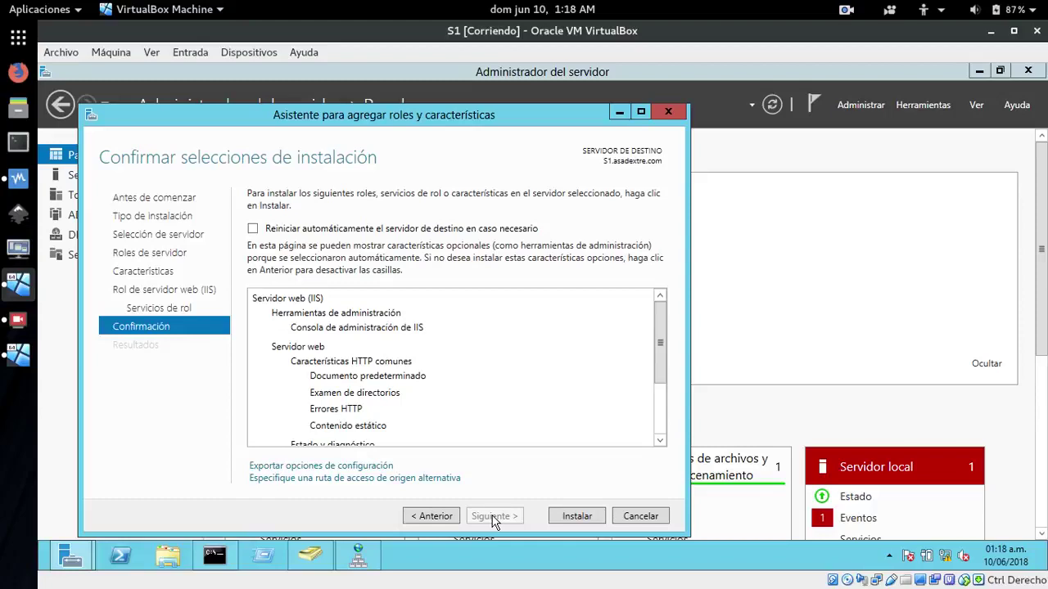
Begin installing IIS with automatic restart declined, then switch to serve2
click(253, 230)
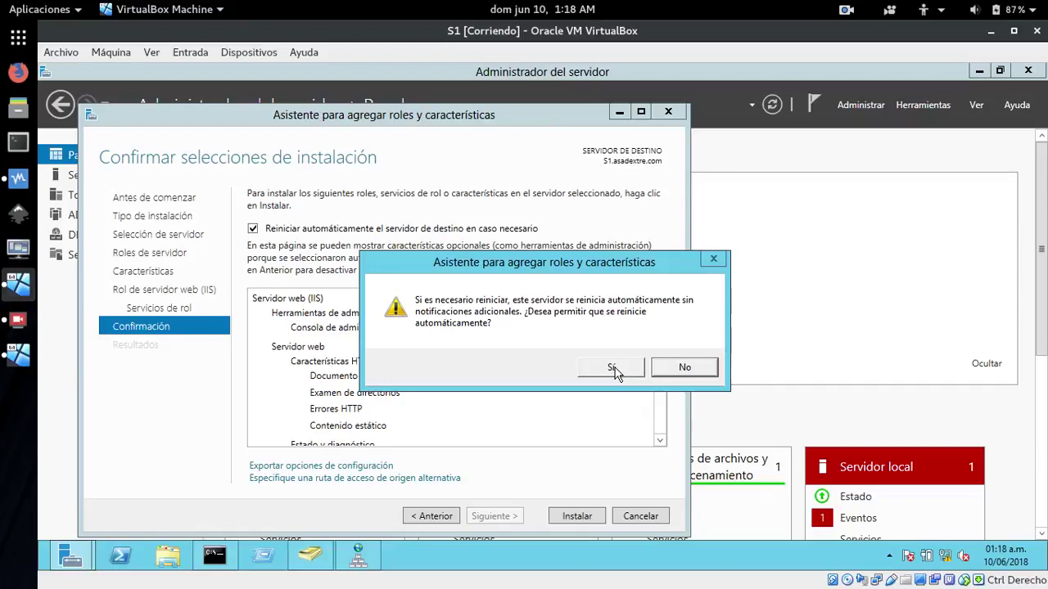
click(684, 370)
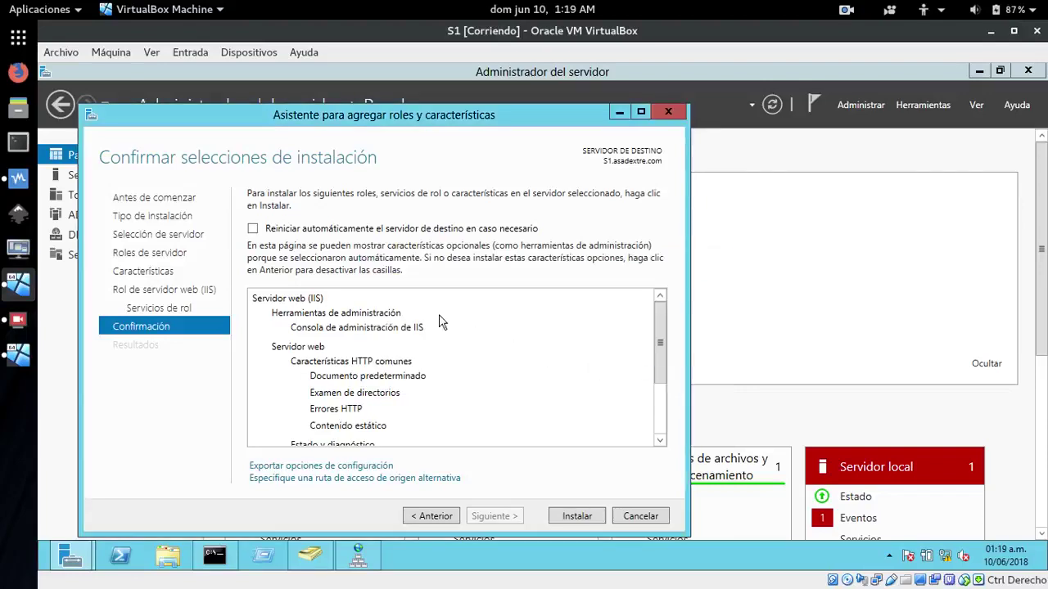
click(577, 516)
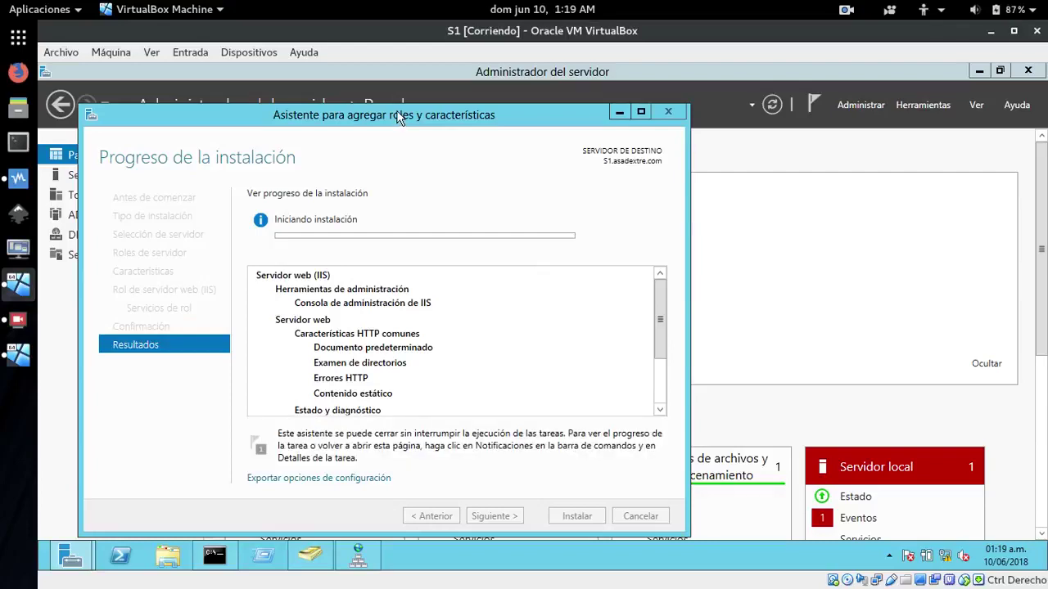
click(22, 366)
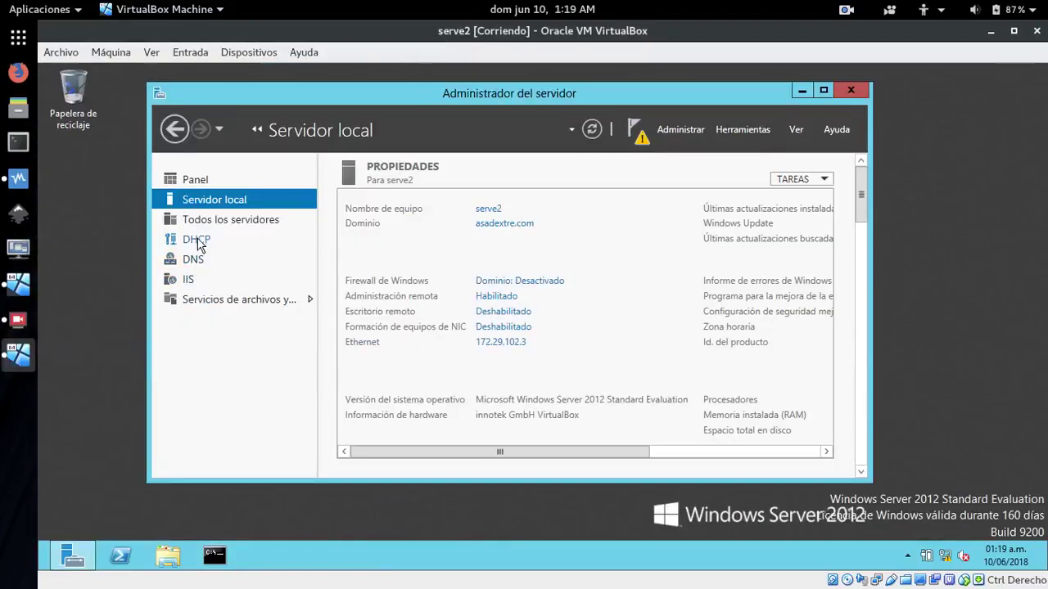
click(189, 279)
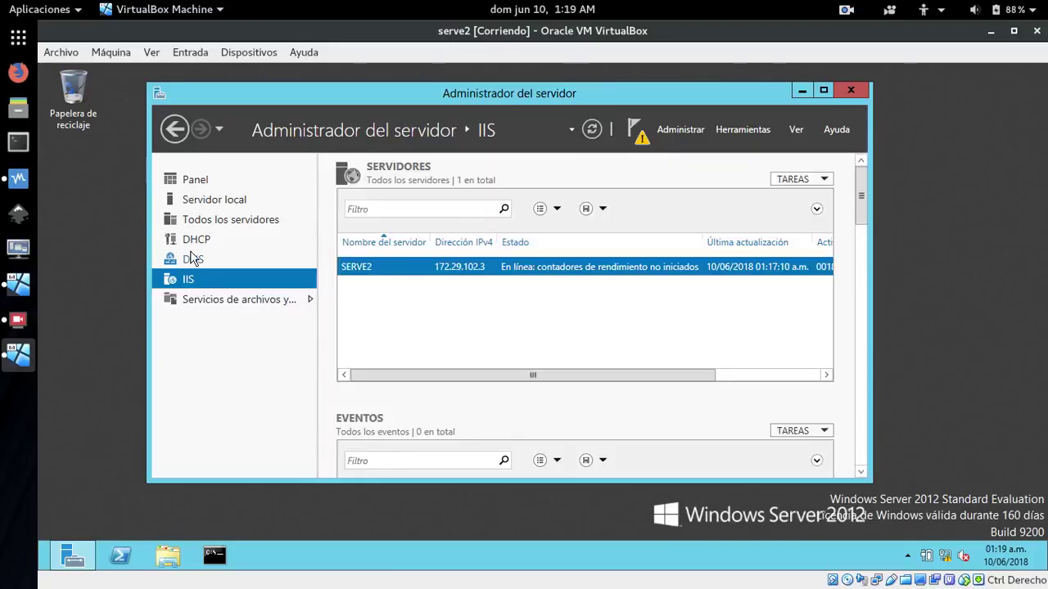
click(197, 262)
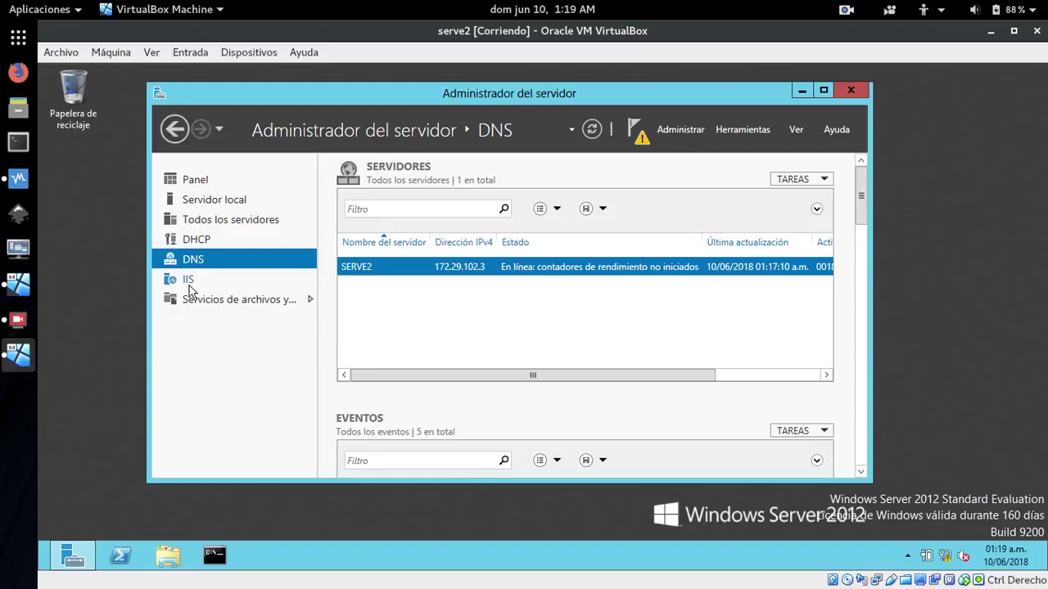
click(189, 287)
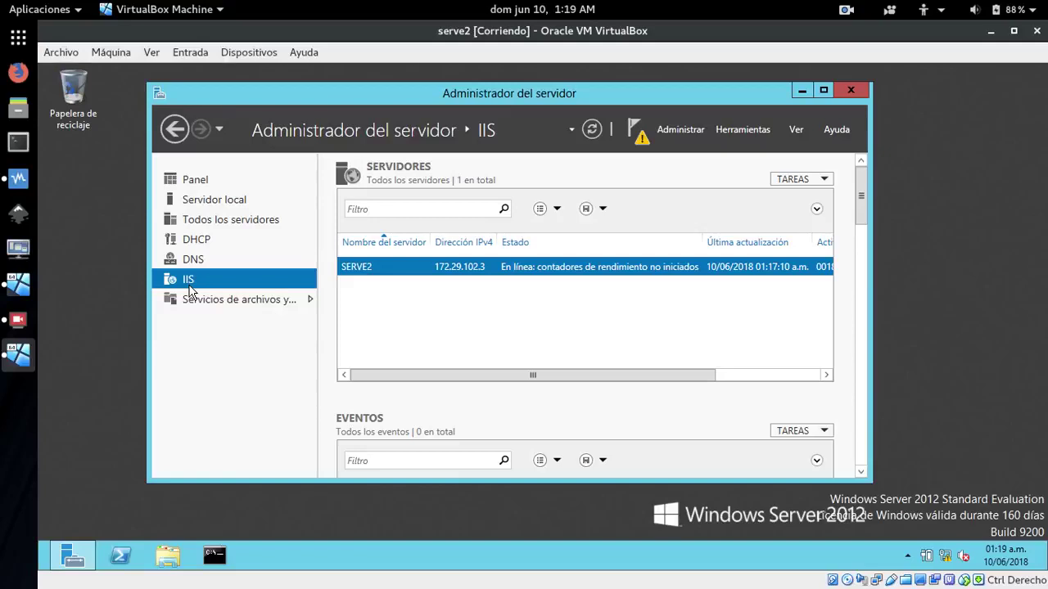
click(18, 284)
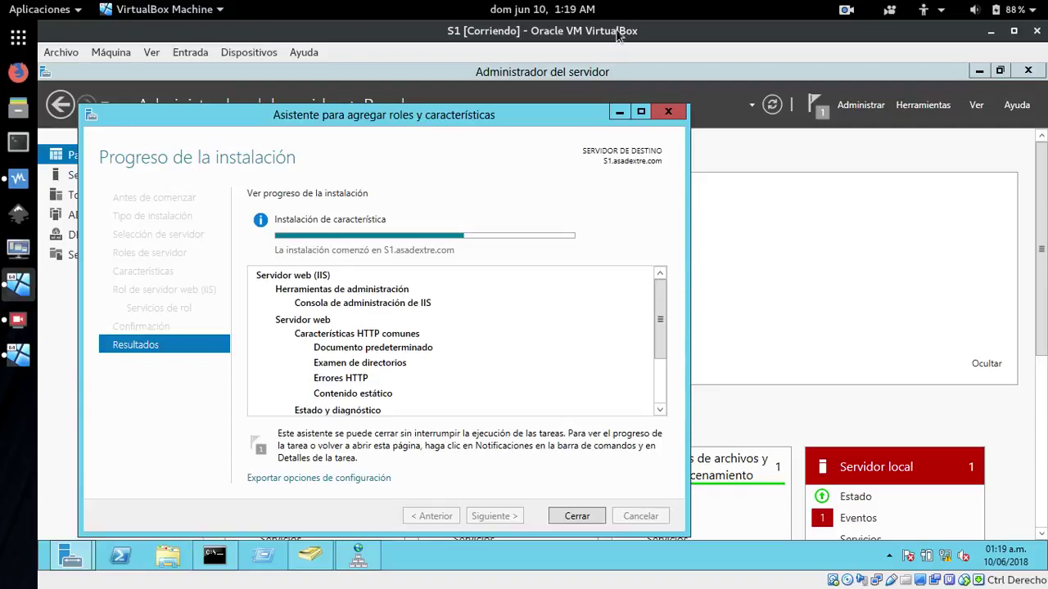
Check the clock panel while IIS installs, then close the finished roles wizard
click(557, 7)
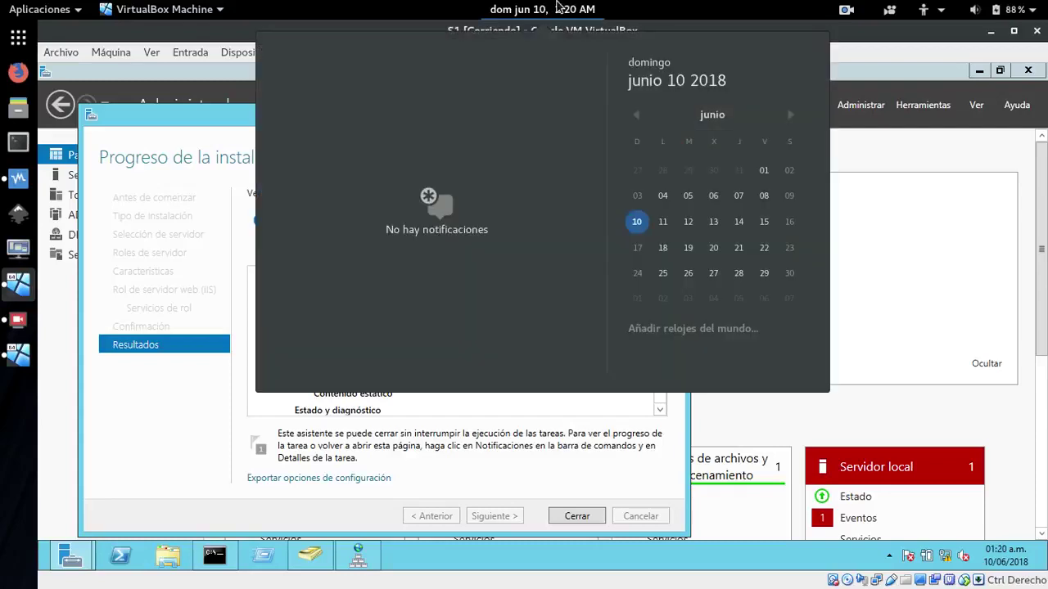
click(557, 7)
click(557, 7)
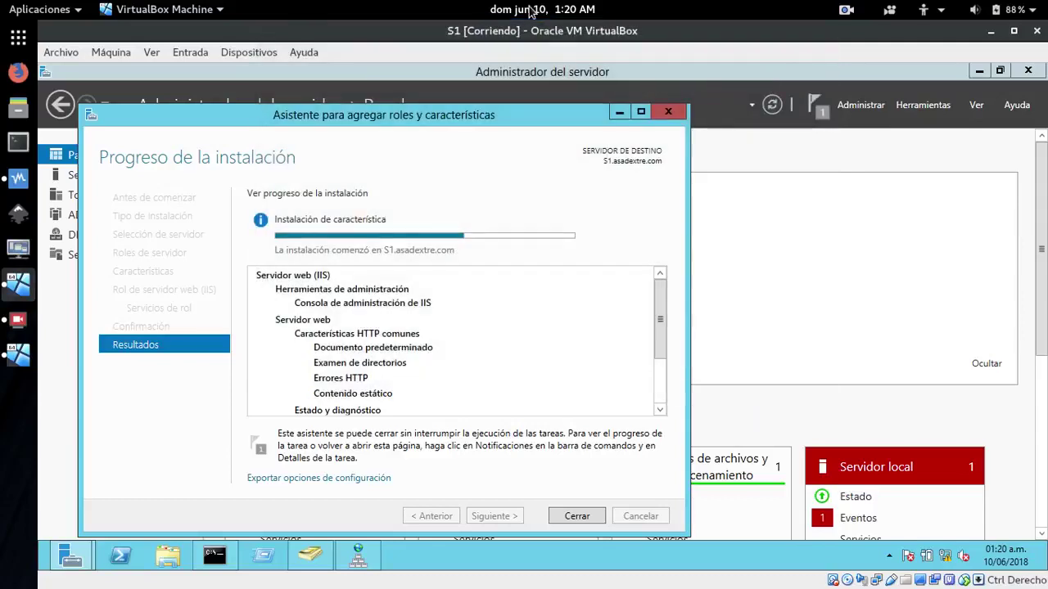
click(534, 10)
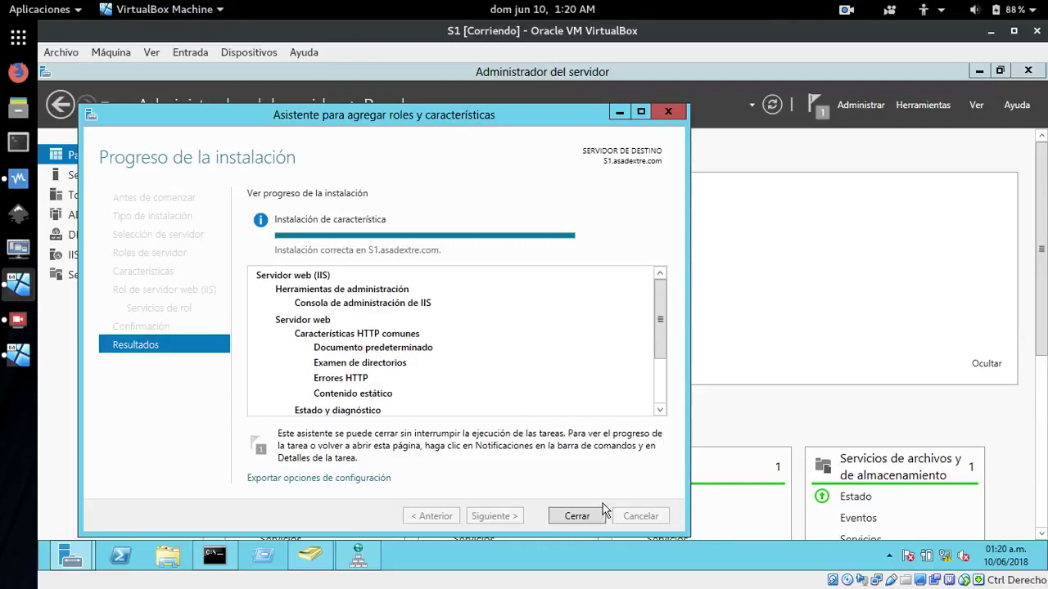
click(574, 517)
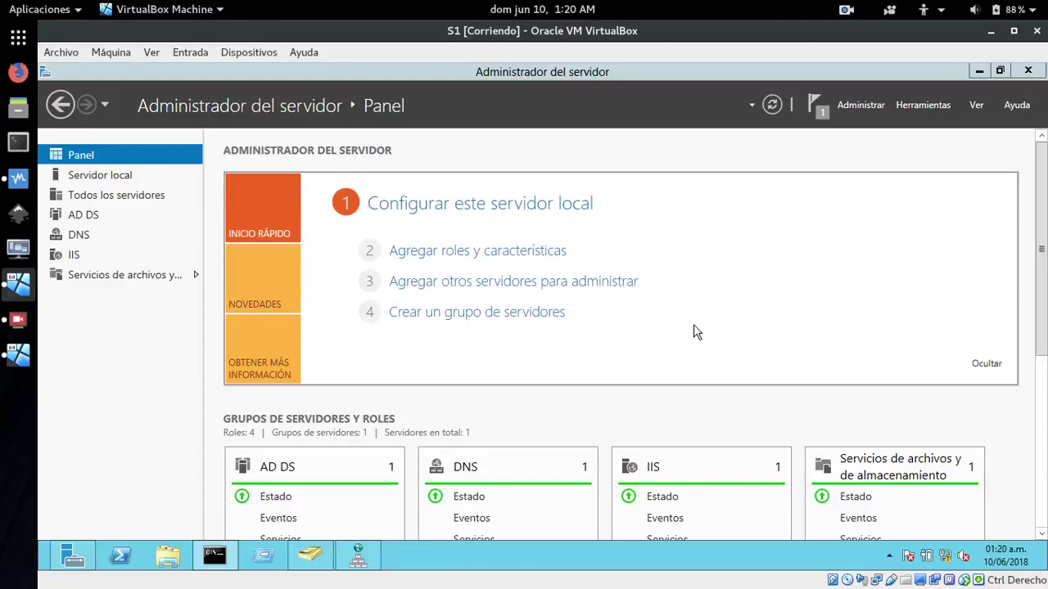
Refresh the Server Manager dashboard and open the IIS servers page
click(770, 108)
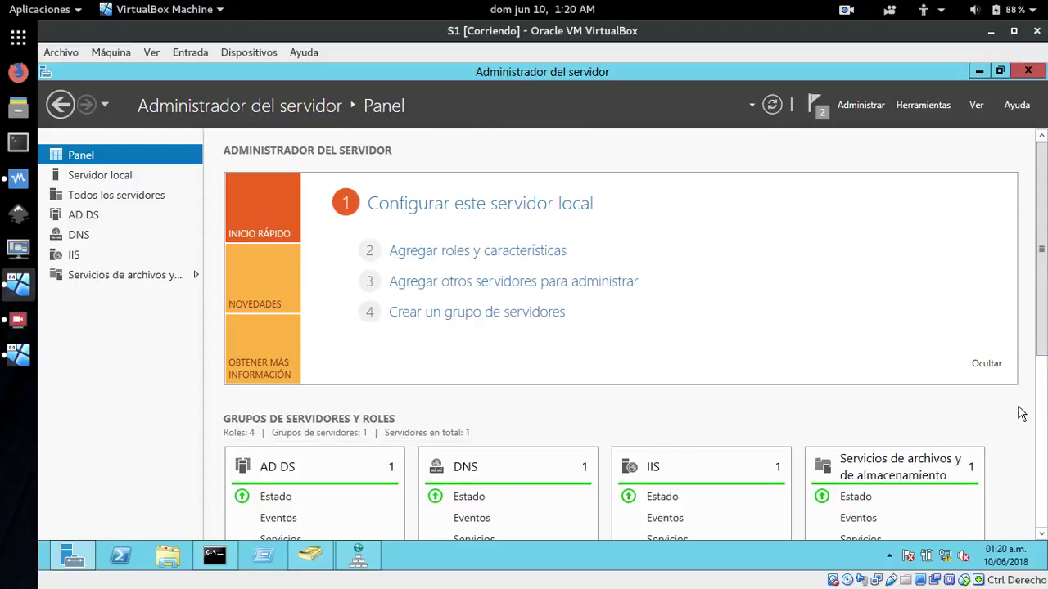
click(57, 258)
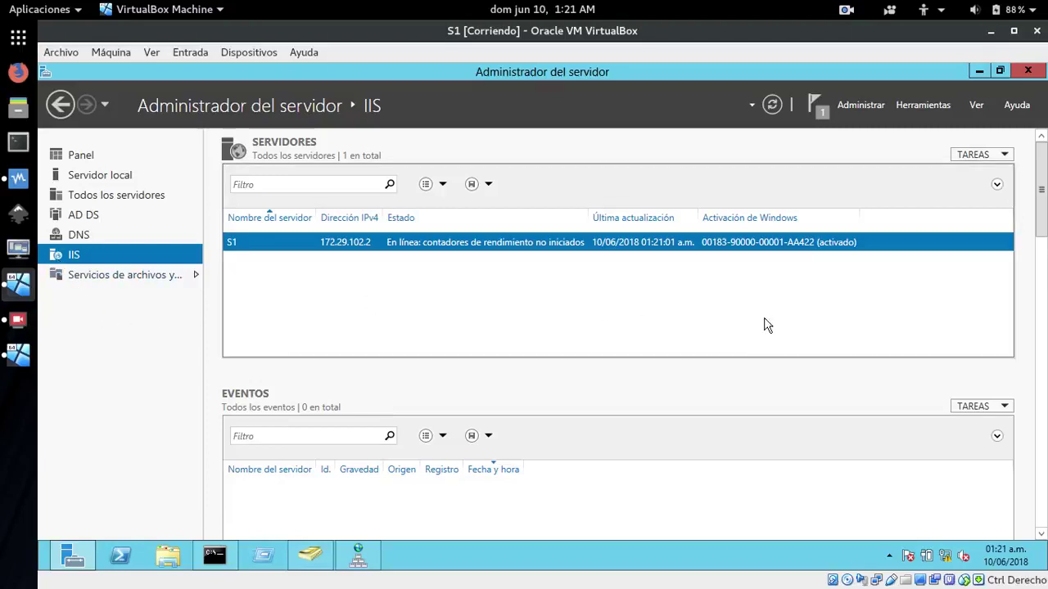
click(930, 106)
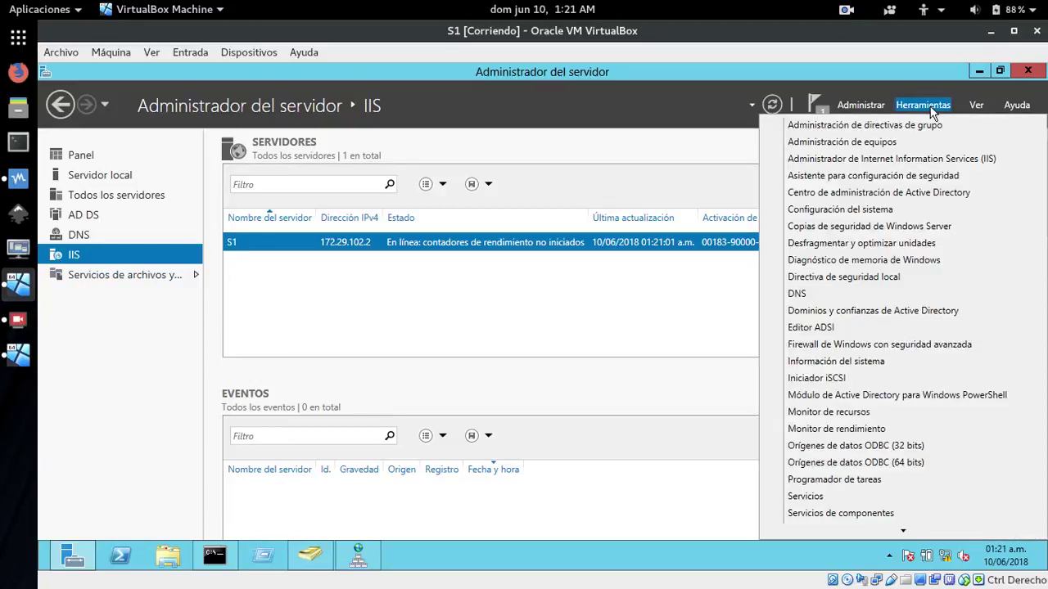
click(873, 161)
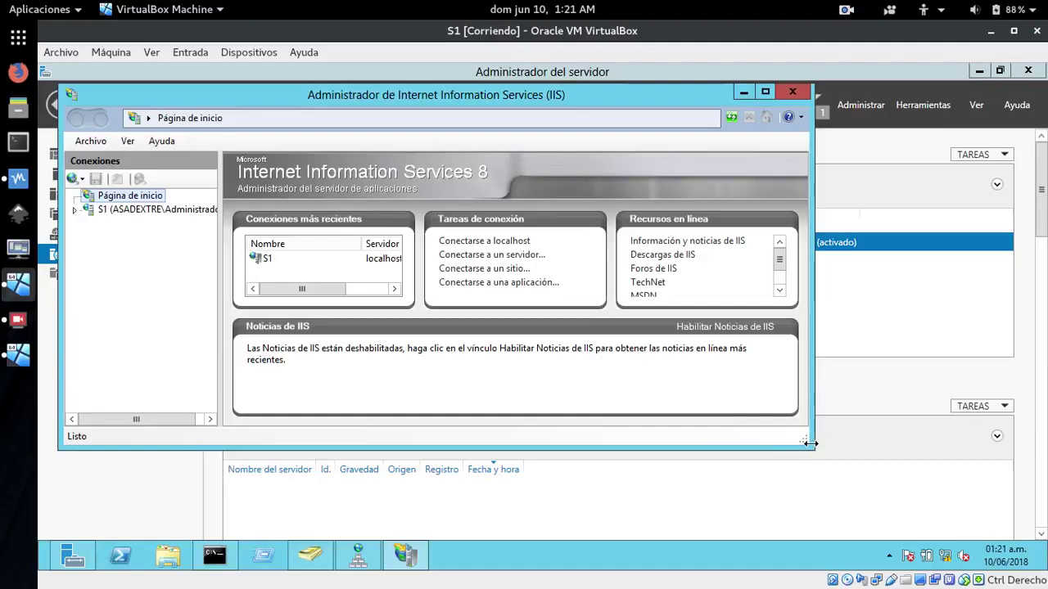
drag(815, 450, 856, 499)
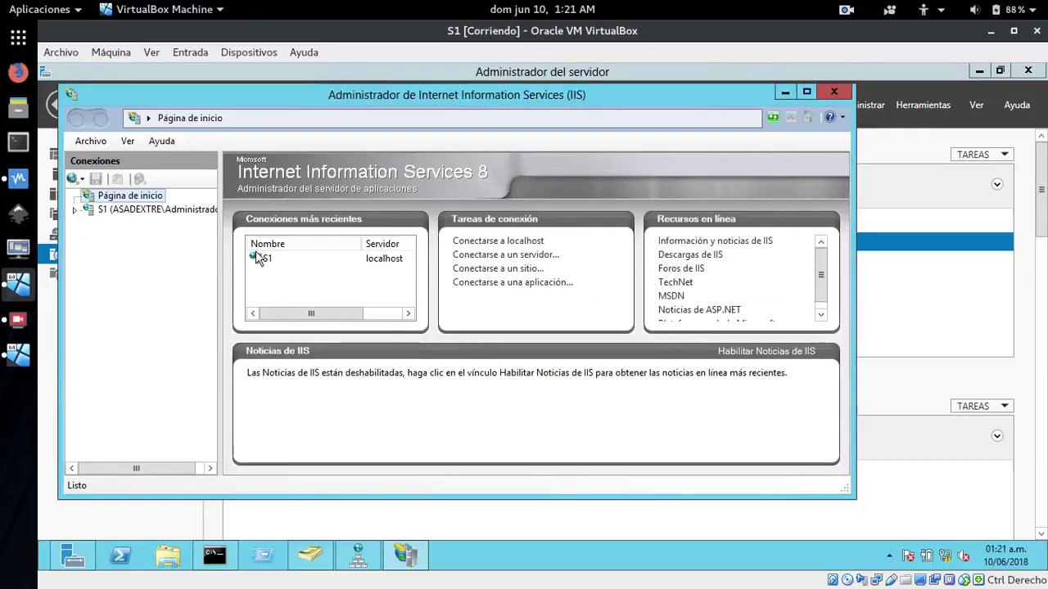
click(76, 212)
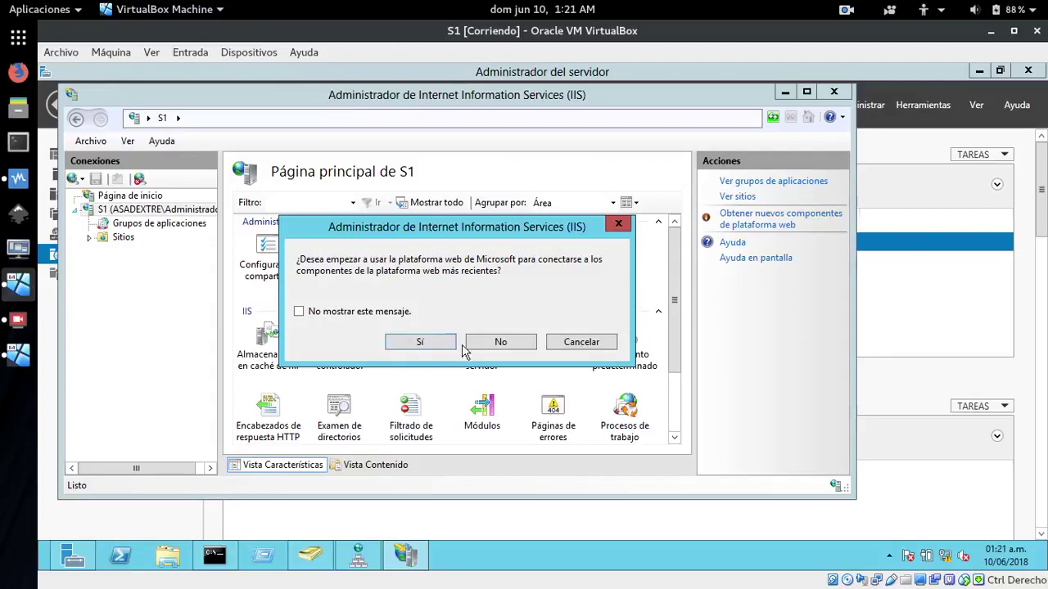
click(500, 342)
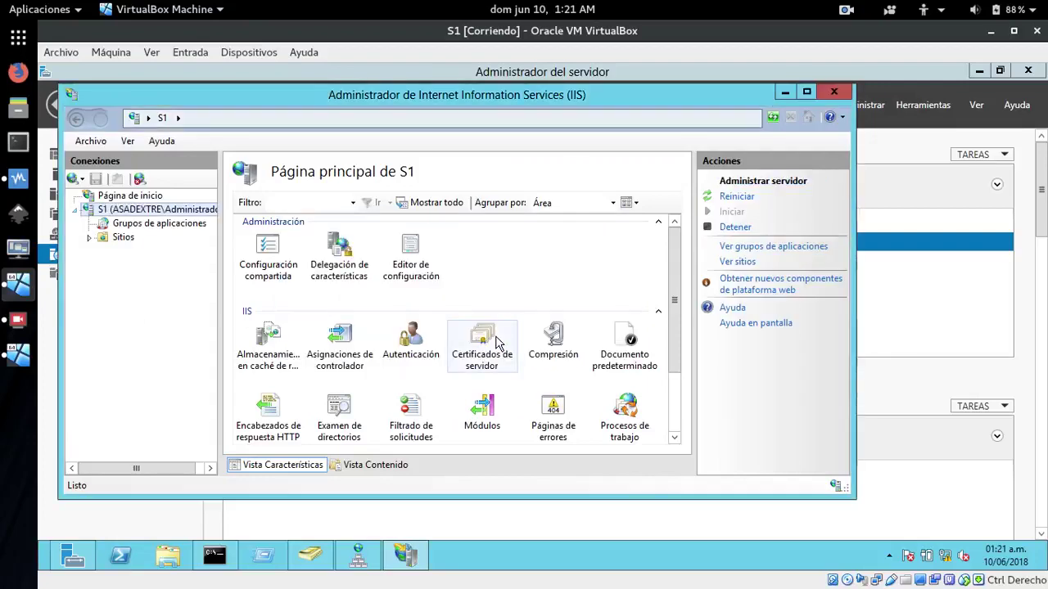
click(108, 245)
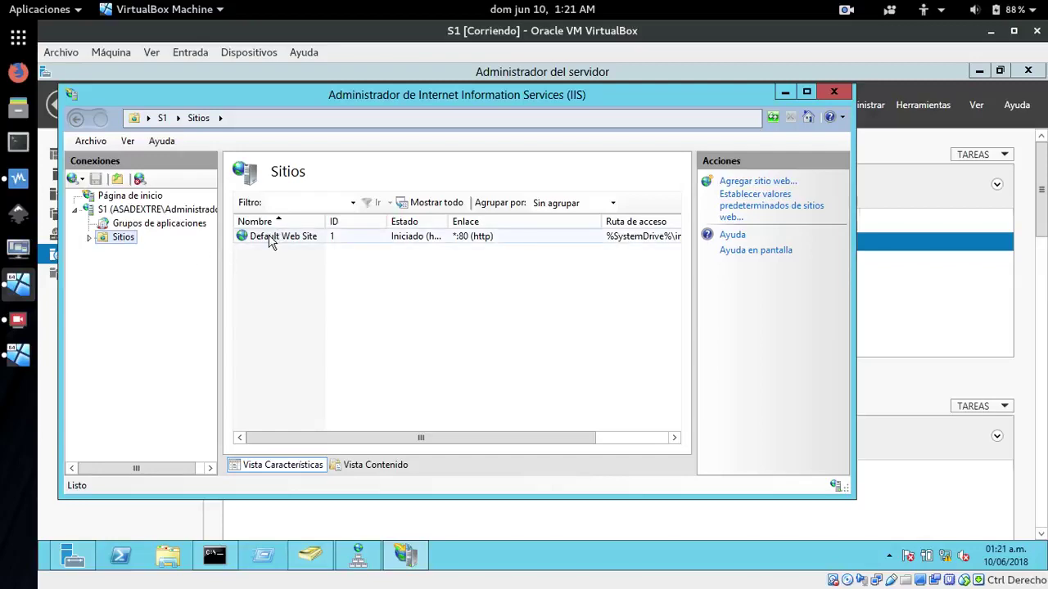
click(270, 236)
drag(844, 273, 856, 374)
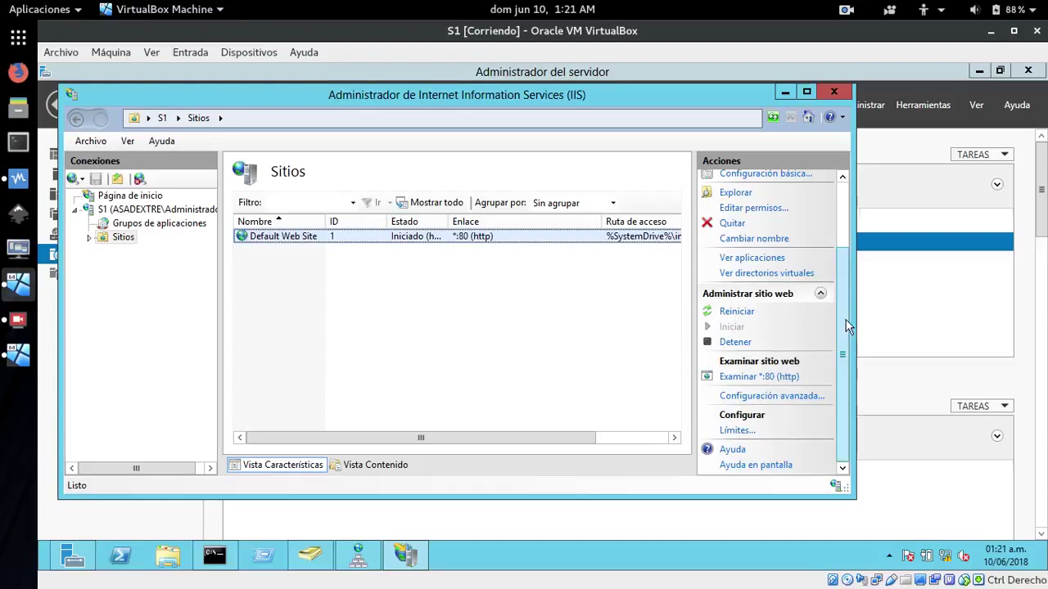
drag(847, 322, 844, 239)
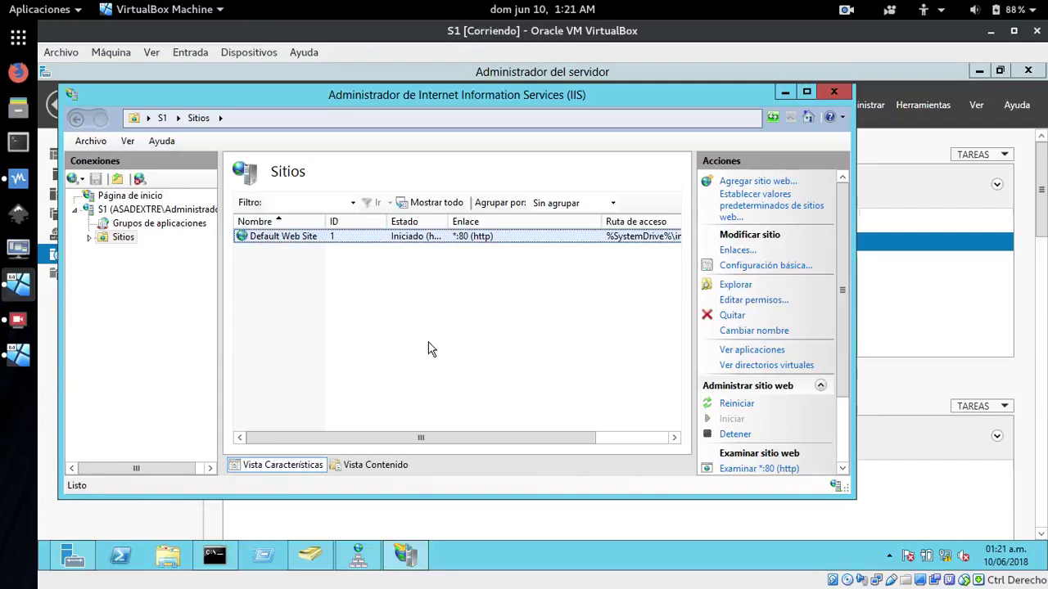
right_click(104, 238)
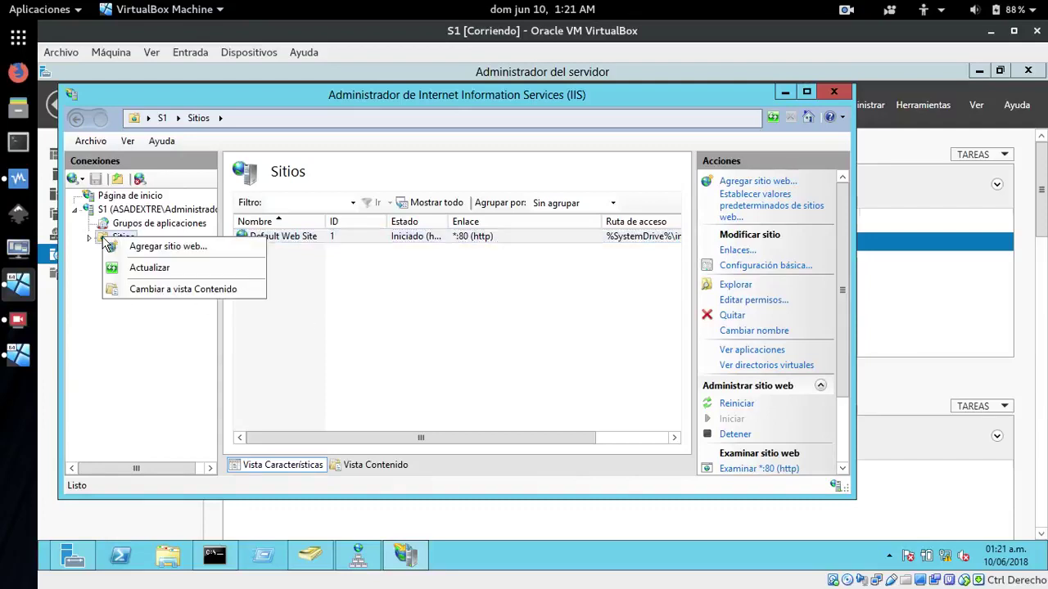
click(154, 249)
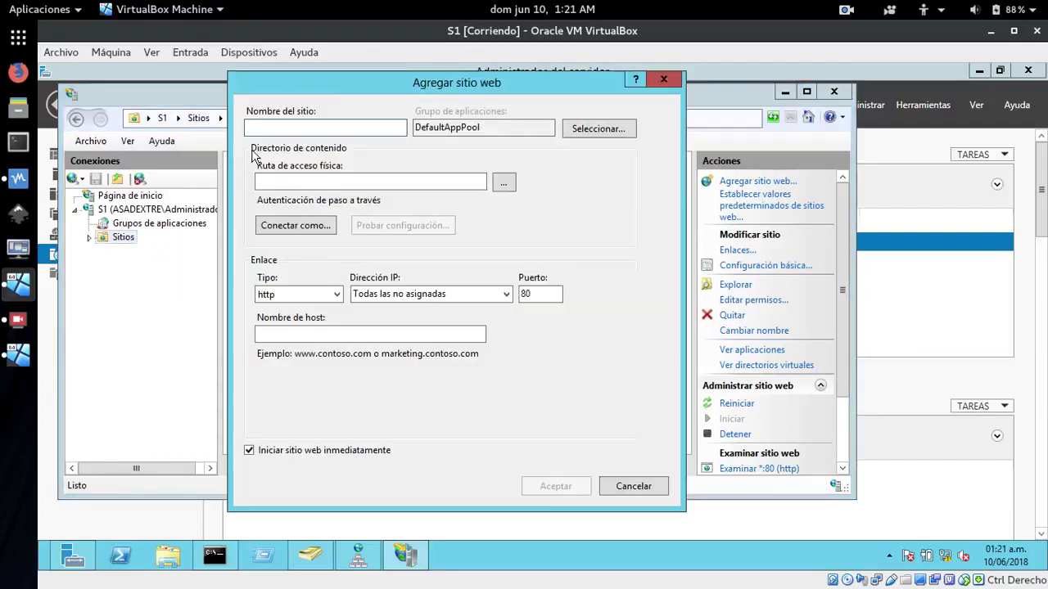
text(dextre)
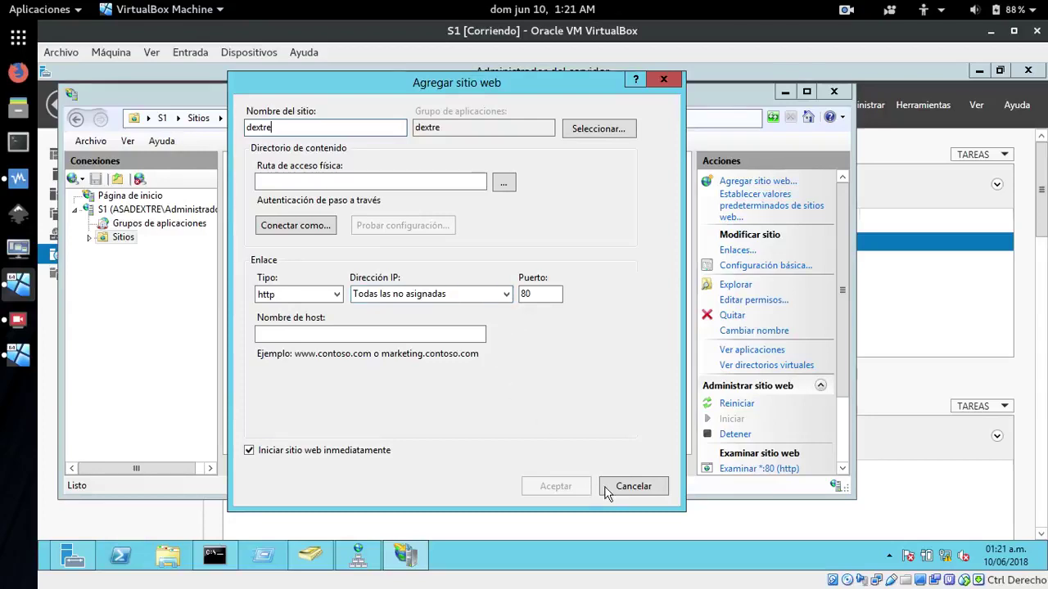
click(625, 487)
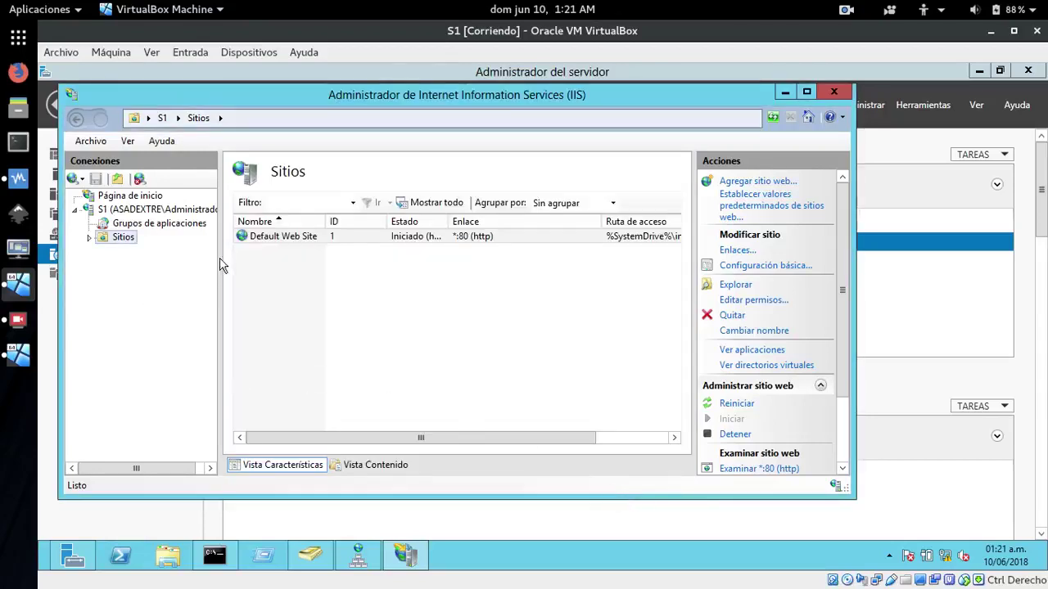
click(833, 91)
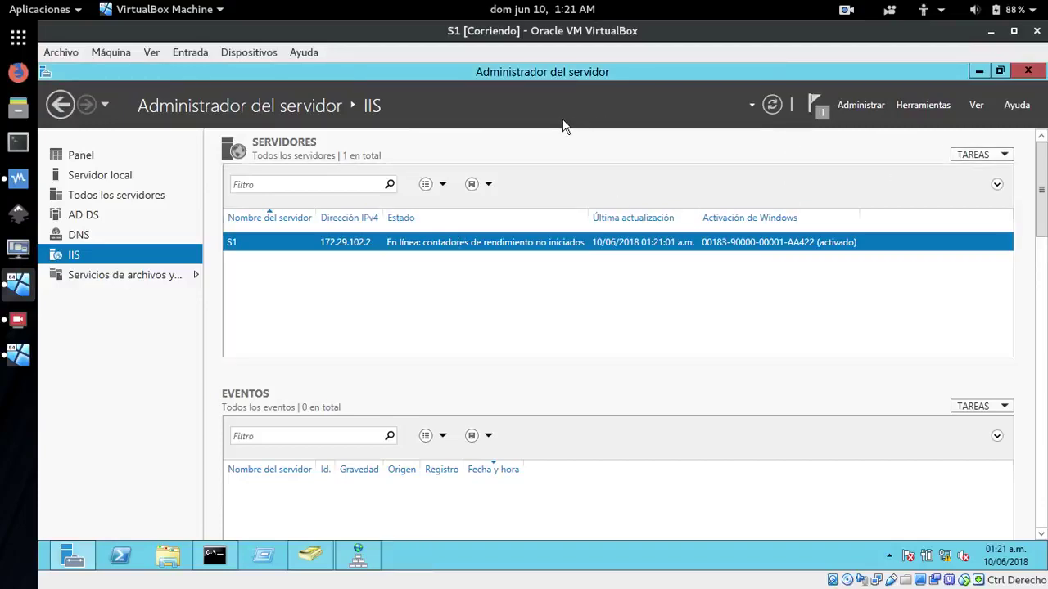
Minimize Server Manager and start adding a new shared folder in S1's shared folder preferences
click(979, 72)
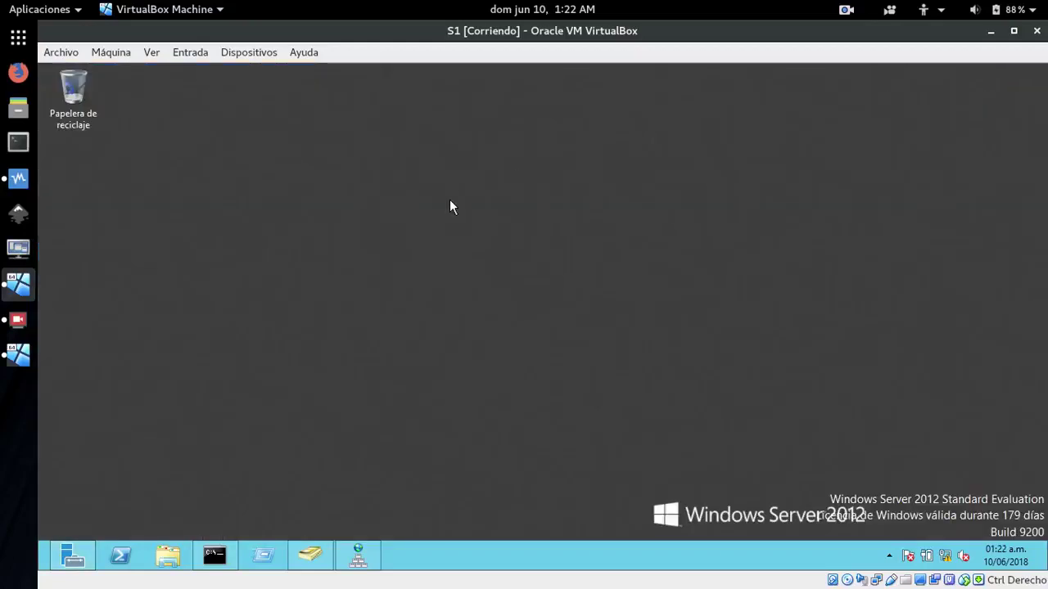
click(249, 54)
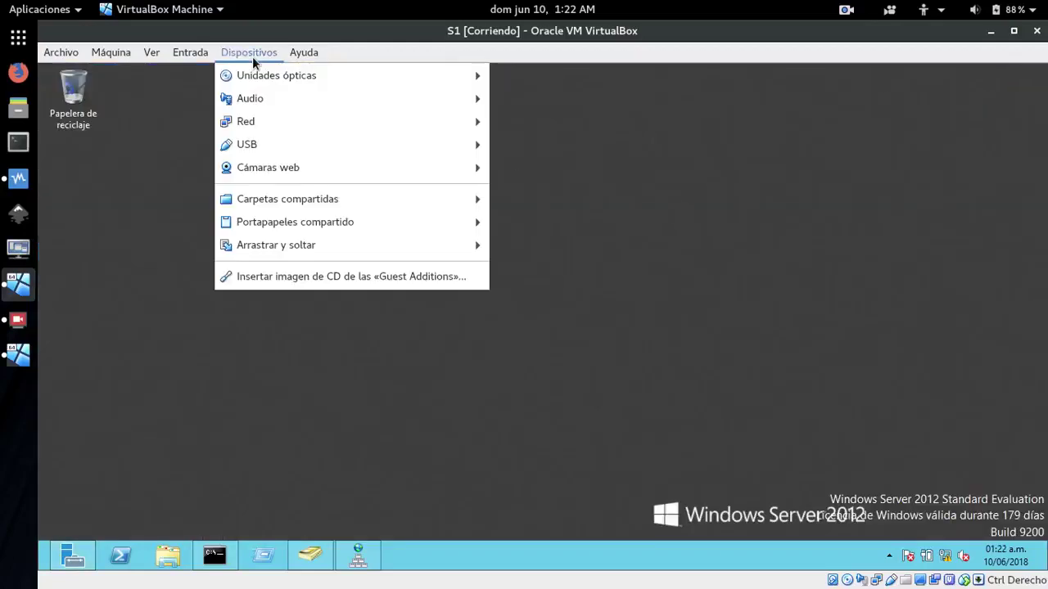
mouse_move(269, 204)
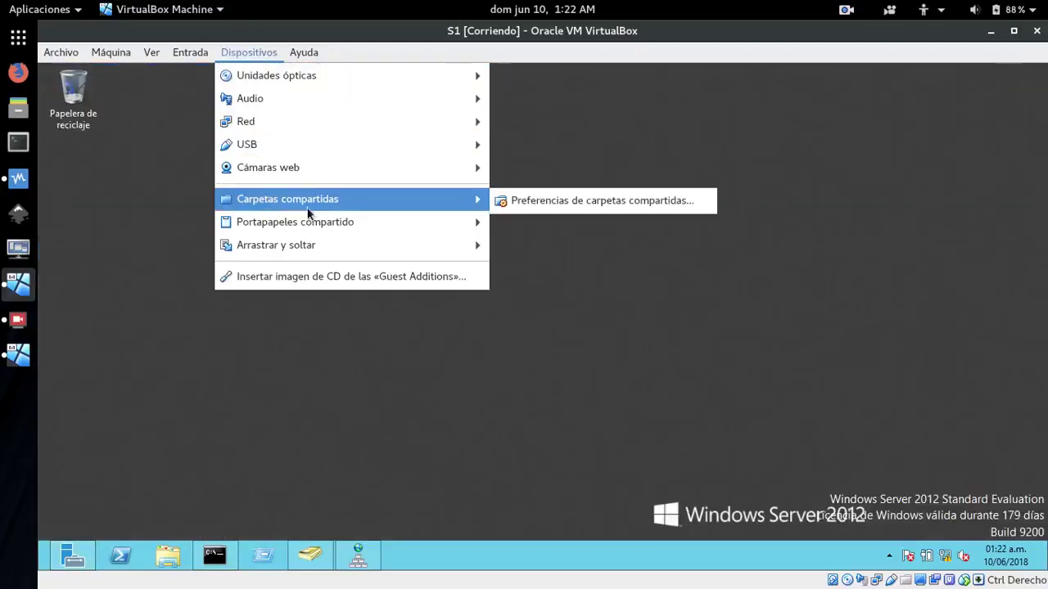
click(532, 201)
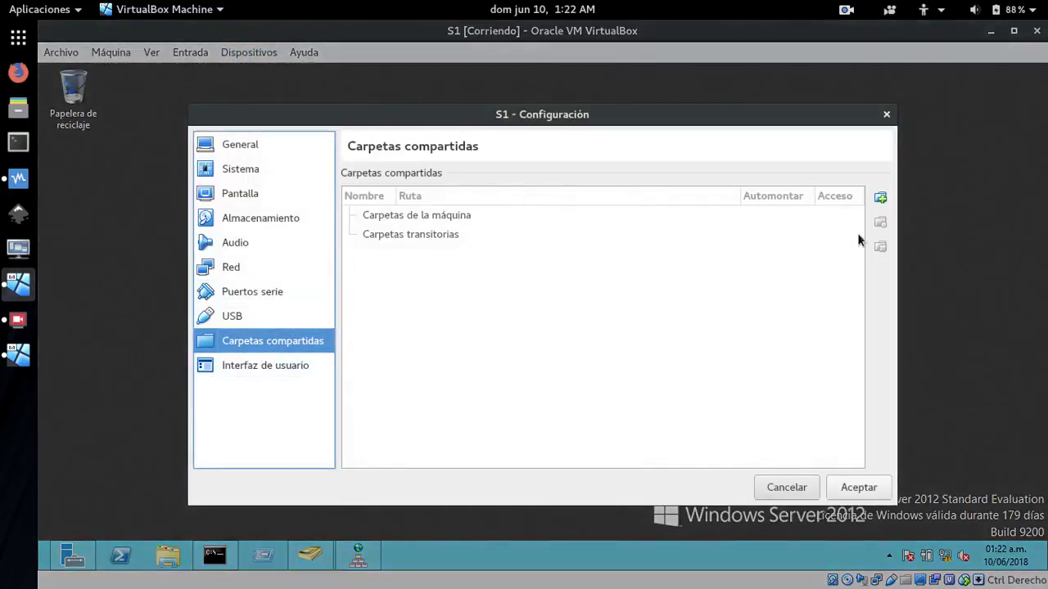
click(881, 198)
Map /home/dextre/compartir as permanent shared folder 'compartir' and save the settings
click(645, 234)
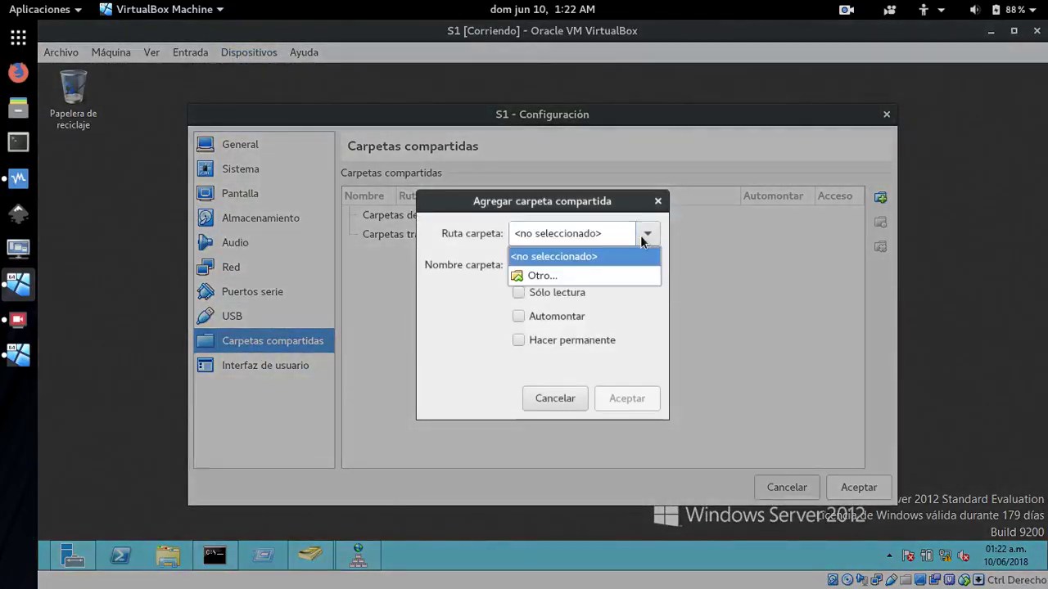
click(538, 277)
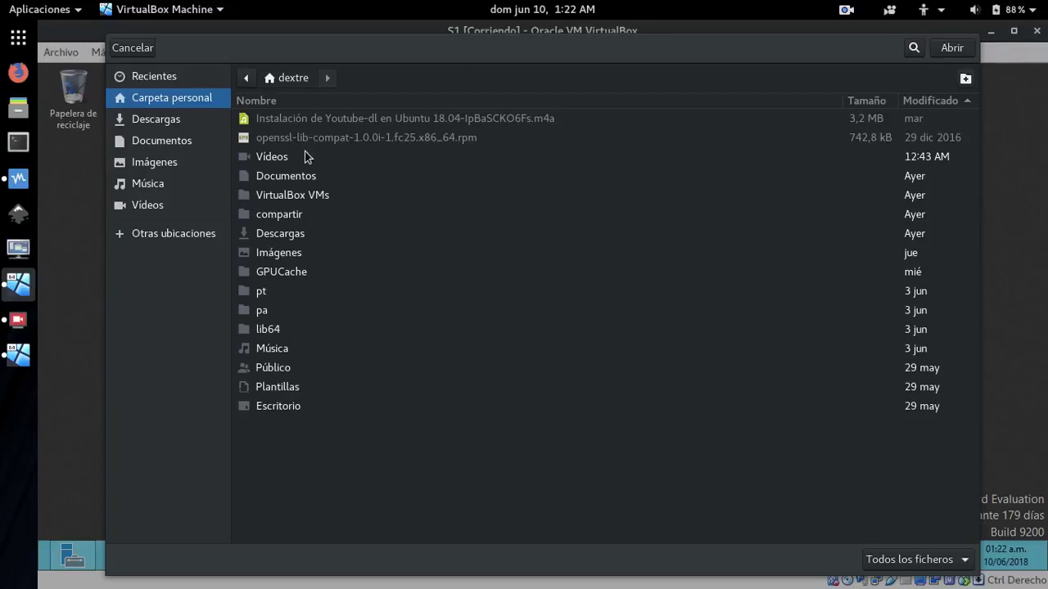
click(268, 216)
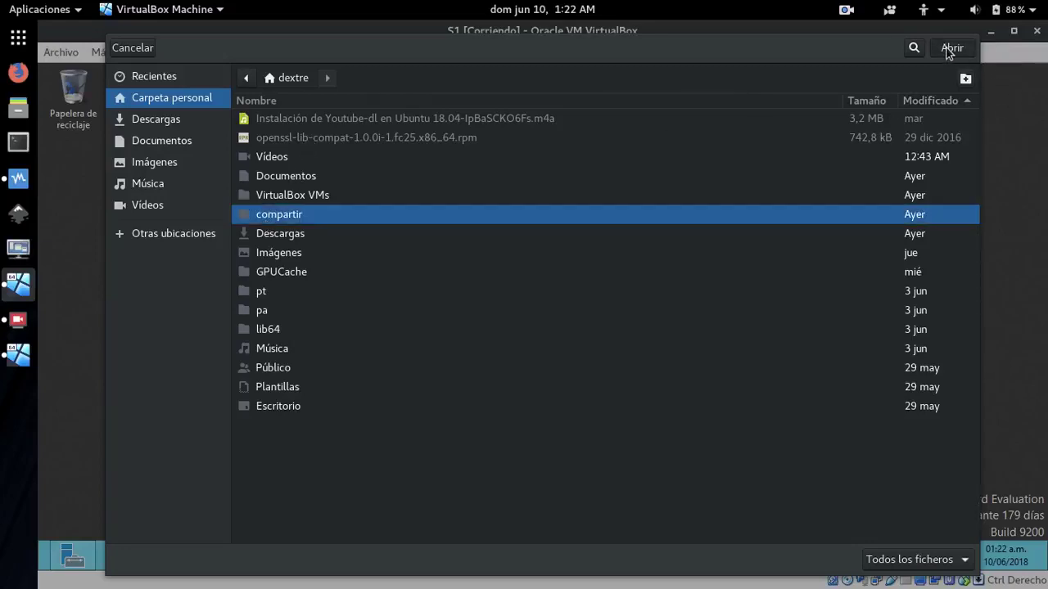
click(950, 49)
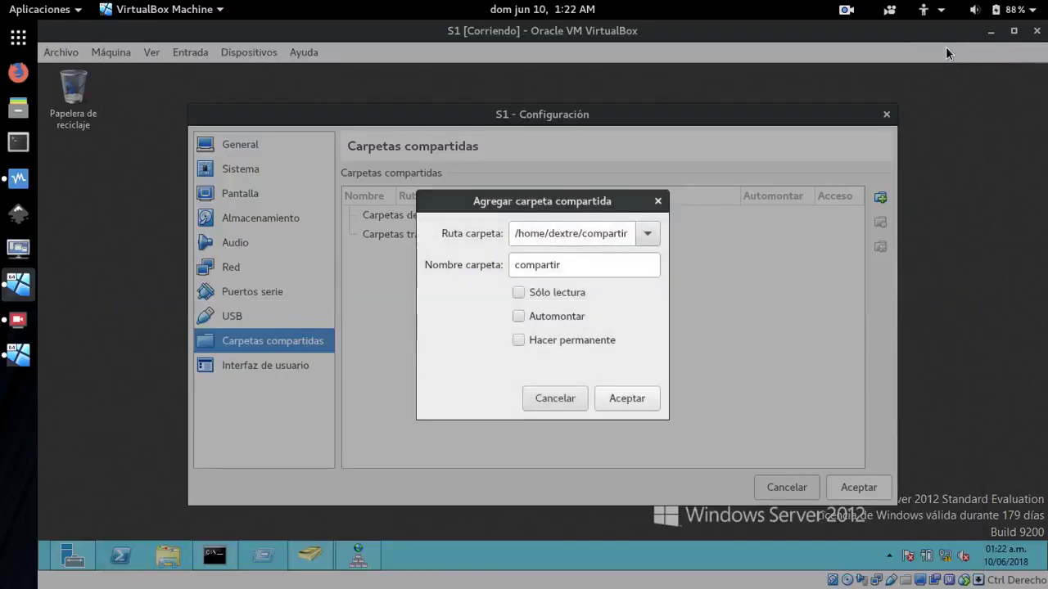
click(519, 342)
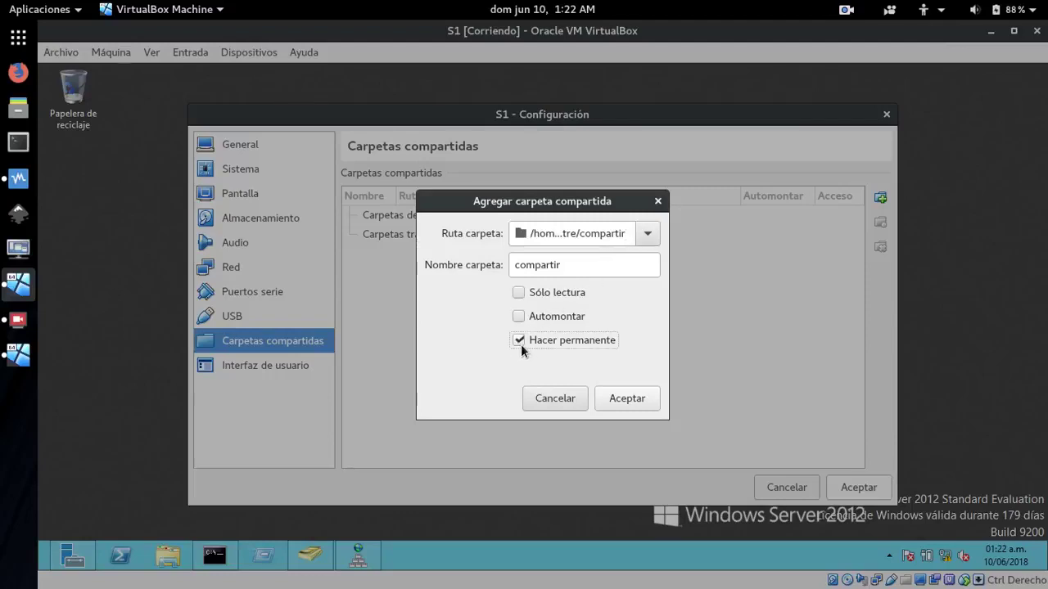
click(615, 399)
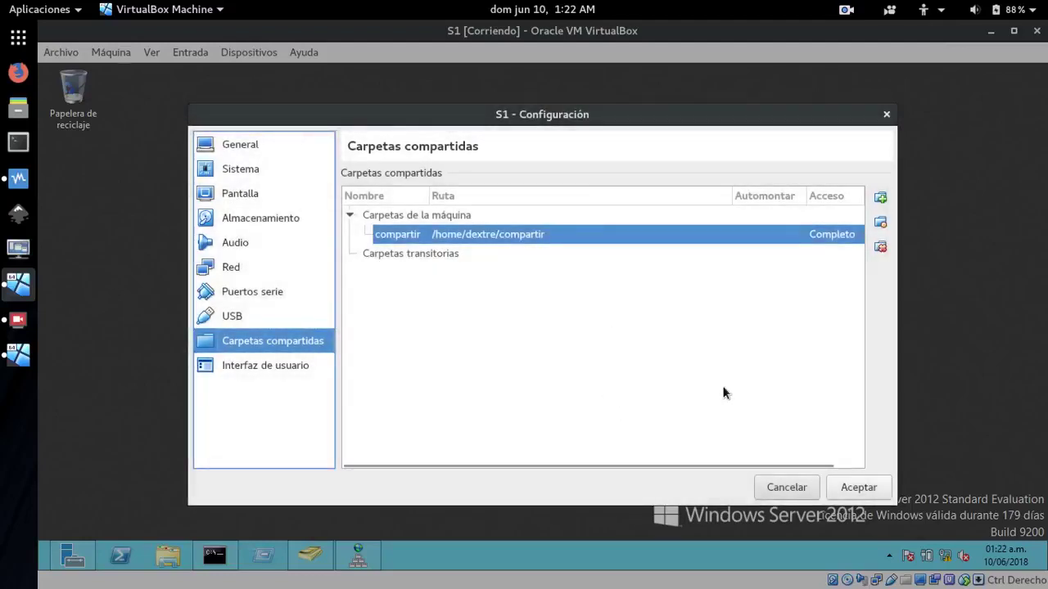
click(859, 488)
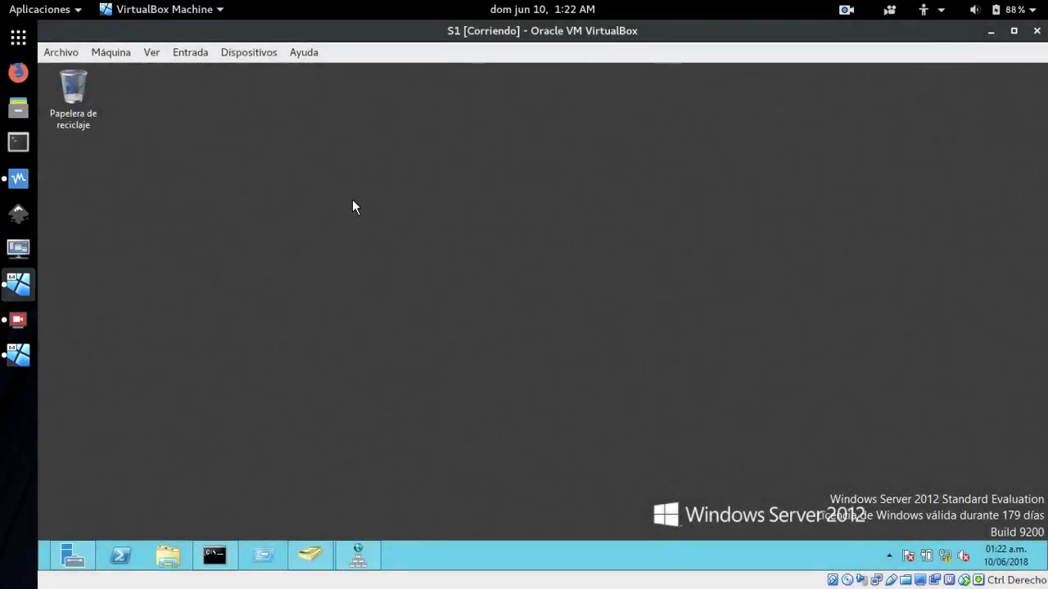
Open the Red (Network) folder in S1's File Explorer and enable network discovery for all public networks
click(167, 556)
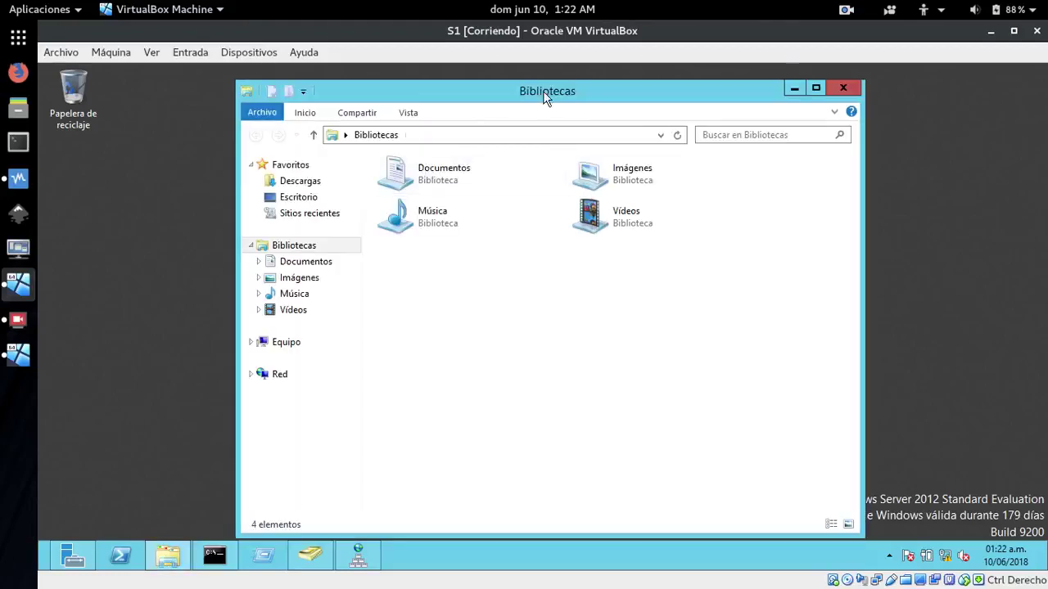
drag(551, 100, 571, 81)
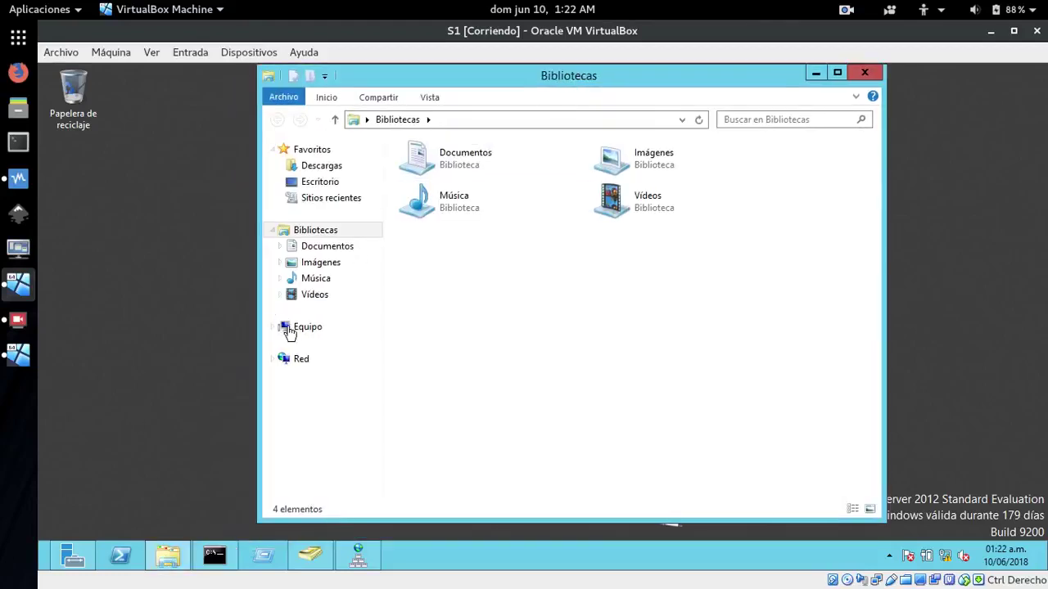
click(292, 359)
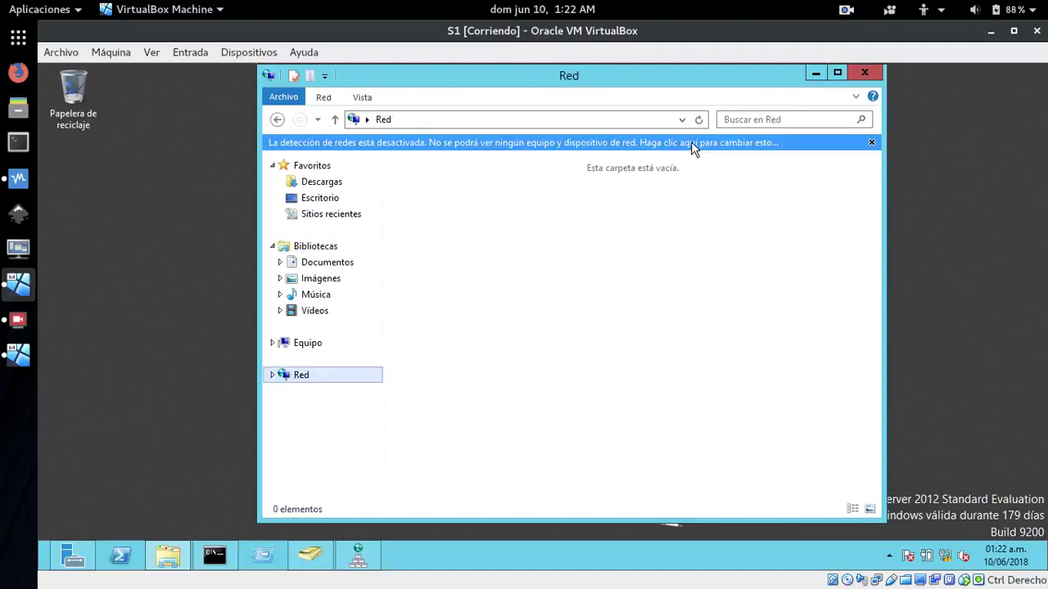
click(691, 141)
click(730, 149)
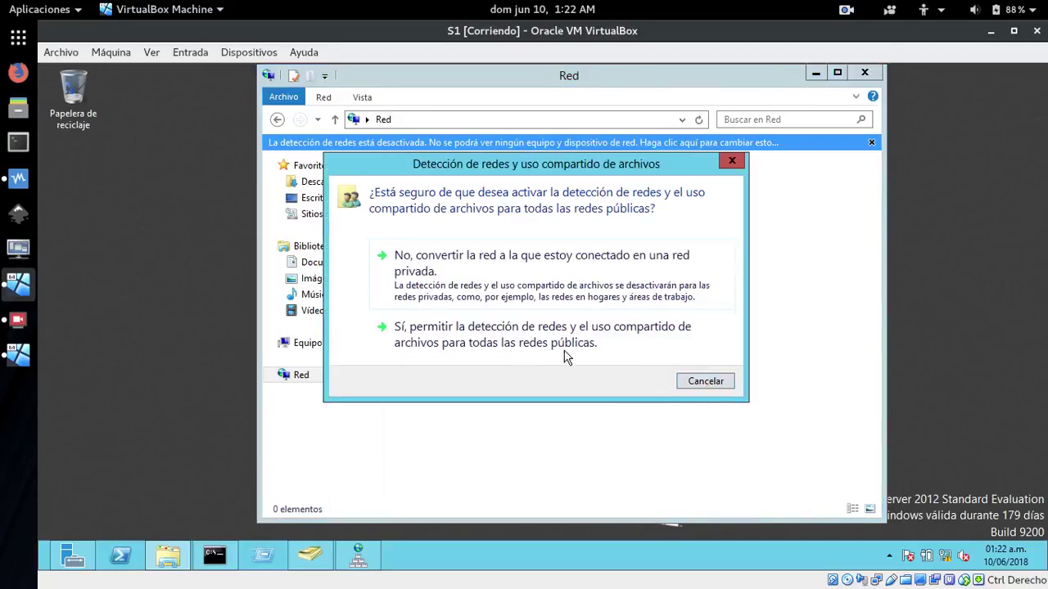
click(468, 329)
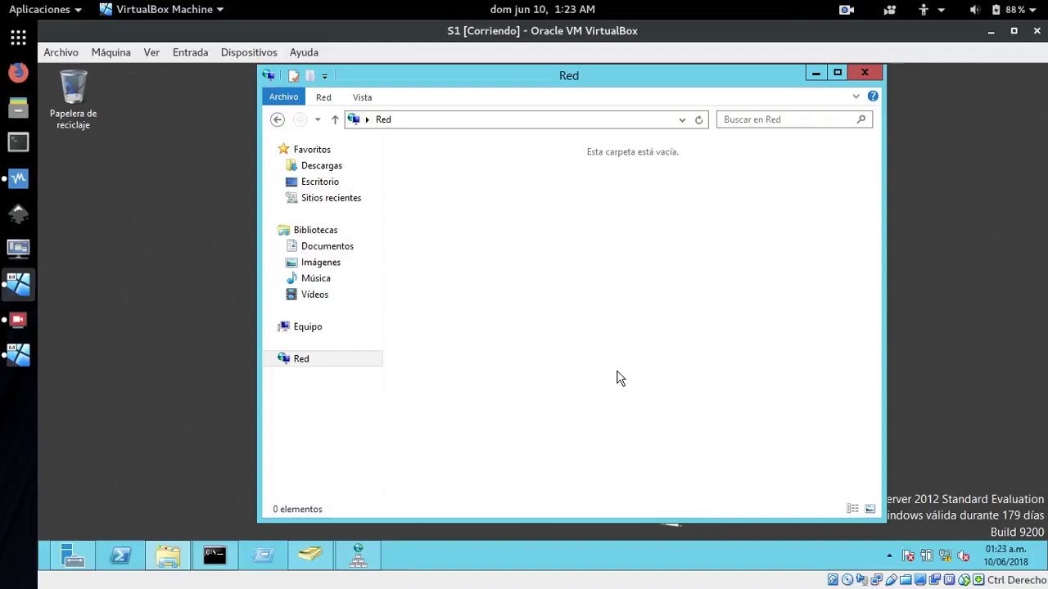
Open the compartir share on VBOXSVR and copy the LAPTOP folder
click(693, 122)
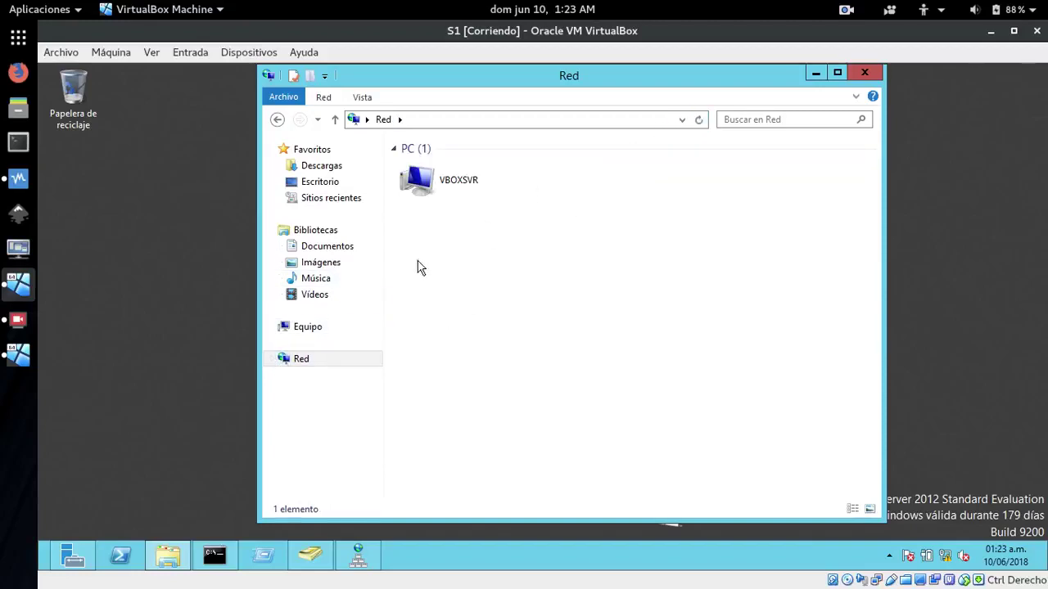
double_click(415, 181)
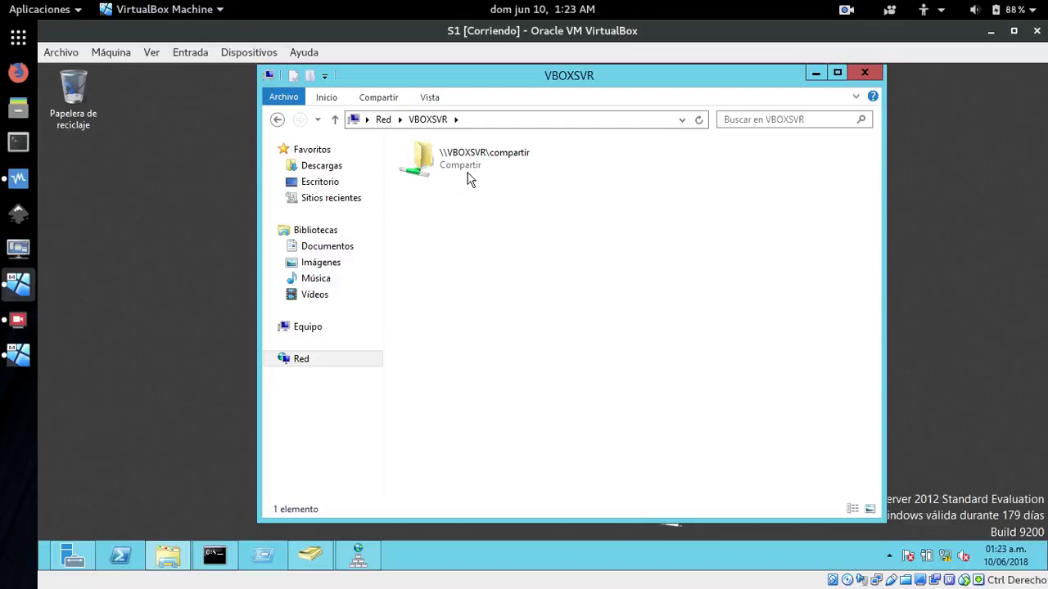
double_click(465, 164)
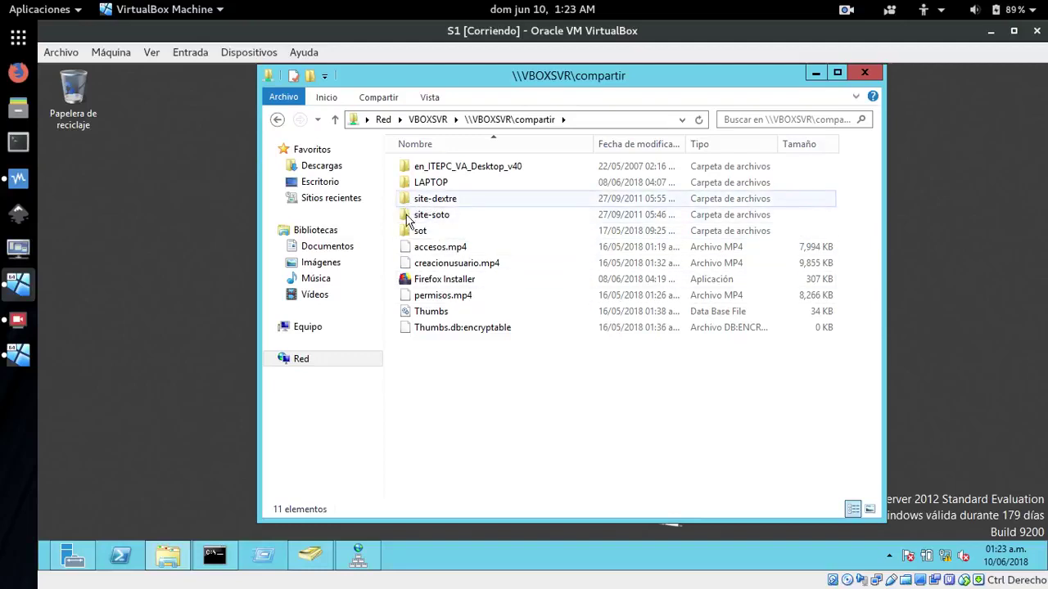
mouse_move(402, 203)
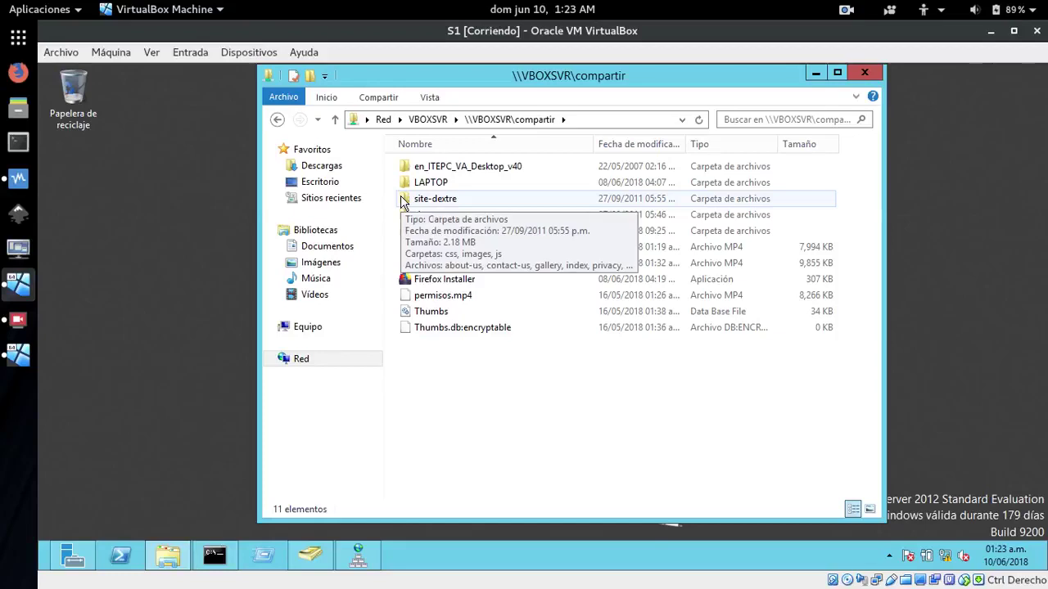
click(408, 183)
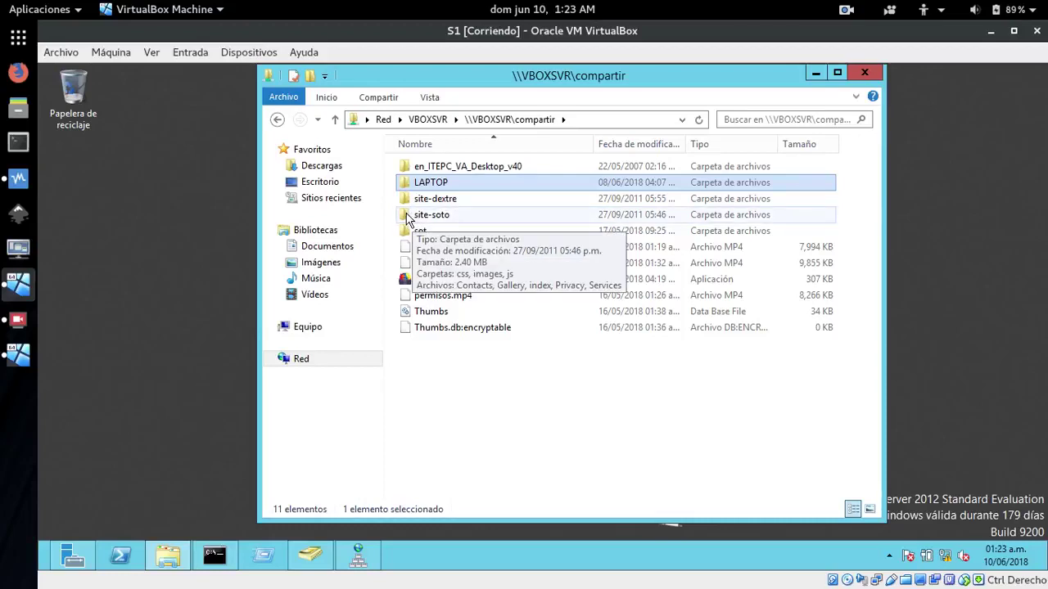
click(408, 216)
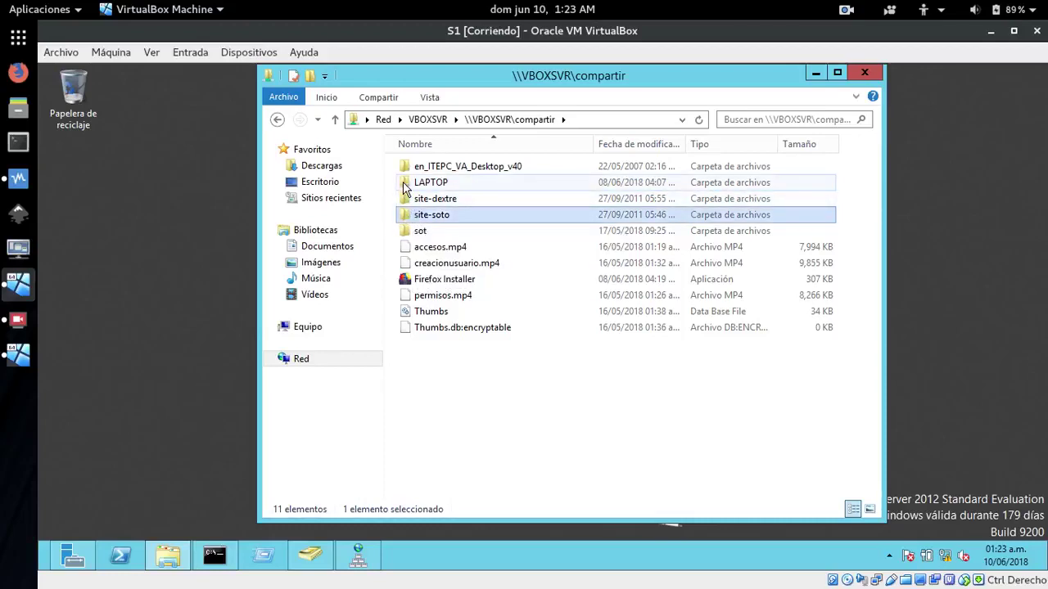
double_click(403, 183)
right_click(402, 184)
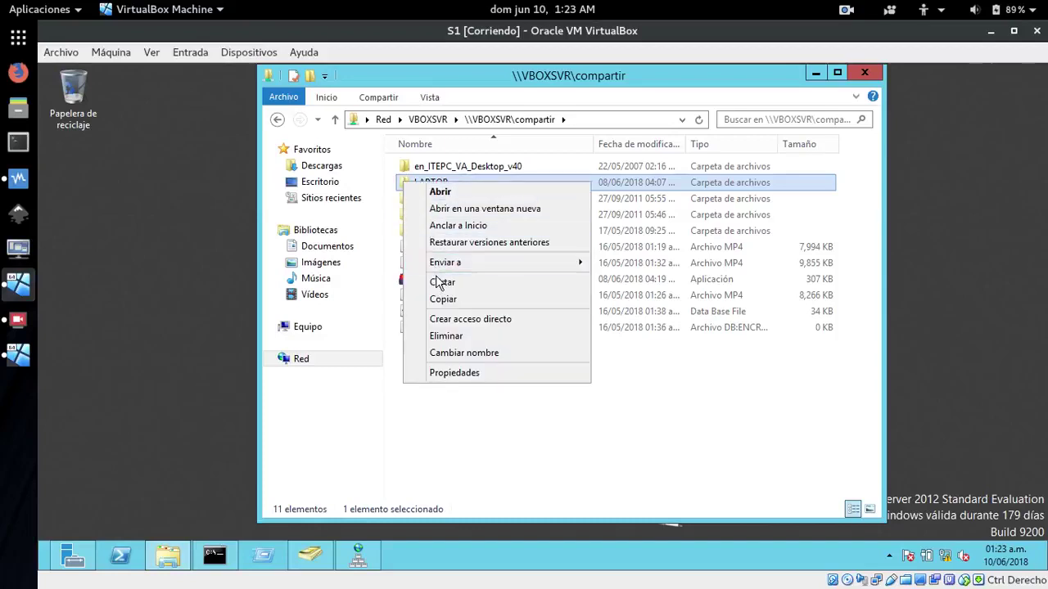
click(446, 301)
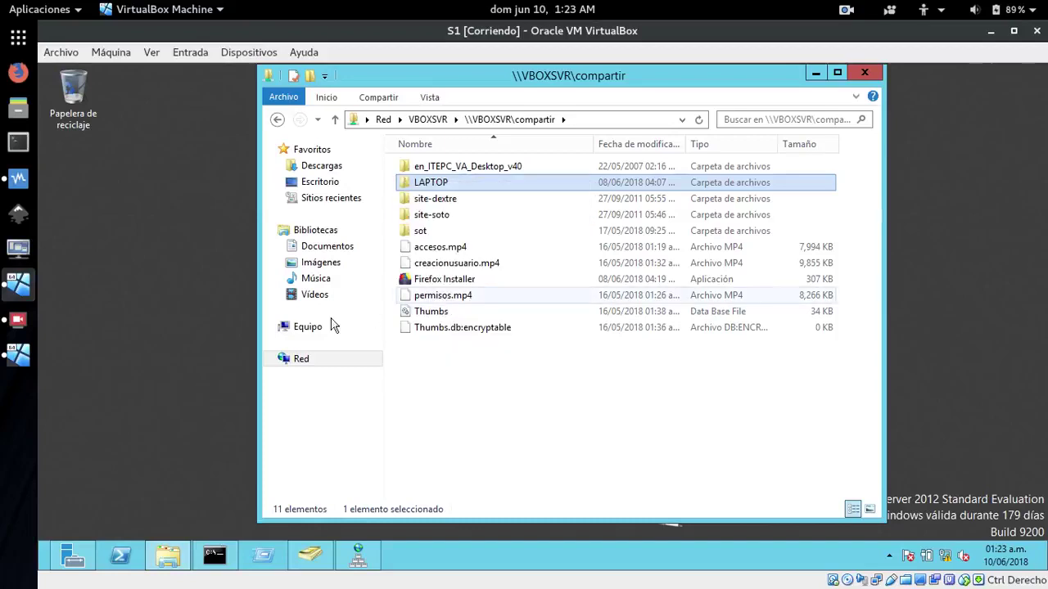
Paste the LAPTOP folder into C:\inetpub\wwwroot
click(288, 329)
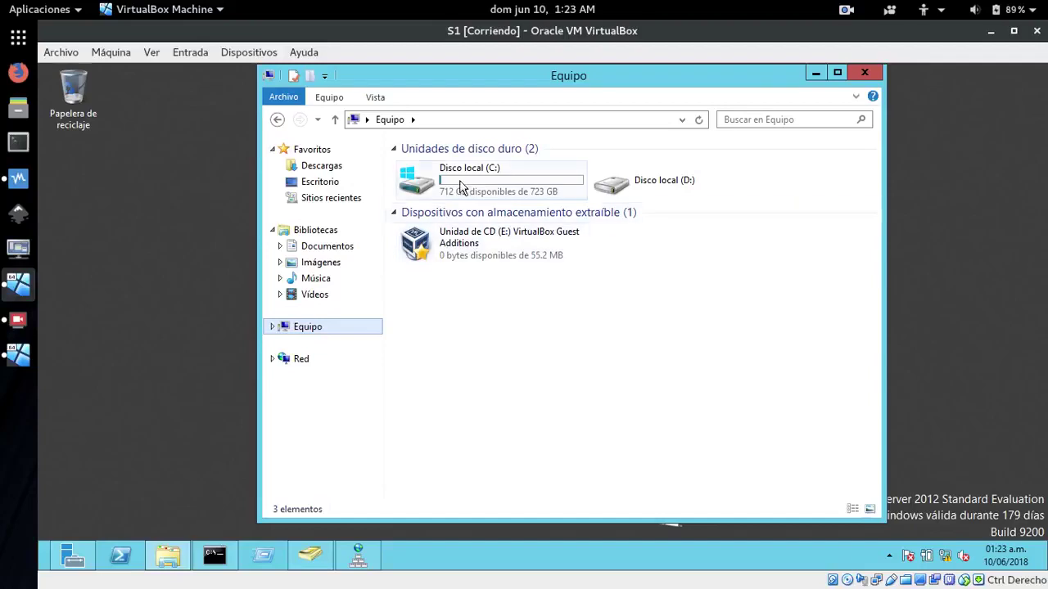
double_click(473, 173)
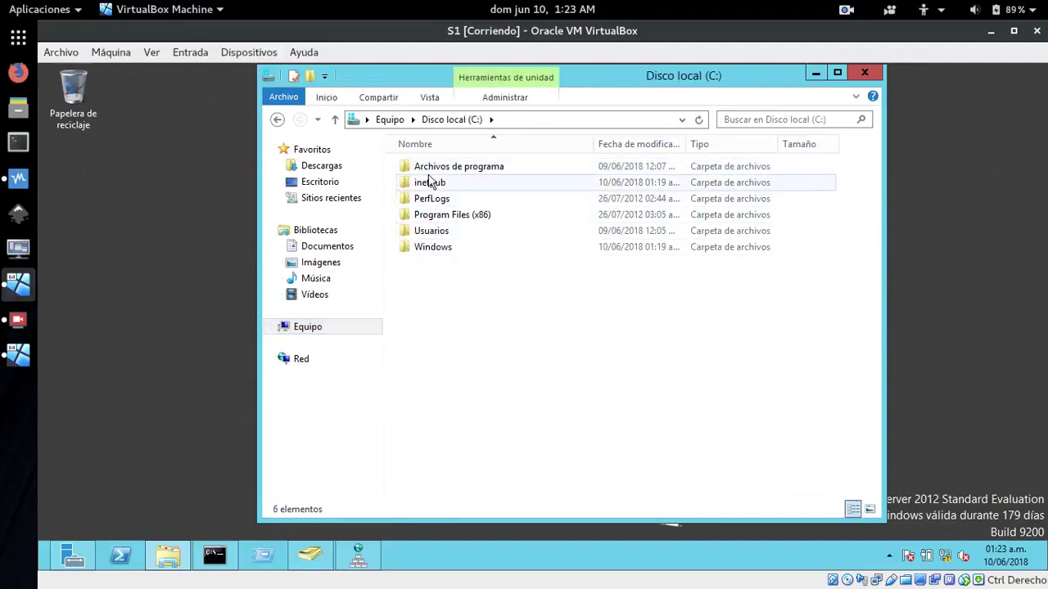
double_click(427, 184)
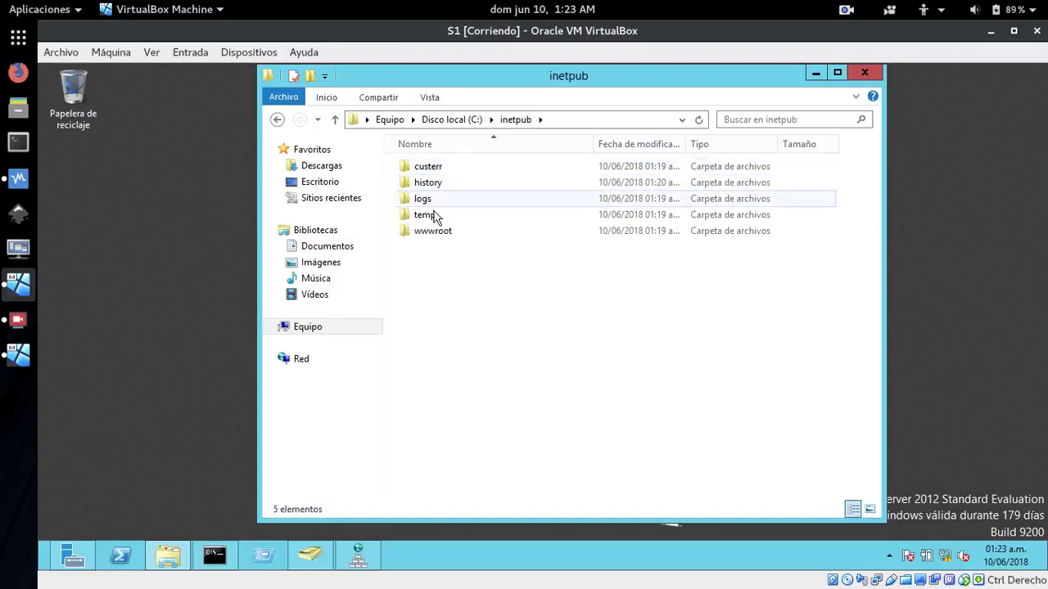
double_click(426, 234)
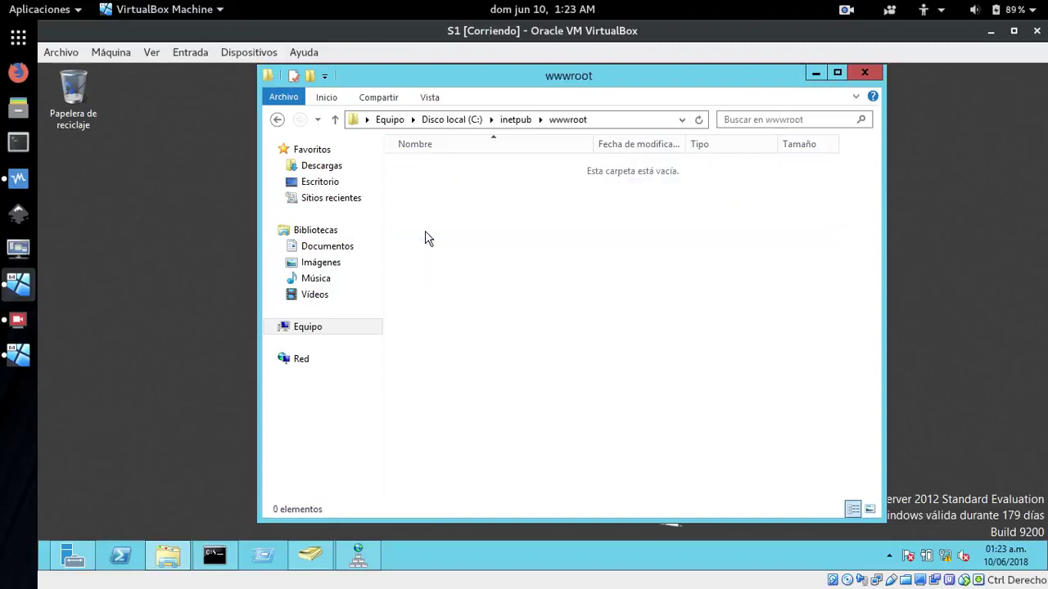
right_click(449, 281)
click(491, 378)
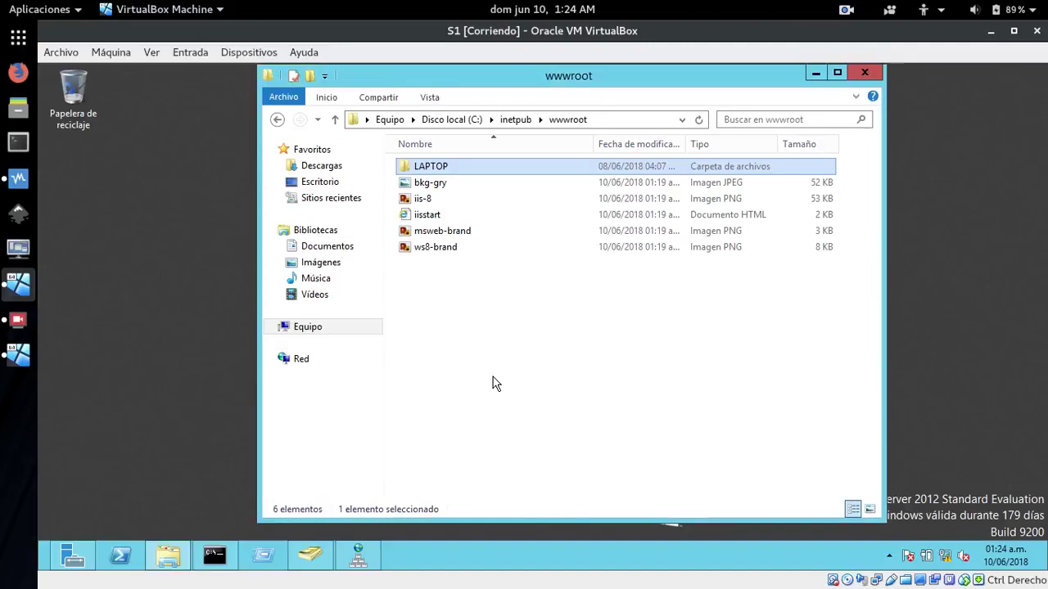
Open the copied LAPTOP folder in wwwroot to verify its contents
double_click(405, 169)
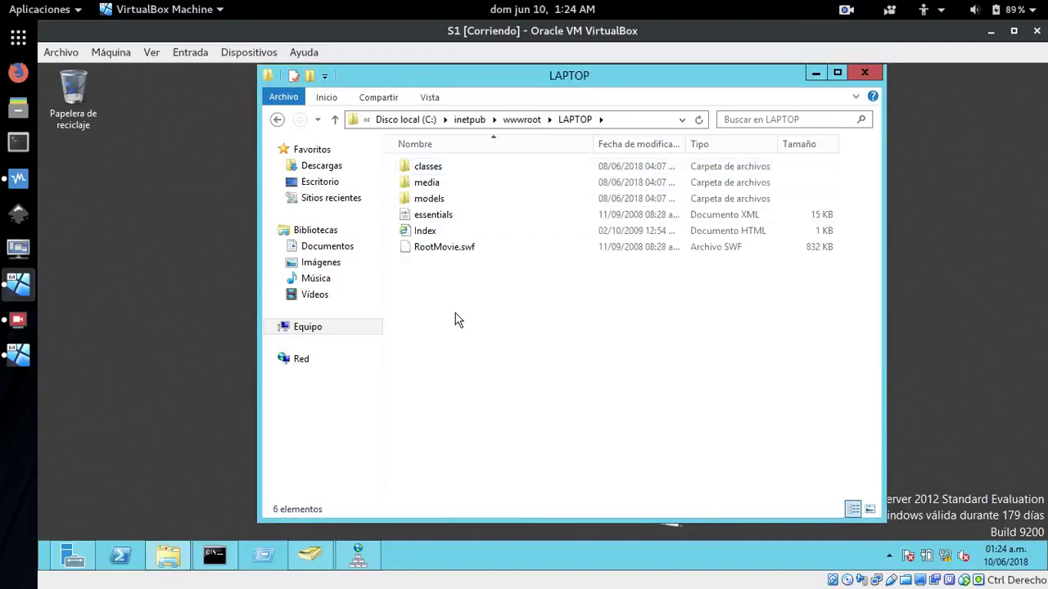
click(277, 120)
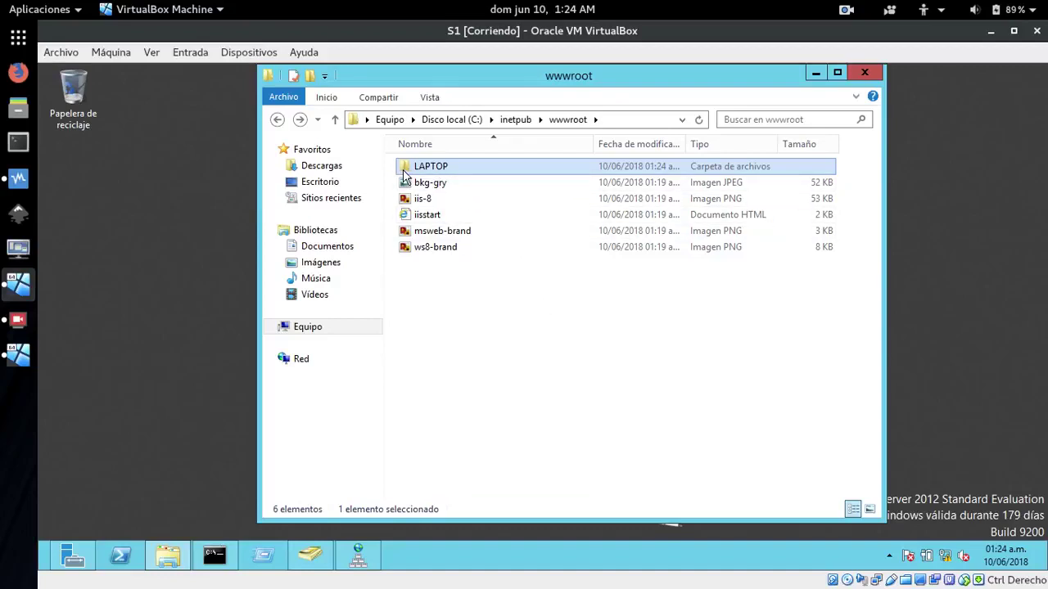
mouse_move(402, 175)
double_click(410, 169)
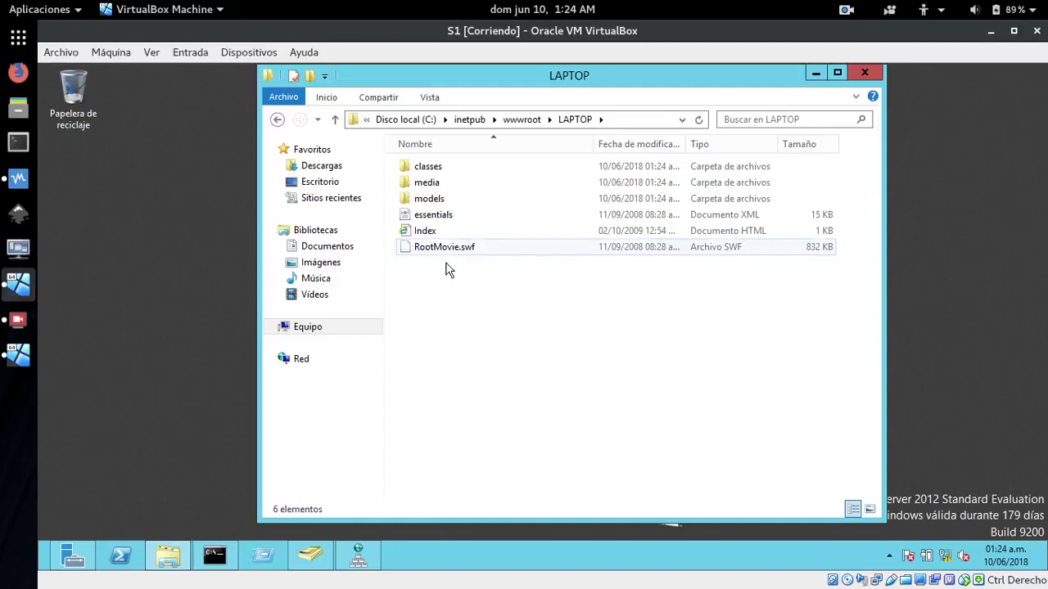
click(277, 121)
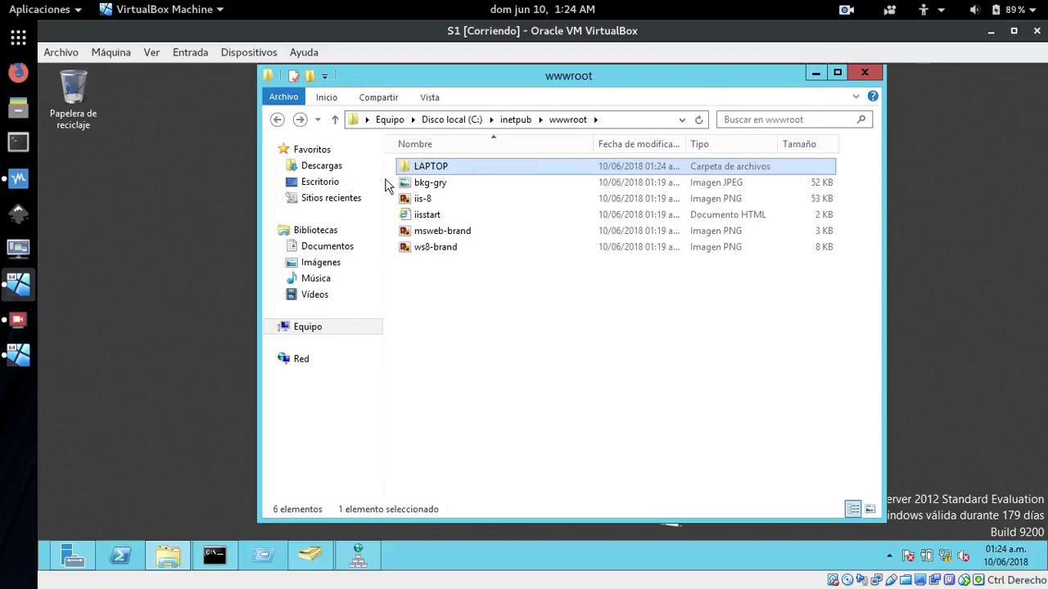
Show and hide the DNS Manager, Active Directory and Run windows from the taskbar
click(360, 560)
click(362, 563)
click(302, 563)
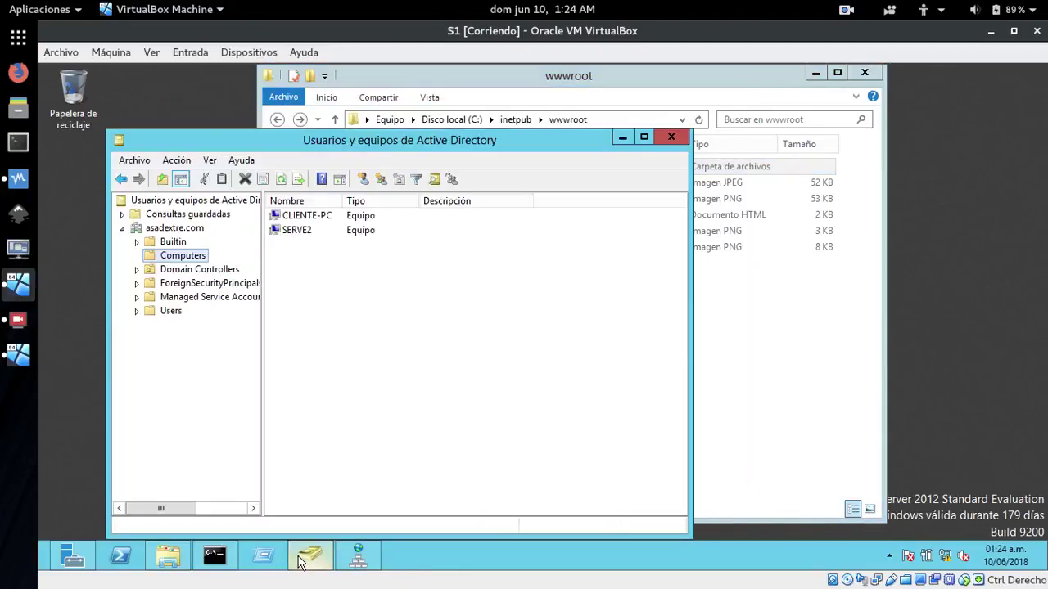
click(301, 564)
click(270, 560)
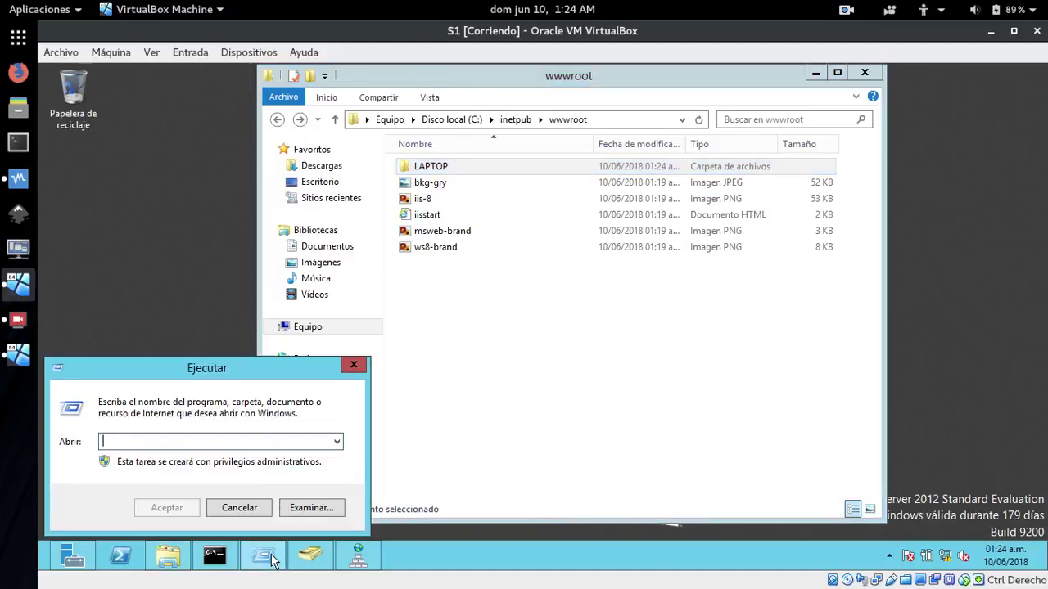
click(353, 367)
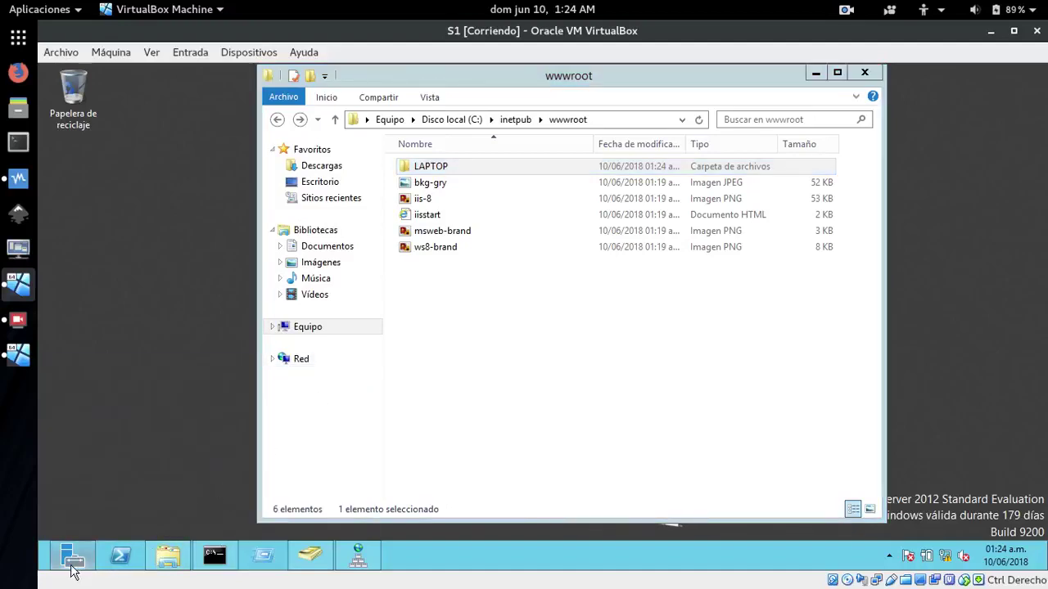
Launch IIS Manager from Server Manager's Tools, decline the Web Platform prompt, and expand S1 to Sites
mouse_move(70, 560)
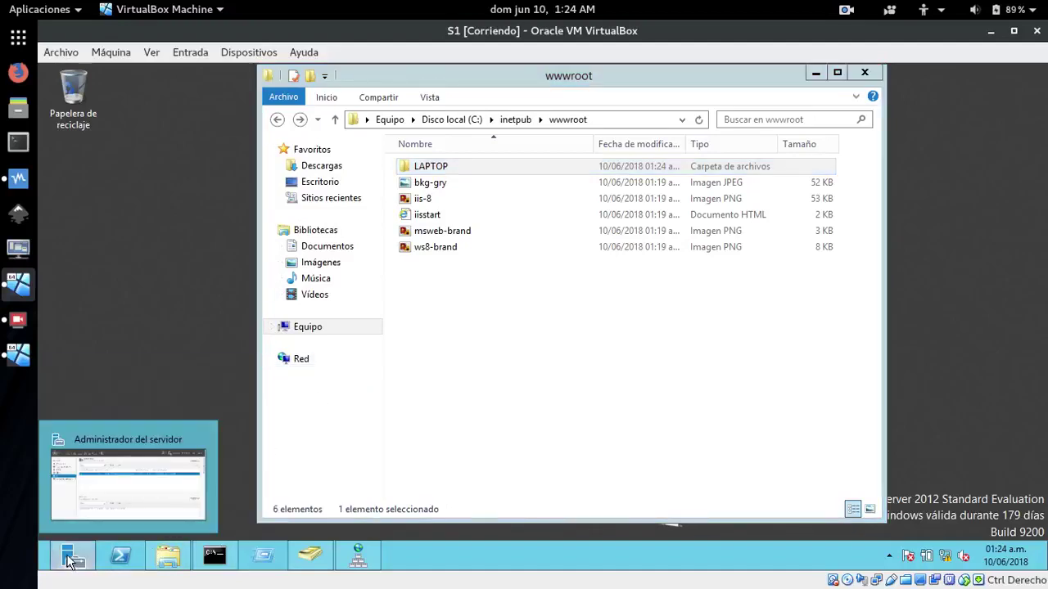
click(70, 561)
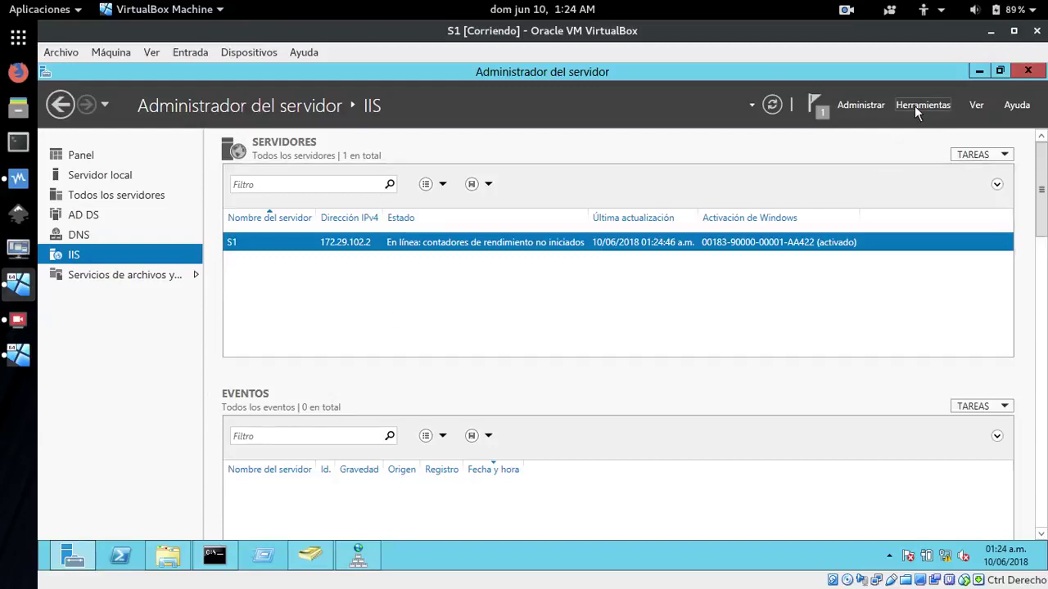
click(914, 106)
click(894, 161)
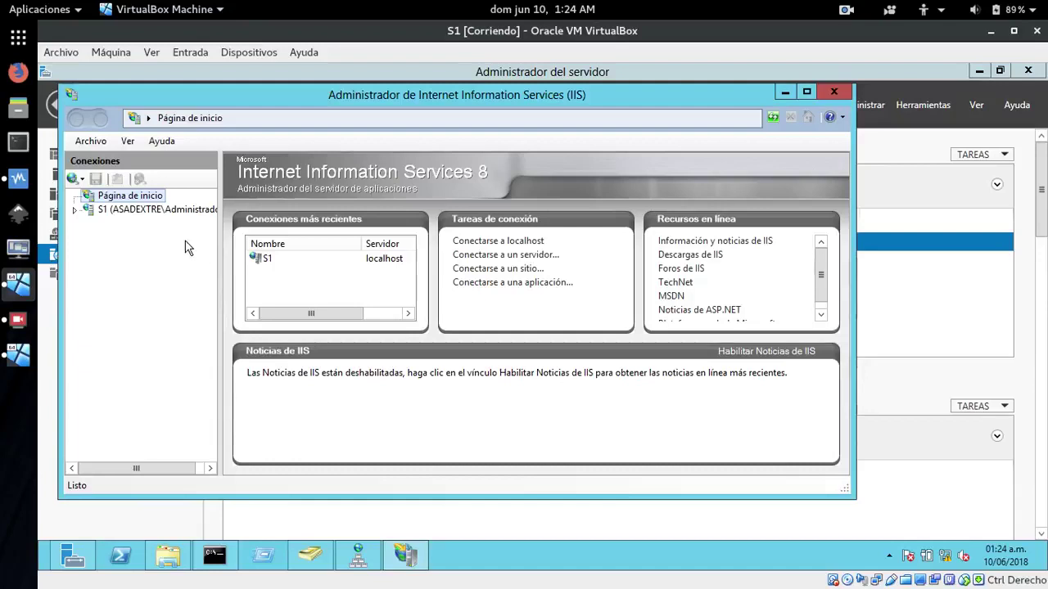
click(87, 209)
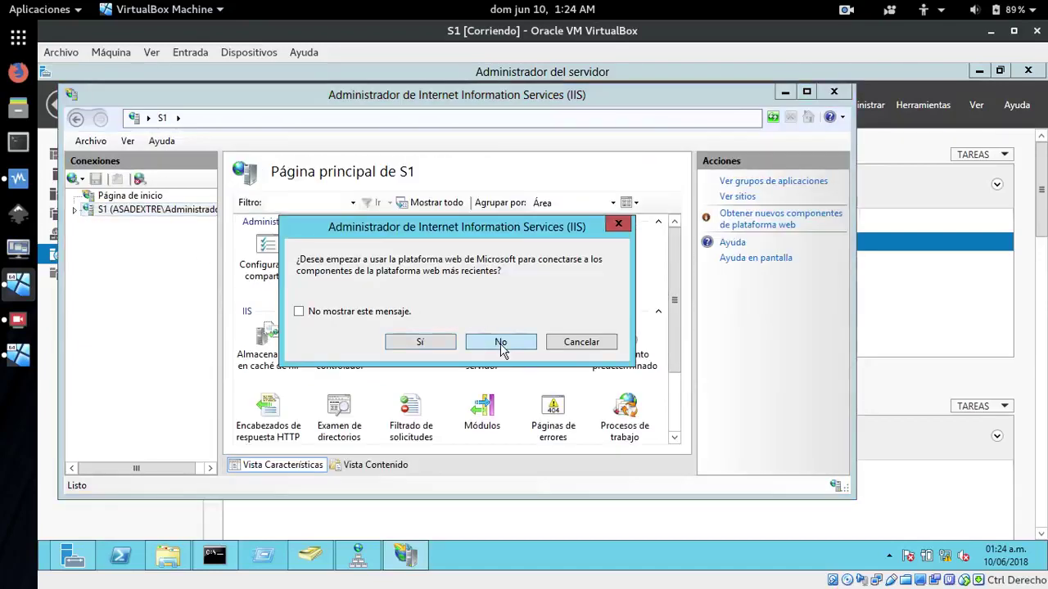
click(501, 341)
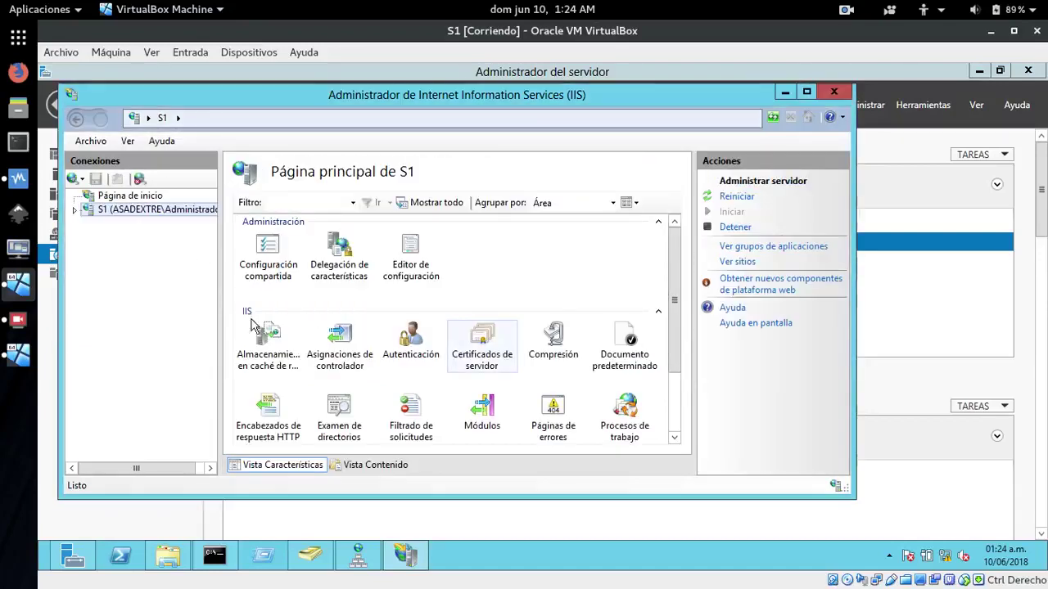
click(75, 210)
click(109, 239)
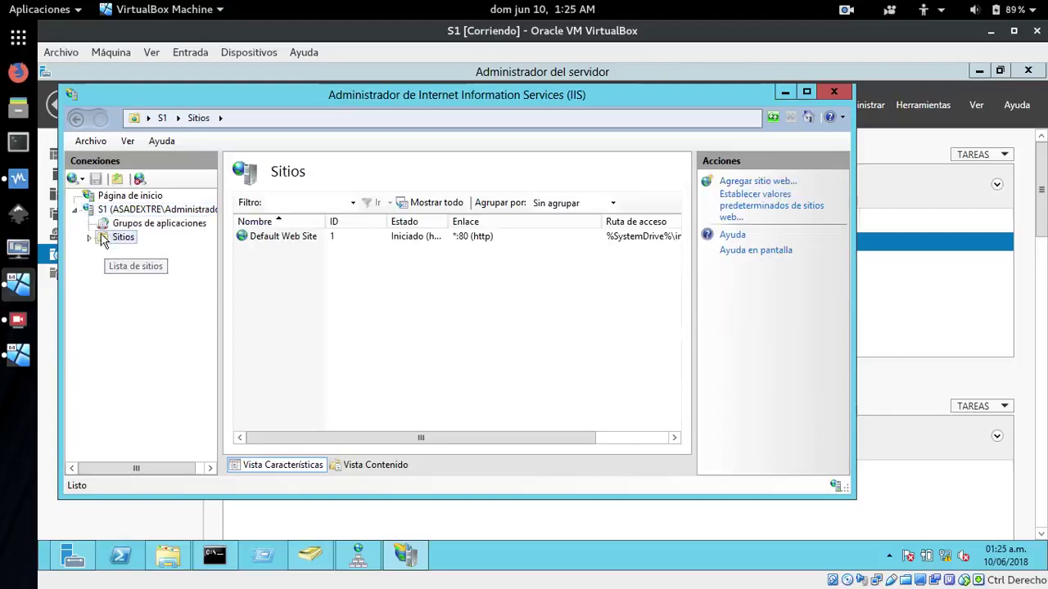
right_click(103, 238)
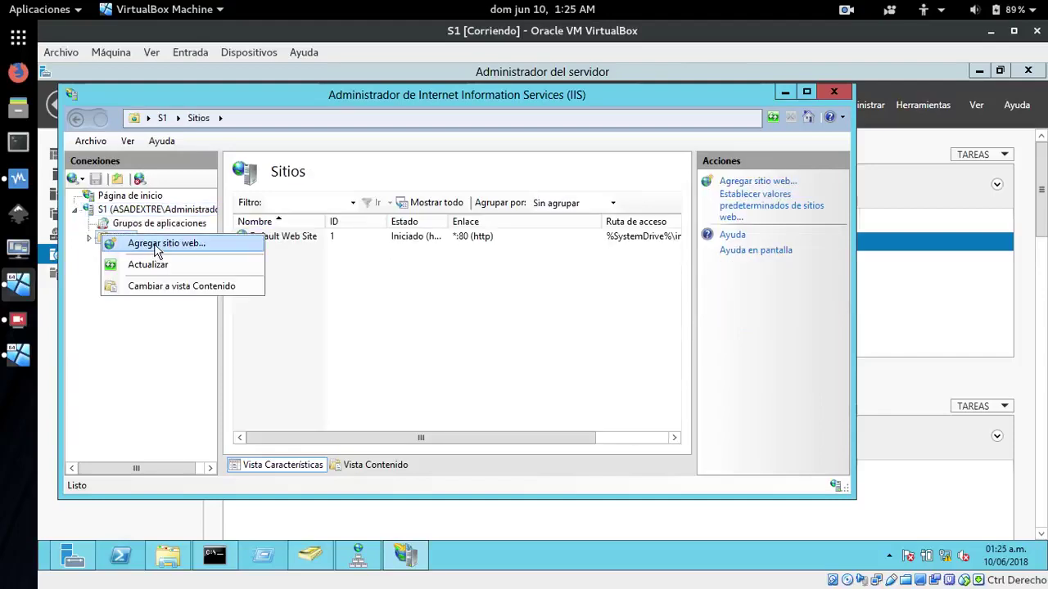
Start a new site named dextre with physical path C:\inetpub\wwwroot\LAPTOP
click(158, 248)
text(dextre)
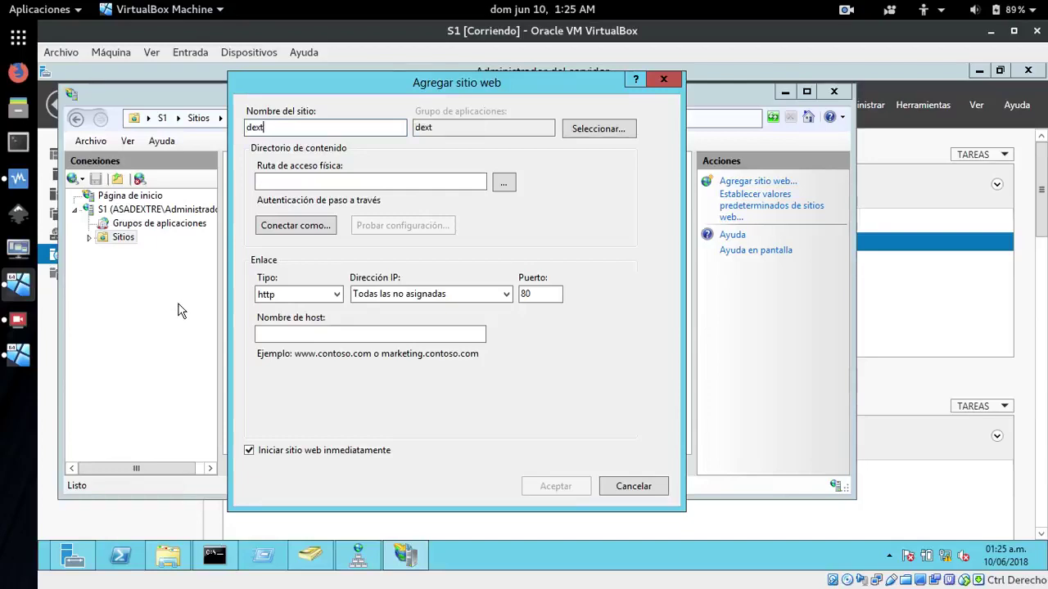
click(504, 184)
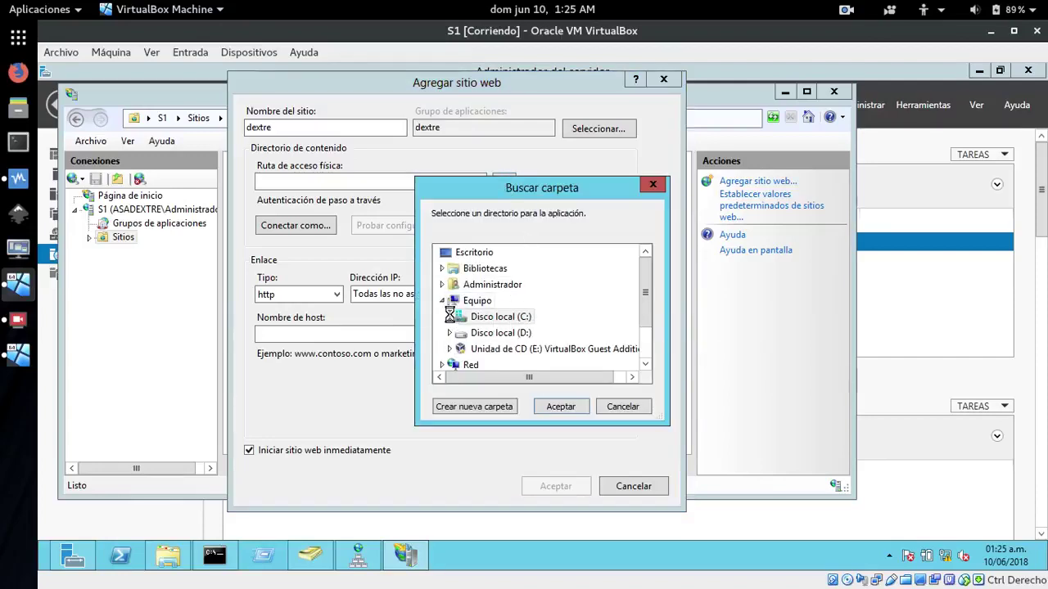
click(451, 319)
double_click(489, 286)
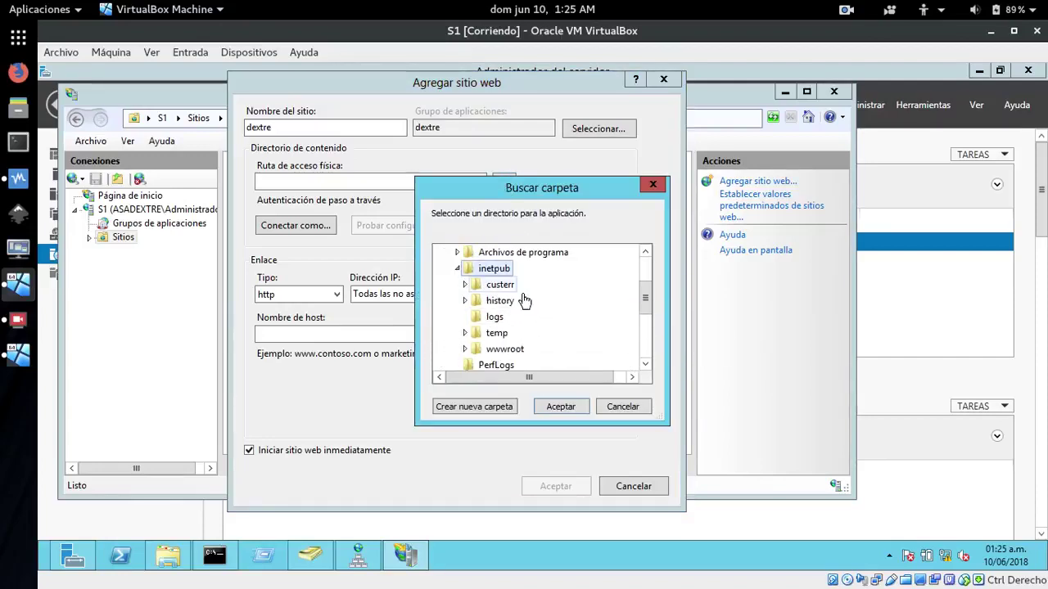
double_click(501, 349)
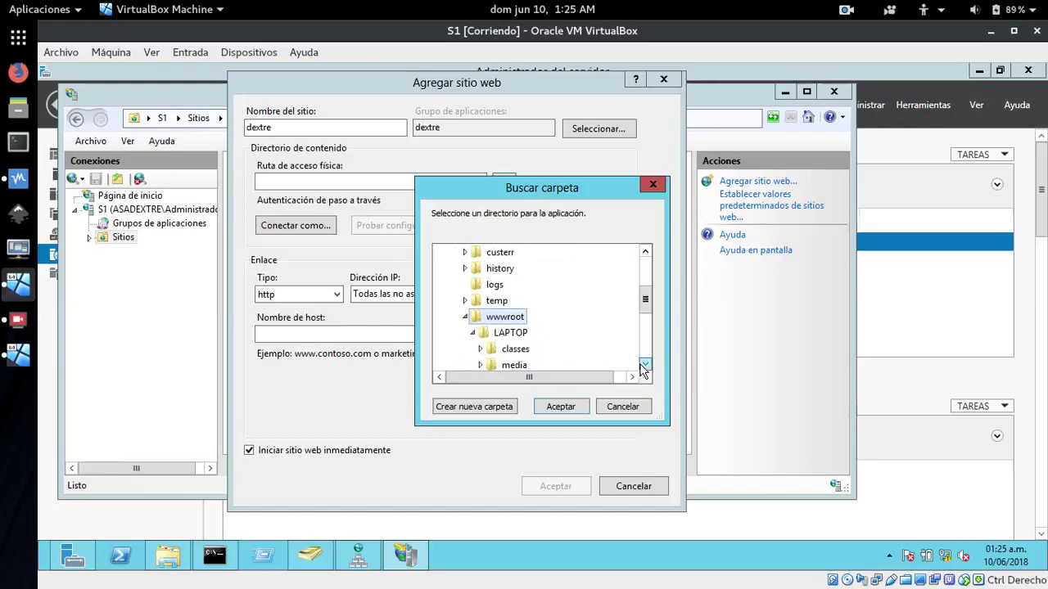
click(512, 334)
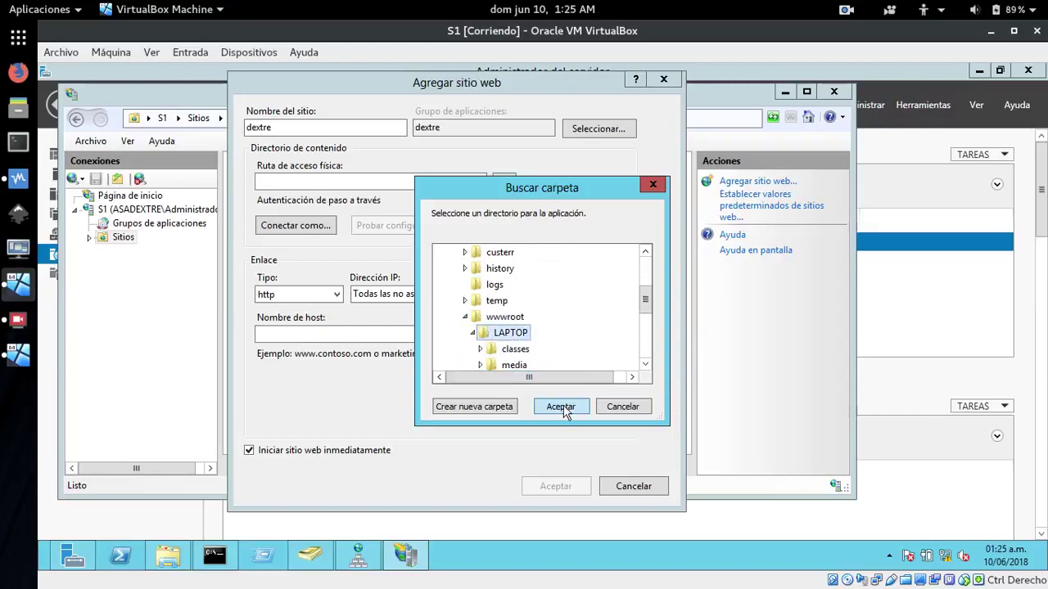
click(562, 406)
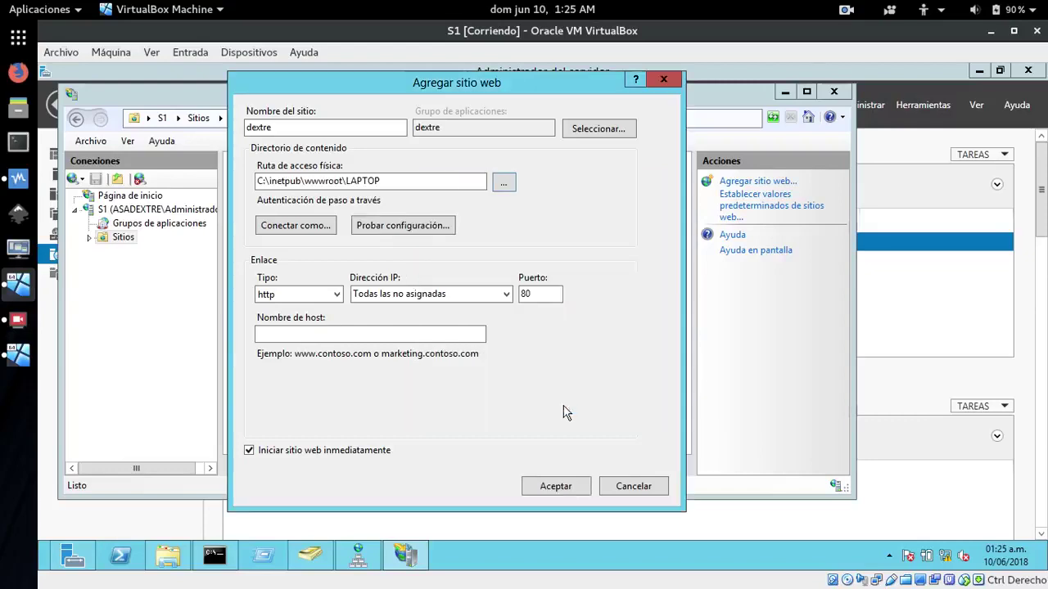
click(506, 294)
click(381, 323)
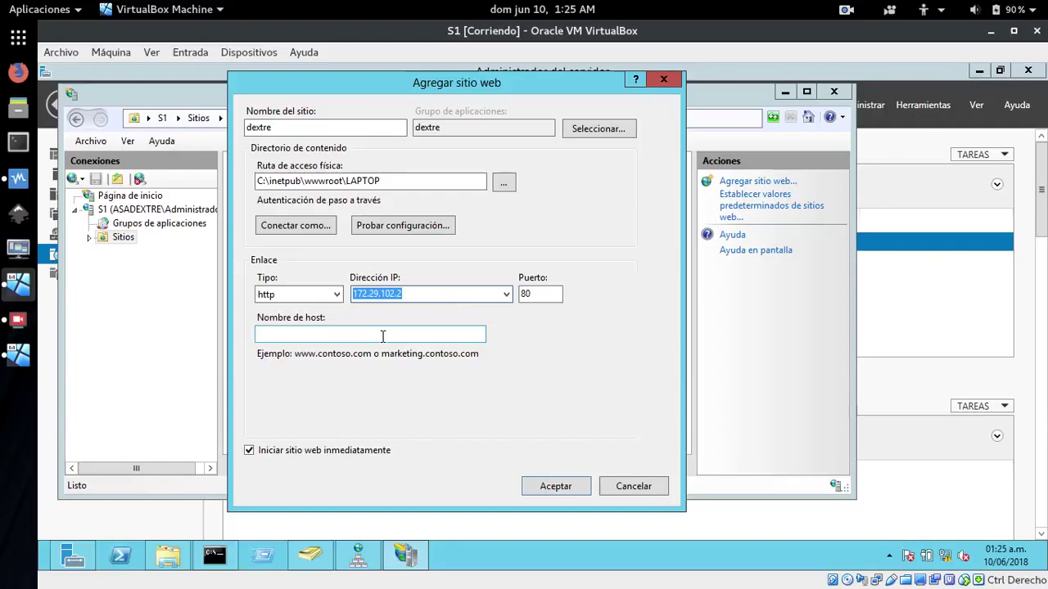
click(381, 335)
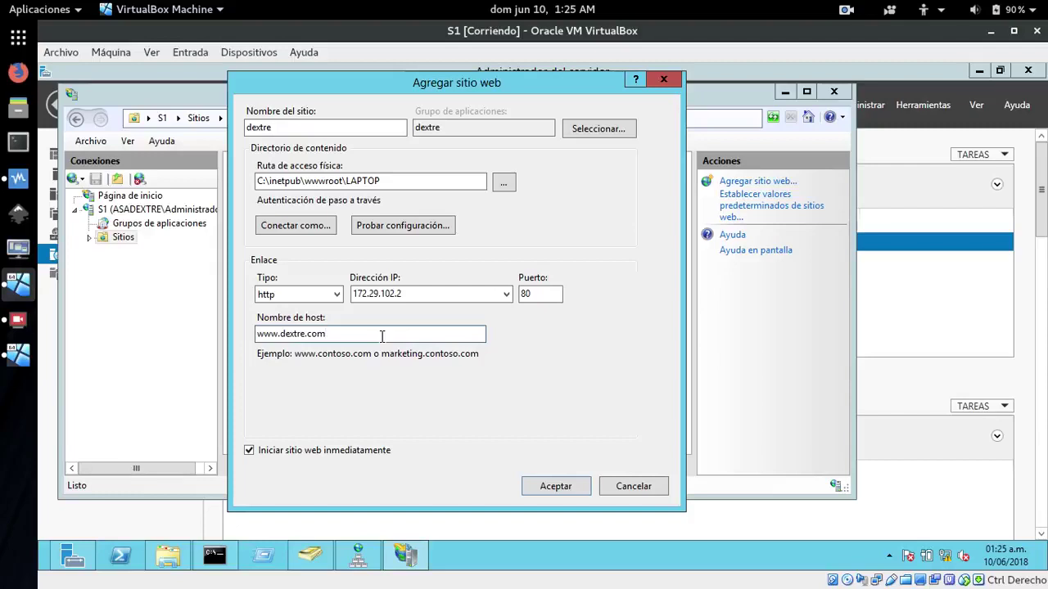
click(557, 487)
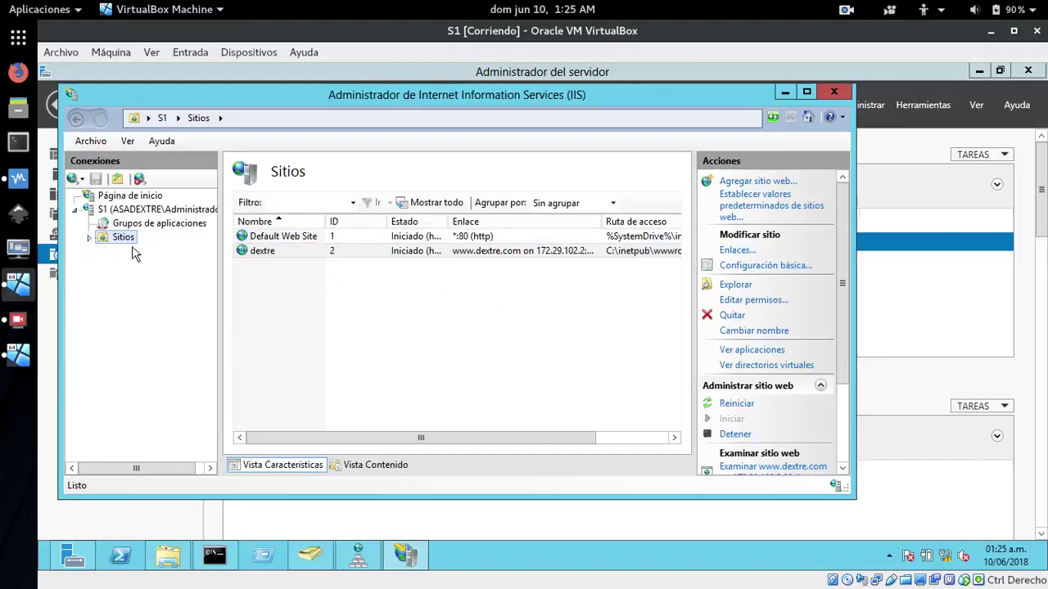
Open the Default Document feature of the dextre site
click(89, 238)
click(116, 265)
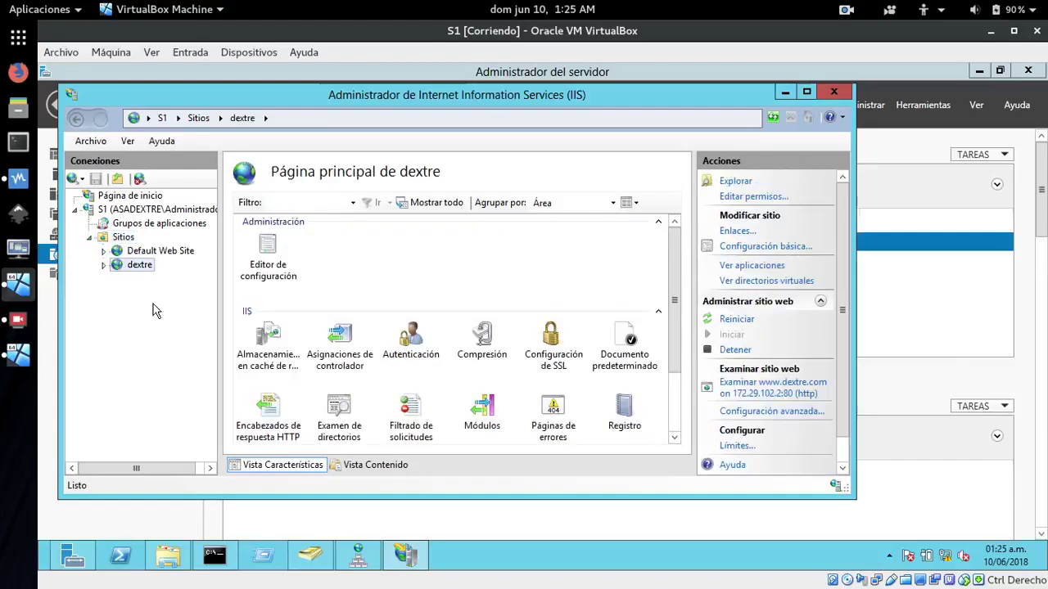
mouse_move(673, 335)
mouse_down()
mouse_move(664, 409)
mouse_move(676, 351)
mouse_up()
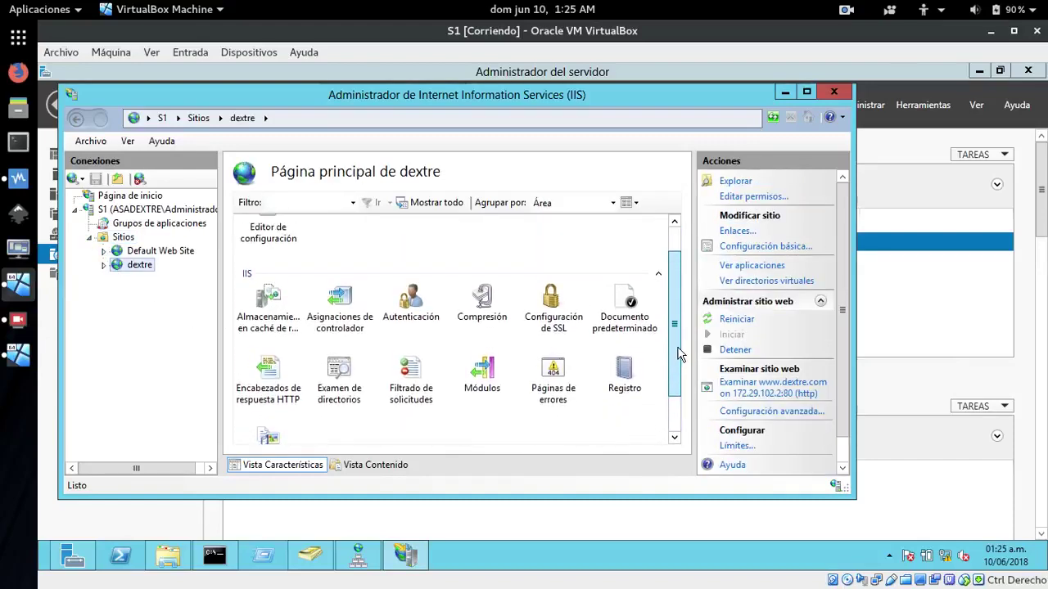
double_click(628, 320)
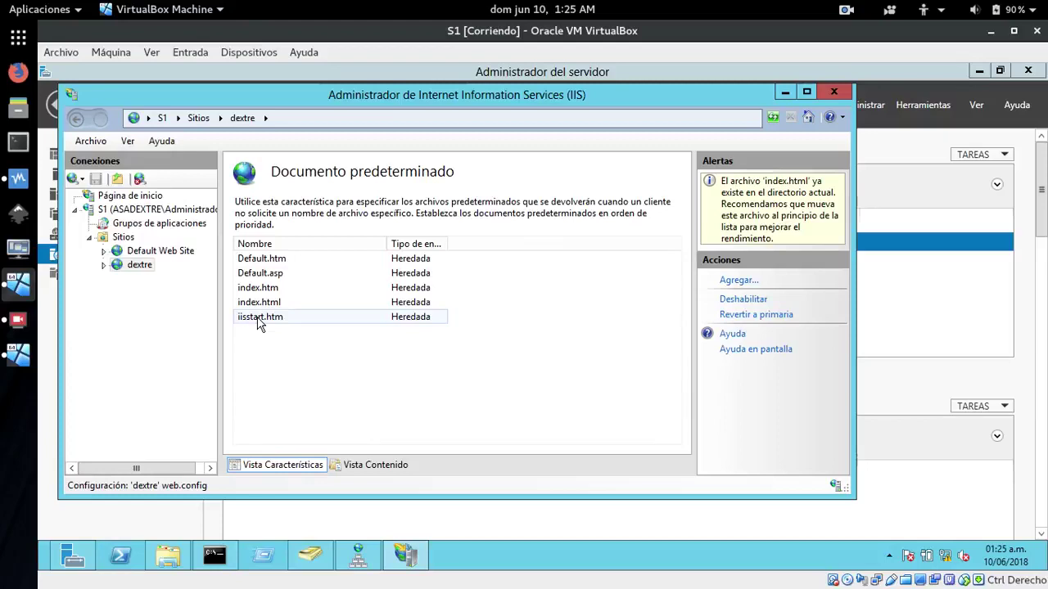
Remove the inherited default documents iisstart.htm, index.html, index.htm, Default.asp and Default.htm
click(258, 320)
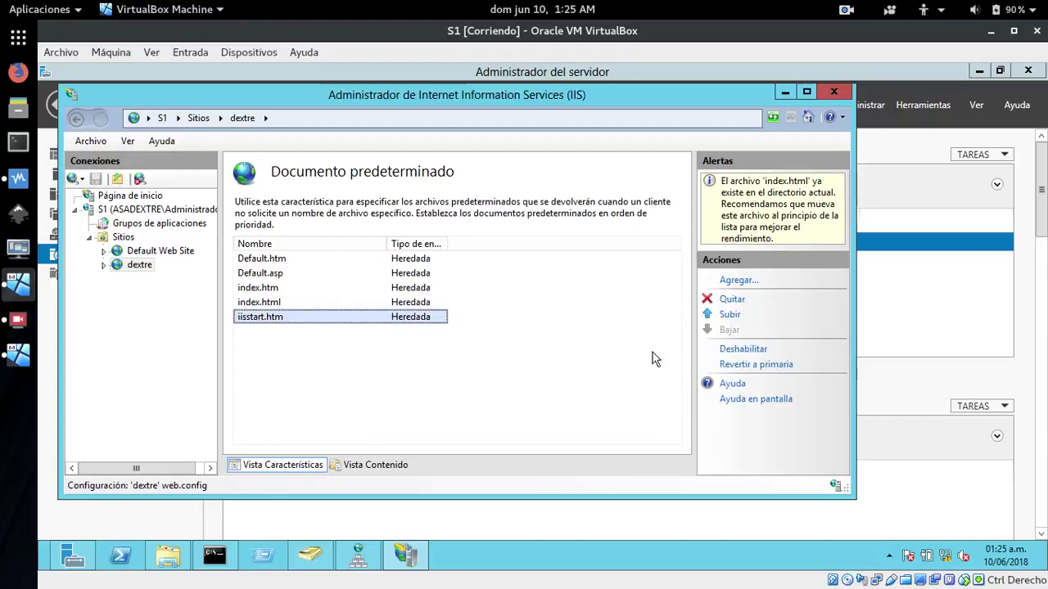
click(731, 301)
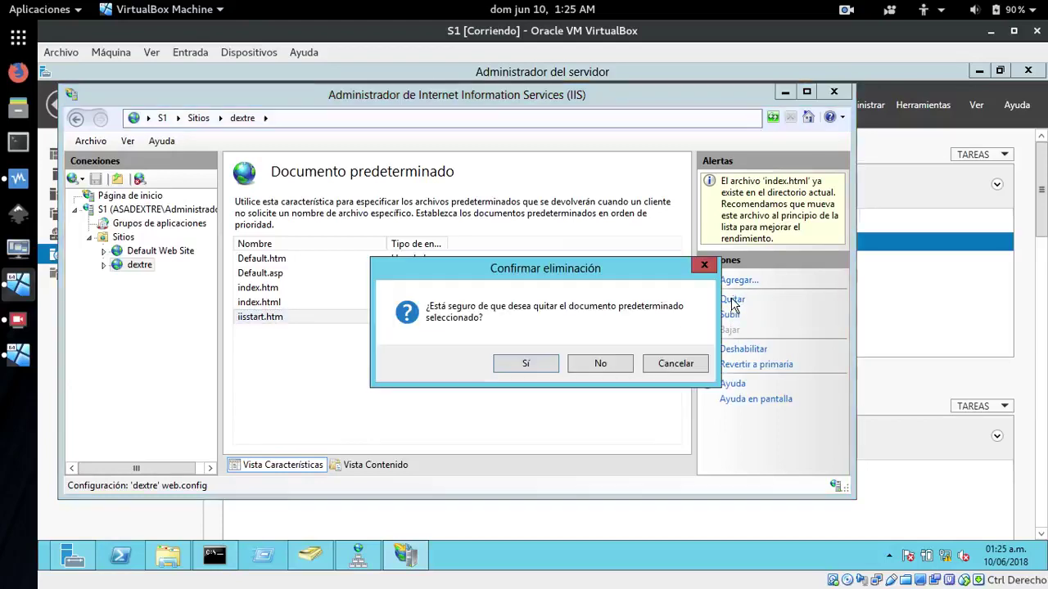
click(527, 363)
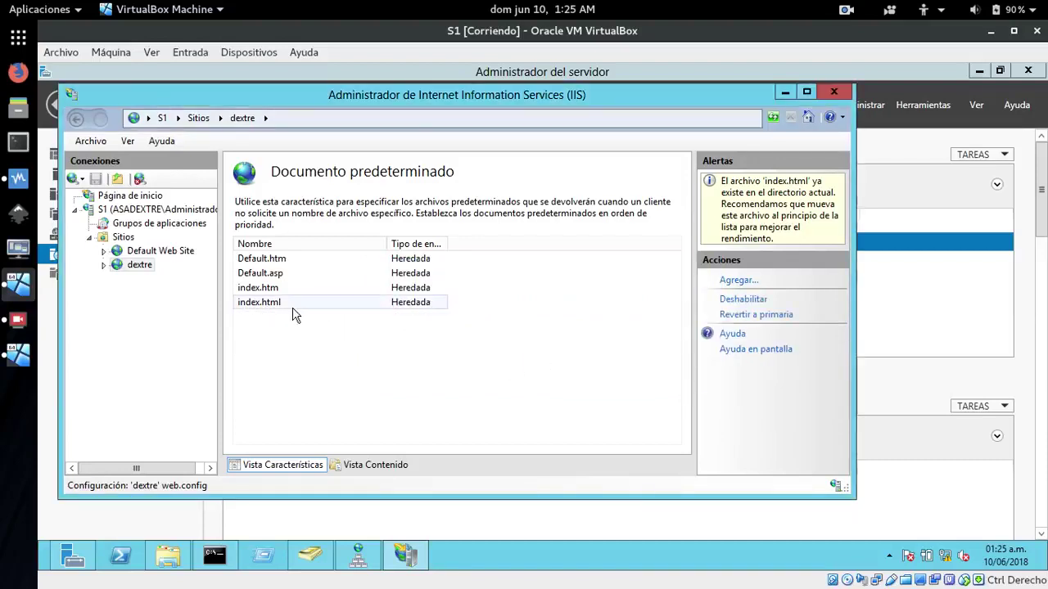
click(266, 303)
click(723, 301)
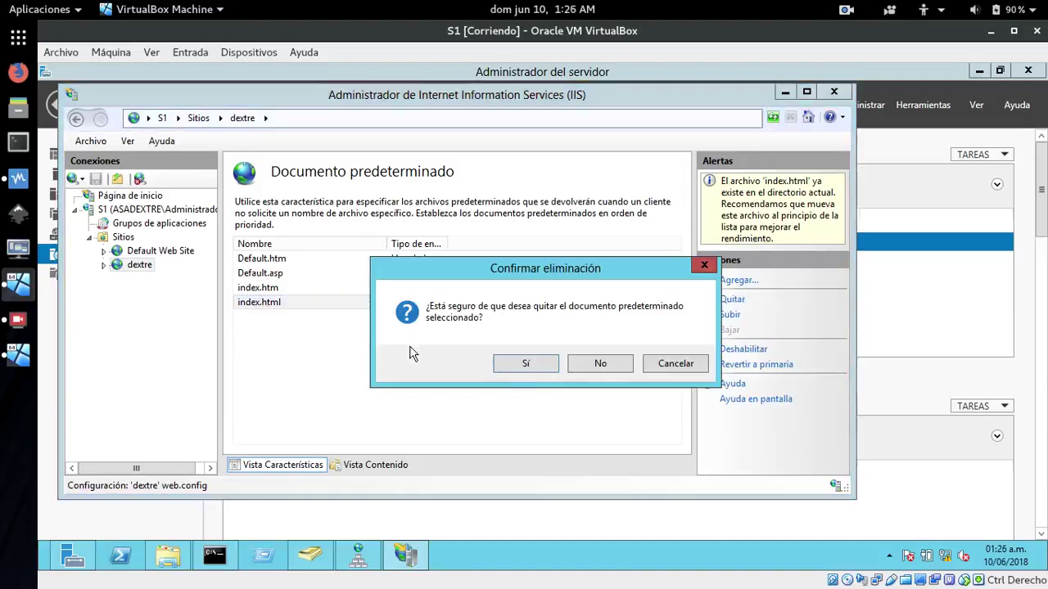
click(526, 366)
click(266, 288)
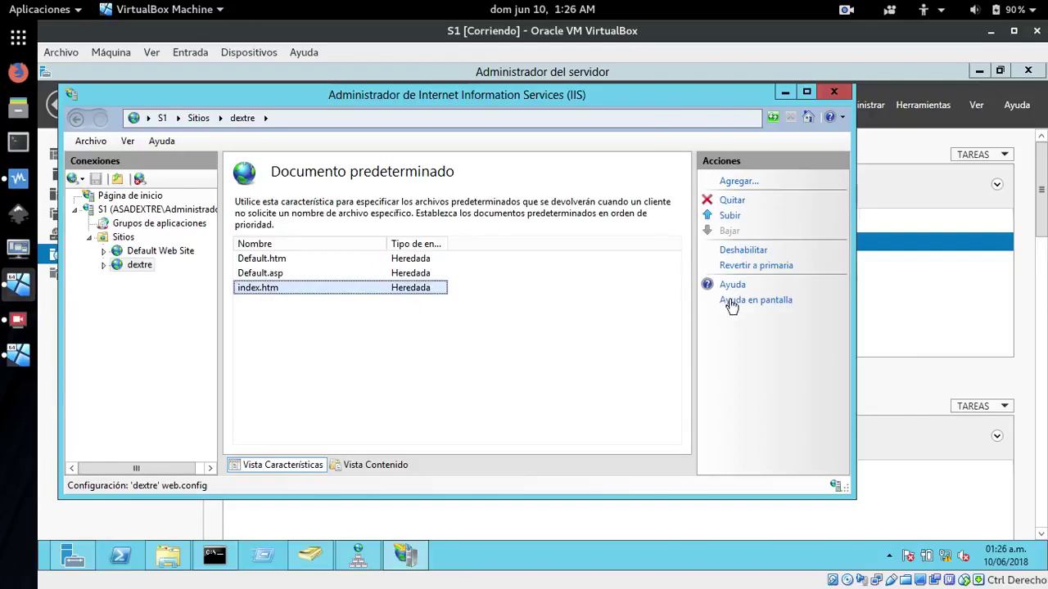
click(732, 202)
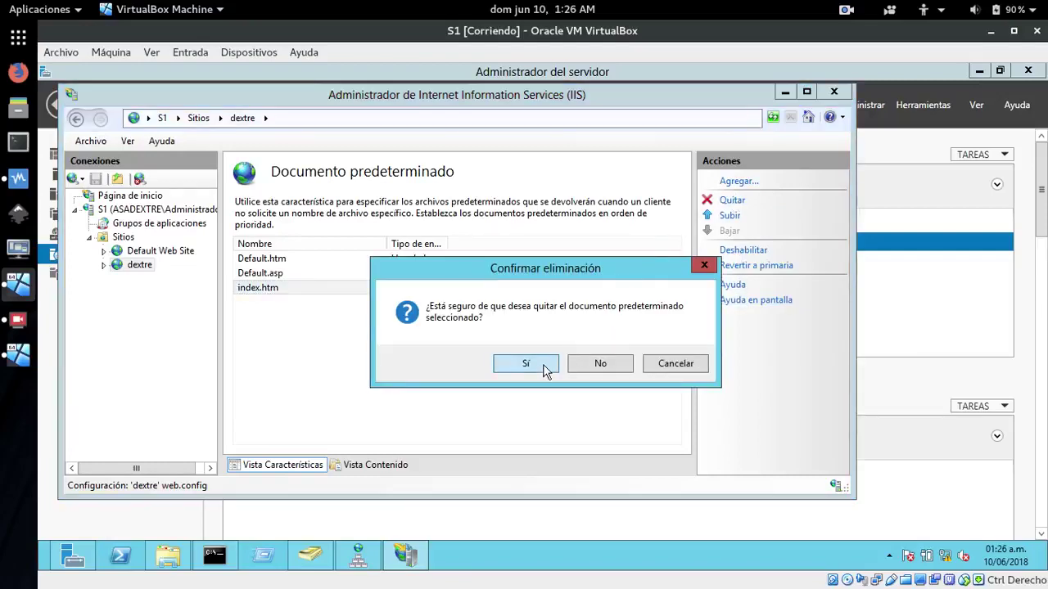
click(526, 364)
click(260, 273)
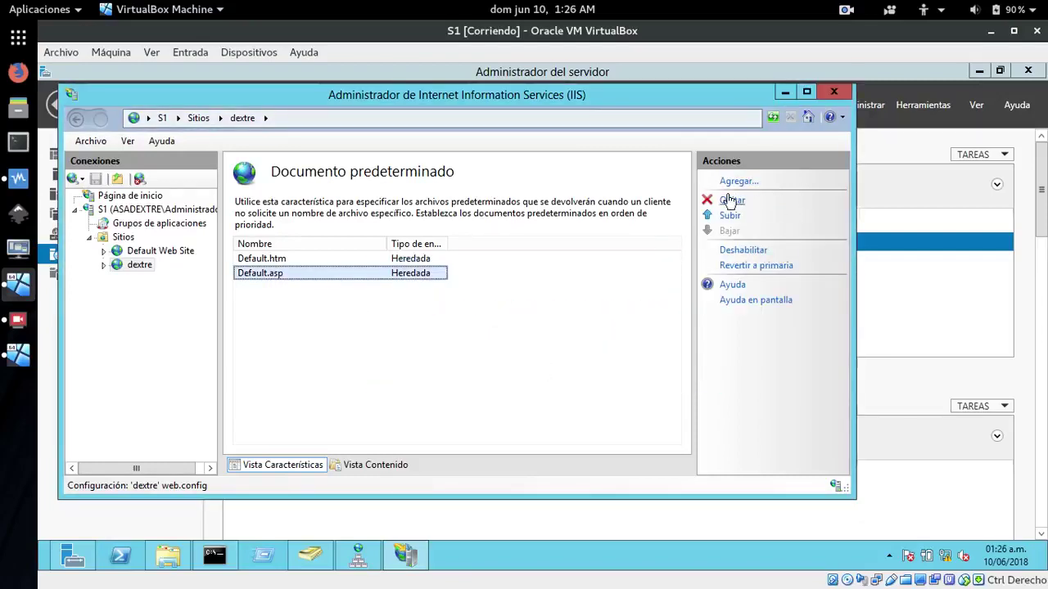
click(731, 202)
click(527, 364)
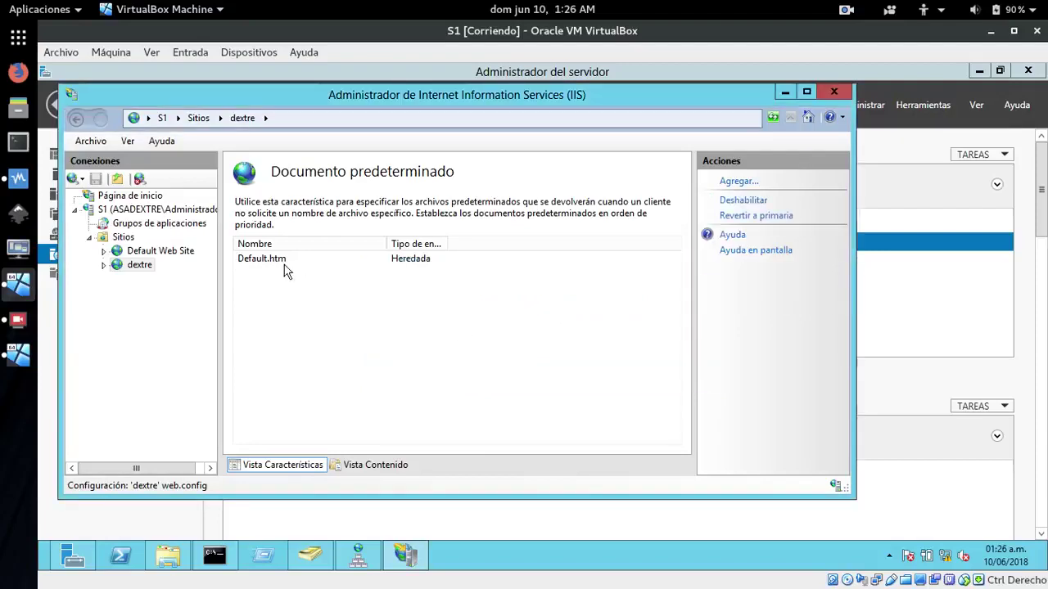
click(276, 260)
click(731, 202)
click(530, 363)
Add index.html as the default document and return to the Sites list
click(737, 182)
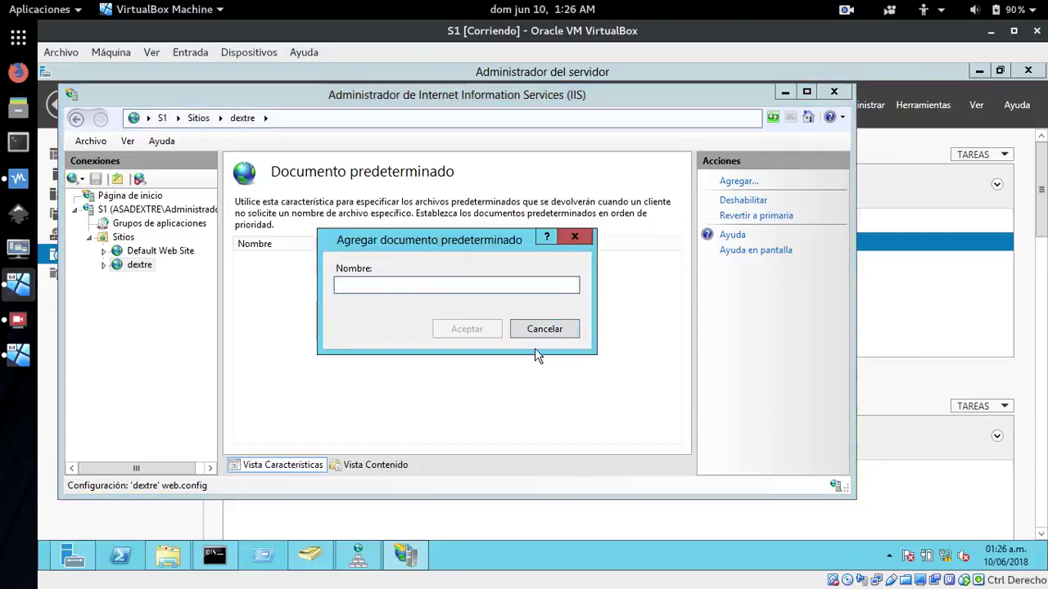
text(i)
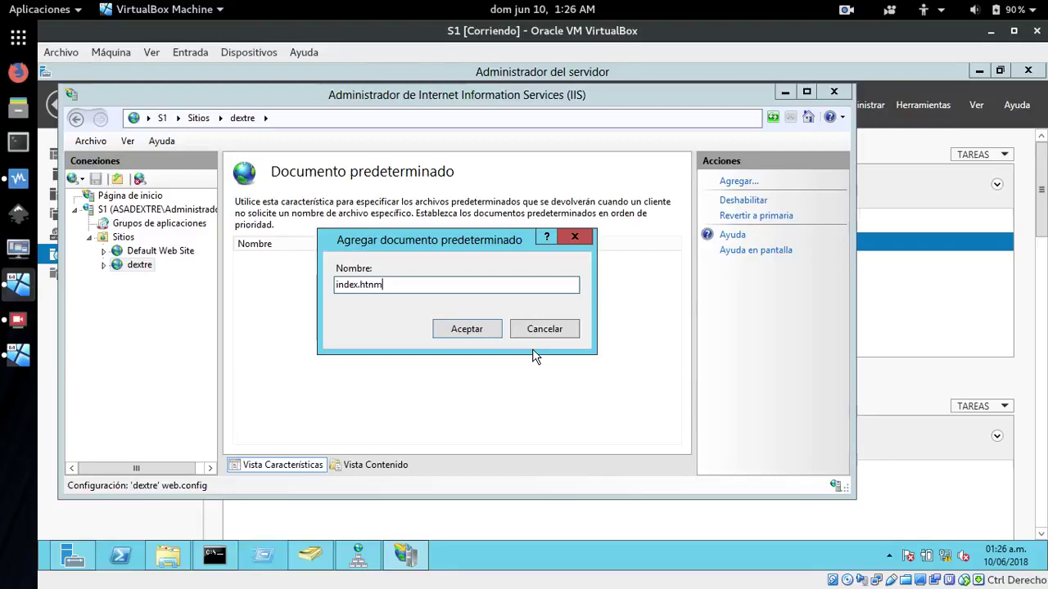
text(ndex.html)
key(Return)
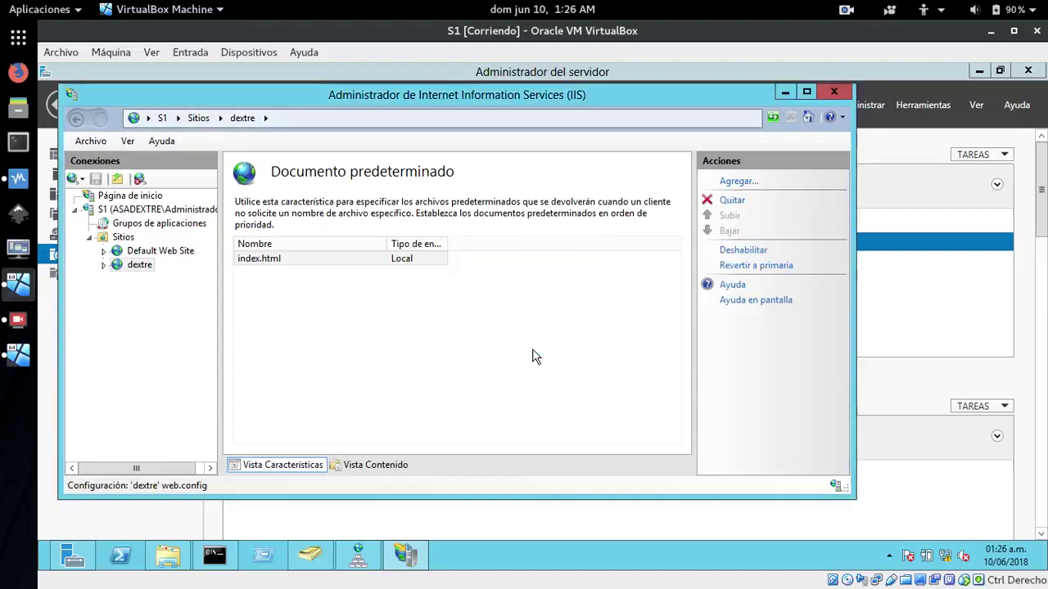
click(532, 357)
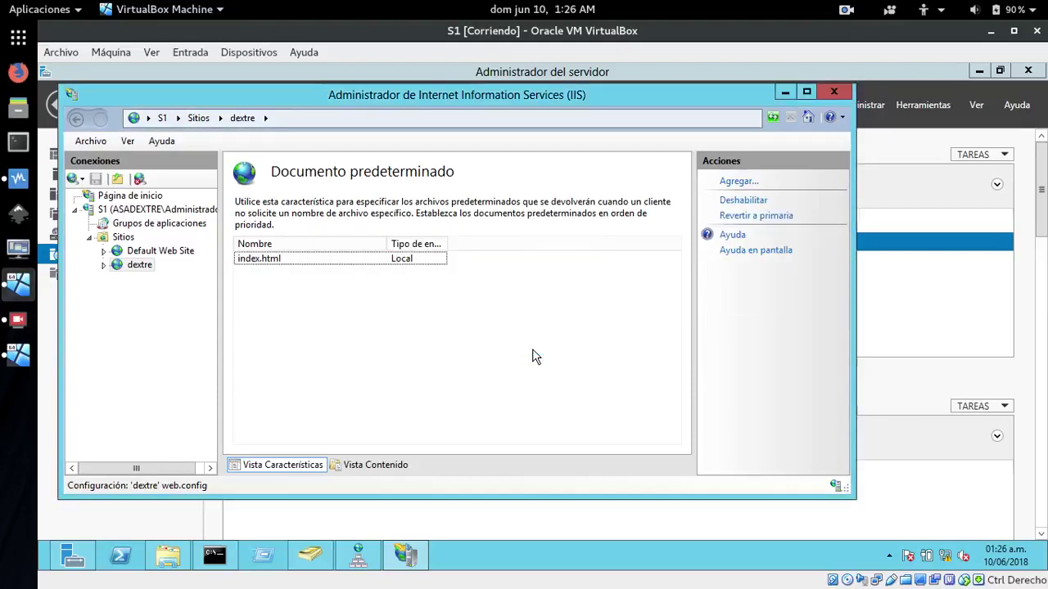
click(116, 237)
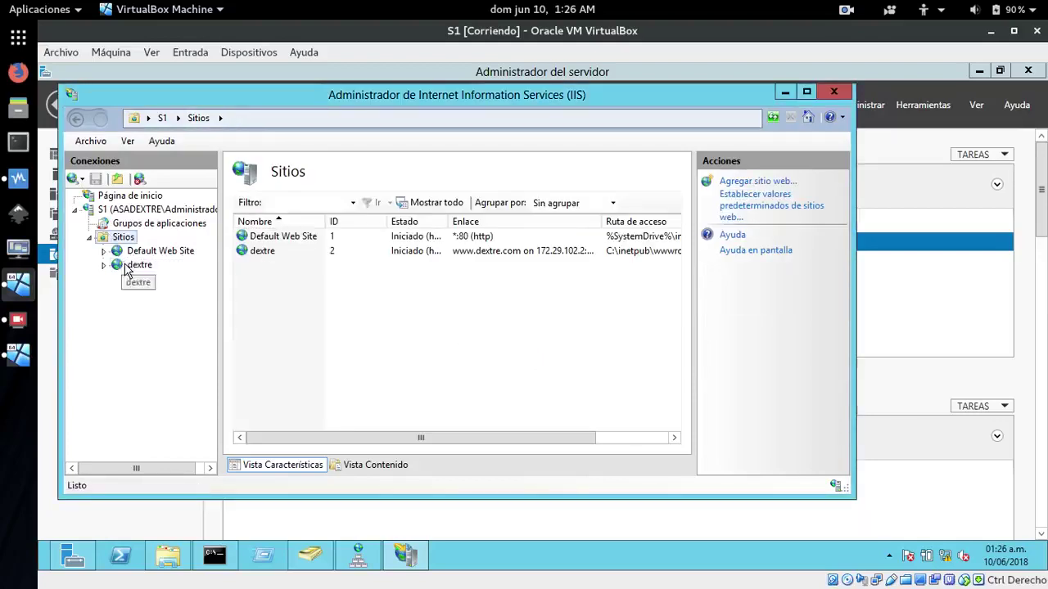
click(131, 266)
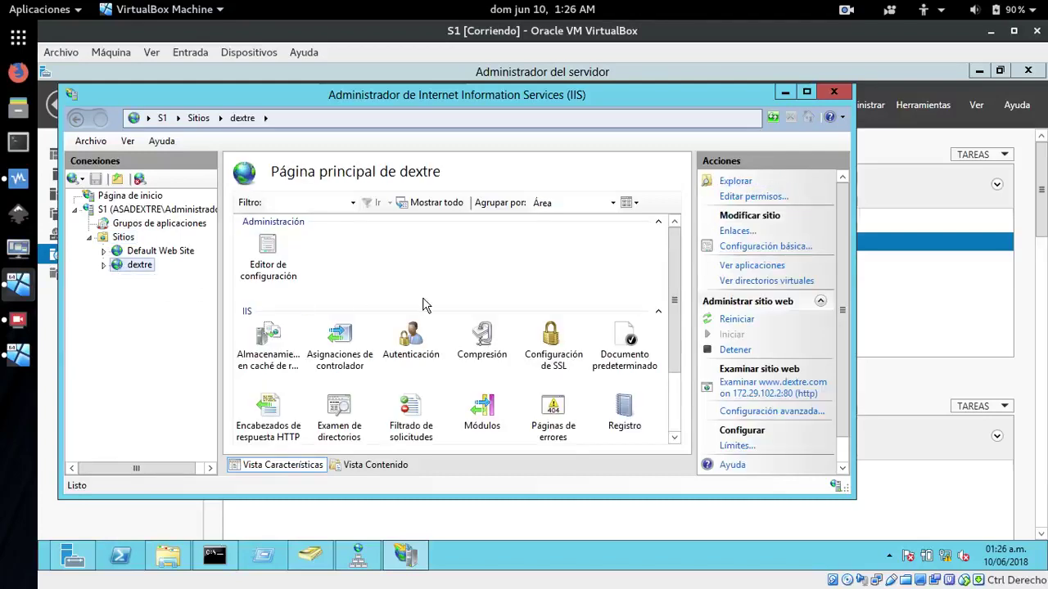
mouse_move(672, 277)
mouse_down()
mouse_move(669, 347)
mouse_move(679, 276)
mouse_move(674, 296)
mouse_up()
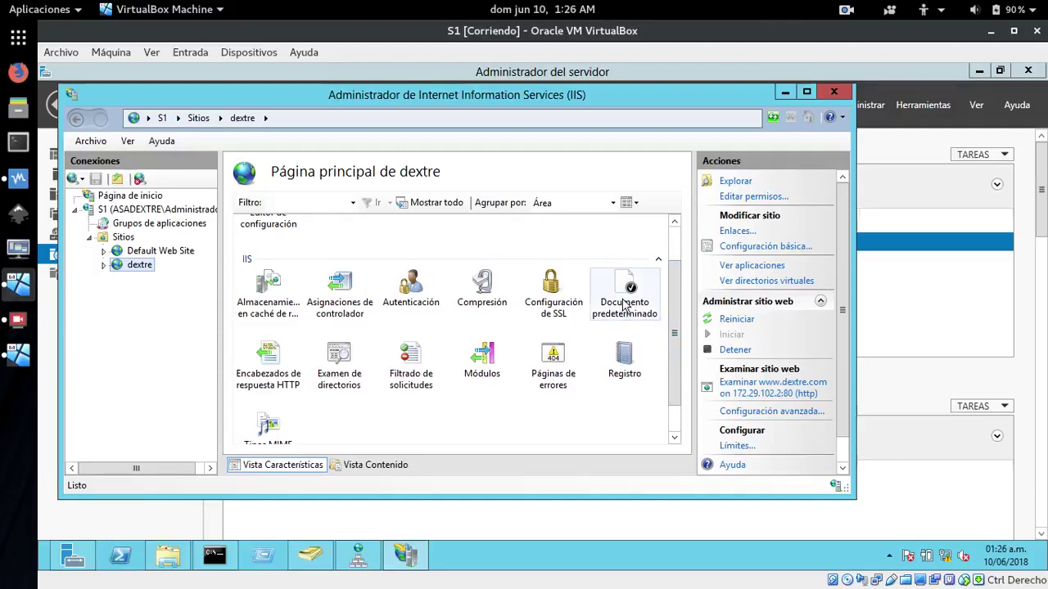
click(760, 394)
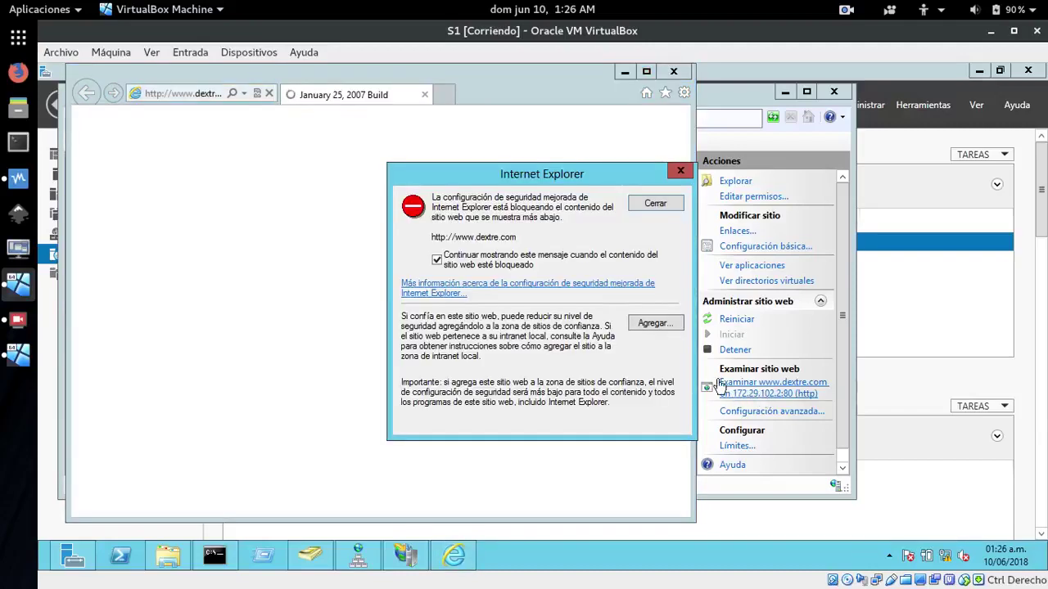
click(648, 326)
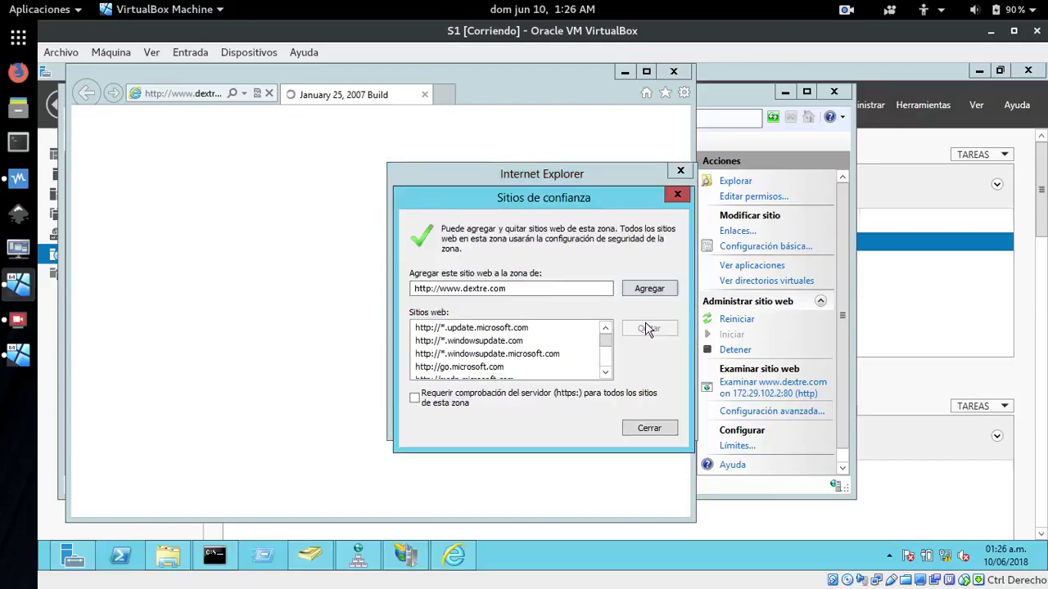
click(647, 288)
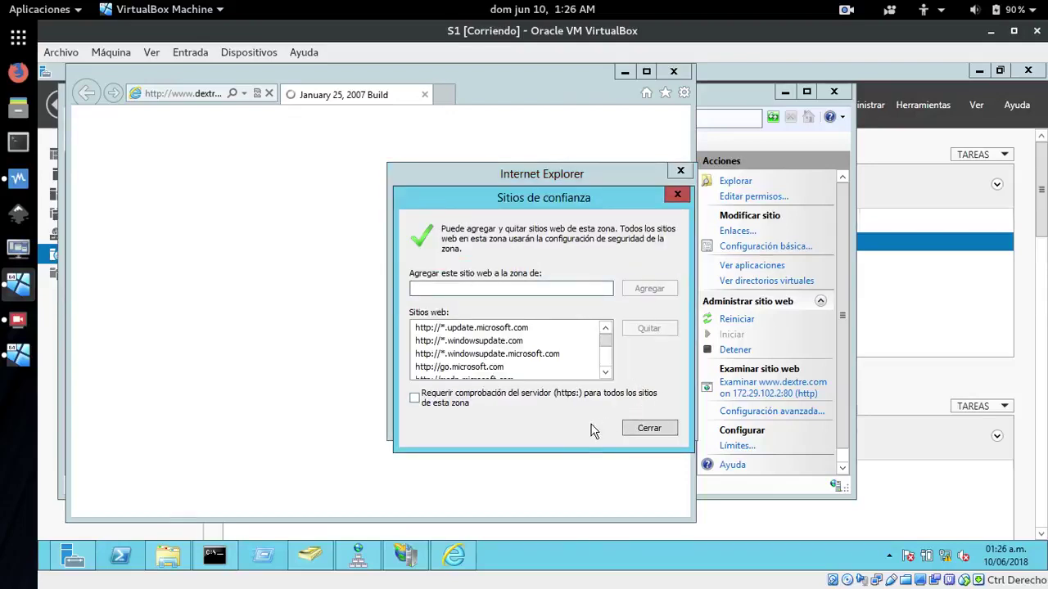
click(647, 429)
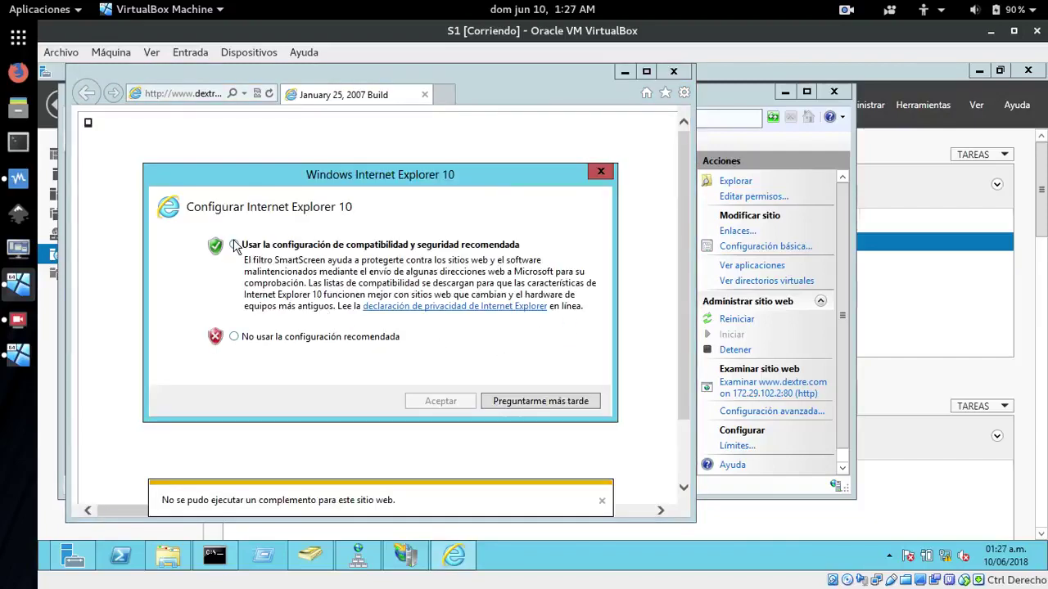
Accept the recommended IE settings, enlarge the browser window, reload the page, then close IE
click(235, 247)
click(438, 401)
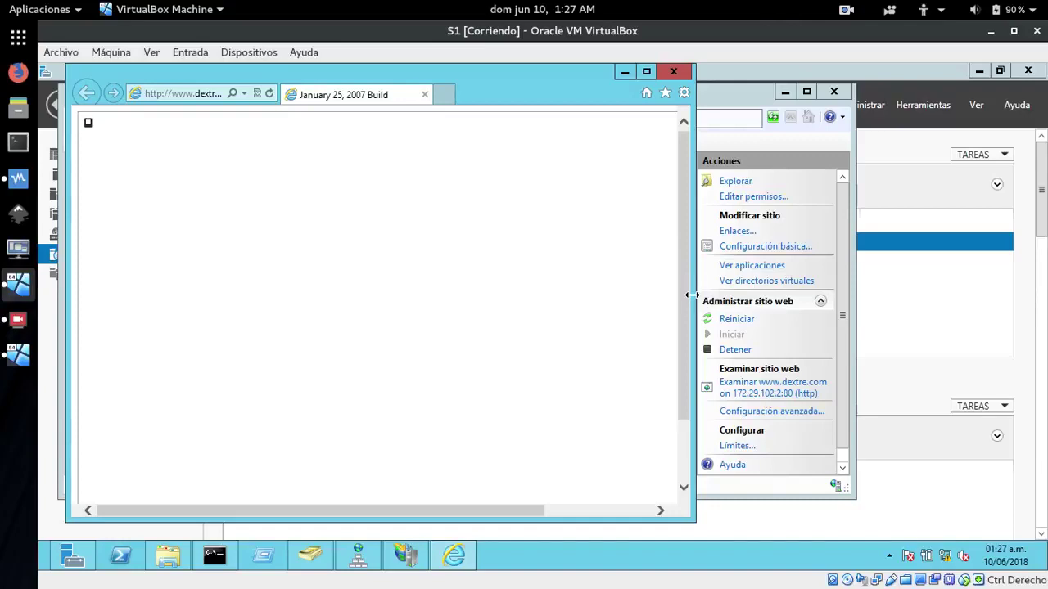
drag(693, 295, 727, 293)
drag(830, 290, 896, 402)
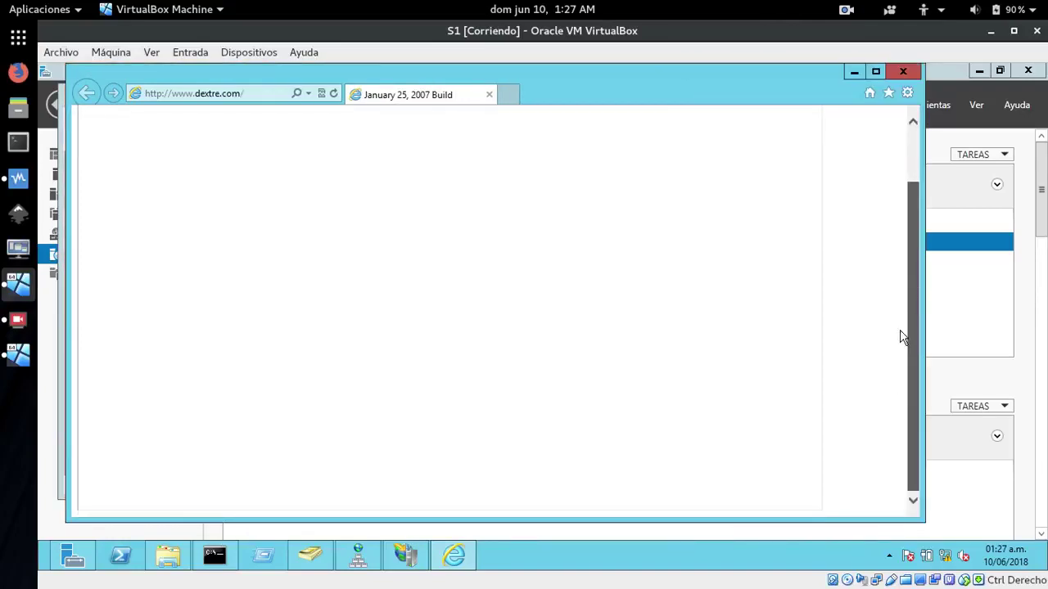
drag(900, 335, 916, 163)
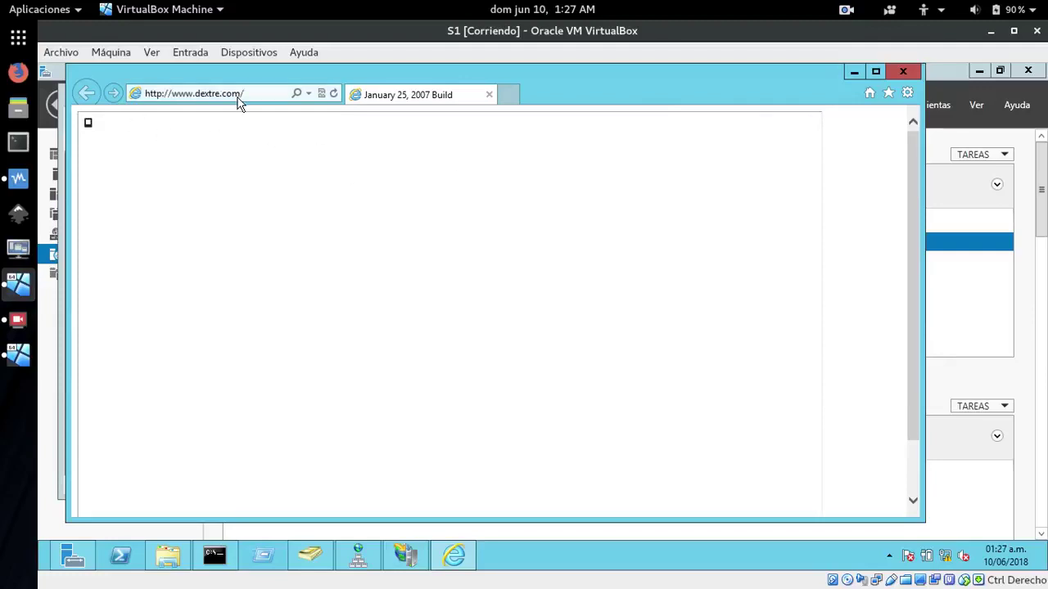
click(335, 94)
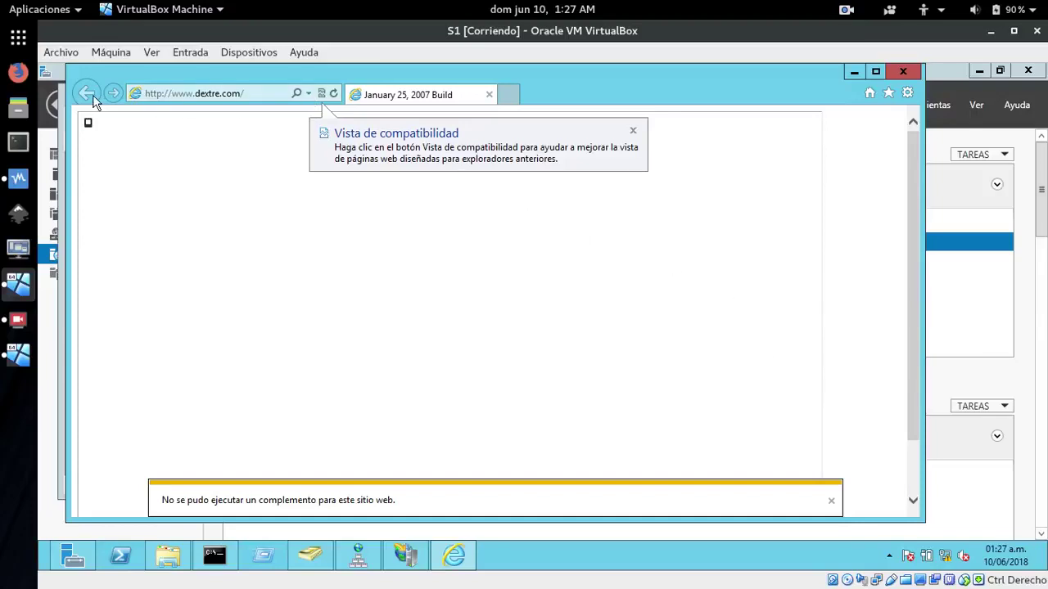
click(904, 73)
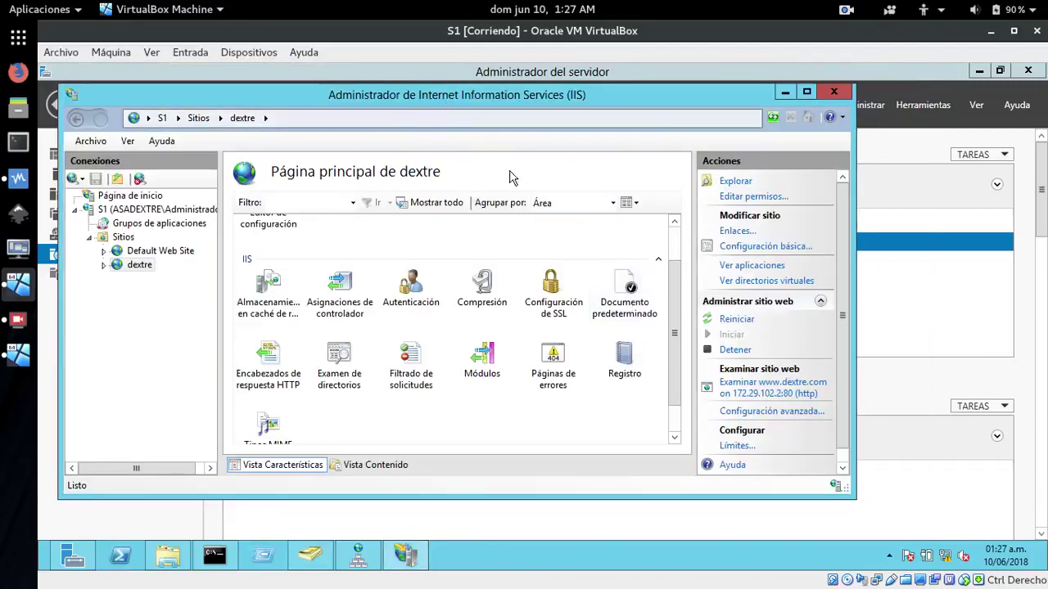
Open and close the permissions properties of the dextre site's LAPTOP folder
drag(441, 93, 491, 119)
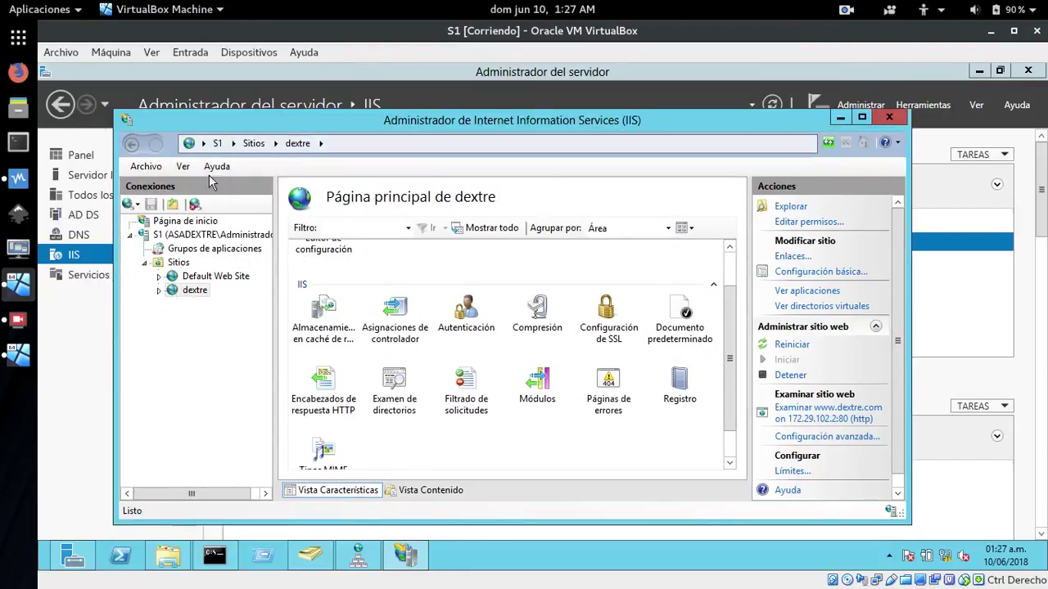
right_click(177, 293)
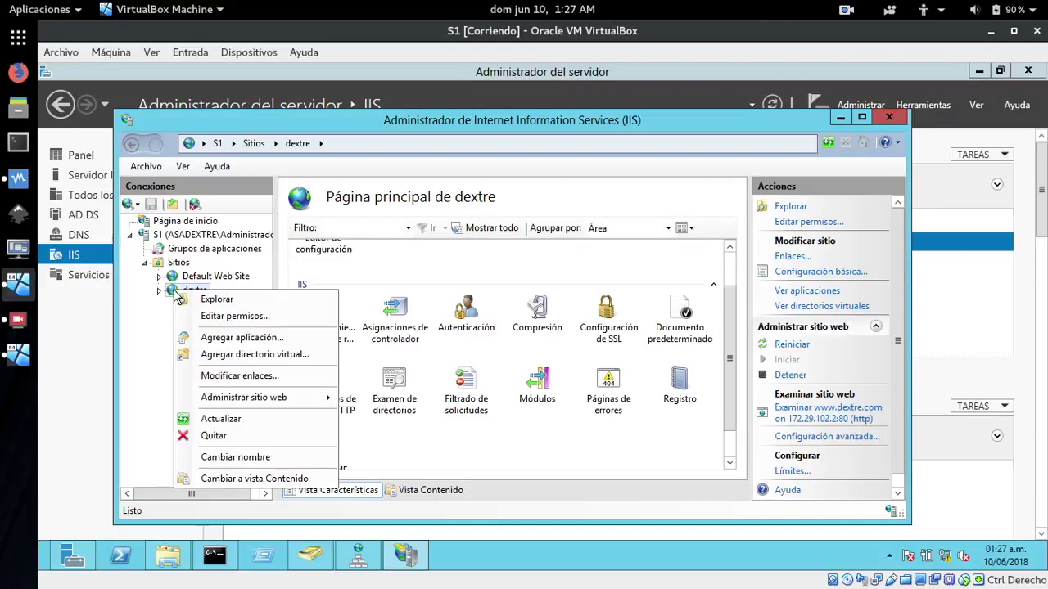
click(223, 318)
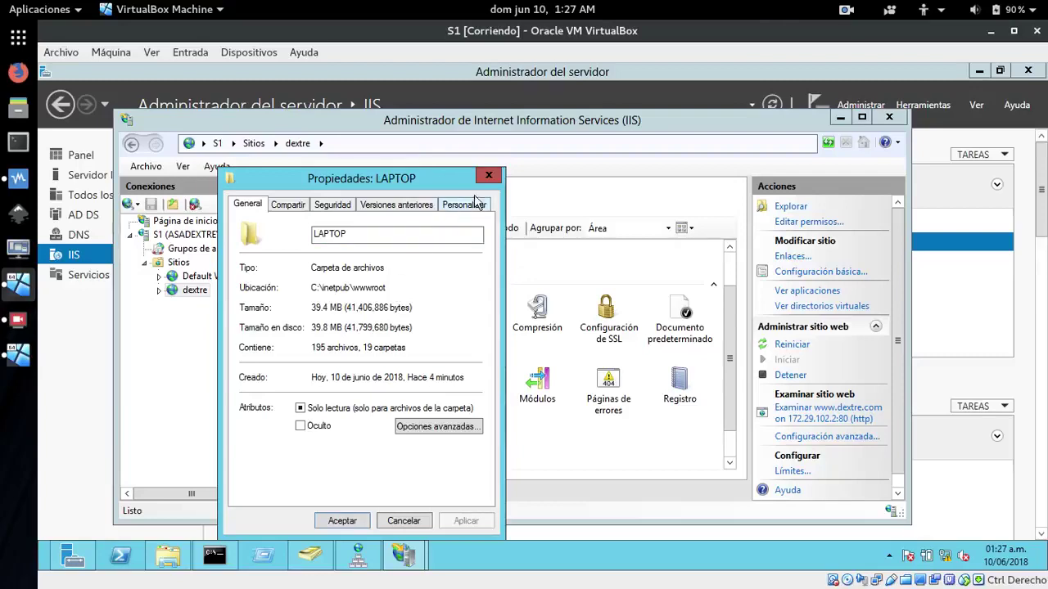
click(489, 175)
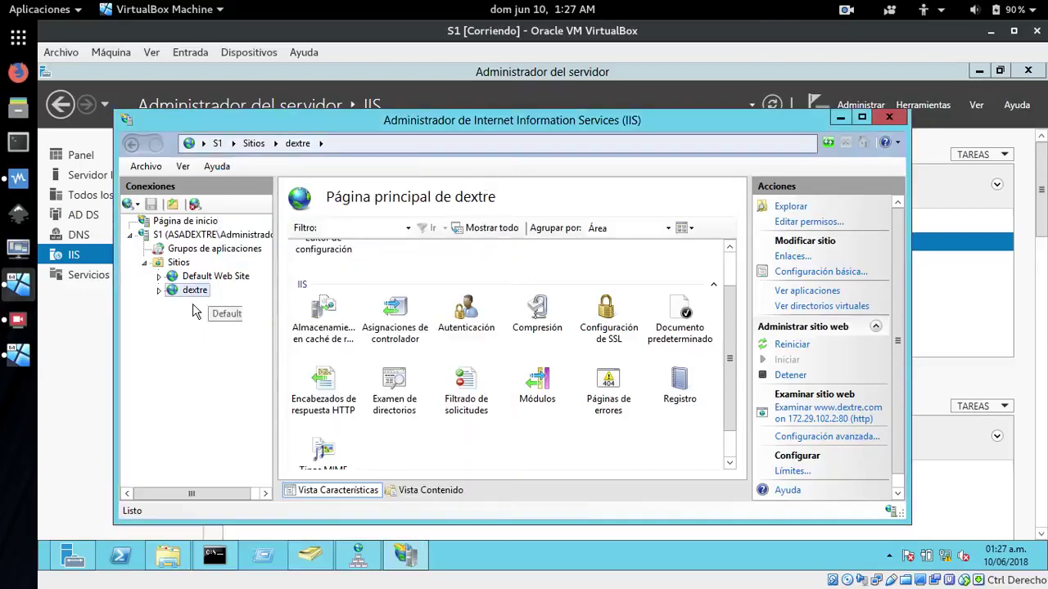
Review the dextre site's bindings and close the list
right_click(170, 295)
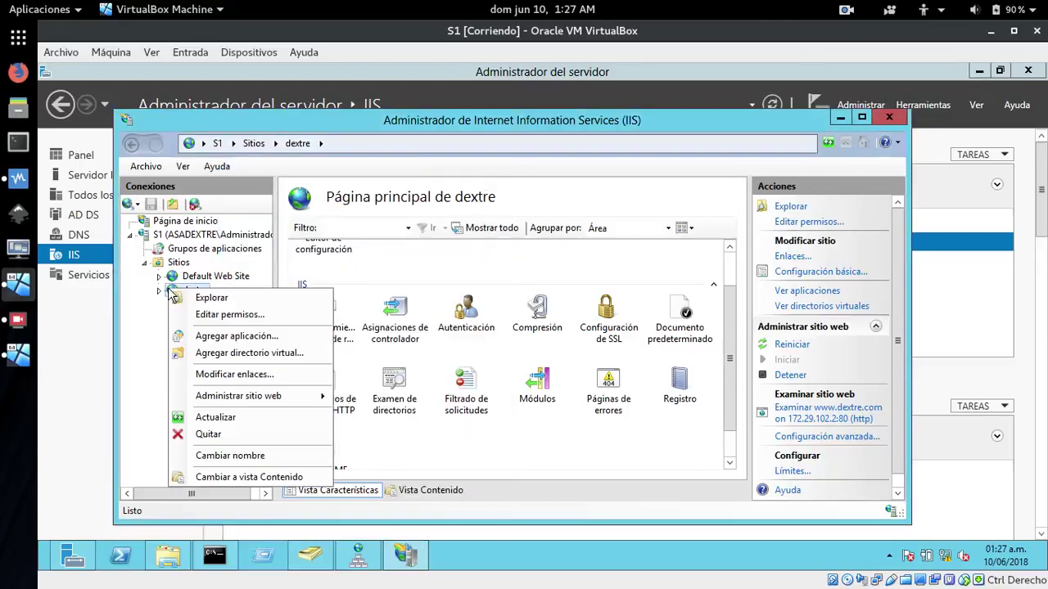
click(232, 376)
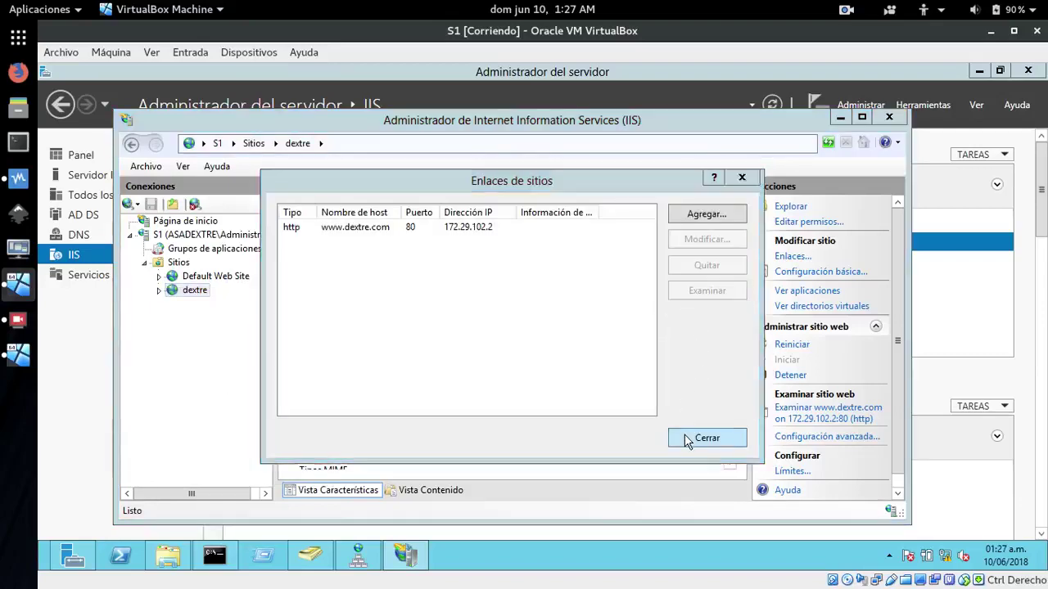
click(705, 437)
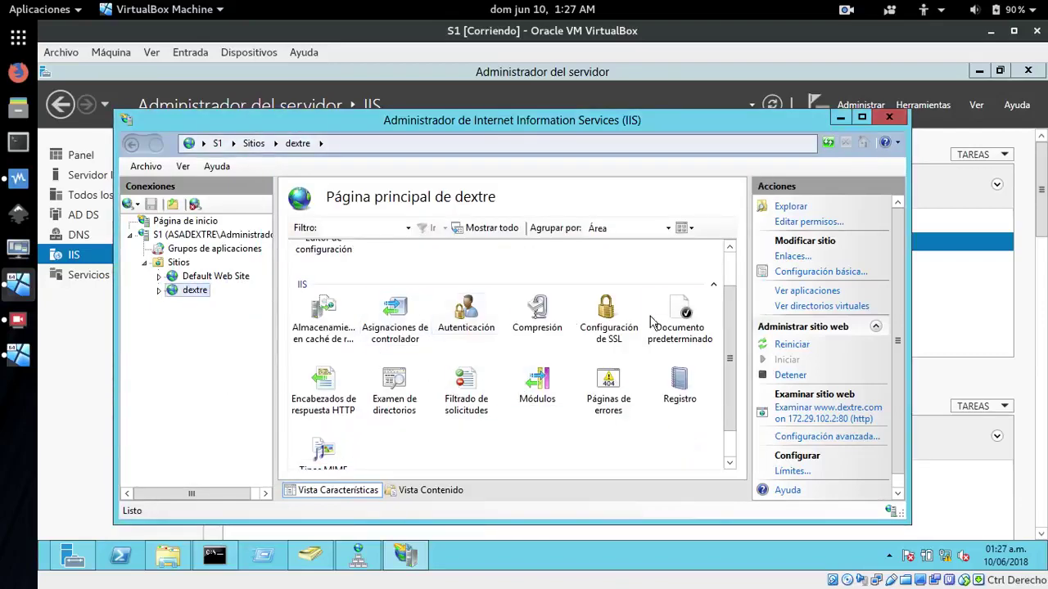
scroll(732, 262, up, 2)
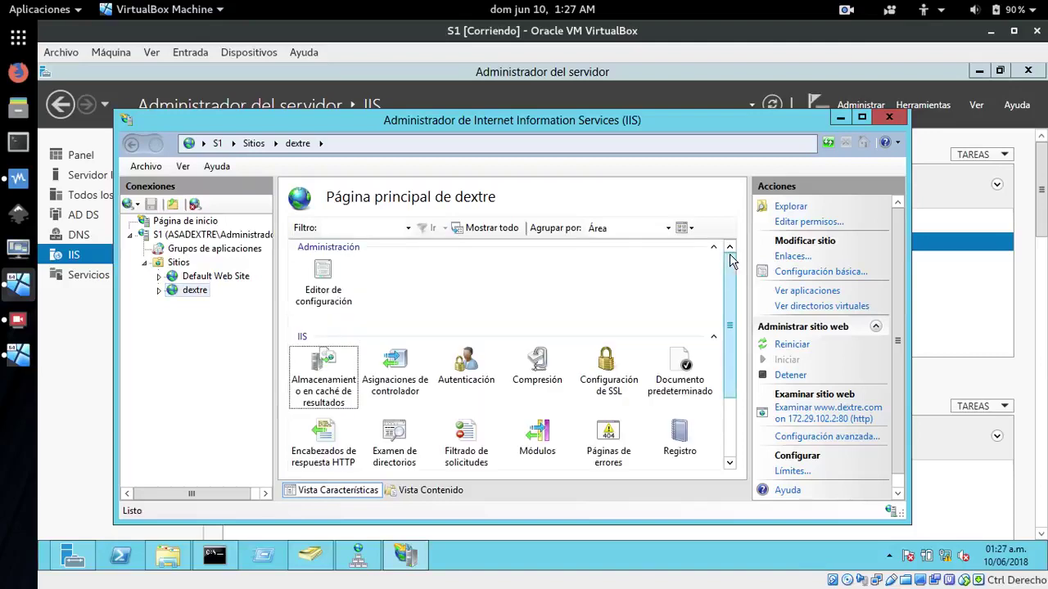
Inspect dextre's advanced settings without changes, then open and close its LAPTOP content folder
right_click(169, 296)
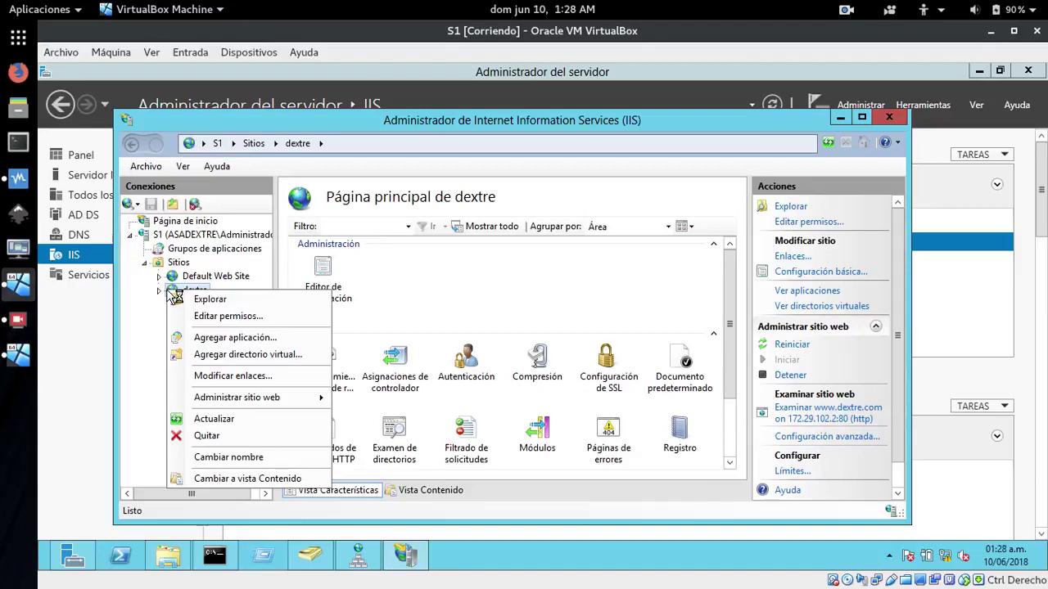
mouse_move(326, 407)
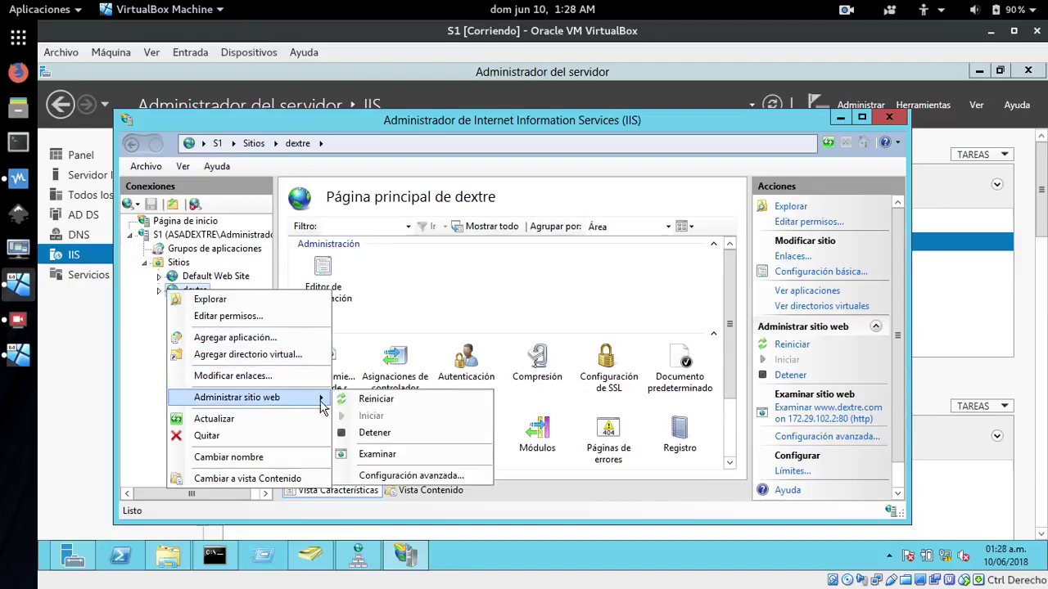
click(402, 475)
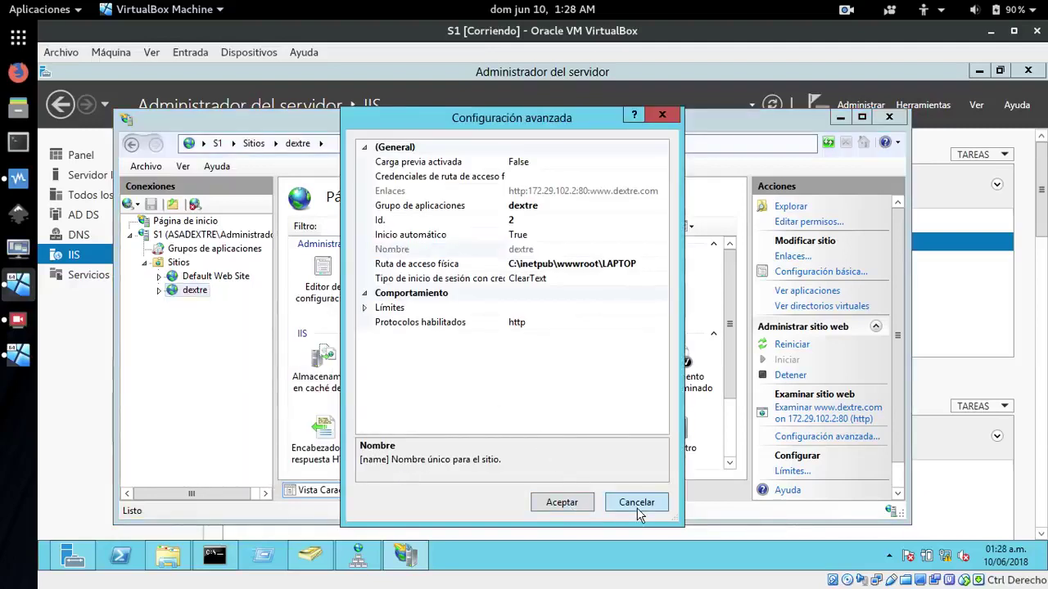
click(639, 505)
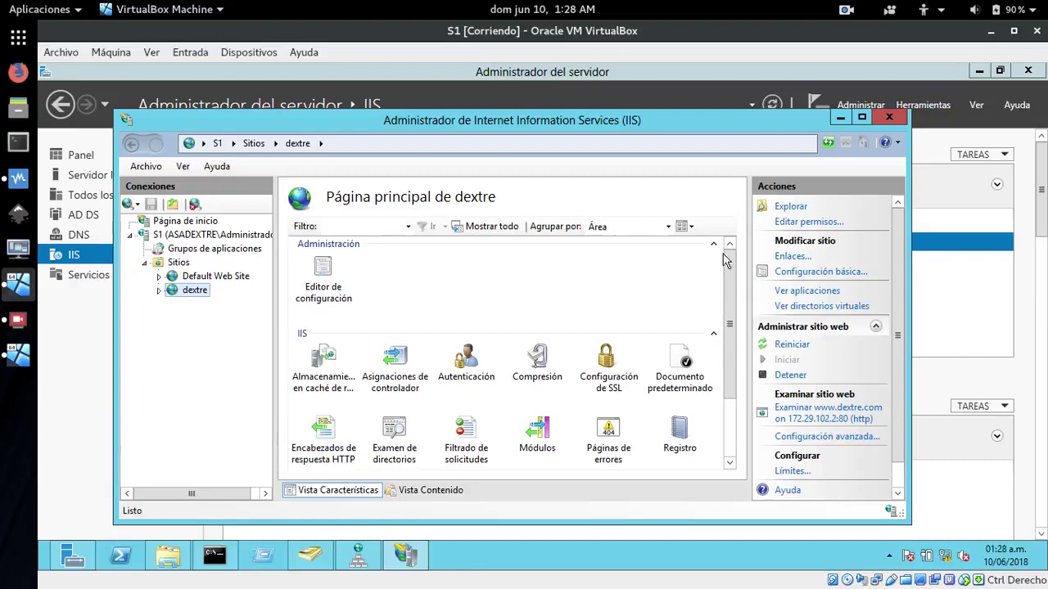
click(790, 207)
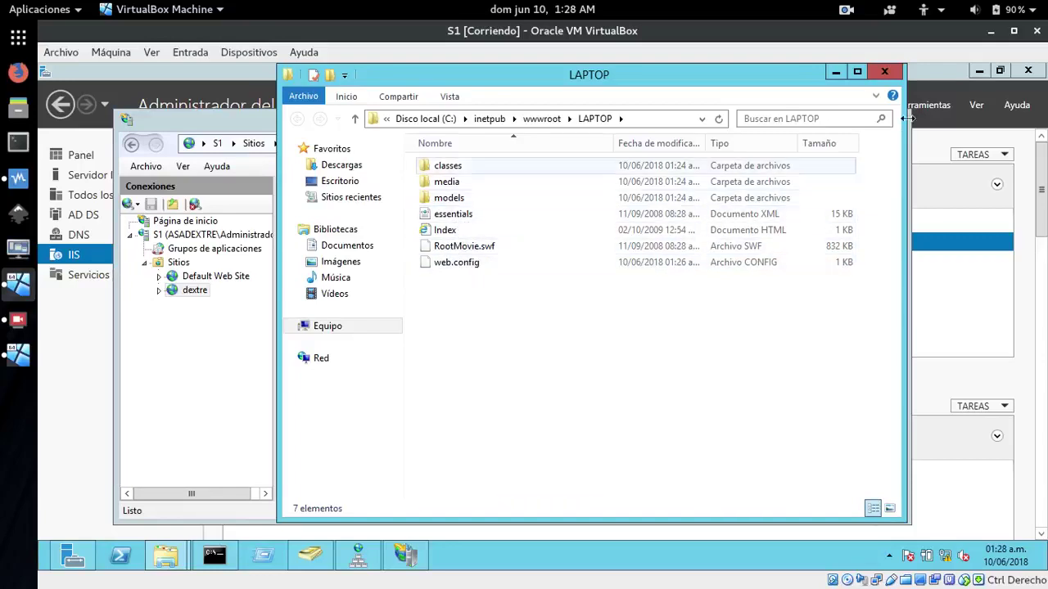
click(884, 72)
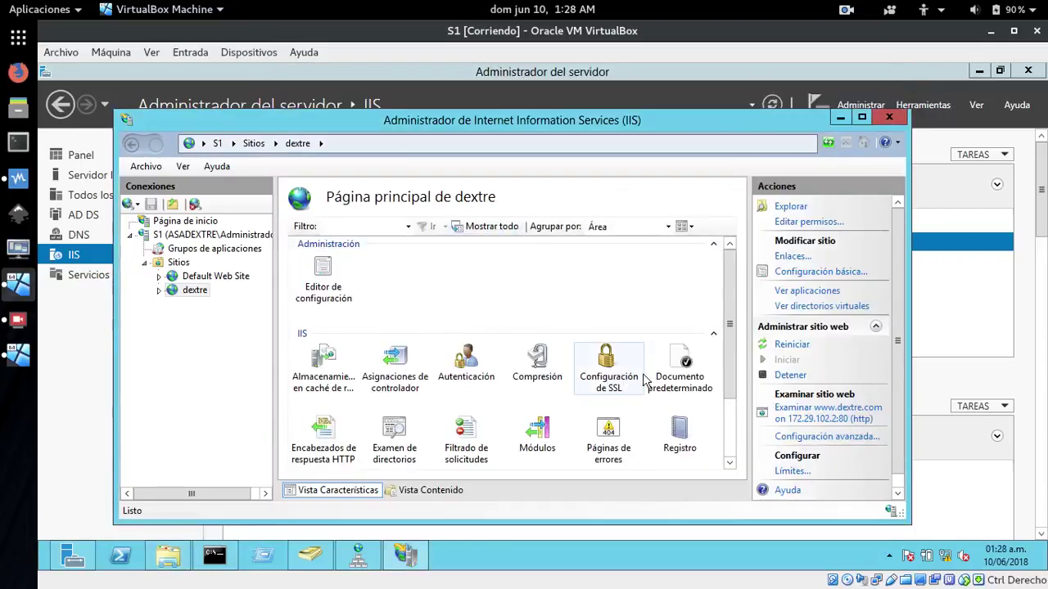
Replace the dextre site's index.html default document with Index.html
click(686, 364)
double_click(686, 365)
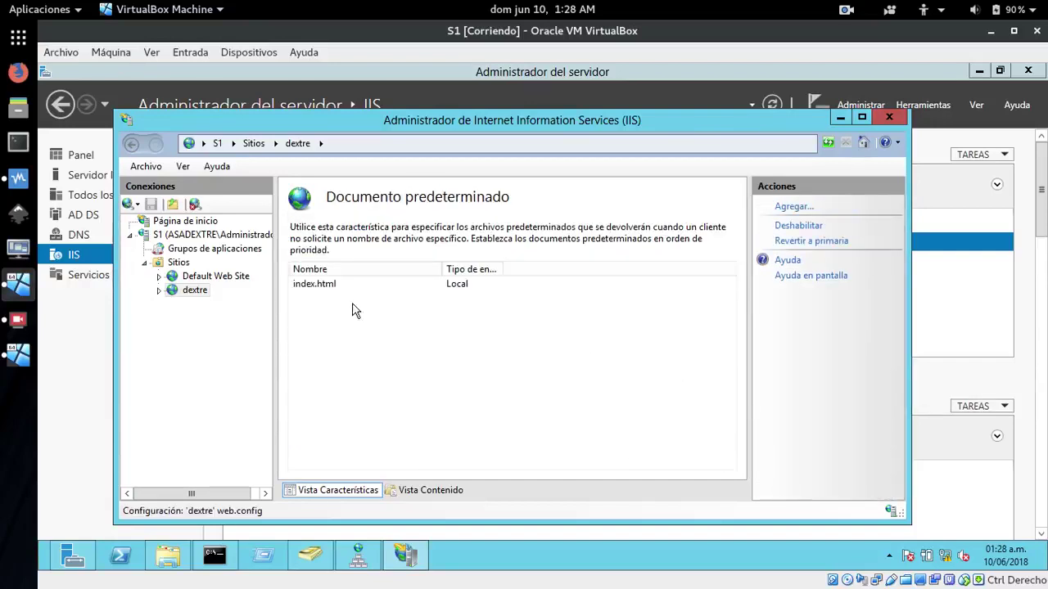
click(316, 290)
right_click(316, 292)
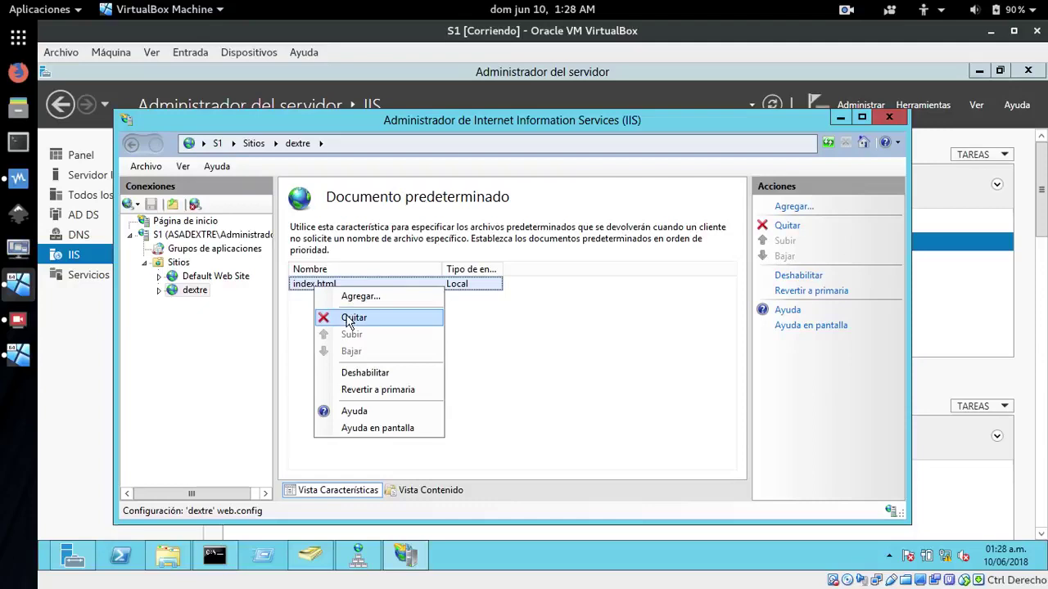
click(352, 318)
click(527, 364)
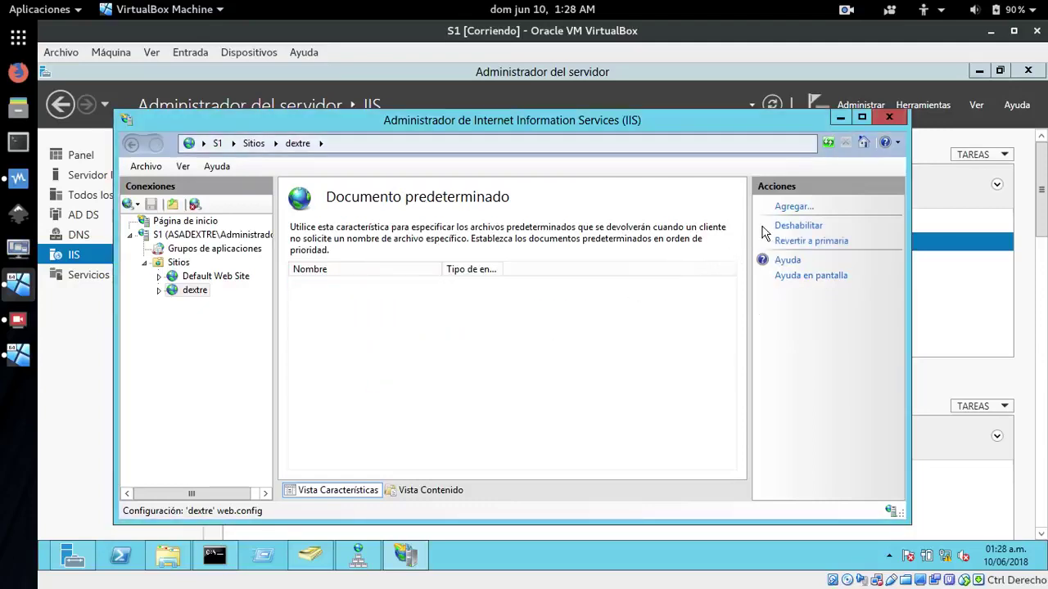
click(790, 207)
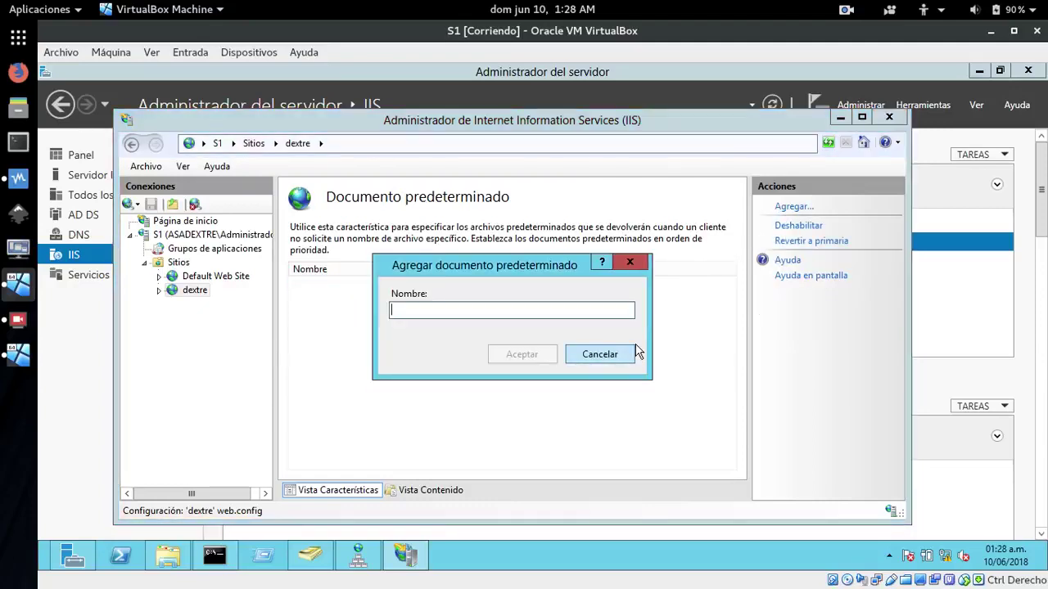
text(IN)
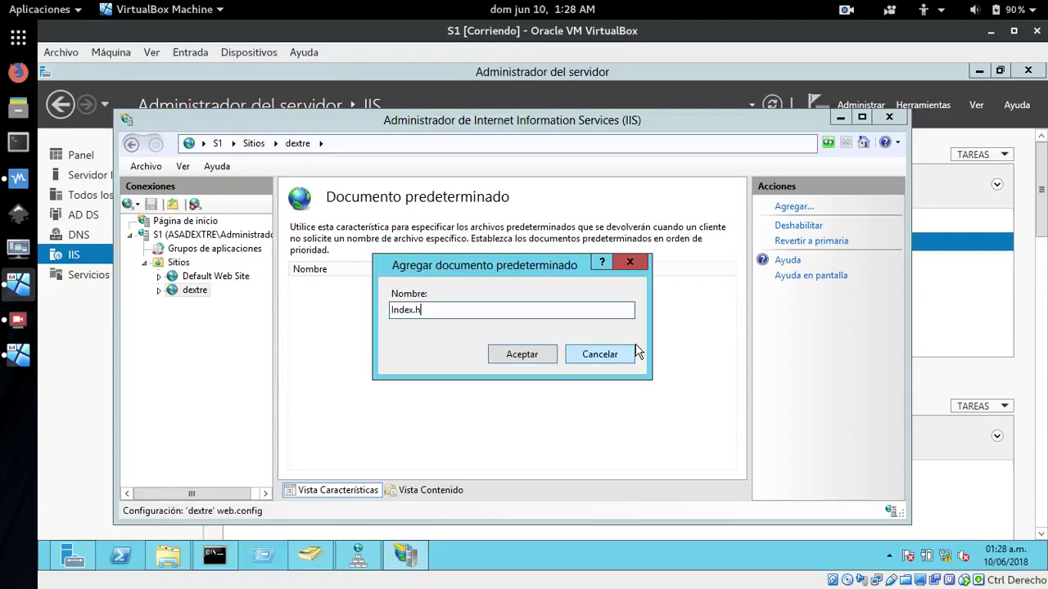
key(Return)
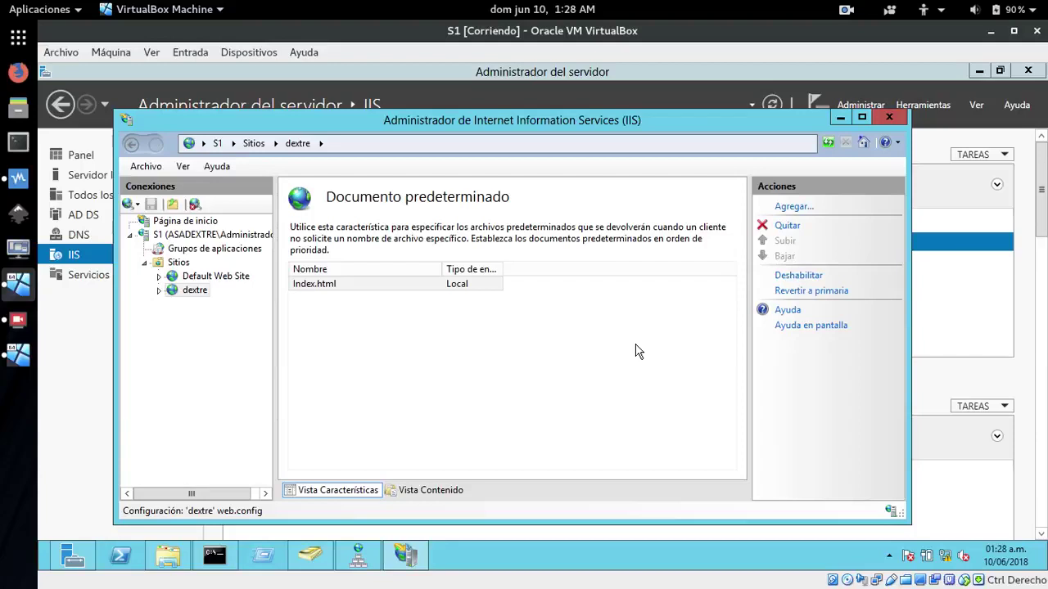
click(312, 288)
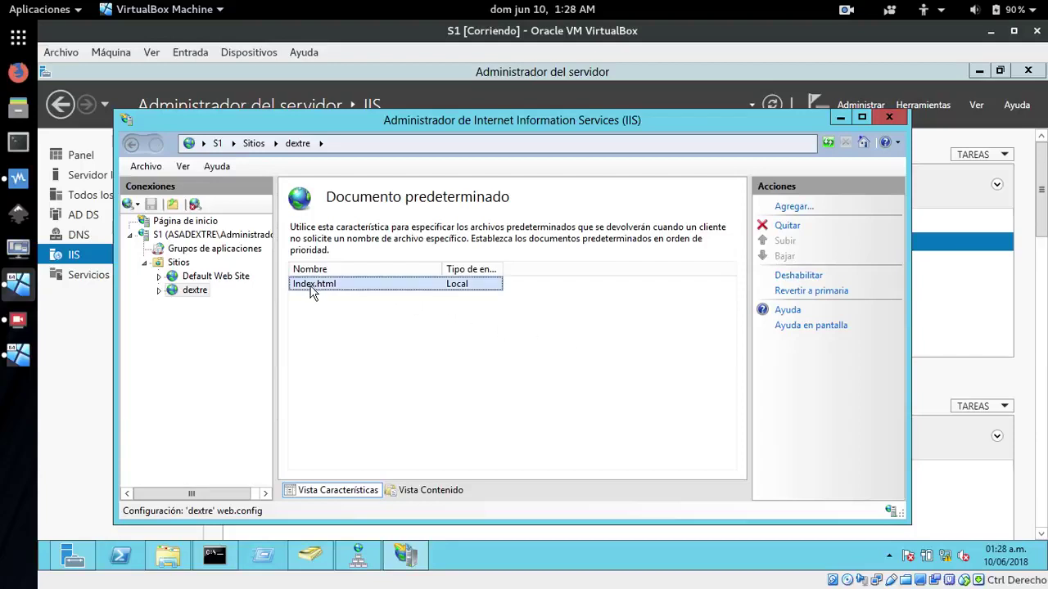
click(171, 292)
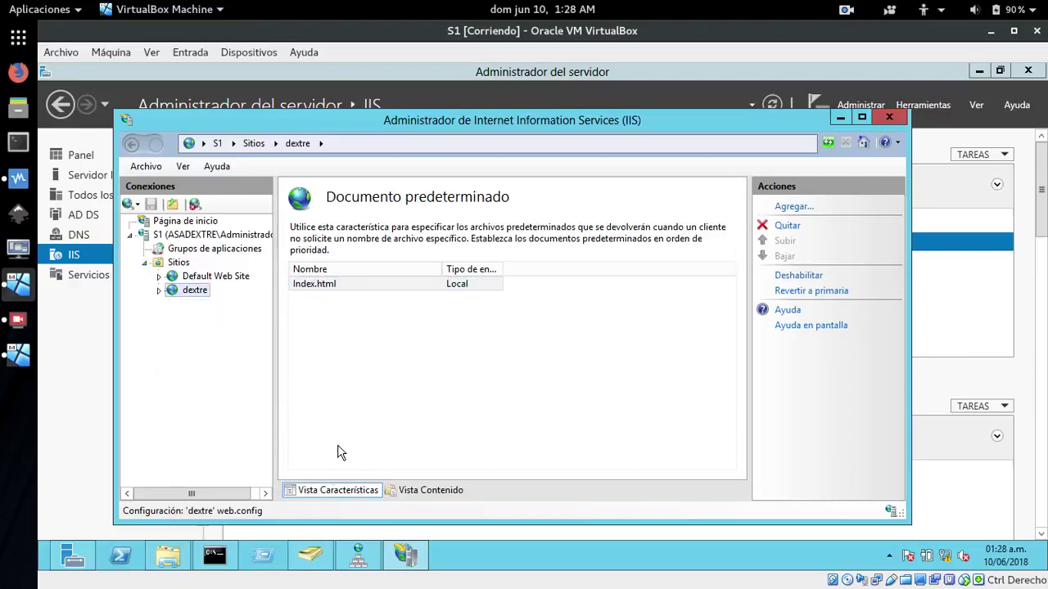
click(168, 264)
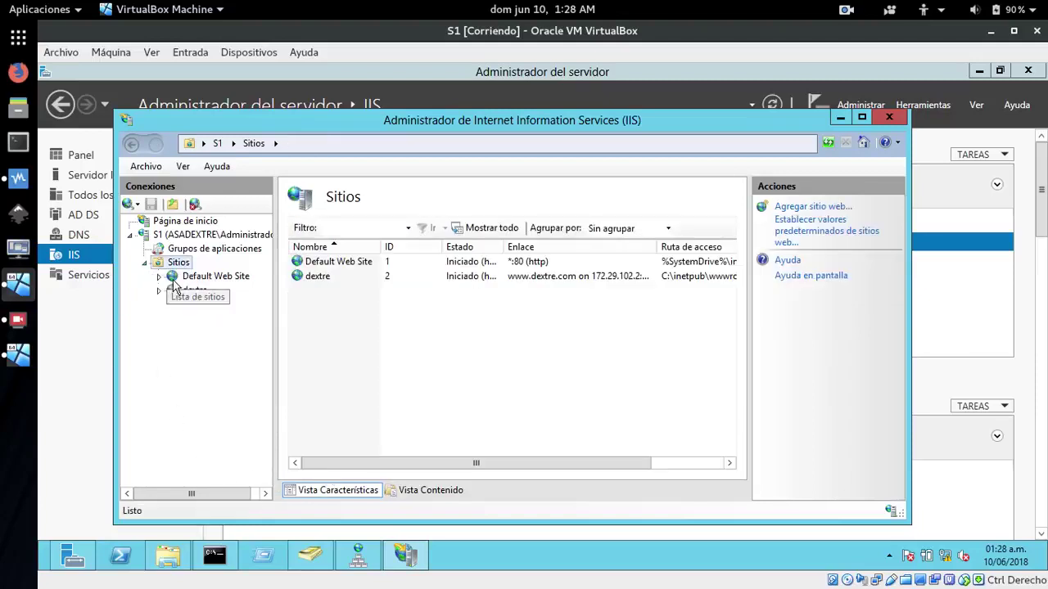
click(174, 293)
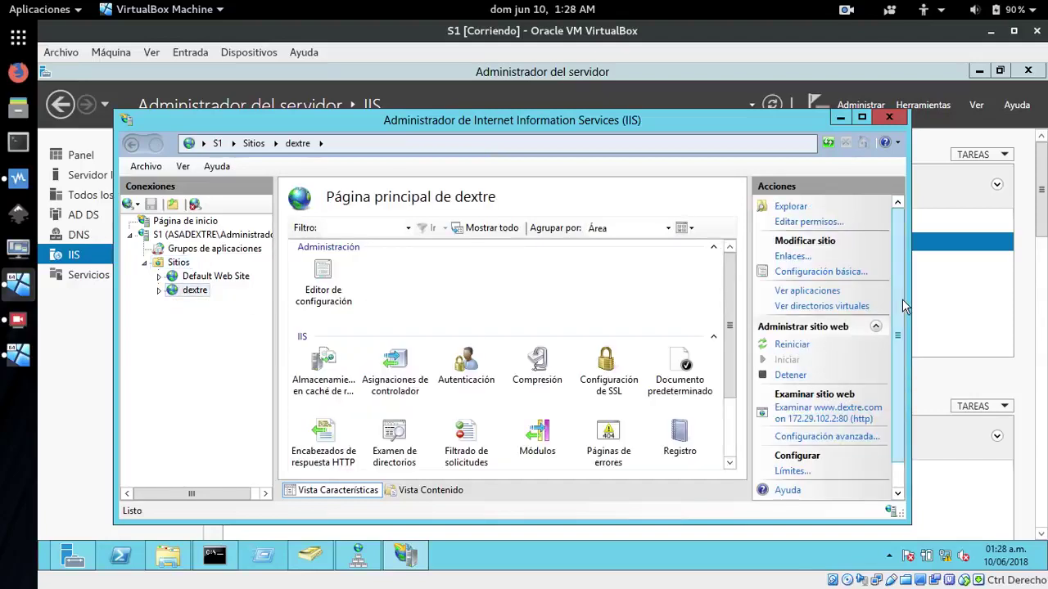
scroll(900, 344, down, 1)
click(832, 407)
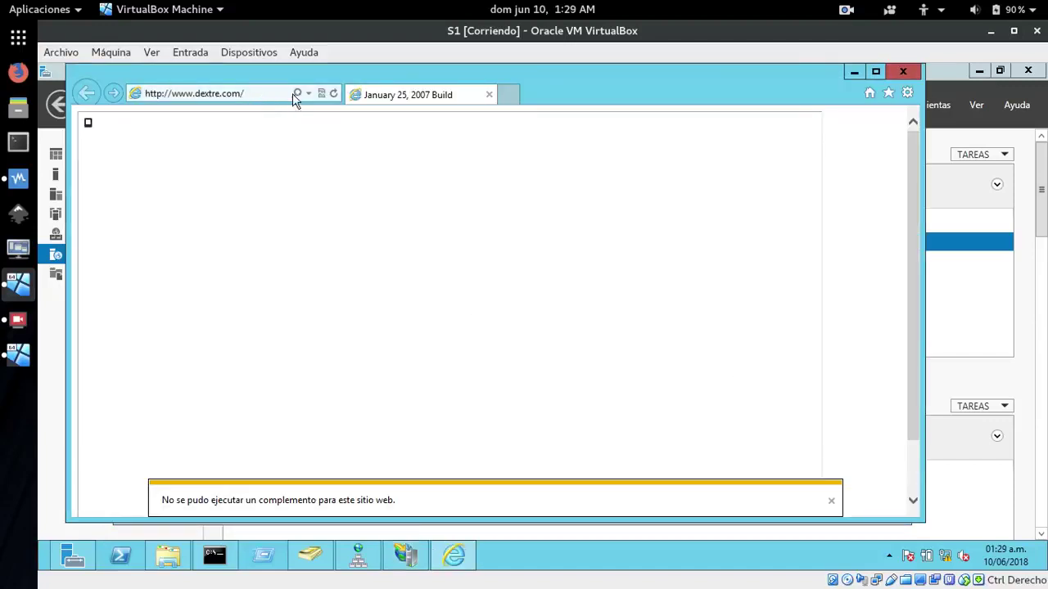
click(18, 357)
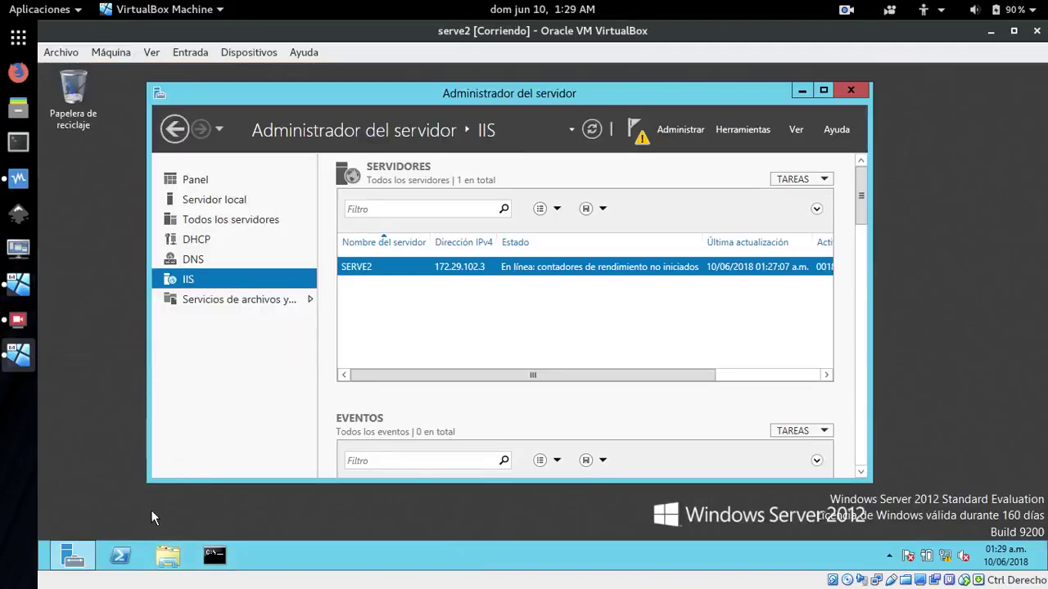
key(super)
click(314, 427)
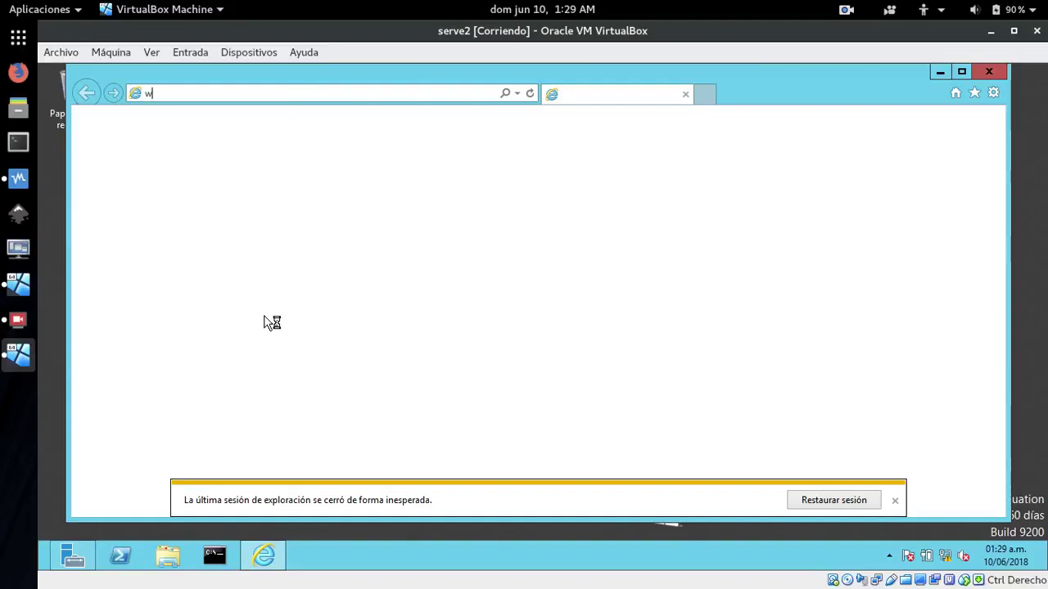
text(w)
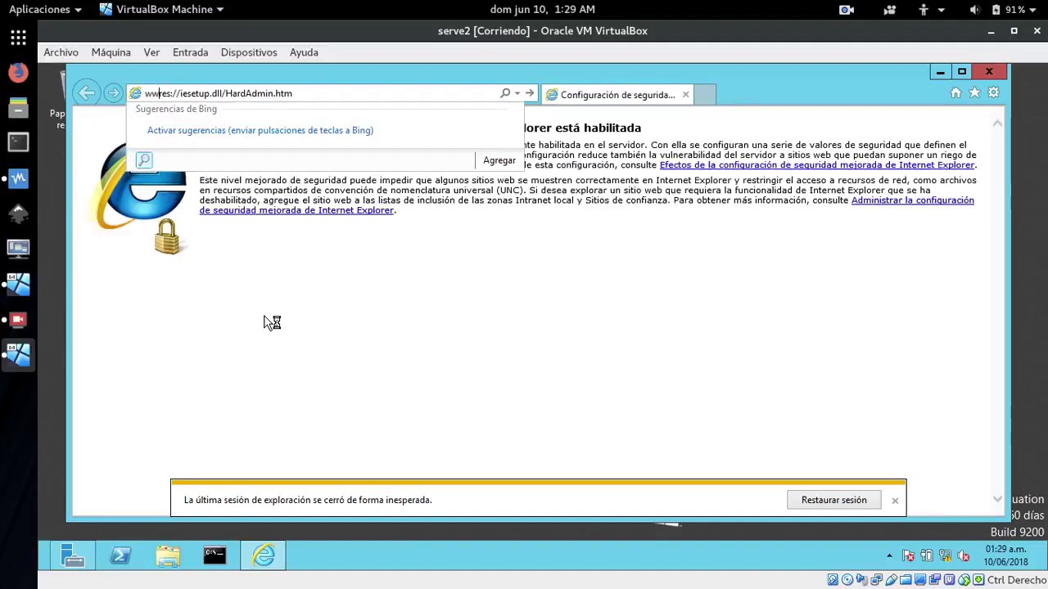
key(Delete)
key(Delete)
key(Delete)
key(Delete)
key(Delete)
key(Delete)
key(Delete)
key(Delete)
key(Delete)
key(Delete)
key(Delete)
key(Delete)
key(Delete)
key(Delete)
key(Delete)
key(Delete)
key(Delete)
key(Delete)
key(Delete)
key(Delete)
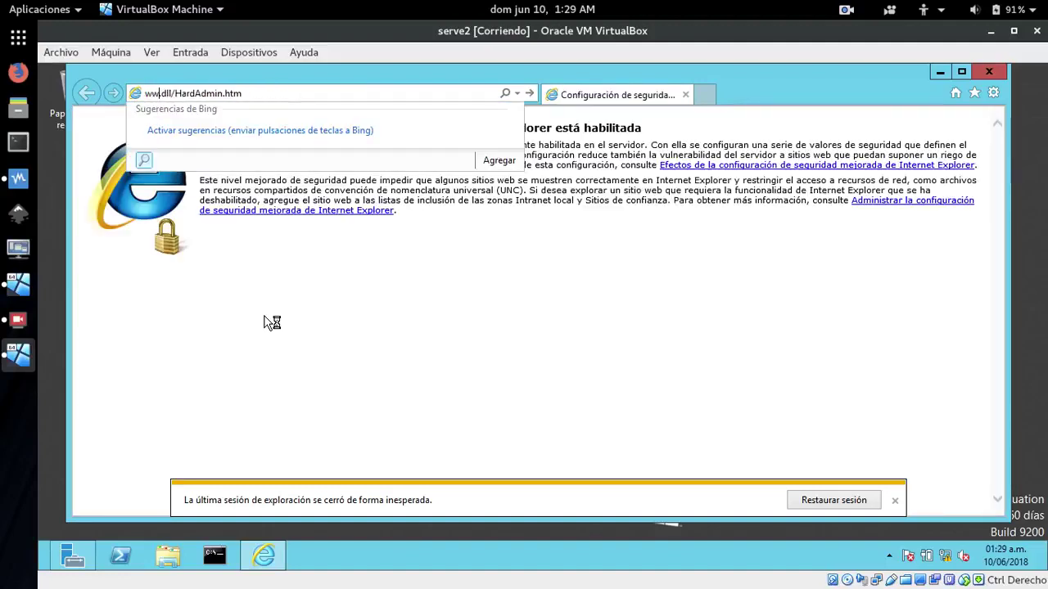
text(w.dextr)
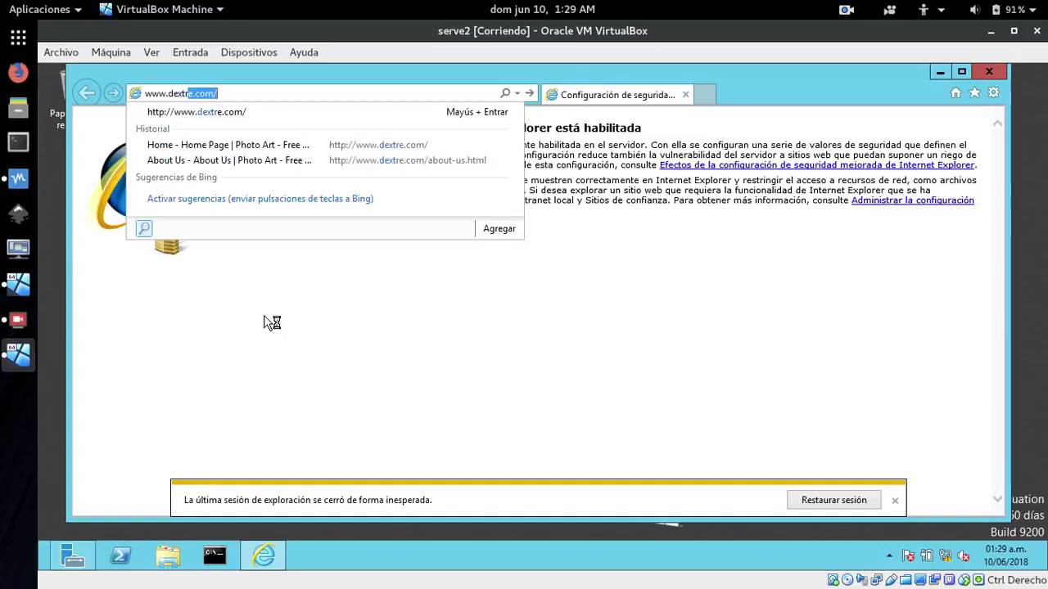
text(e.com)
key(Return)
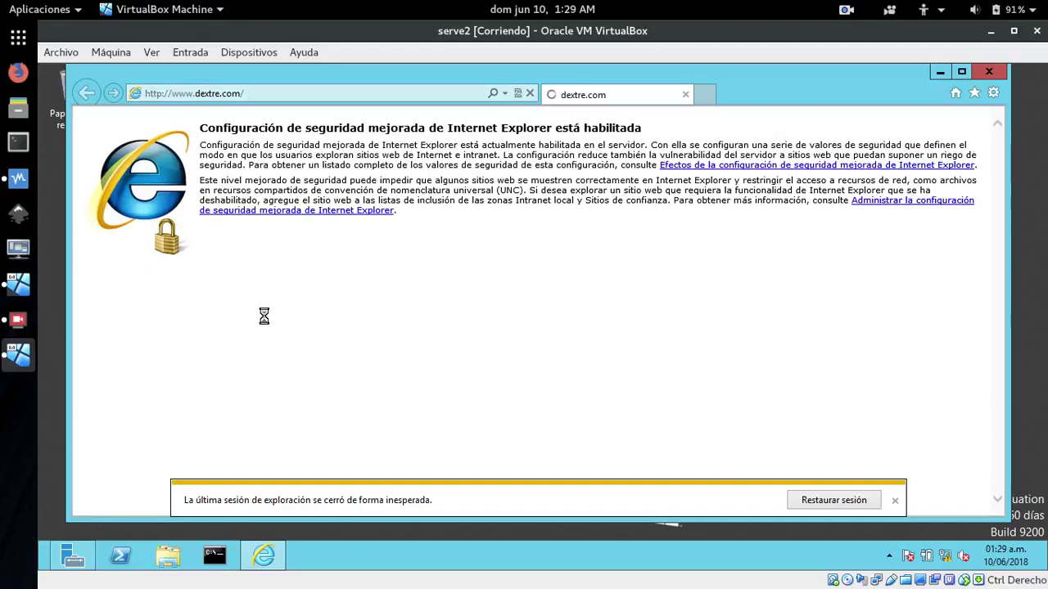
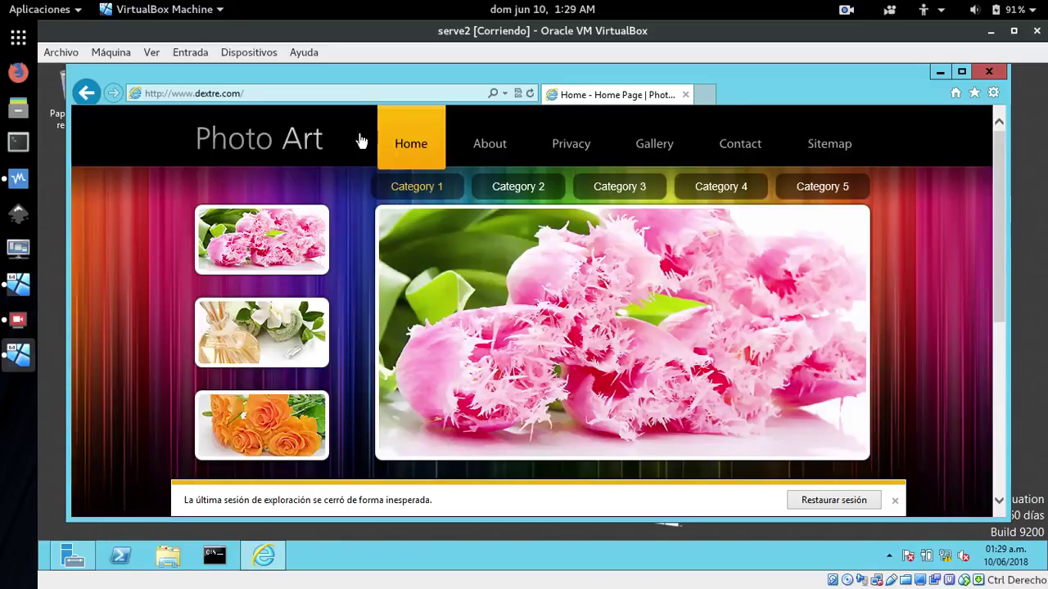
click(531, 94)
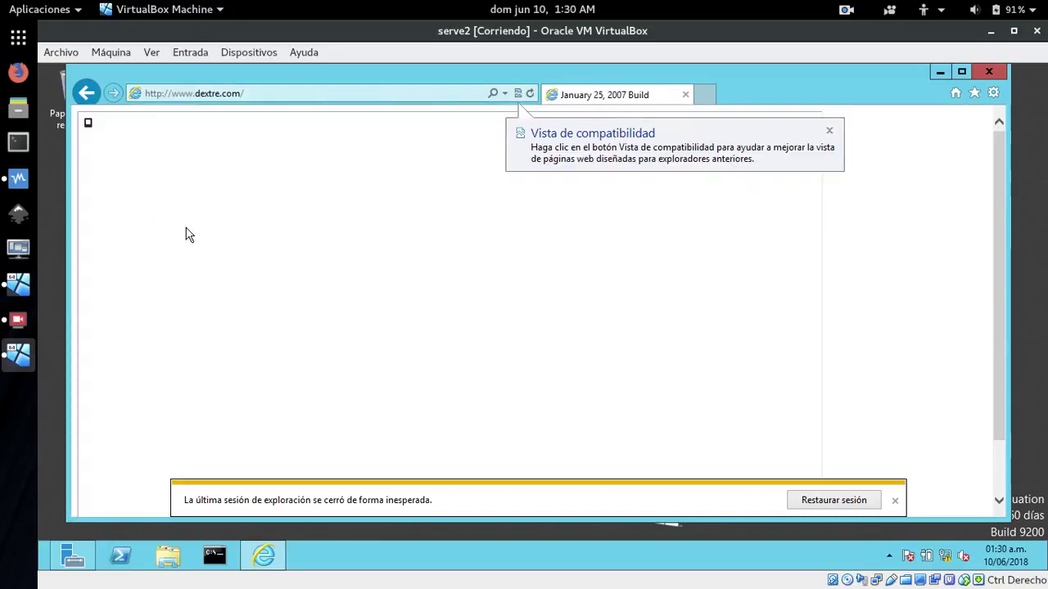
click(829, 132)
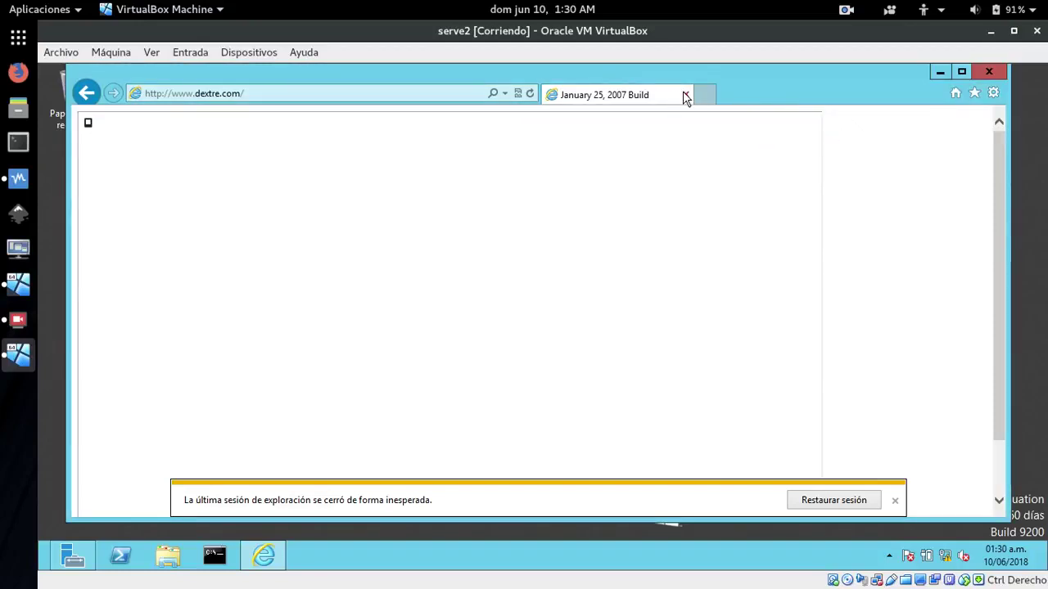
click(686, 95)
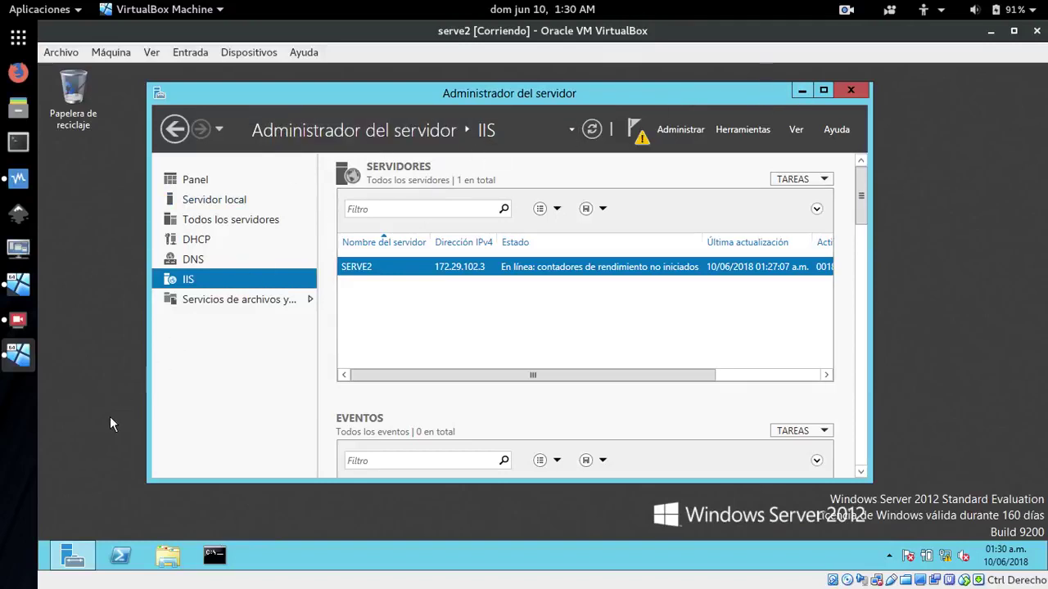
click(18, 284)
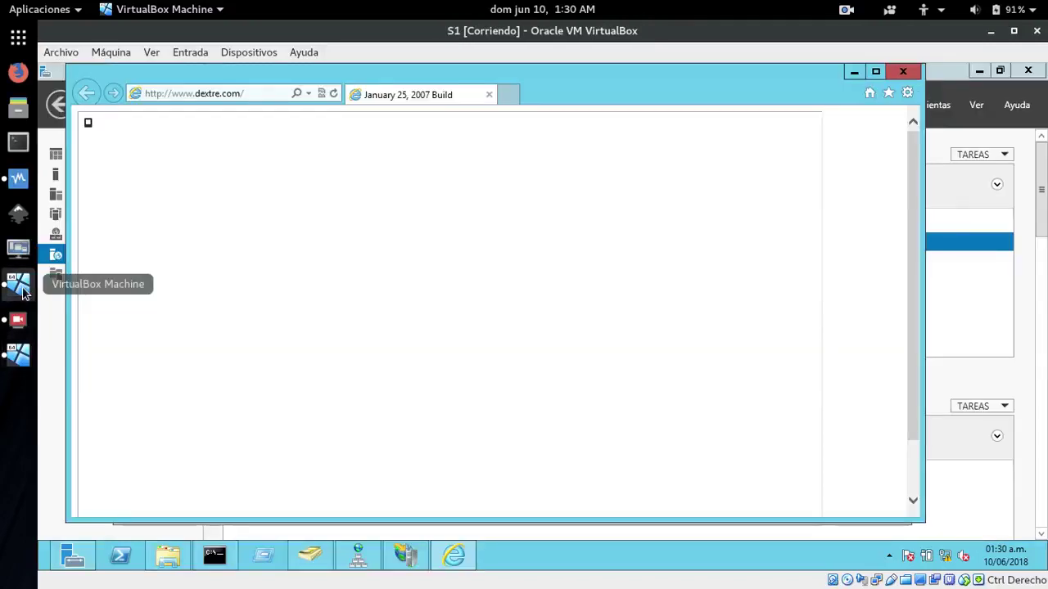
Close Internet Explorer on S1 and remove the dextre site via Quitar, confirming with Sí
click(904, 73)
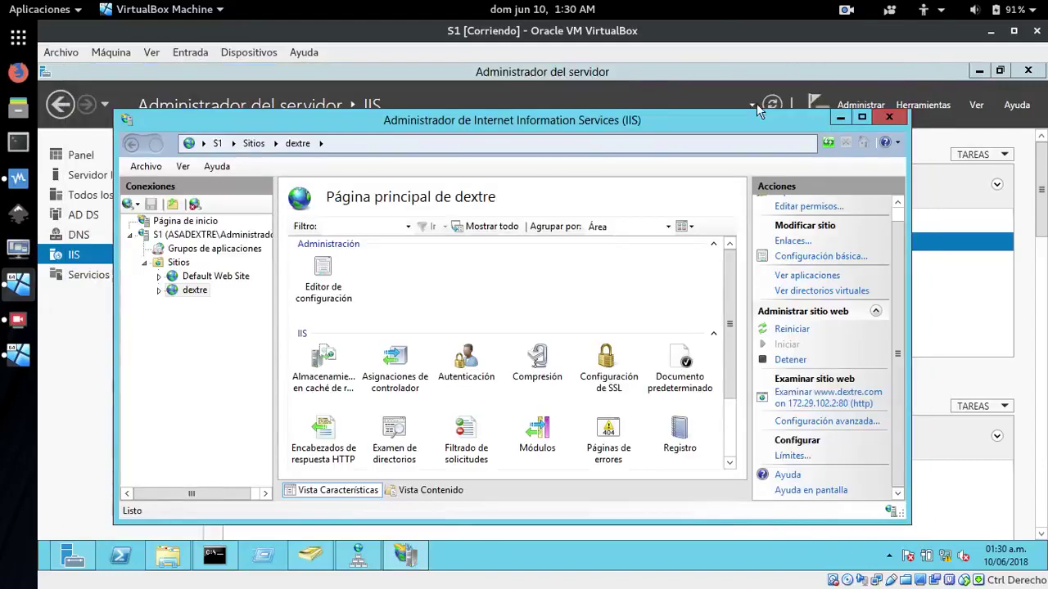
right_click(177, 293)
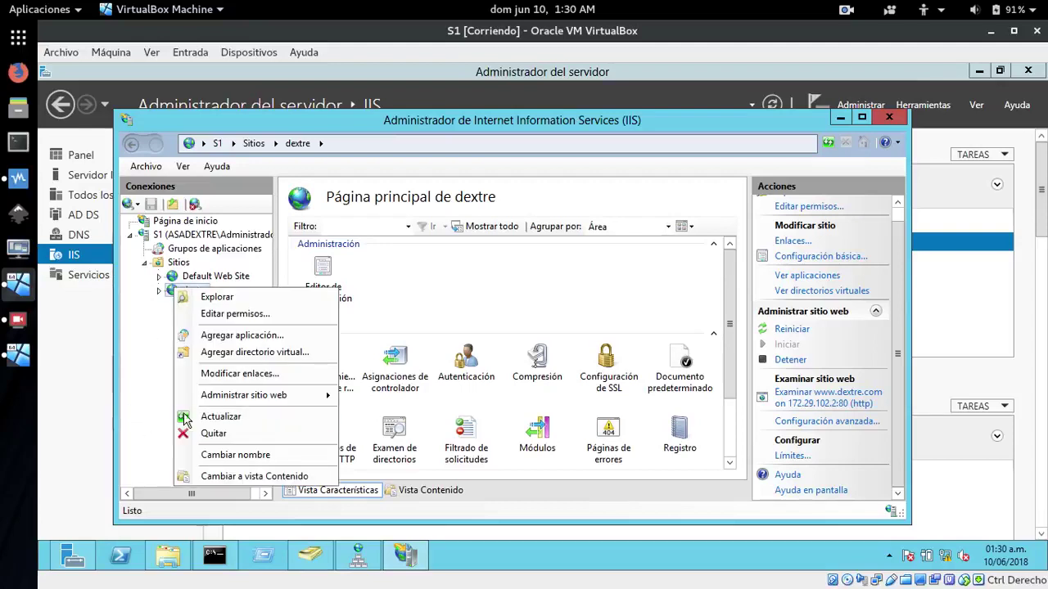
click(213, 434)
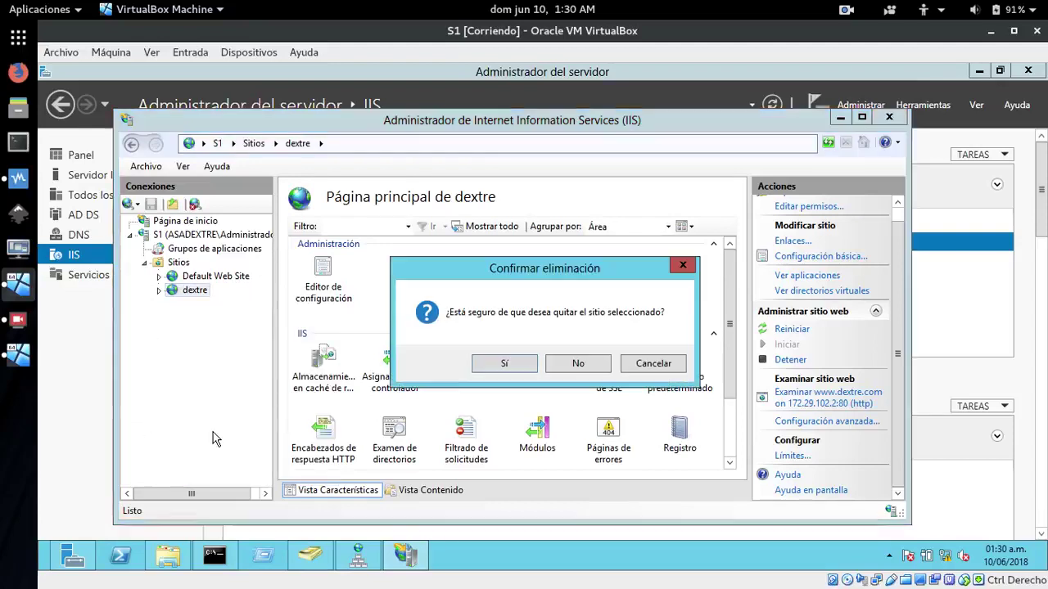
click(505, 363)
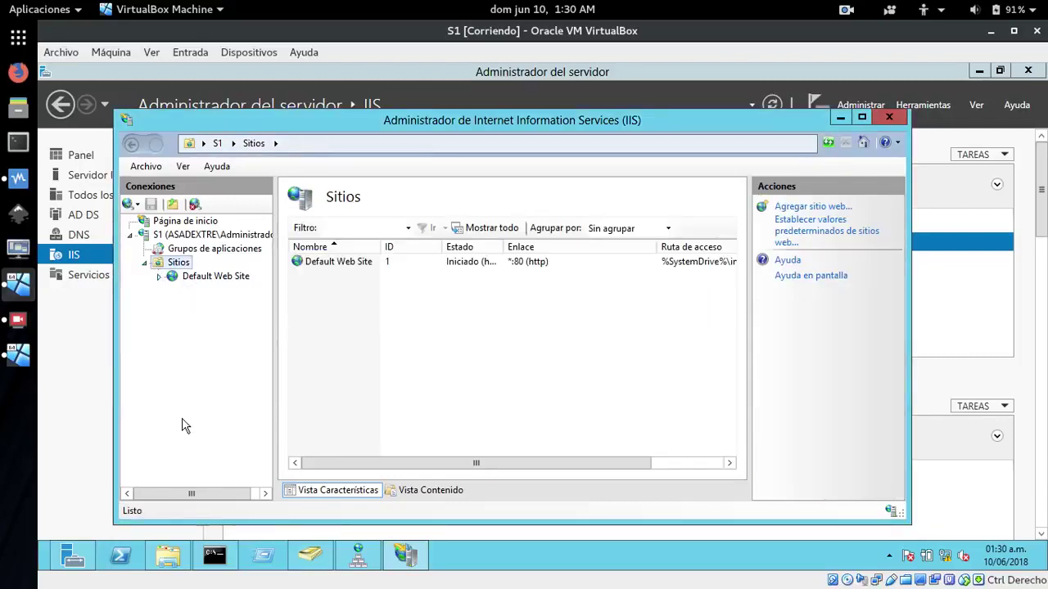
Delete the LAPTOP folder from C:\inetpub\wwwroot
click(168, 558)
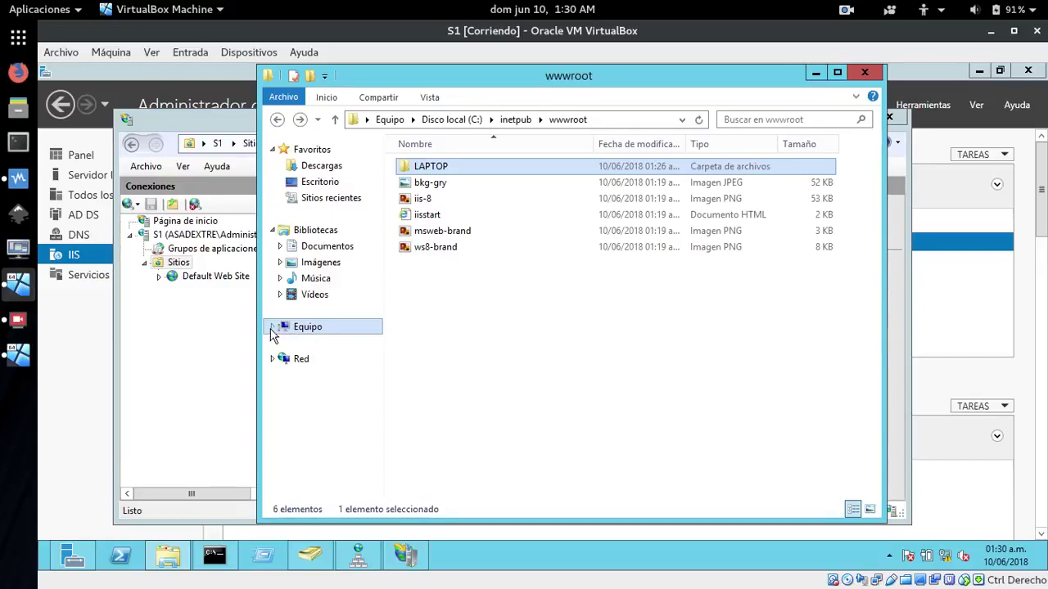
click(271, 331)
click(283, 329)
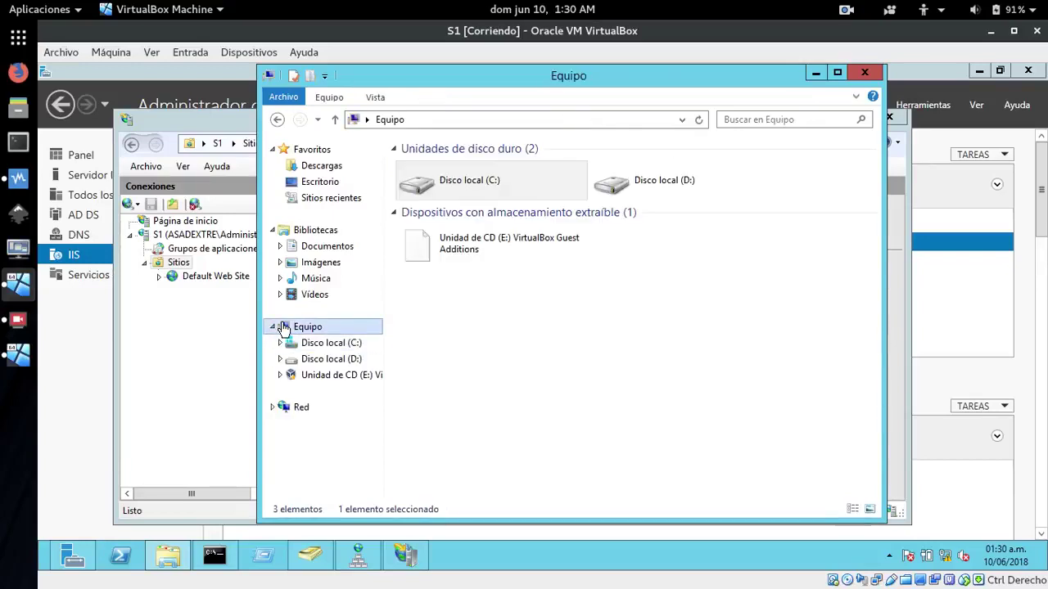
double_click(453, 182)
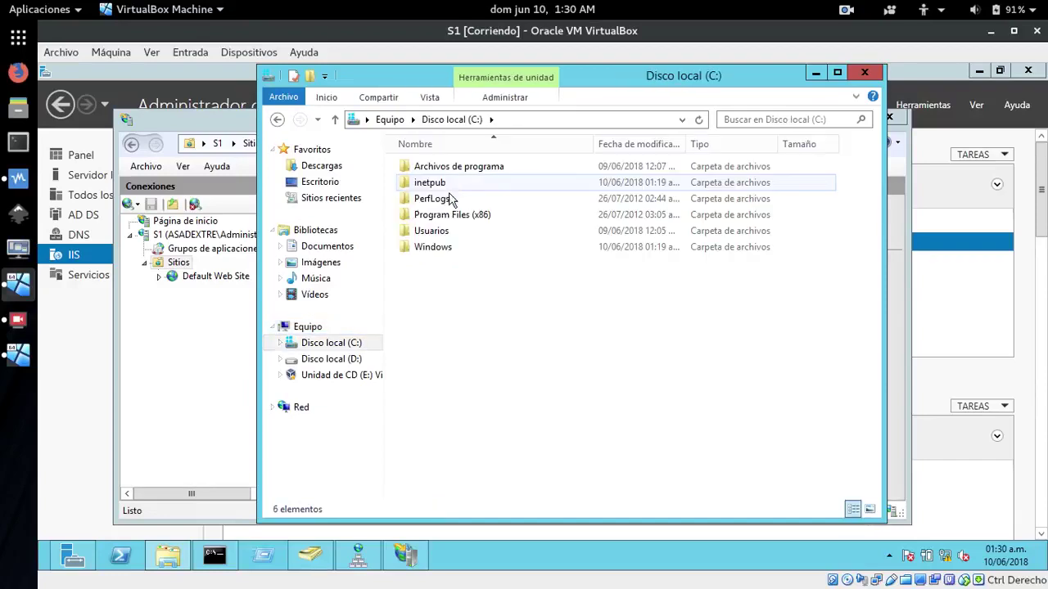
double_click(431, 184)
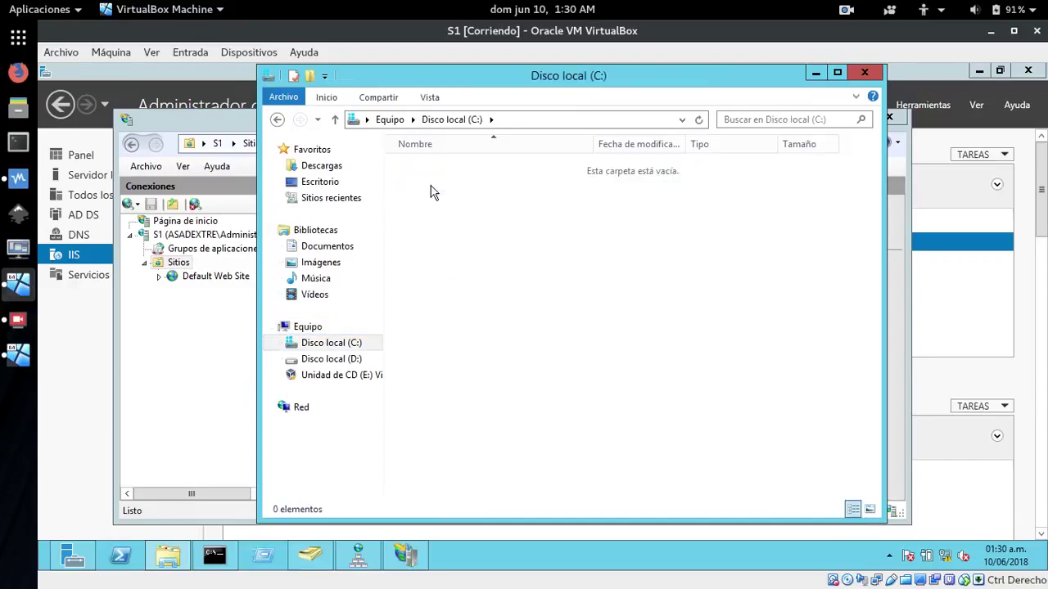
double_click(432, 231)
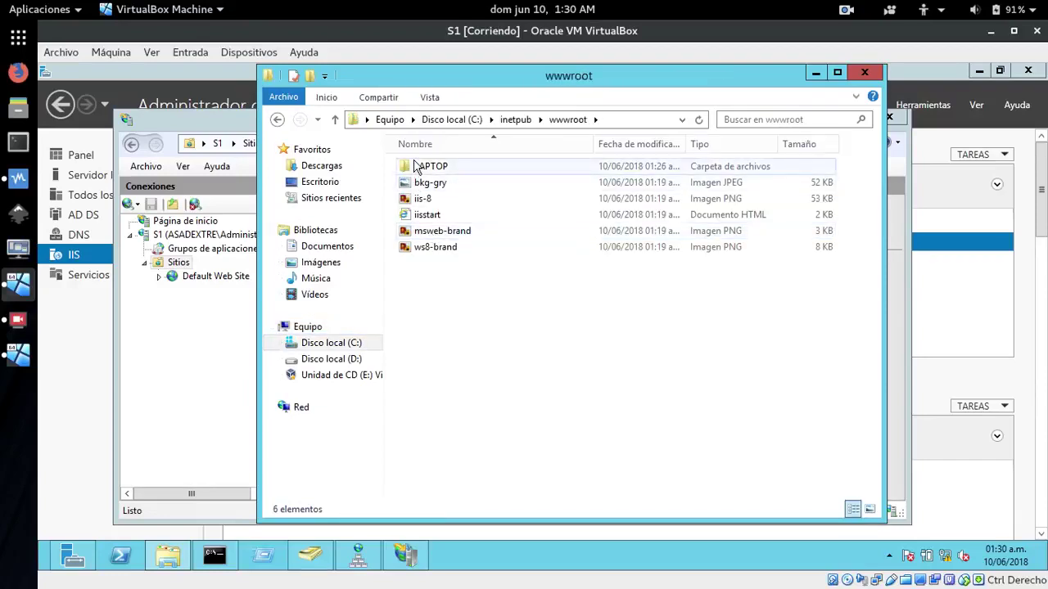
right_click(410, 166)
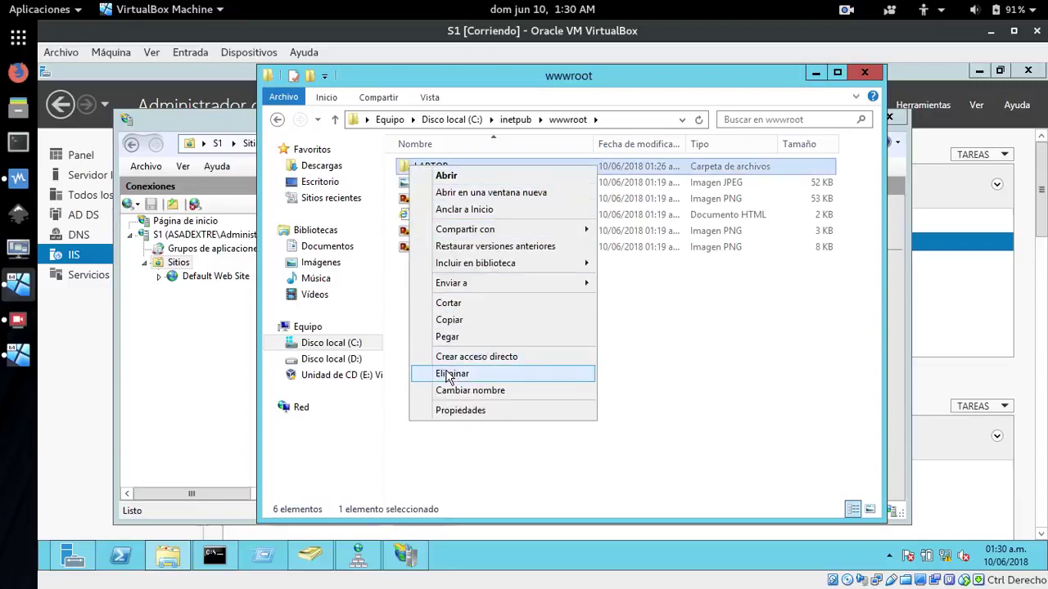
click(453, 374)
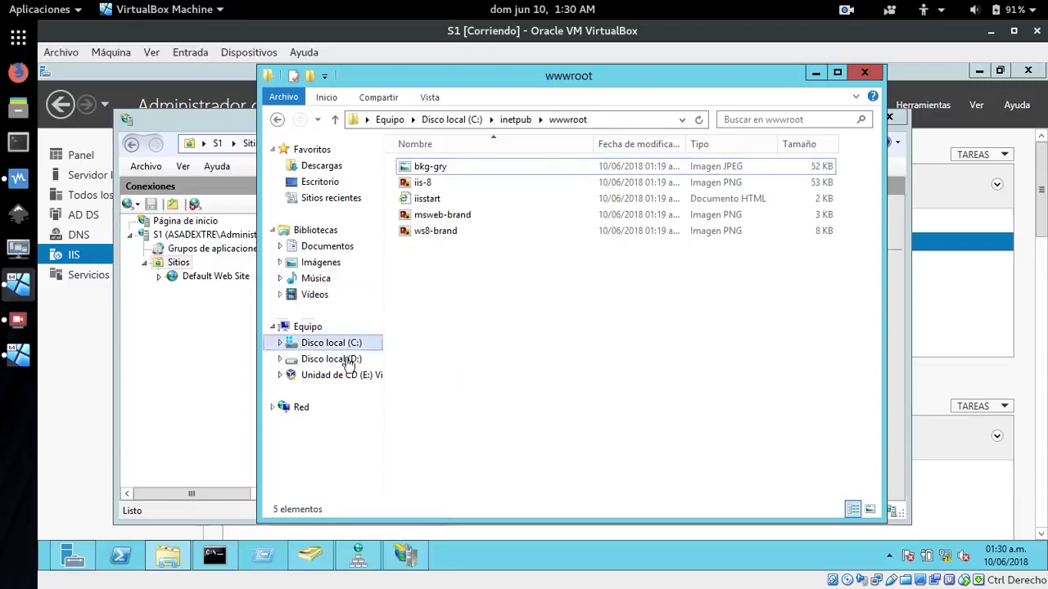
Copy the site-dextre folder from the VBOXSVR compartir network share
click(296, 409)
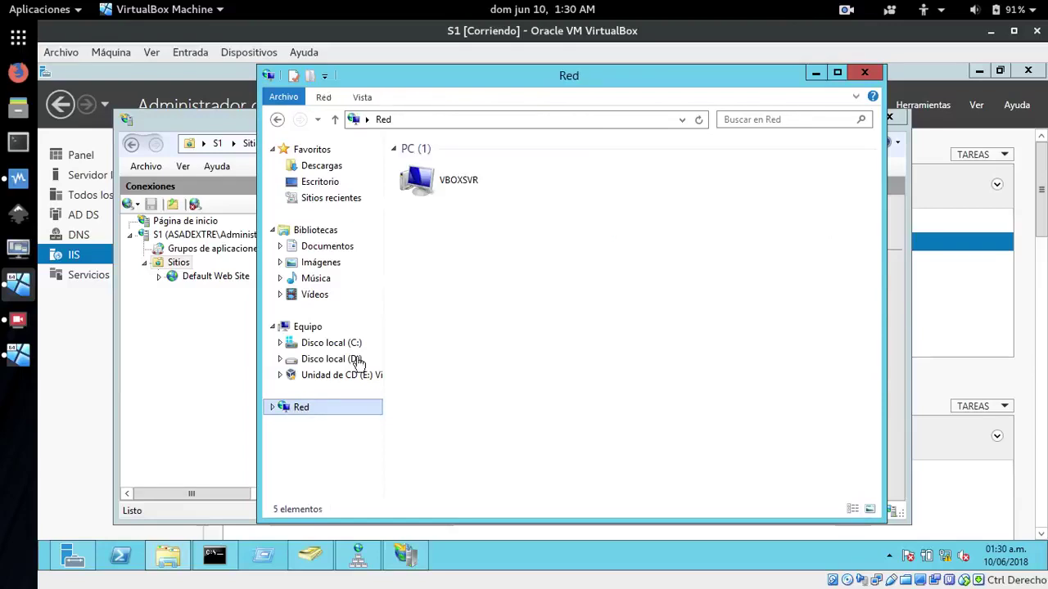
double_click(428, 190)
double_click(442, 171)
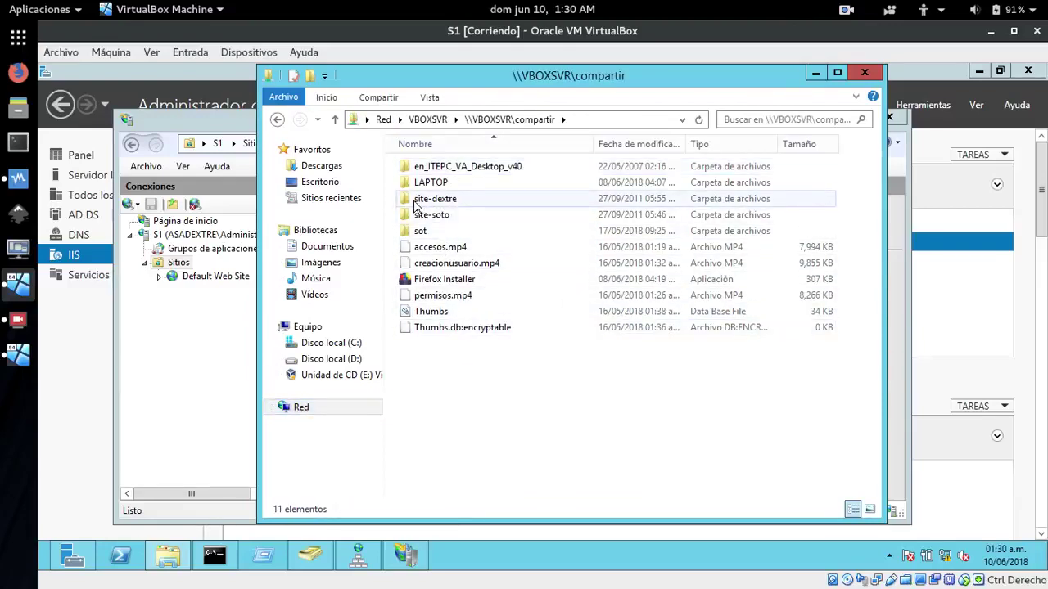
right_click(414, 204)
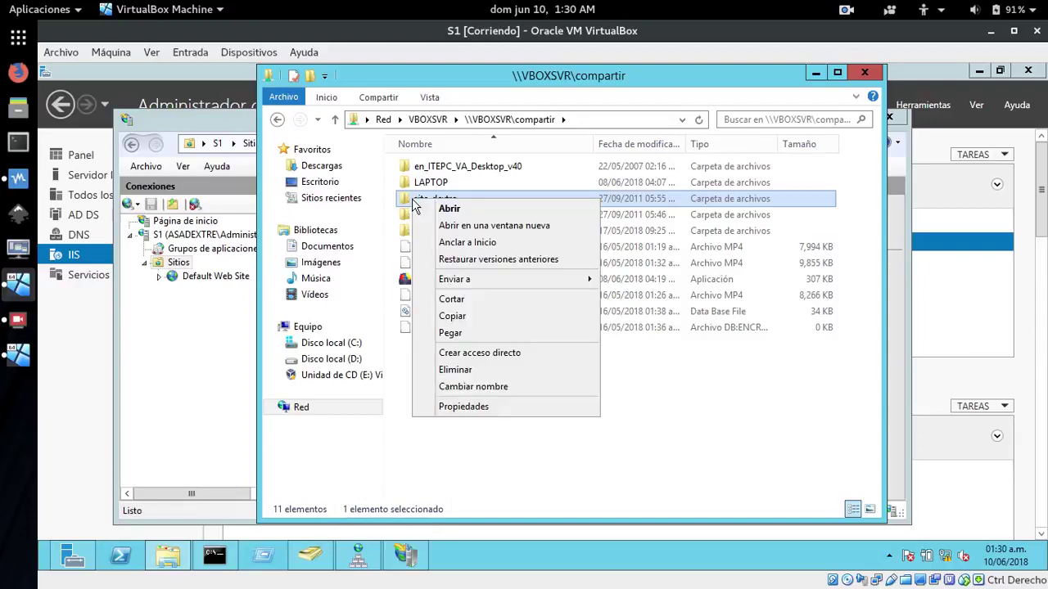
click(458, 316)
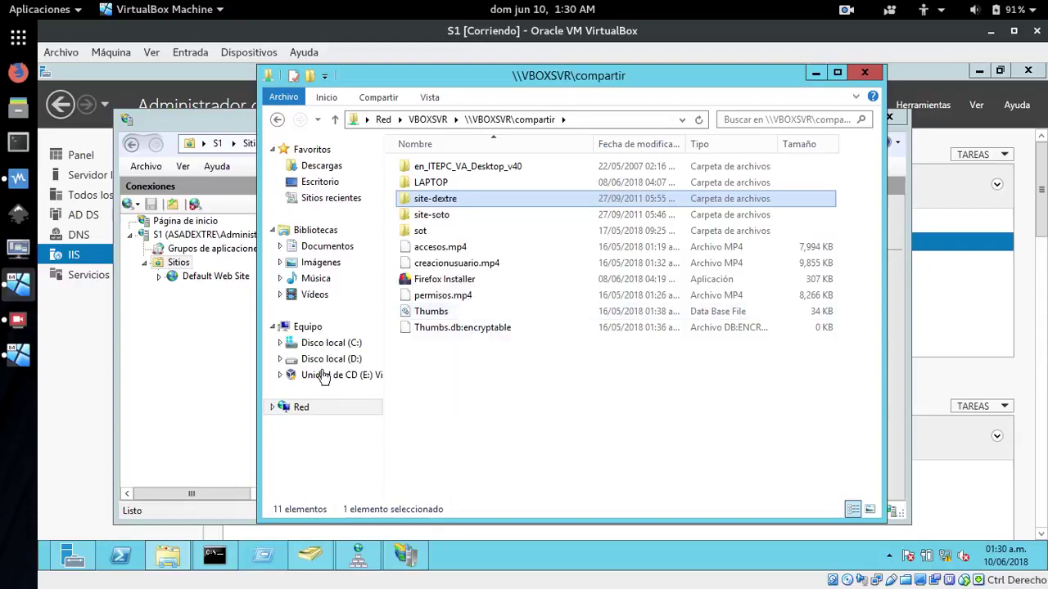
Paste site-dextre into C:\inetpub\wwwroot and close File Explorer
click(308, 326)
click(448, 176)
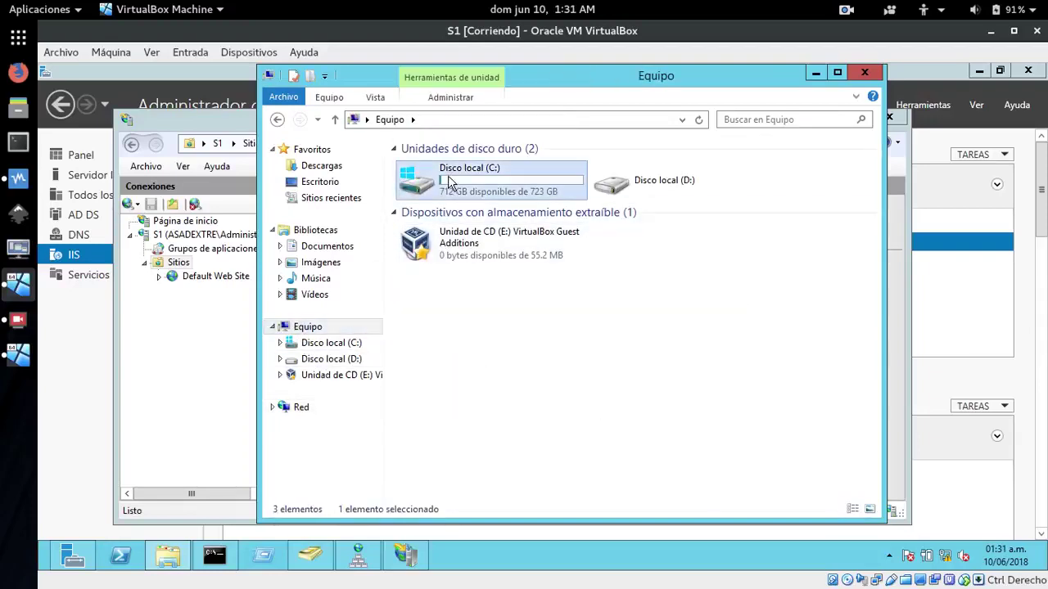
double_click(448, 176)
click(436, 185)
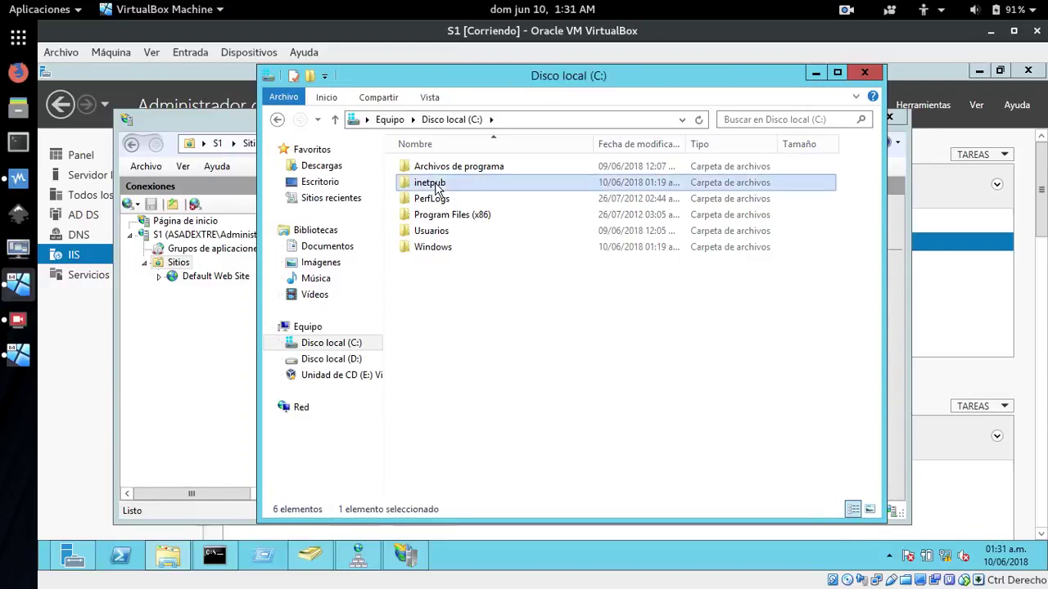
double_click(435, 184)
double_click(434, 231)
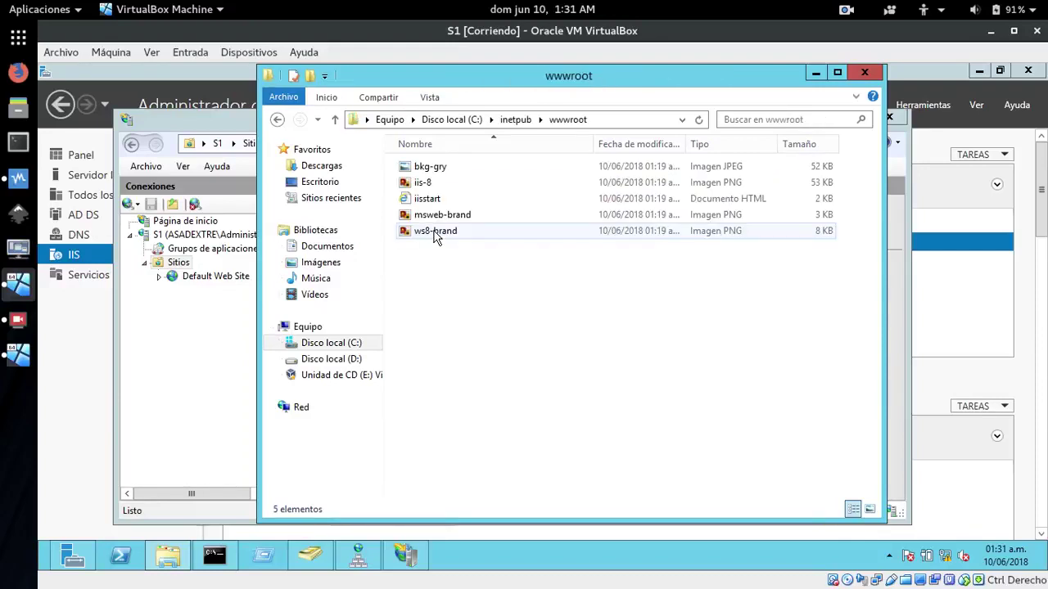
right_click(443, 269)
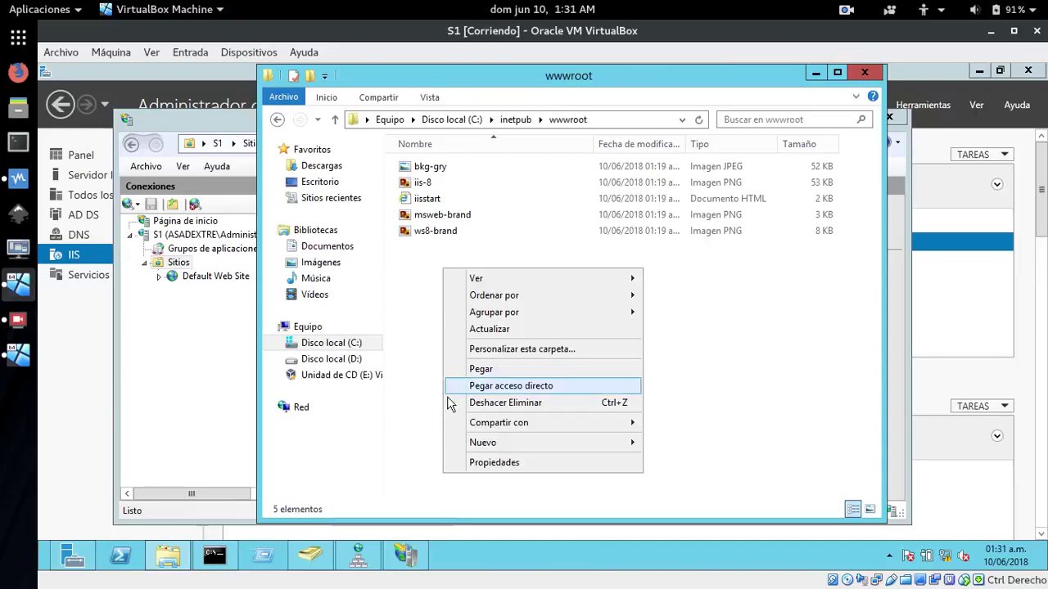
click(494, 371)
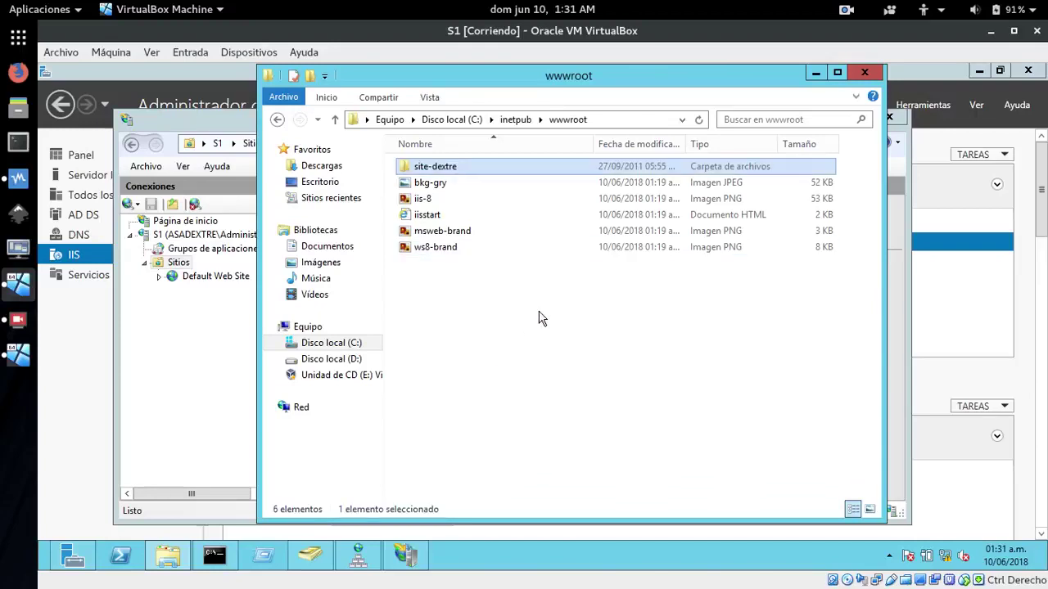
click(539, 318)
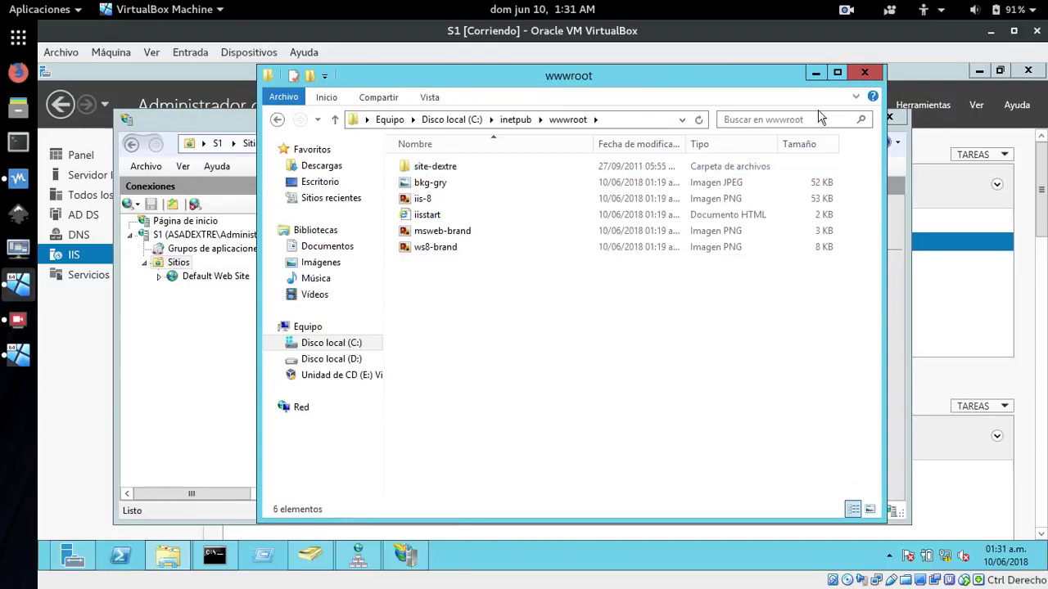
click(865, 72)
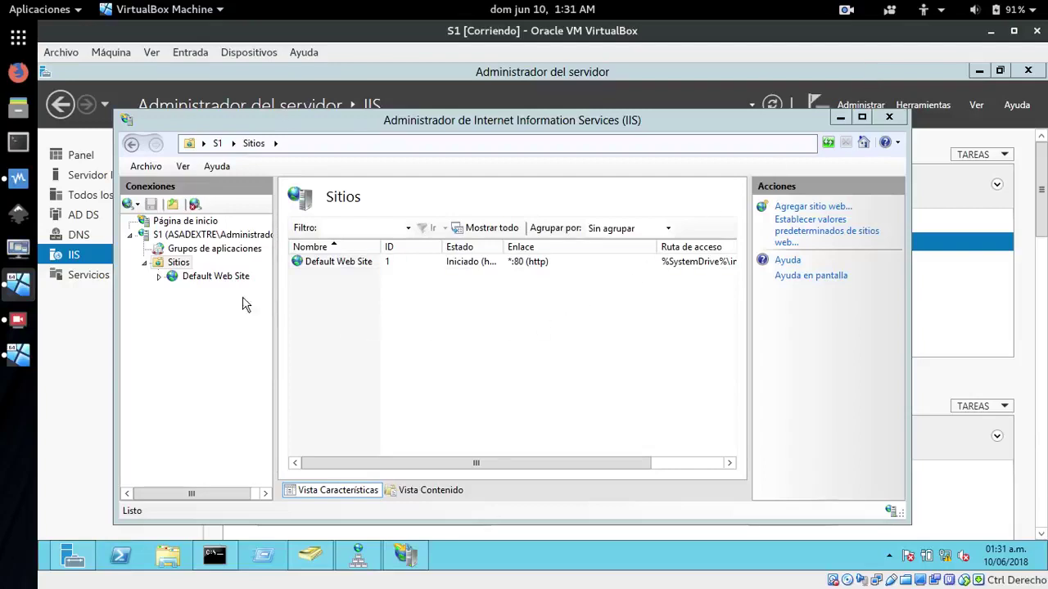
Start a new website named dextre bound to IP address 172.29.102.2
right_click(171, 276)
click(149, 315)
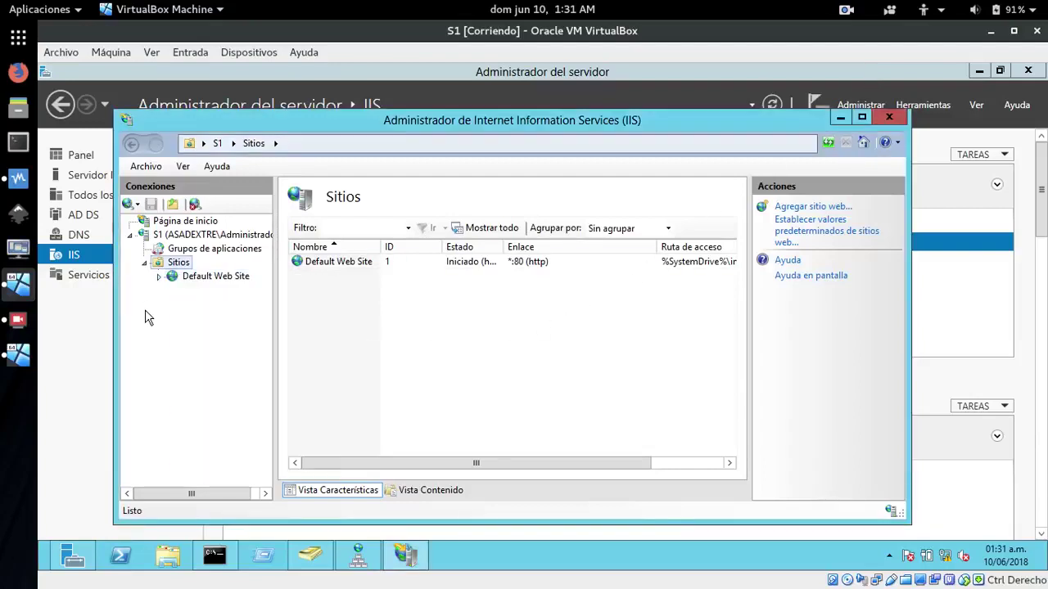
right_click(155, 267)
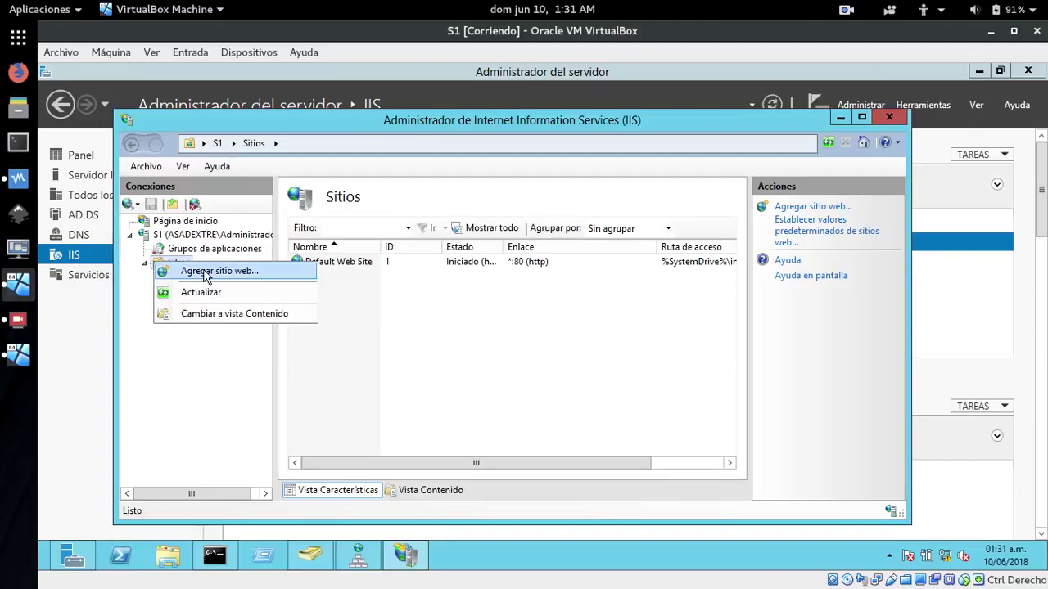
click(206, 274)
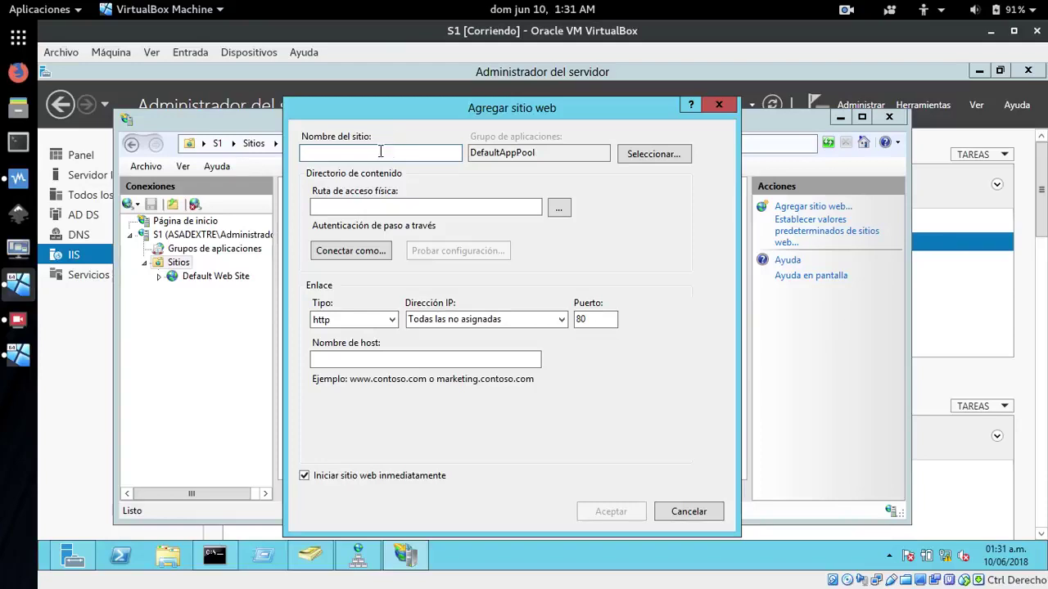
text(dextre)
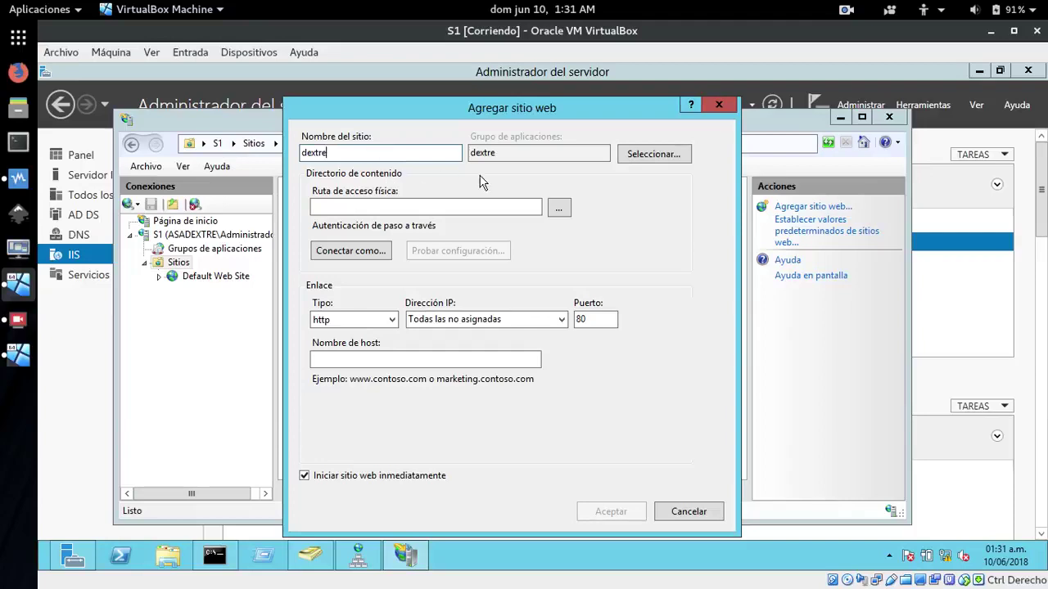
click(558, 319)
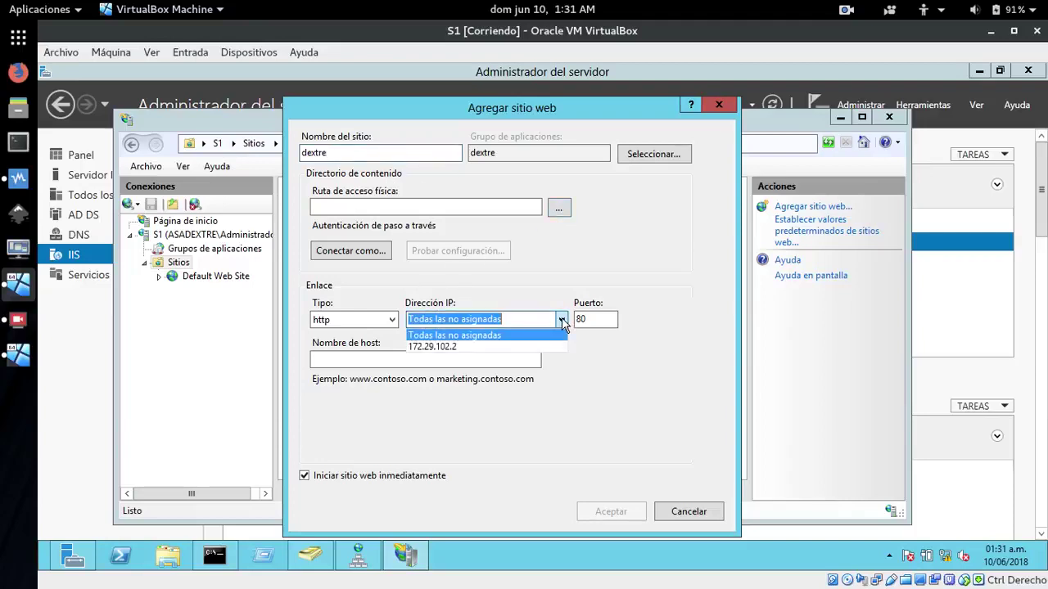
click(442, 347)
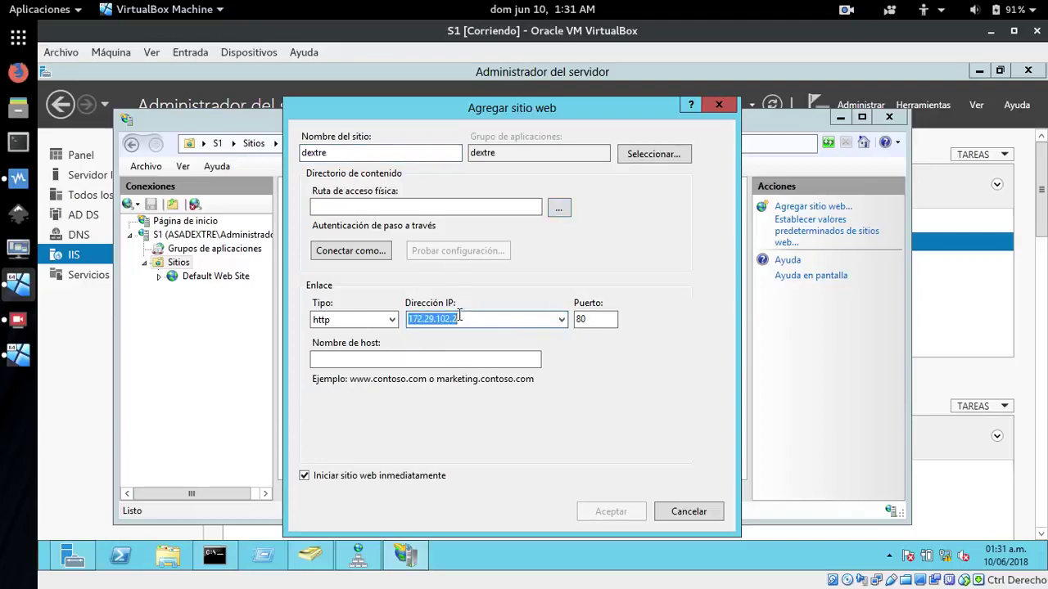
click(565, 206)
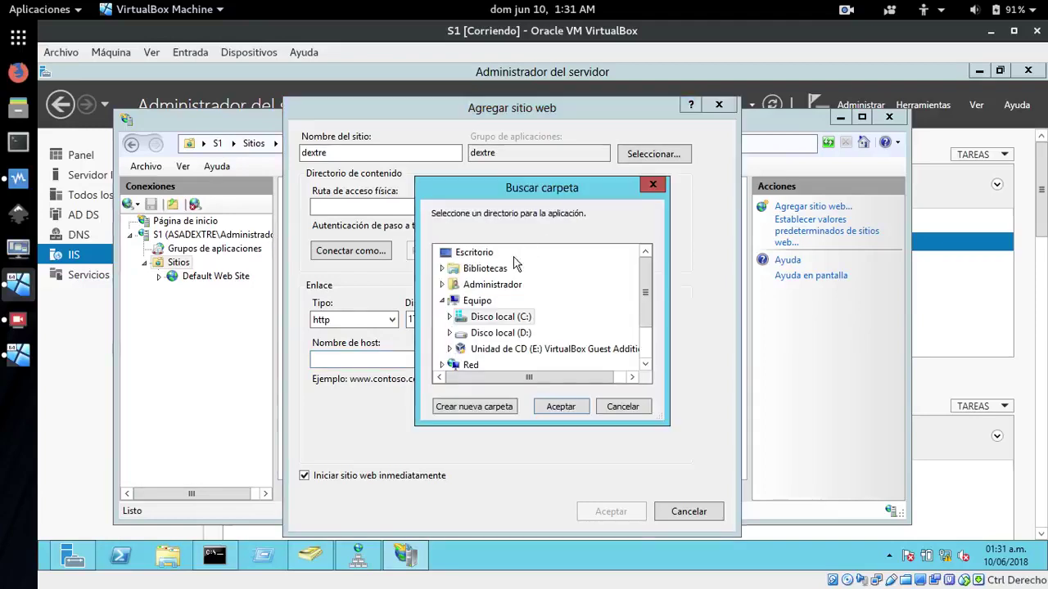
double_click(480, 320)
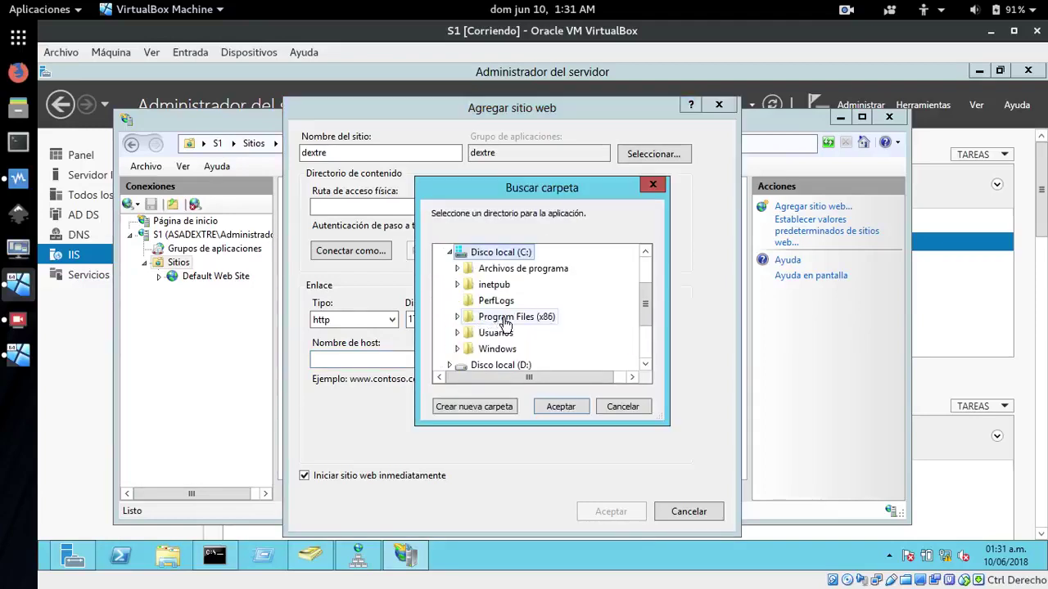
double_click(481, 284)
double_click(485, 349)
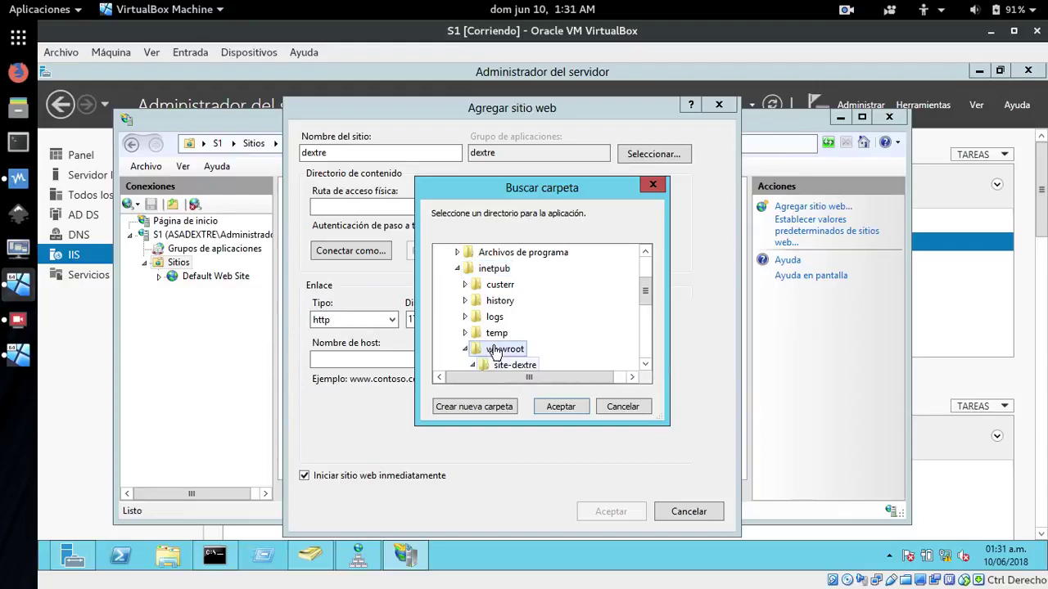
scroll(638, 368, down, 3)
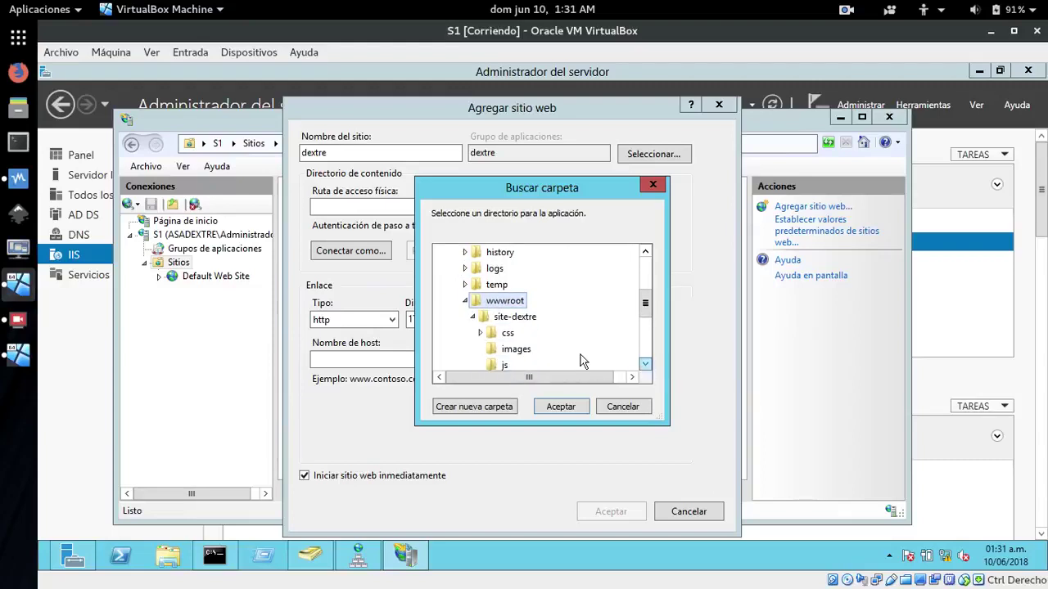
click(524, 320)
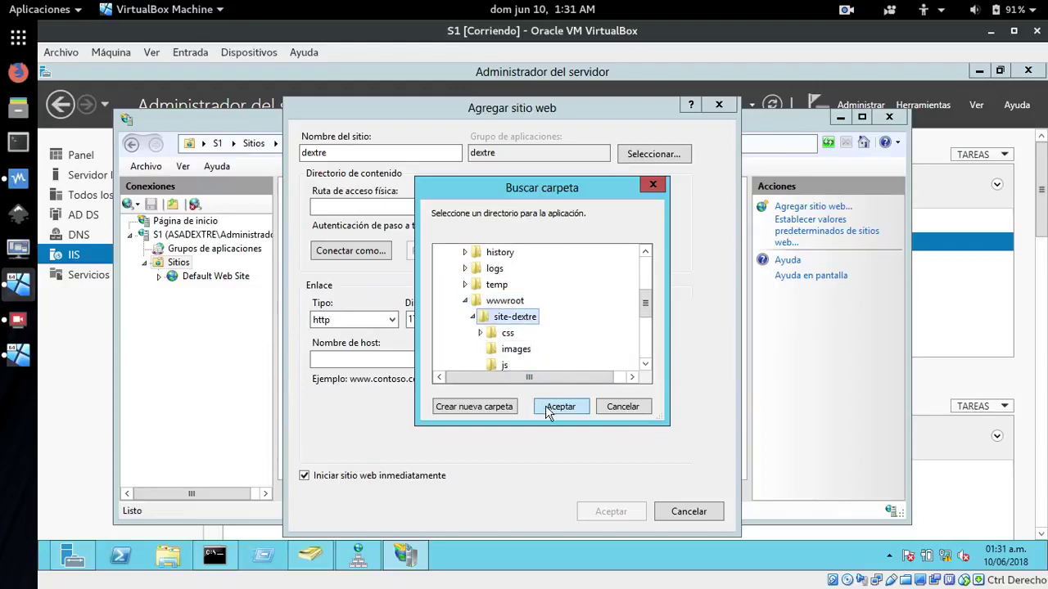
click(551, 408)
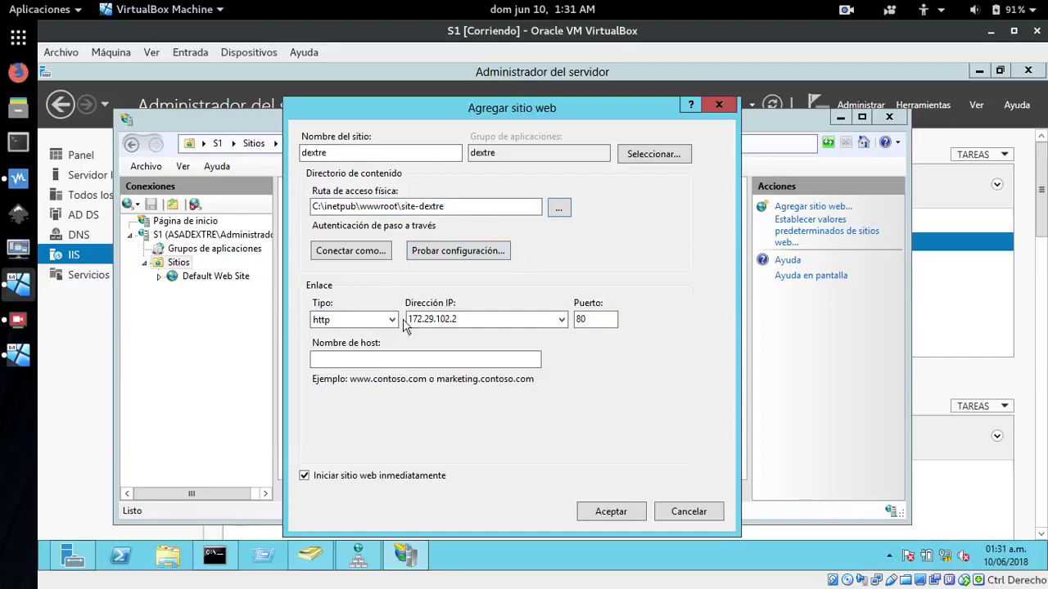
click(406, 359)
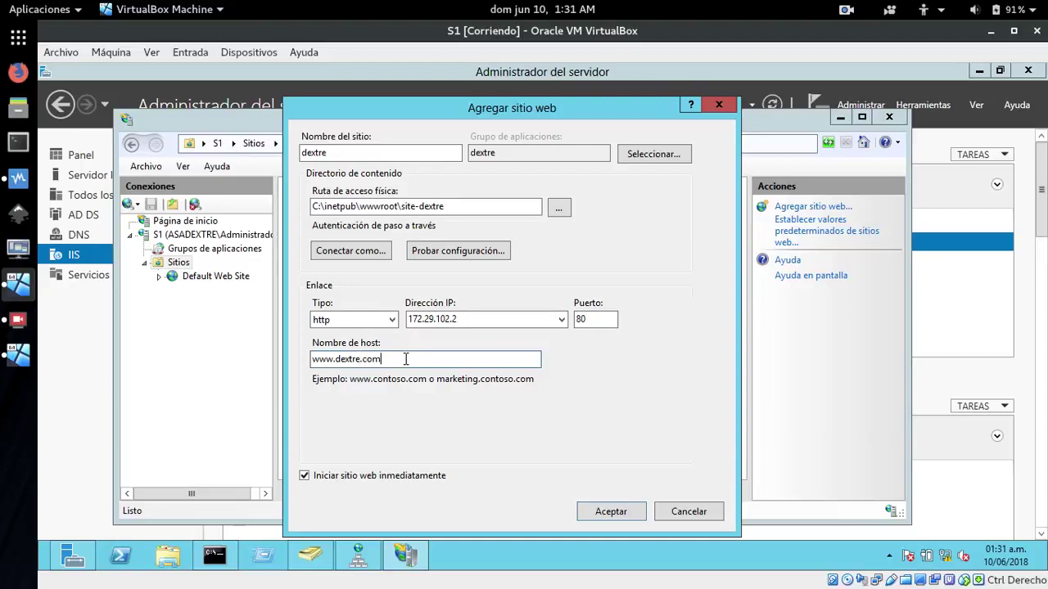
click(609, 512)
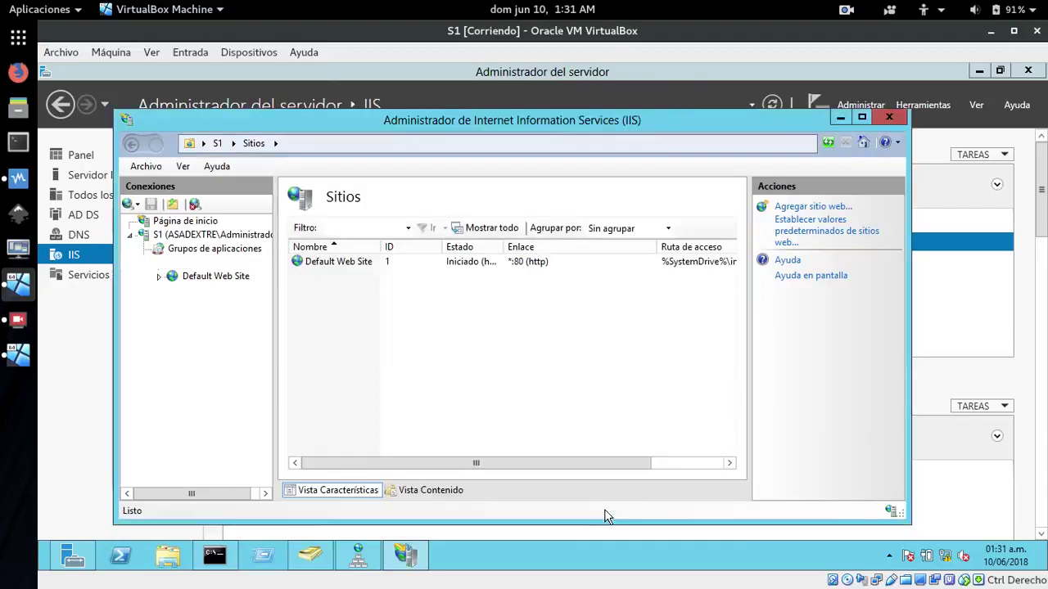
Open the dextre site's Default Document list and remove iisstart.htm and index.html
click(186, 291)
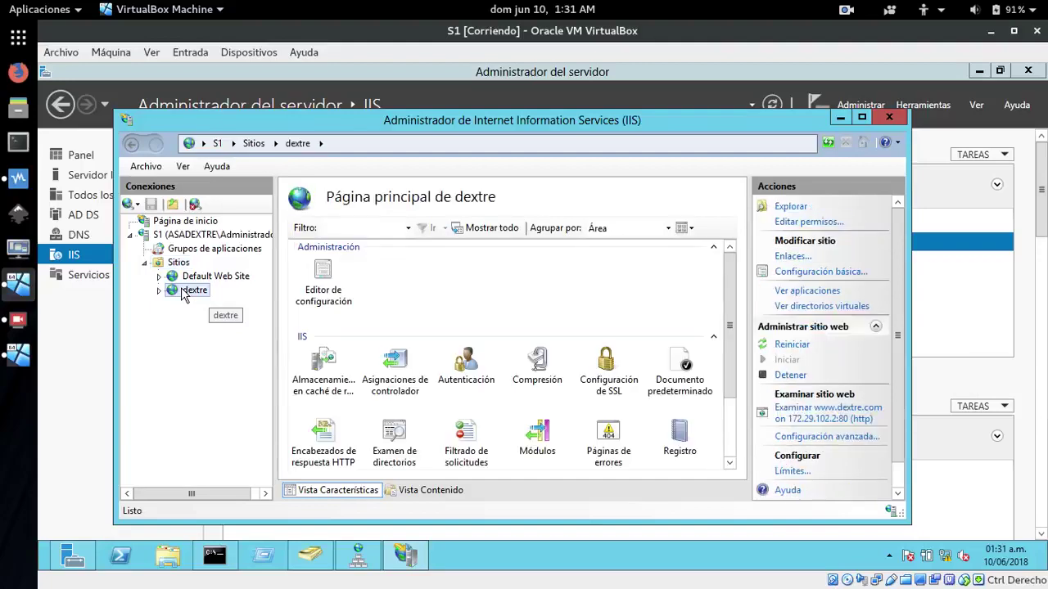
double_click(677, 370)
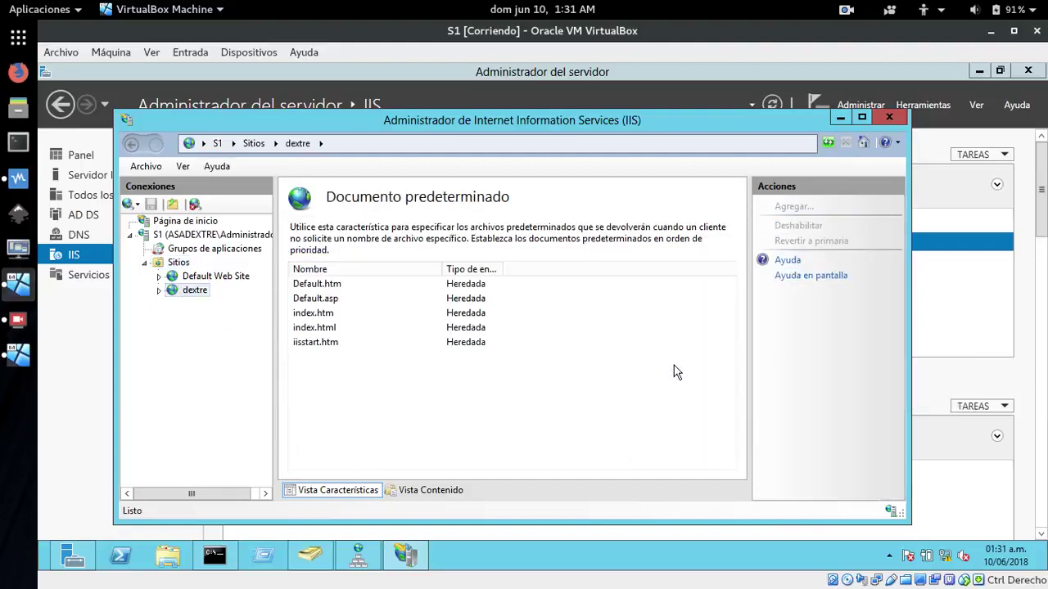
click(315, 344)
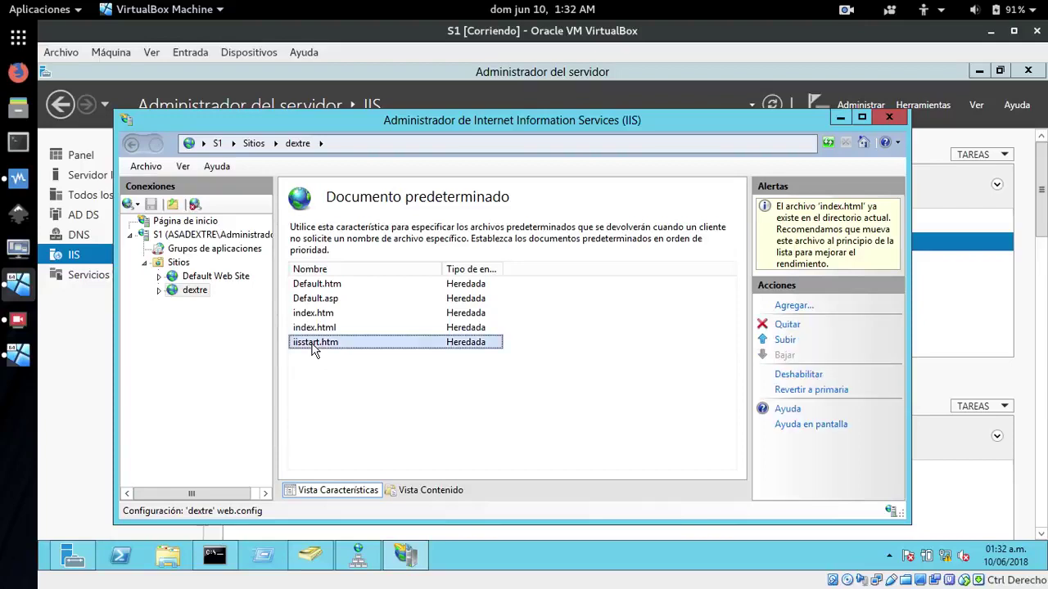
click(786, 325)
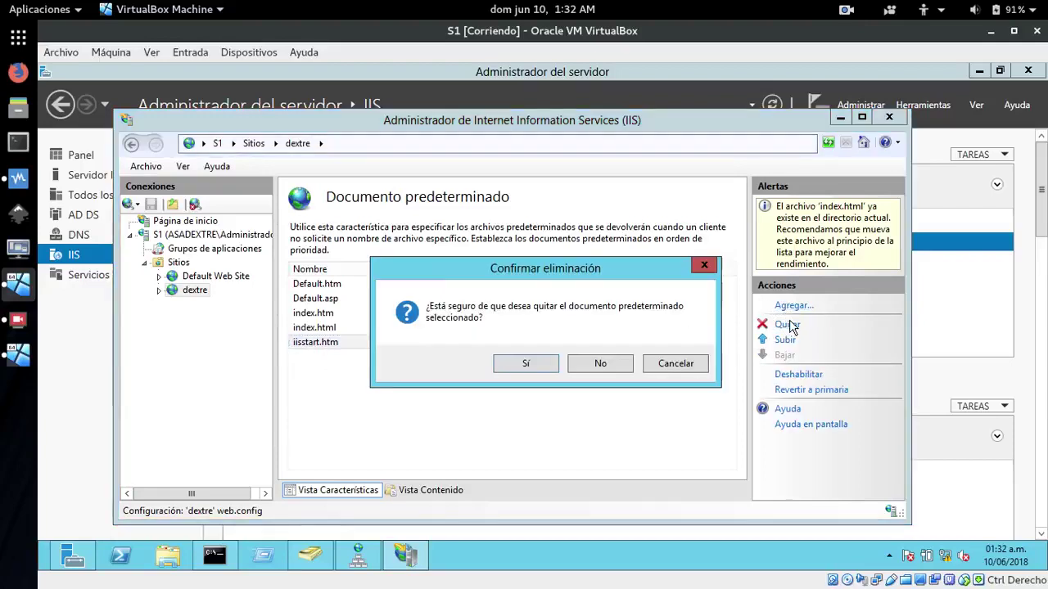
click(527, 364)
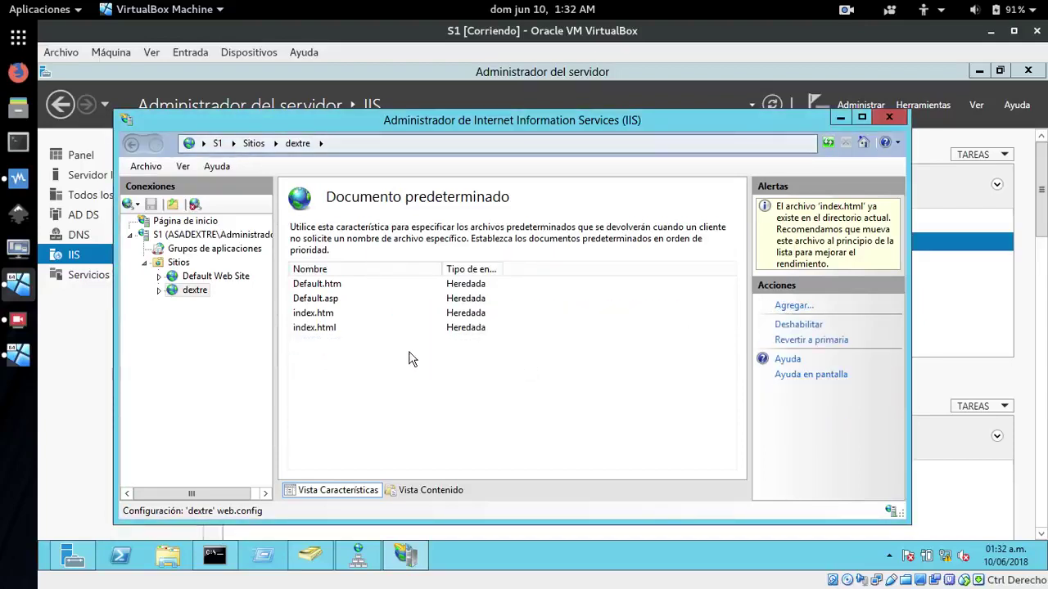
click(329, 327)
click(787, 325)
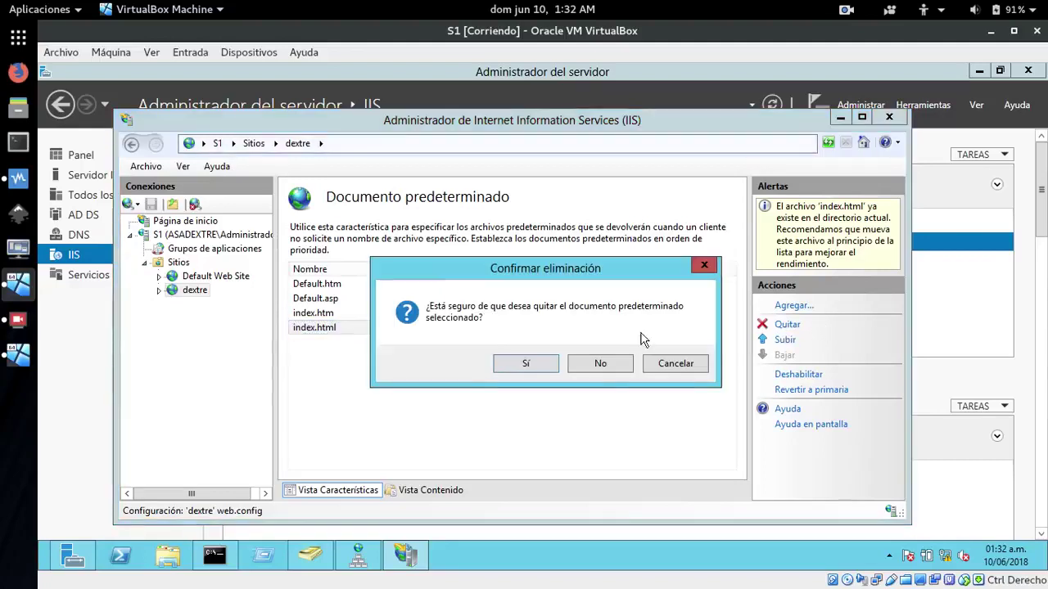
click(510, 363)
Remove index.htm, Default.asp and Default.htm, then start adding a new default document
click(316, 313)
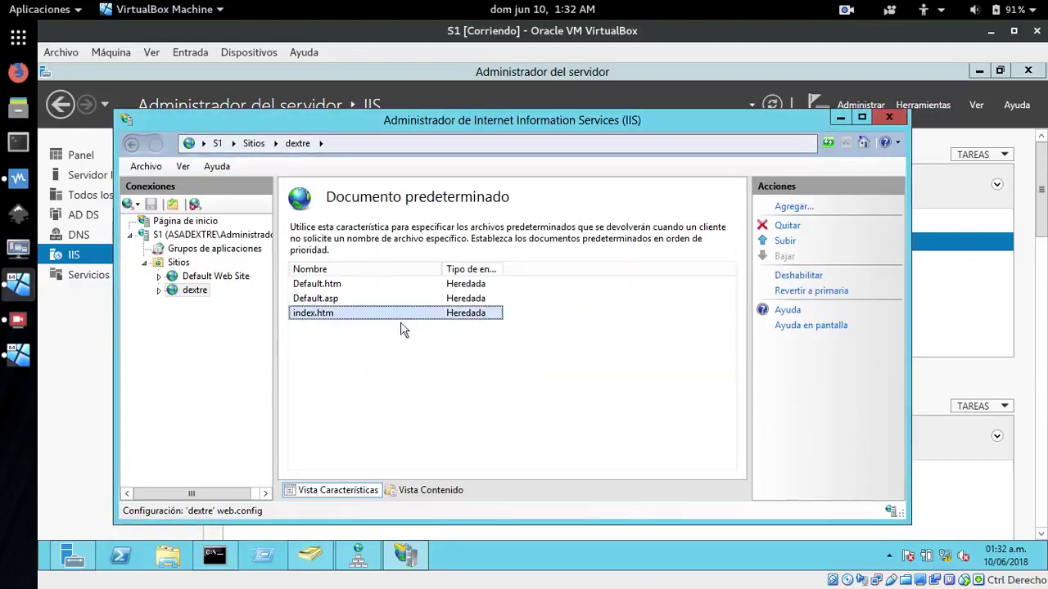
click(787, 226)
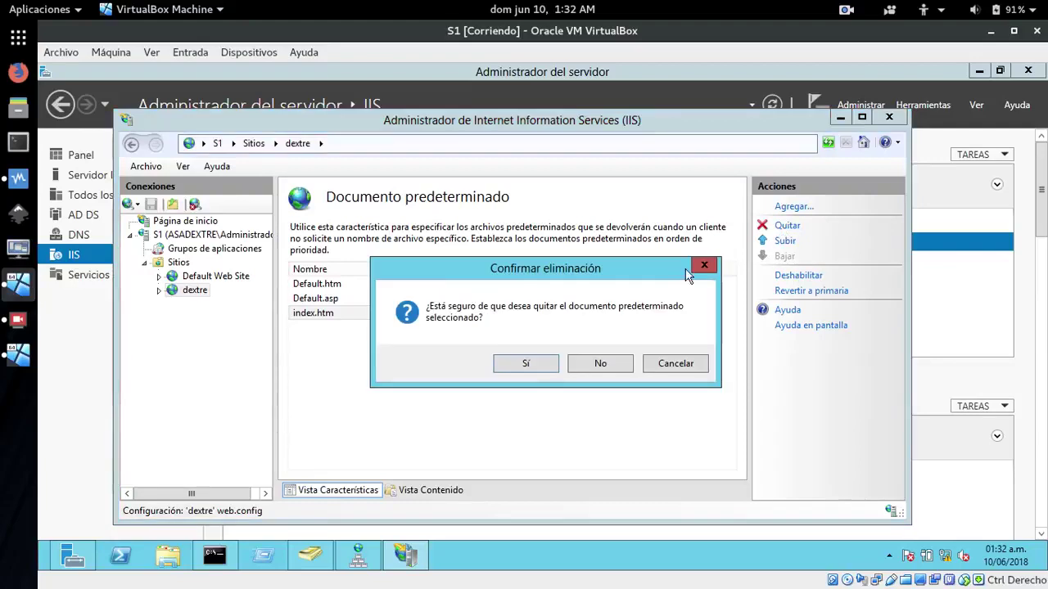
click(534, 364)
click(354, 300)
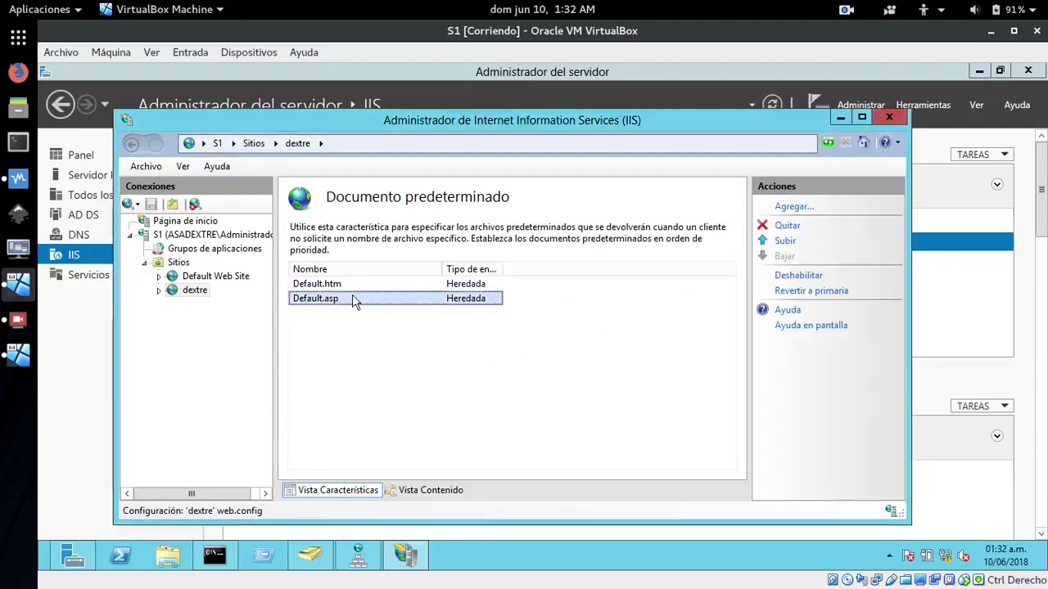
click(785, 227)
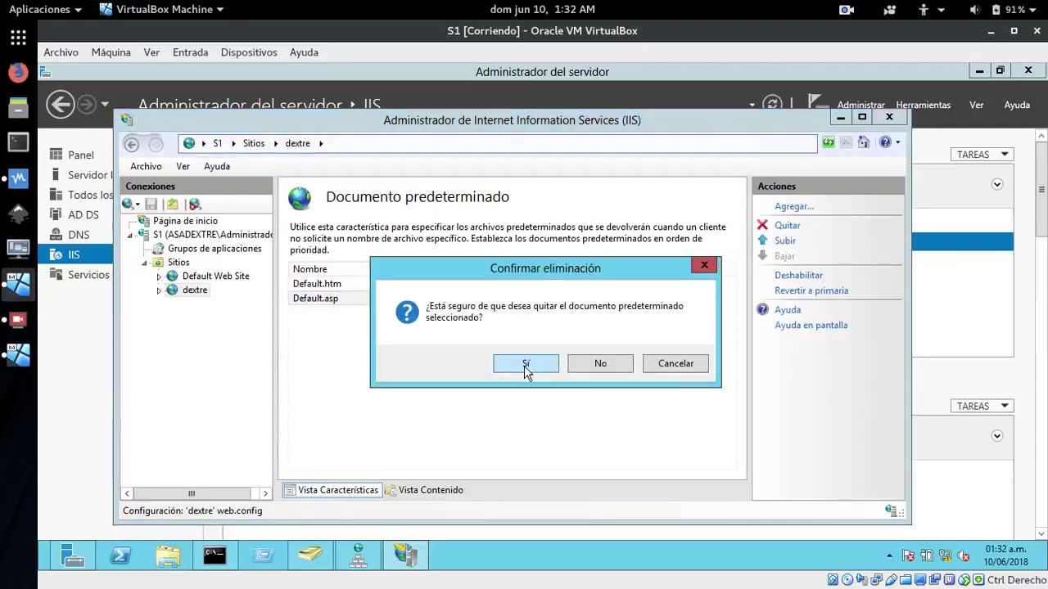
click(524, 365)
click(352, 287)
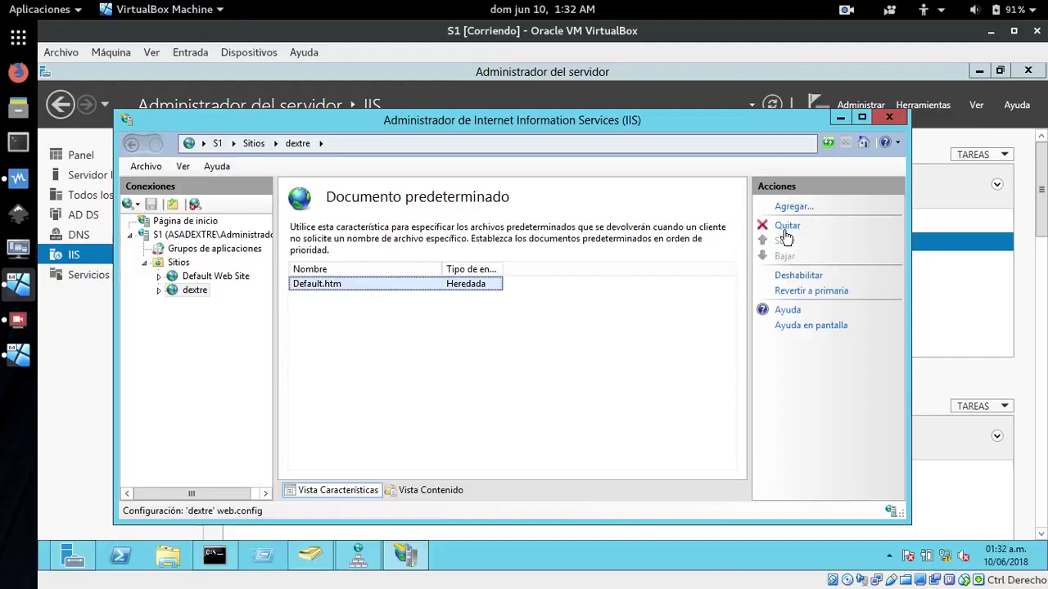
click(785, 229)
click(526, 364)
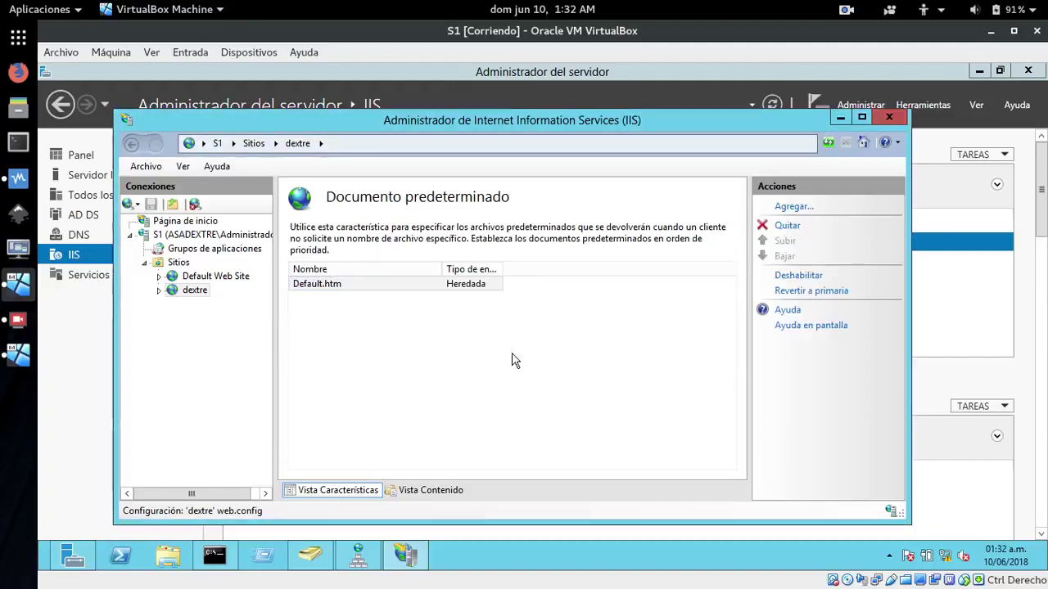
click(786, 208)
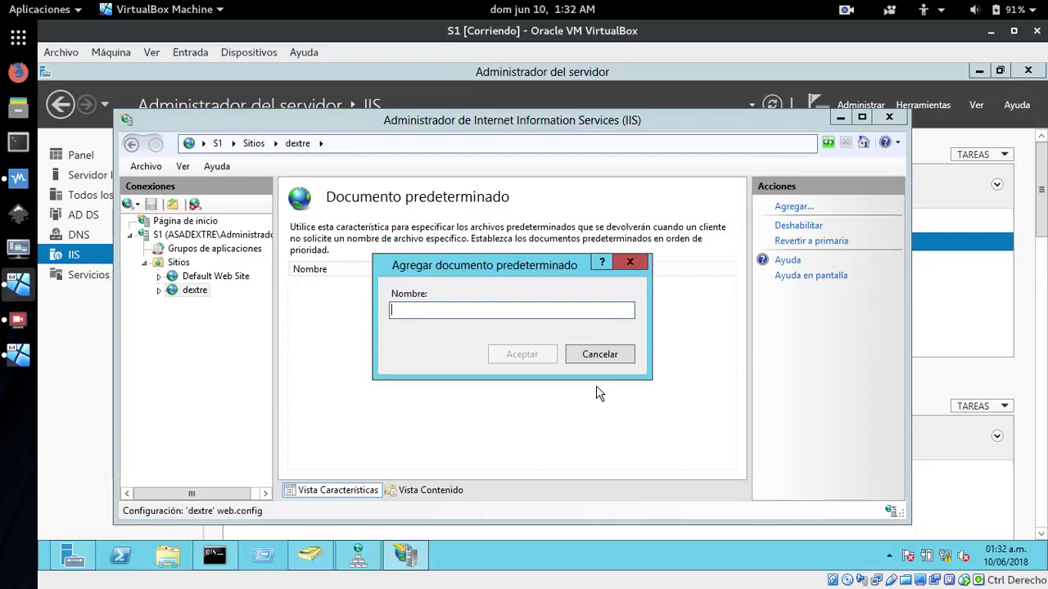
Check the files inside C:\inetpub\wwwroot\site-dextre in File Explorer
click(168, 557)
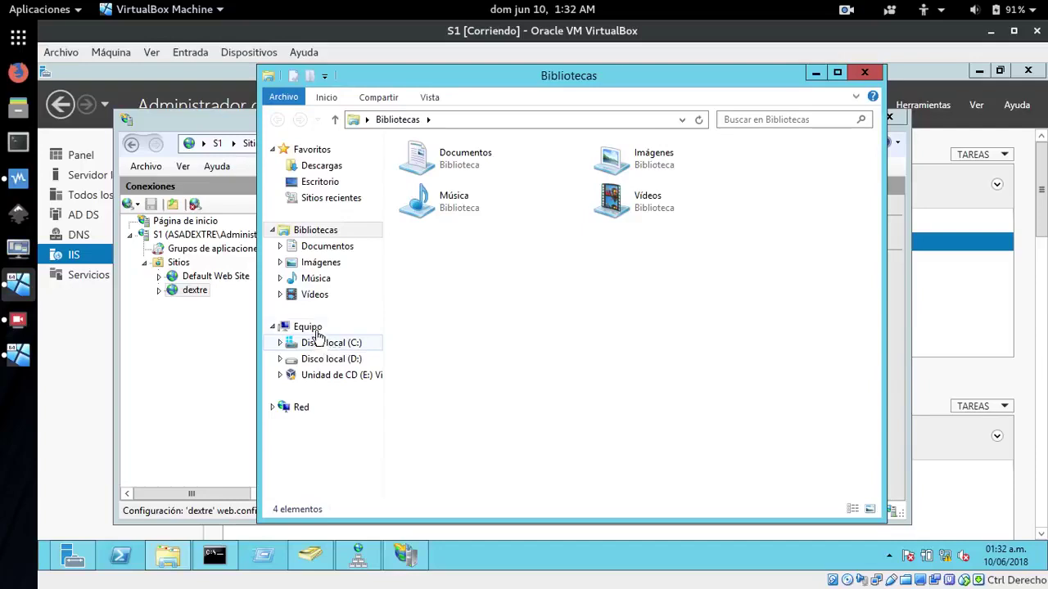
click(315, 343)
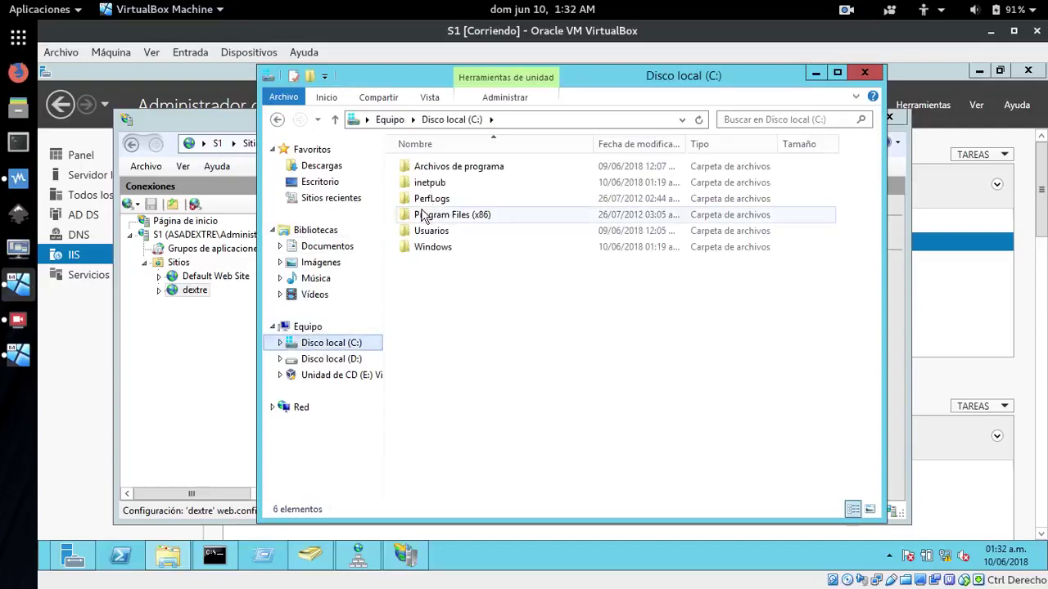
double_click(422, 184)
click(425, 232)
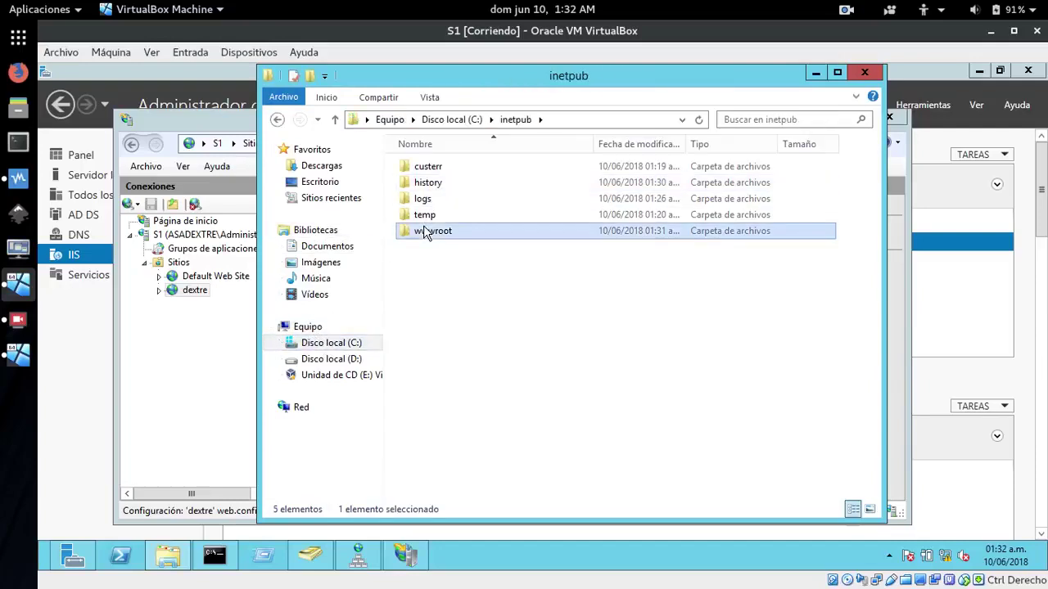
double_click(424, 232)
click(424, 233)
double_click(419, 167)
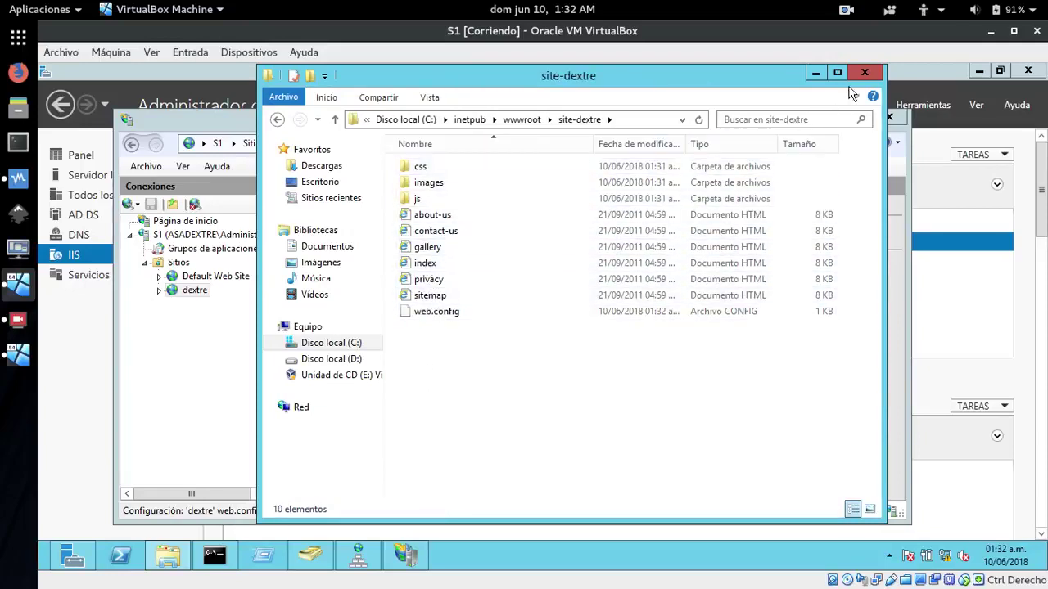
click(814, 73)
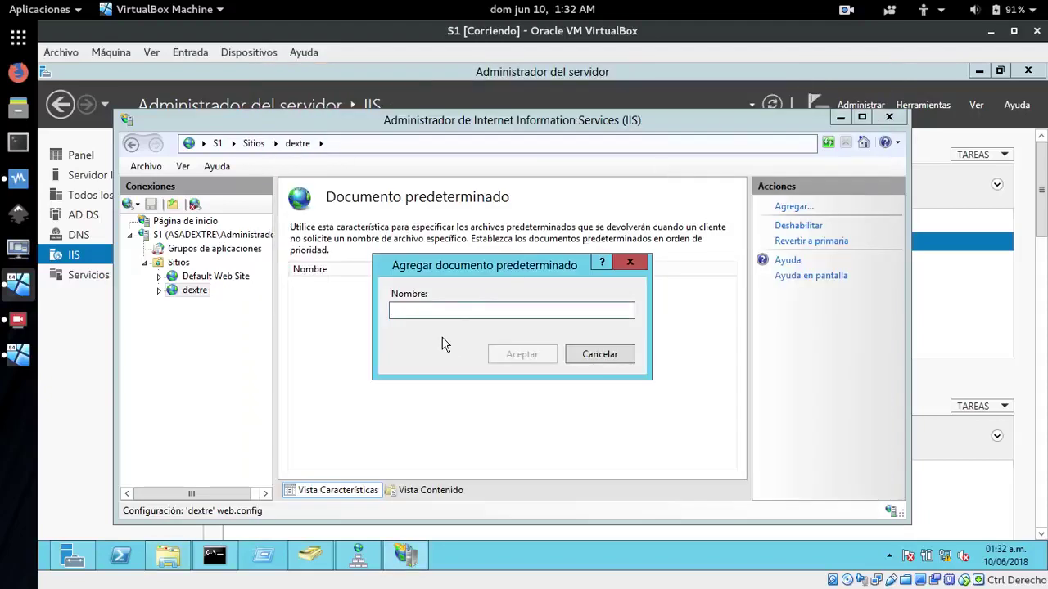
Add index.html as the default document and return to the dextre site's home page
text(index.html)
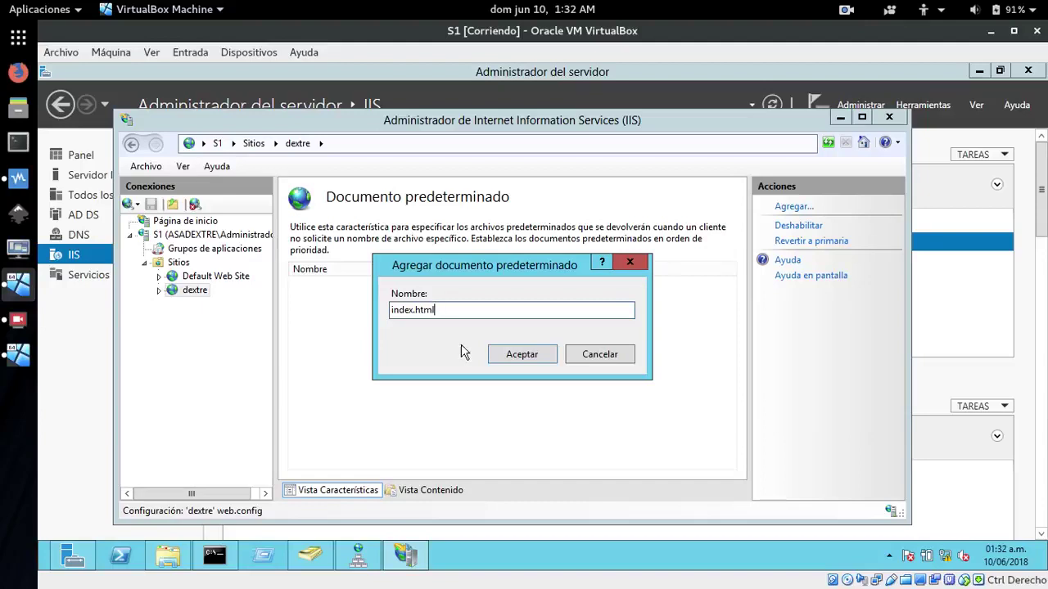
click(518, 360)
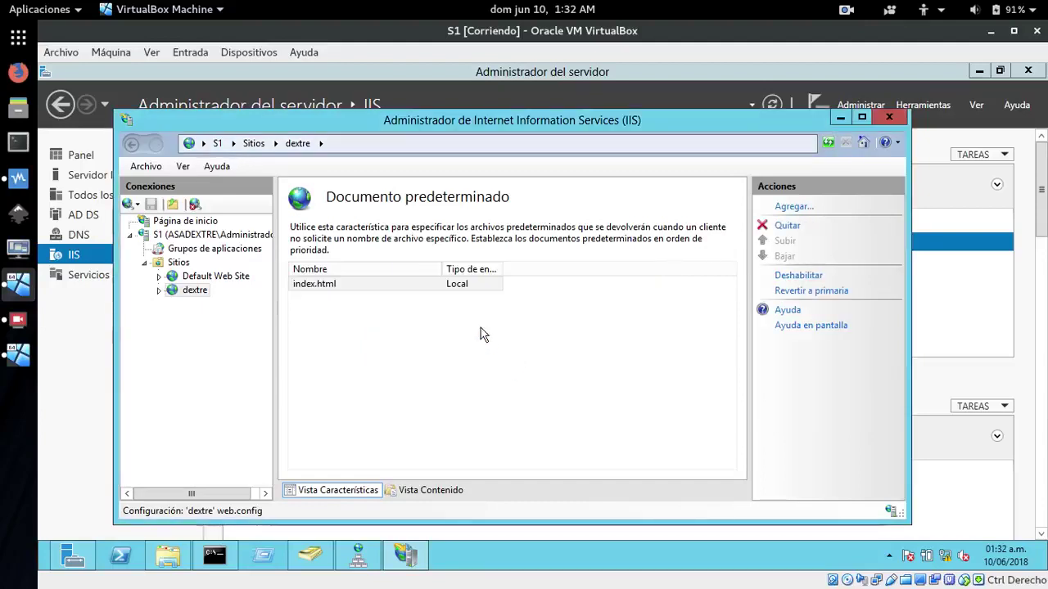
click(426, 315)
click(168, 264)
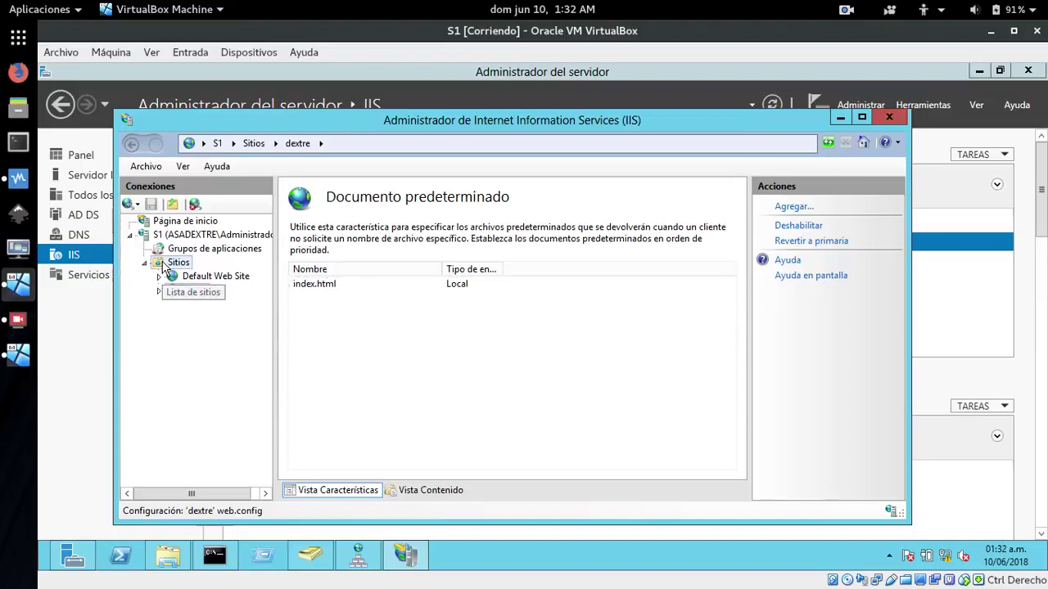
click(192, 290)
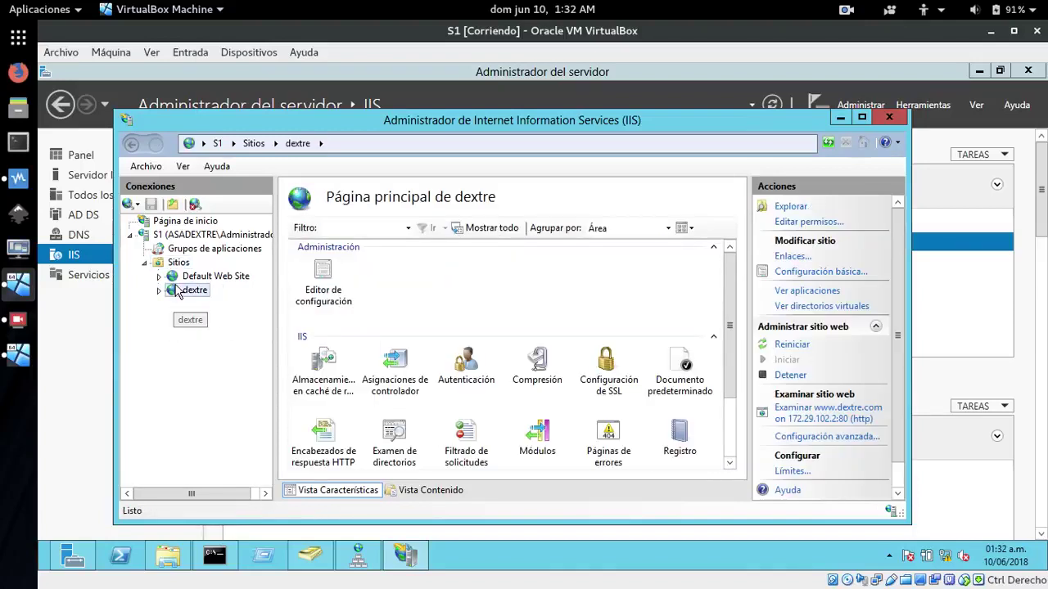
drag(732, 344, 734, 311)
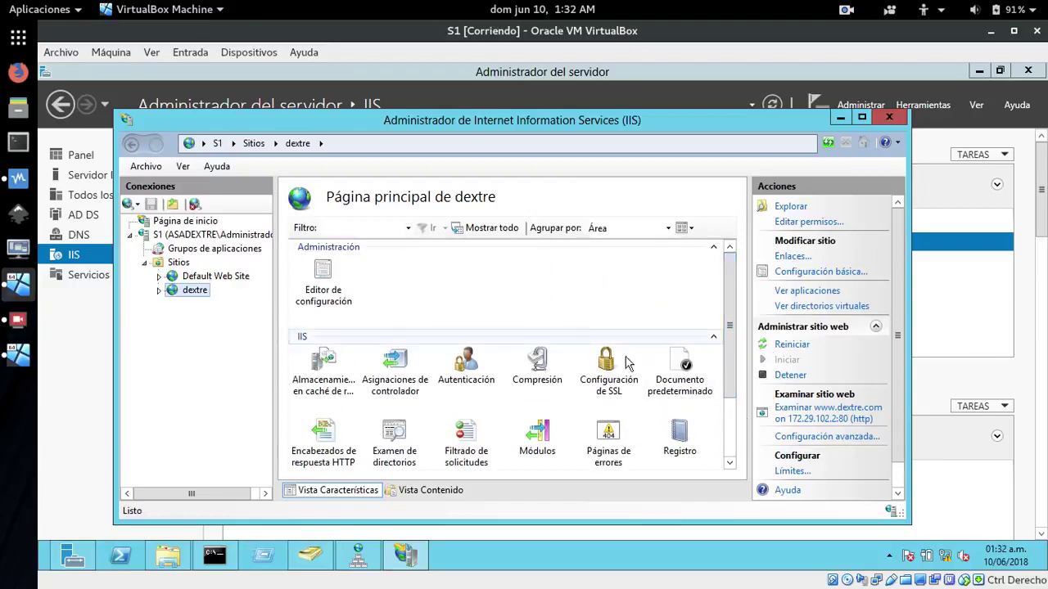
Launch Windows Firewall with Advanced Security via a 'fire' search and open its properties
click(70, 483)
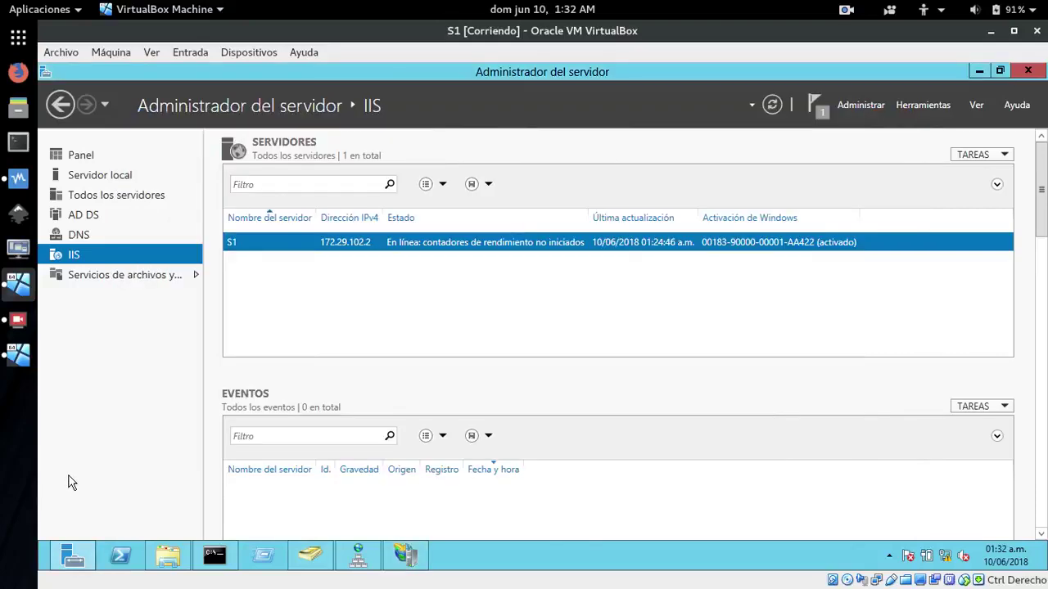
key(super)
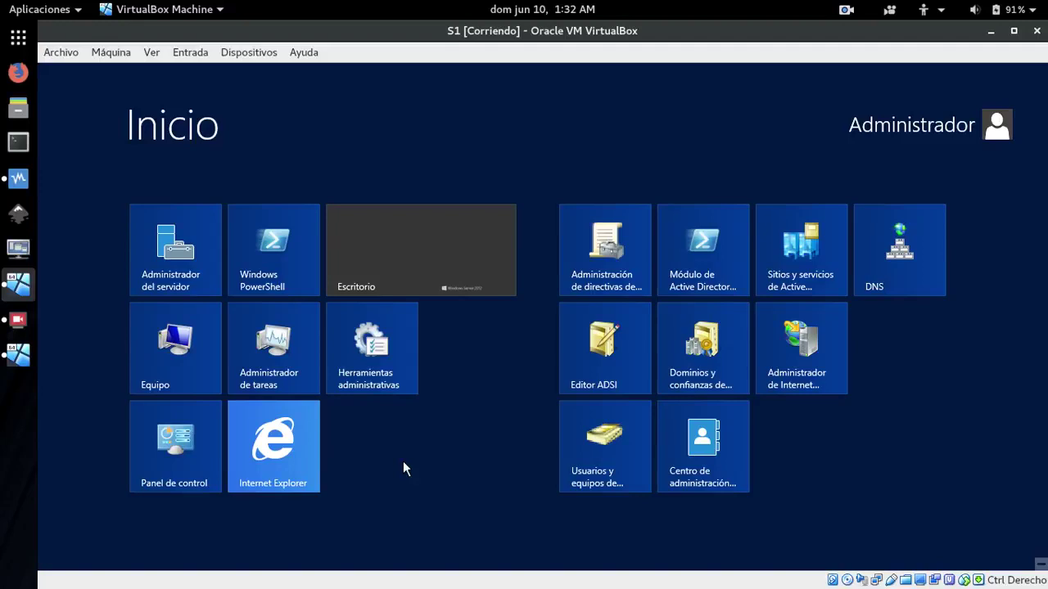
text(fire)
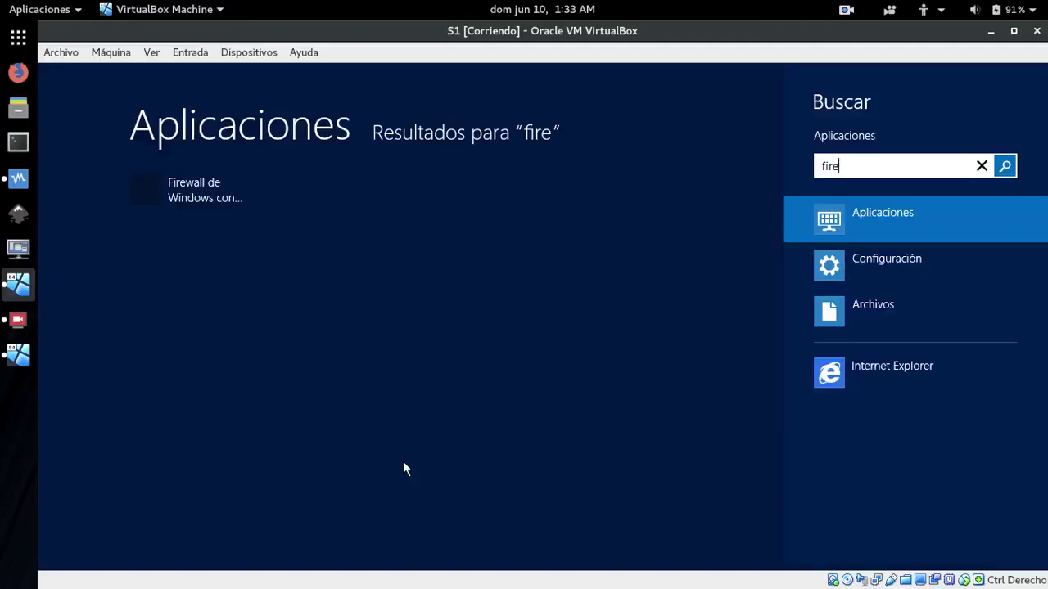
click(201, 198)
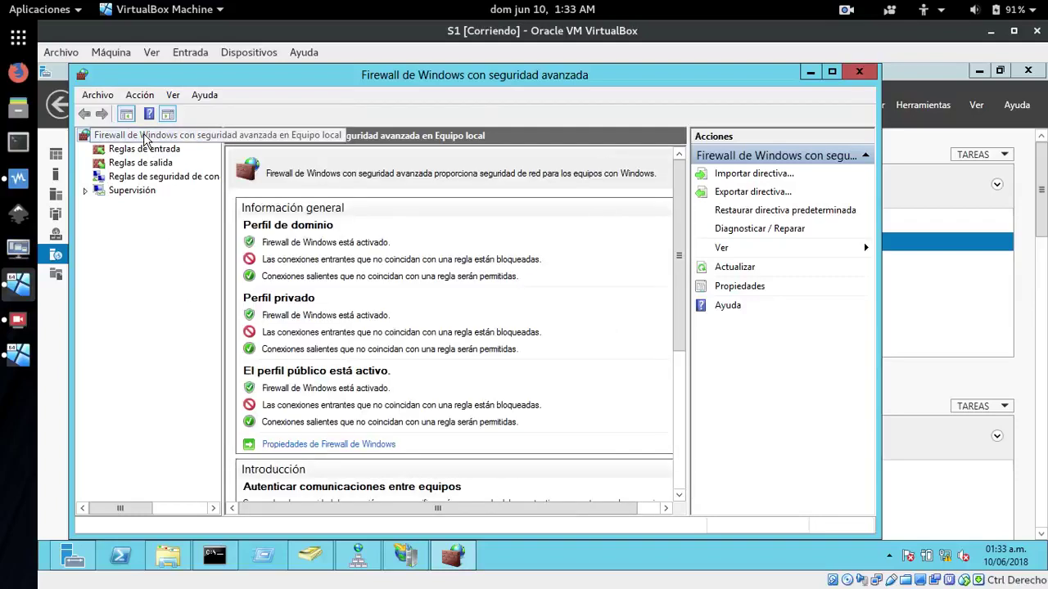
right_click(144, 138)
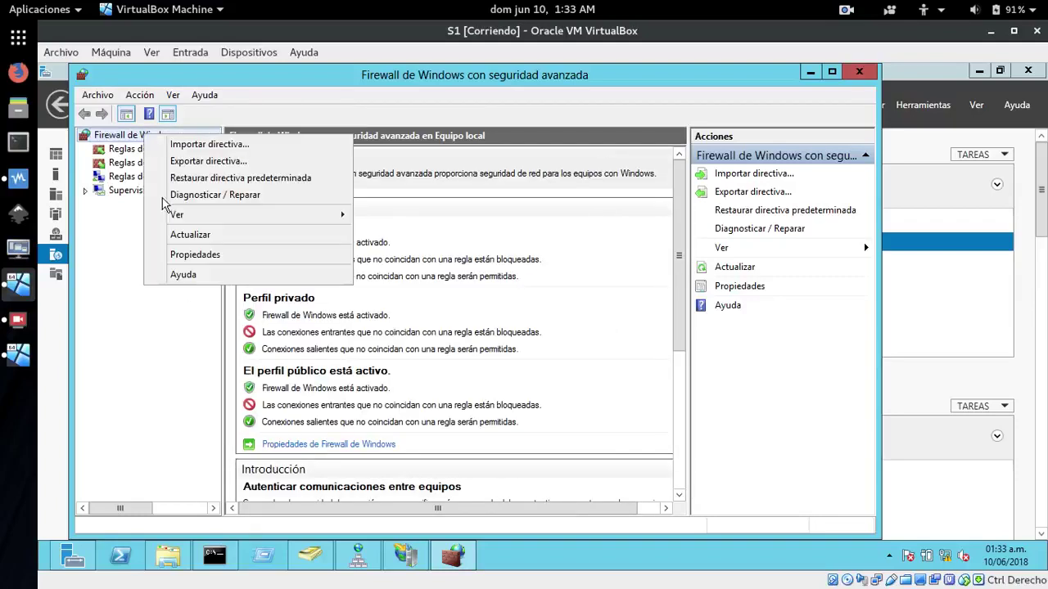
click(187, 258)
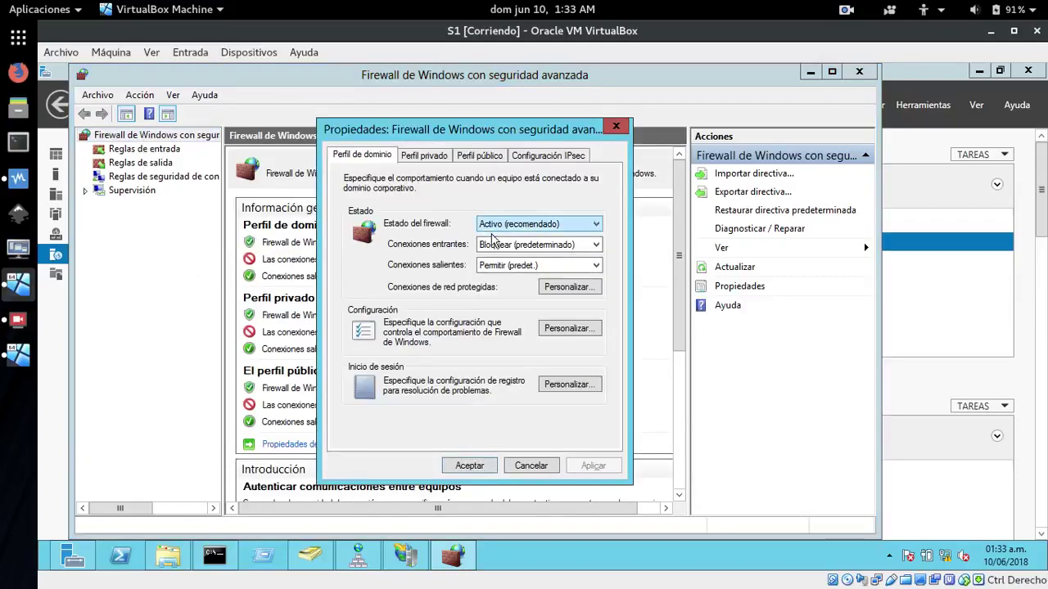
Set firewall state Off for the domain, private and public profiles, apply, and close the console
click(508, 225)
click(495, 247)
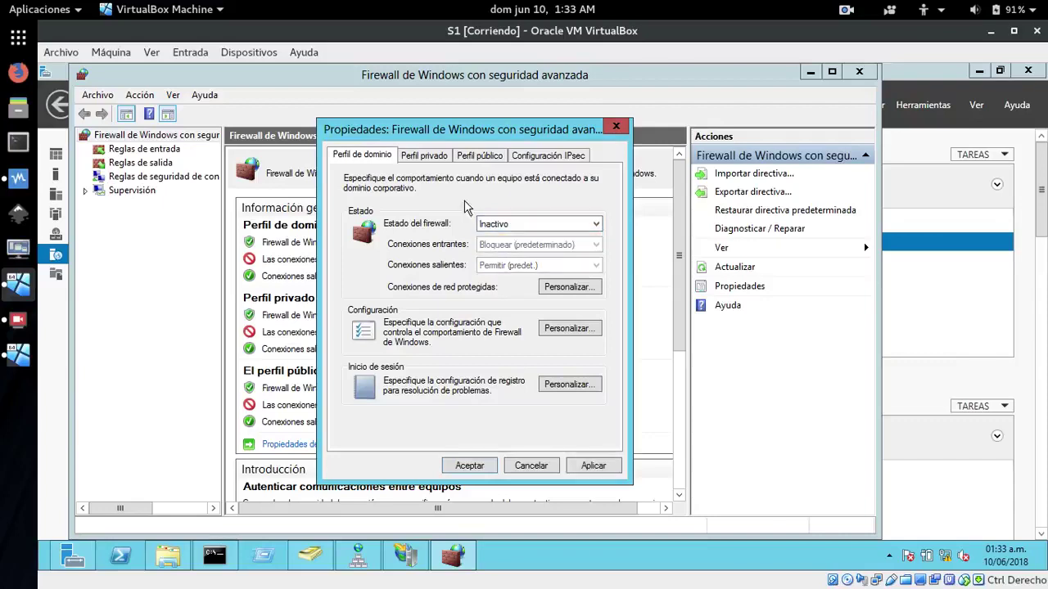
click(425, 156)
click(491, 226)
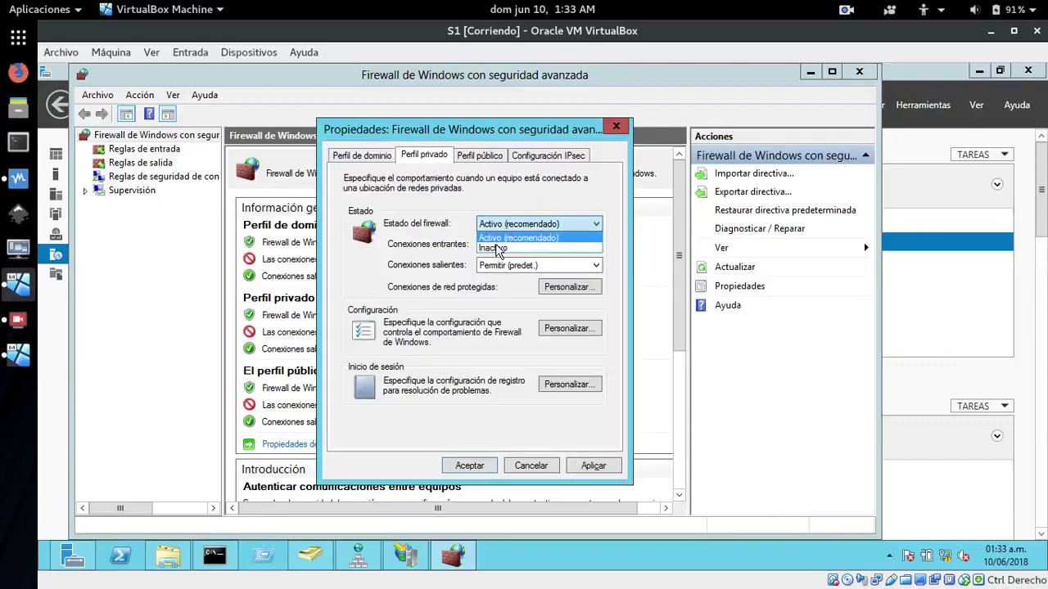
click(496, 249)
click(475, 156)
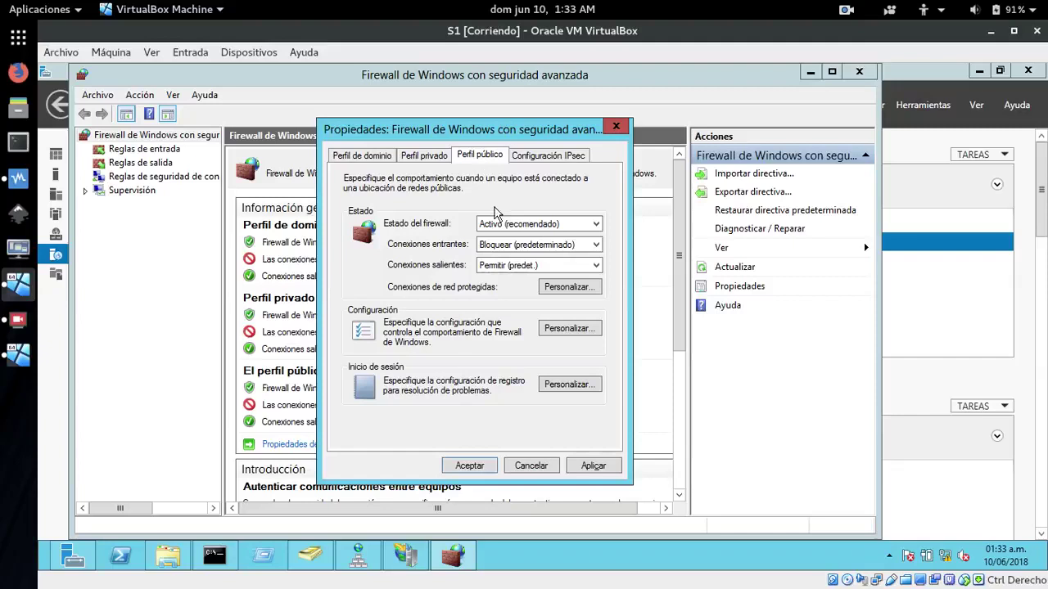
click(495, 229)
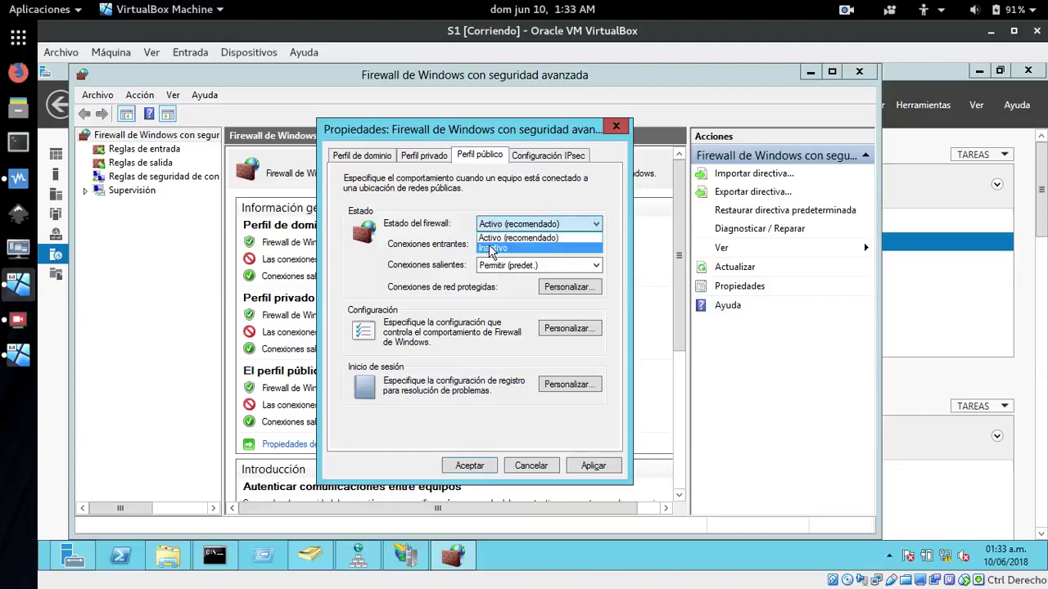
click(492, 248)
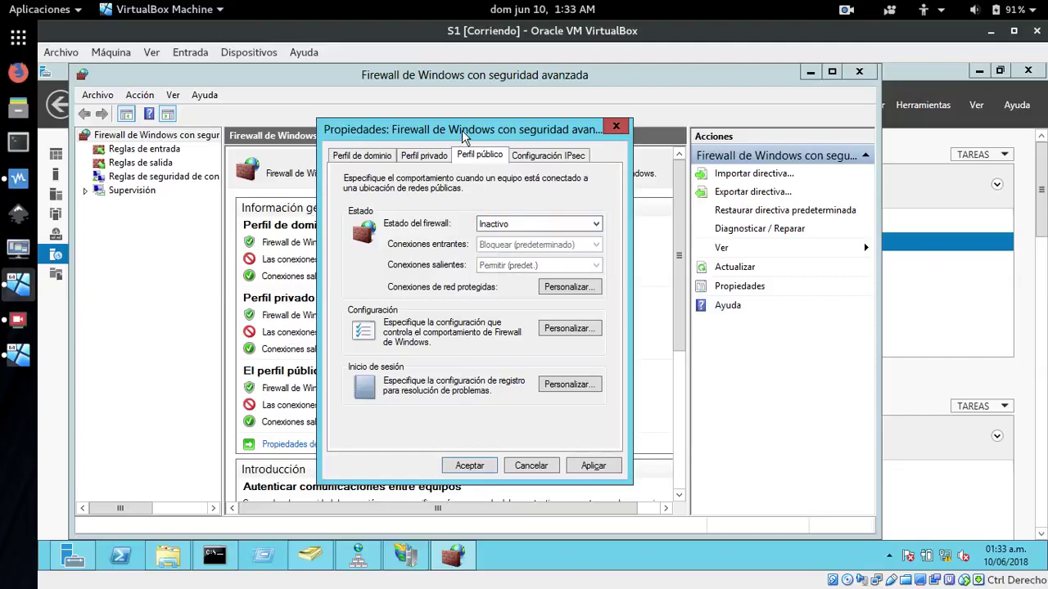
click(591, 467)
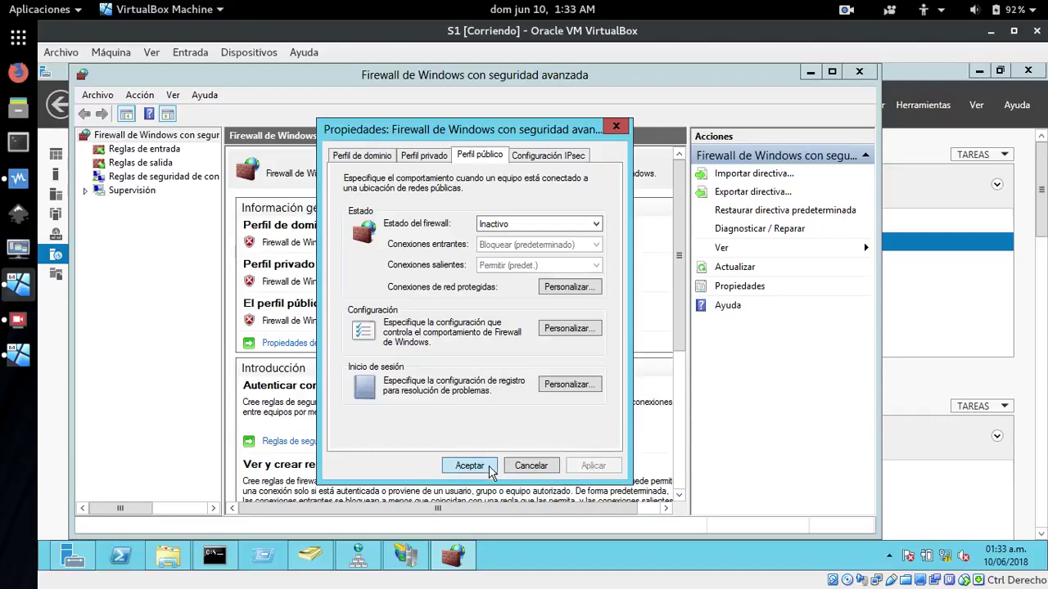
click(470, 466)
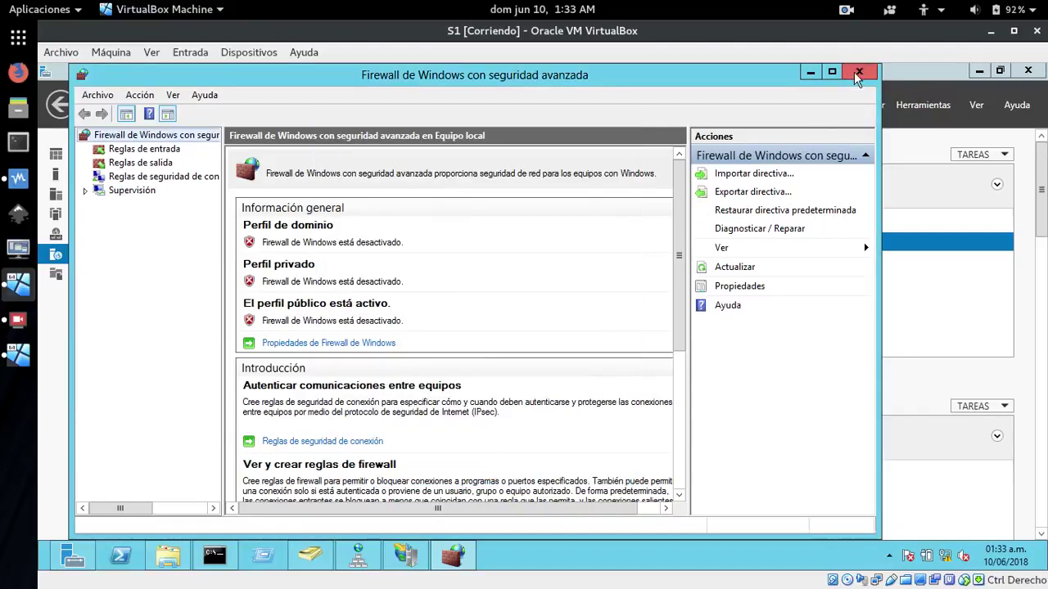
click(857, 74)
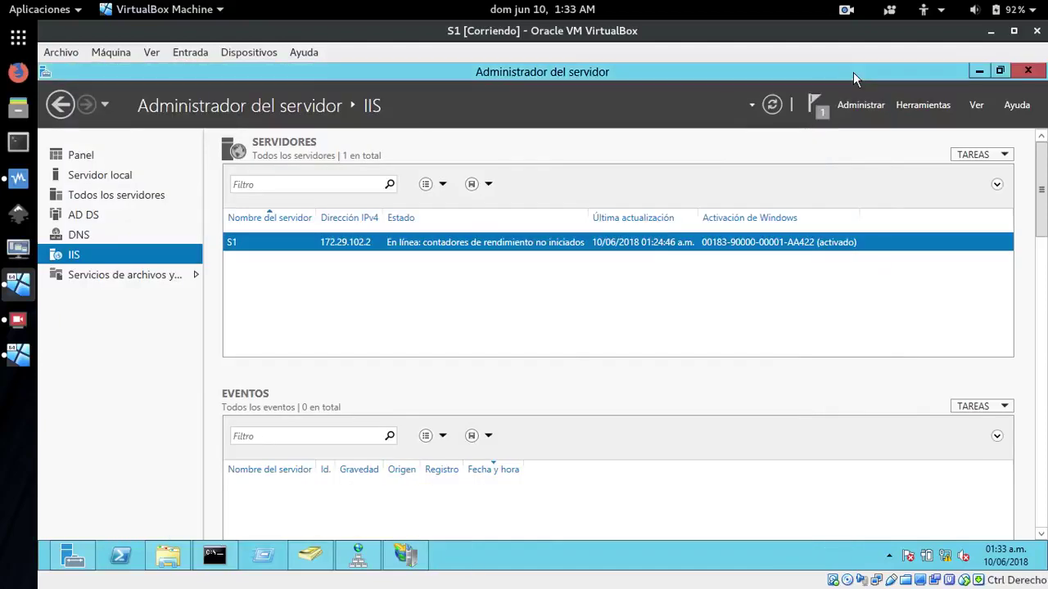
click(977, 73)
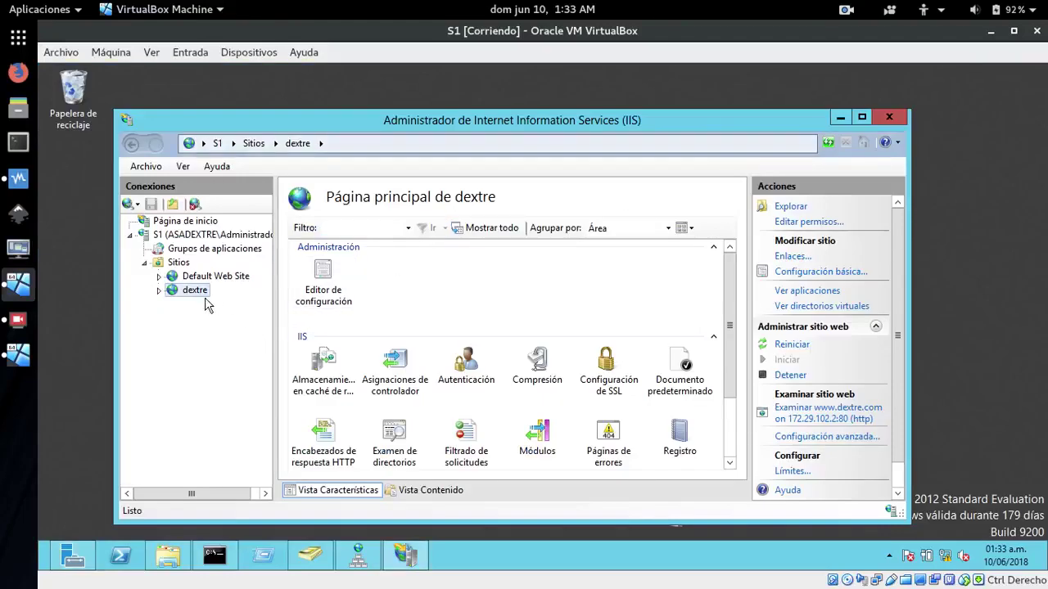
click(815, 419)
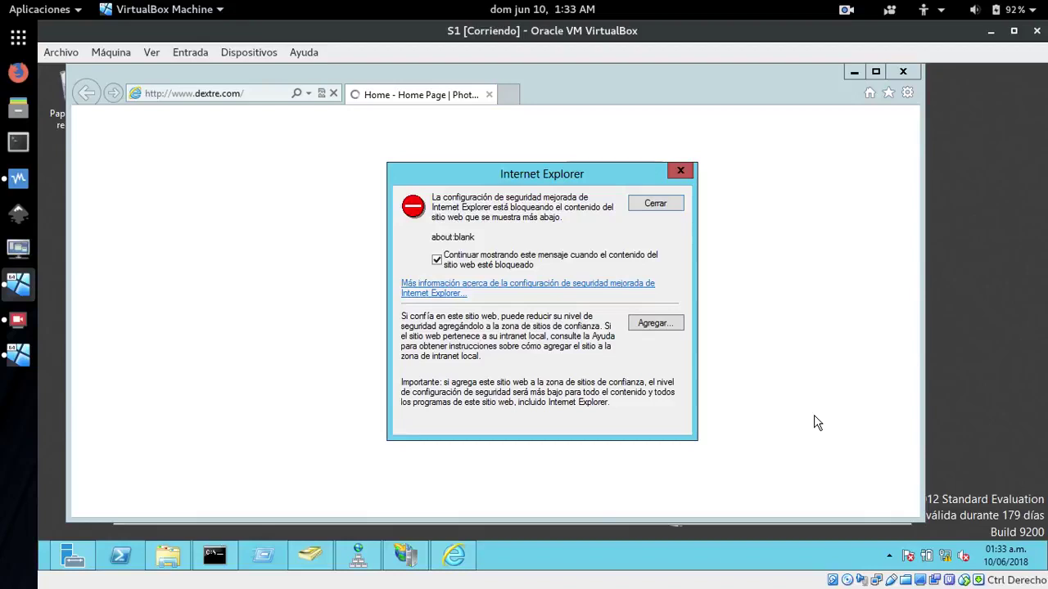
click(655, 324)
click(649, 291)
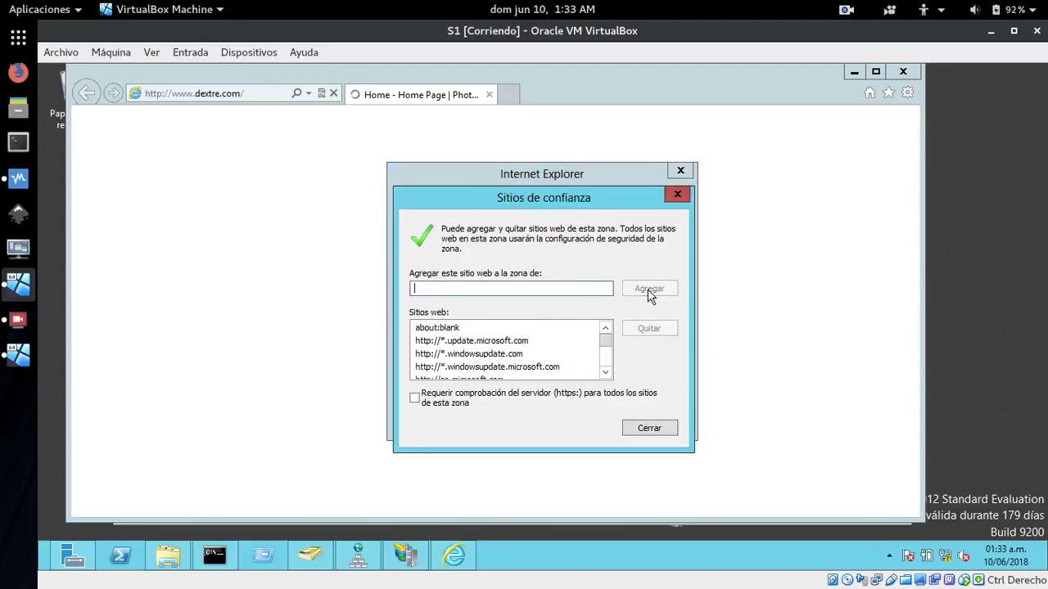
click(647, 428)
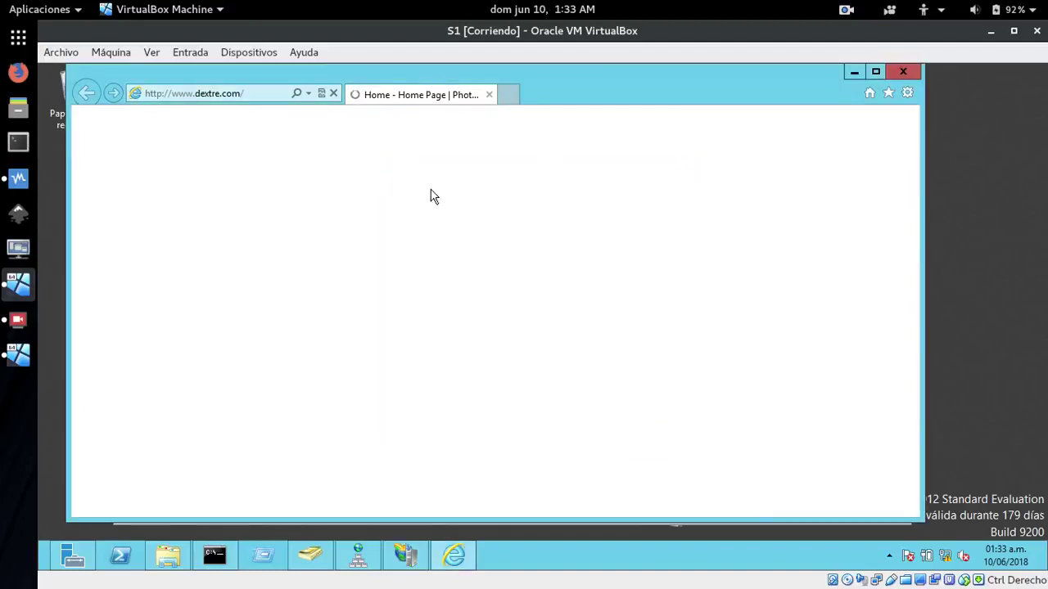
click(218, 95)
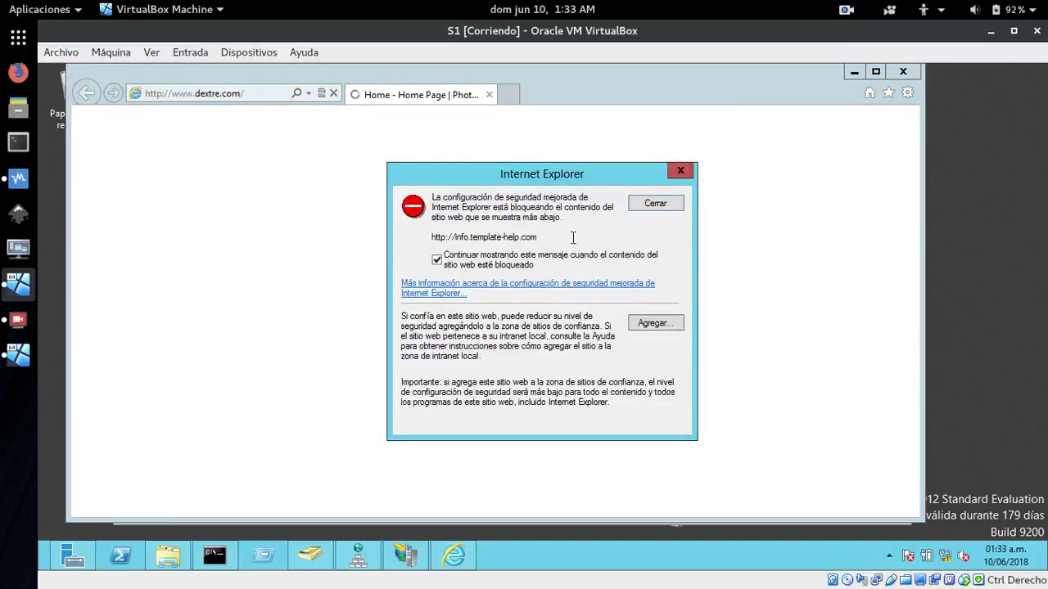
click(655, 327)
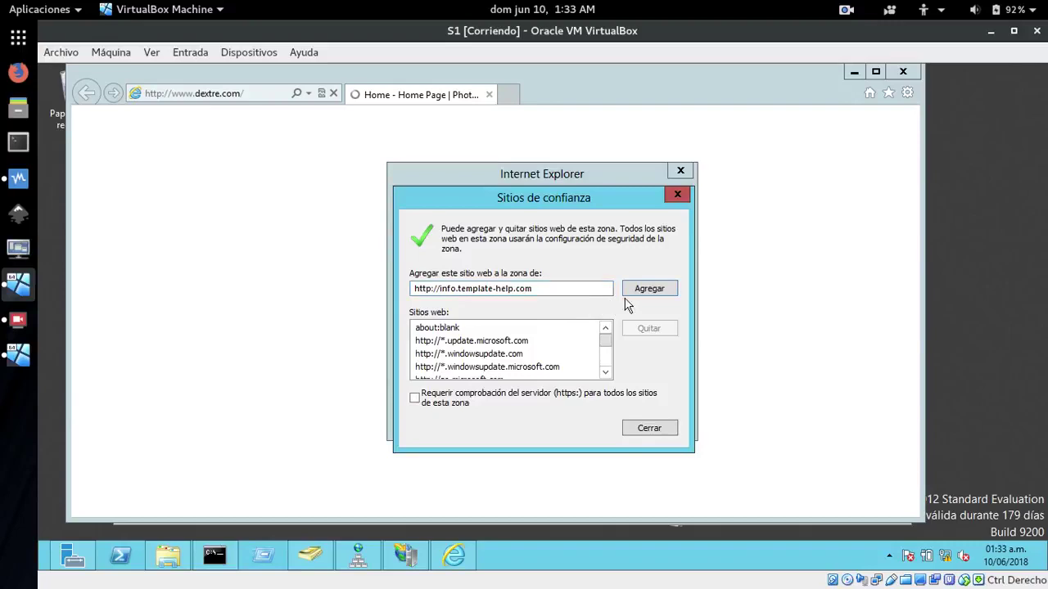
click(648, 289)
click(651, 429)
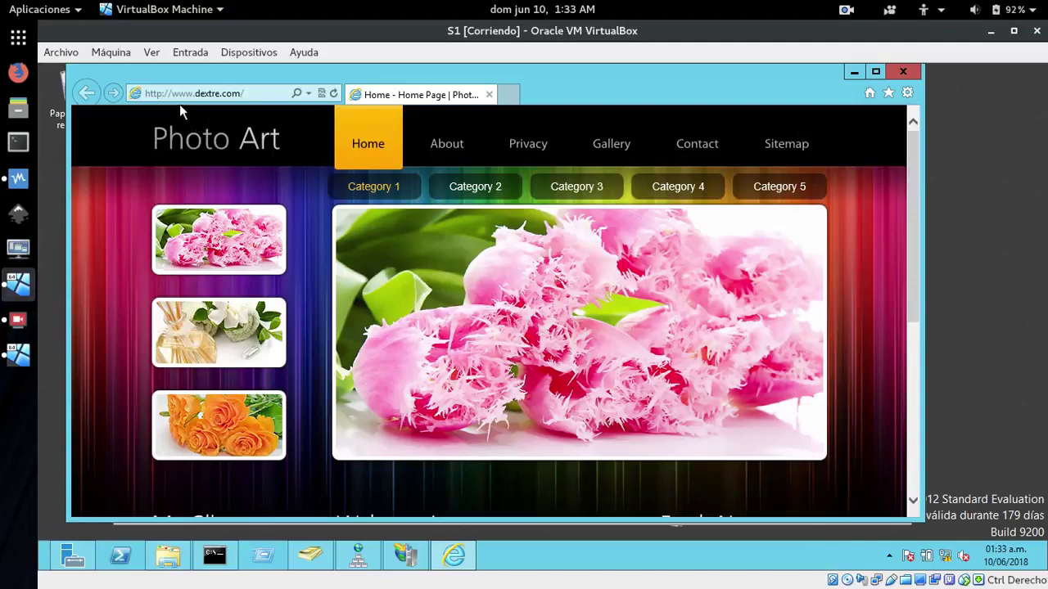
Open the About page and view the reed-diffuser, orange roses and pink tulips pictures
click(443, 145)
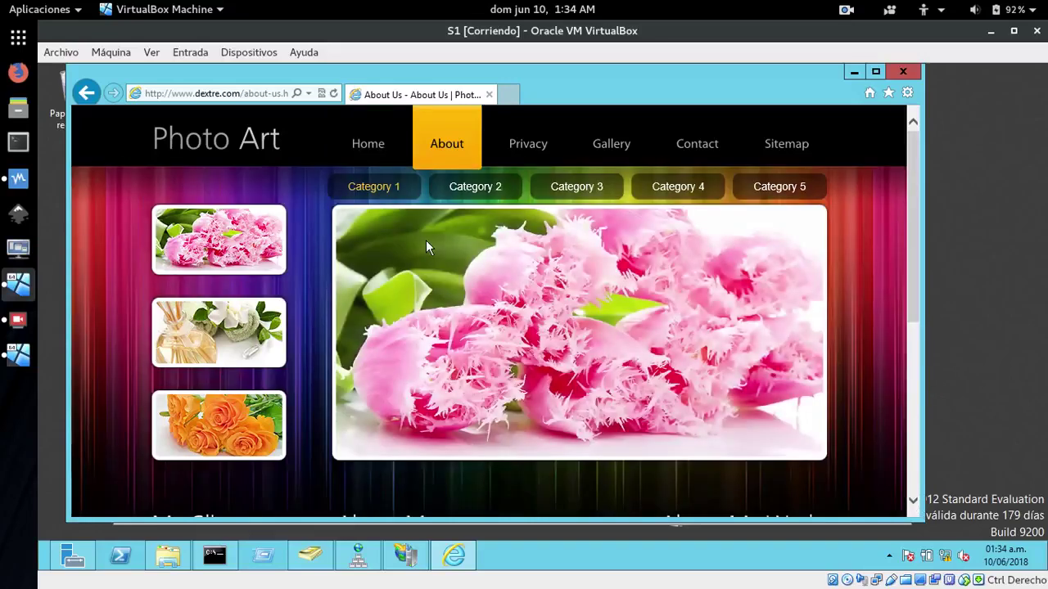
click(249, 336)
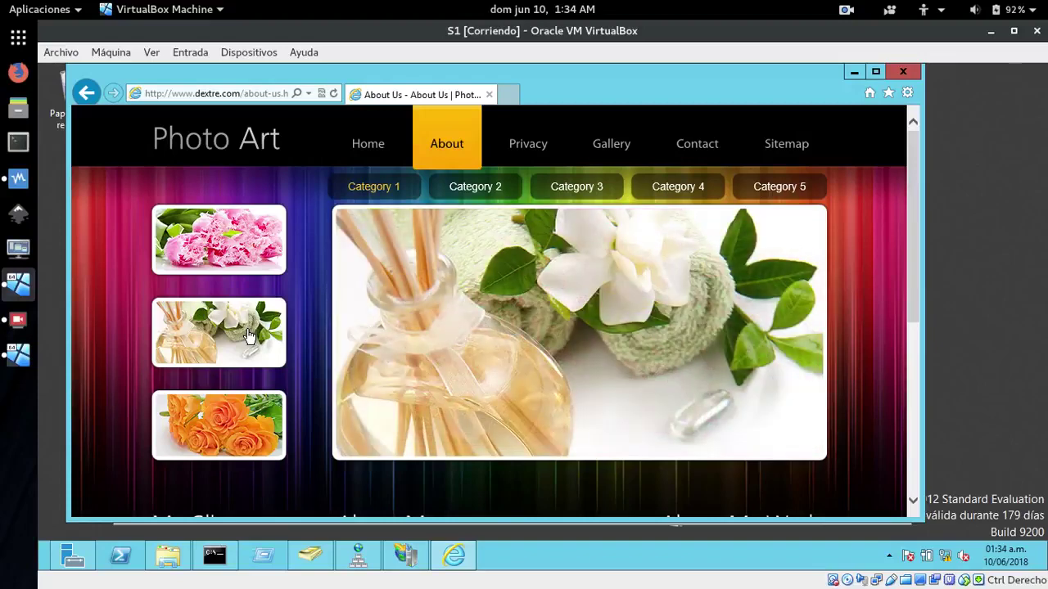
click(217, 427)
click(208, 230)
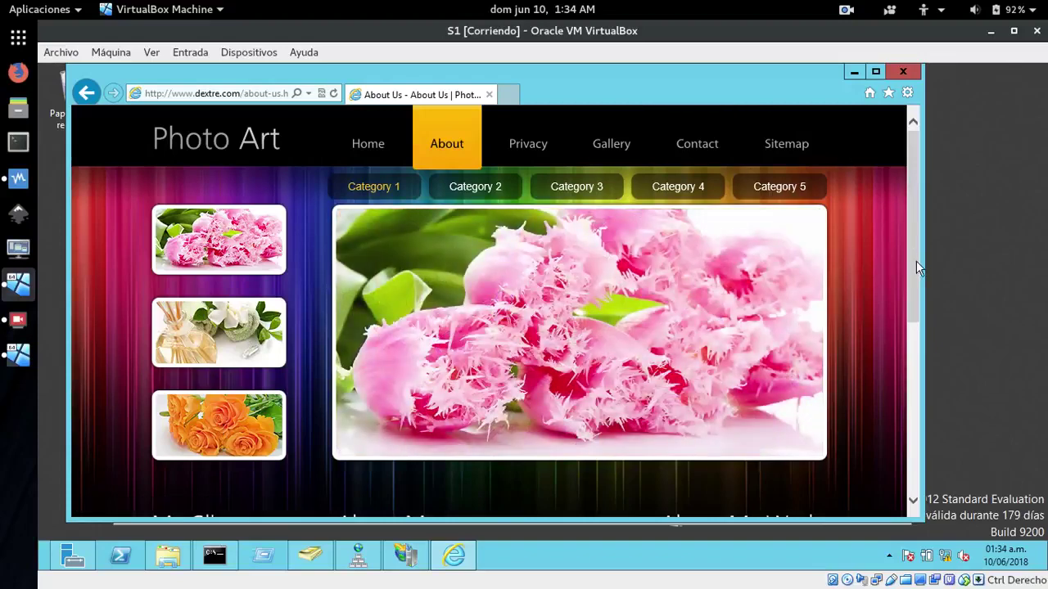
drag(916, 260, 898, 434)
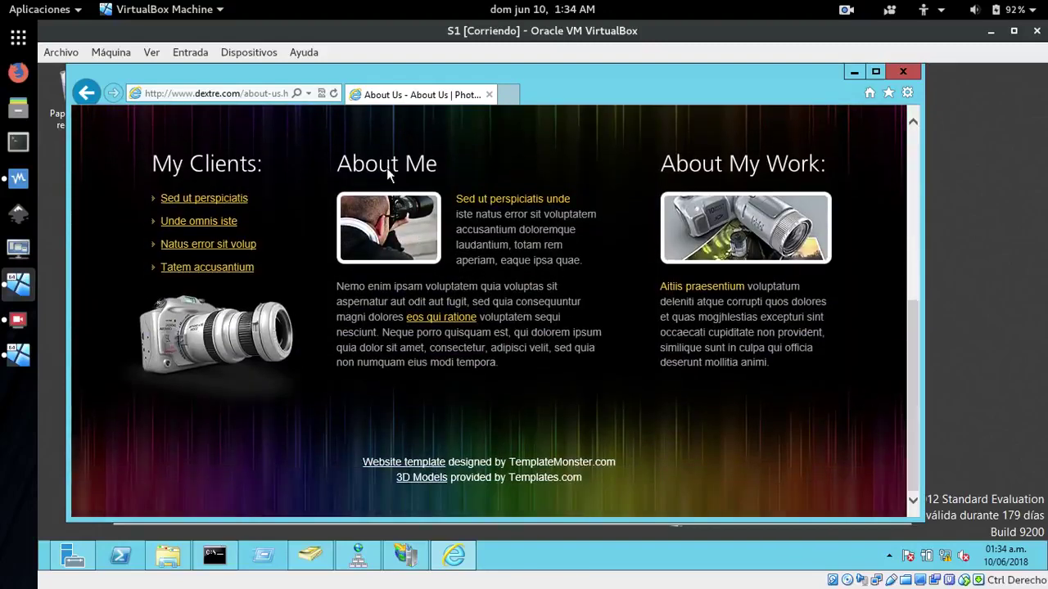
click(227, 204)
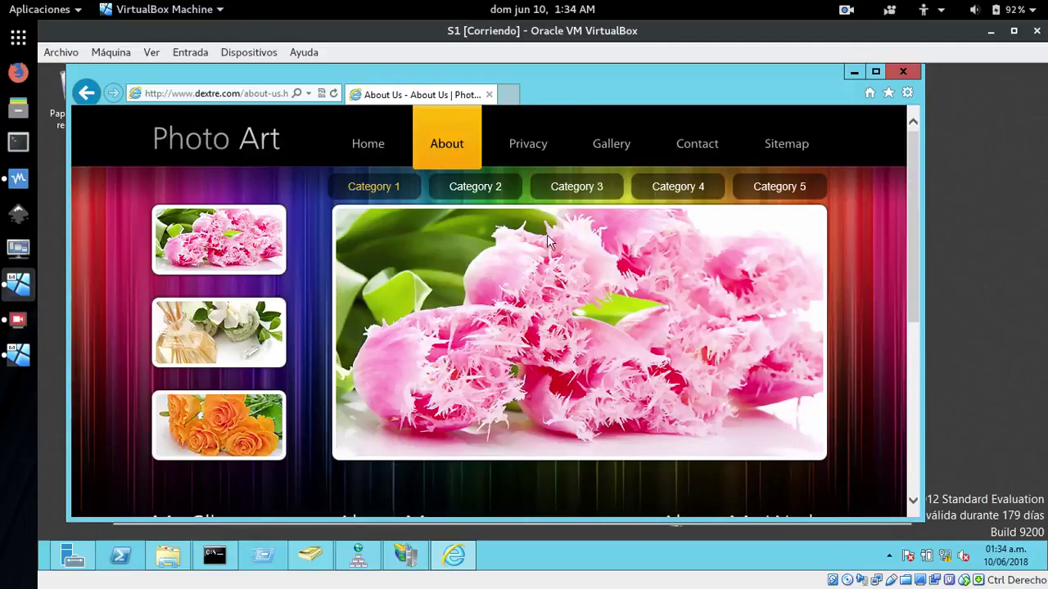
View Categories 3, 4, 5, 2 and 1, open the Gallery page, then switch to serve2
click(579, 195)
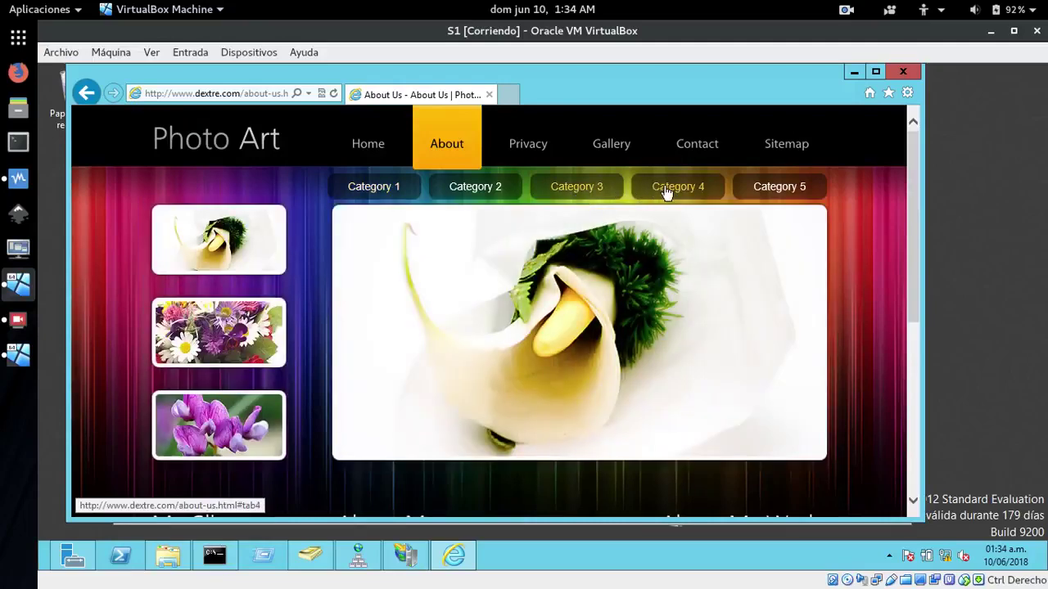
click(668, 192)
click(766, 195)
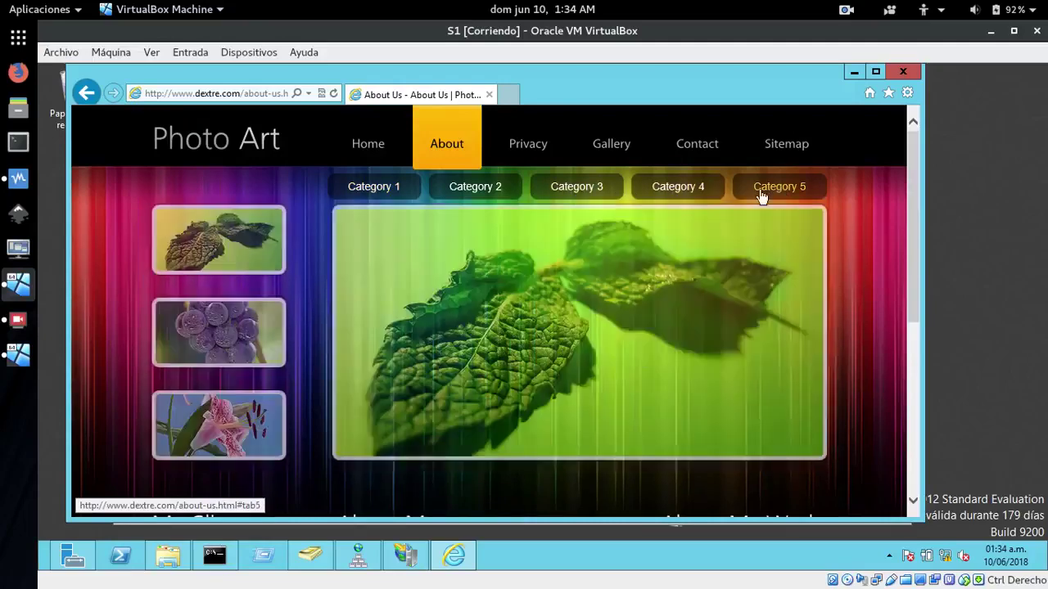
click(456, 191)
click(400, 190)
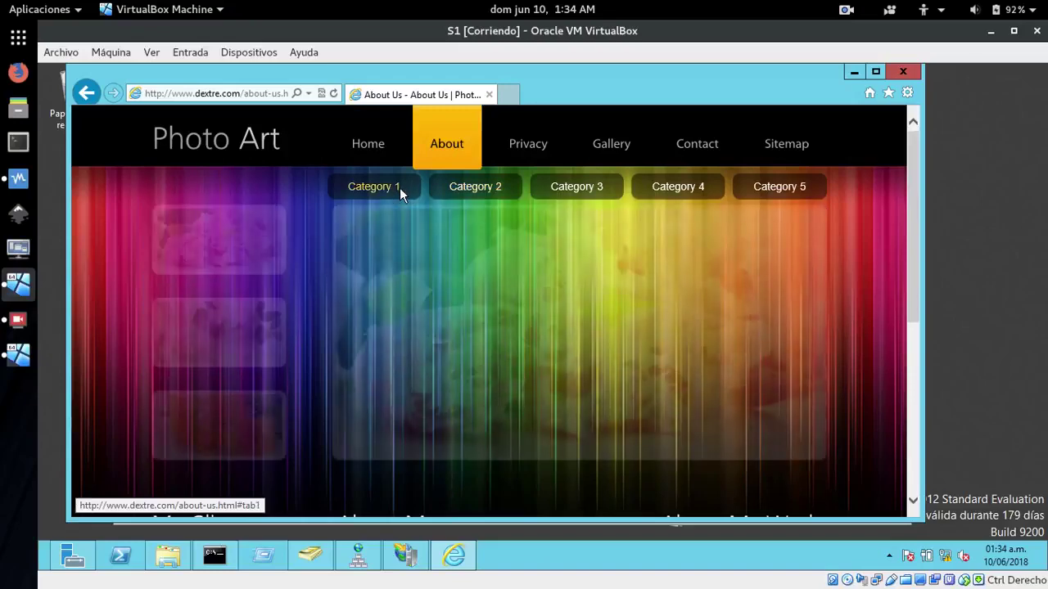
click(612, 144)
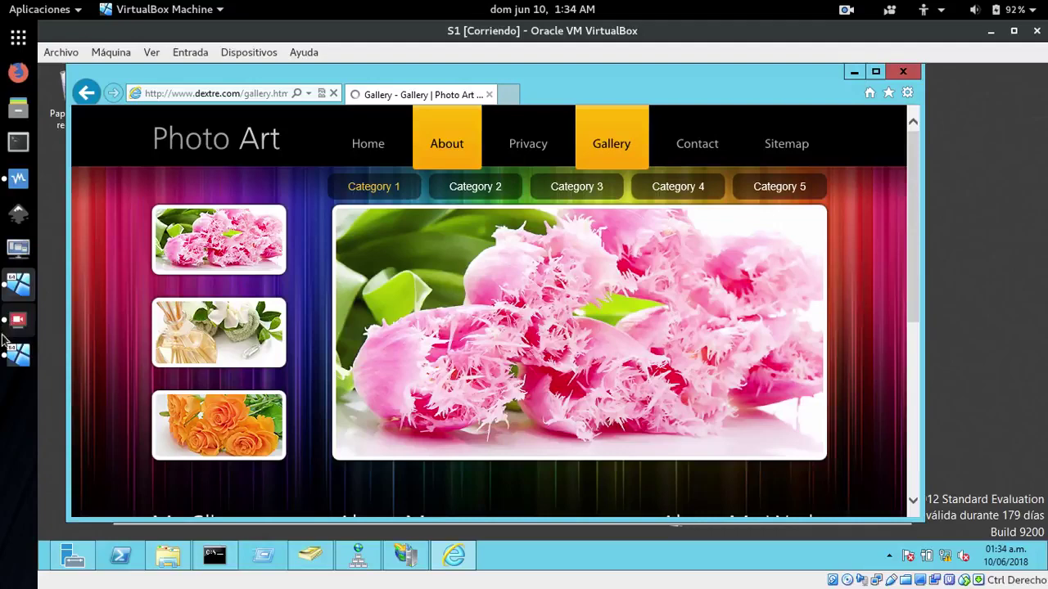
click(19, 358)
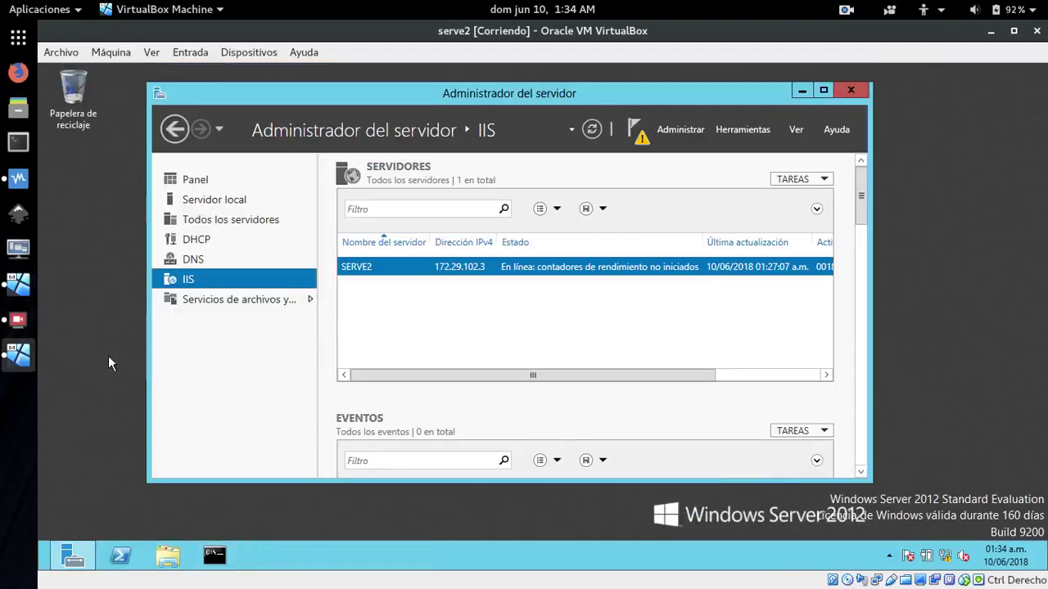
Launch Administrador de IIS from Herramientas, answer No to the Web Platform prompt, and reposition the window
click(739, 134)
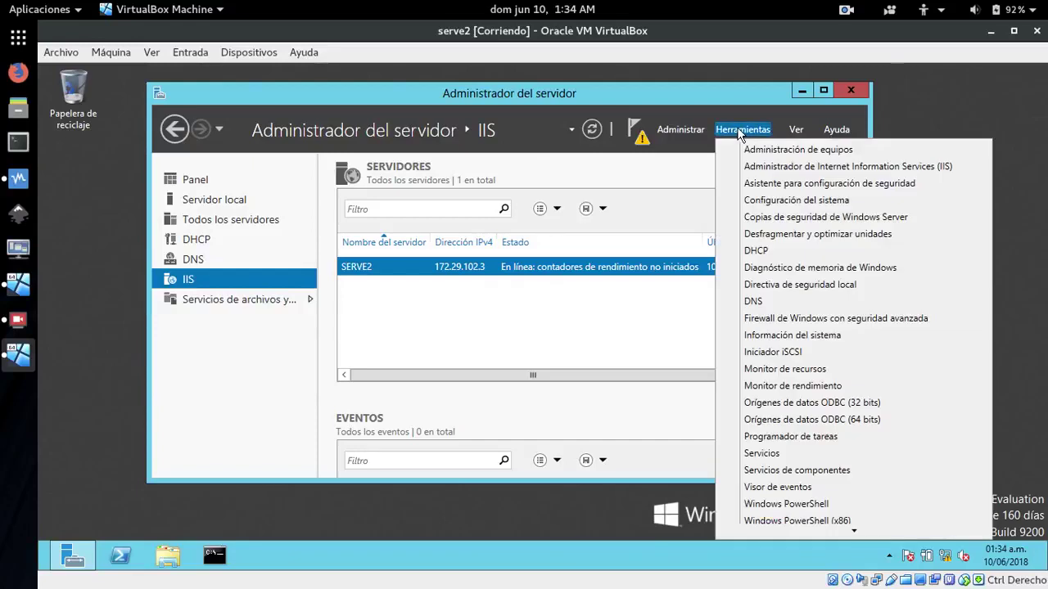
click(861, 170)
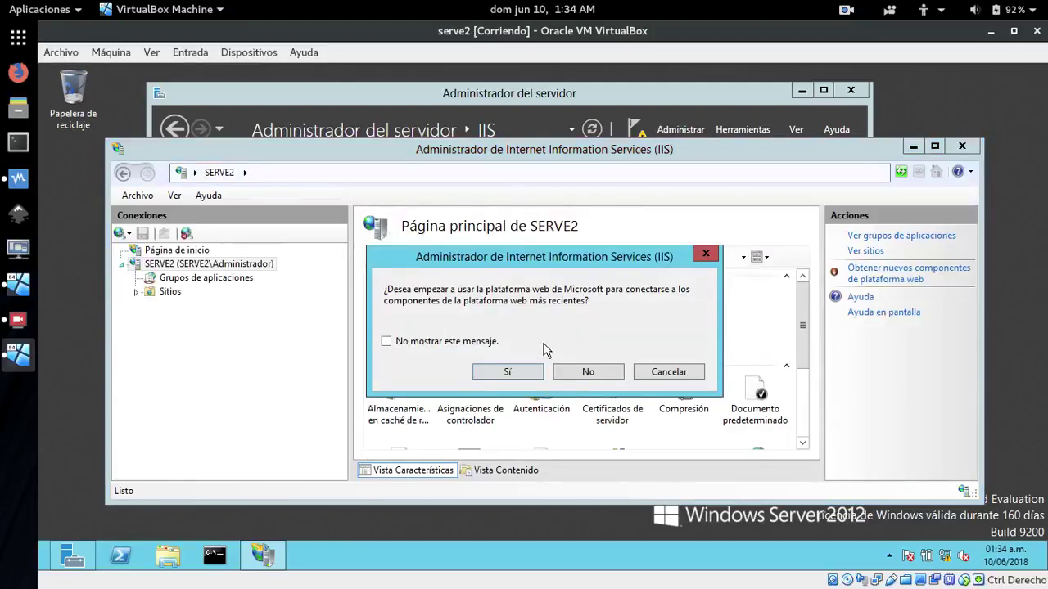
click(583, 373)
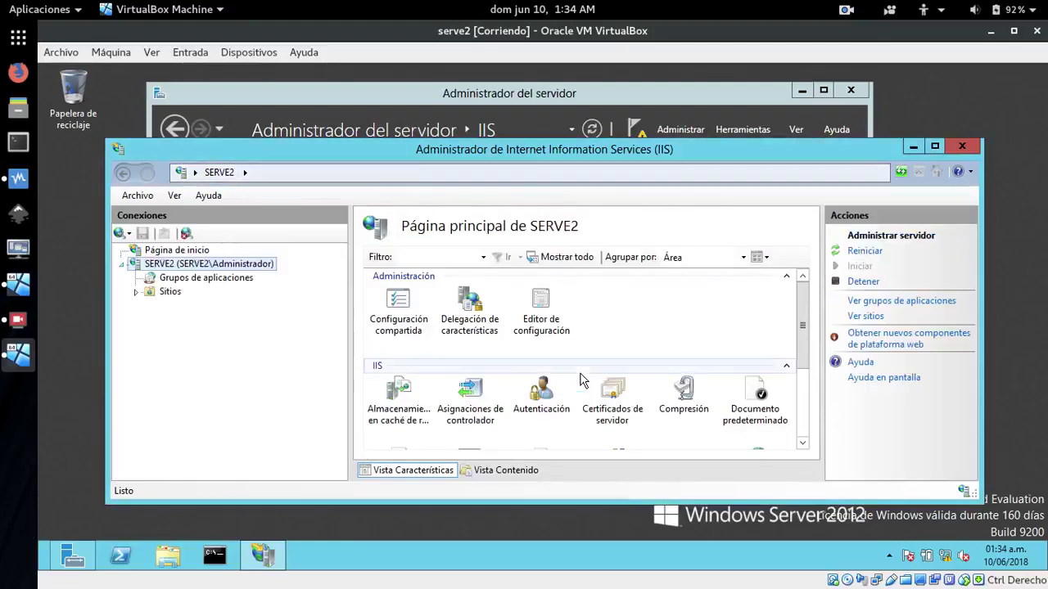
right_click(150, 295)
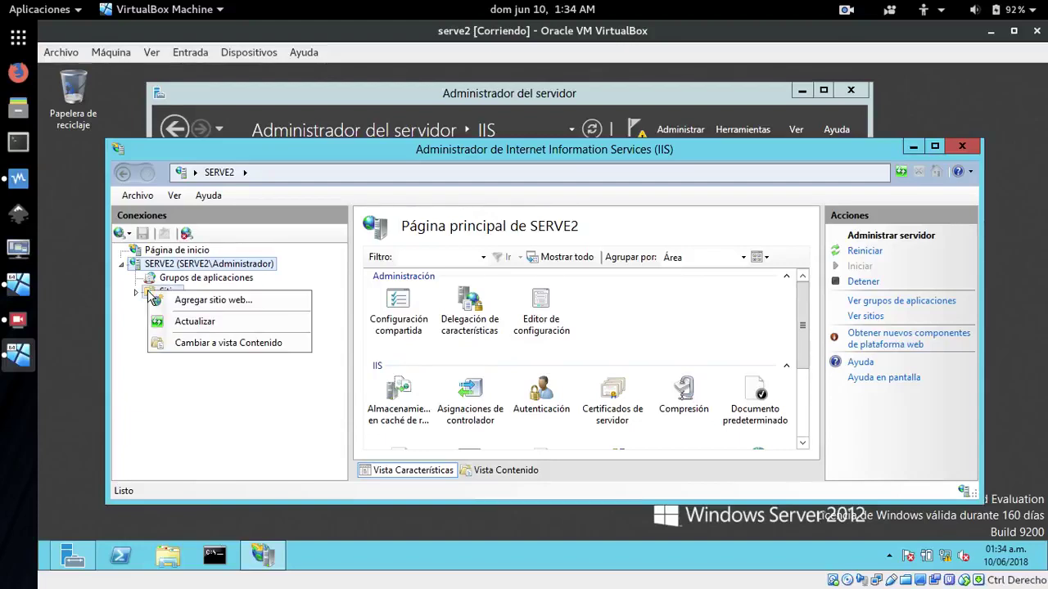
click(197, 410)
drag(467, 149, 430, 113)
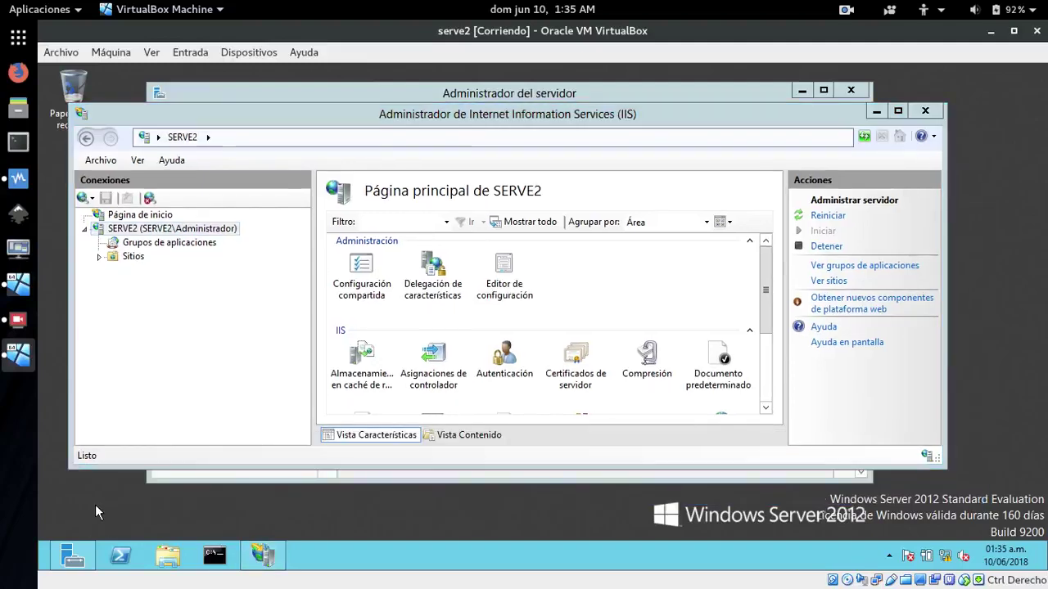
key(super)
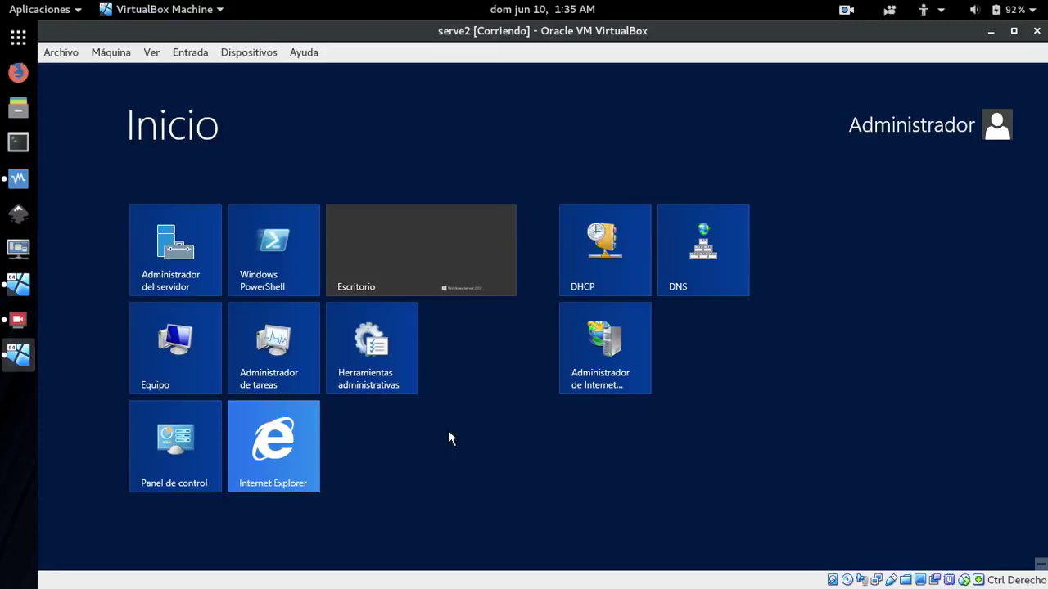
text(fire)
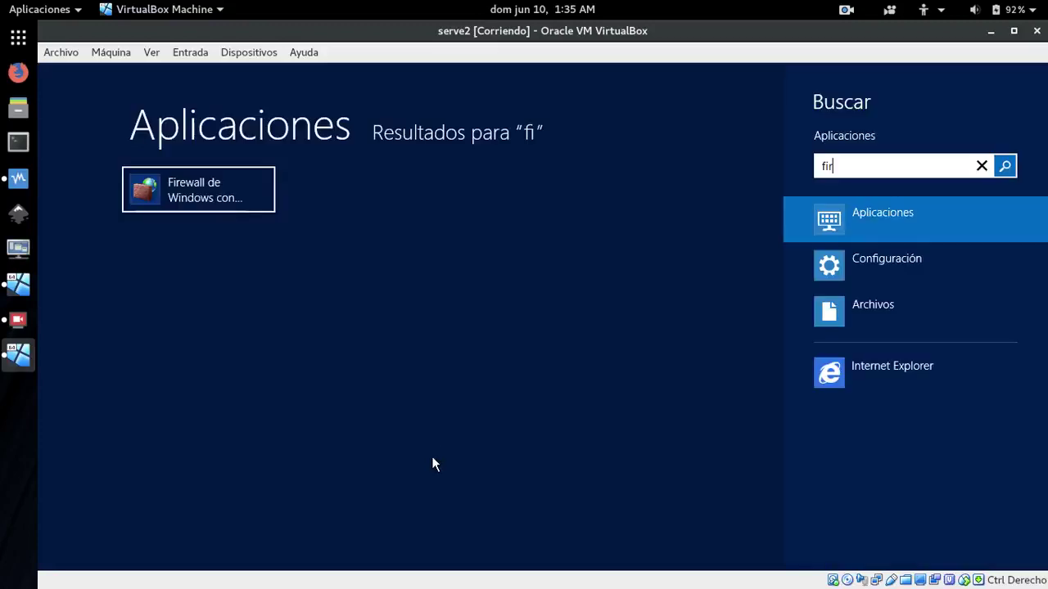
click(192, 197)
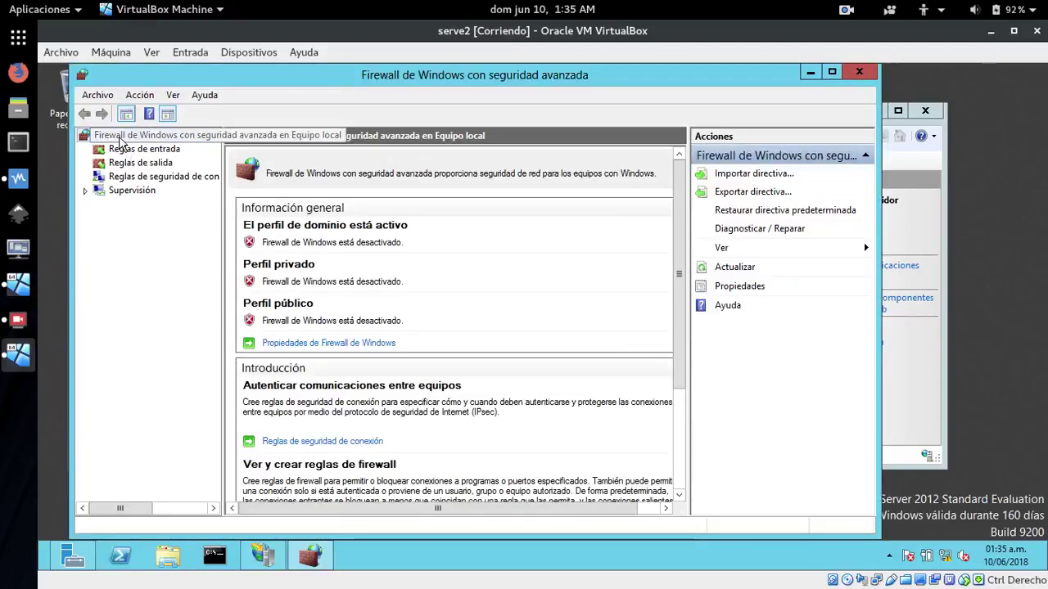
right_click(120, 140)
click(158, 264)
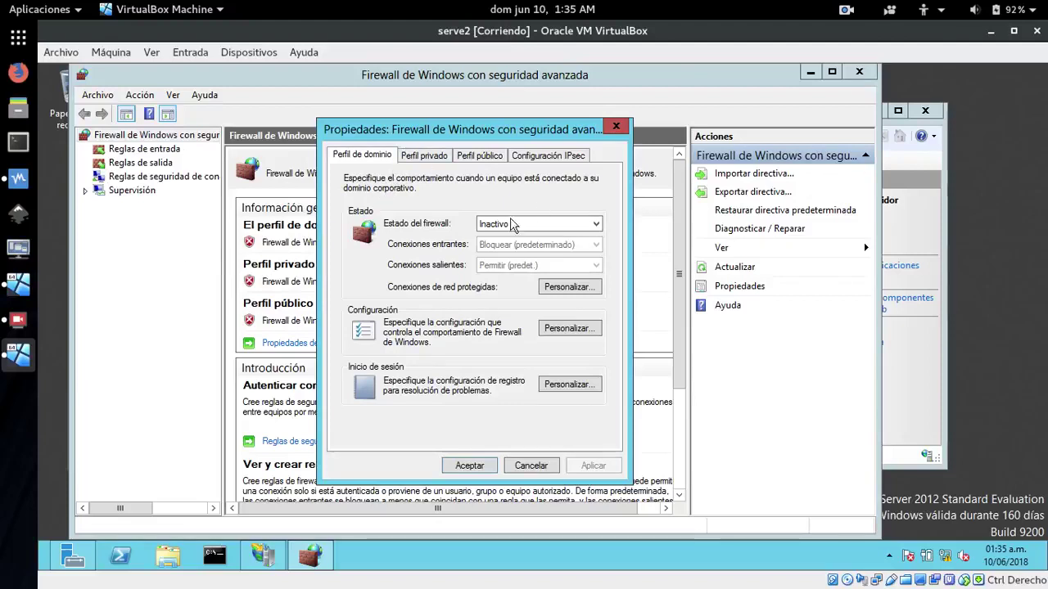
click(425, 156)
click(479, 156)
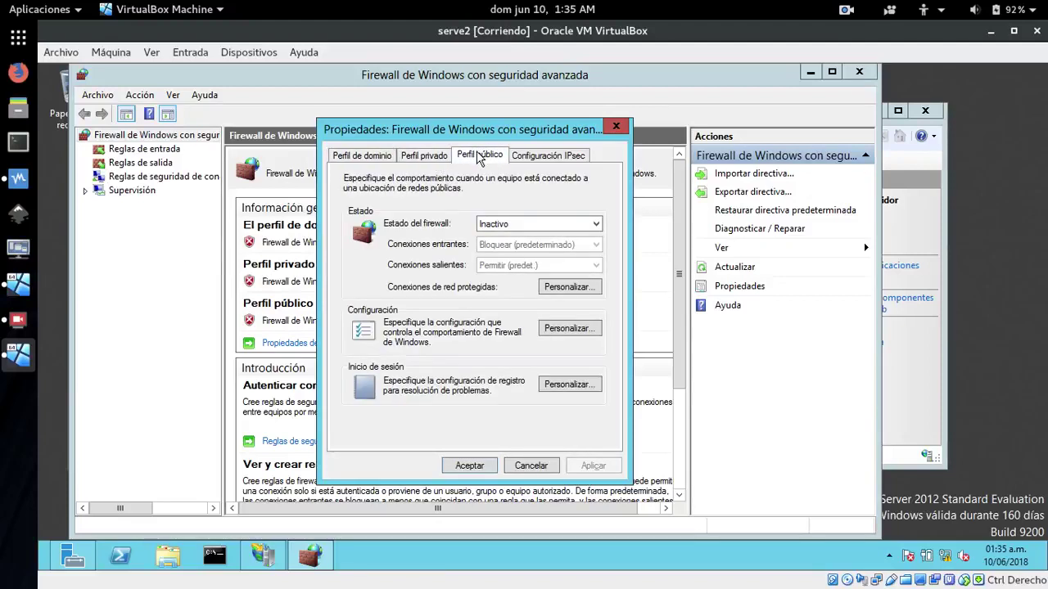
click(469, 466)
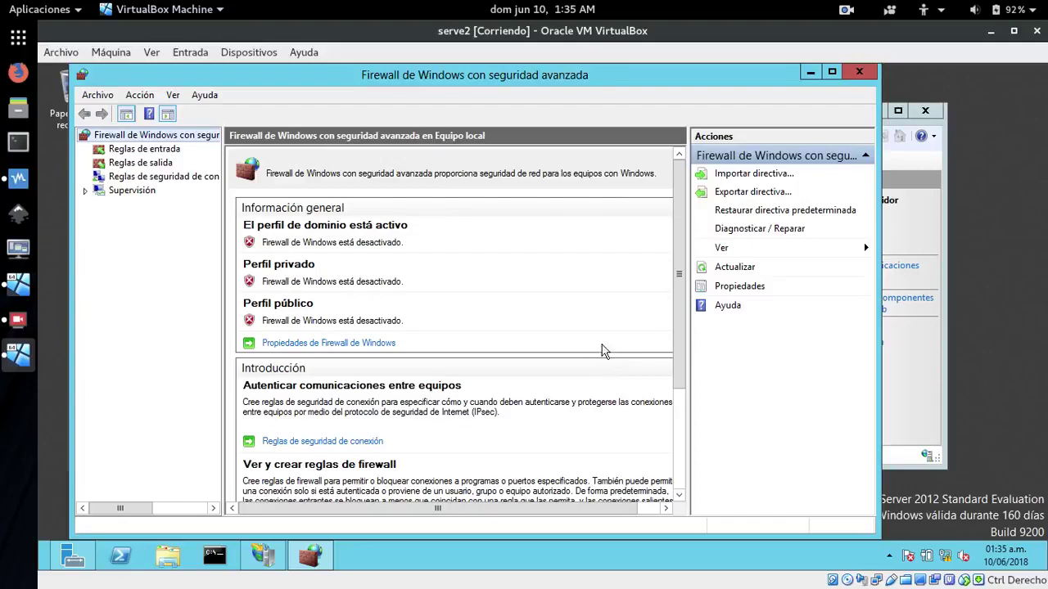
click(859, 72)
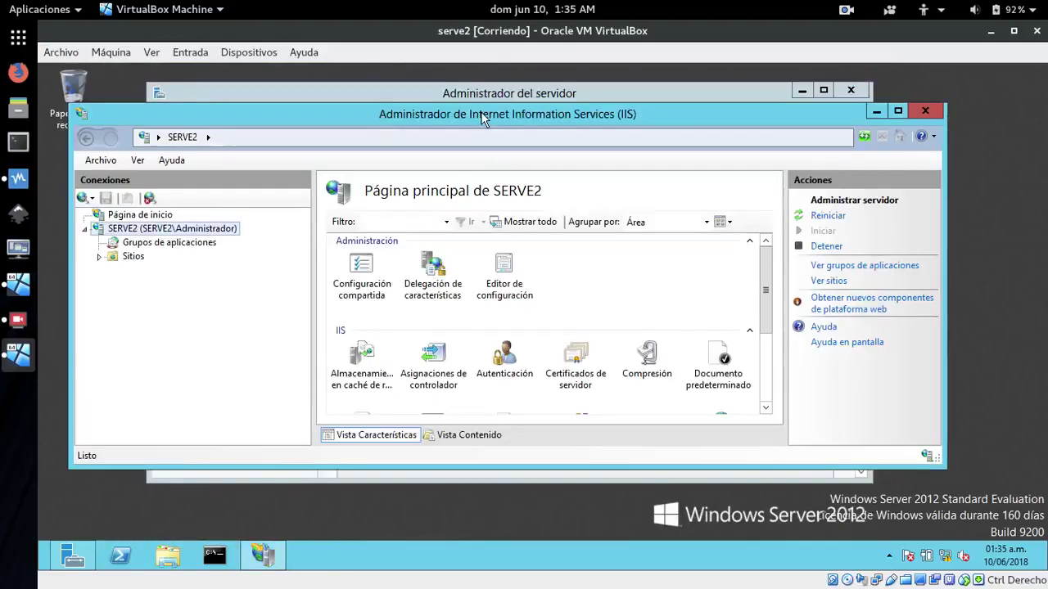
From the Sitios list, start a new website and enter soto as its site name
drag(489, 114, 511, 145)
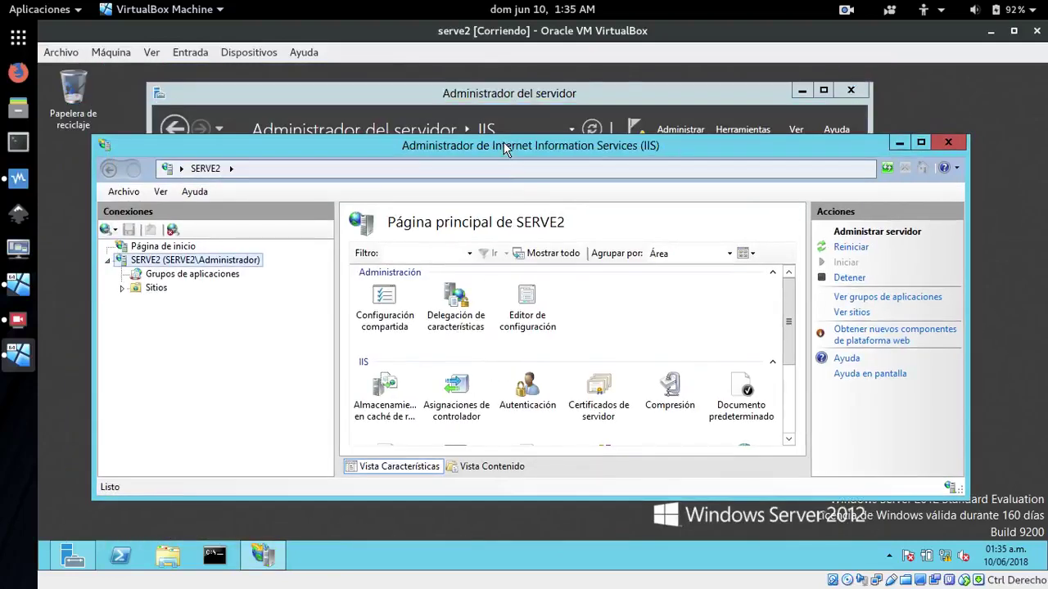
right_click(138, 289)
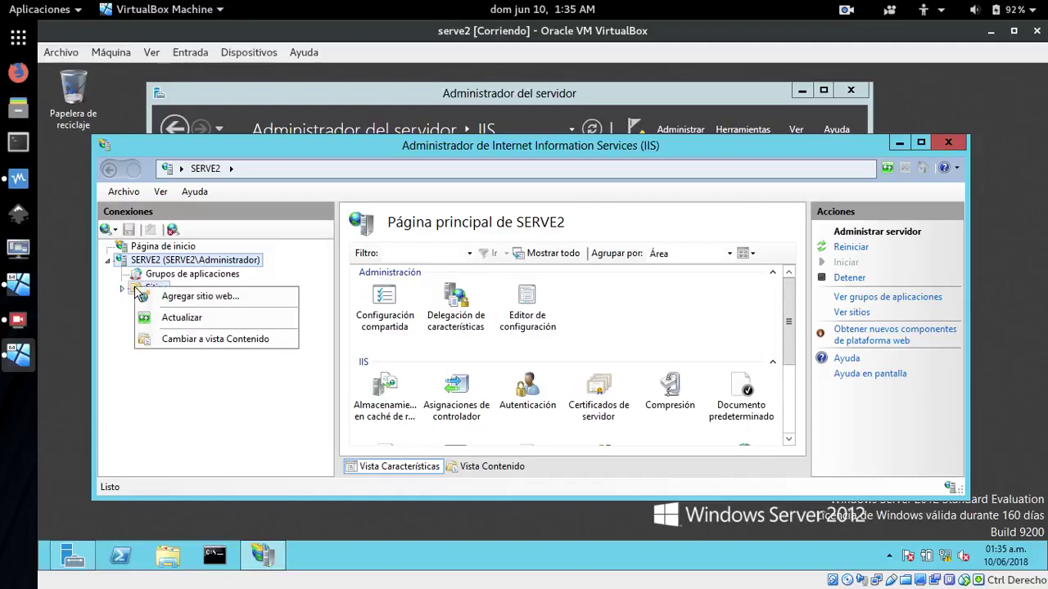
click(202, 298)
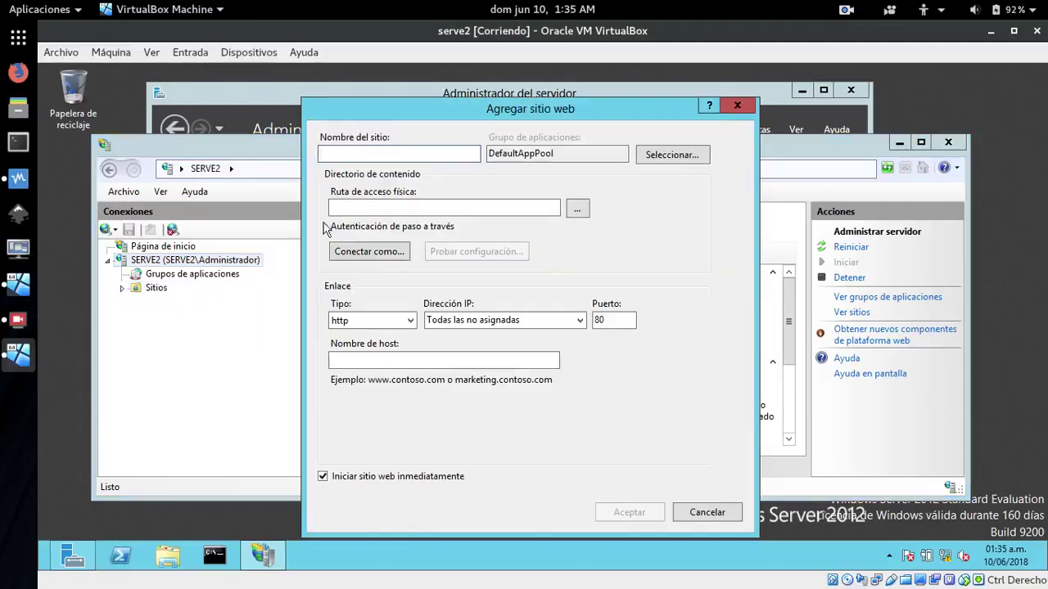
text(soto)
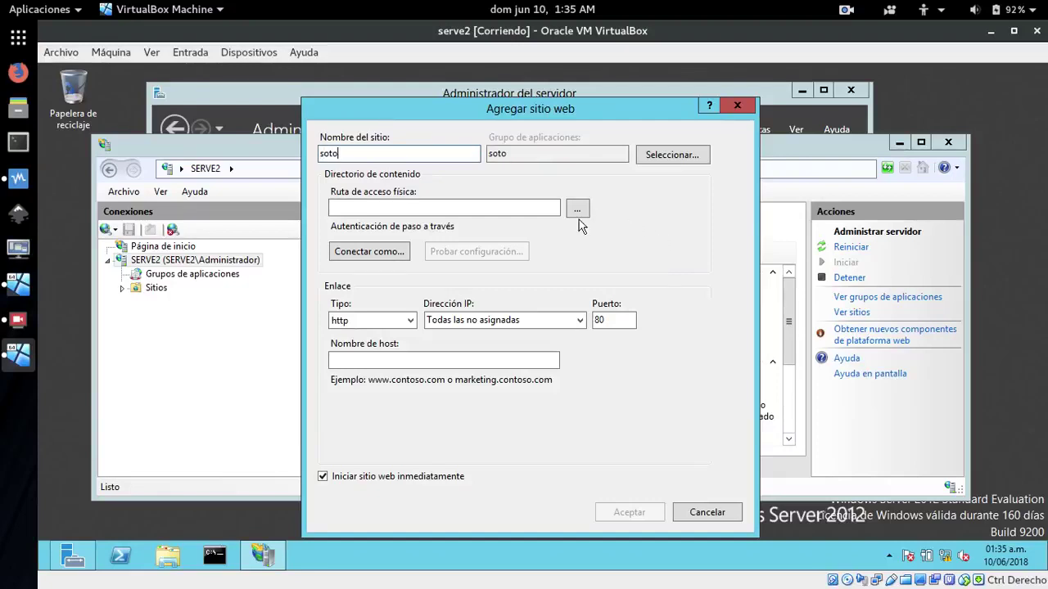
Browse to C:\inetpub\wwwroot in File Explorer and delete the site-dextre folder
click(168, 556)
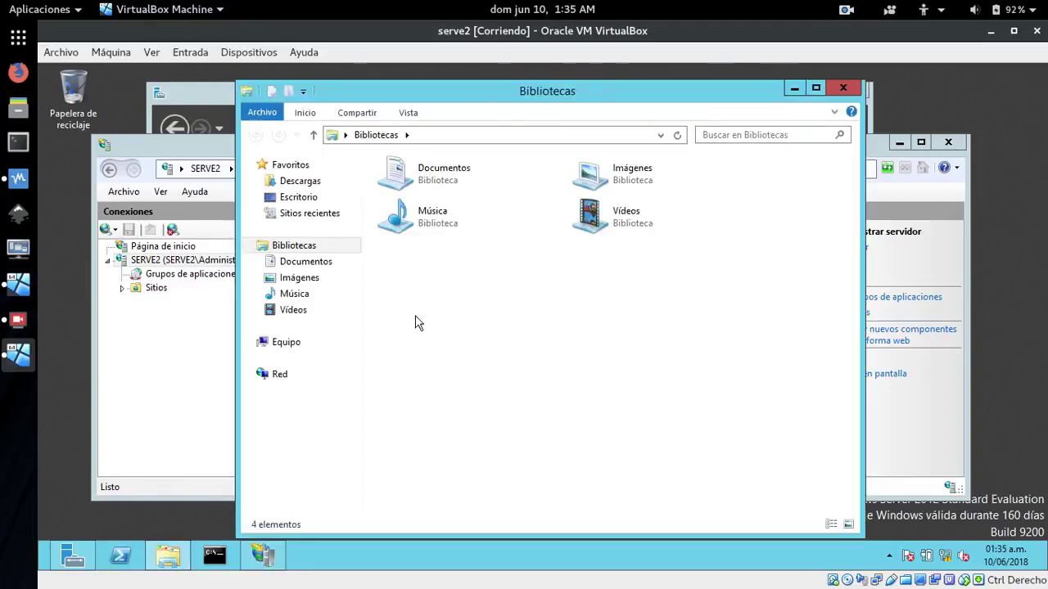
click(291, 344)
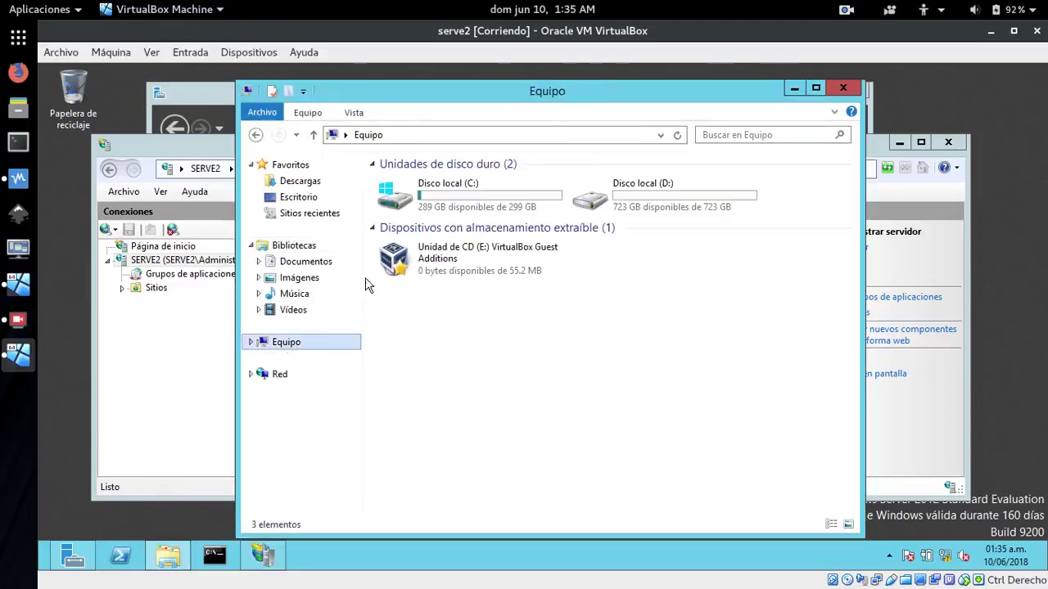
click(449, 212)
double_click(447, 212)
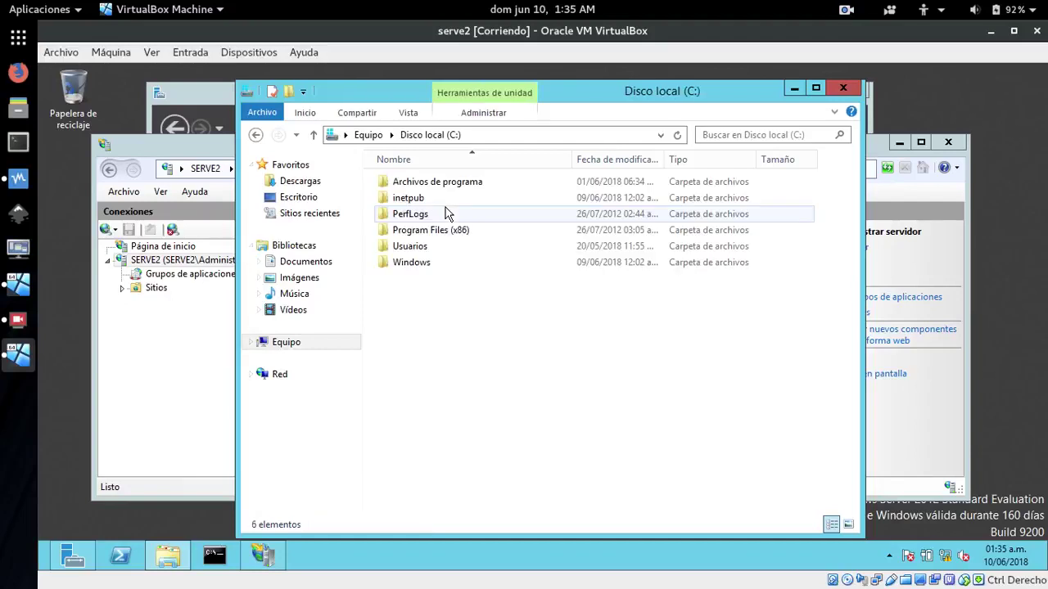
double_click(405, 199)
double_click(412, 246)
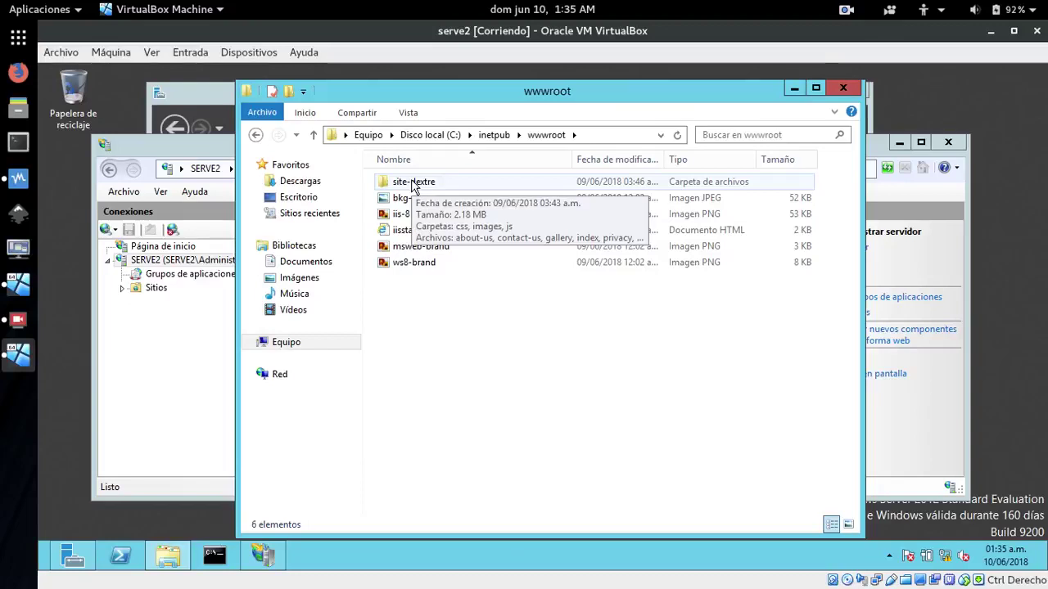
right_click(412, 187)
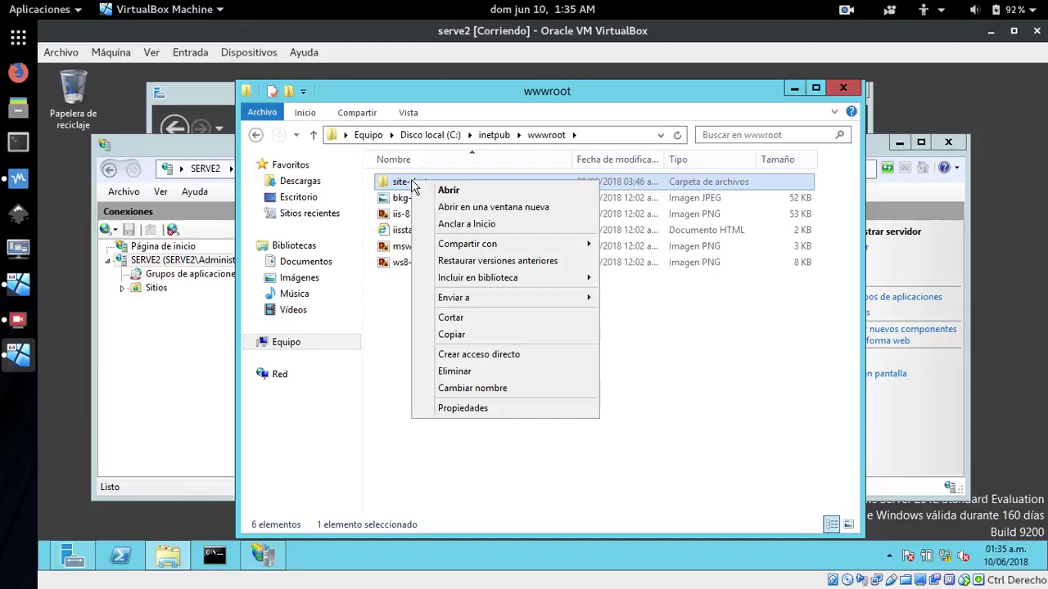
click(472, 371)
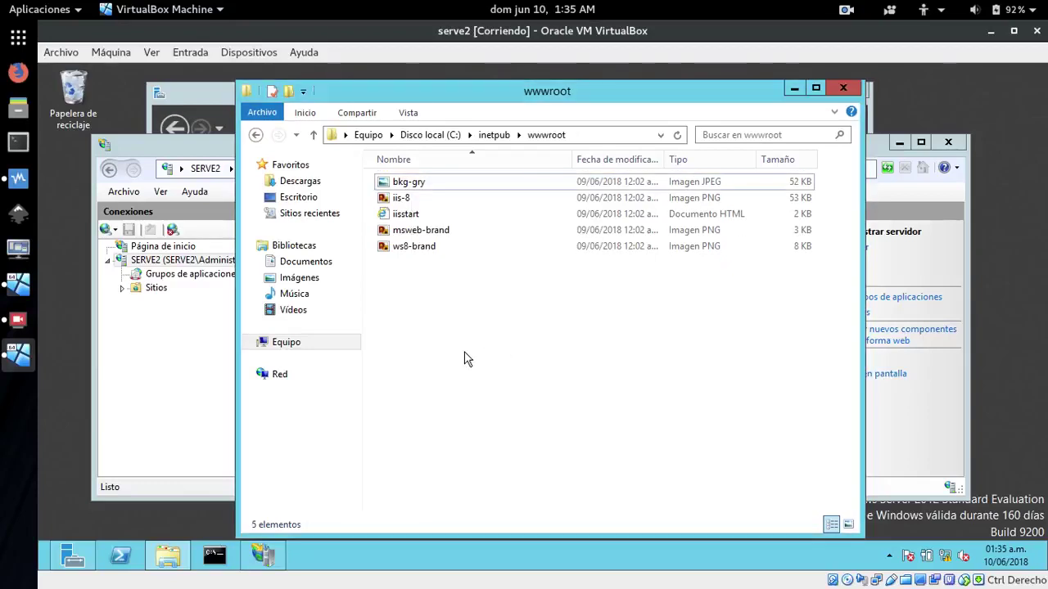
Copy the site-soto folder from the VBOXSVR compartir network share
click(278, 375)
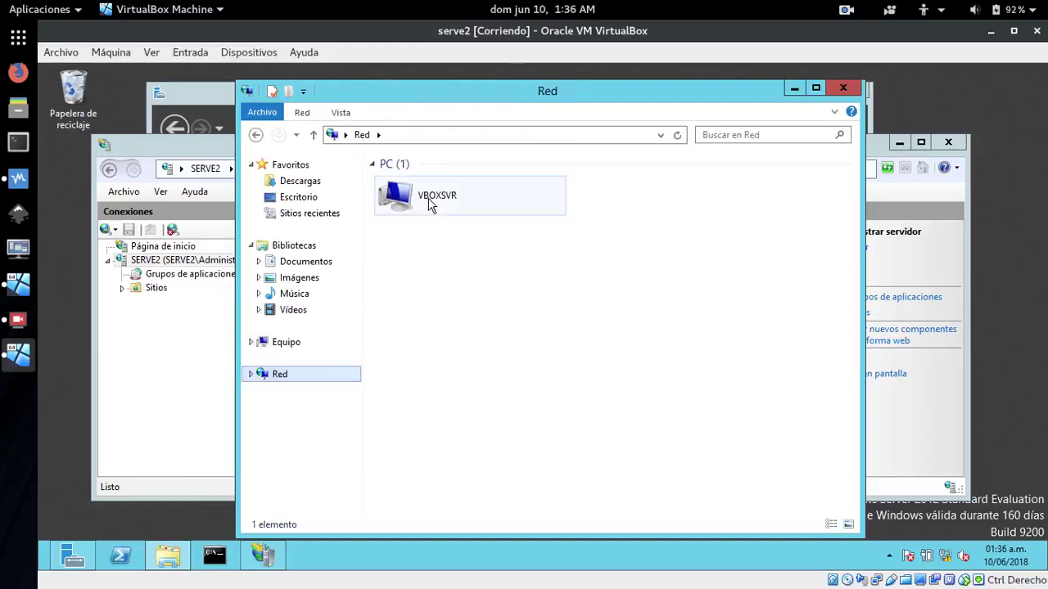
double_click(429, 203)
double_click(430, 196)
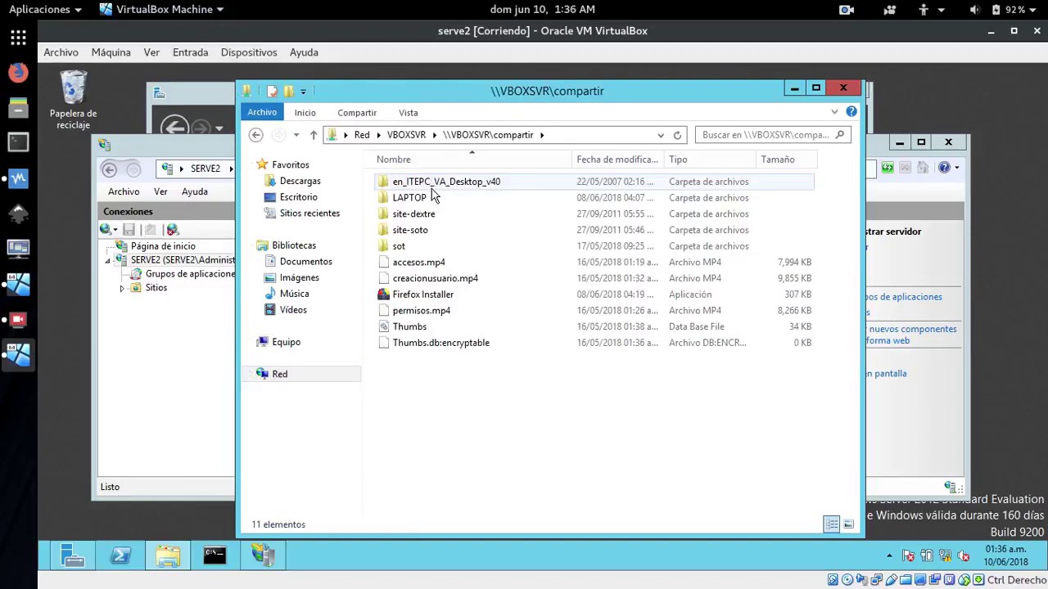
click(409, 234)
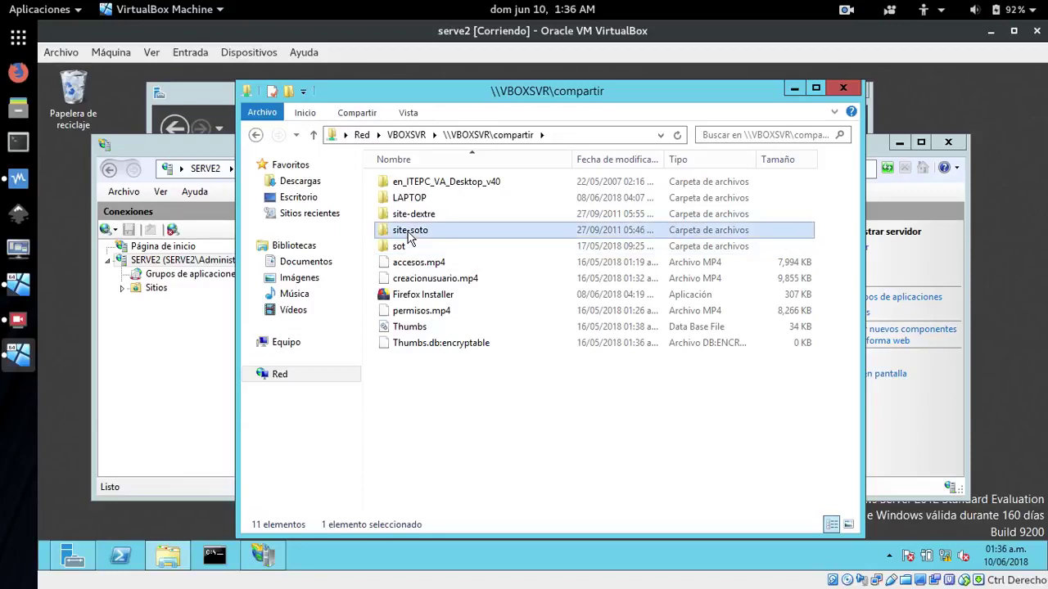
right_click(409, 236)
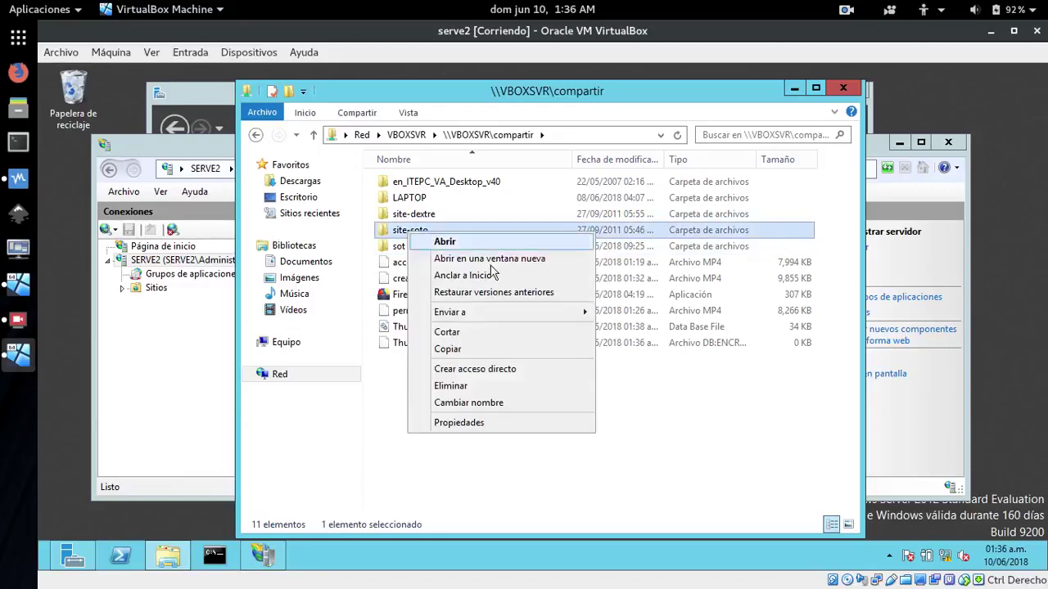
click(442, 348)
Paste site-soto into C:\inetpub\wwwroot and close File Explorer
click(281, 345)
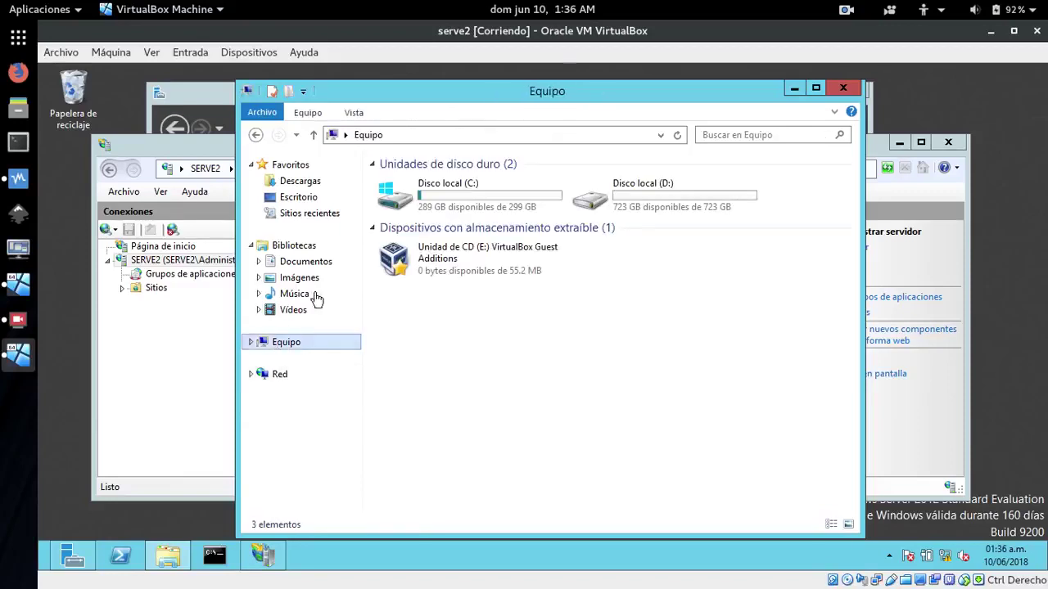
double_click(399, 190)
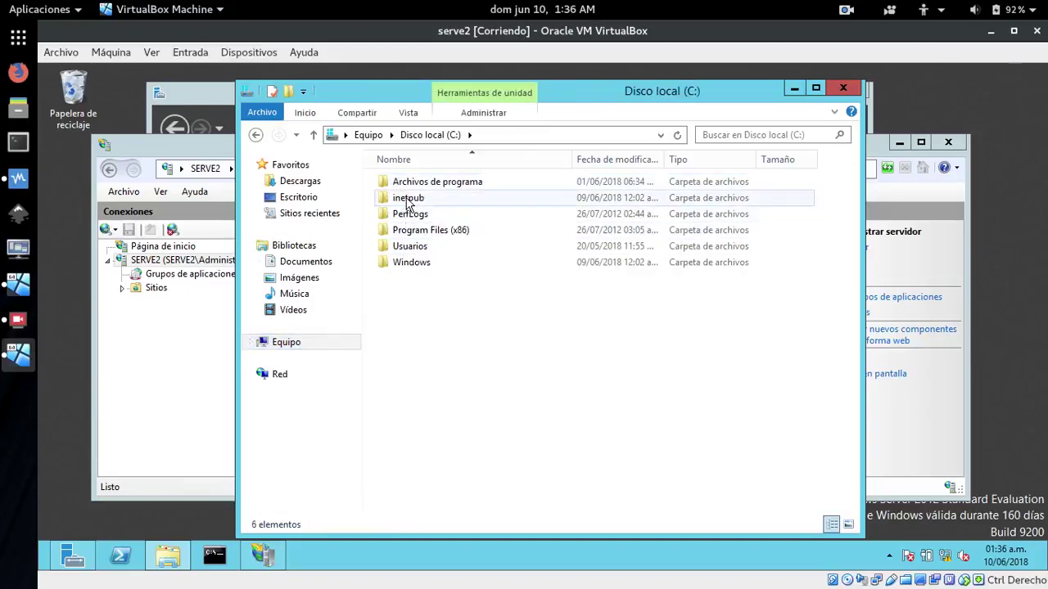
click(406, 203)
double_click(407, 203)
double_click(415, 248)
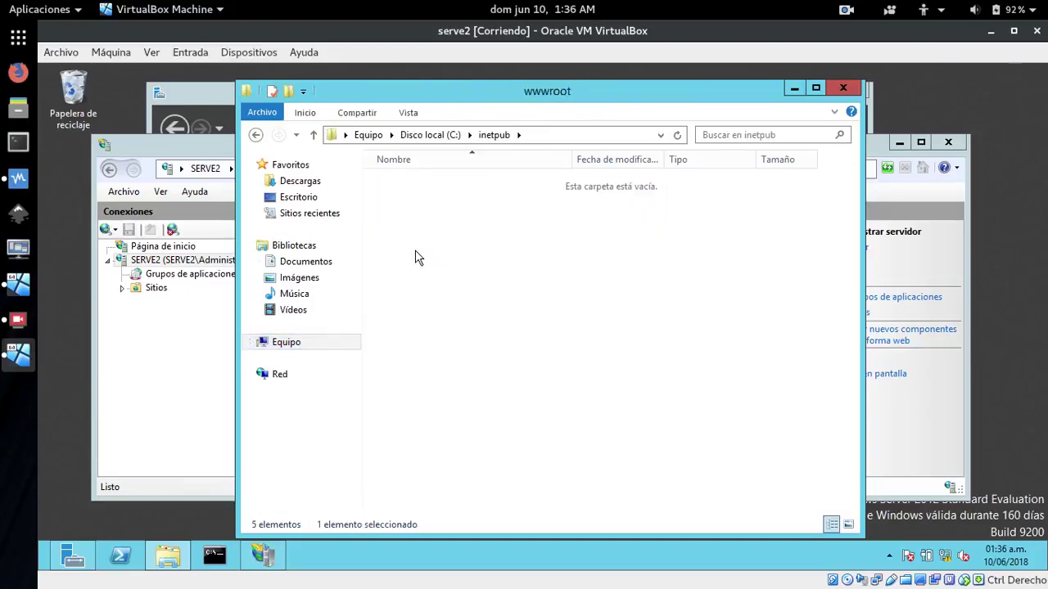
right_click(436, 300)
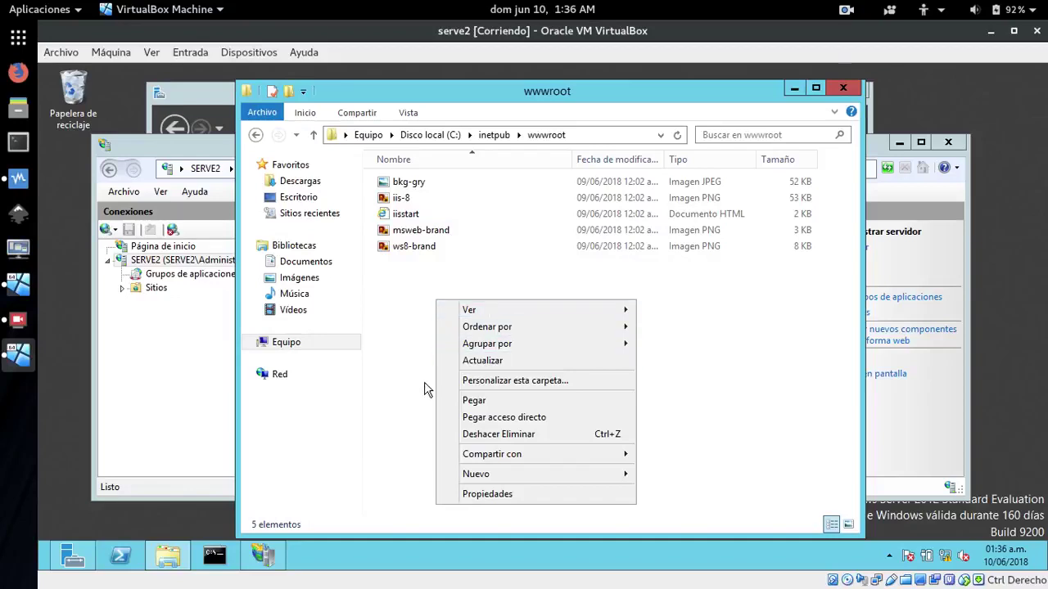
click(474, 401)
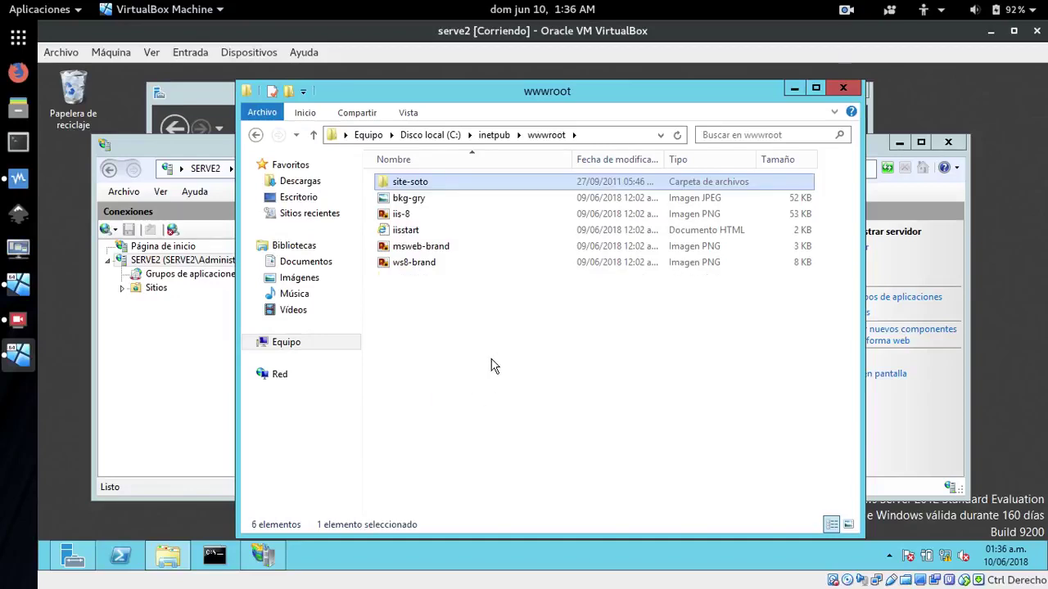
click(461, 346)
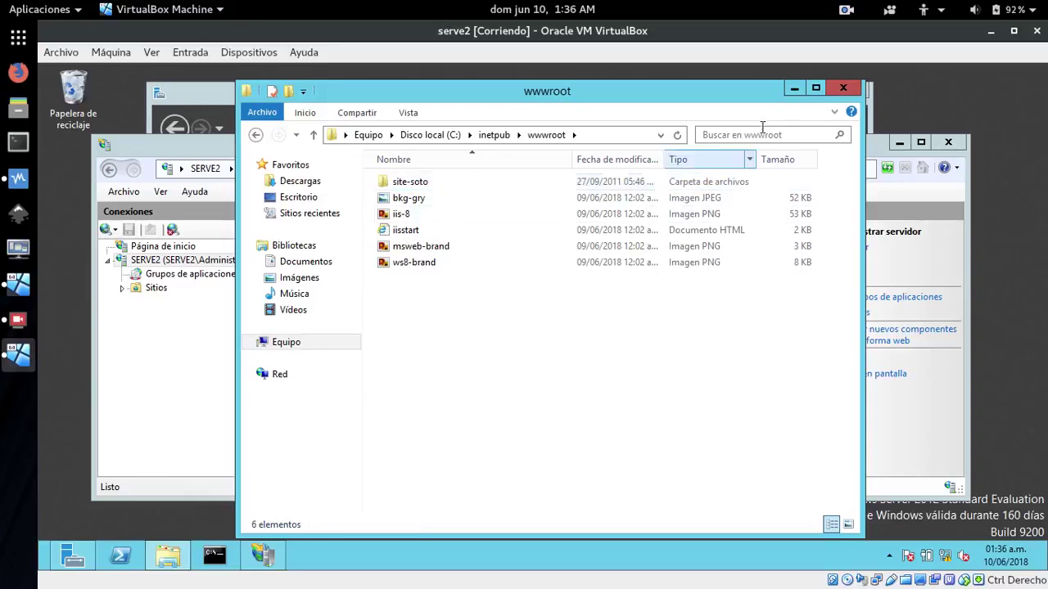
click(843, 88)
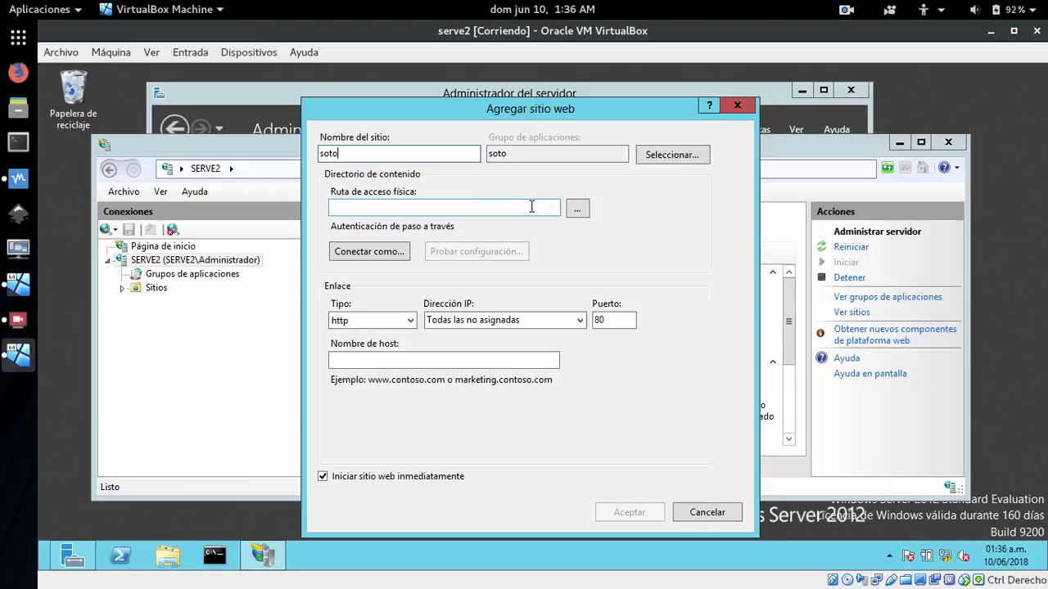
Set the soto site's physical path to C:\inetpub\wwwroot\site-soto
click(577, 209)
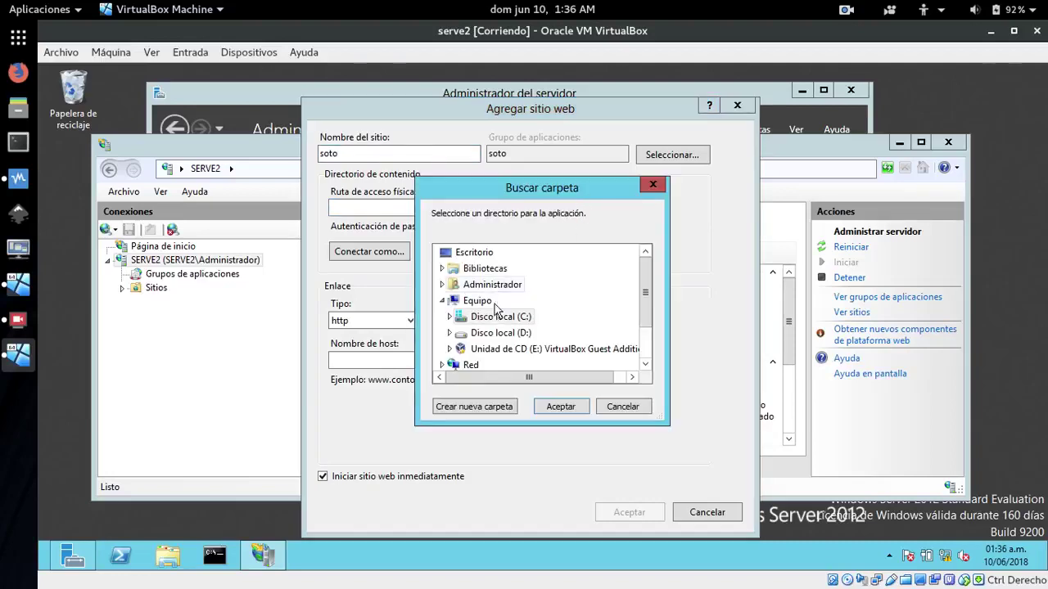
double_click(492, 319)
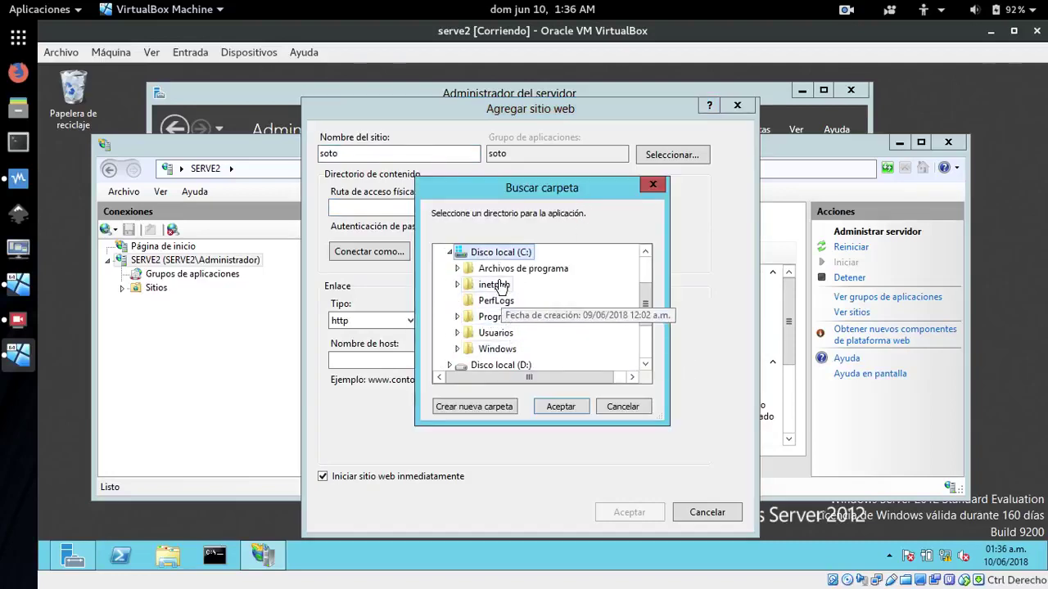
double_click(496, 282)
double_click(505, 349)
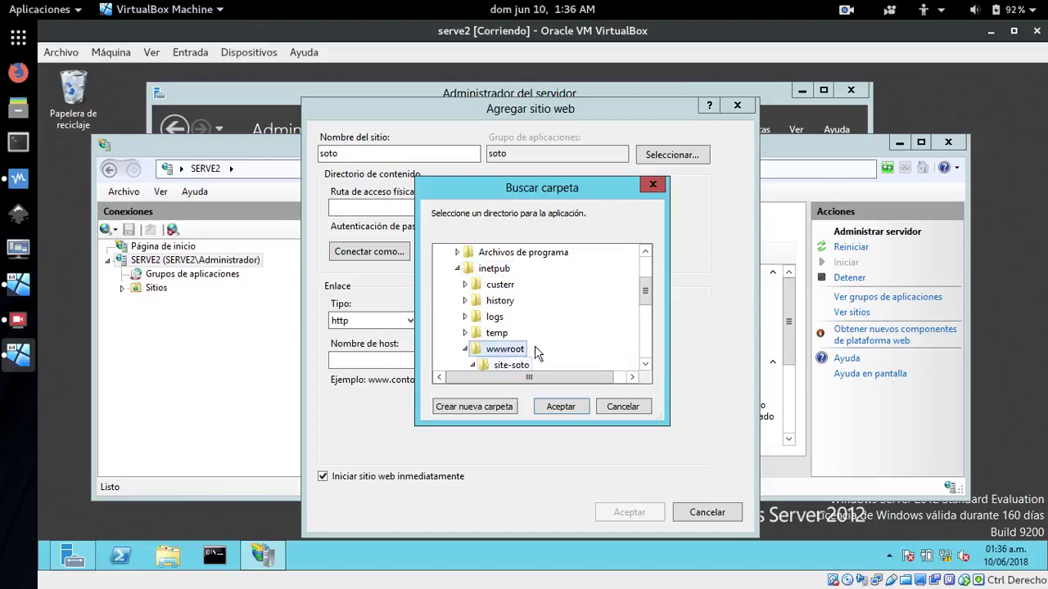
click(645, 367)
click(645, 367)
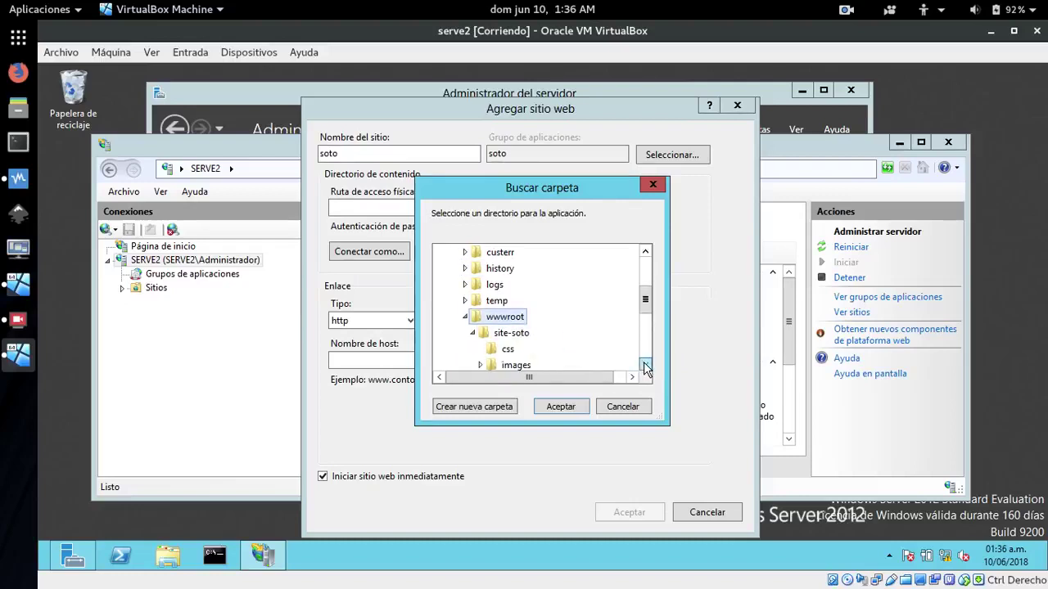
click(645, 367)
click(522, 321)
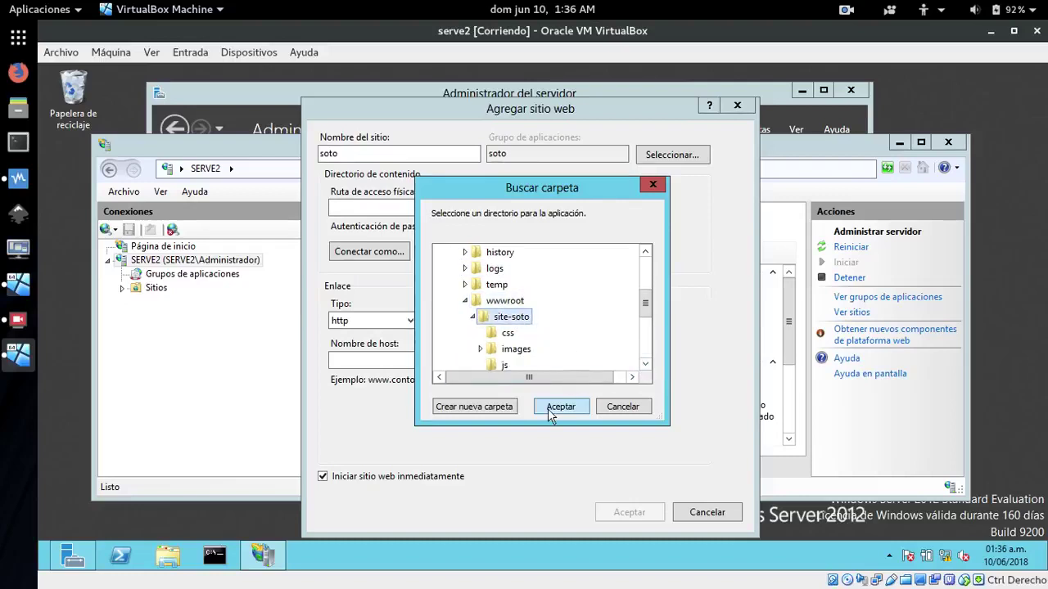
click(547, 408)
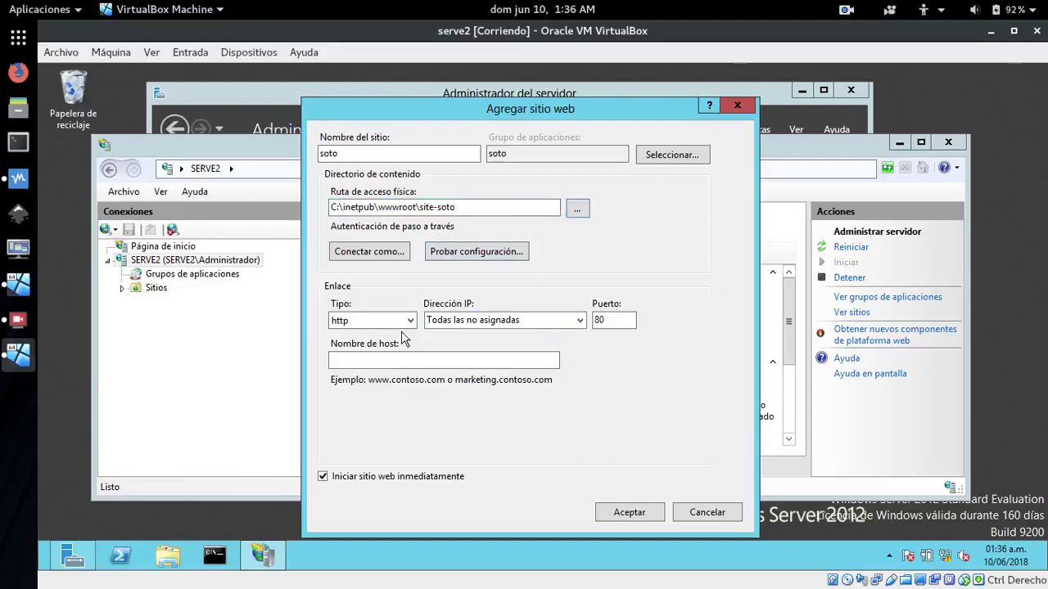
click(579, 320)
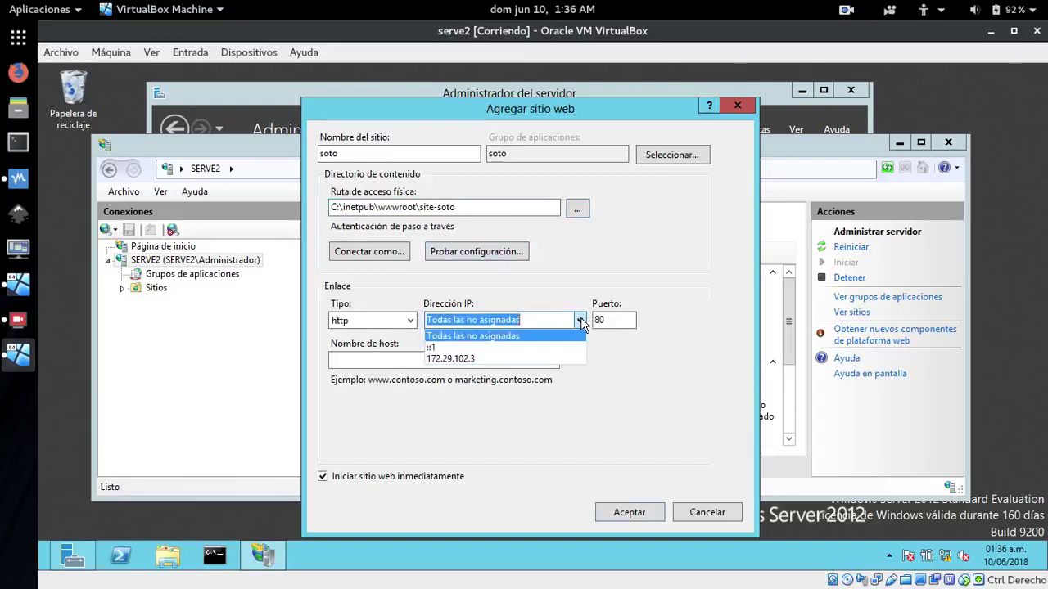
click(452, 360)
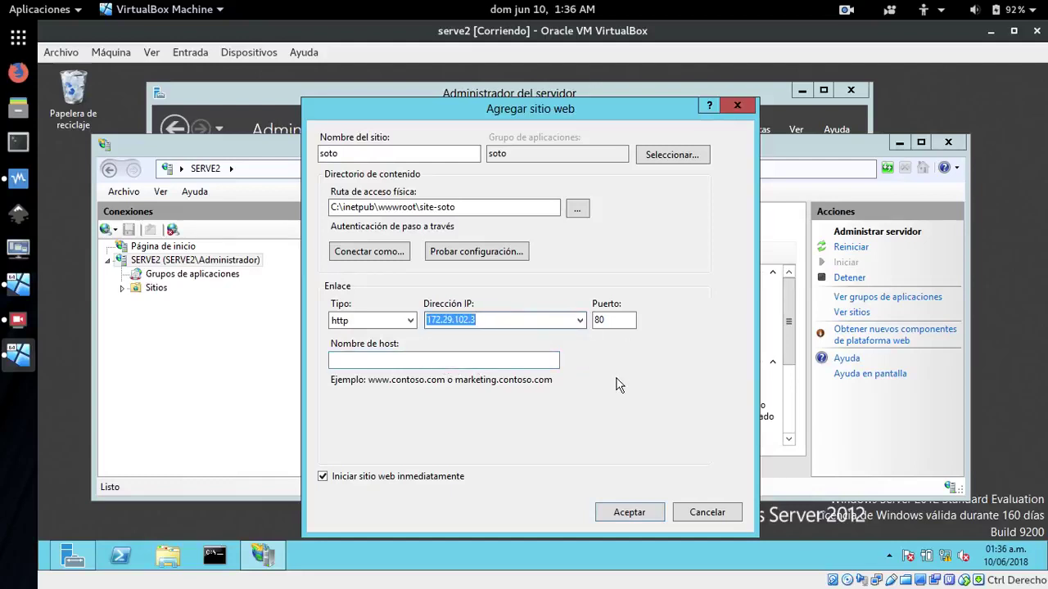
click(486, 361)
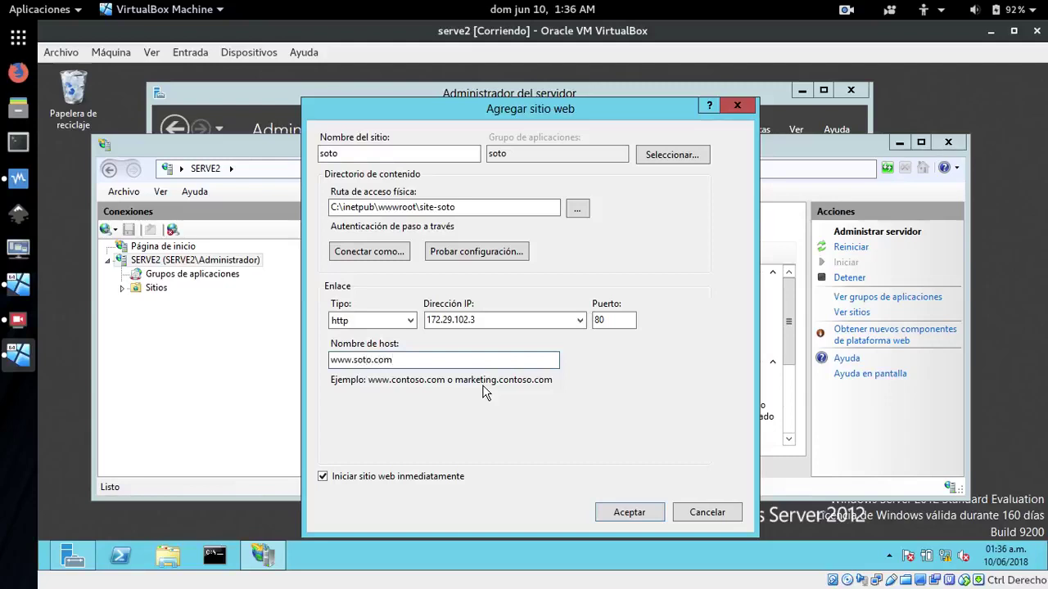
click(629, 512)
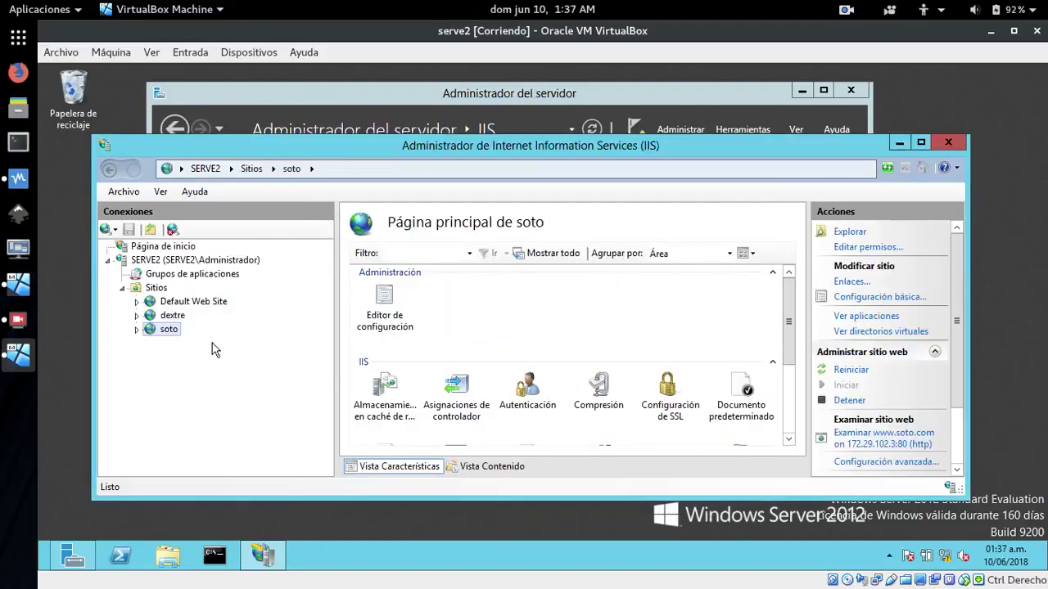
click(150, 319)
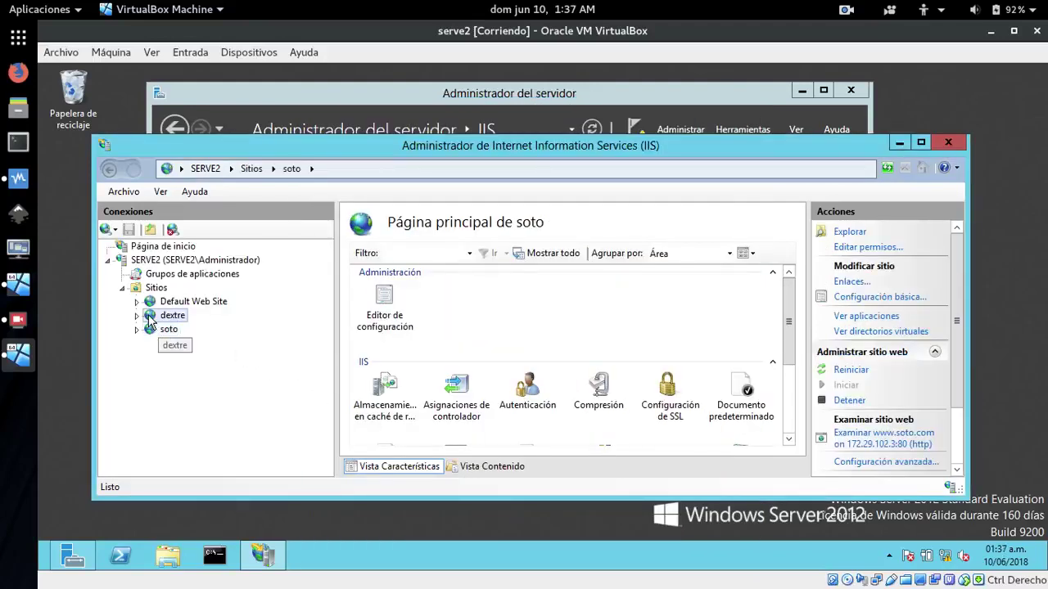
right_click(149, 320)
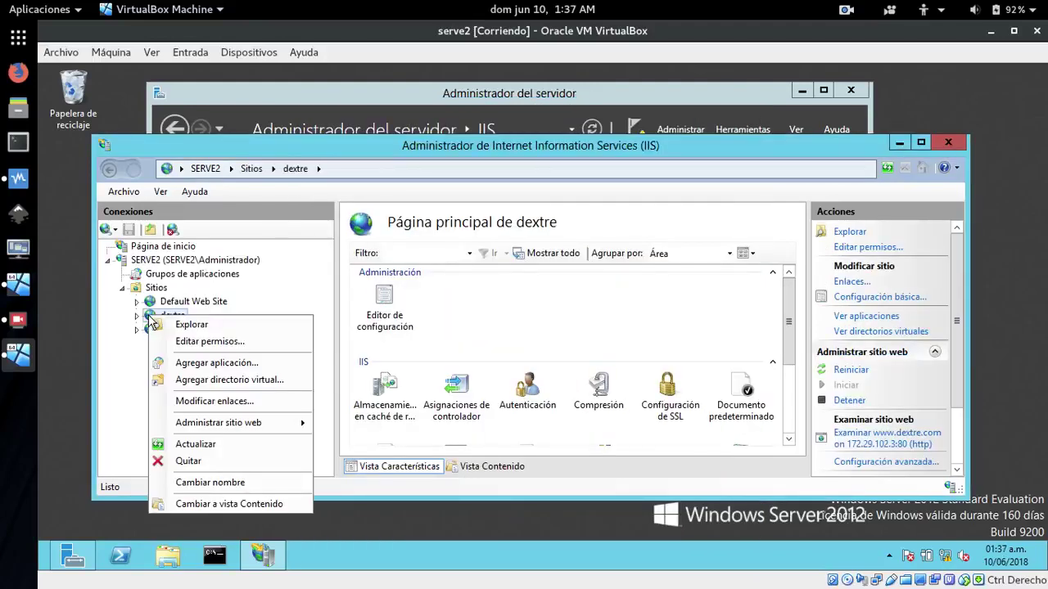
Remove the dextre site and open the soto site's Default Document settings
click(189, 462)
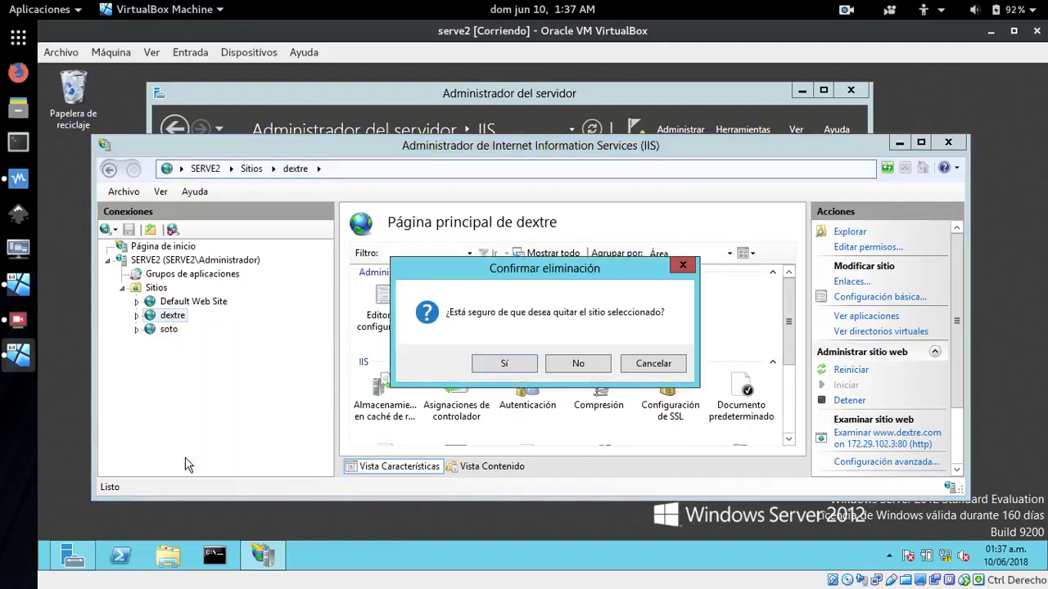
click(505, 366)
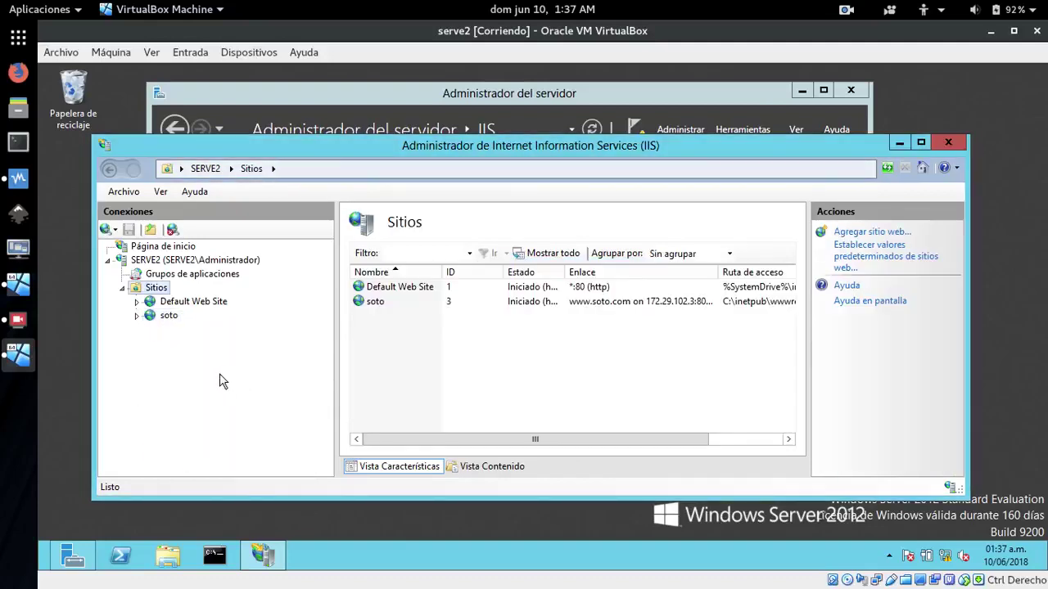
click(156, 318)
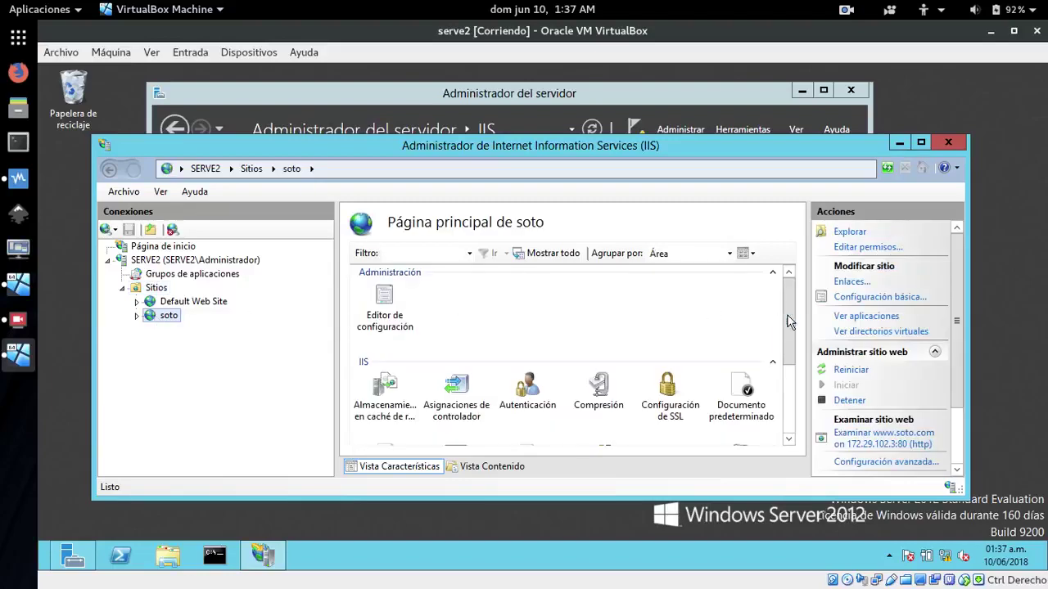
scroll(791, 323, down, 2)
double_click(755, 319)
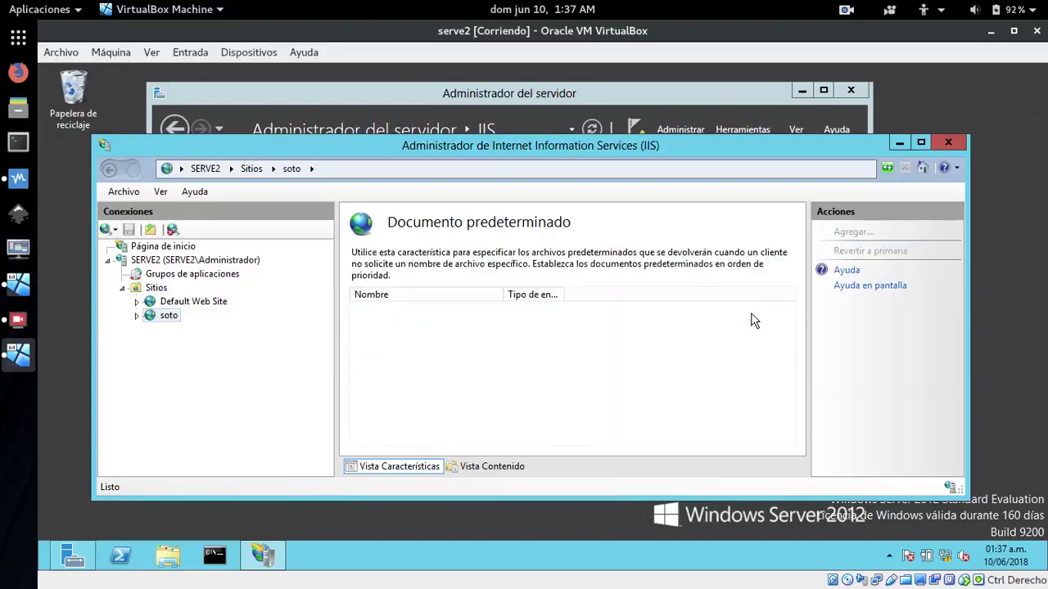
Remove iisstart.htm, index.html and index.htm from soto's default documents
click(376, 369)
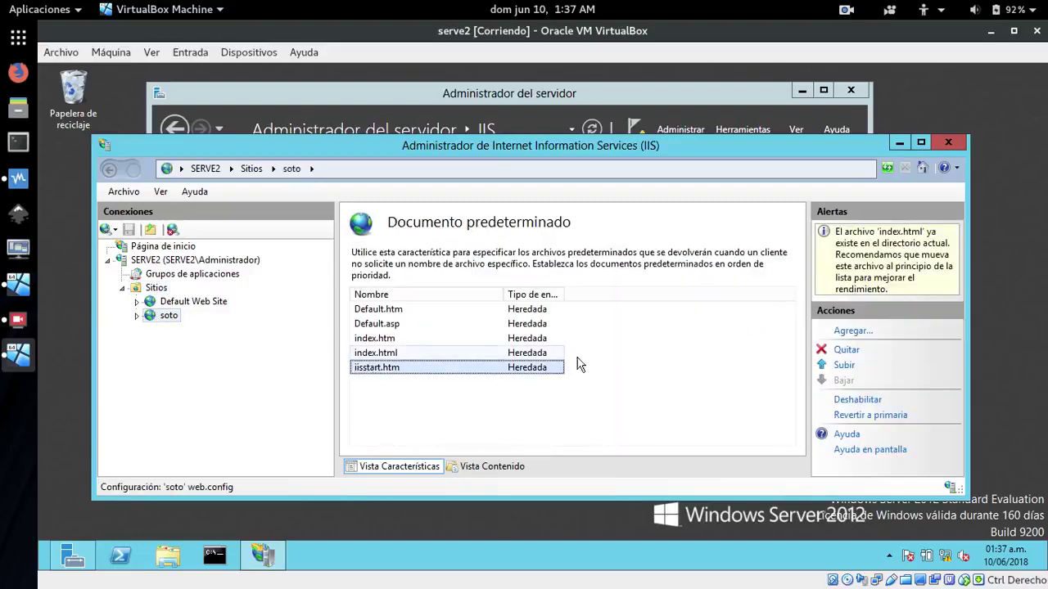
click(844, 350)
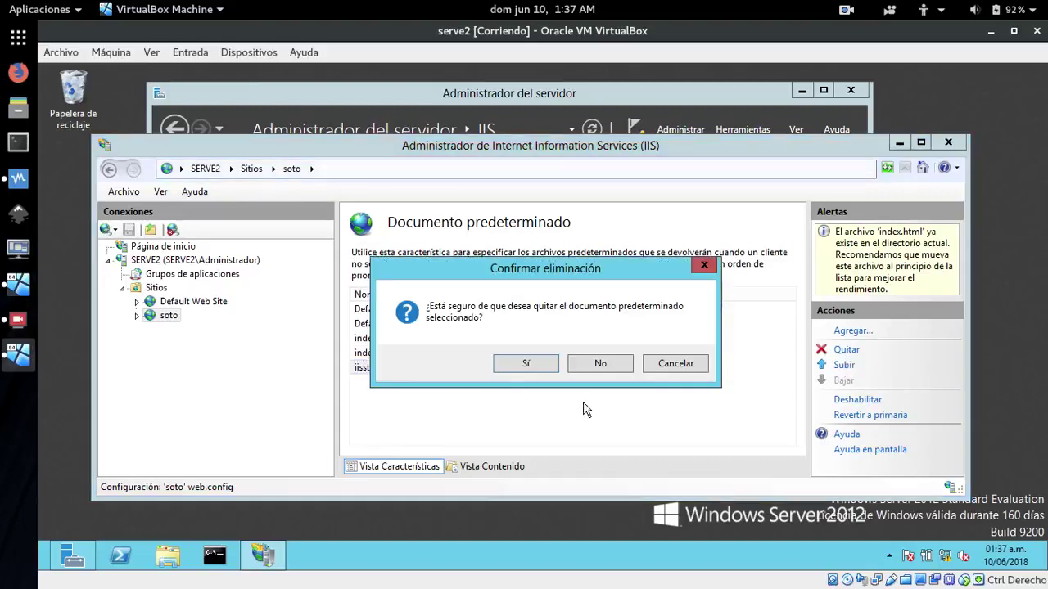
click(526, 367)
click(404, 356)
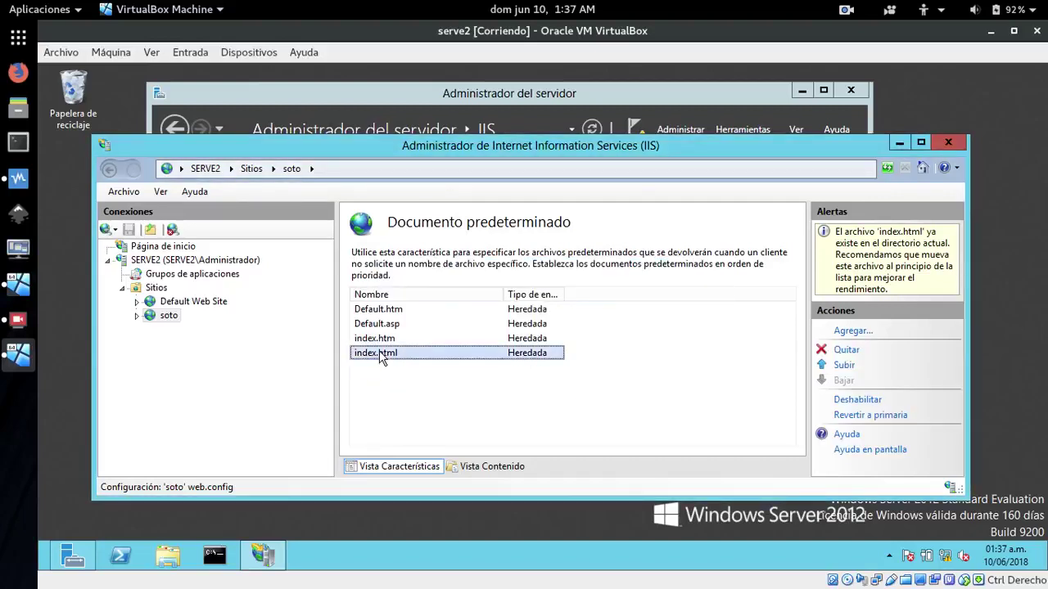
click(846, 349)
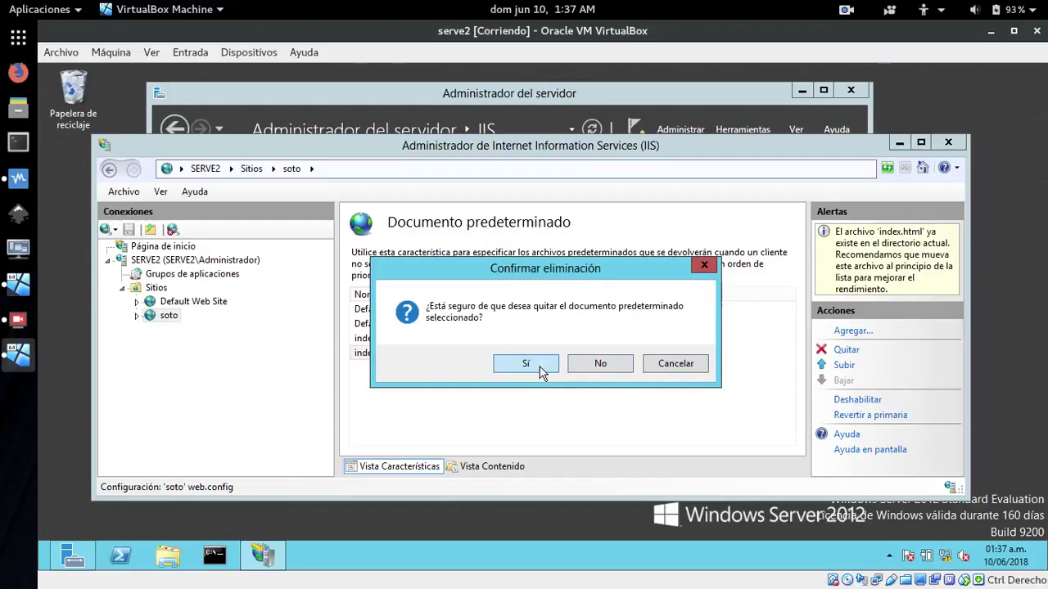
click(528, 366)
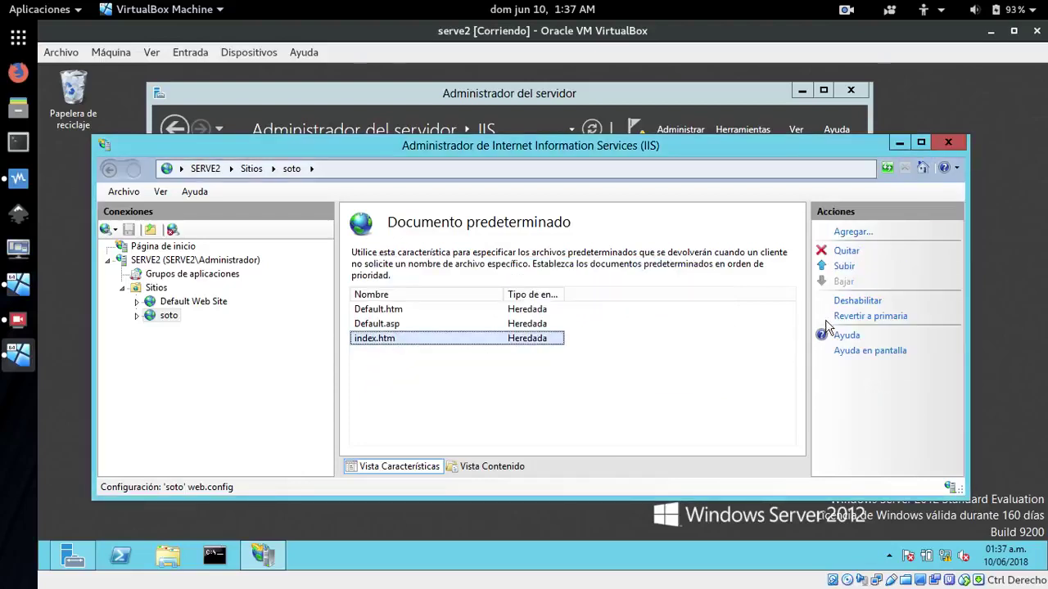
click(843, 252)
click(527, 364)
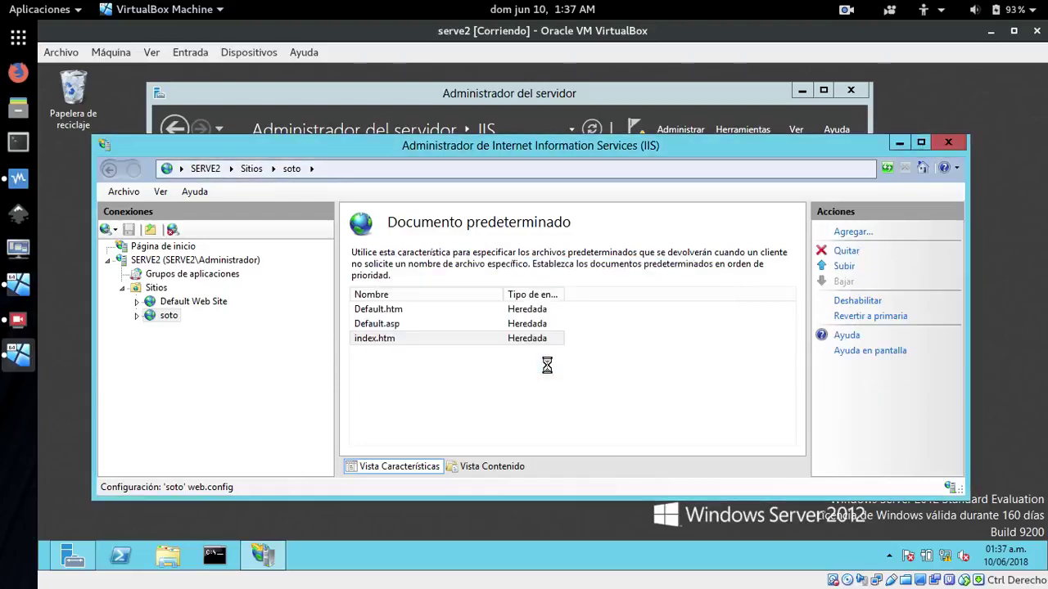
Remove Default.asp and Default.htm, leaving the default document list empty
click(374, 329)
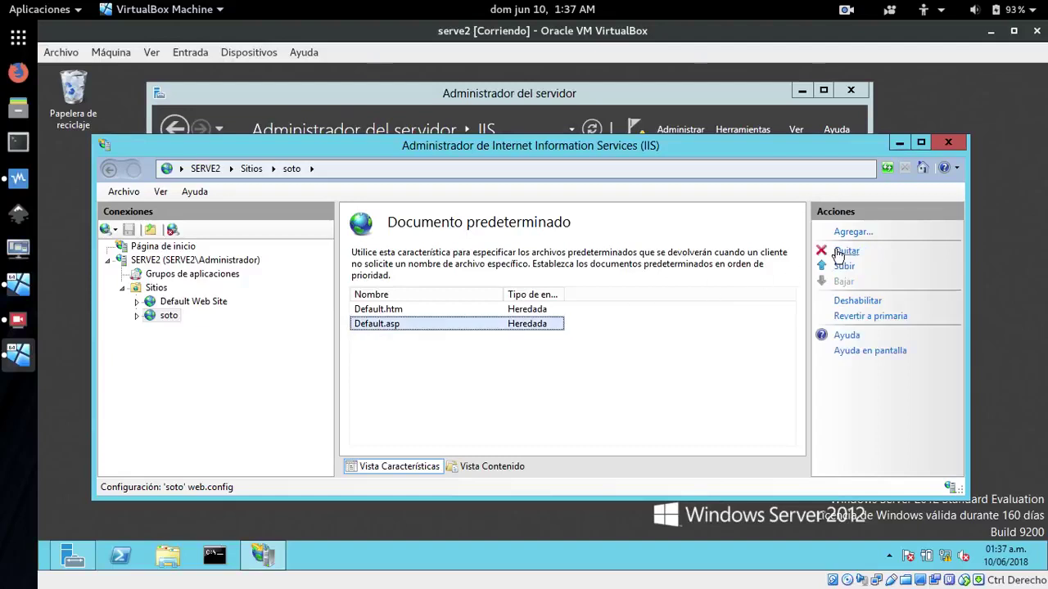
click(844, 252)
click(547, 362)
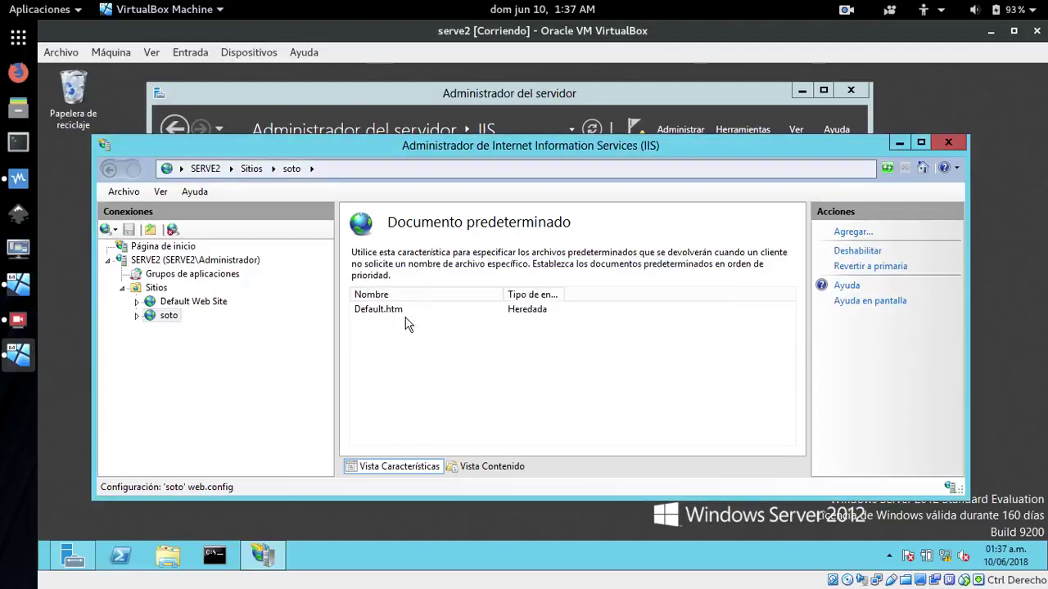
click(391, 311)
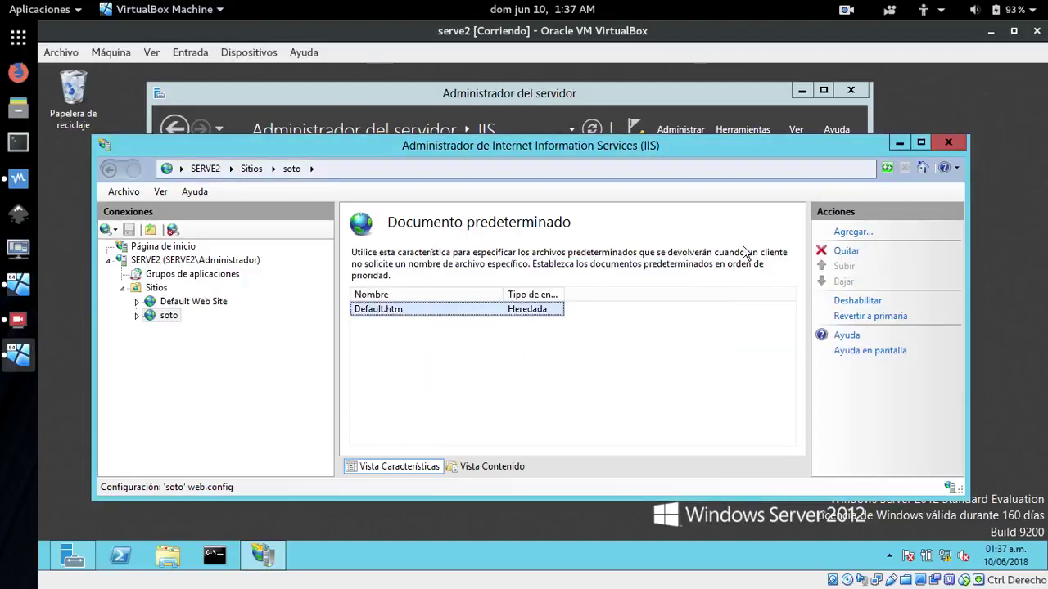
click(848, 254)
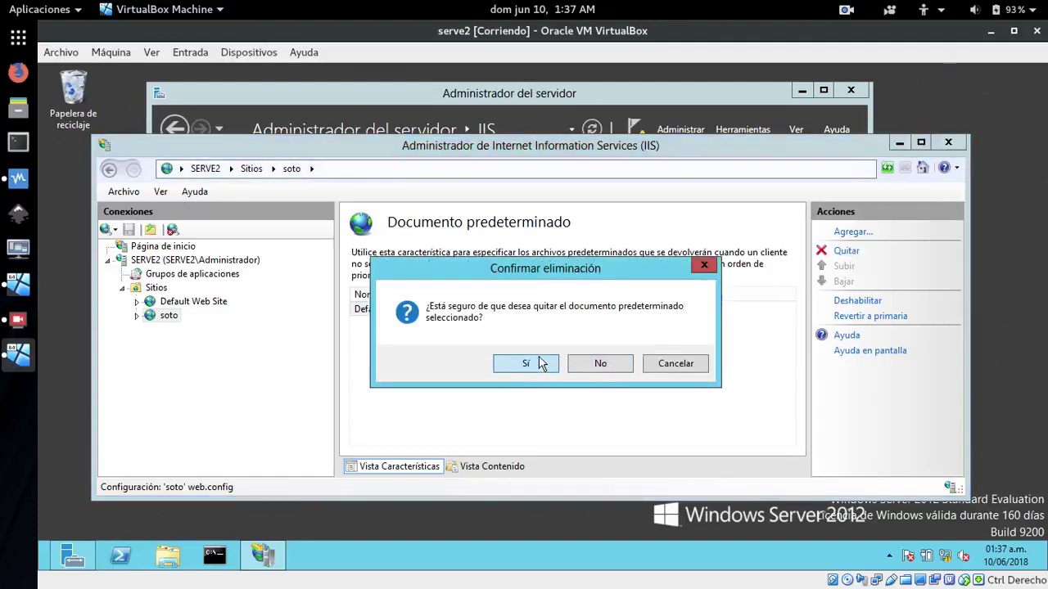
click(539, 362)
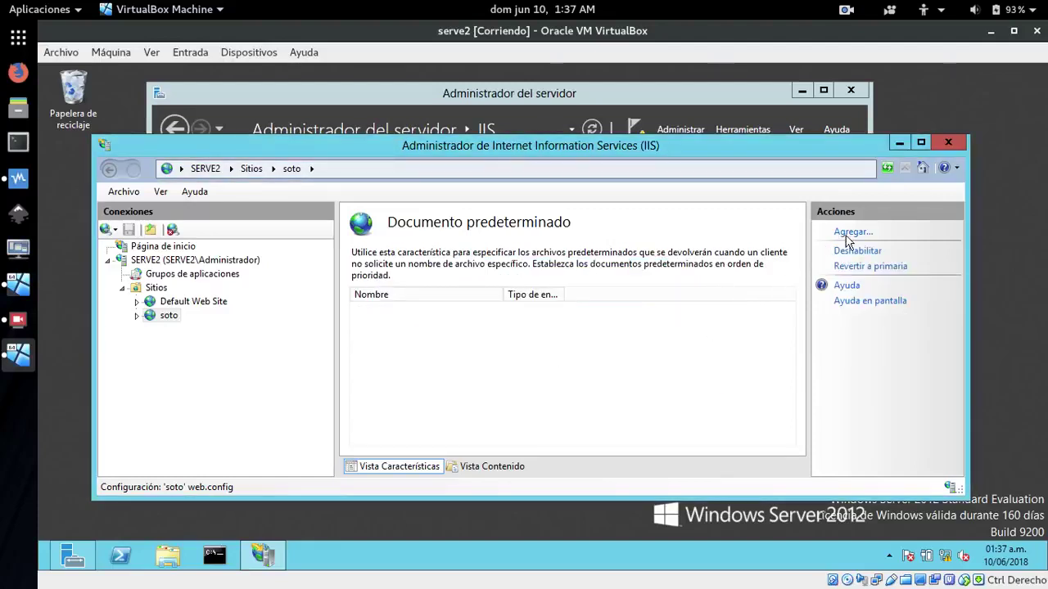
Begin adding a default document, then cancel without entering a name
click(852, 232)
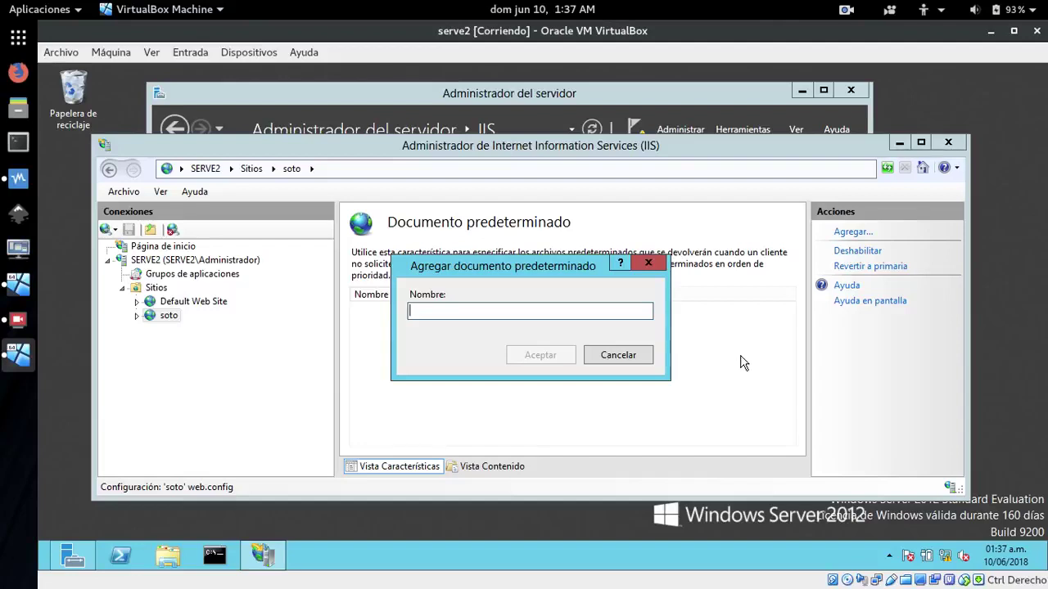
text(index.)
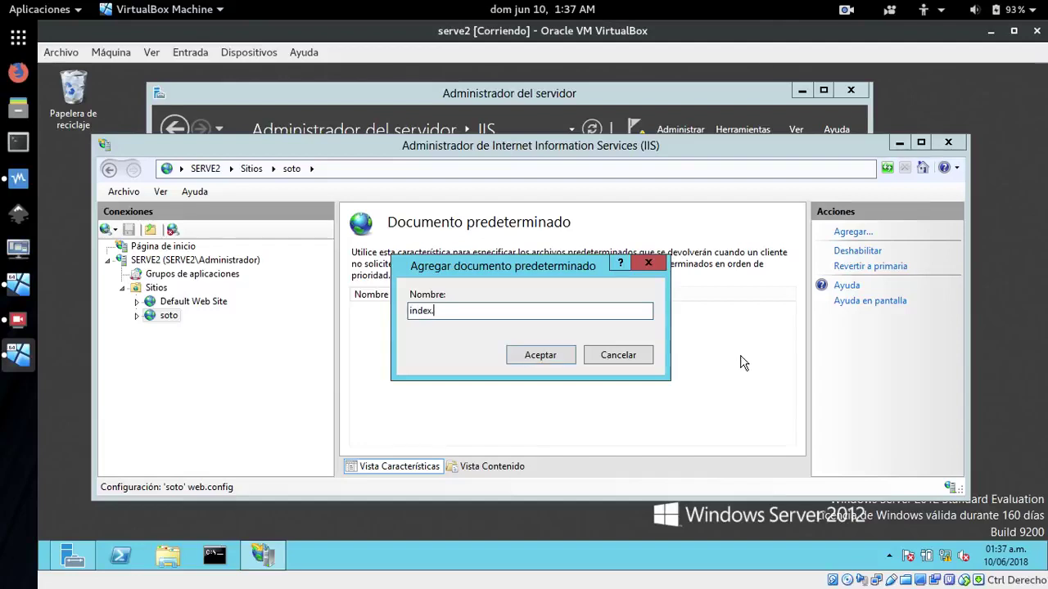
key(BackSpace)
key(BackSpace)
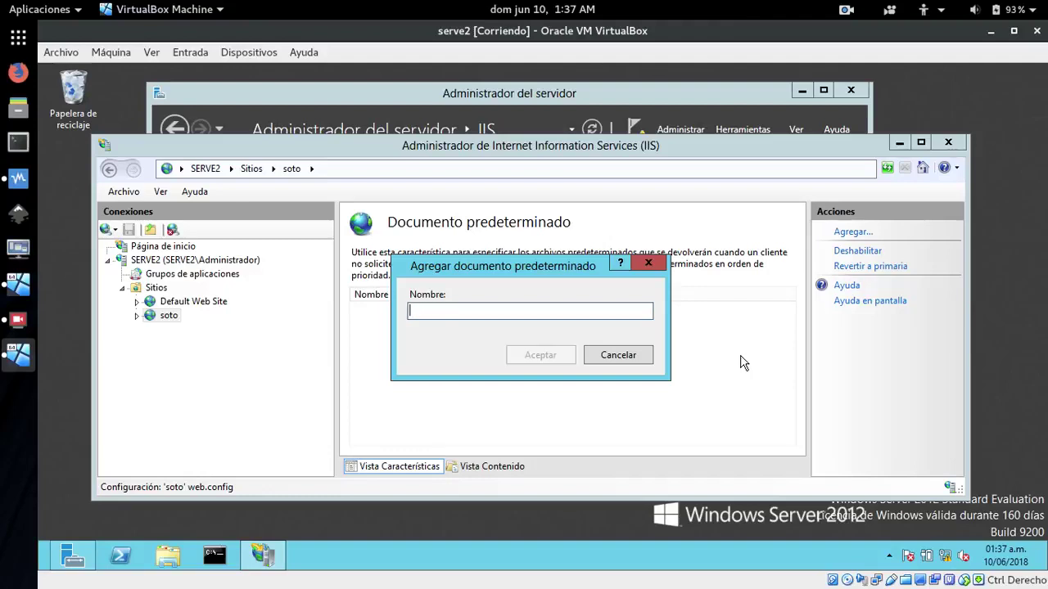
click(619, 355)
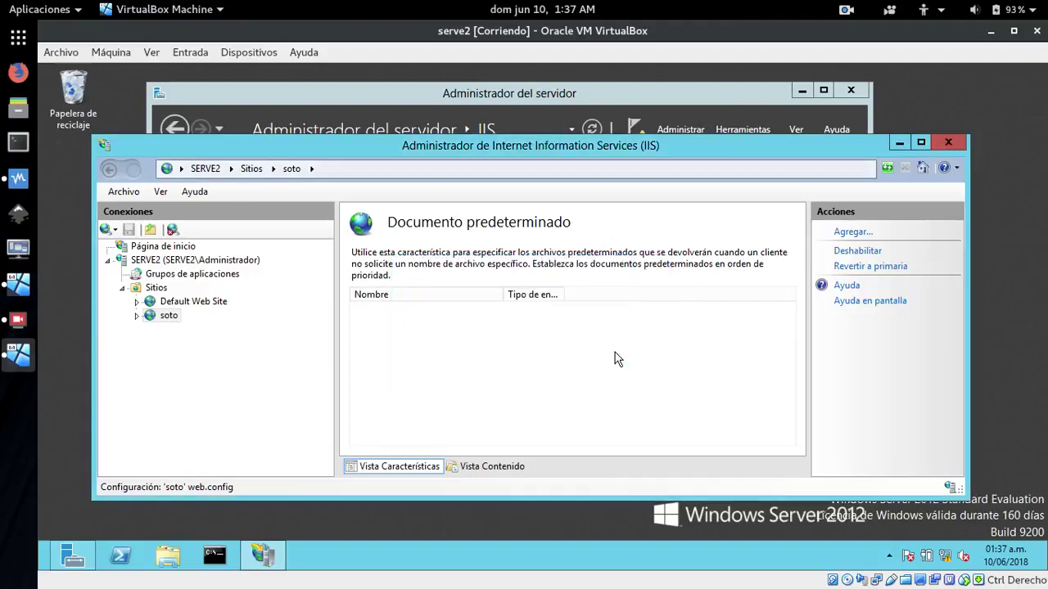
click(169, 558)
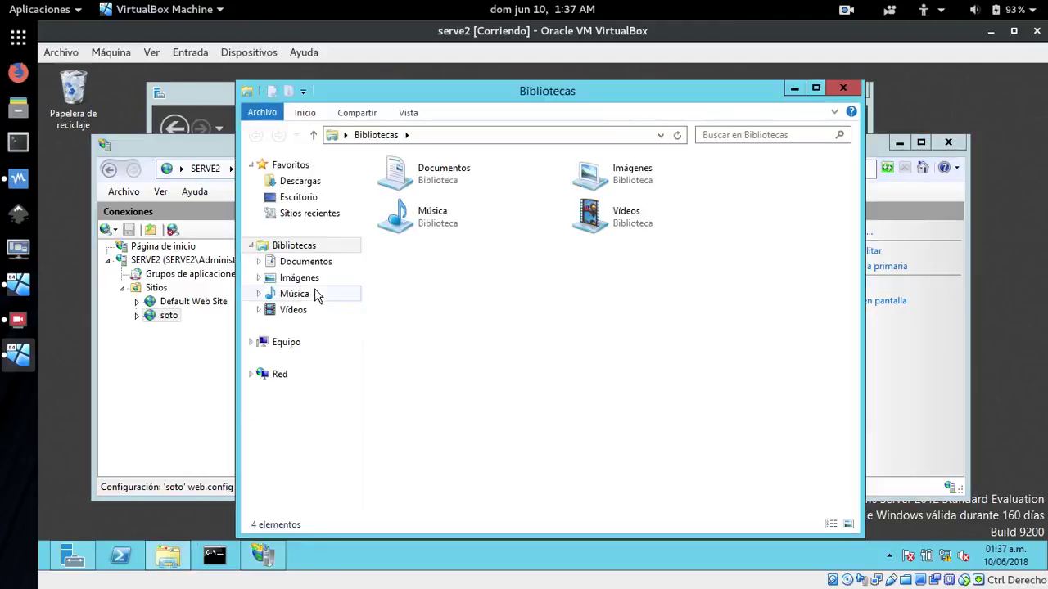
click(295, 350)
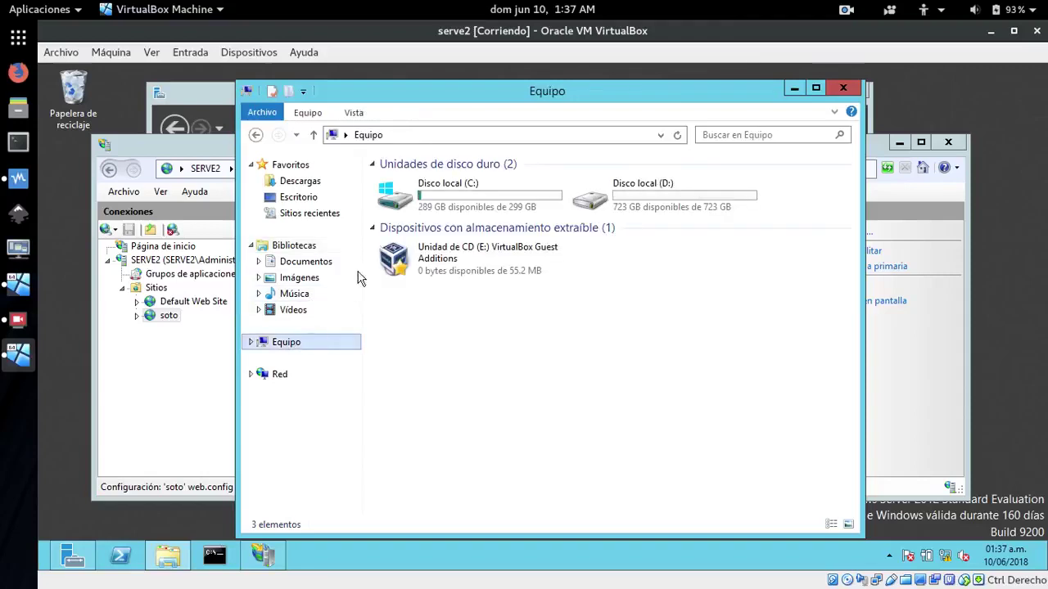
double_click(423, 189)
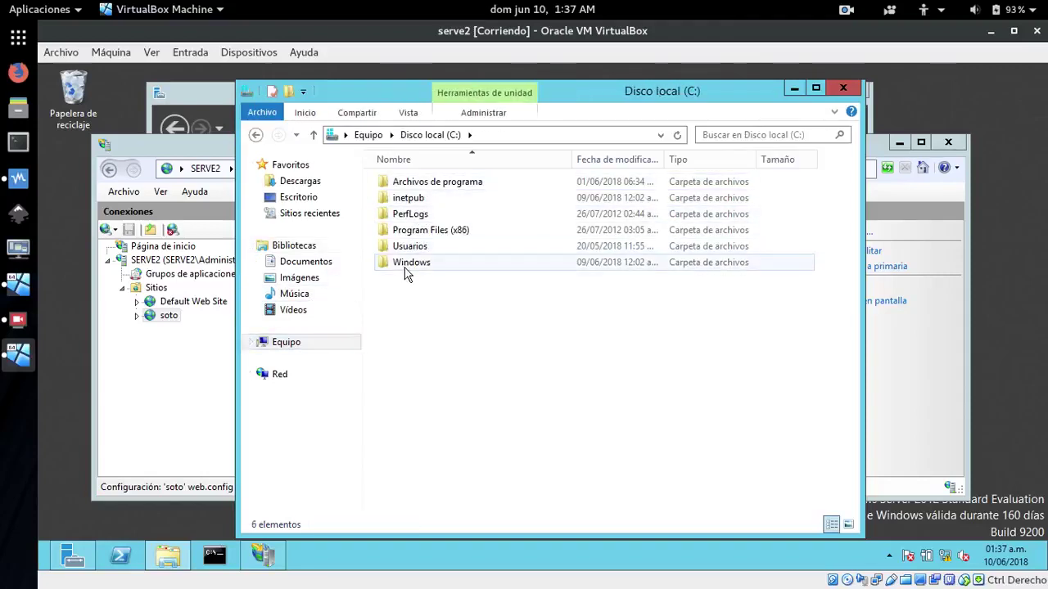
double_click(409, 201)
double_click(401, 245)
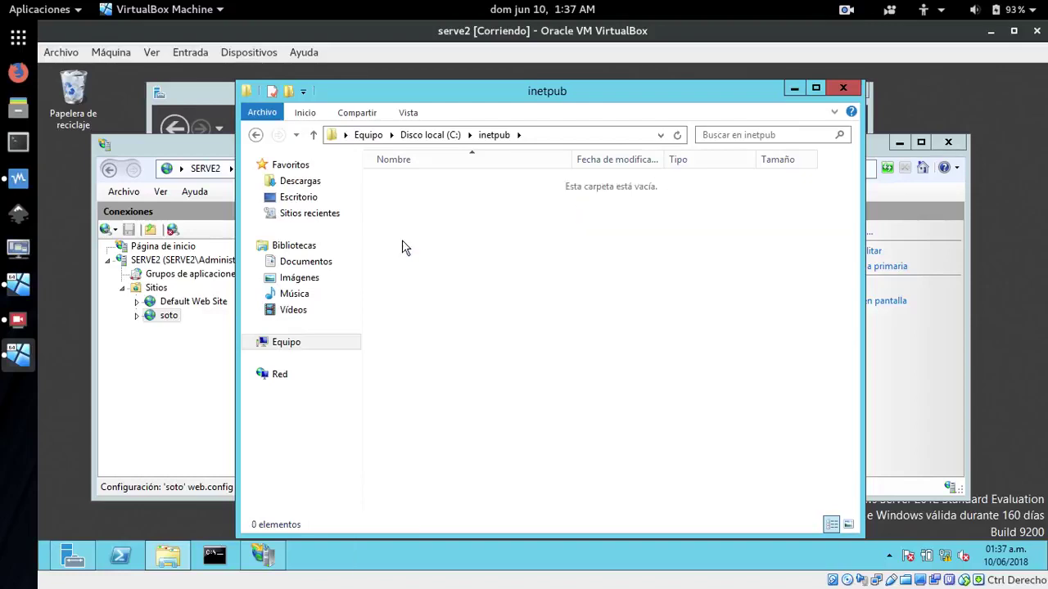
double_click(410, 183)
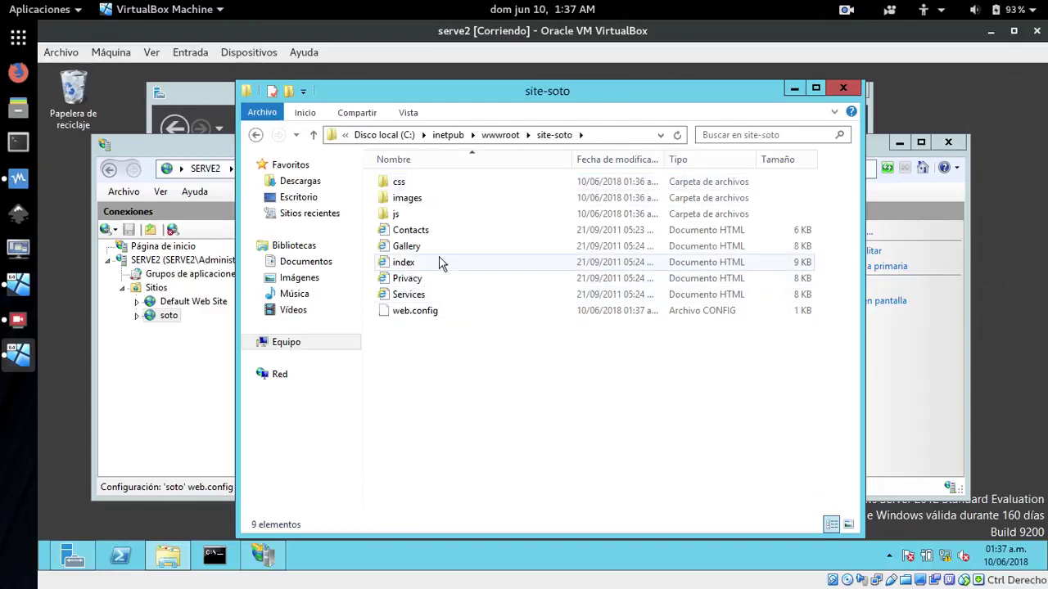
click(841, 88)
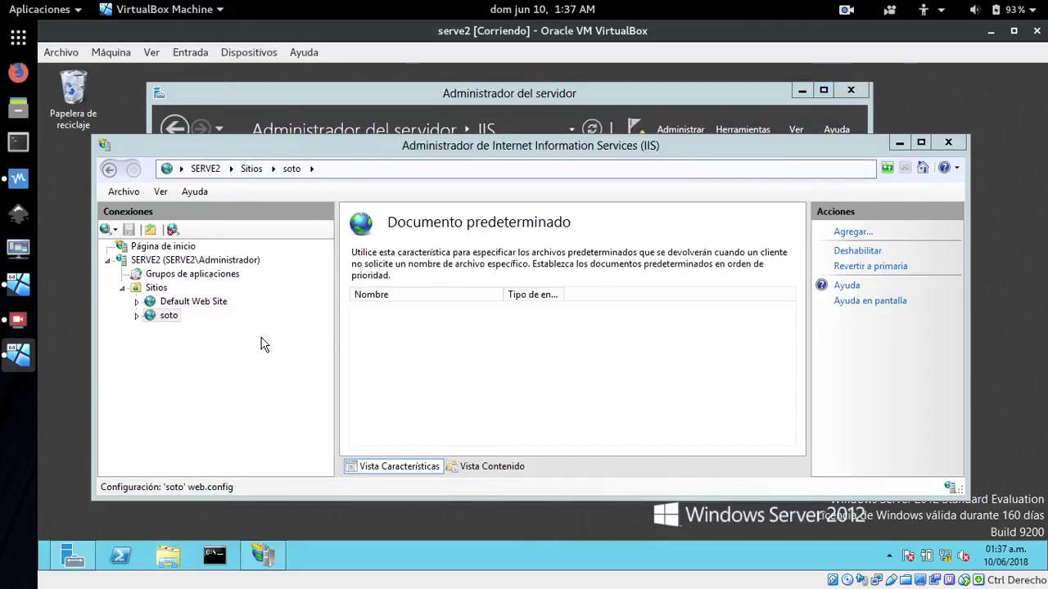
Add index.html as the soto site's default document
click(851, 233)
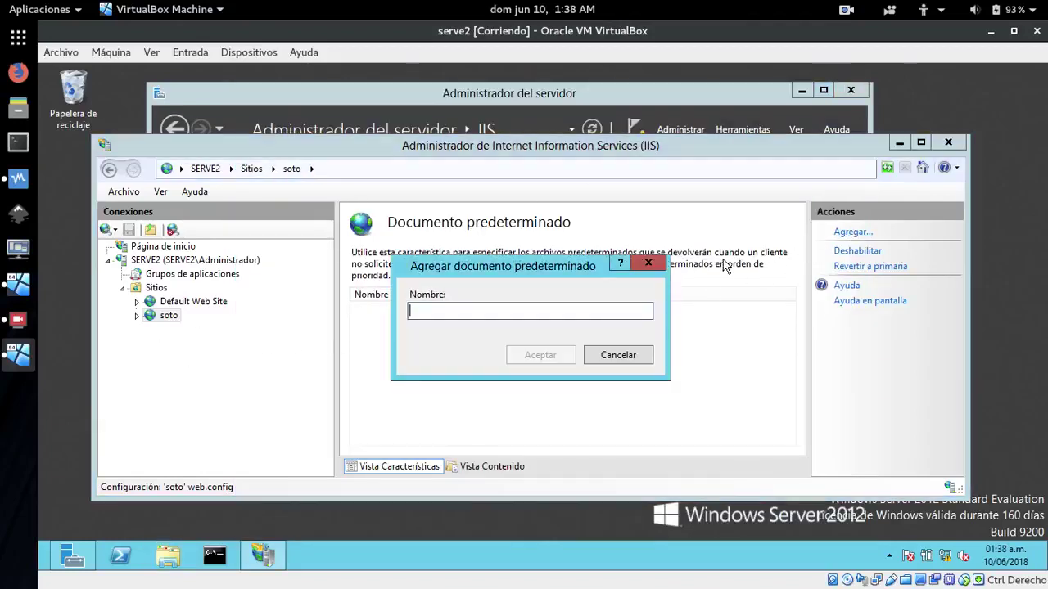
text(index.html)
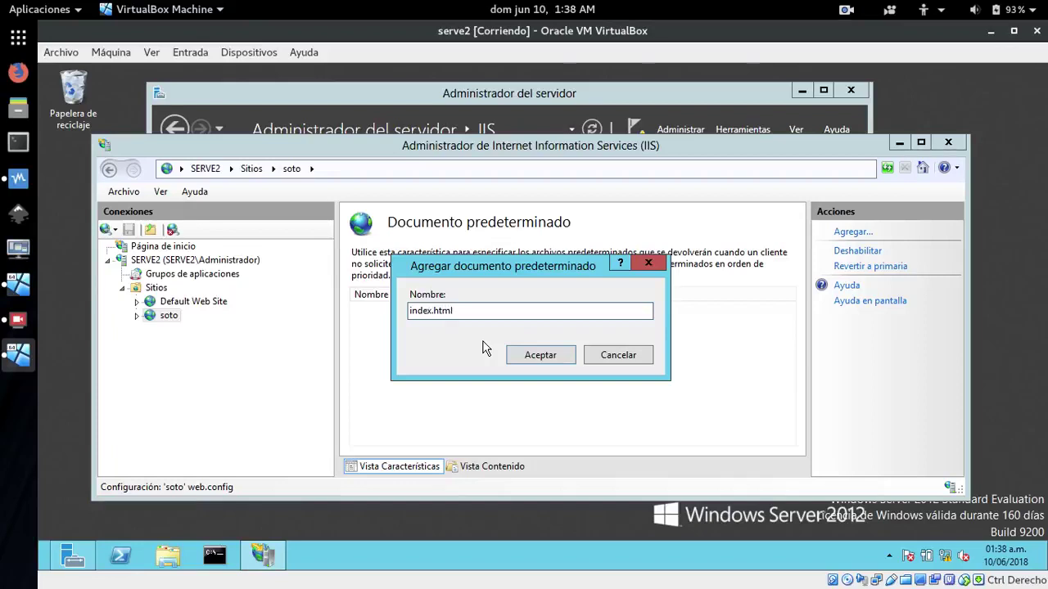
click(542, 357)
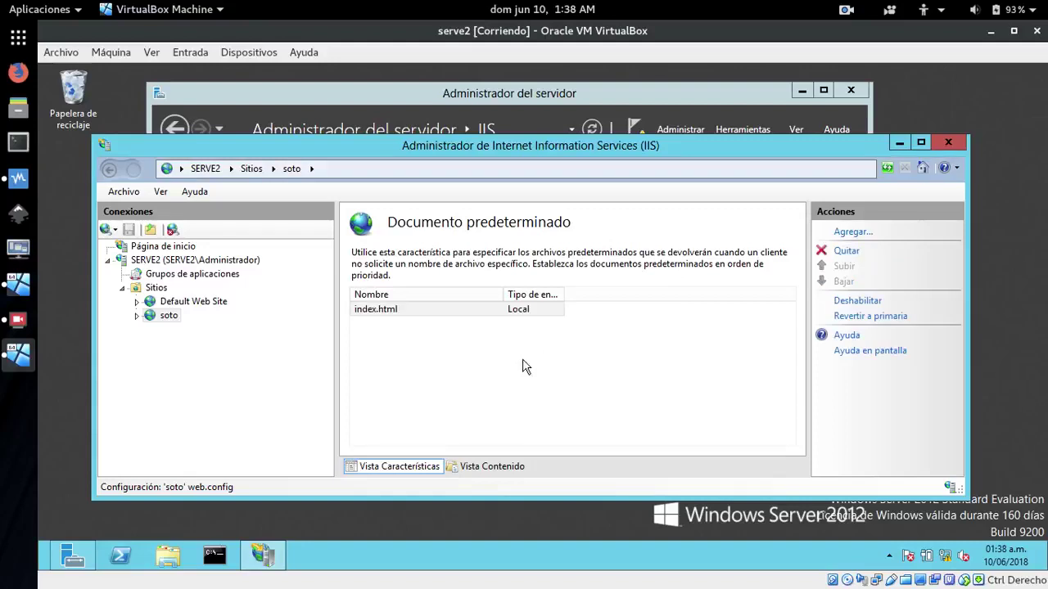
click(528, 374)
Refresh the soto site and restart it from its home page
click(147, 318)
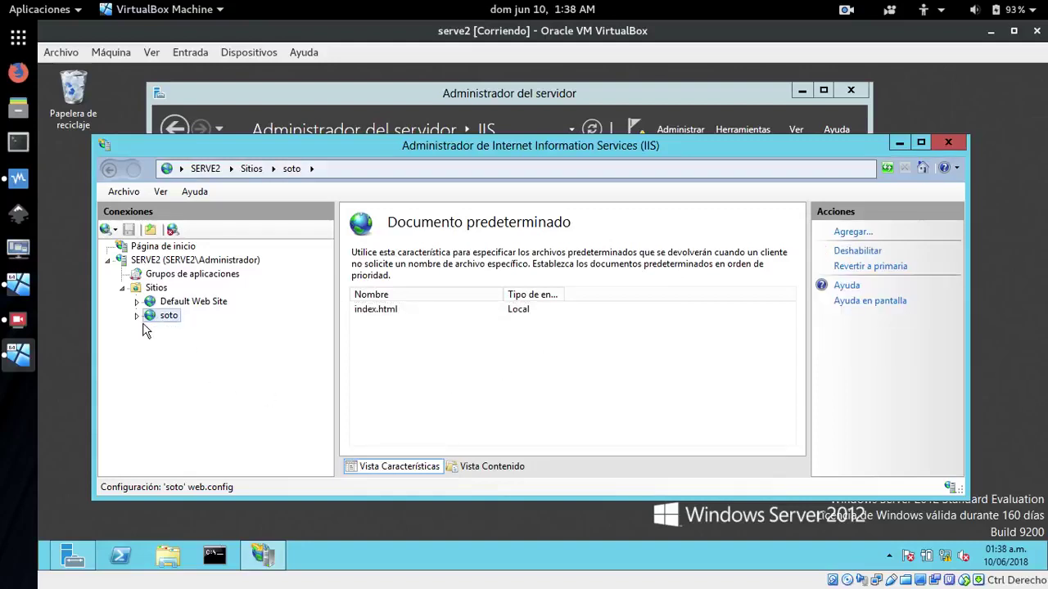
right_click(155, 369)
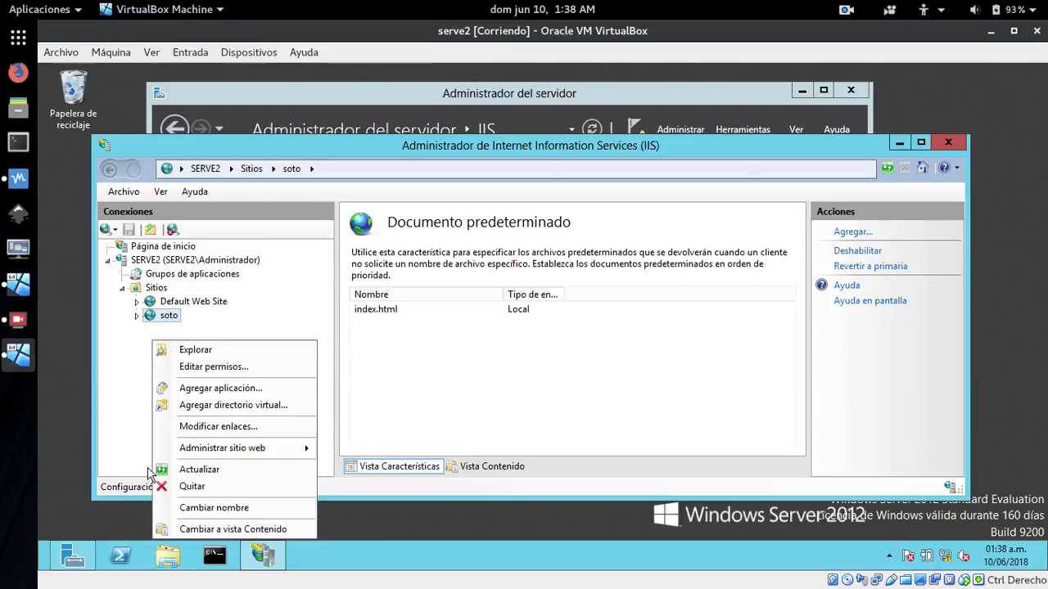
click(194, 469)
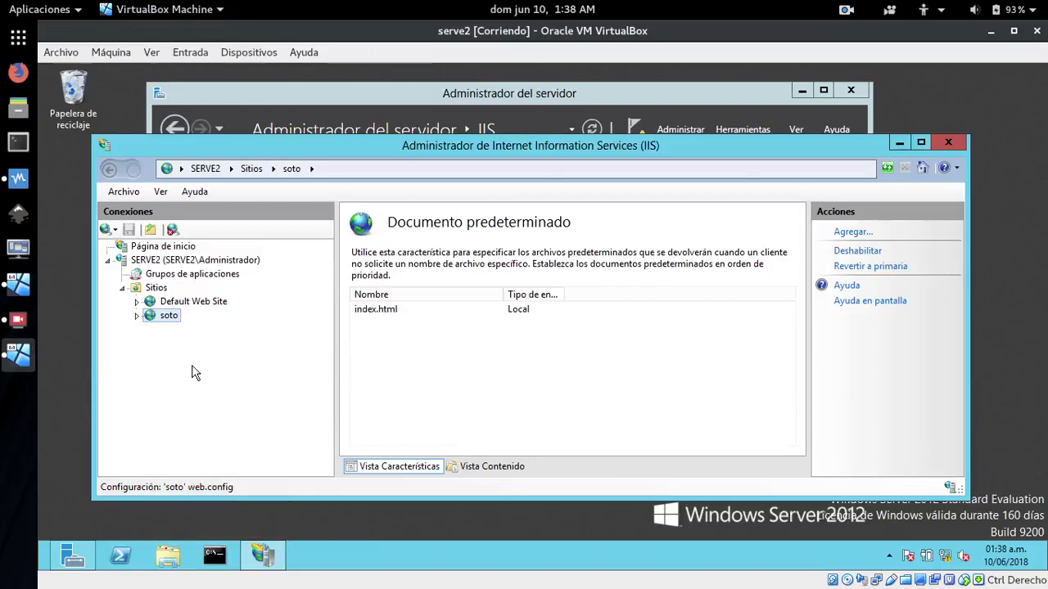
click(141, 288)
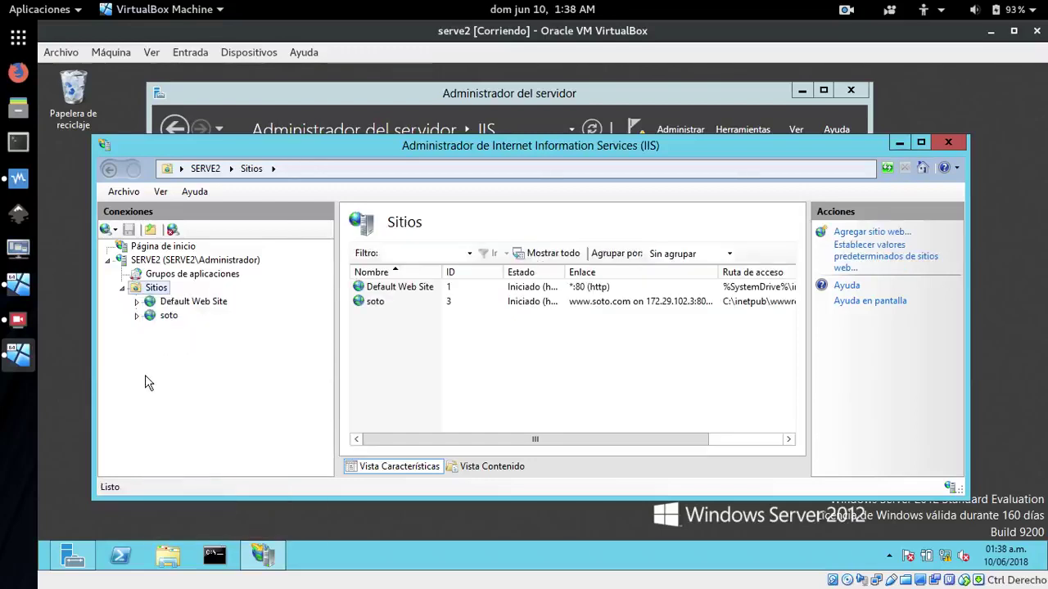
click(161, 315)
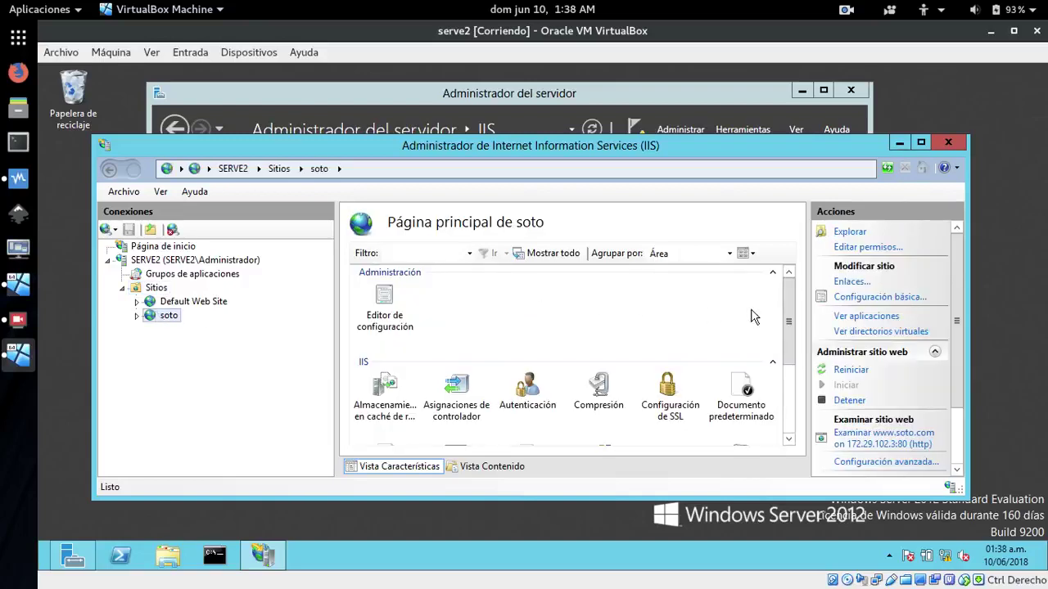
click(851, 369)
scroll(957, 360, down, 3)
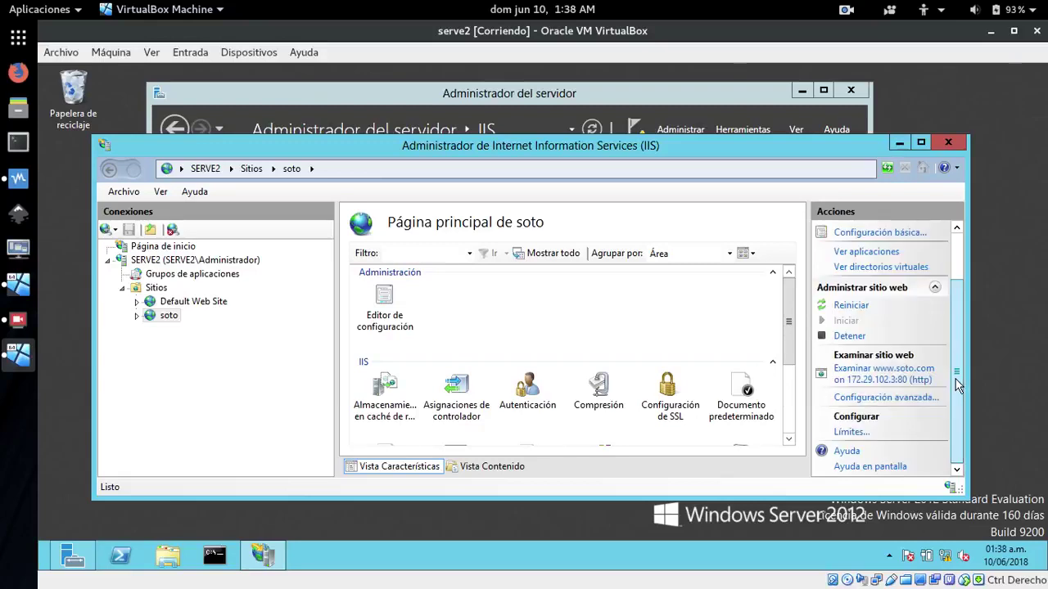
click(870, 375)
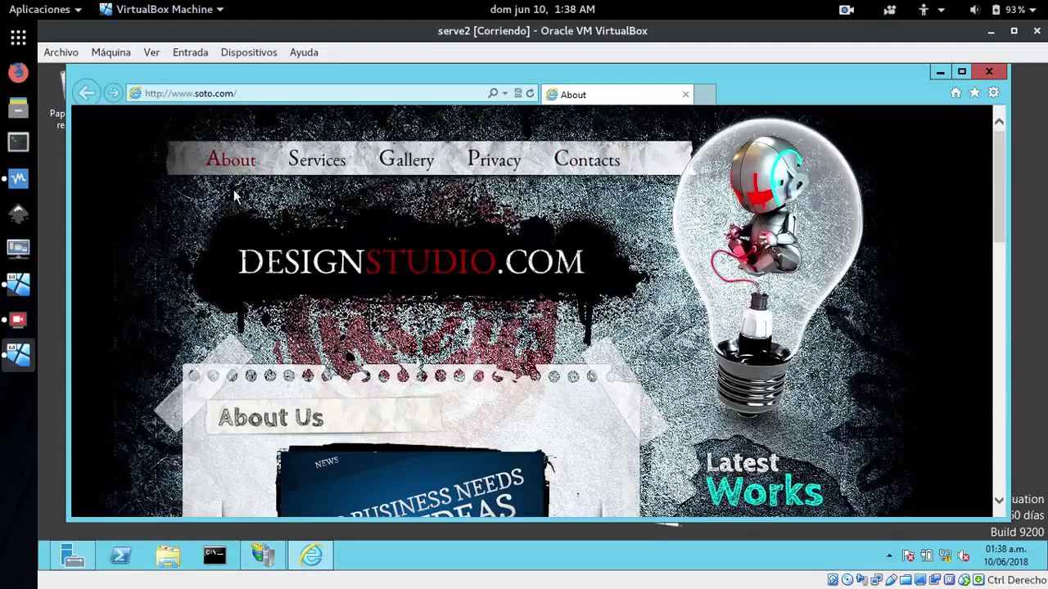
click(307, 161)
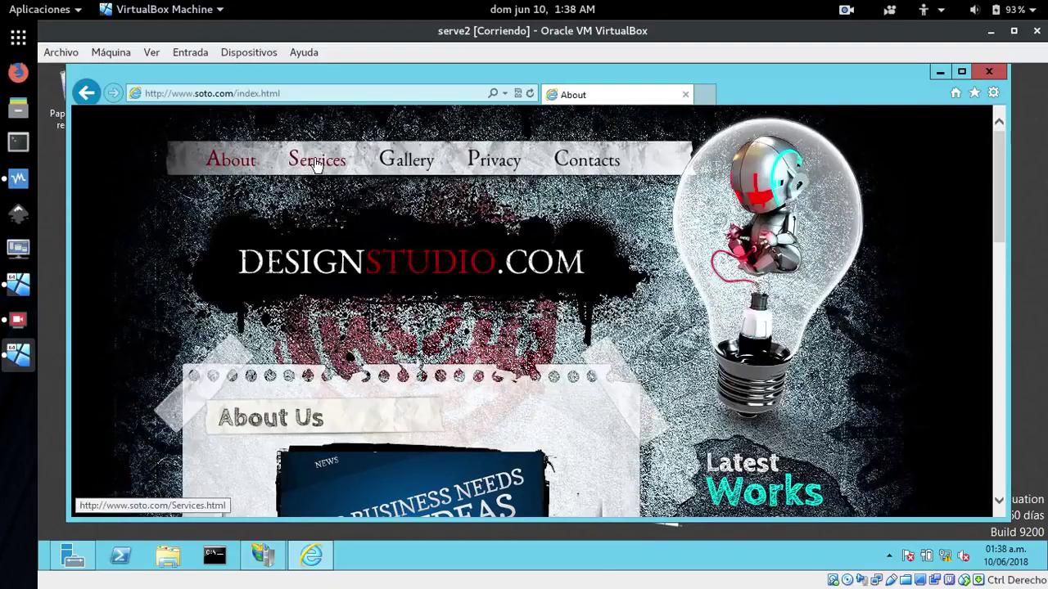
click(407, 167)
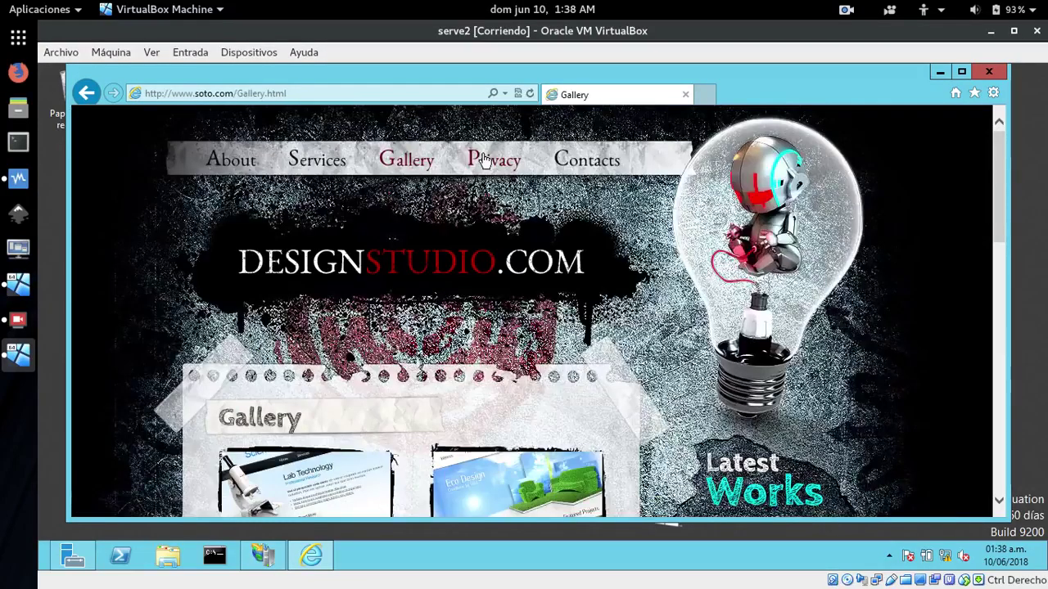
click(483, 161)
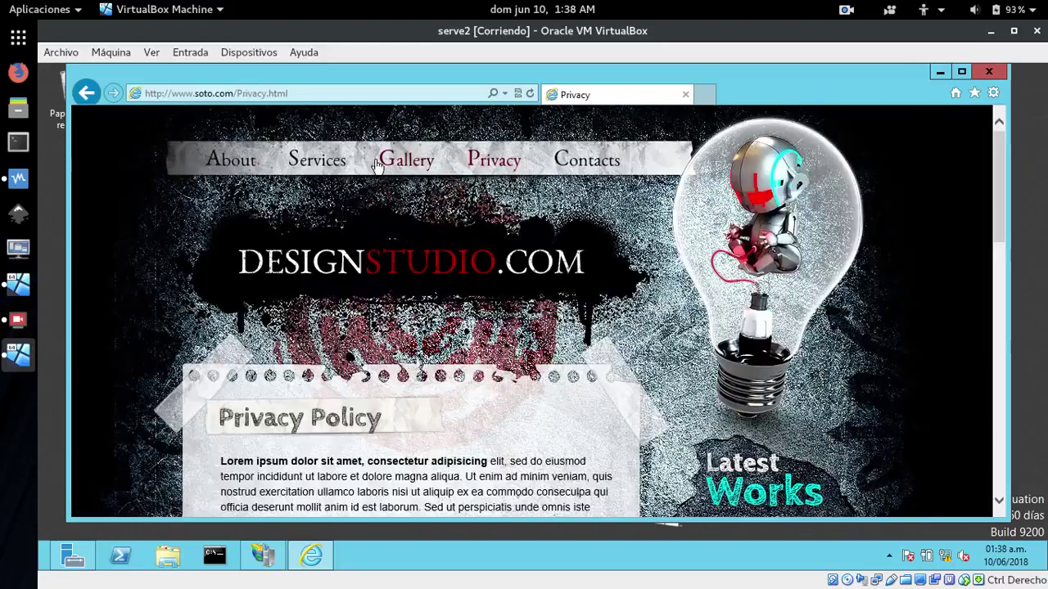
click(316, 162)
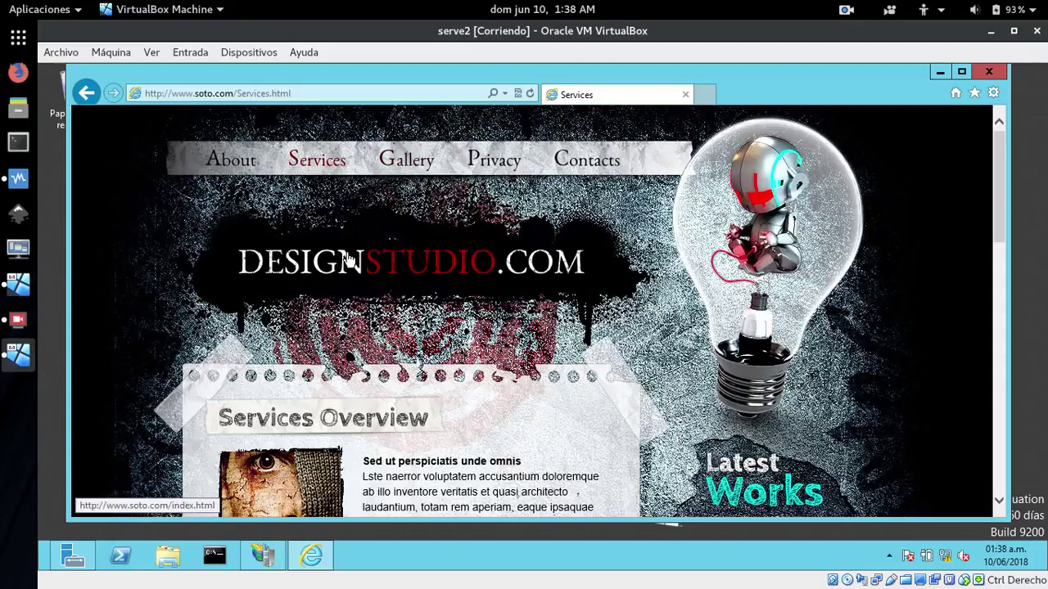
scroll(363, 370, down, 1)
scroll(363, 370, down, 10)
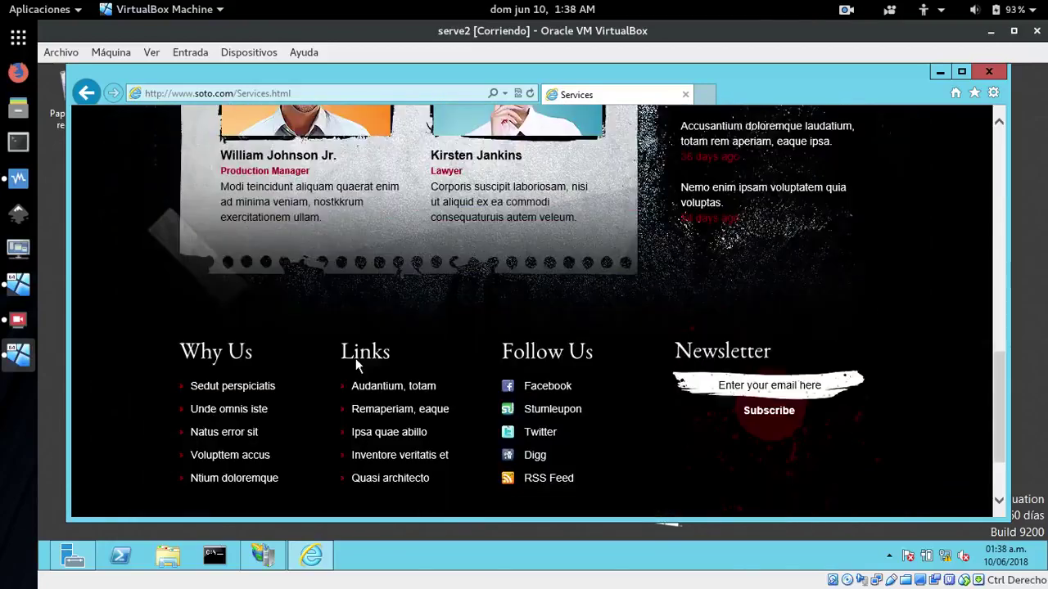
scroll(356, 364, up, 2)
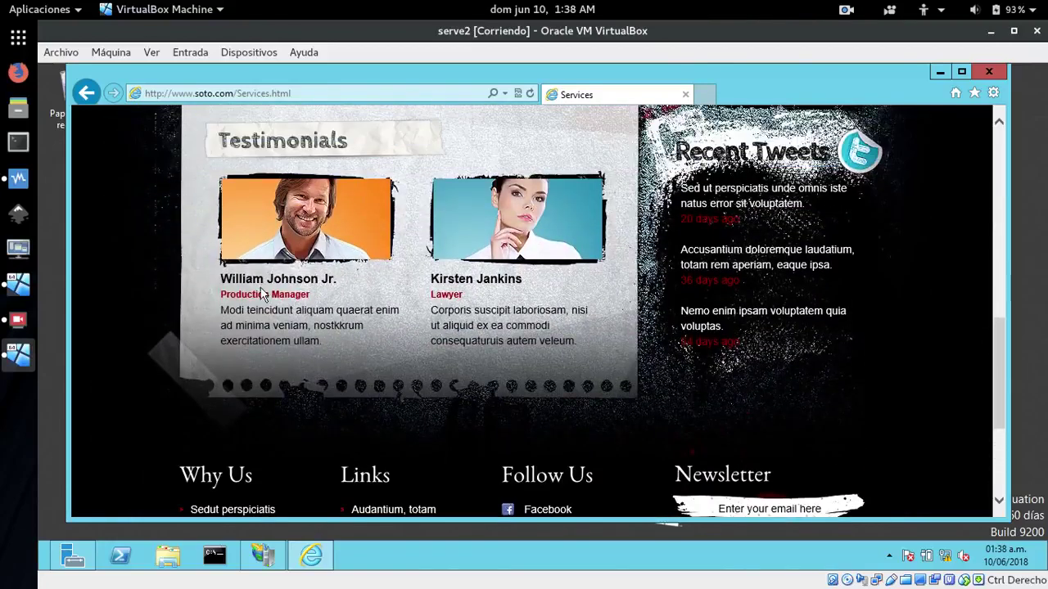
scroll(311, 225, up, 4)
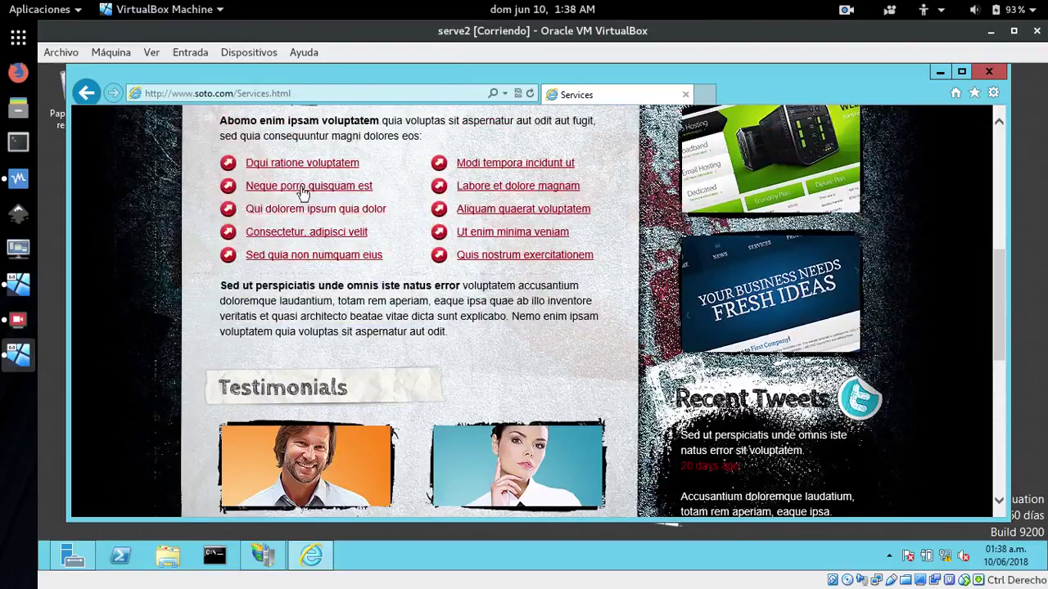
click(304, 170)
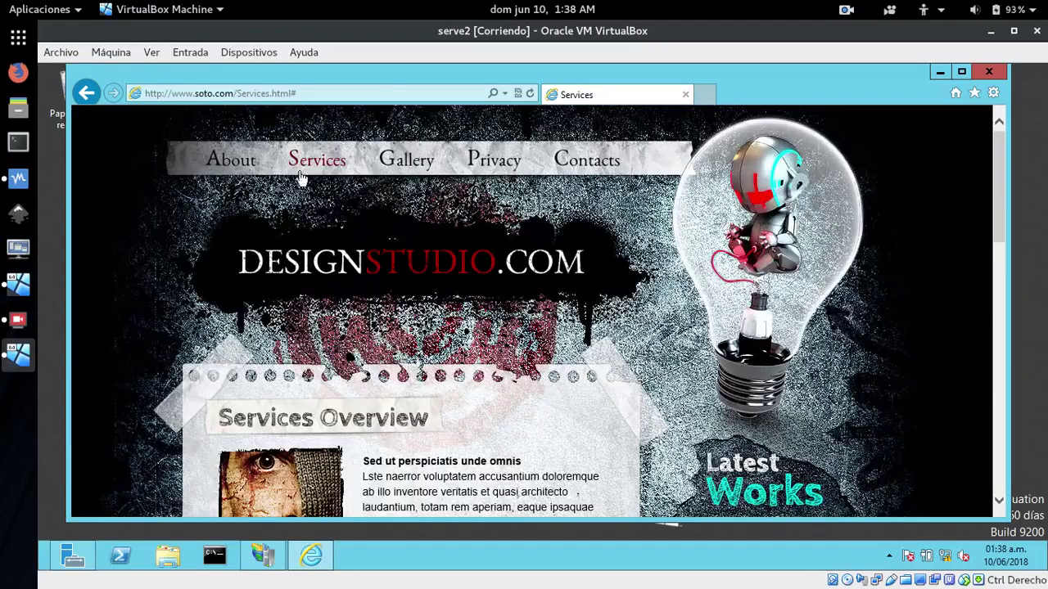
click(406, 160)
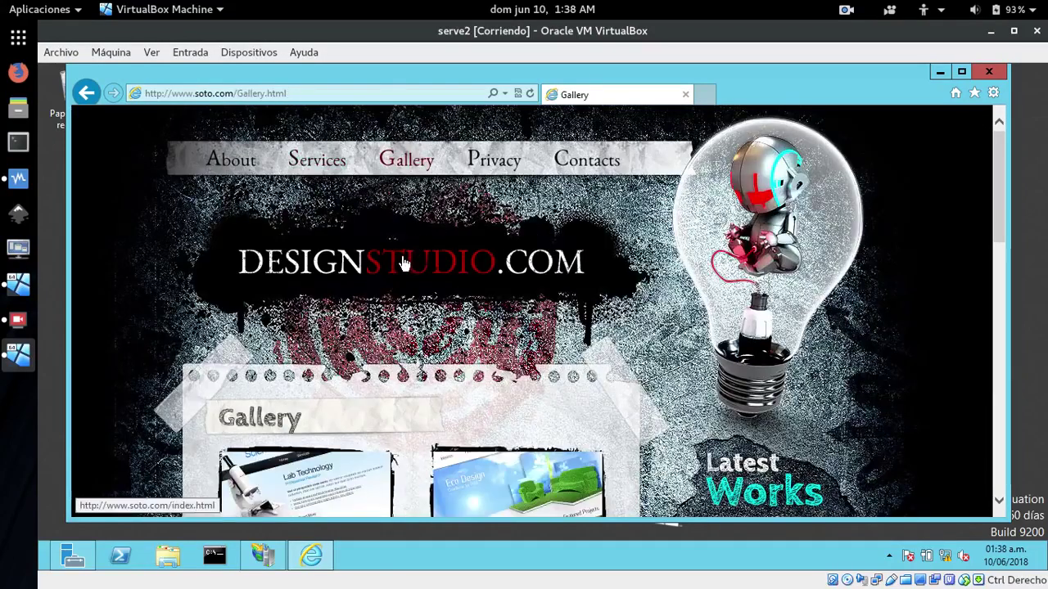
click(404, 262)
Advance the About Us slider through slides 2 to 4, then close the browser
scroll(537, 323, down, 3)
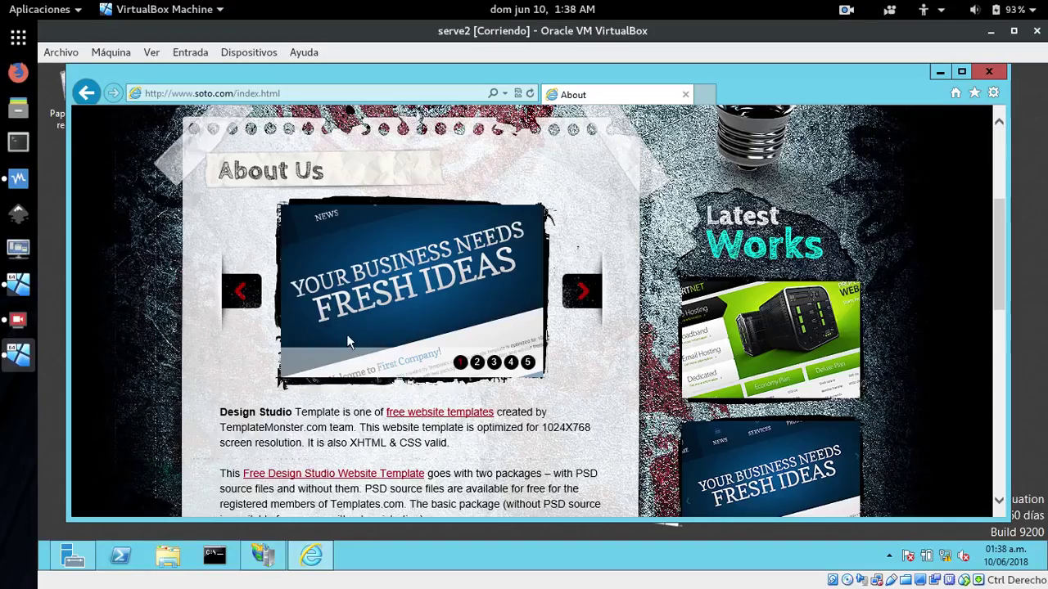
click(581, 297)
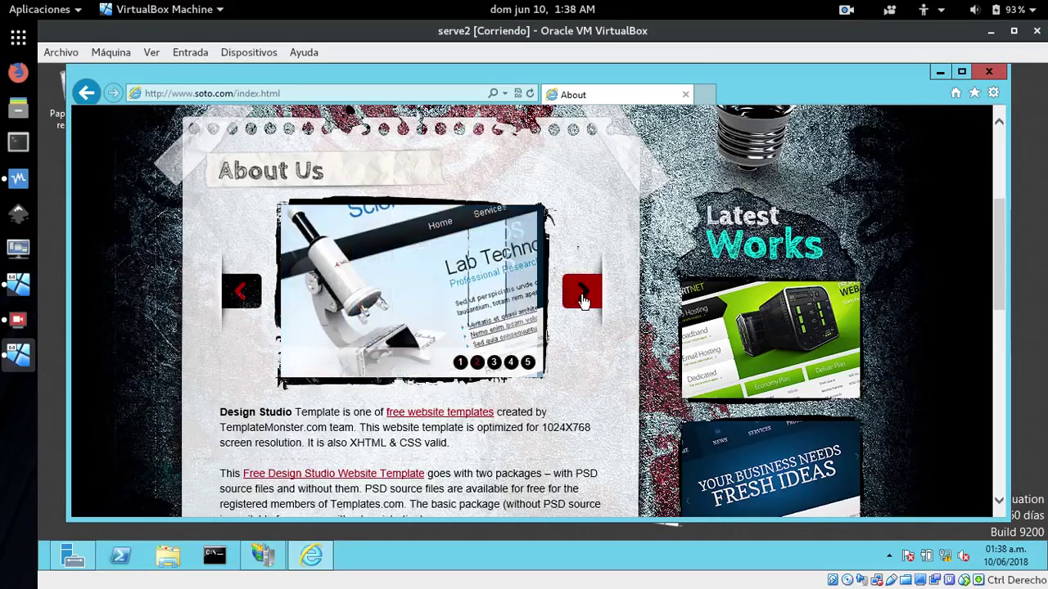
click(582, 299)
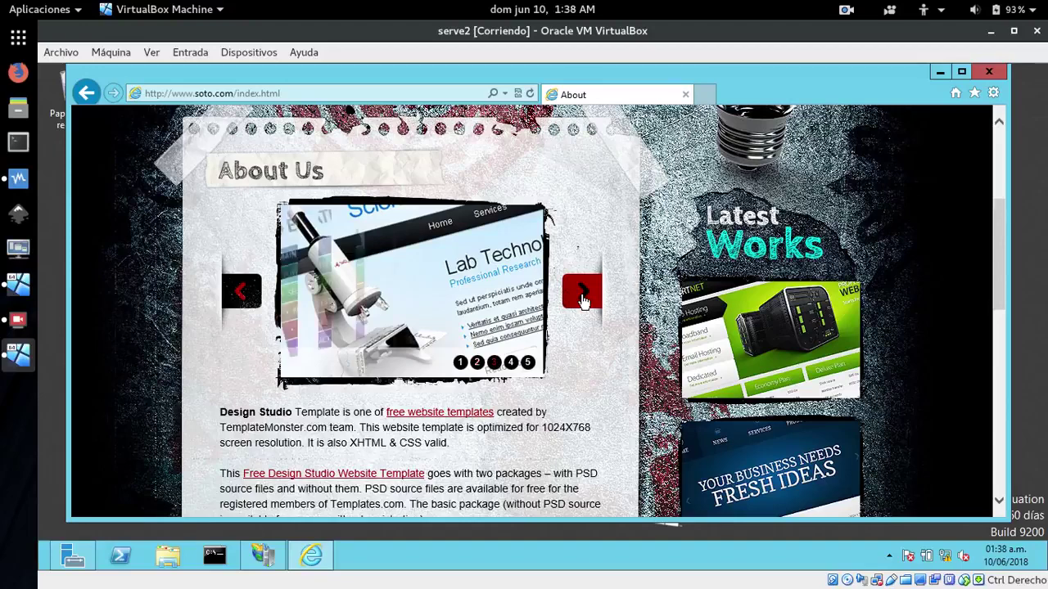
click(583, 299)
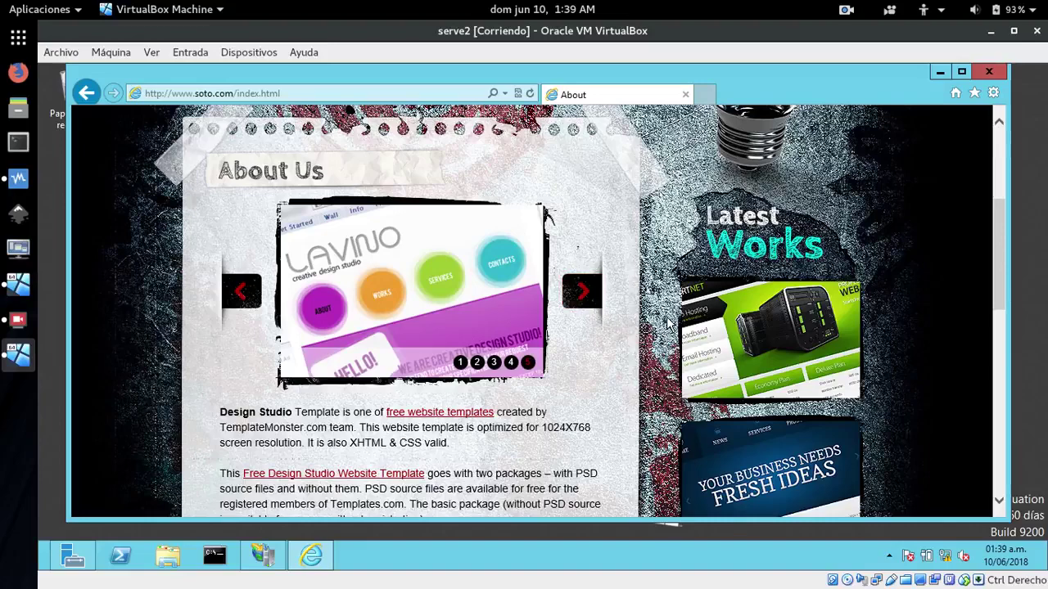
scroll(667, 324, up, 3)
scroll(667, 324, down, 6)
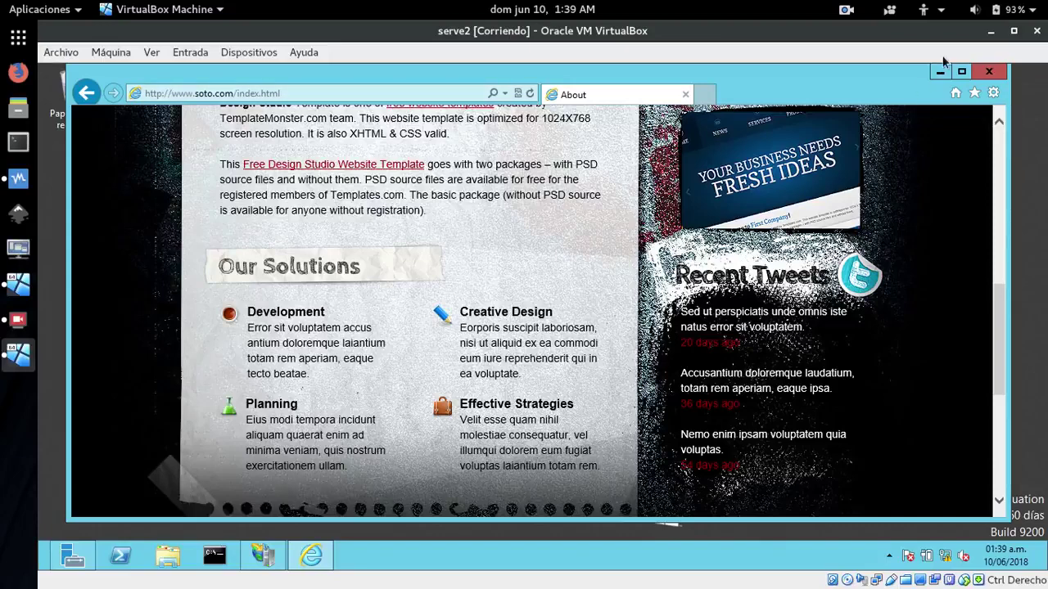
click(983, 72)
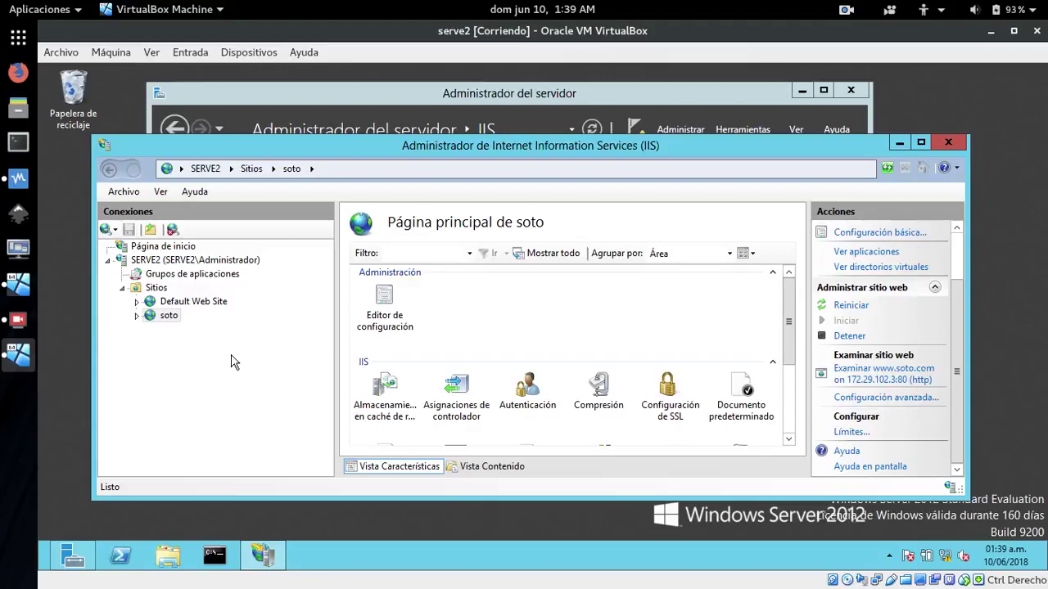
key(super)
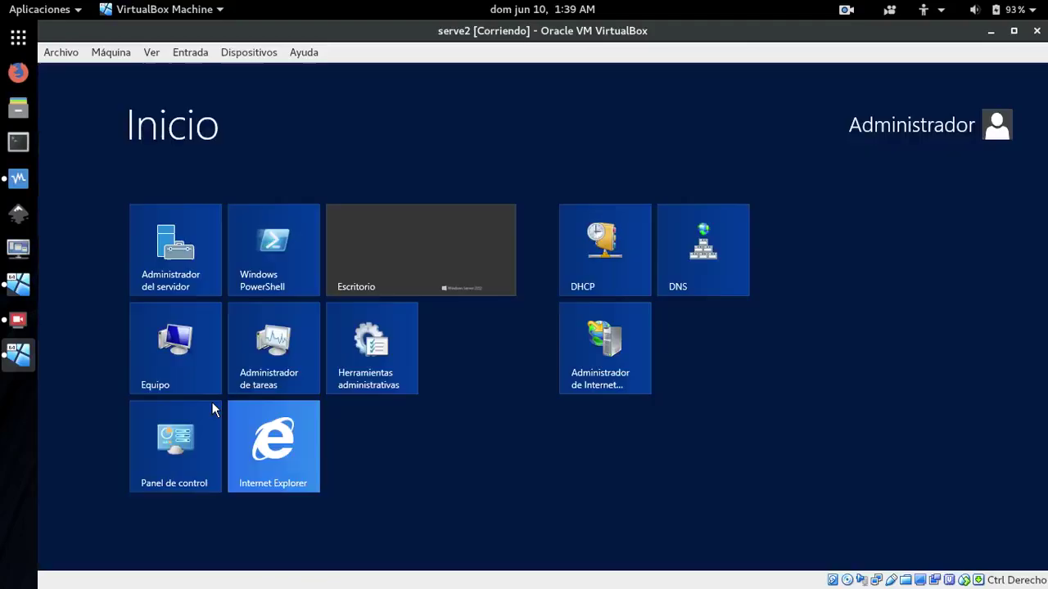
click(280, 442)
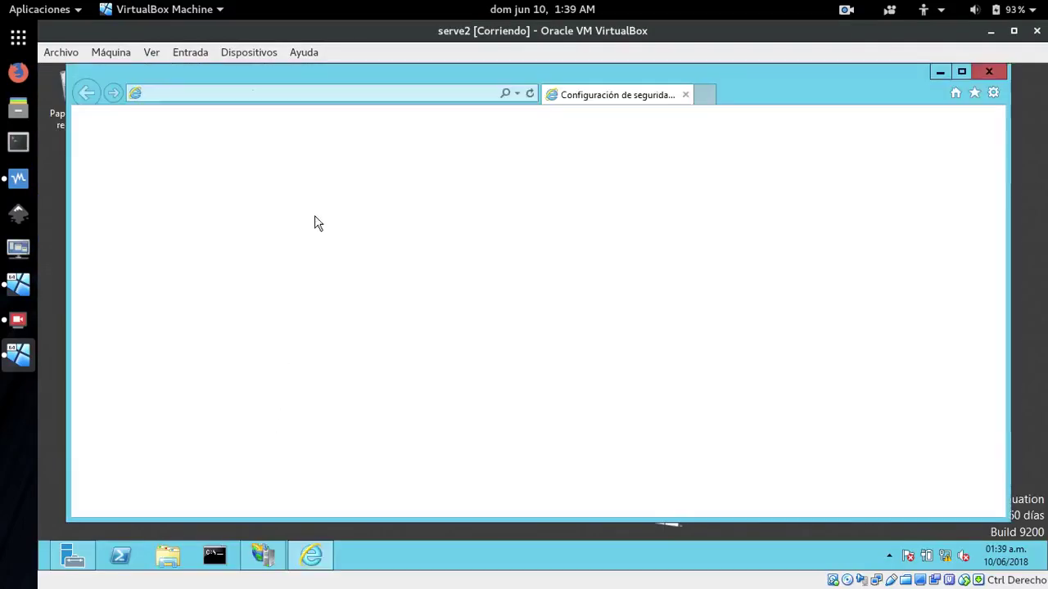
click(313, 92)
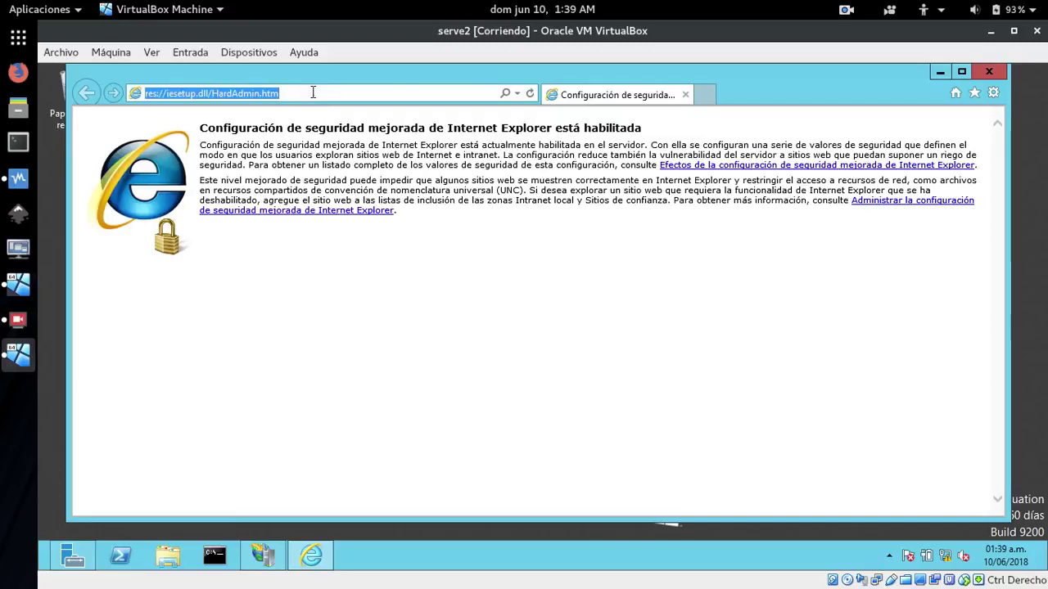
key(BackSpace)
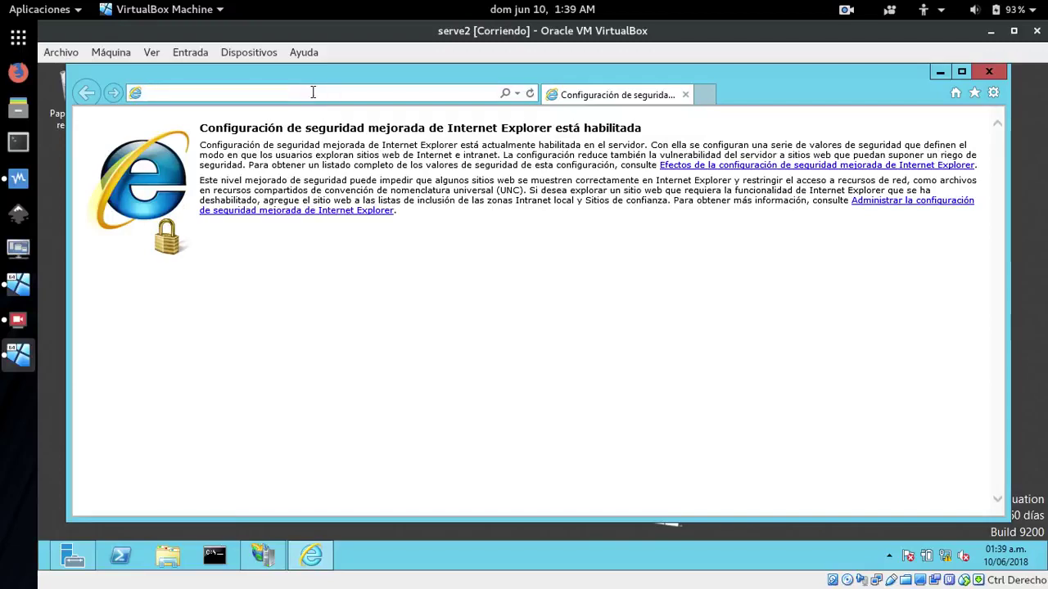
text(www)
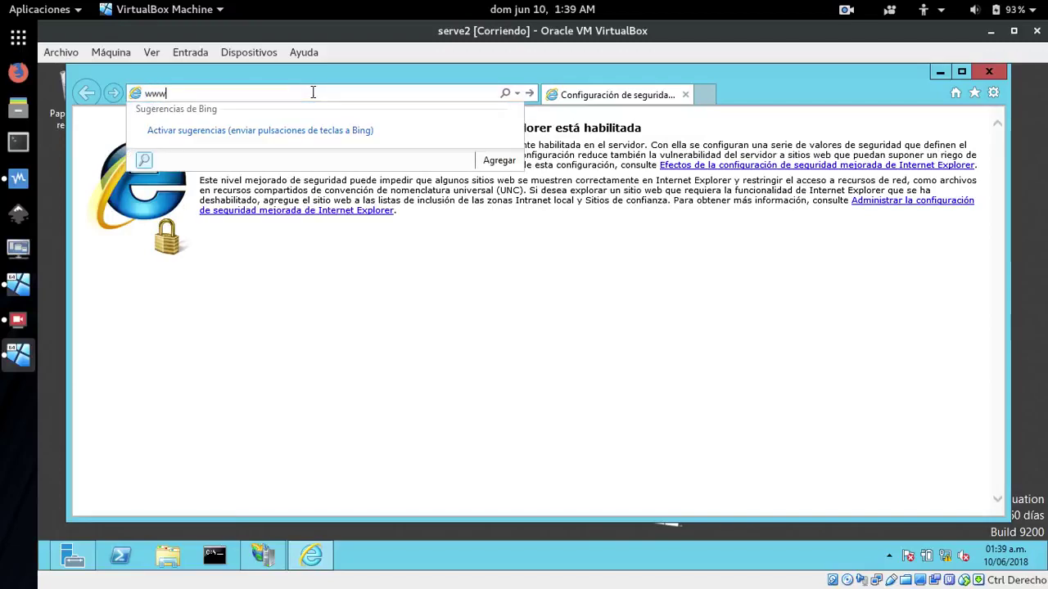
text(.dextre.c)
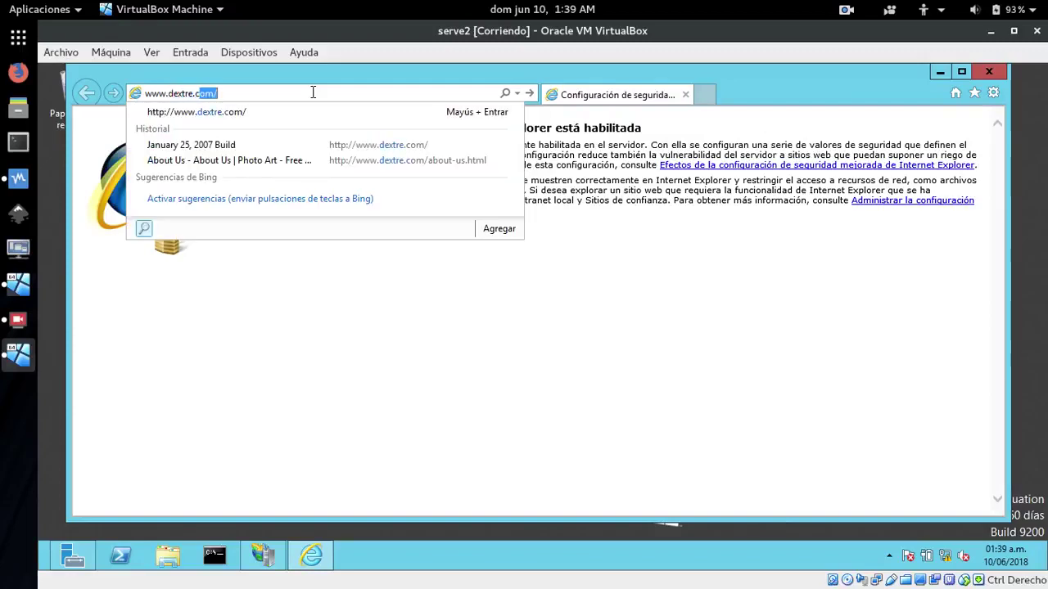
text(om)
key(Return)
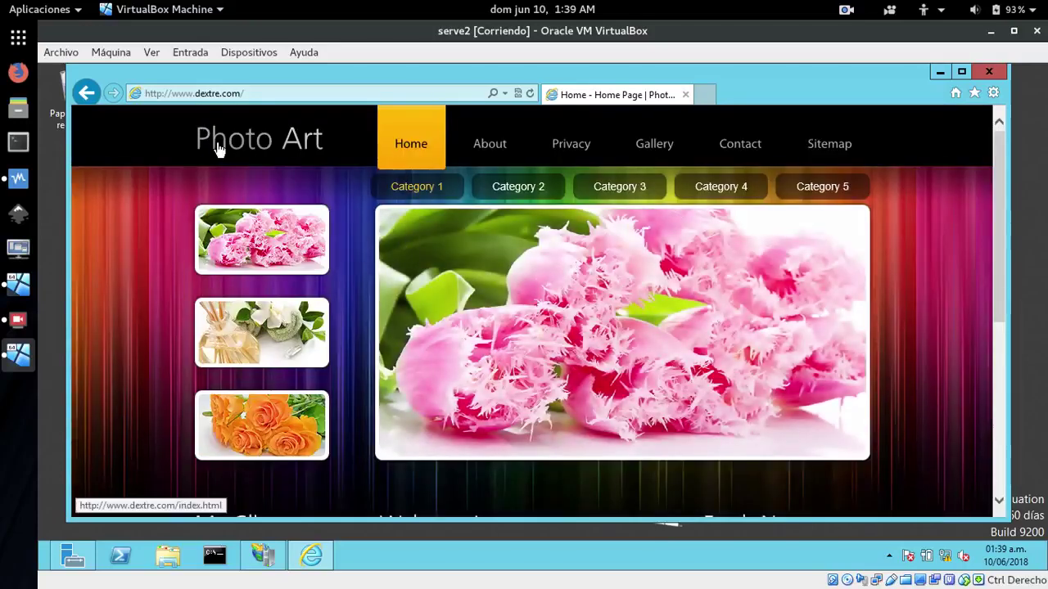
Browse photo Categories 2–5, view the grape, pink lily and green leaf images, then switch to S1
click(518, 189)
click(620, 195)
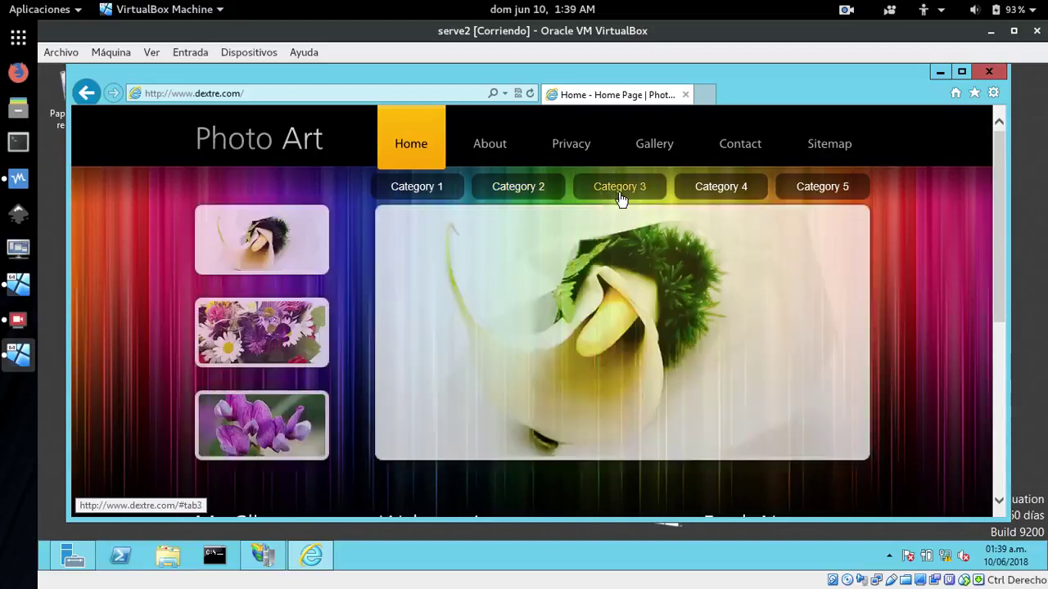
click(758, 190)
click(814, 189)
click(232, 348)
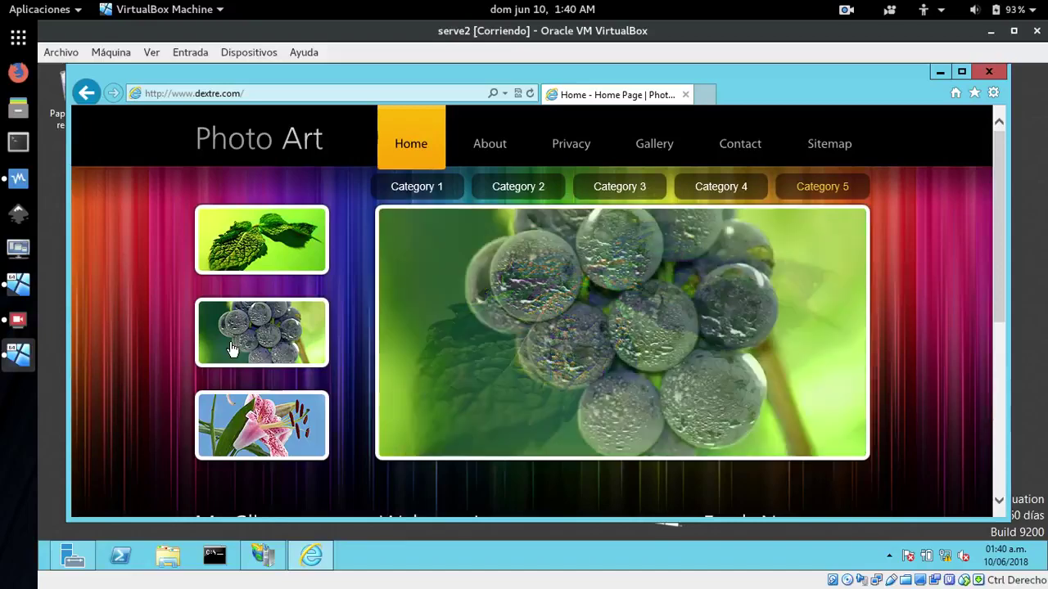
click(260, 434)
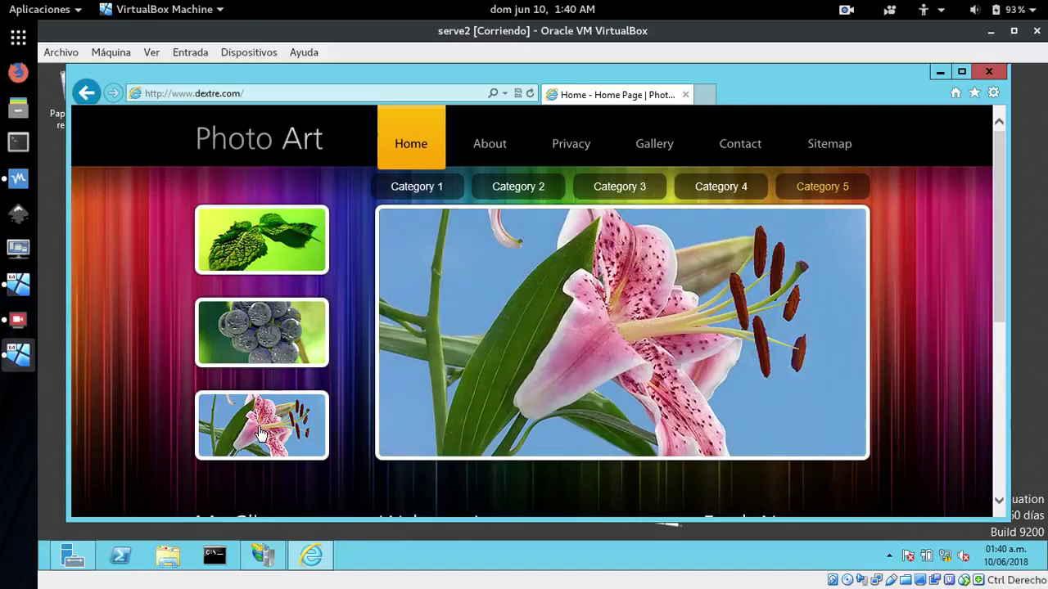
click(271, 266)
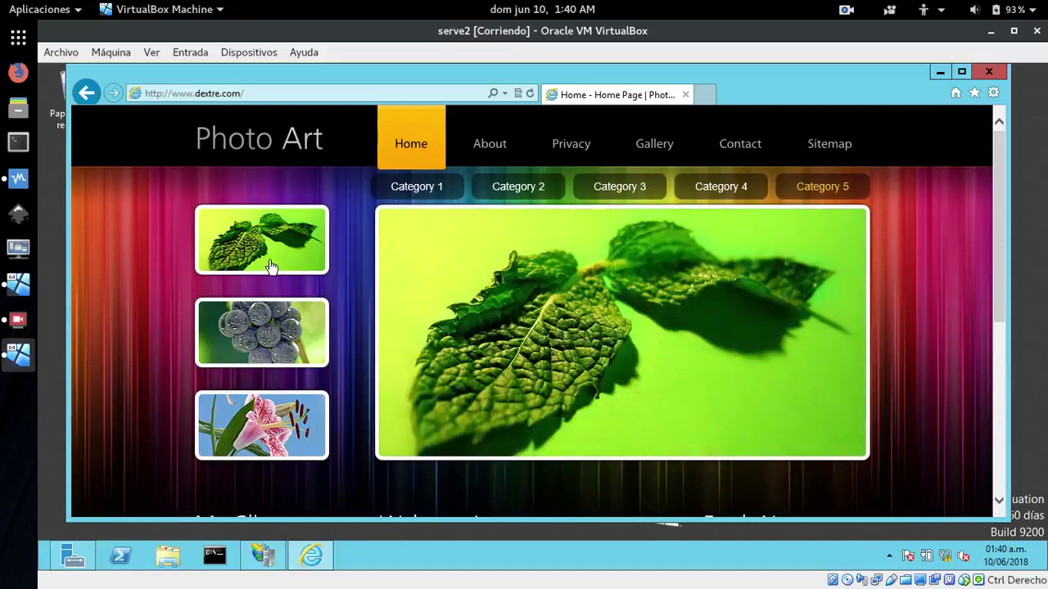
click(14, 289)
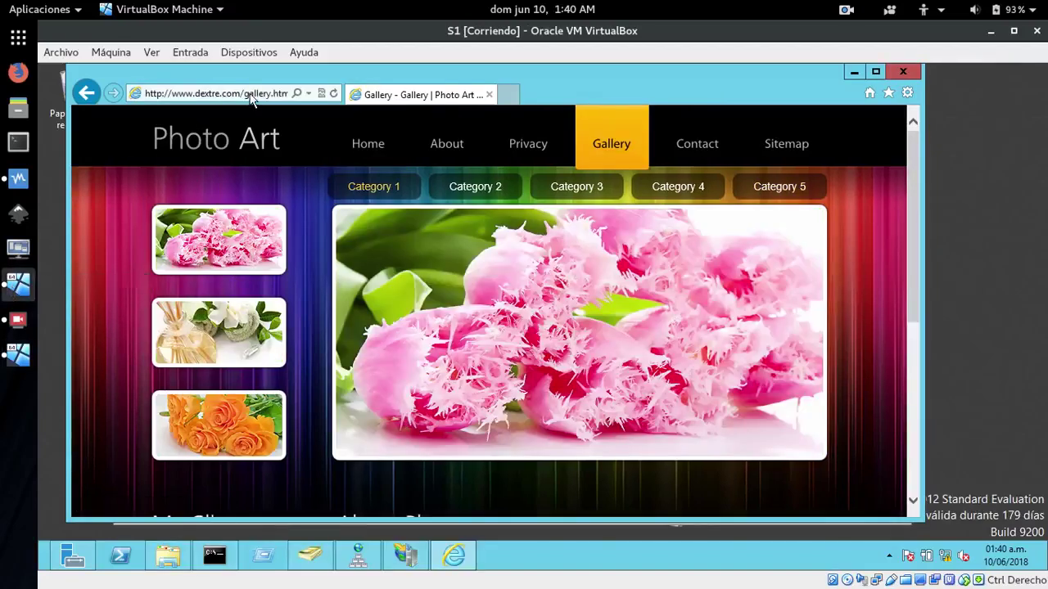
click(490, 95)
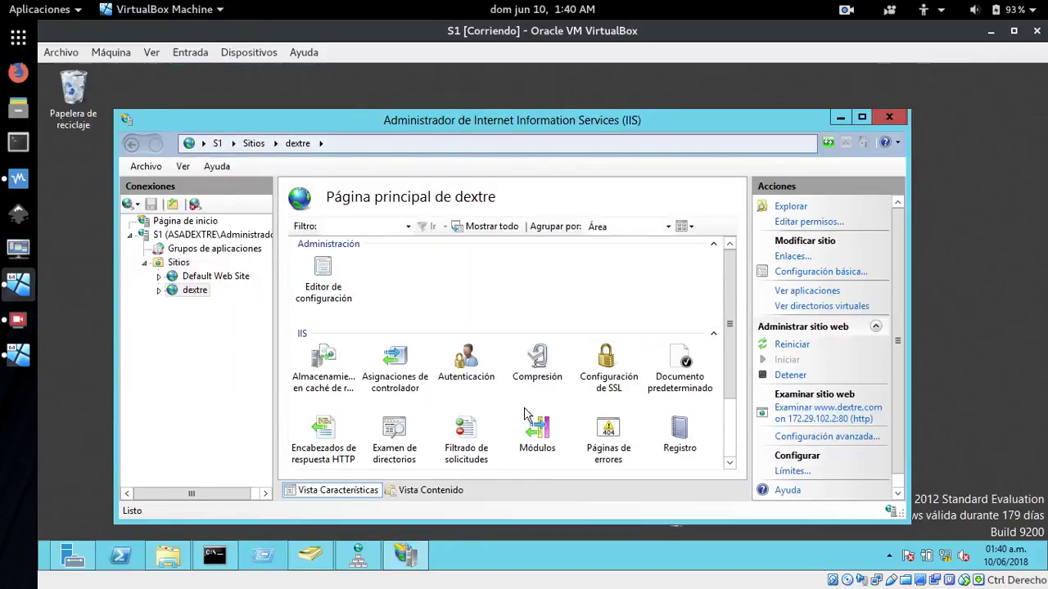
key(super)
click(250, 438)
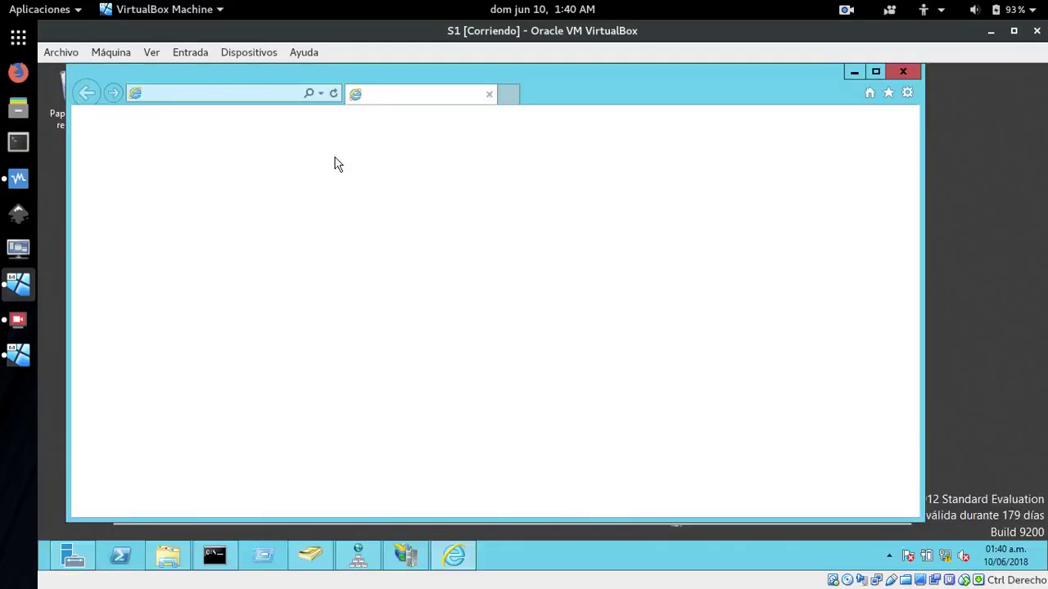
click(271, 97)
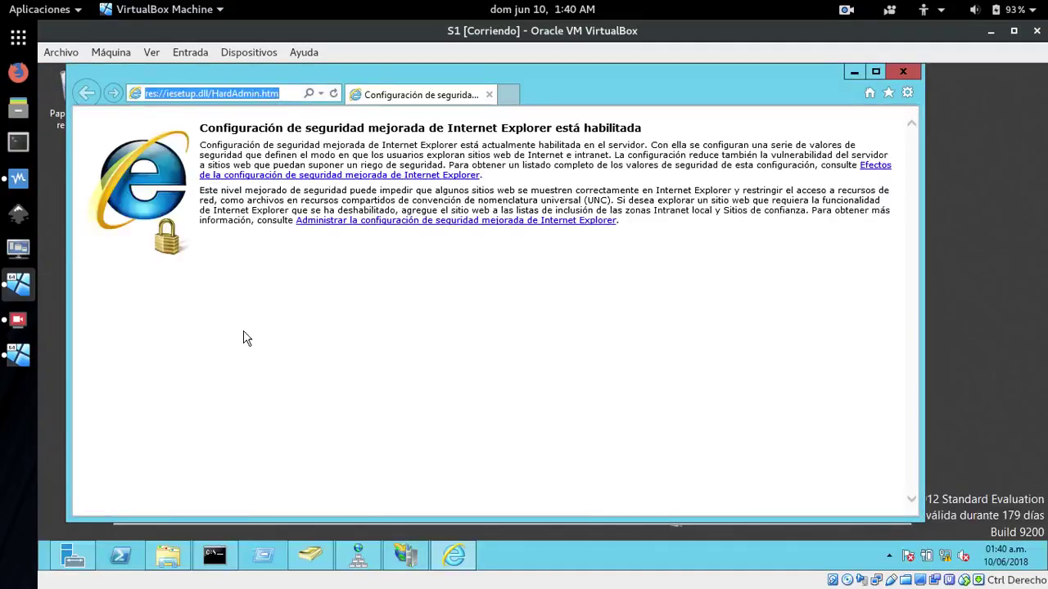
key(BackSpace)
text(www.soto.com)
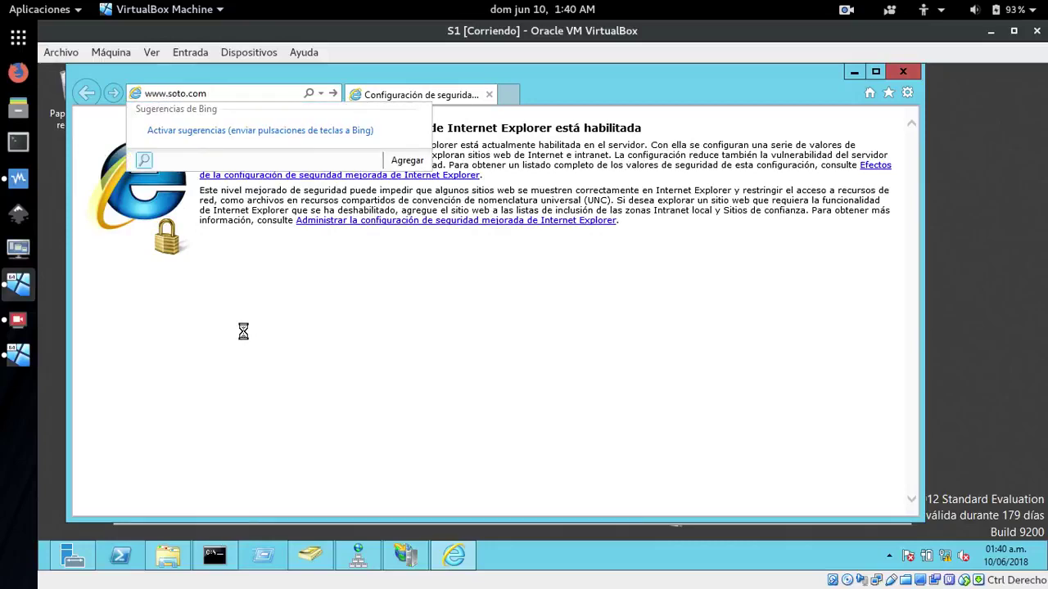
key(Return)
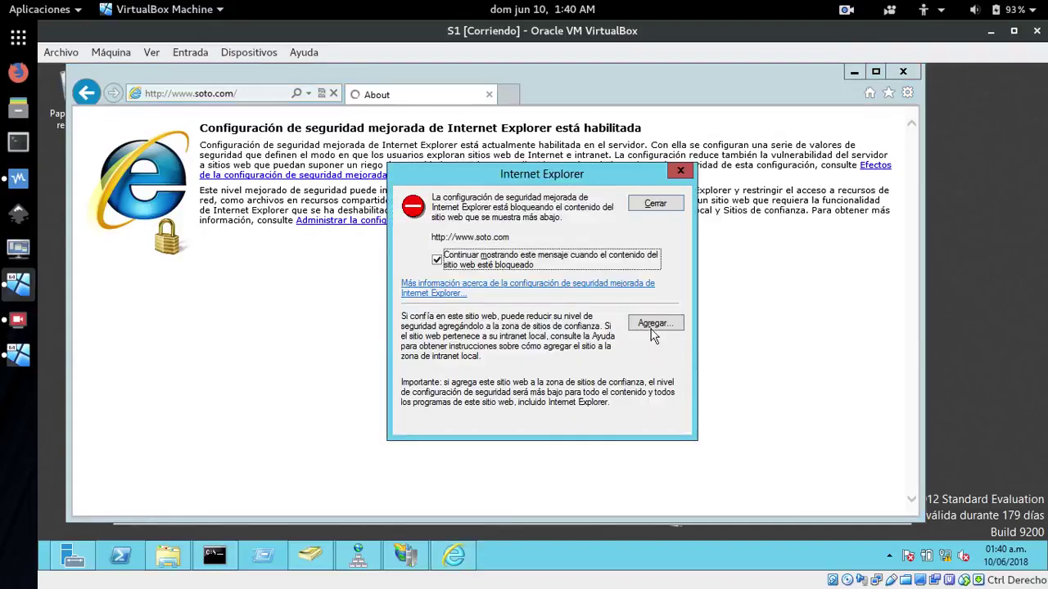
click(652, 325)
click(647, 289)
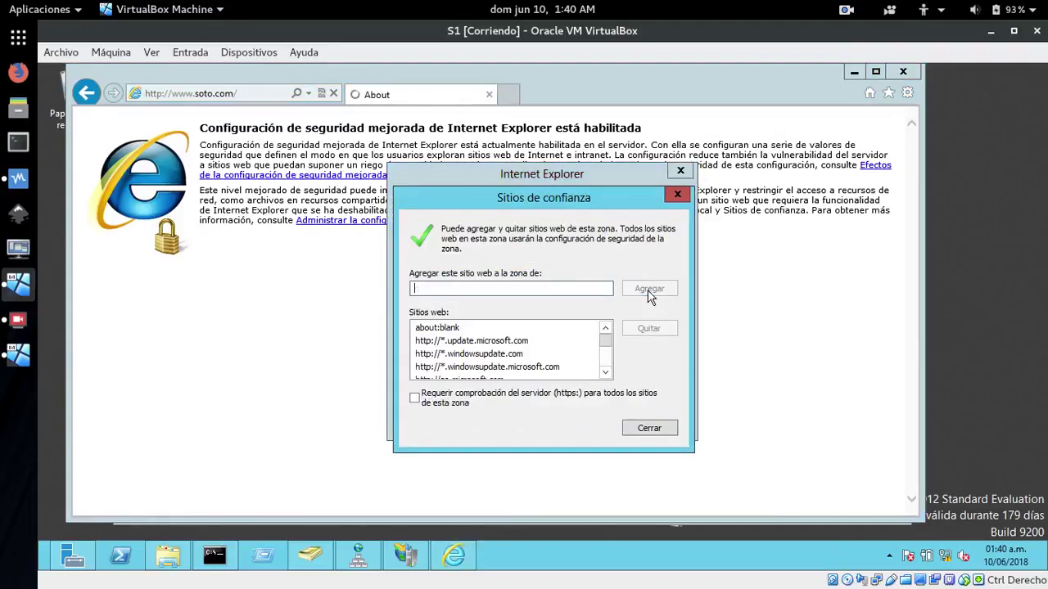
click(649, 428)
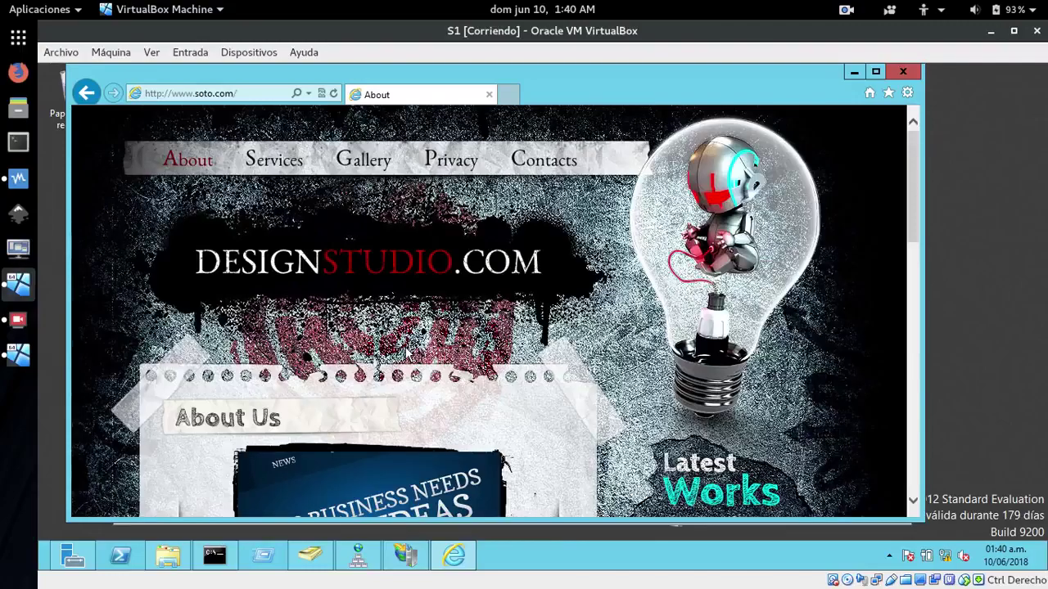
Visit soto.com's Gallery, Privacy and Contacts pages, try a Follow Us link, and return home
click(363, 161)
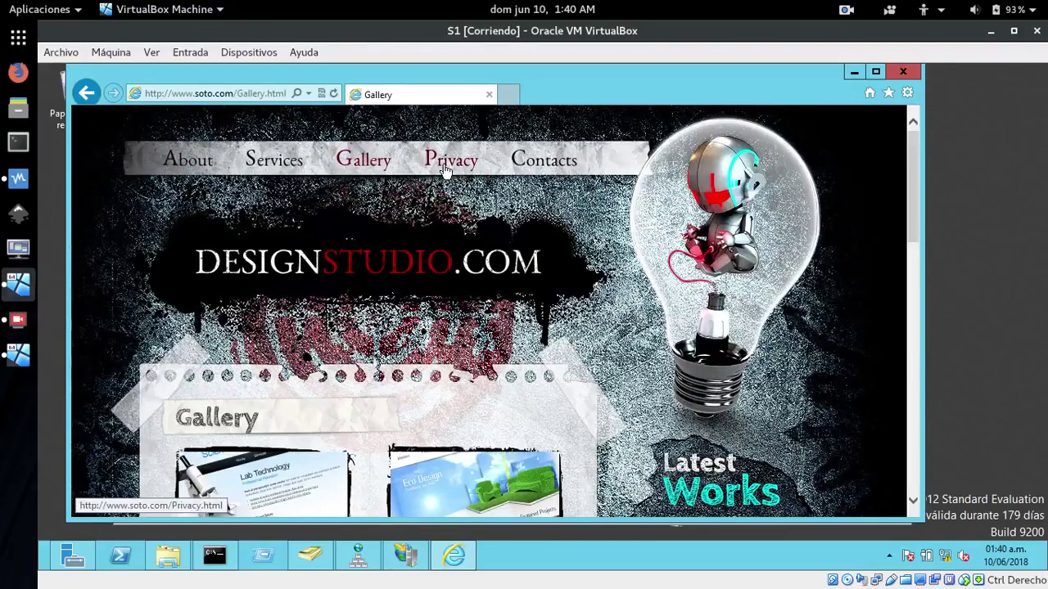
click(446, 163)
click(541, 163)
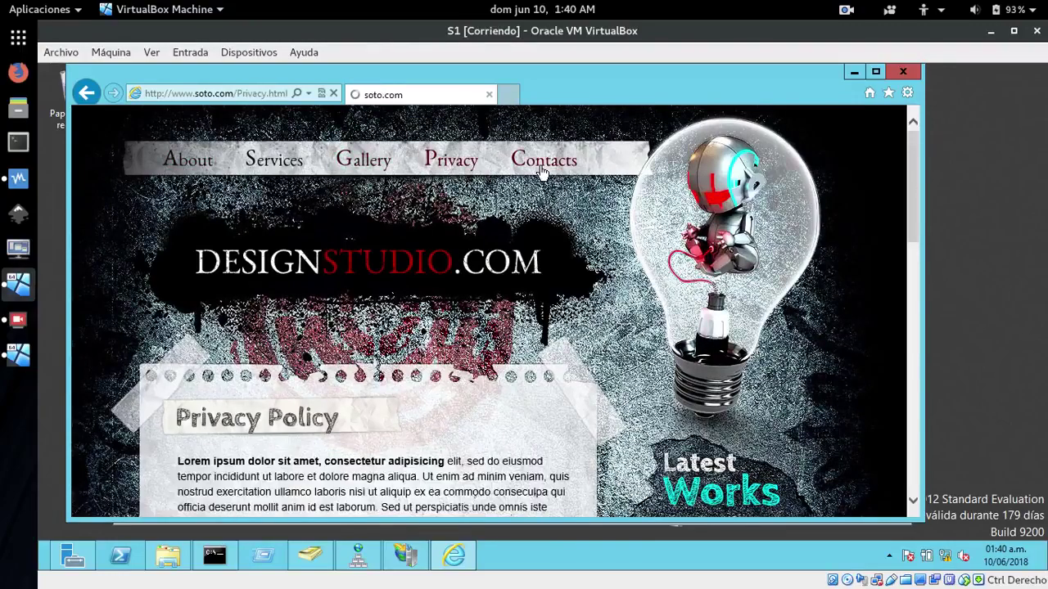
scroll(599, 282, down, 6)
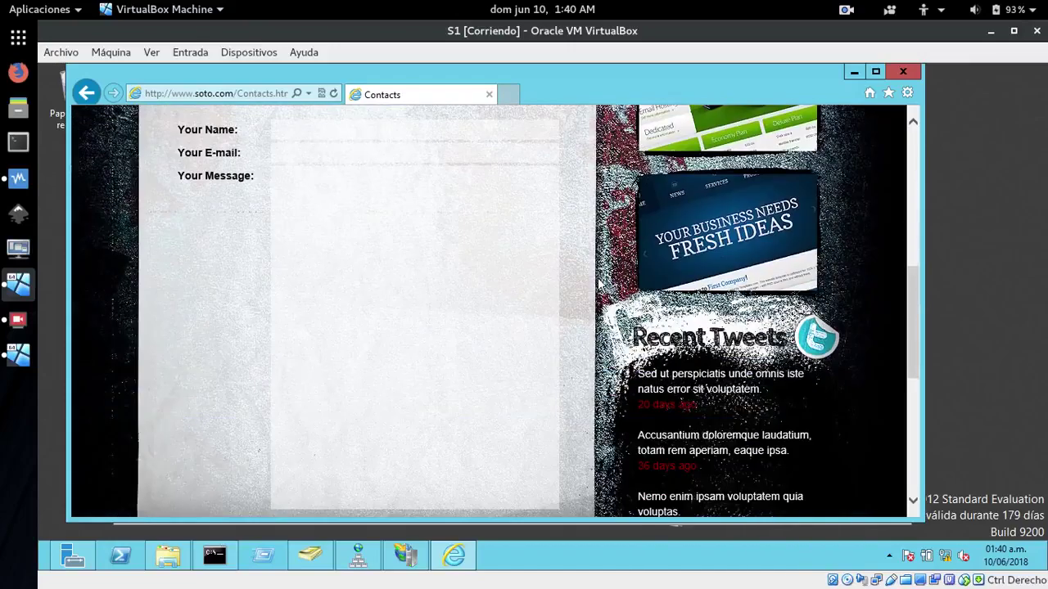
scroll(598, 281, down, 10)
scroll(598, 279, up, 10)
scroll(594, 282, down, 4)
scroll(593, 283, down, 1)
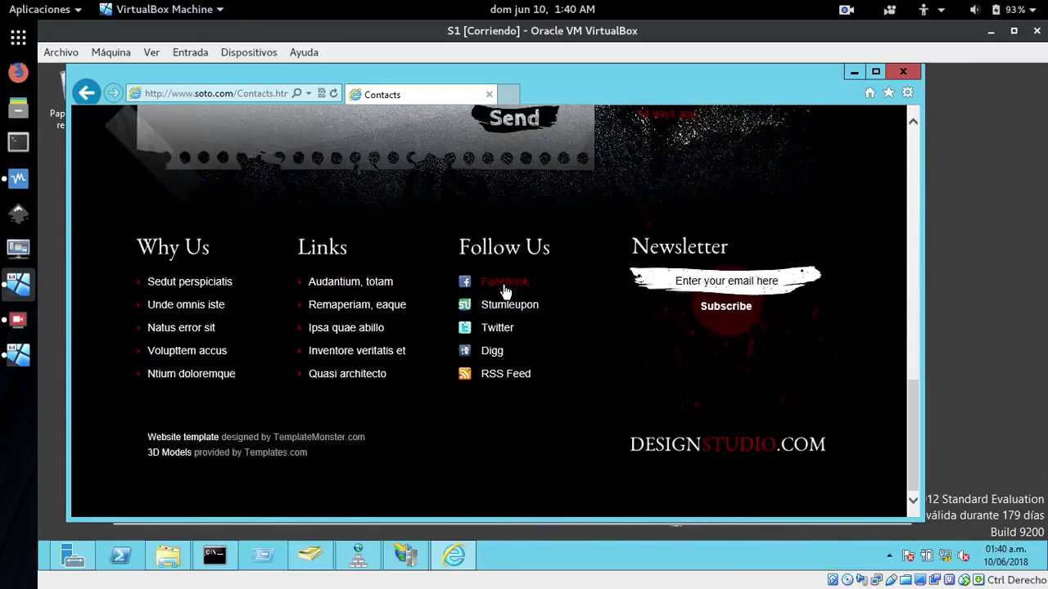
click(493, 331)
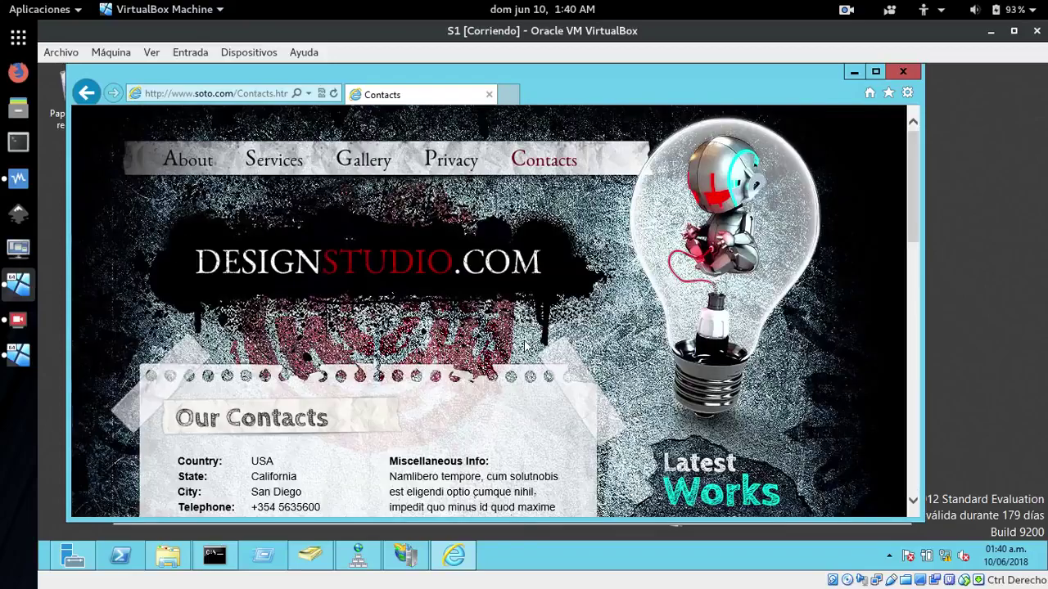
scroll(525, 344, down, 10)
scroll(526, 342, down, 3)
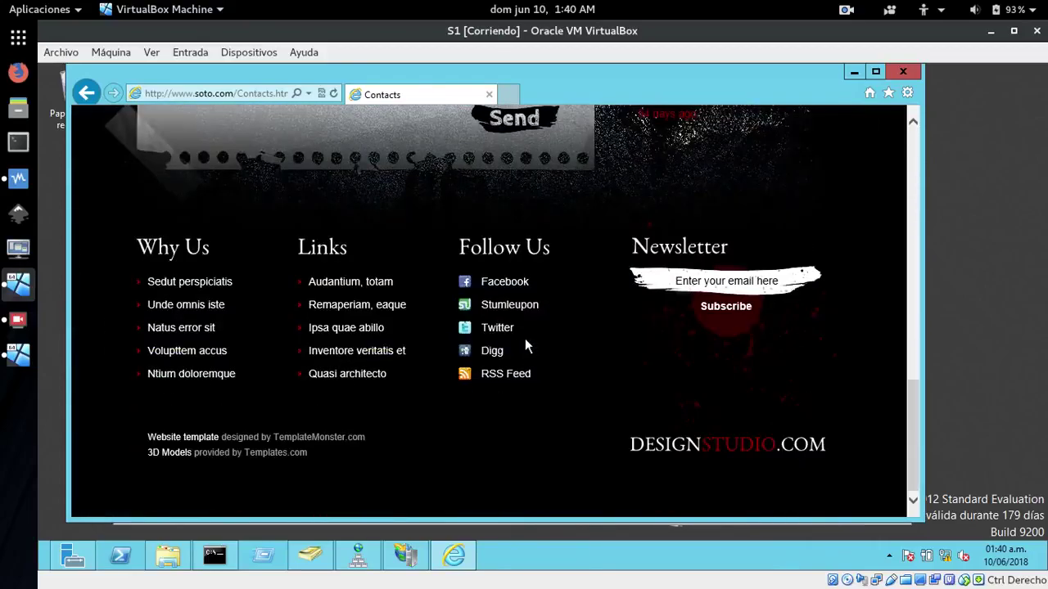
click(690, 448)
Advance the home page slider to its last slide, then close the browser
scroll(270, 401, down, 5)
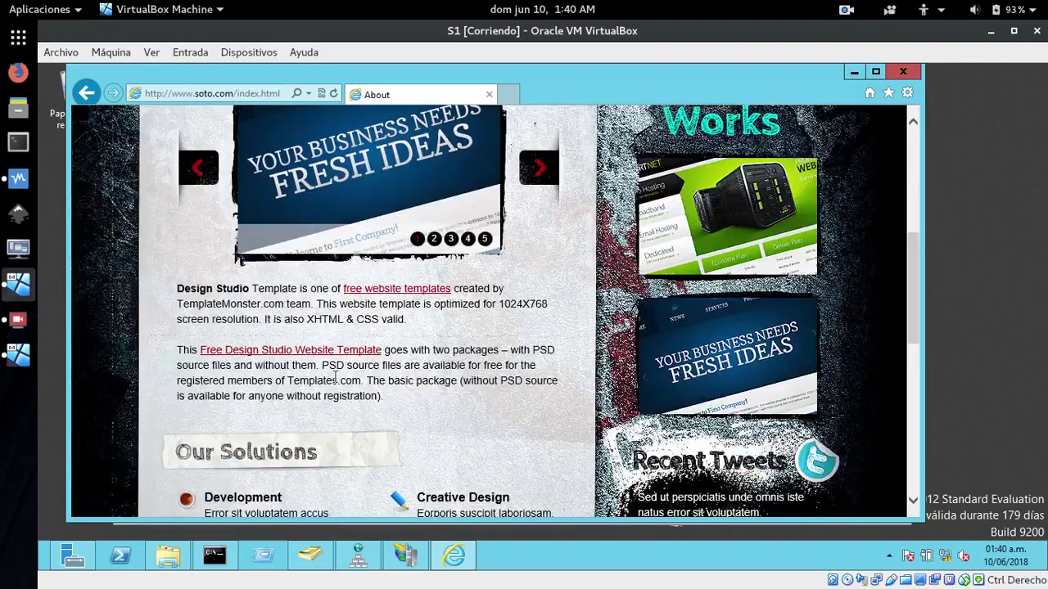
click(542, 166)
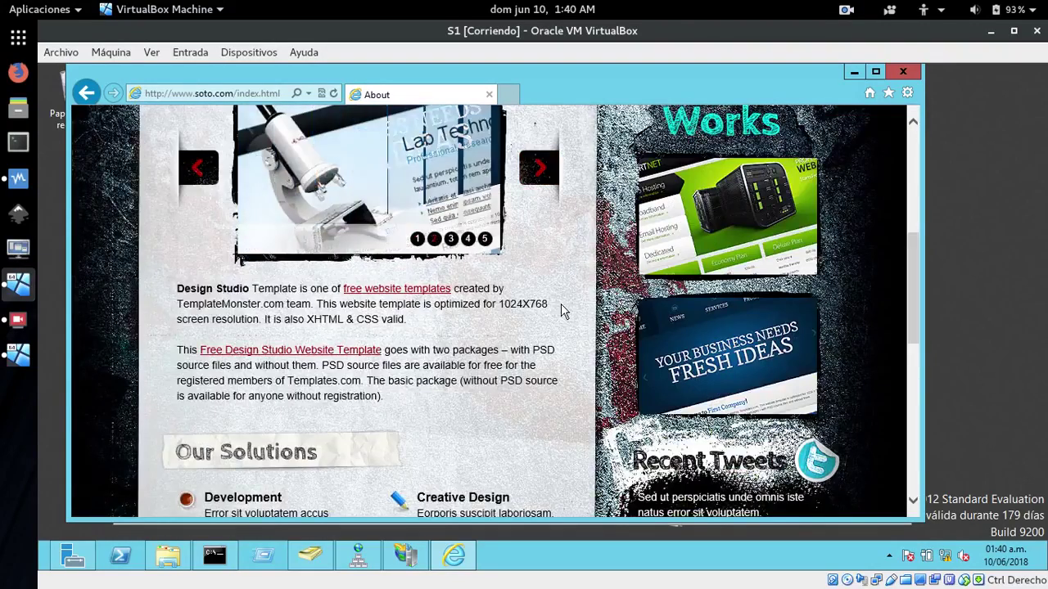
scroll(544, 305, up, 2)
click(541, 293)
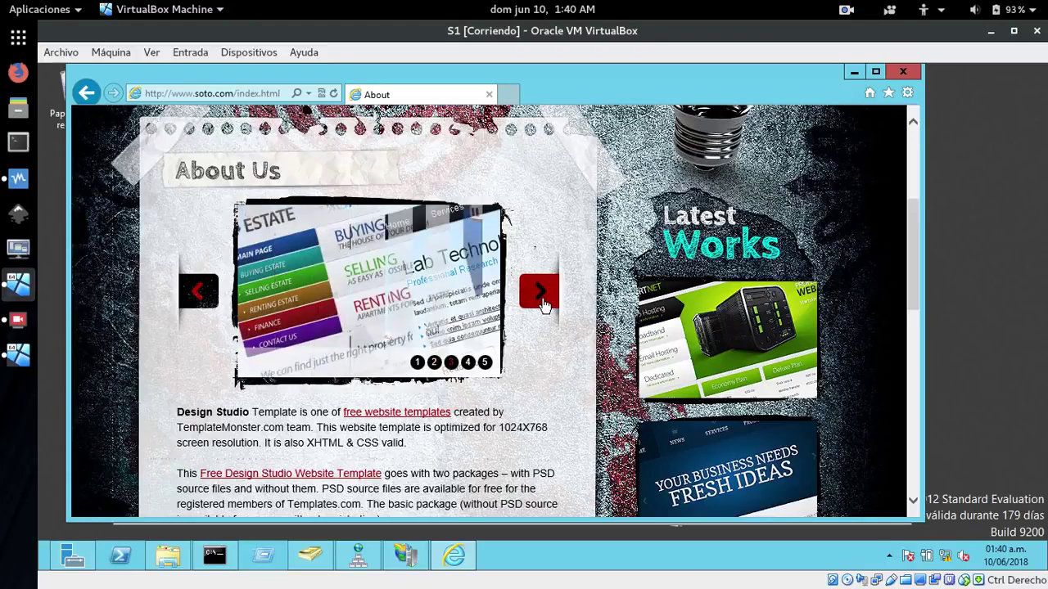
click(541, 293)
click(541, 293)
scroll(541, 295, up, 4)
click(902, 74)
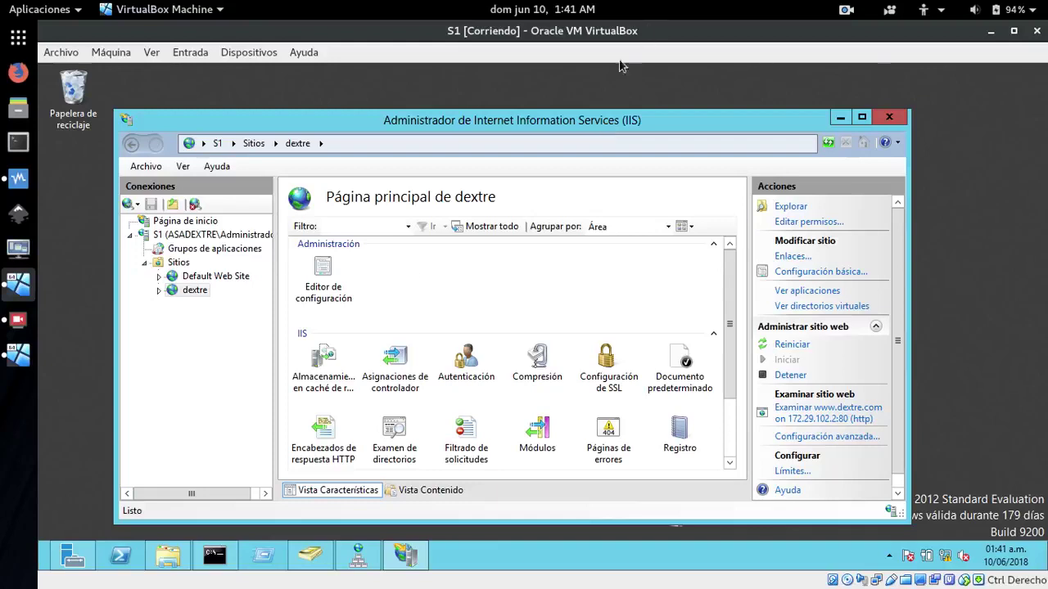
click(214, 558)
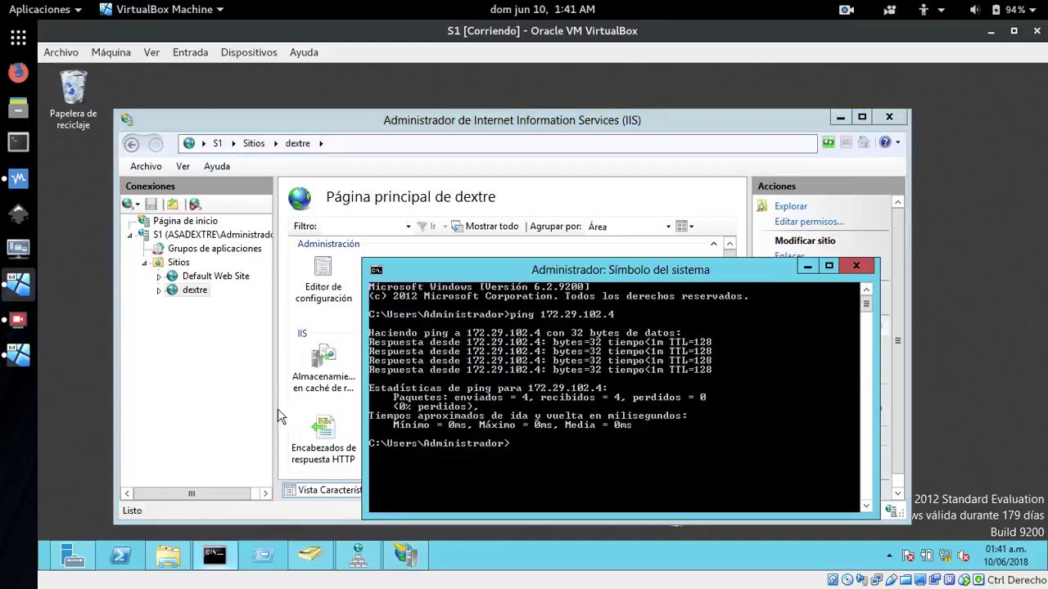
drag(544, 272, 586, 189)
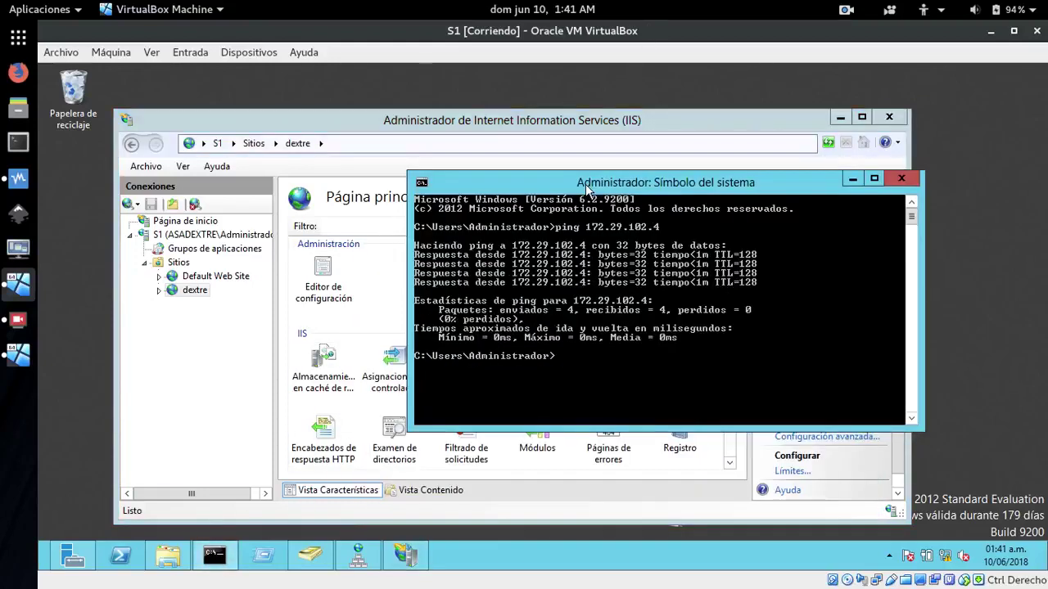
text(ping)
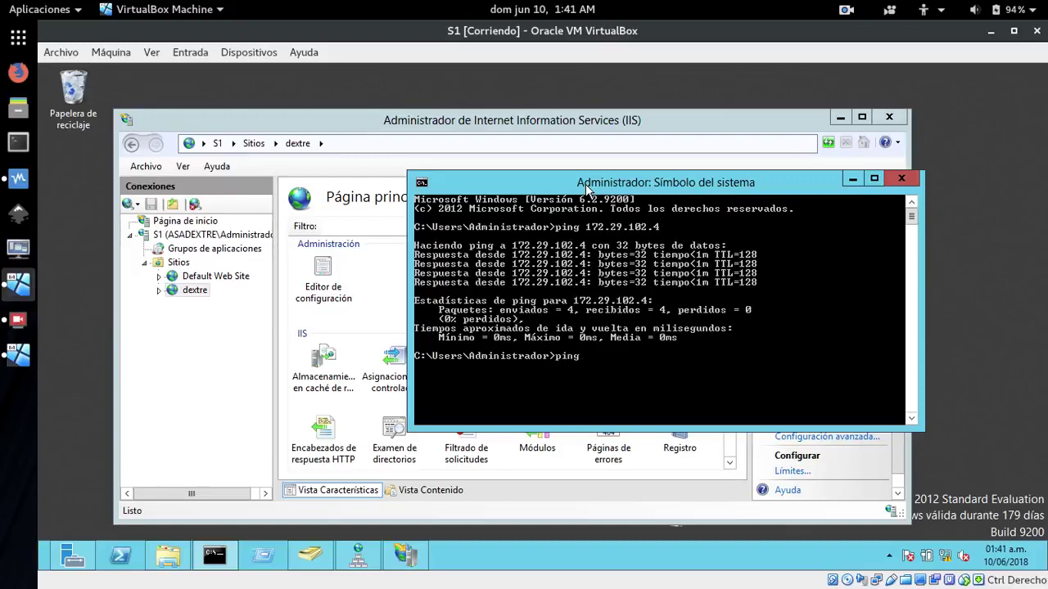
text( www.soto.com)
key(Return)
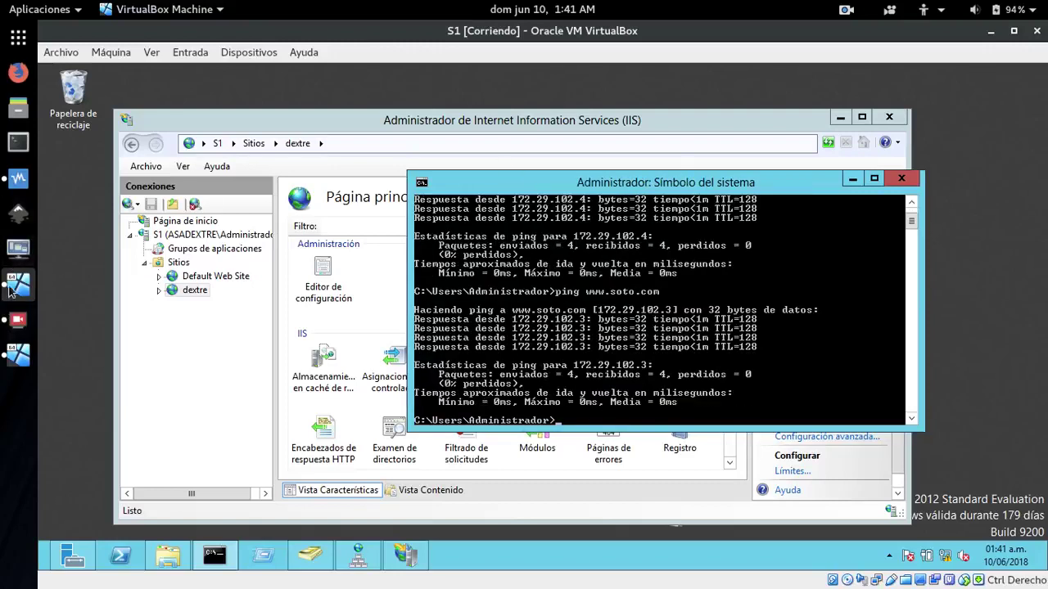
click(18, 355)
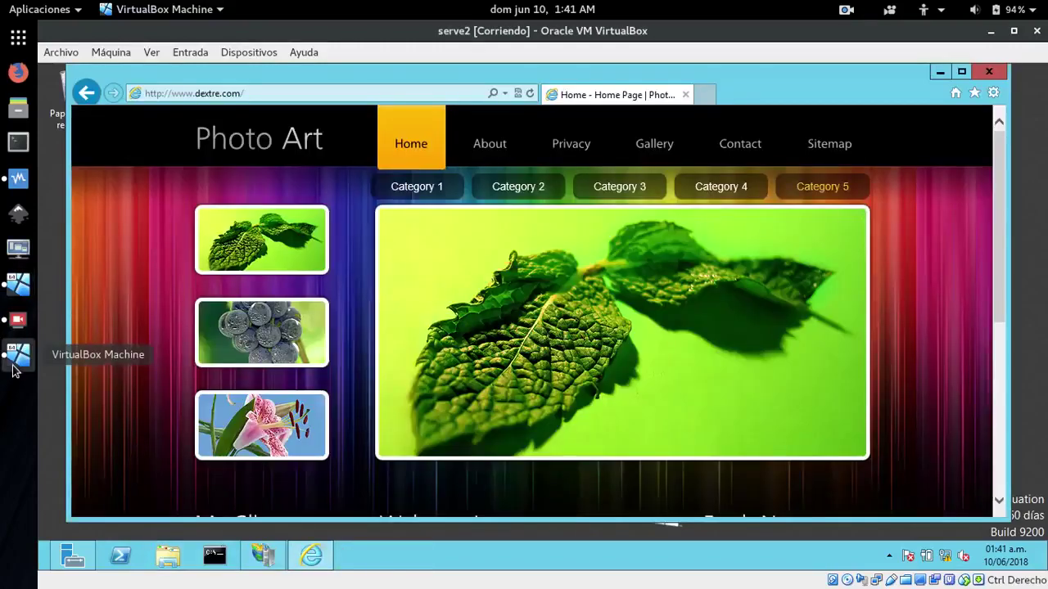
click(214, 557)
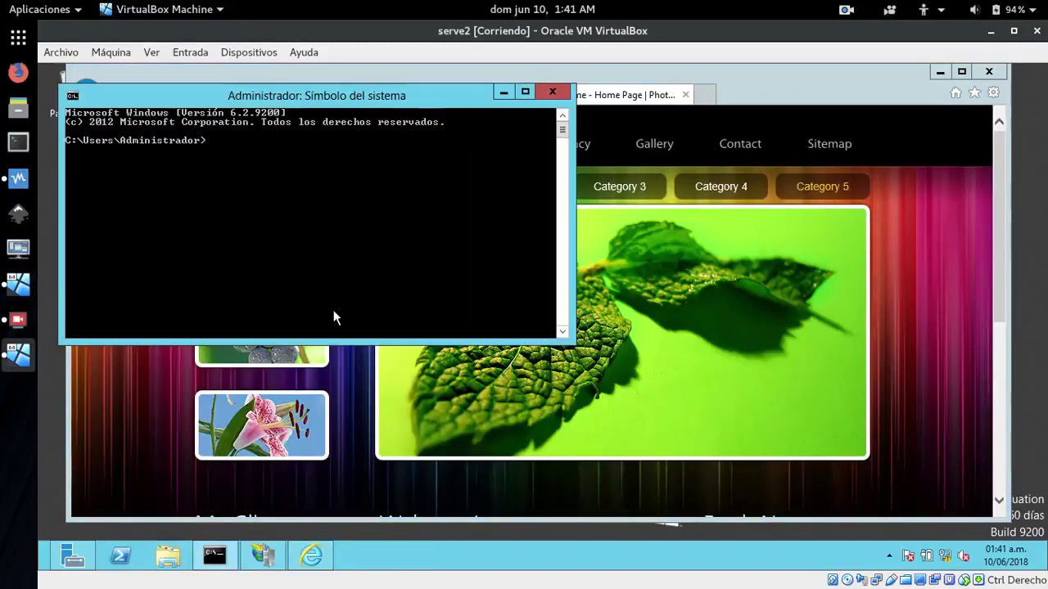
drag(303, 92, 379, 140)
text(ping )
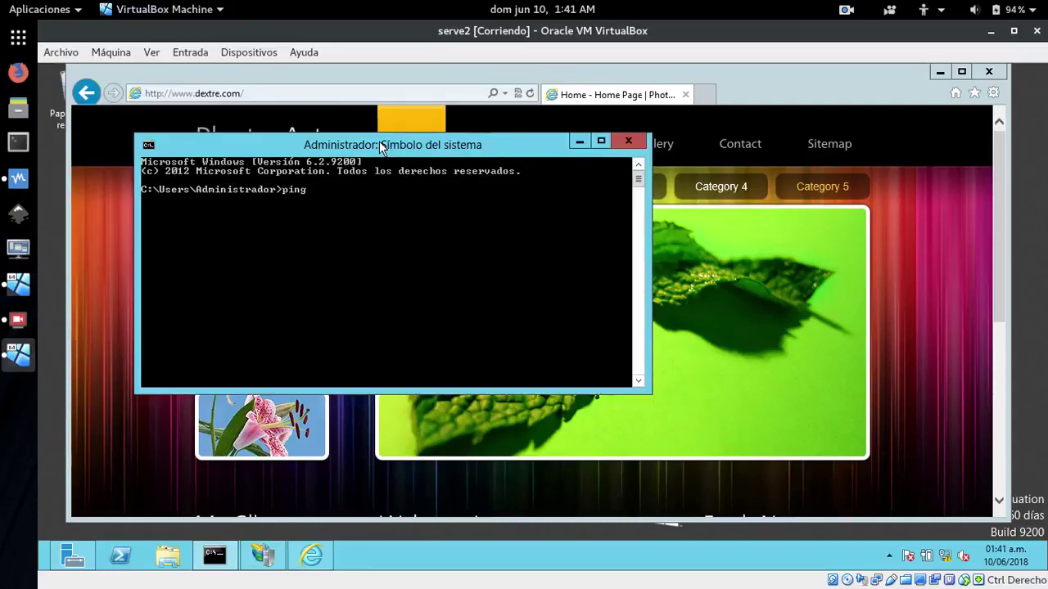
text(www.dextre.)
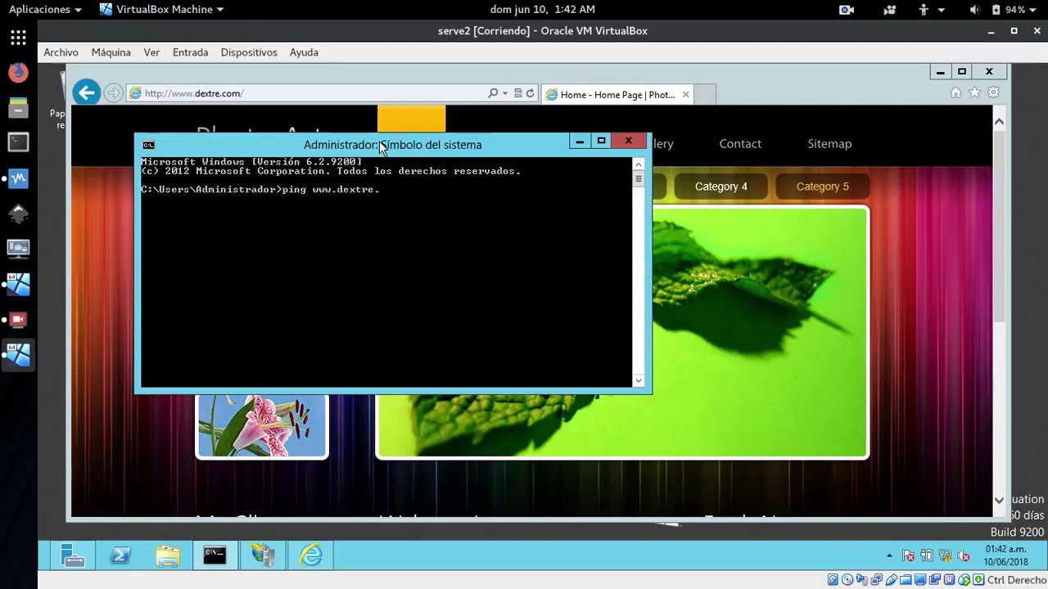
text(com)
key(Return)
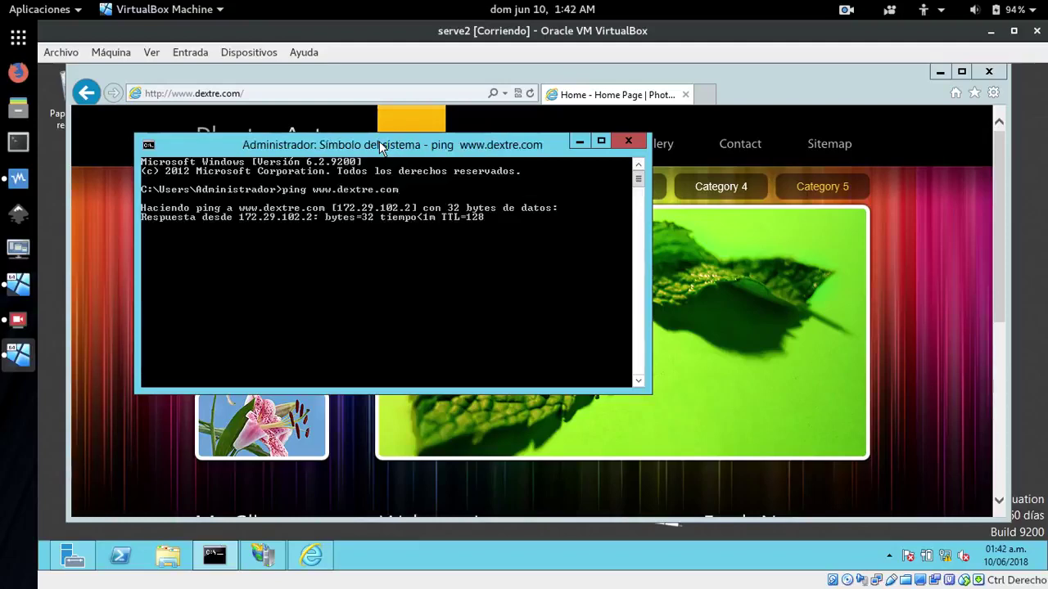